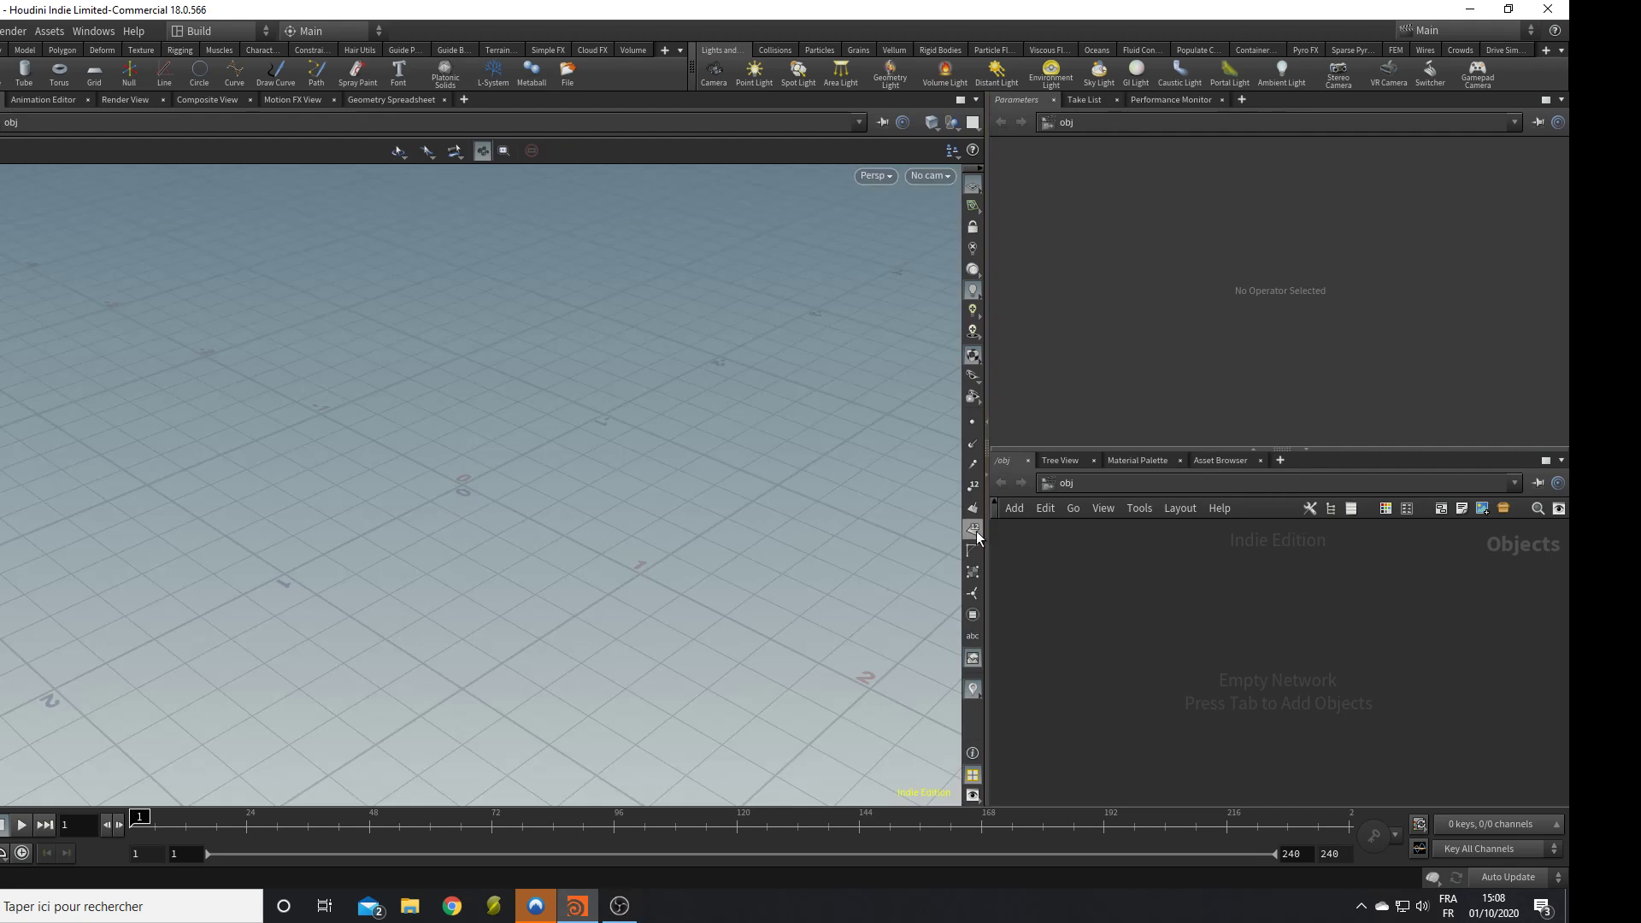
# Add a Geometry object to the scene and rename it boite.
pyautogui.press('Tab')
pyautogui.write('geo')
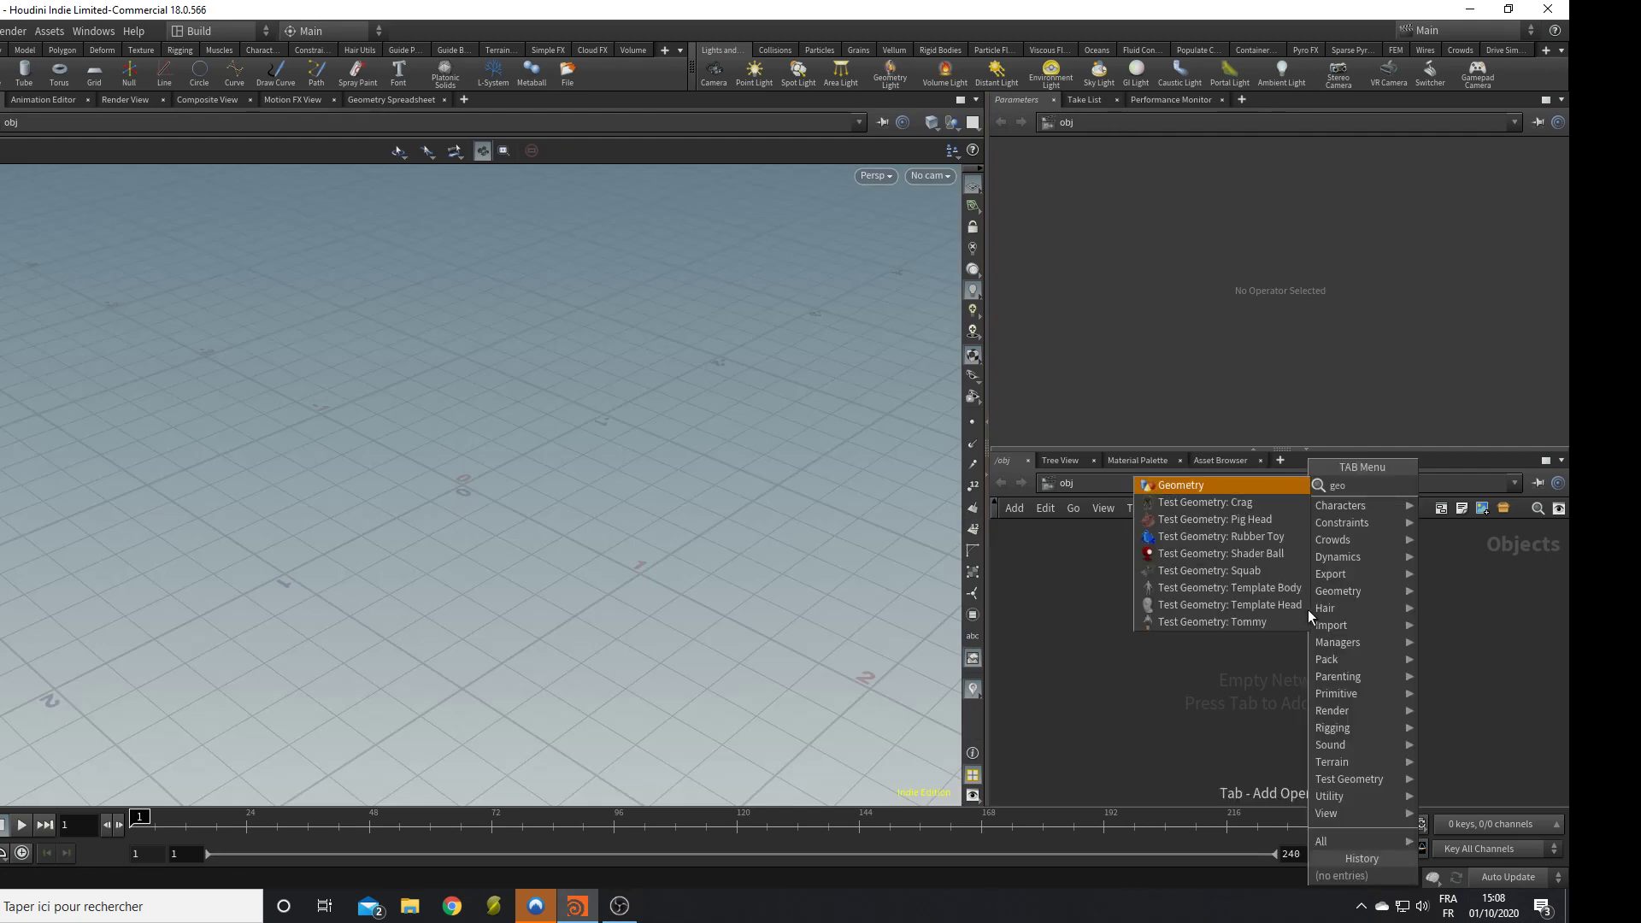
pyautogui.press('Return')
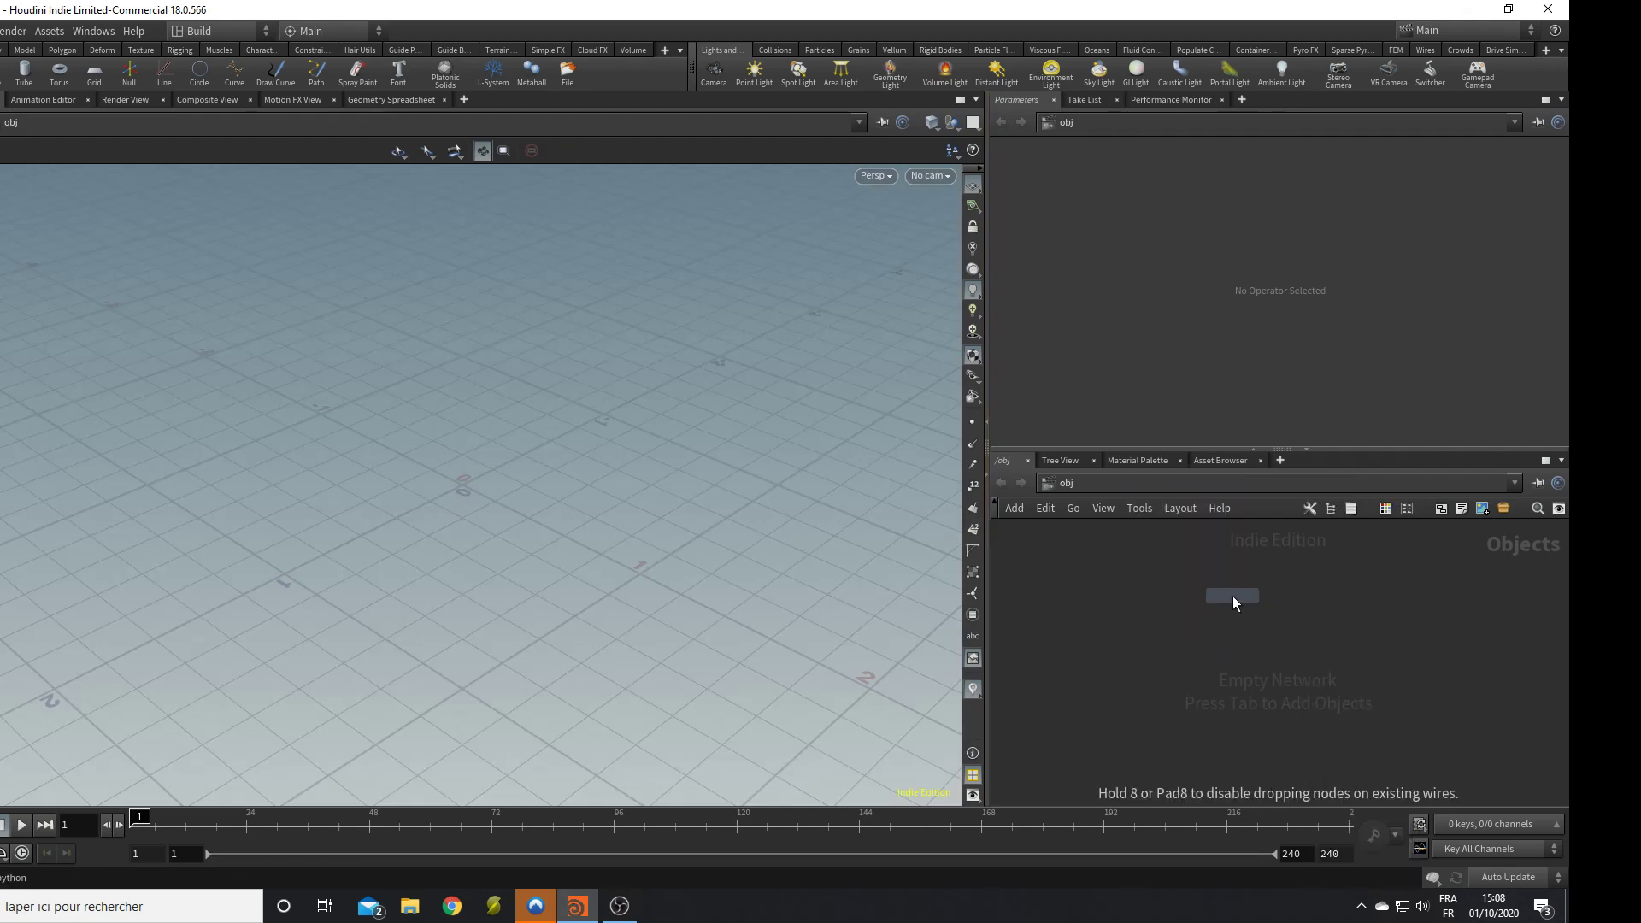
pyautogui.click(1233, 597)
pyautogui.doubleClick(1277, 597)
pyautogui.write('boite')
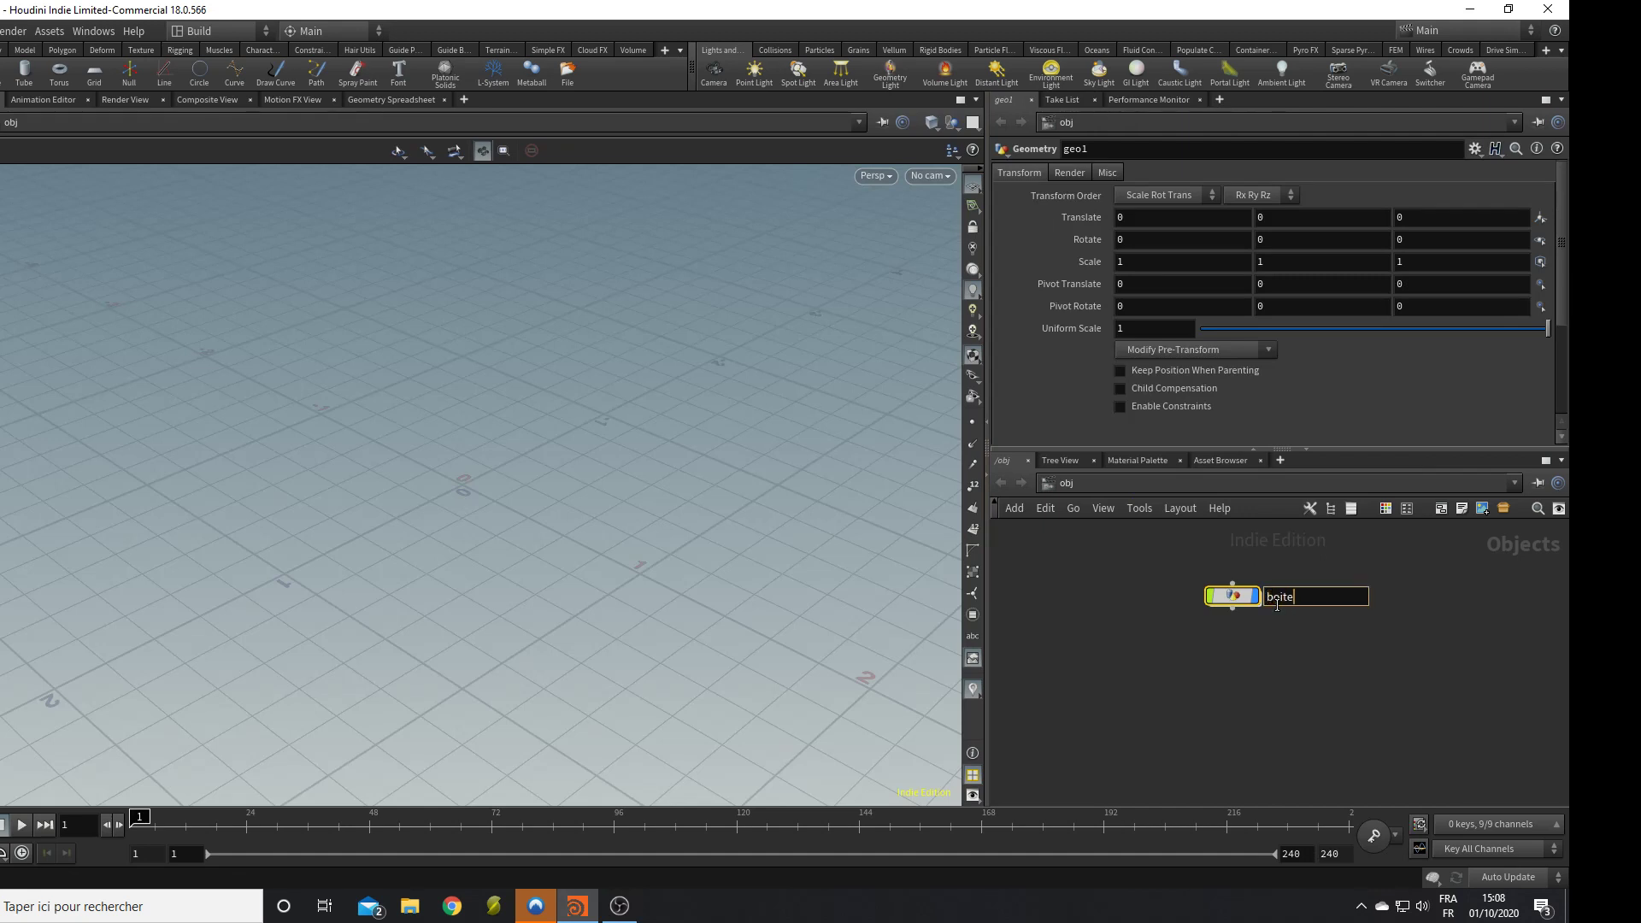
pyautogui.press('Return')
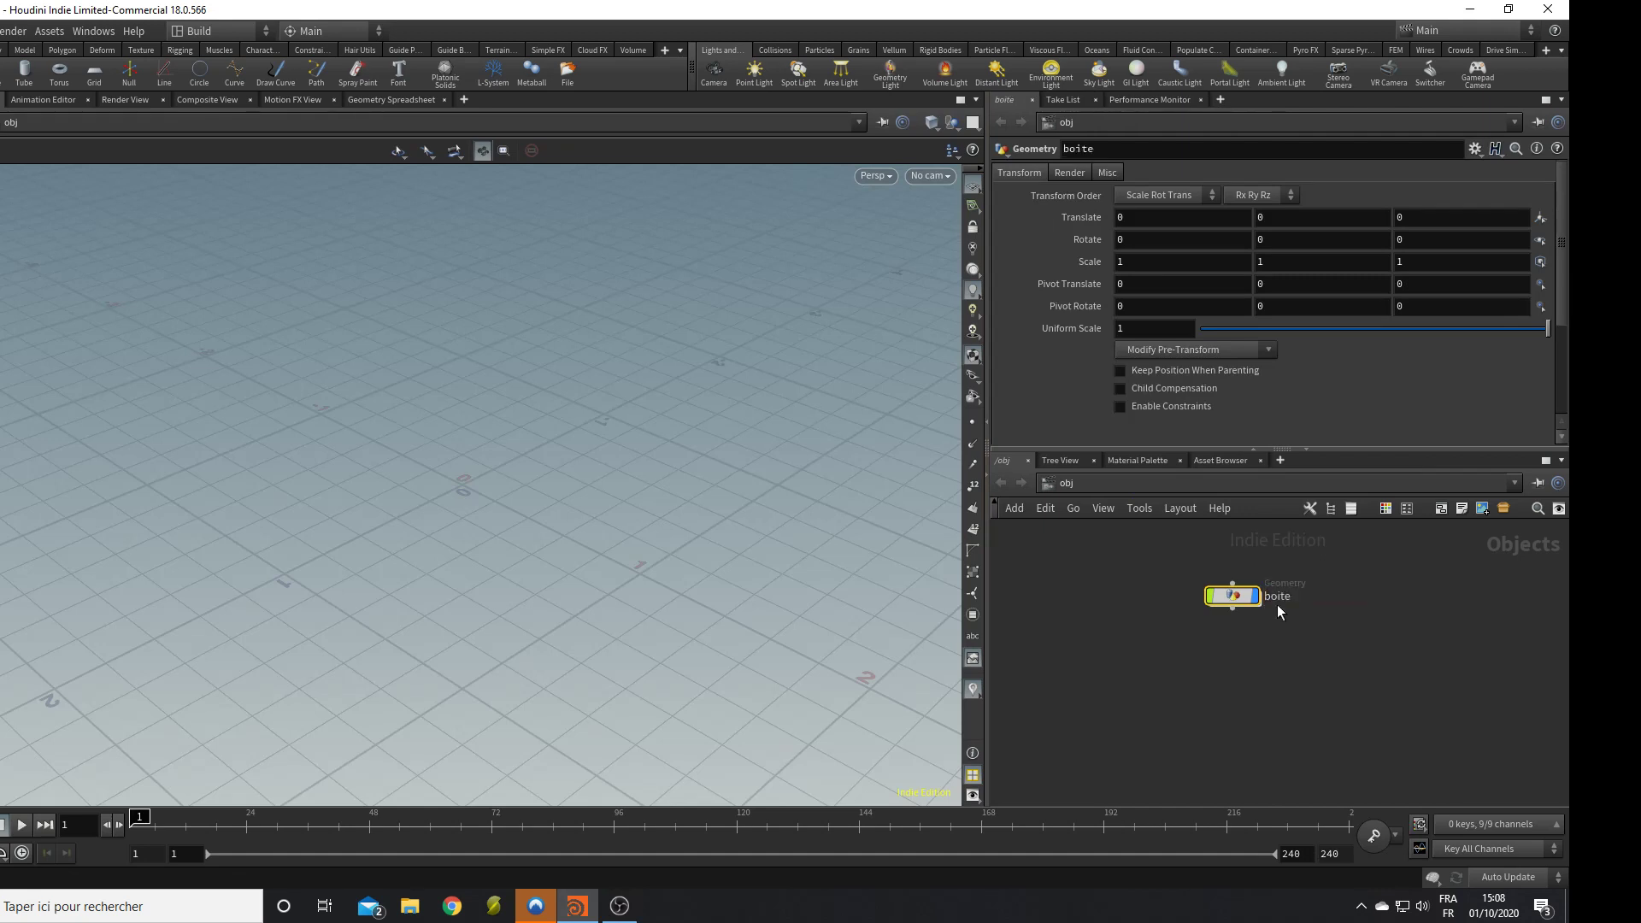
# Go inside the boite object, add a Null node and rename it CONTROLE.
pyautogui.press('Return')
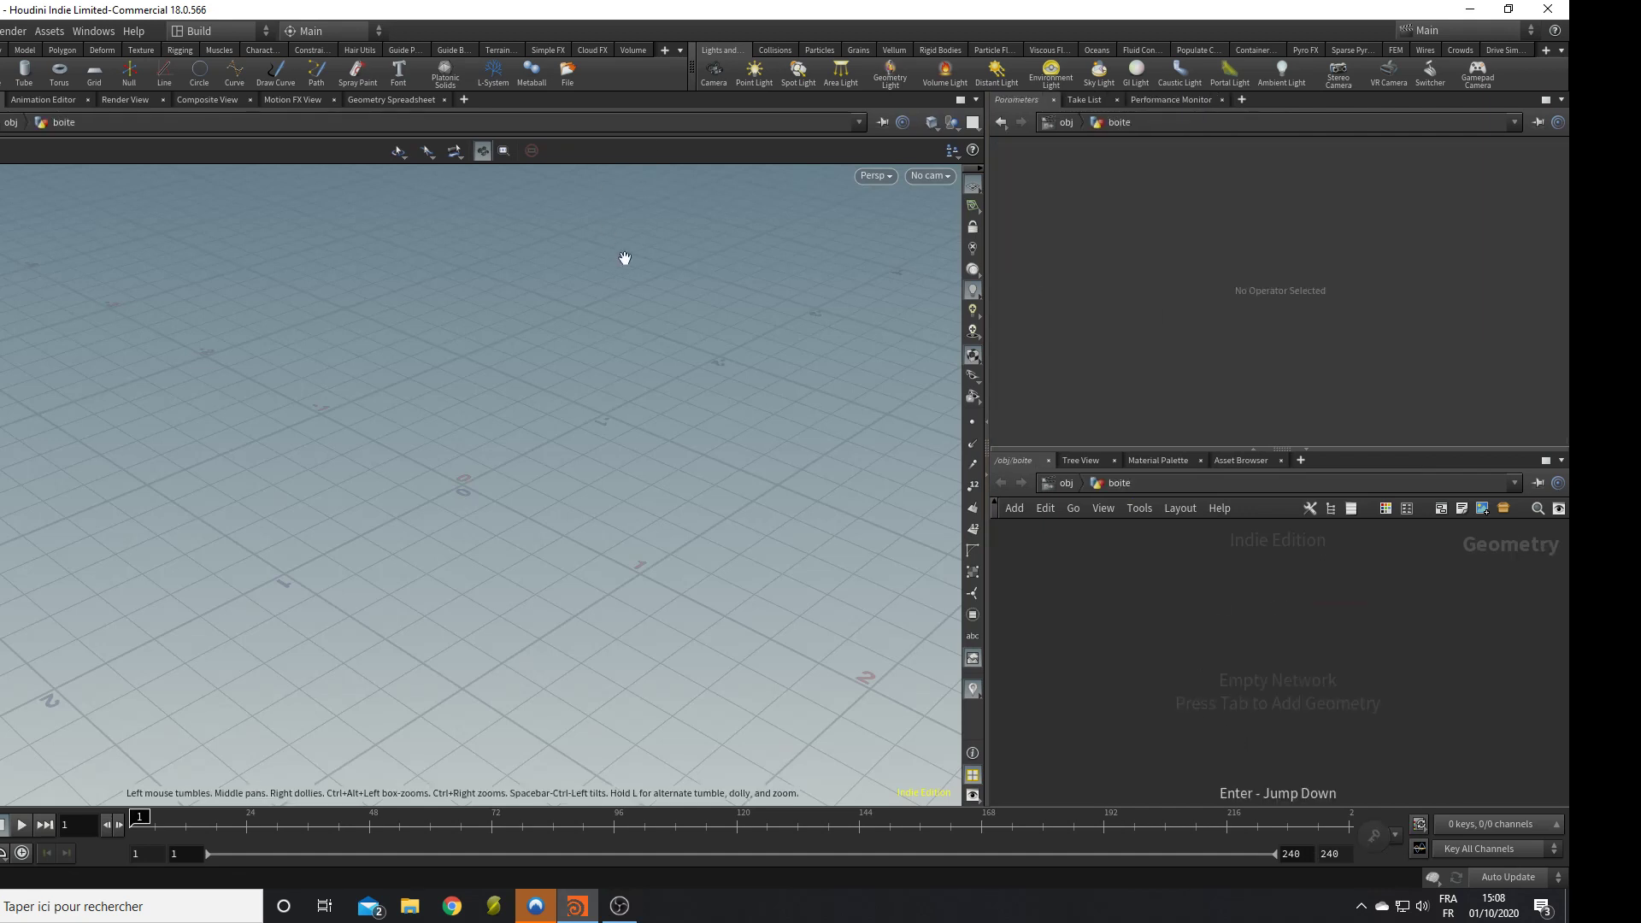
pyautogui.moveTo(587, 369); pyautogui.dragTo(722, 550, button='middle')
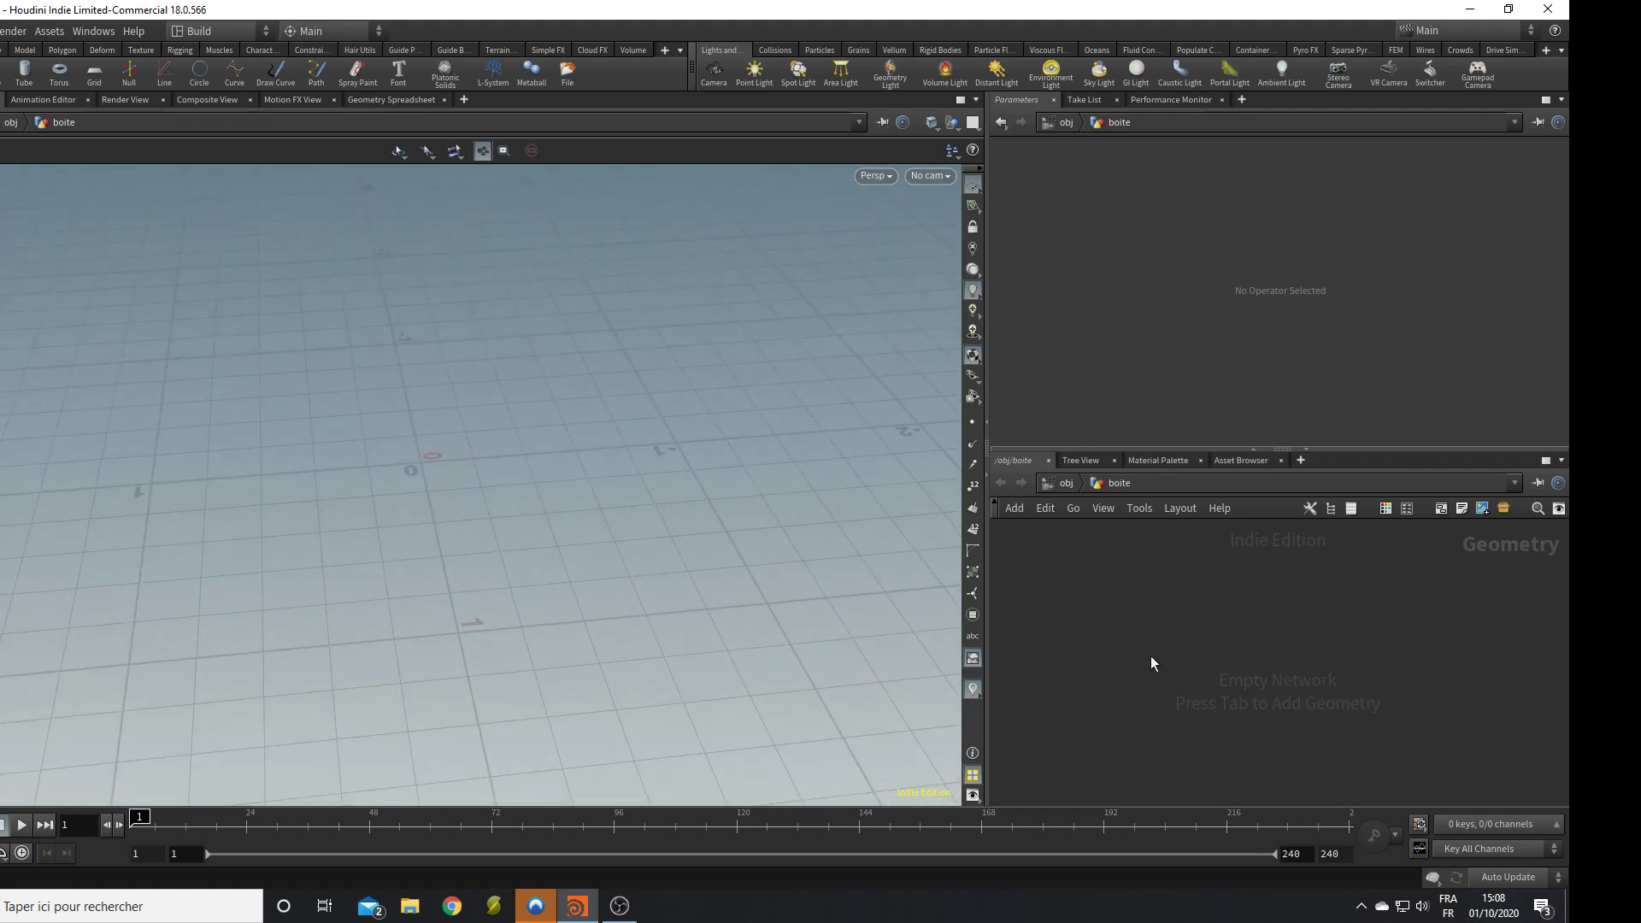
pyautogui.press('Tab')
pyautogui.press('Return')
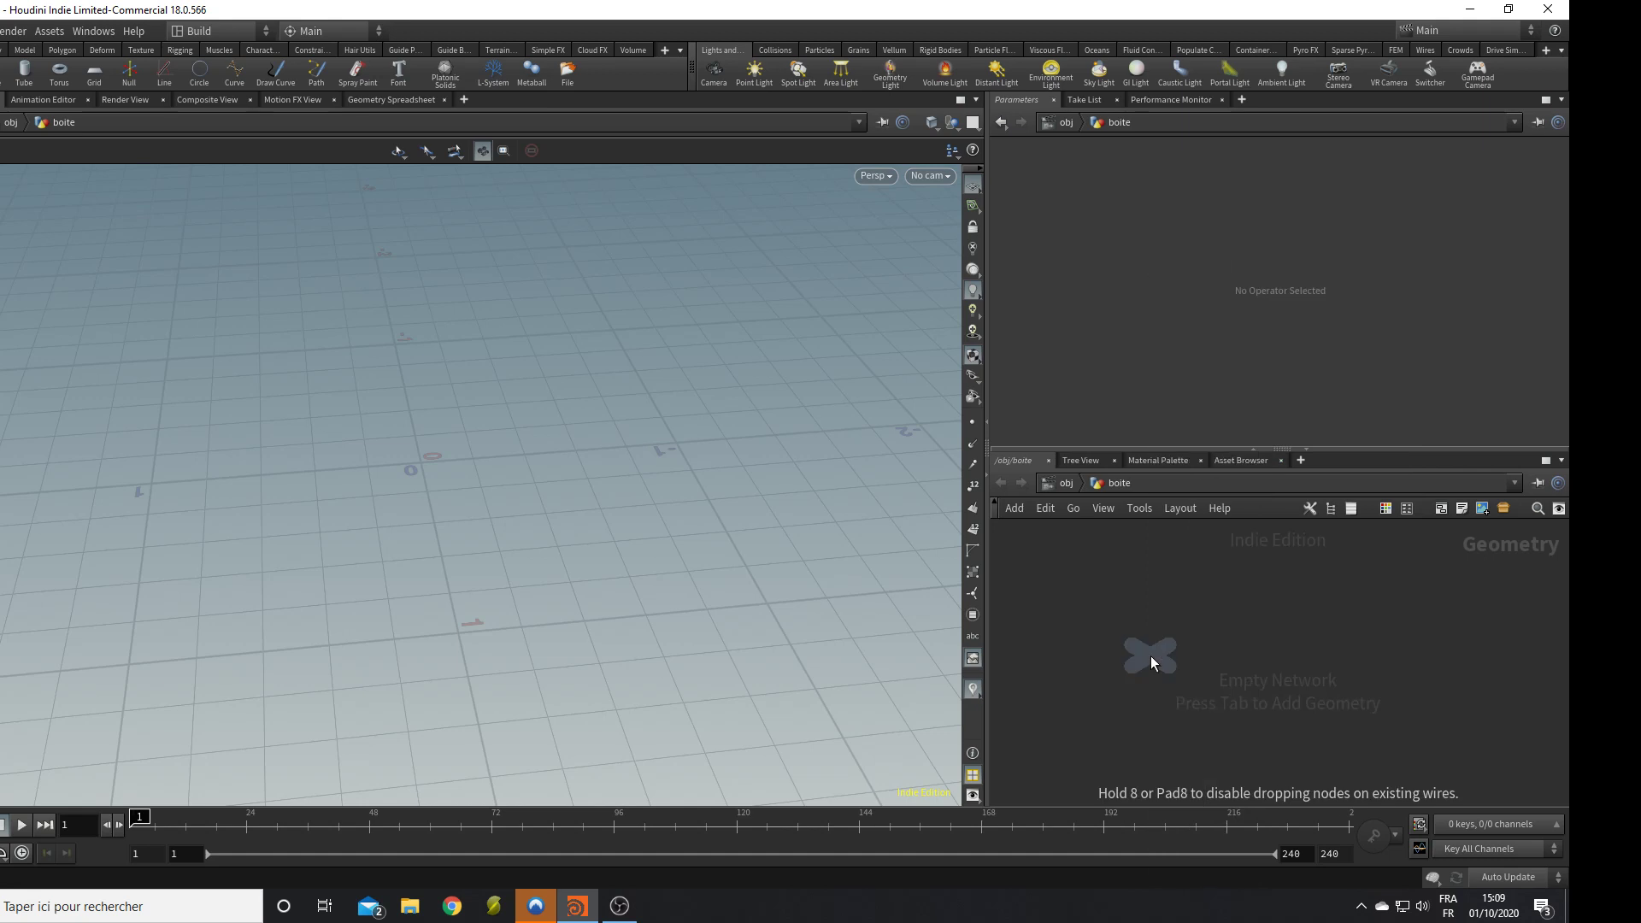
pyautogui.click(1137, 631)
pyautogui.doubleClick(1177, 634)
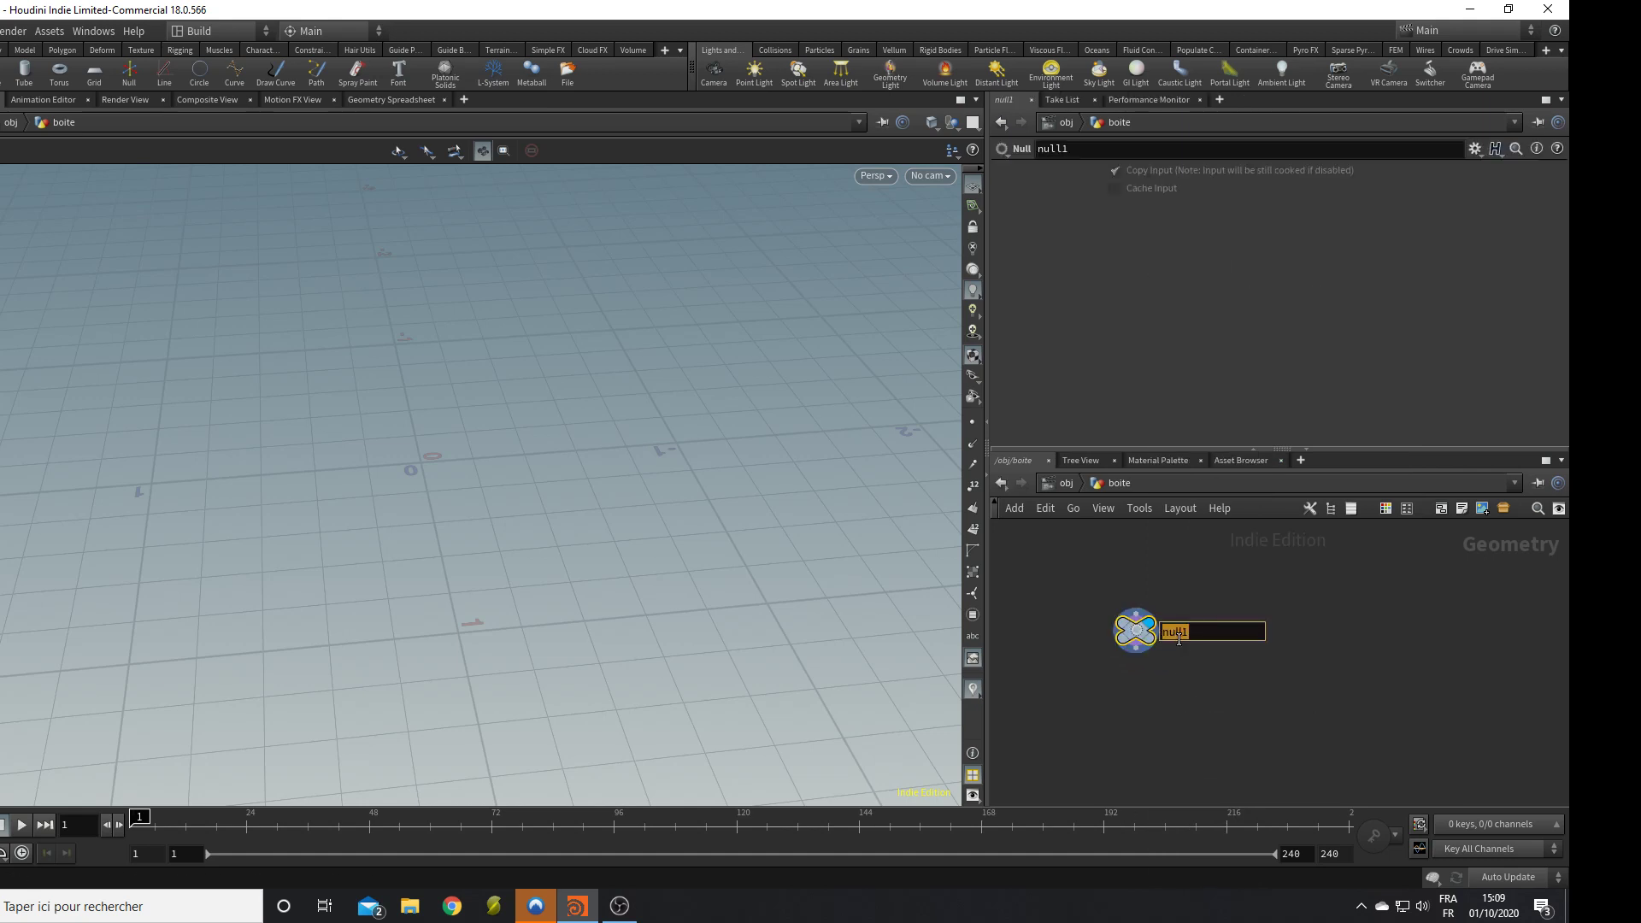
pyautogui.write('CONTROLE')
pyautogui.press('Return')
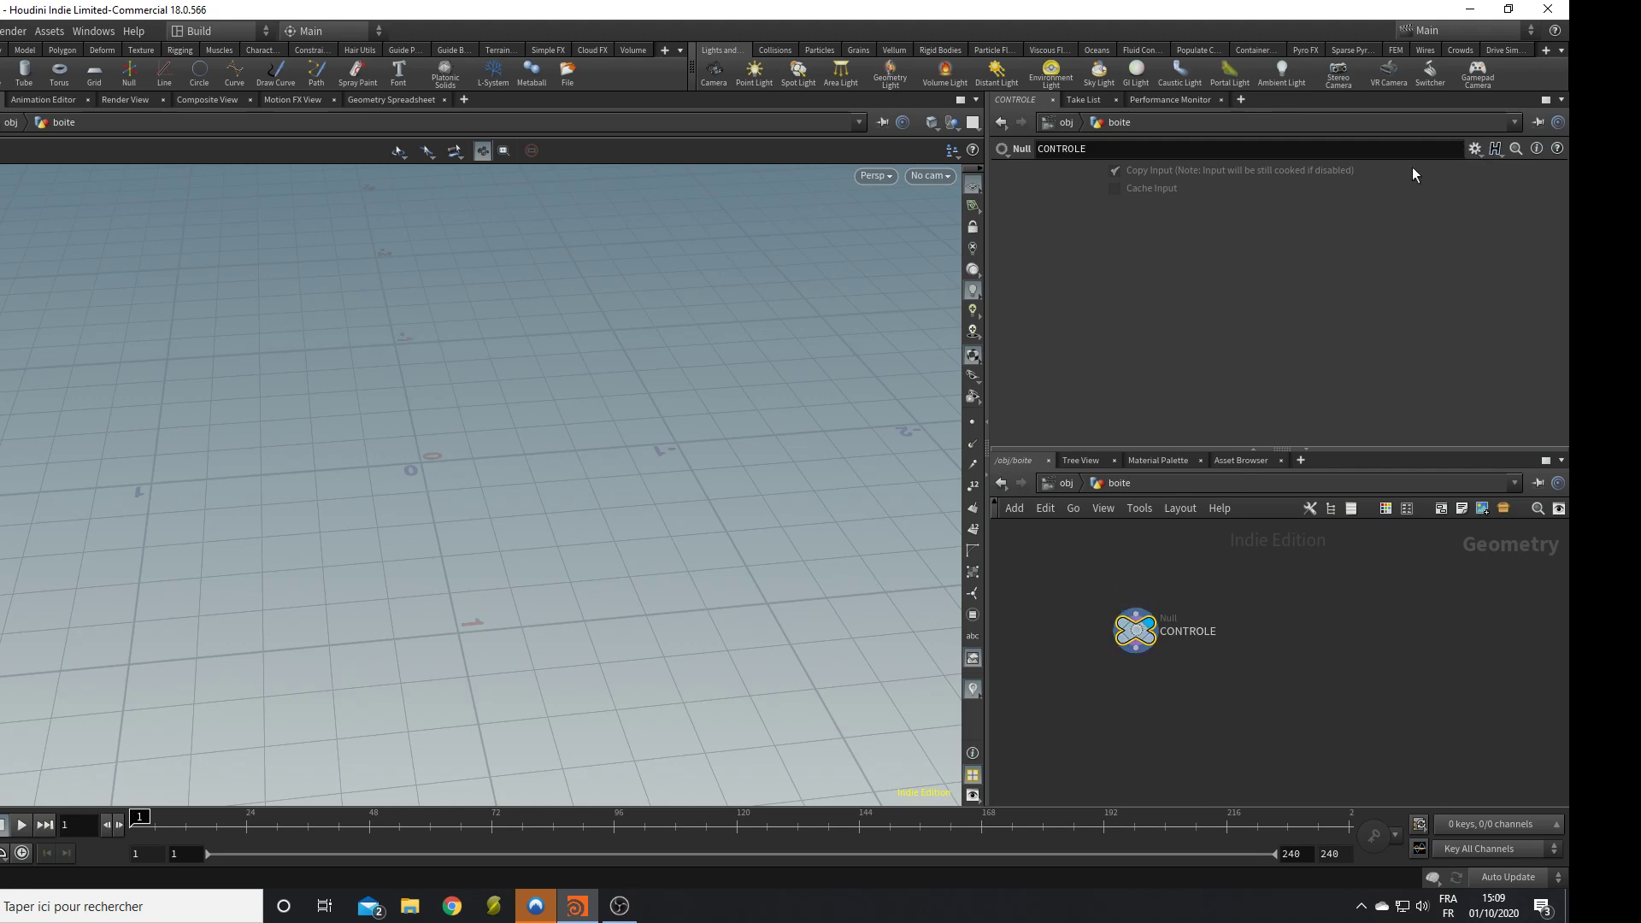
# Edit the CONTROLE node's parameter interface and add a Float parameter named longueur with the label Longueur.
pyautogui.click(1475, 149)
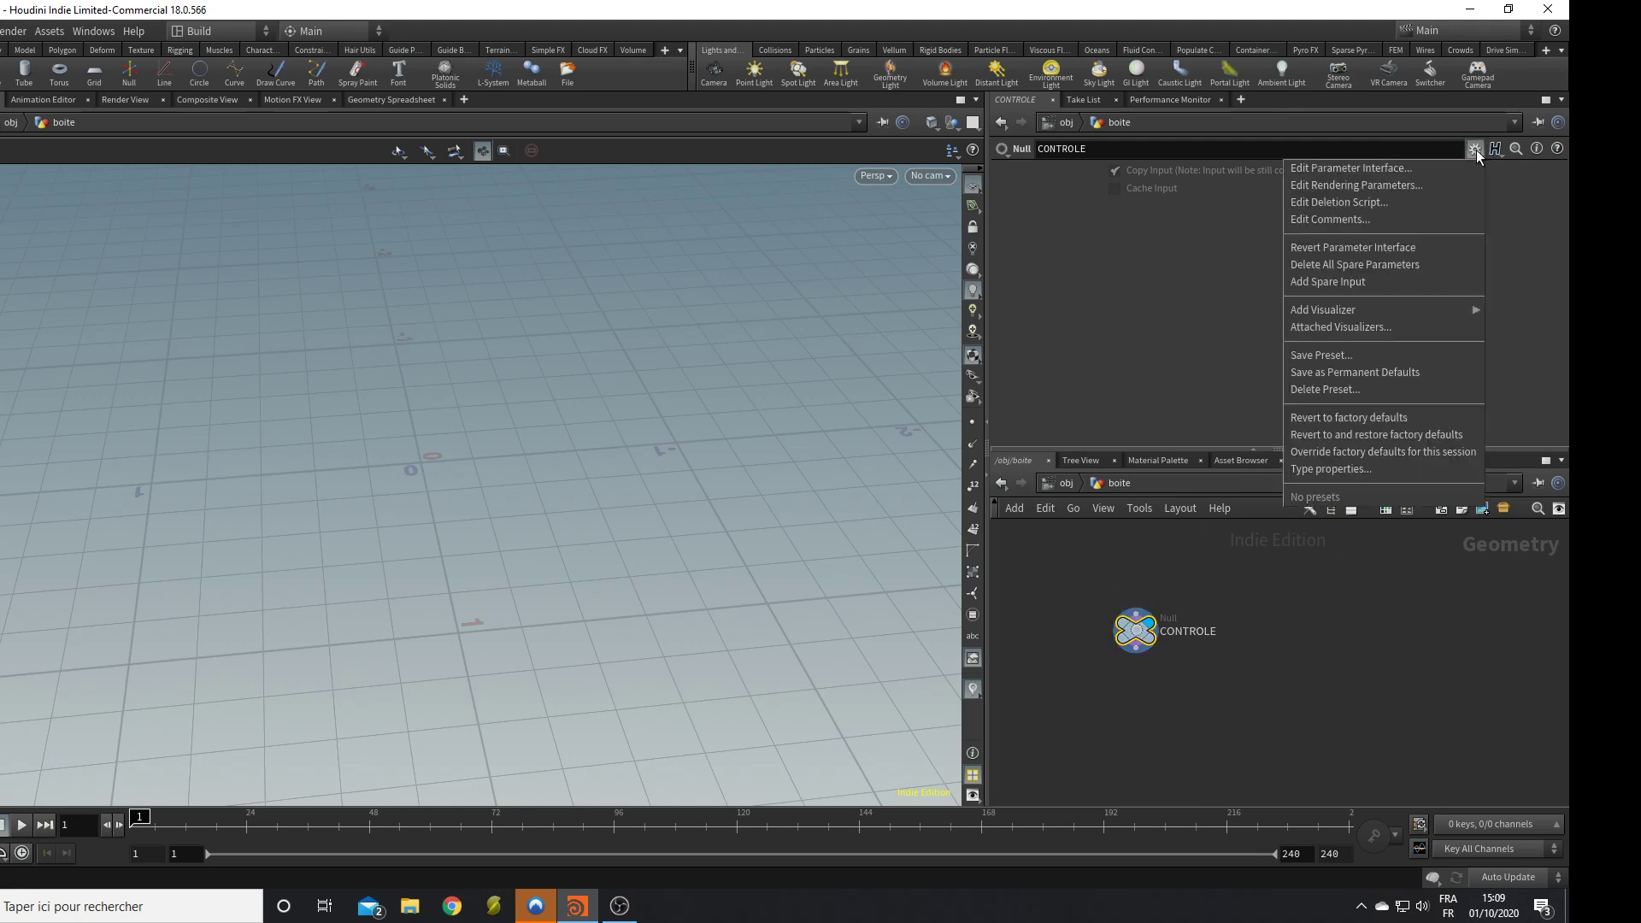
pyautogui.click(1433, 167)
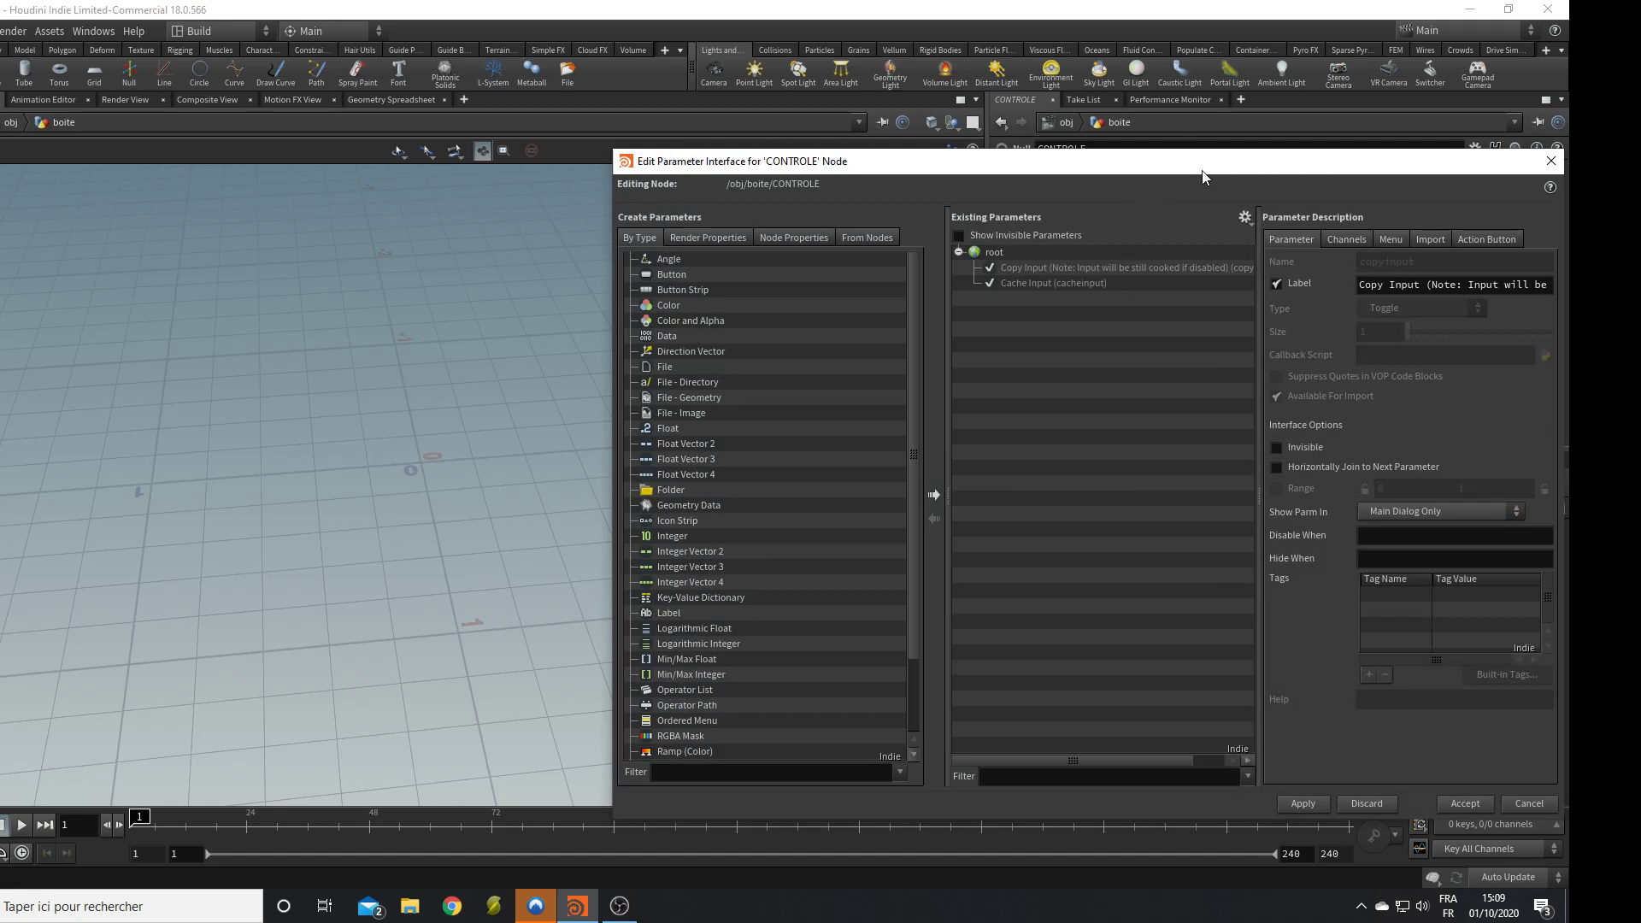
pyautogui.moveTo(1201, 163); pyautogui.dragTo(765, 150)
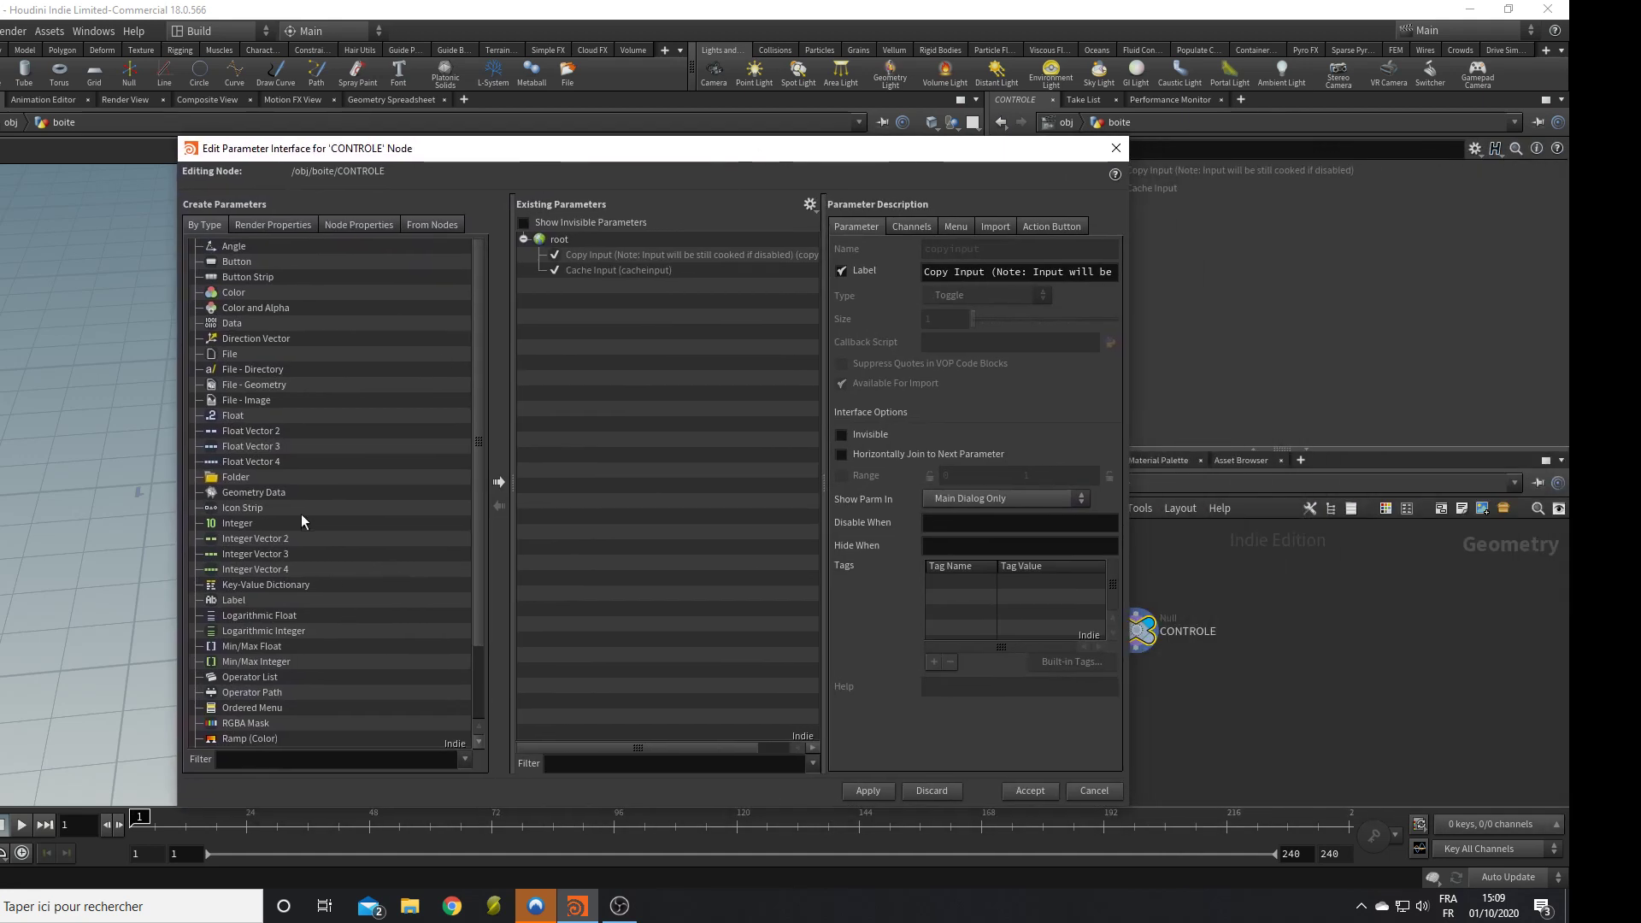
pyautogui.moveTo(231, 418); pyautogui.dragTo(598, 344)
pyautogui.doubleClick(1032, 253)
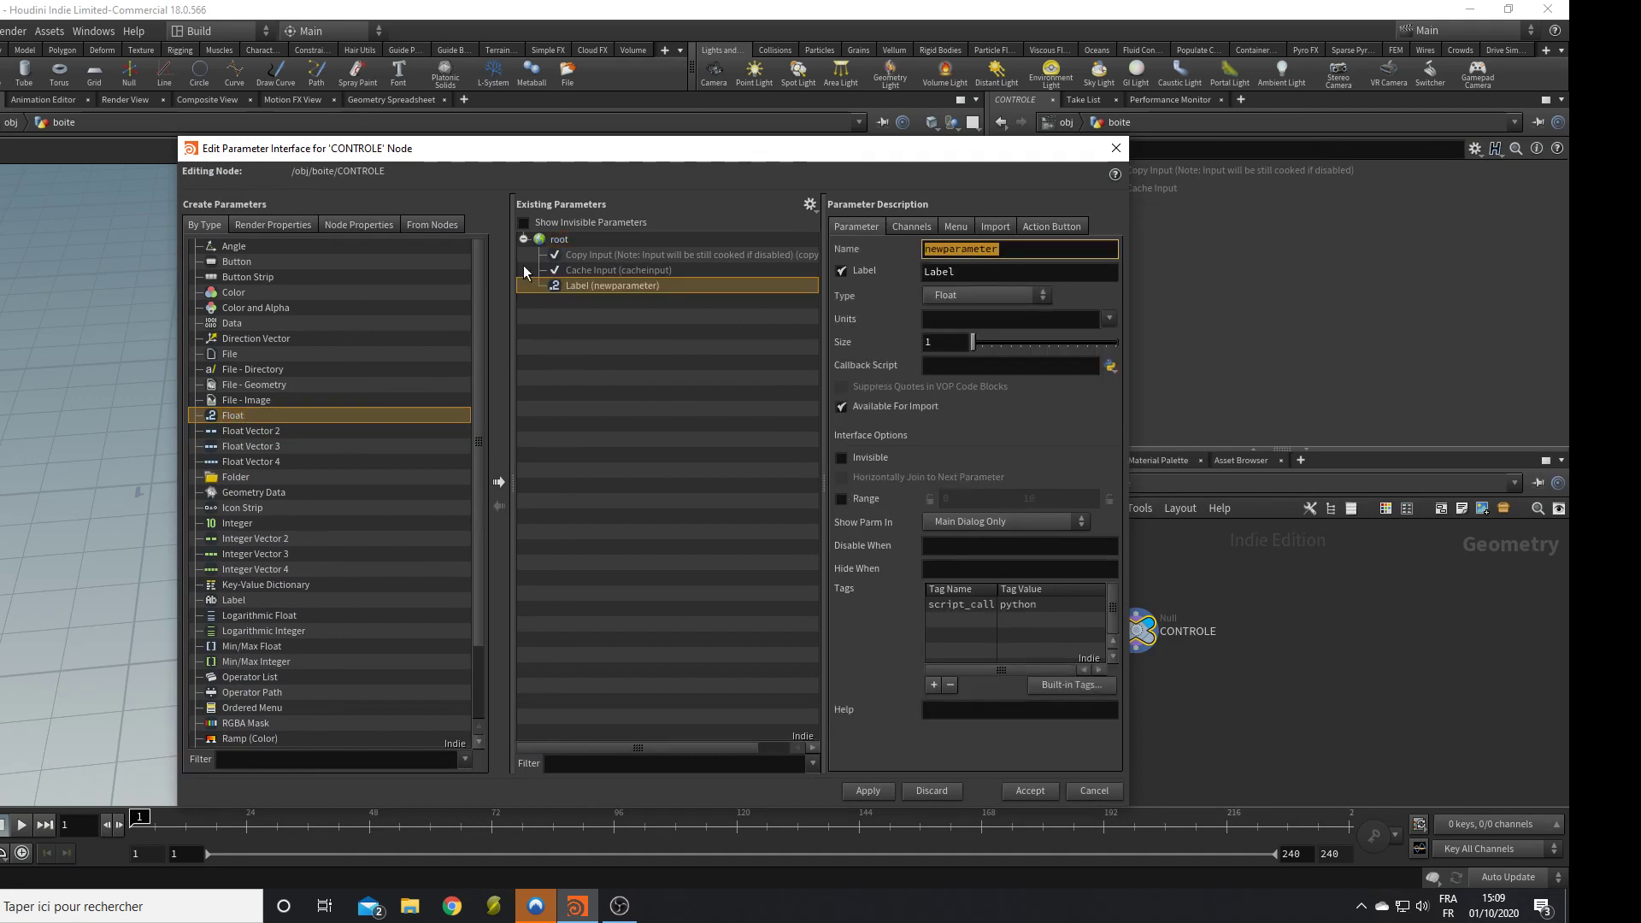
pyautogui.write('longueur')
pyautogui.press('Tab')
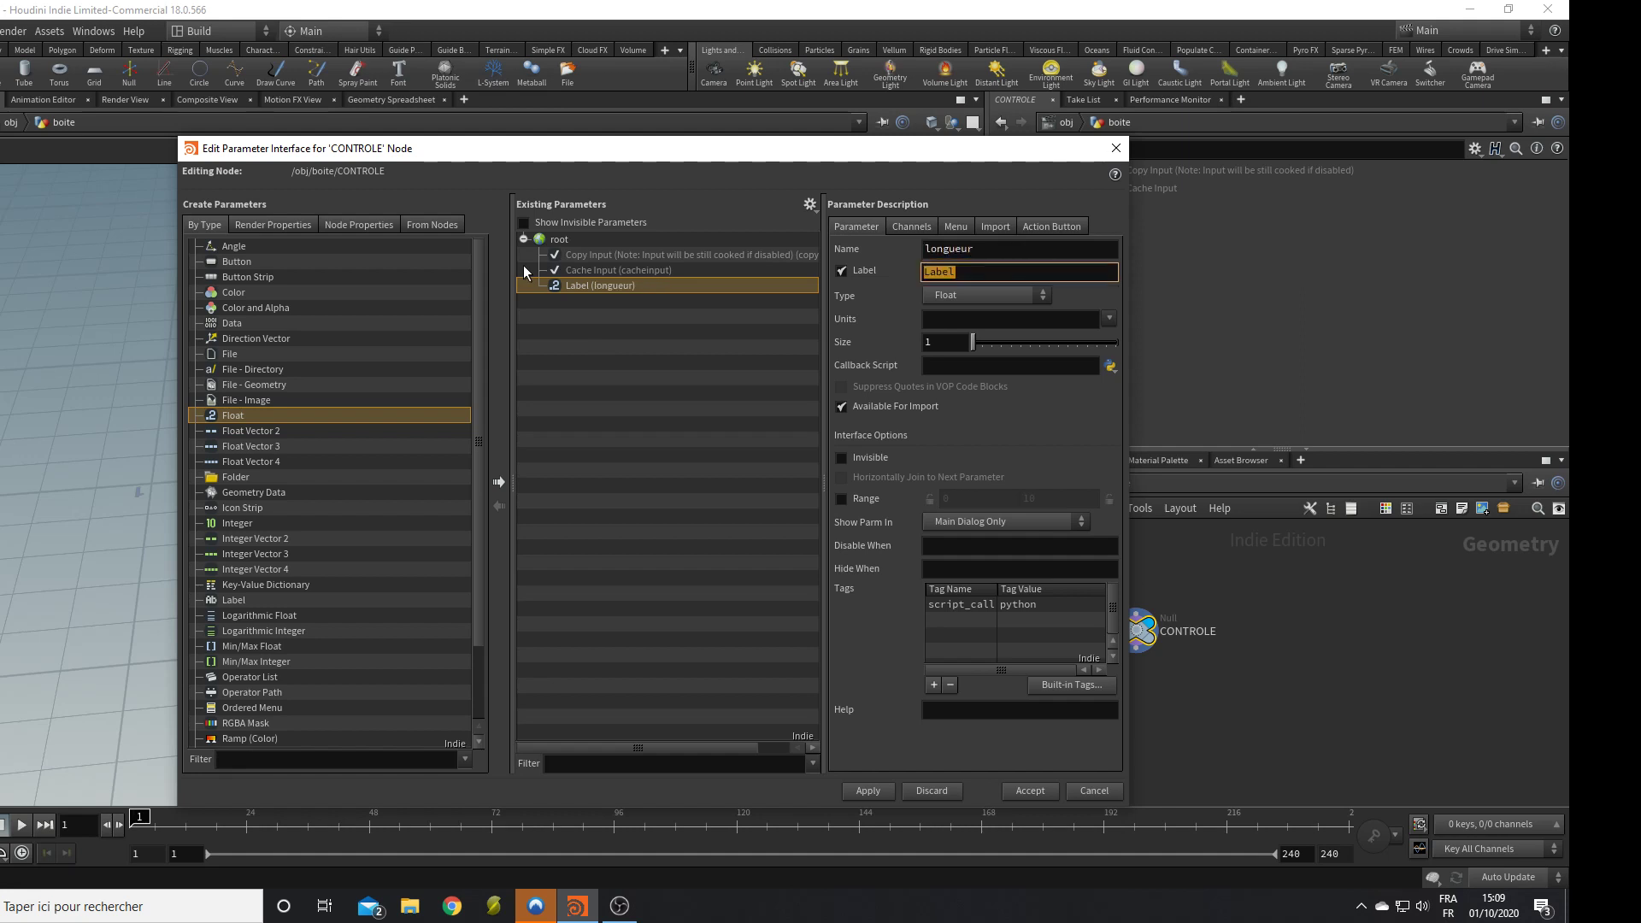
pyautogui.write('Longueur')
pyautogui.click(881, 793)
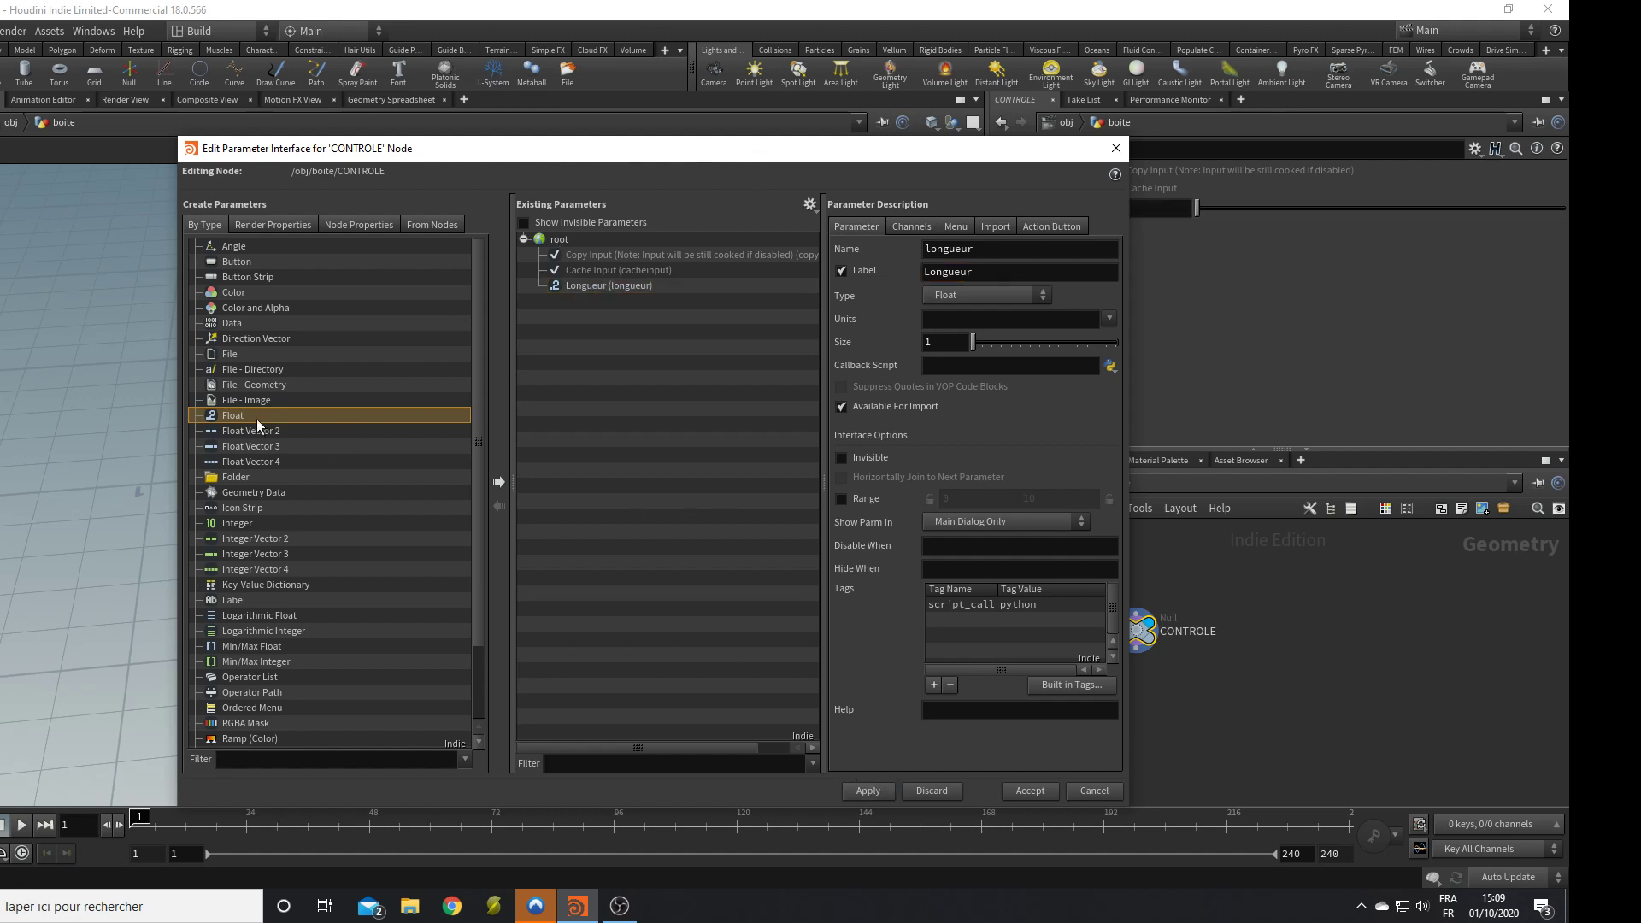
# Add a second Float parameter to CONTROLE named largeur with the label Largeur, and apply it.
pyautogui.moveTo(720, 342); pyautogui.dragTo(716, 342)
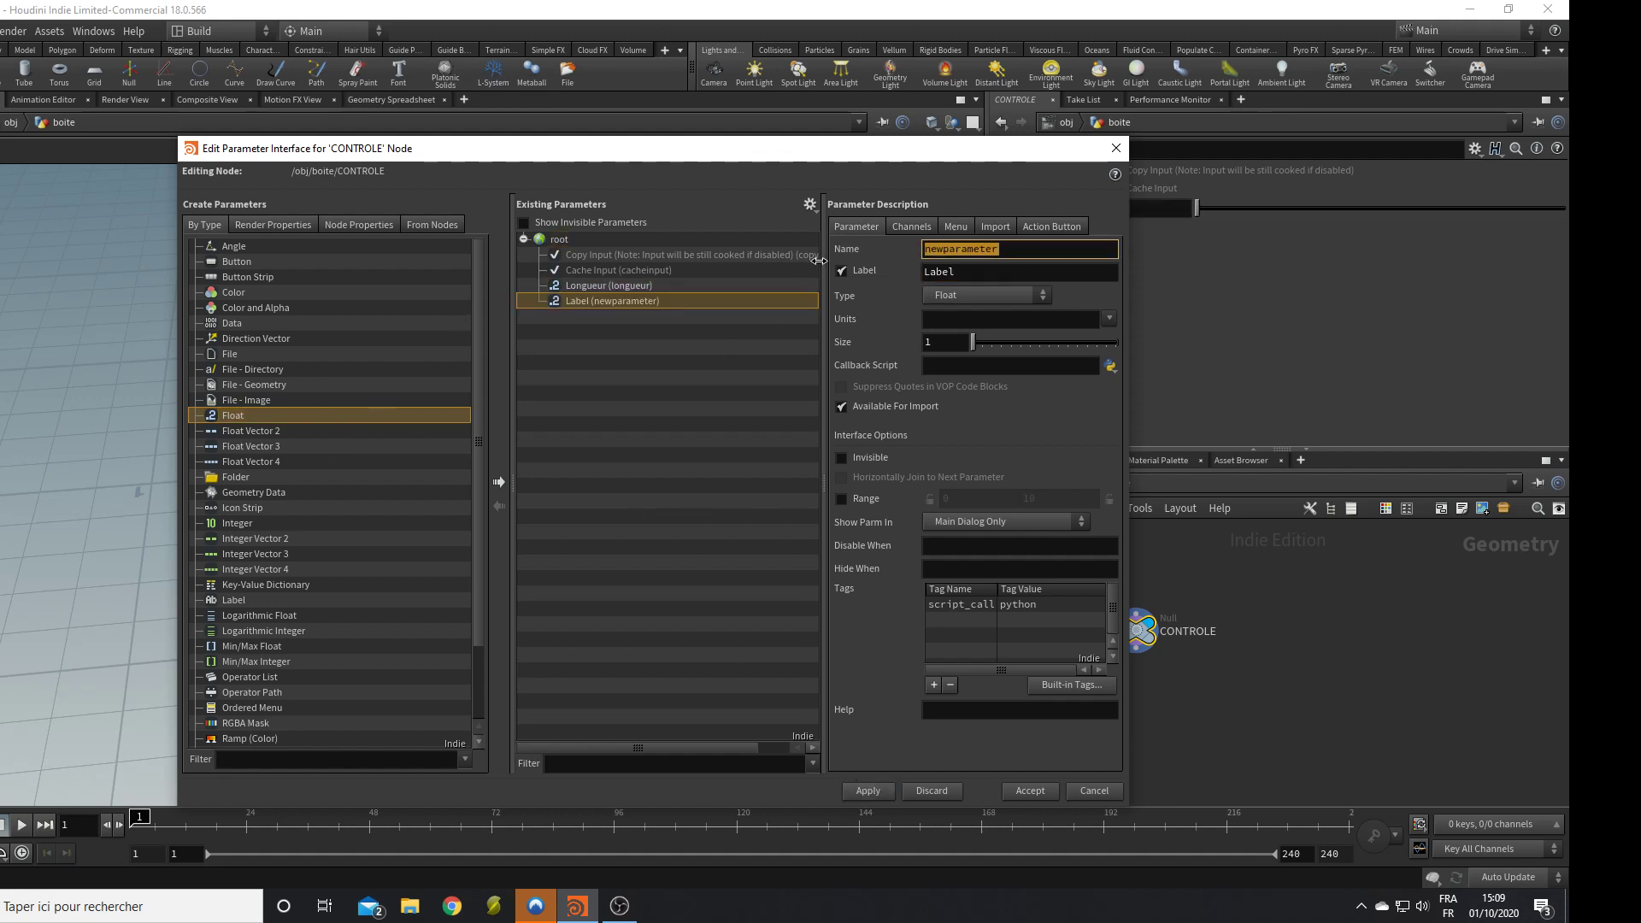
pyautogui.write('largeur')
pyautogui.press('Tab')
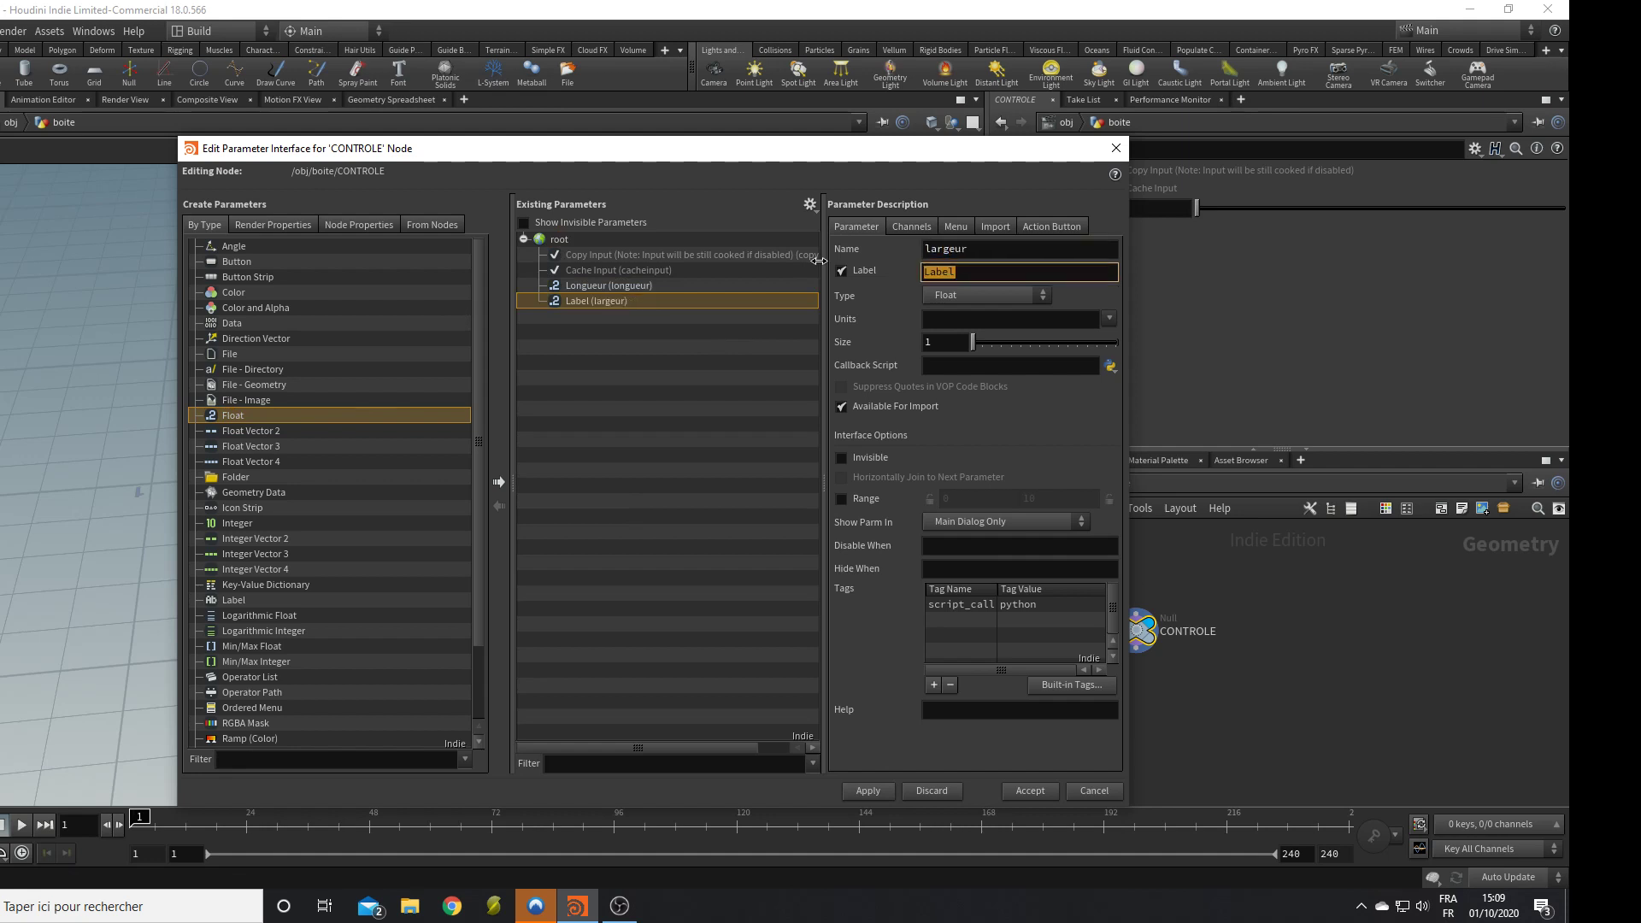
pyautogui.write('Largeur')
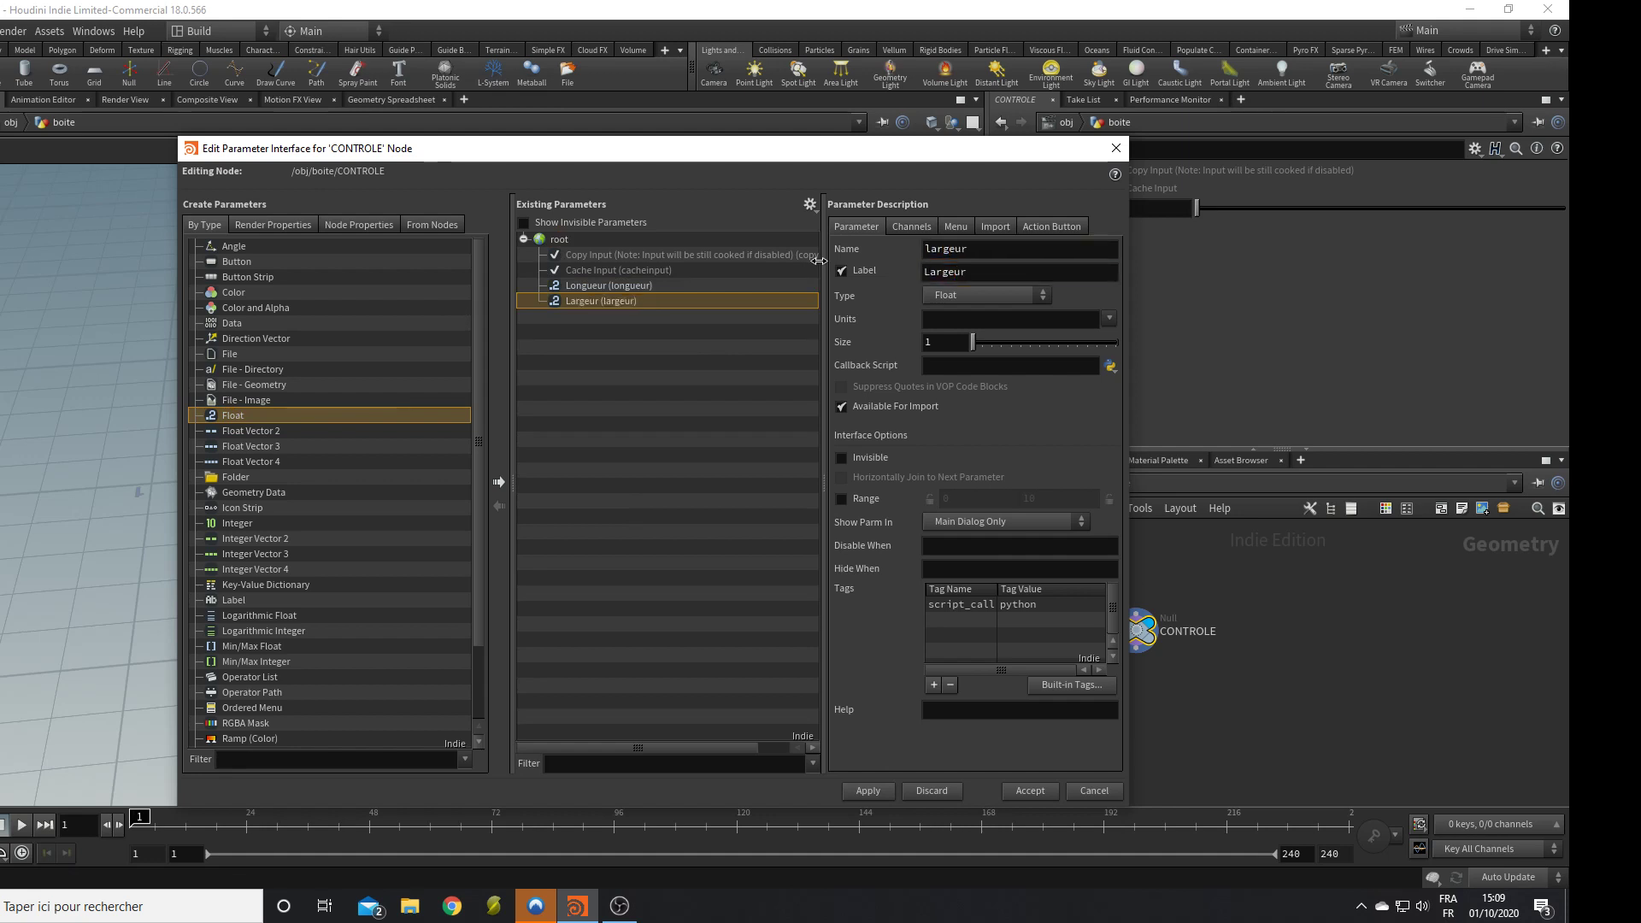
pyautogui.press('Return')
pyautogui.click(881, 791)
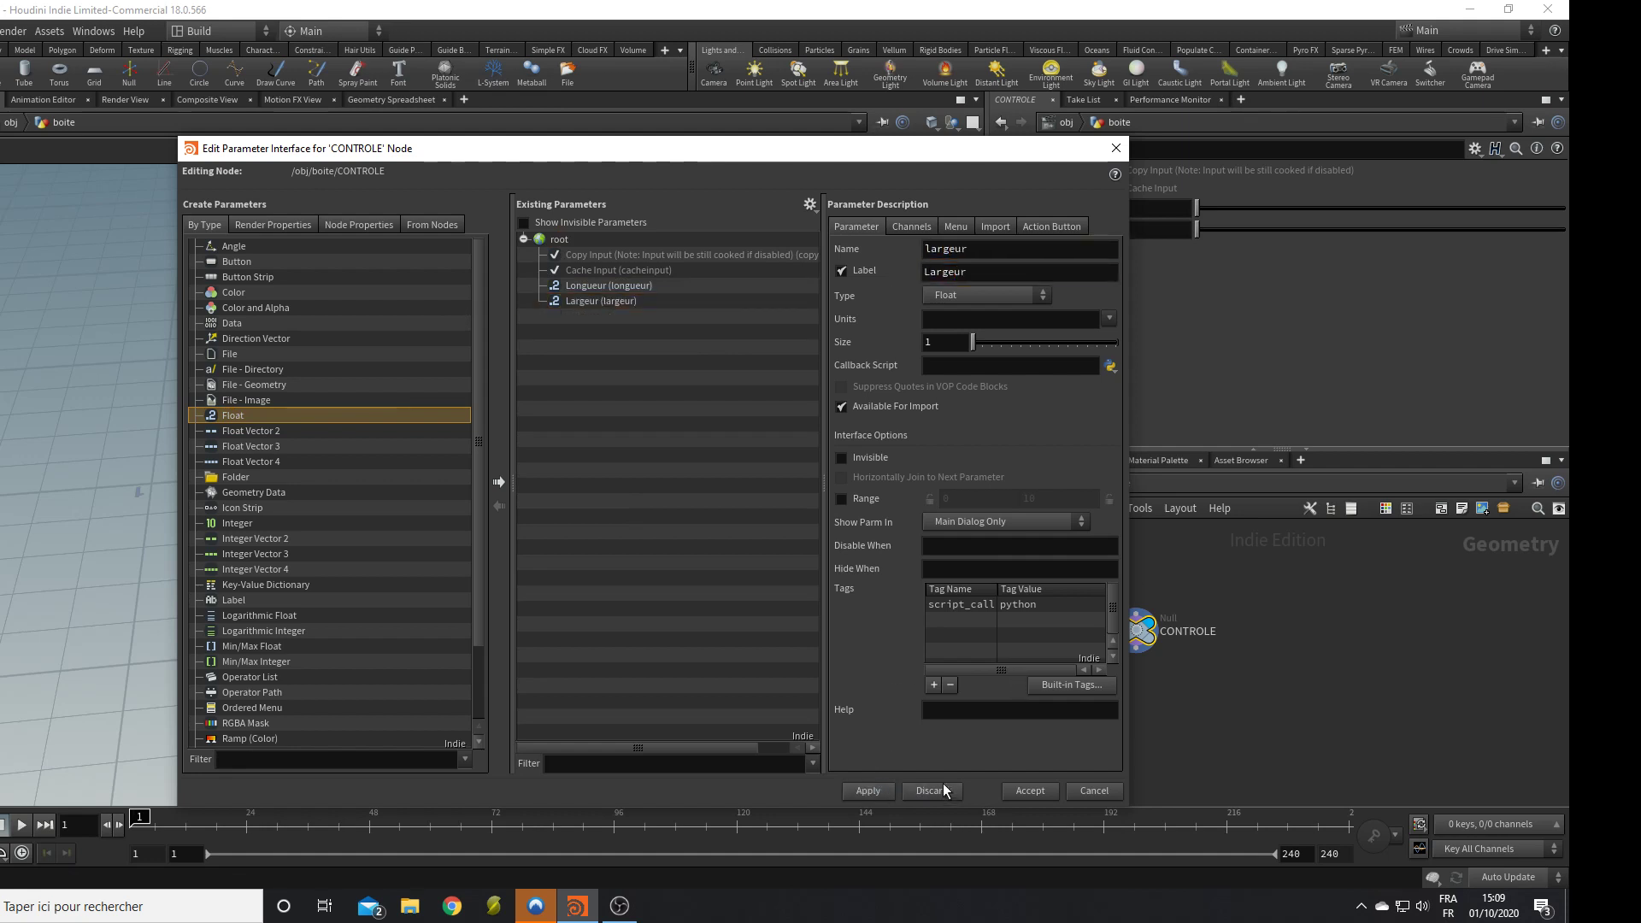
# Add a third Float parameter to CONTROLE named hauteur with the label Hauteur, and apply it.
pyautogui.doubleClick(362, 419)
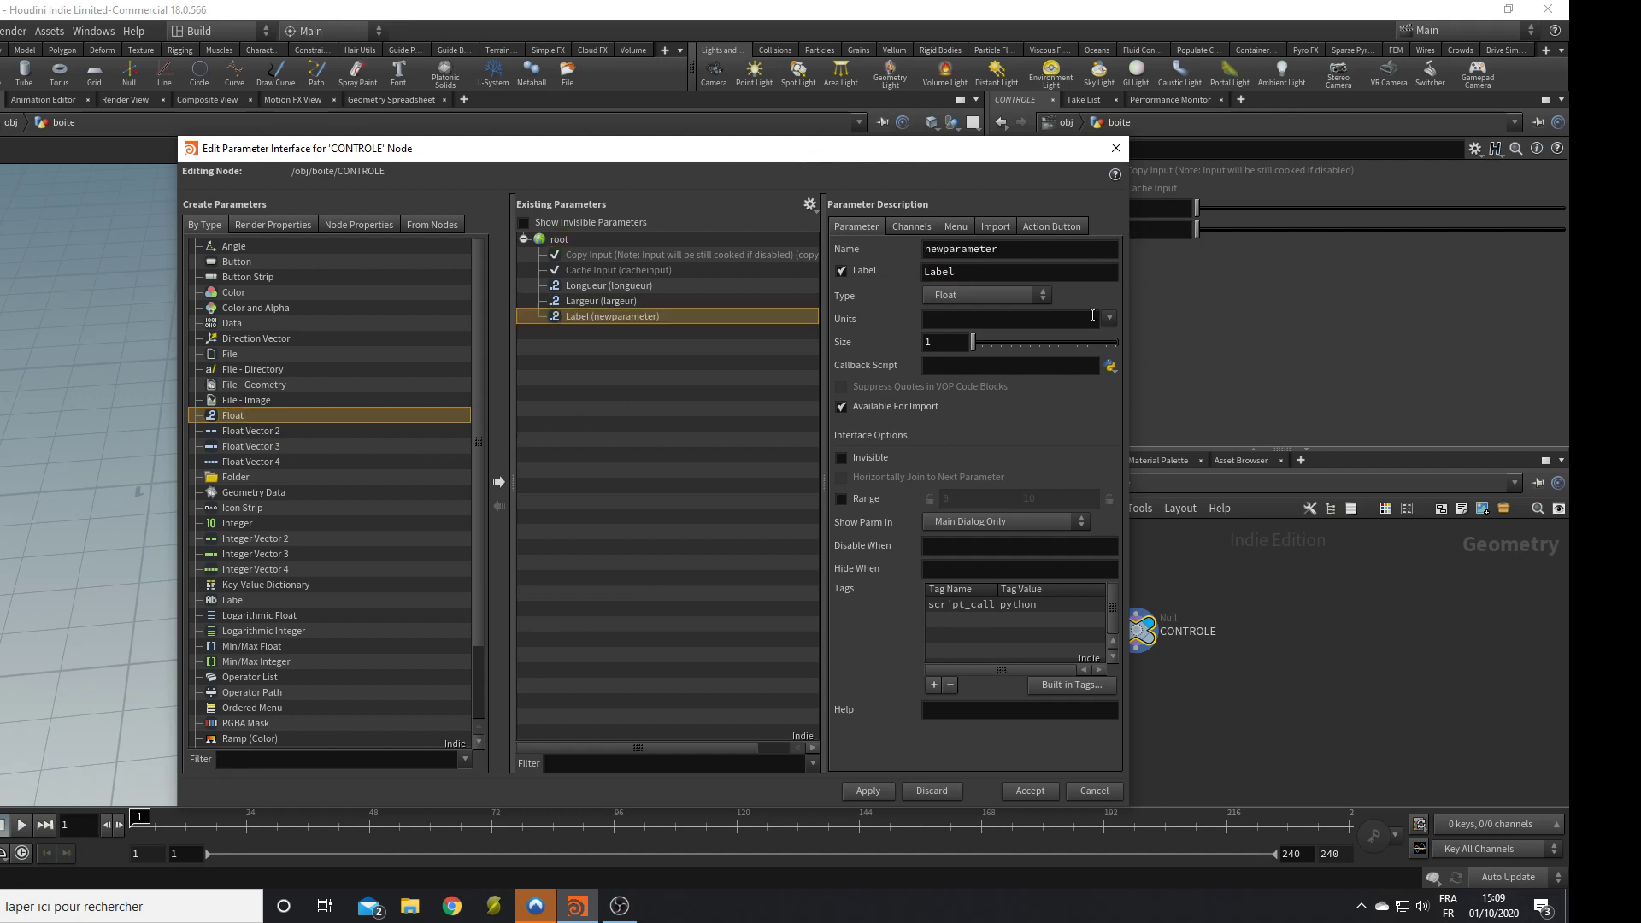
pyautogui.doubleClick(992, 249)
pyautogui.write('hauteur')
pyautogui.press('Tab')
pyautogui.write('Hazu')
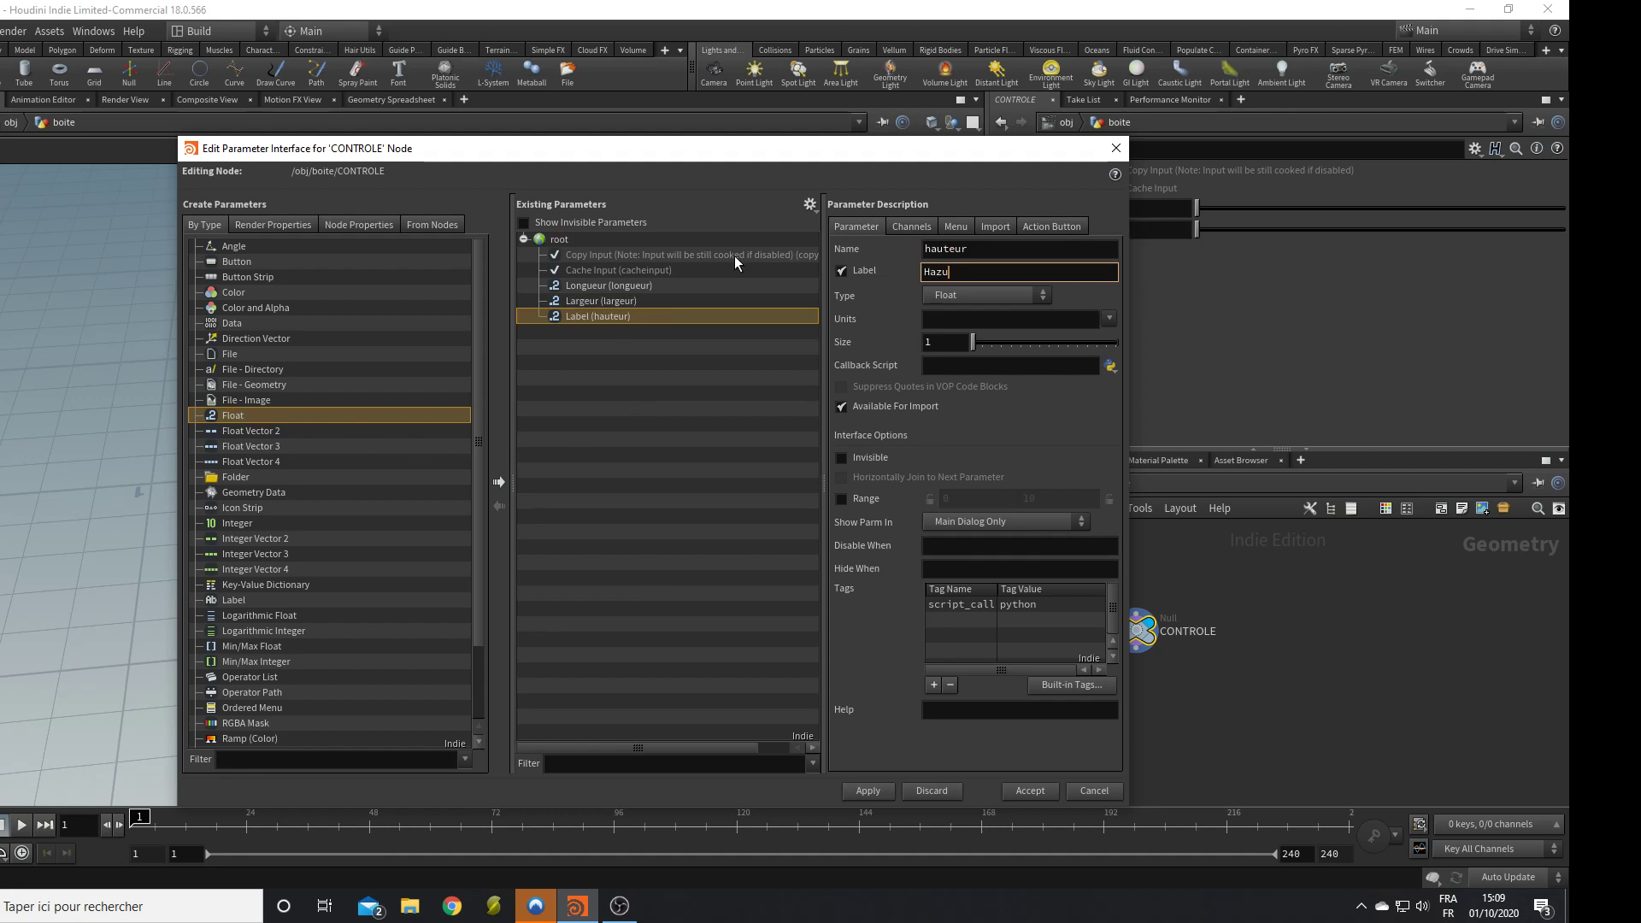
pyautogui.press('BackSpace')
pyautogui.press('BackSpace')
pyautogui.write('uteur')
pyautogui.press('Return')
pyautogui.click(865, 789)
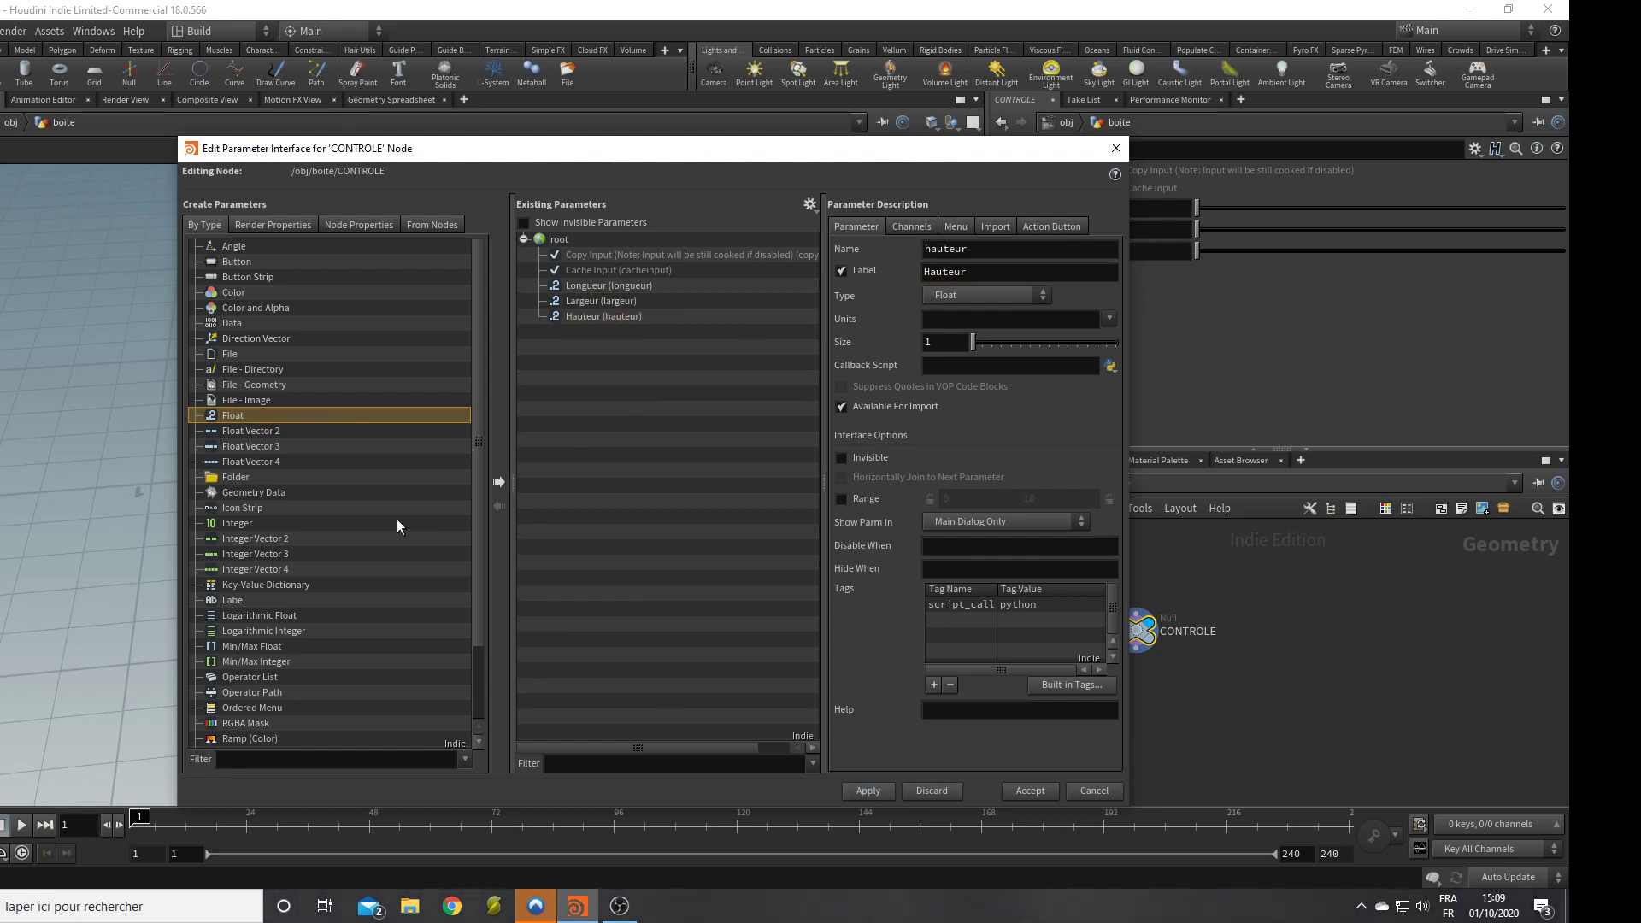
# Add a fourth Float parameter to CONTROLE named epaisseur with the label Epaisseur, and apply it.
pyautogui.moveTo(235, 418); pyautogui.dragTo(630, 432)
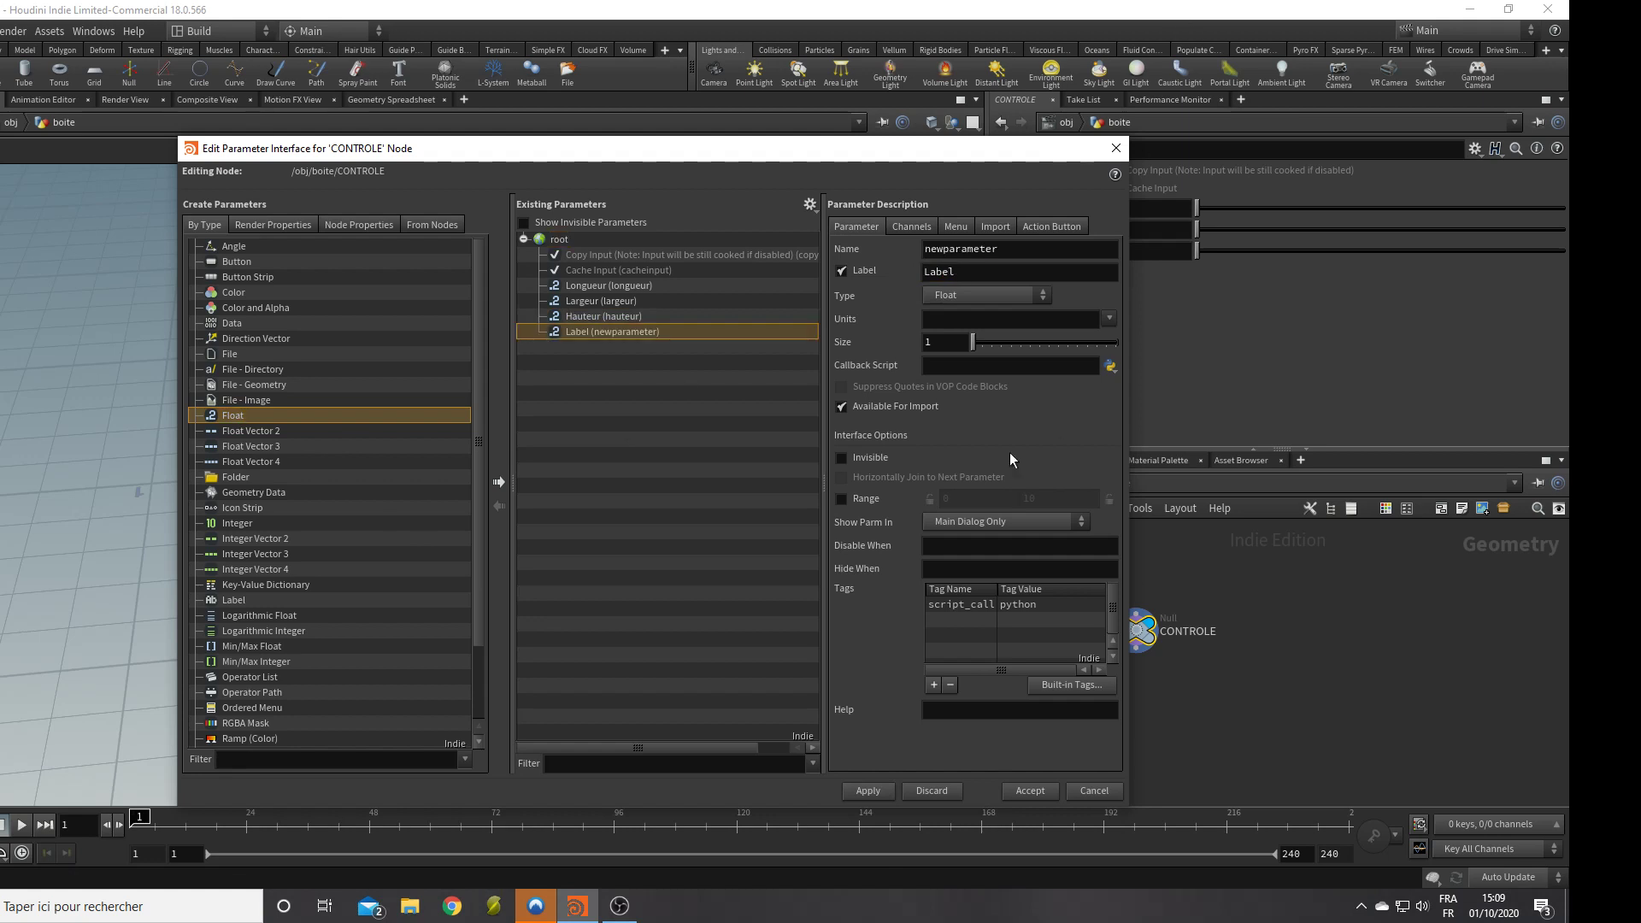
pyautogui.doubleClick(1007, 250)
pyautogui.write('epaisseur')
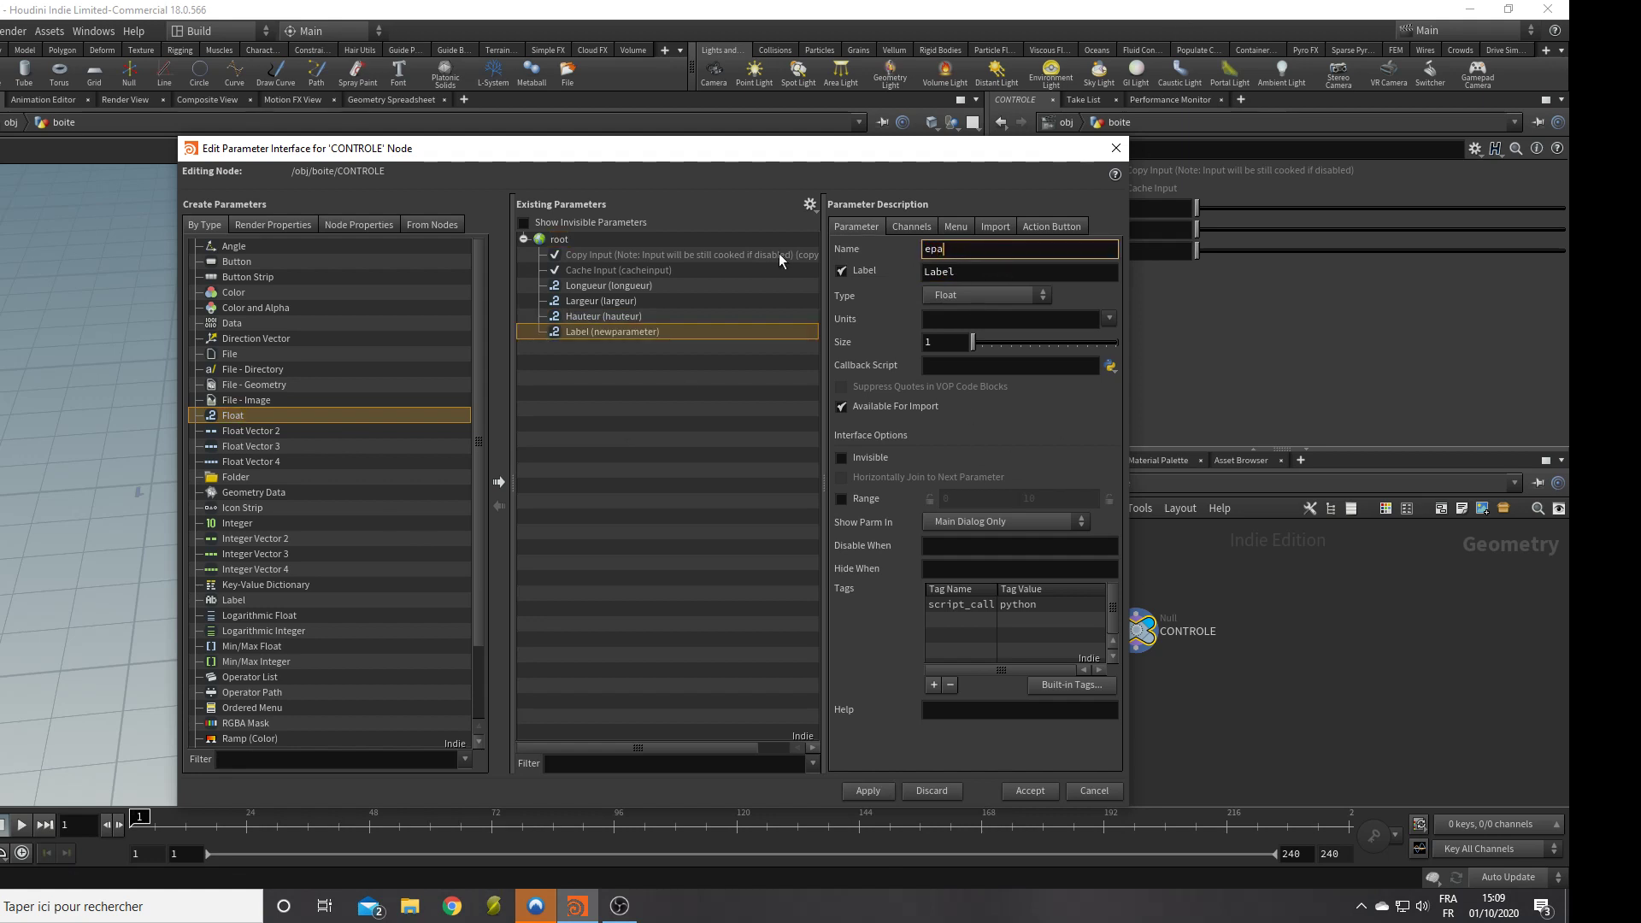
pyautogui.press('Tab')
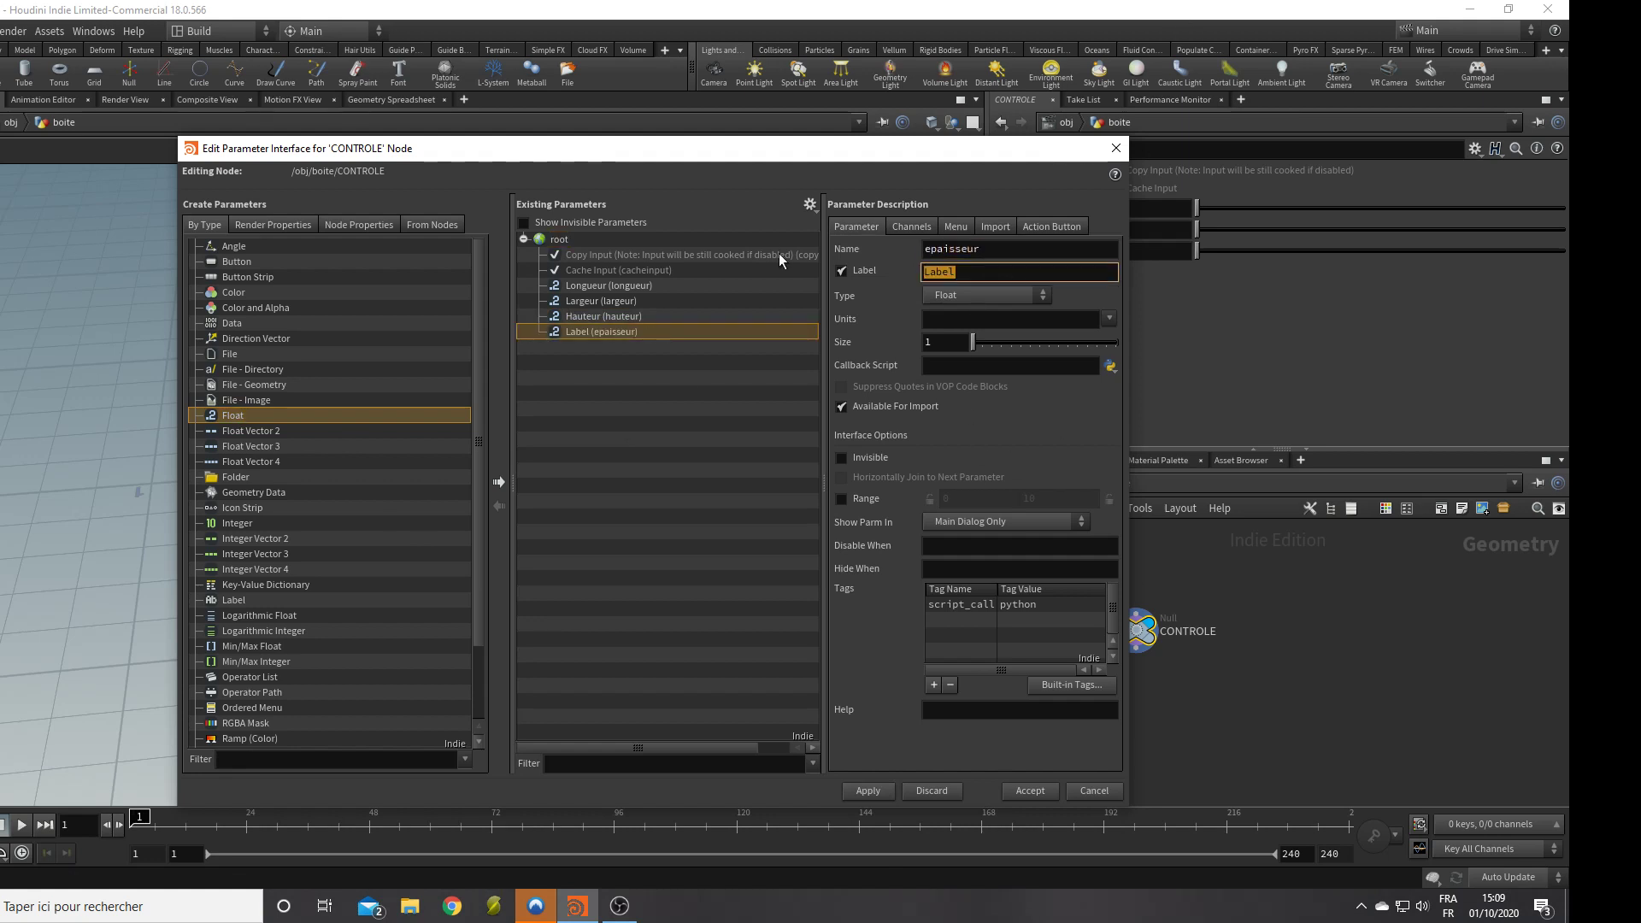
pyautogui.write('Epaisseur')
pyautogui.press('Tab')
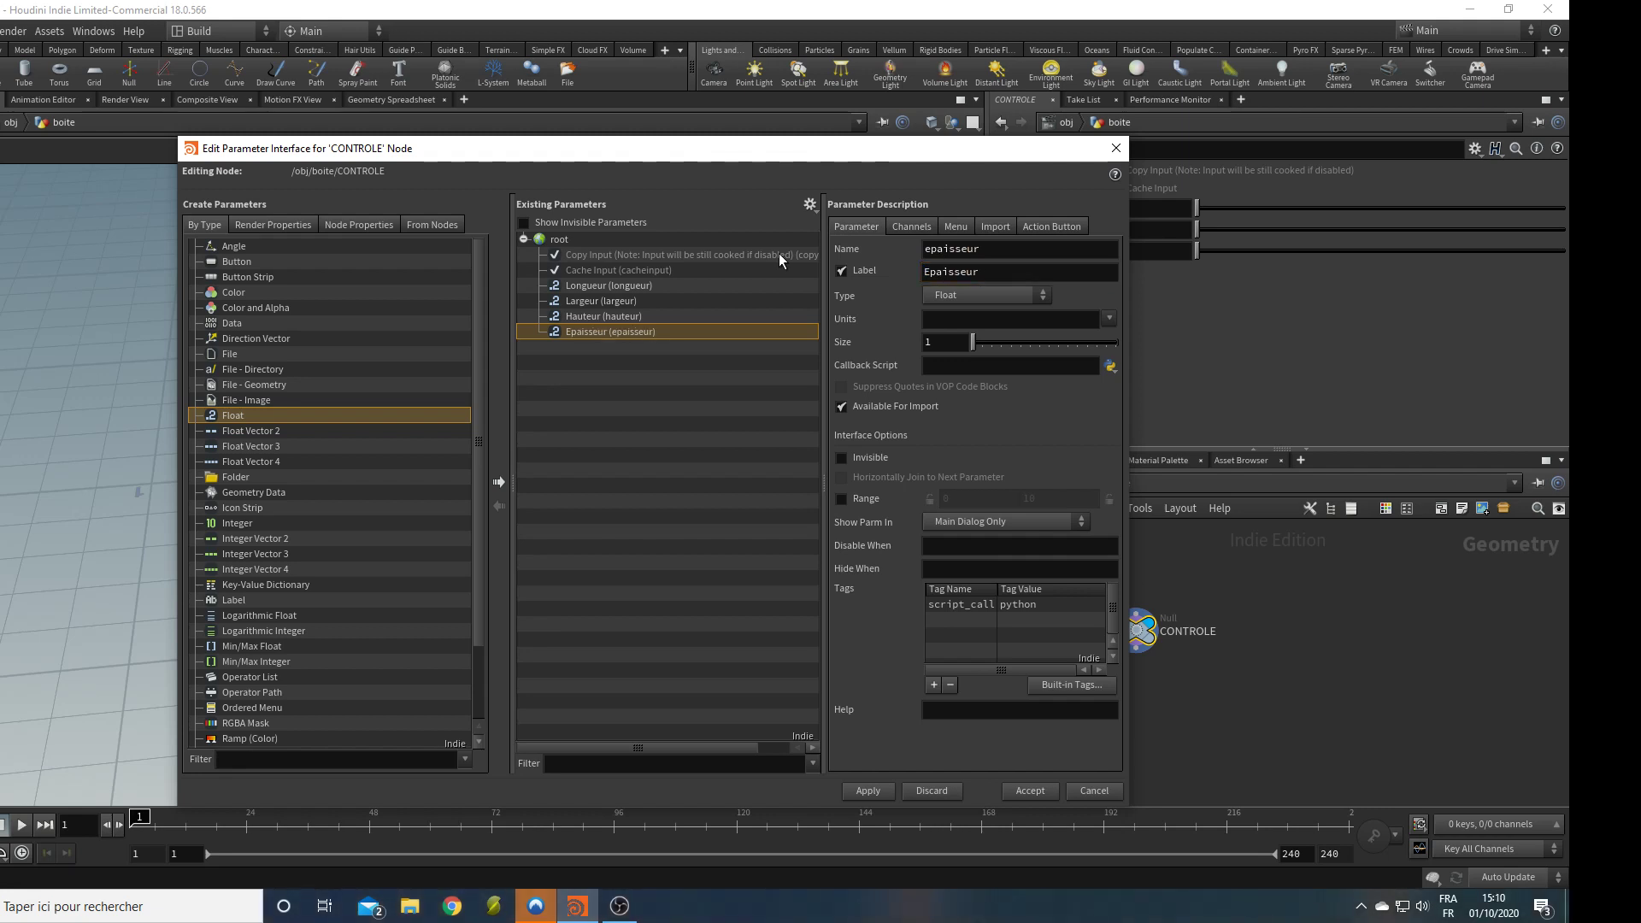
pyautogui.click(865, 790)
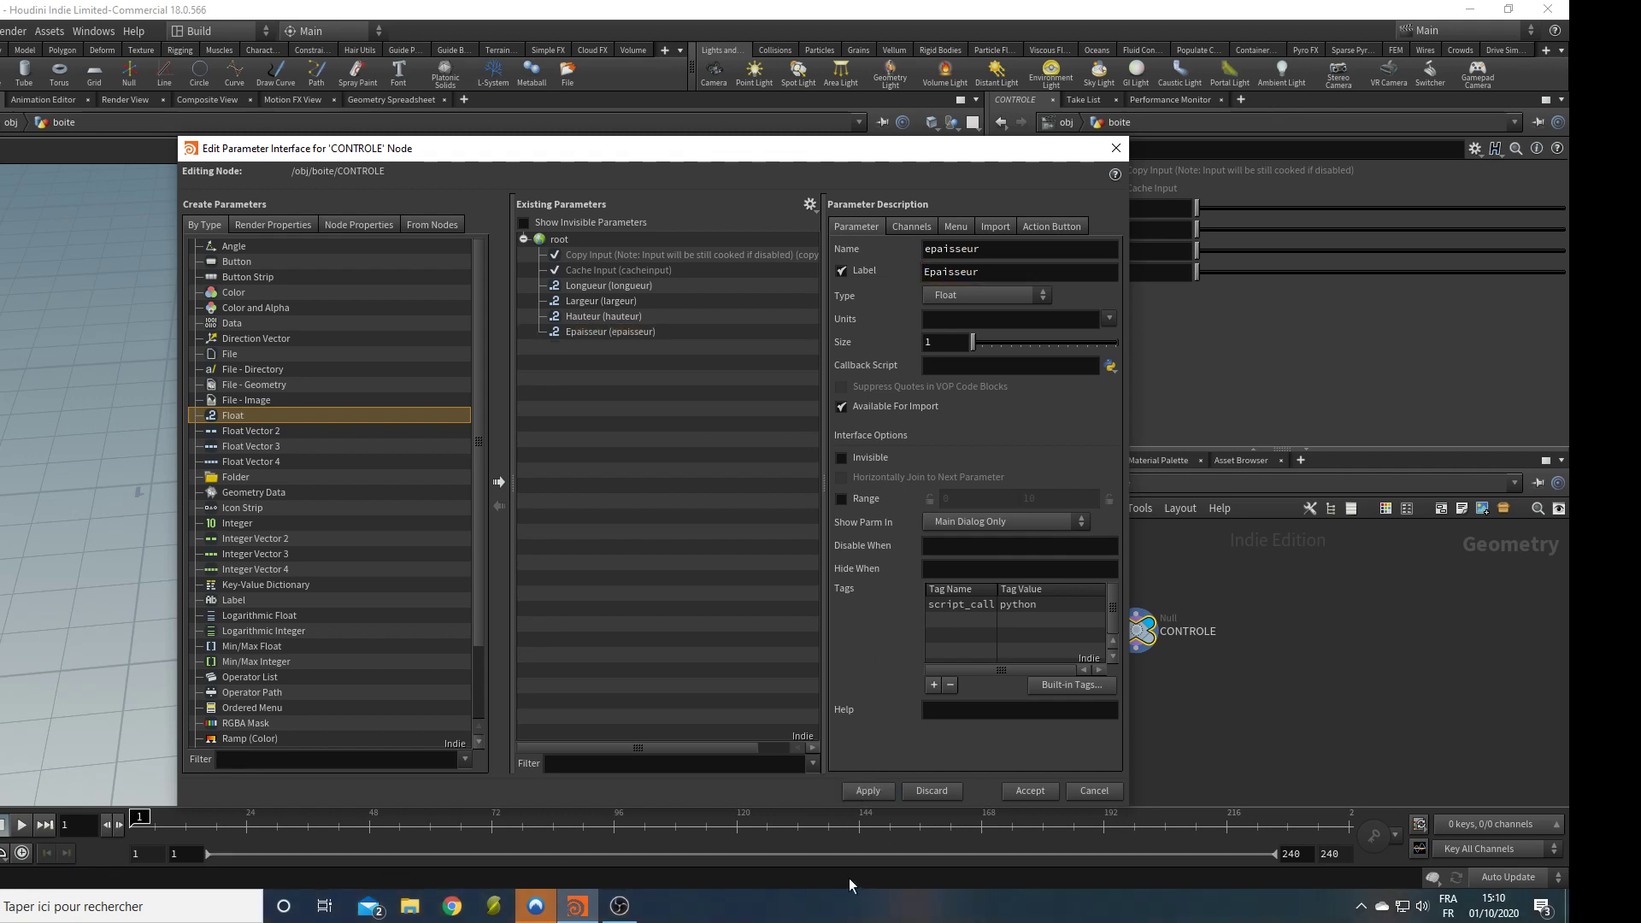
# Enable the range on all four custom parameters and set it from a locked minimum of 0.01 to 2.
pyautogui.click(579, 288)
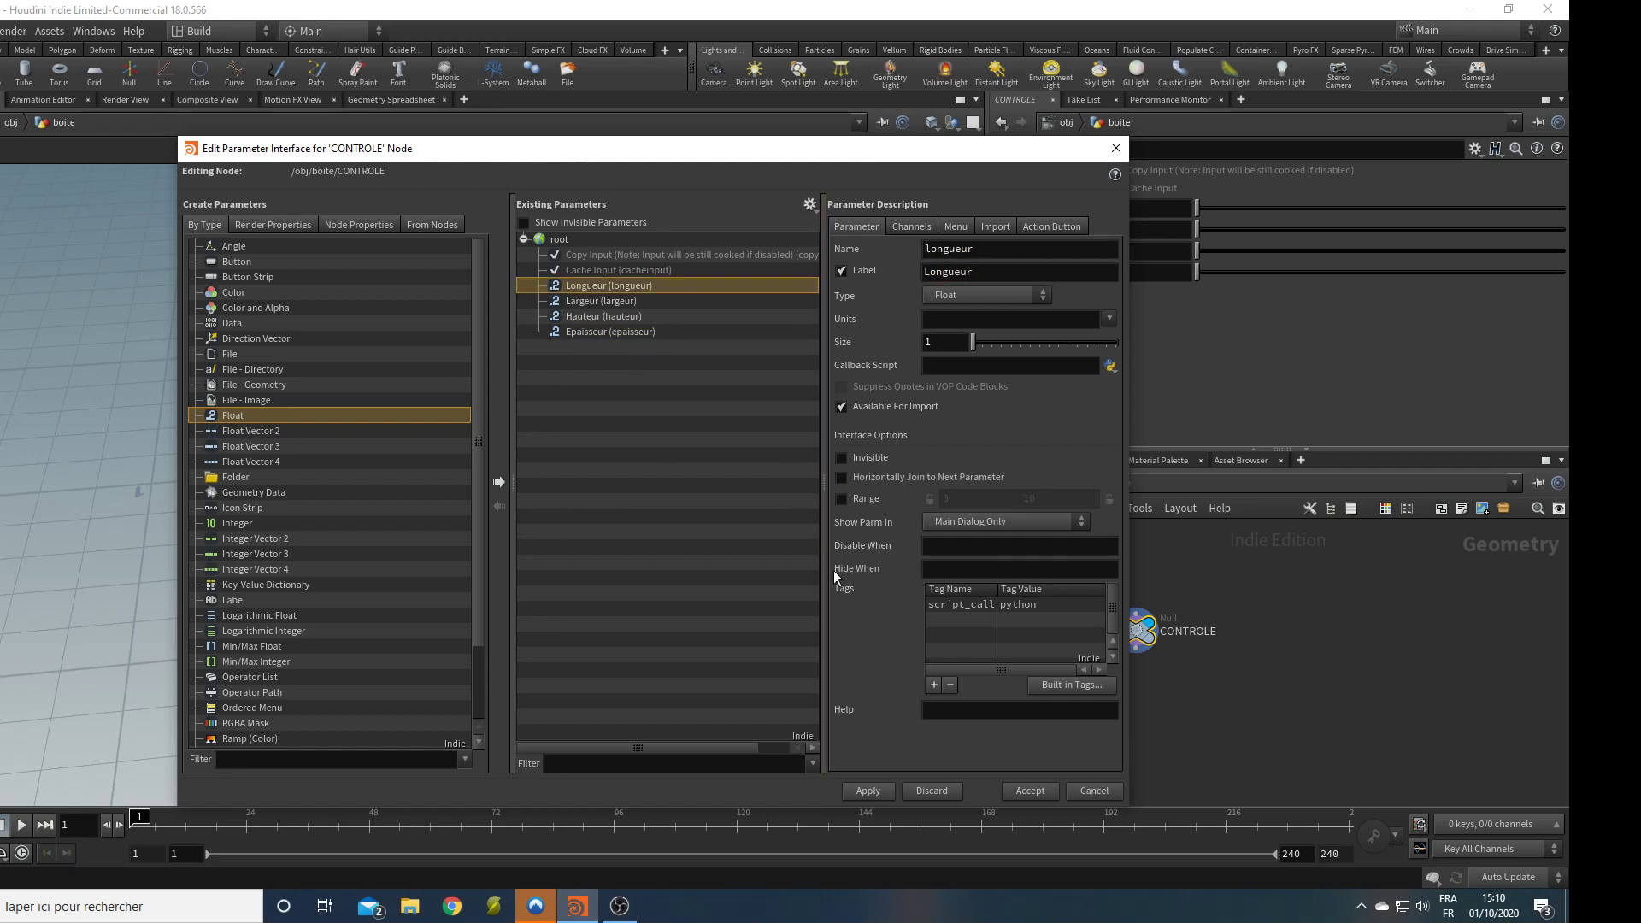
pyautogui.click(841, 499)
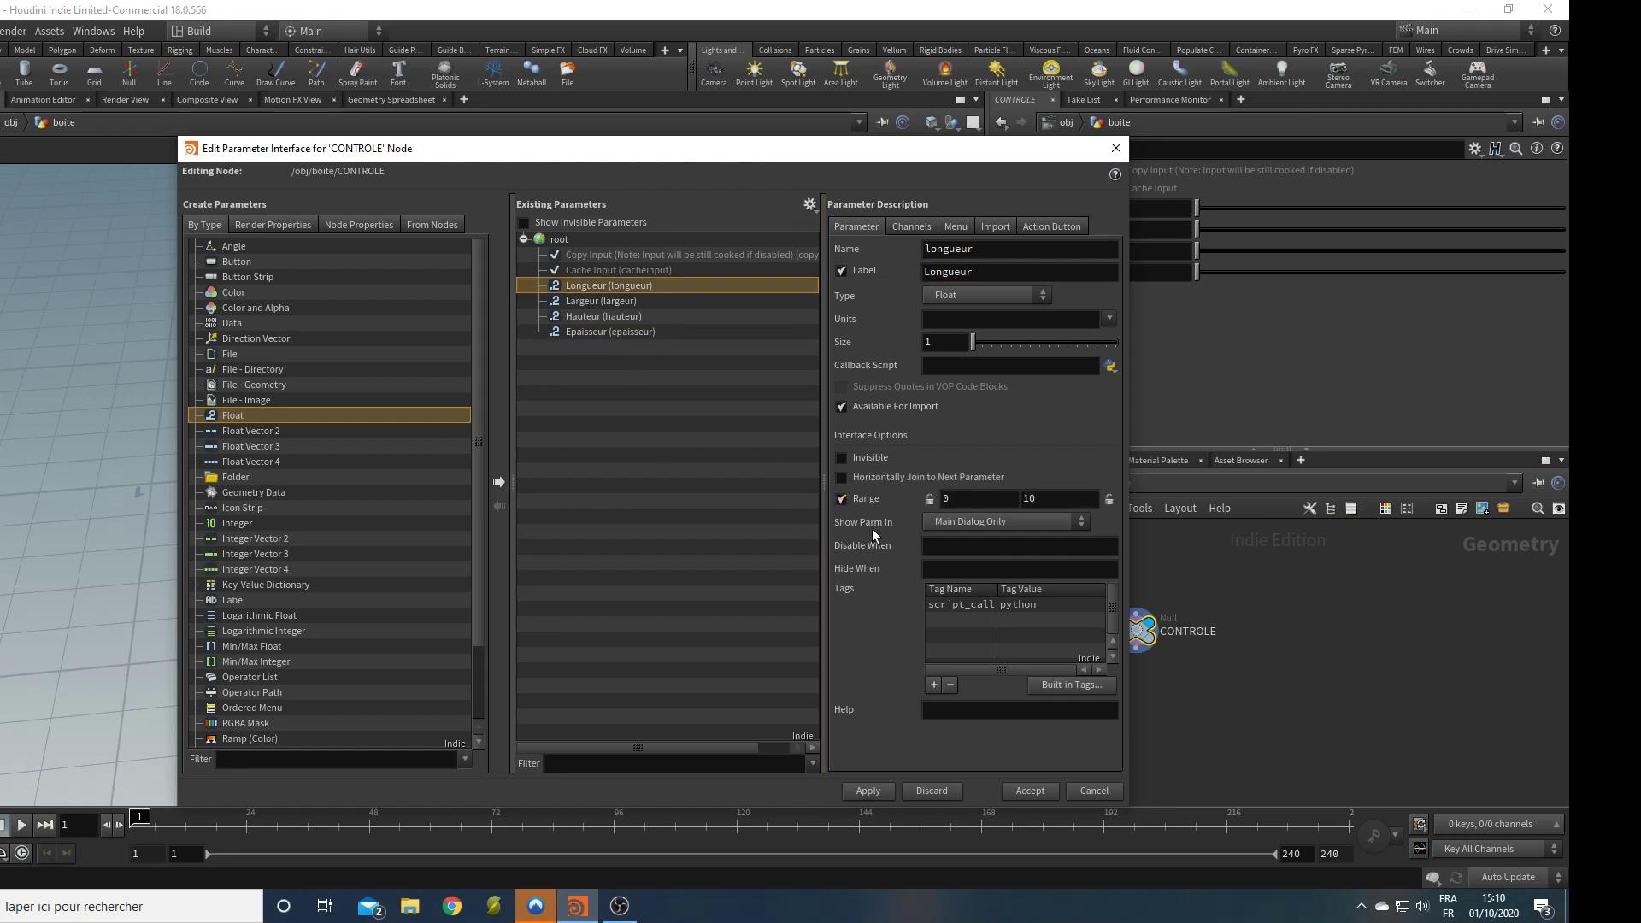
pyautogui.click(929, 500)
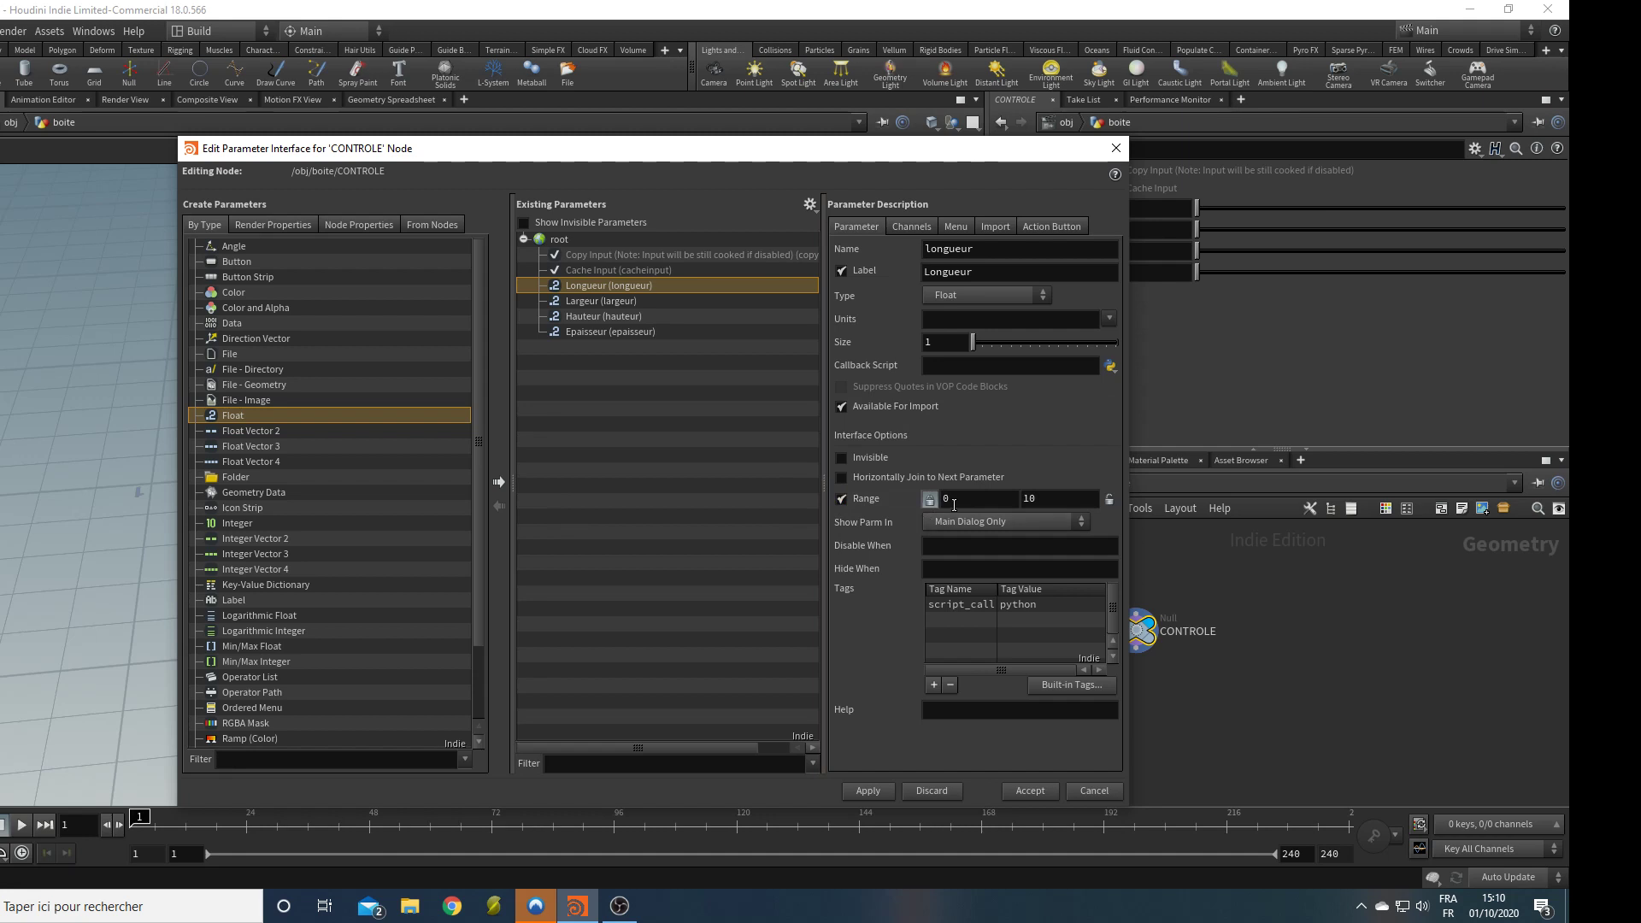
pyautogui.keyDown('shift'); pyautogui.click(586, 332); pyautogui.keyUp('shift')
pyautogui.click(843, 499)
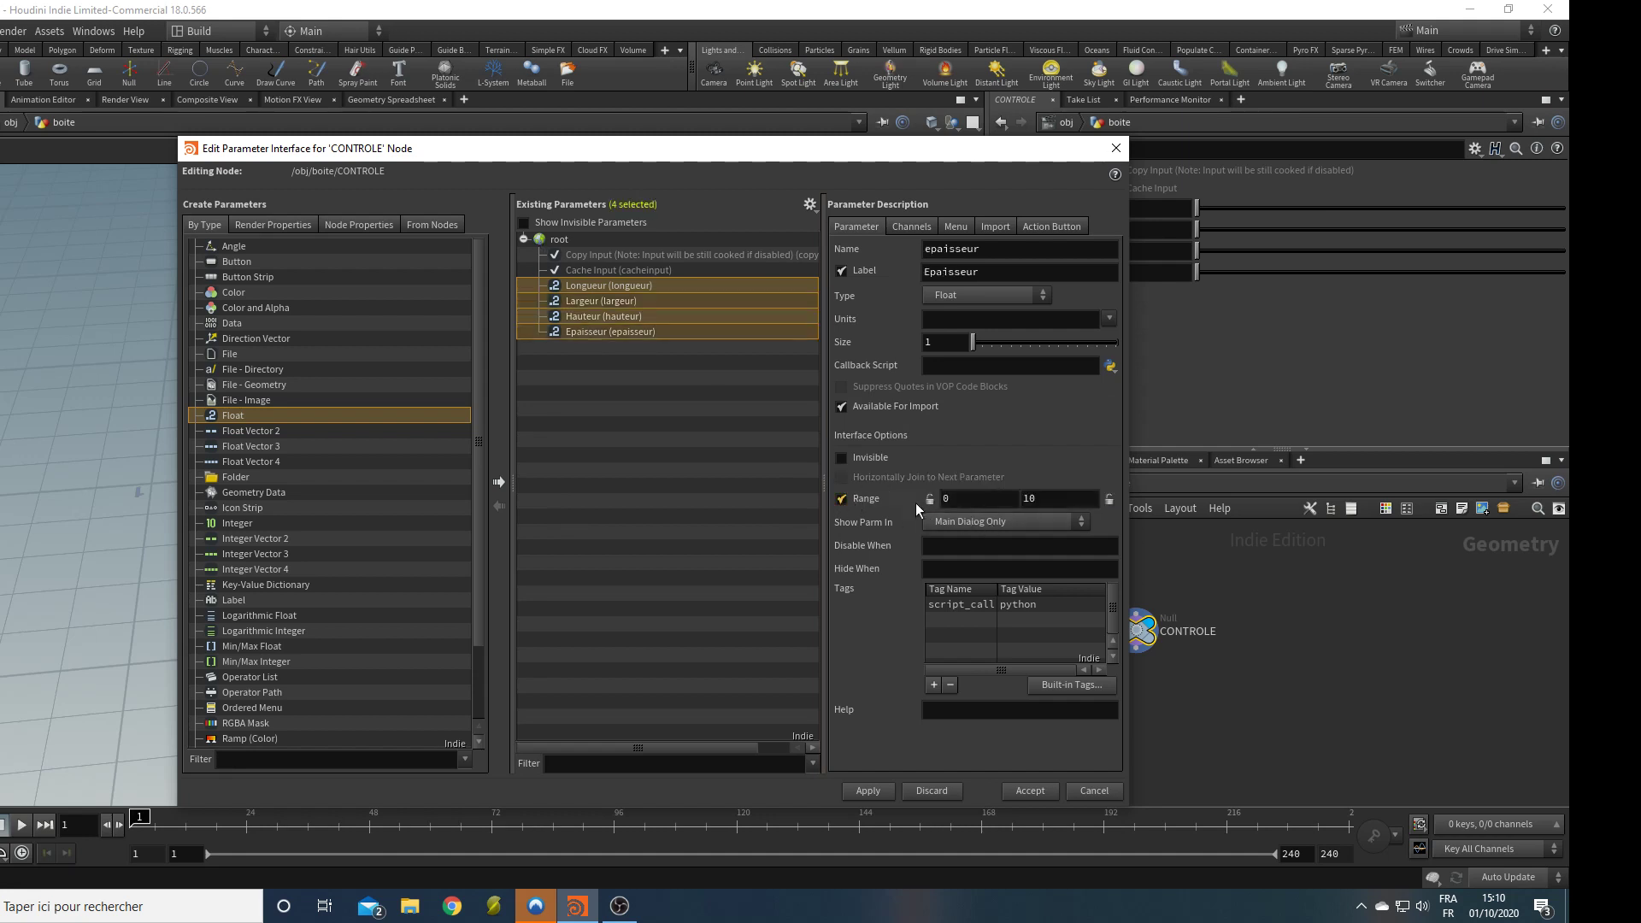
pyautogui.click(975, 499)
pyautogui.press('Return')
pyautogui.doubleClick(1060, 499)
pyautogui.write('2')
pyautogui.press('Return')
# Set the Epaisseur parameter's range to 0.005 through 0.2 and accept the parameter interface changes.
pyautogui.click(643, 335)
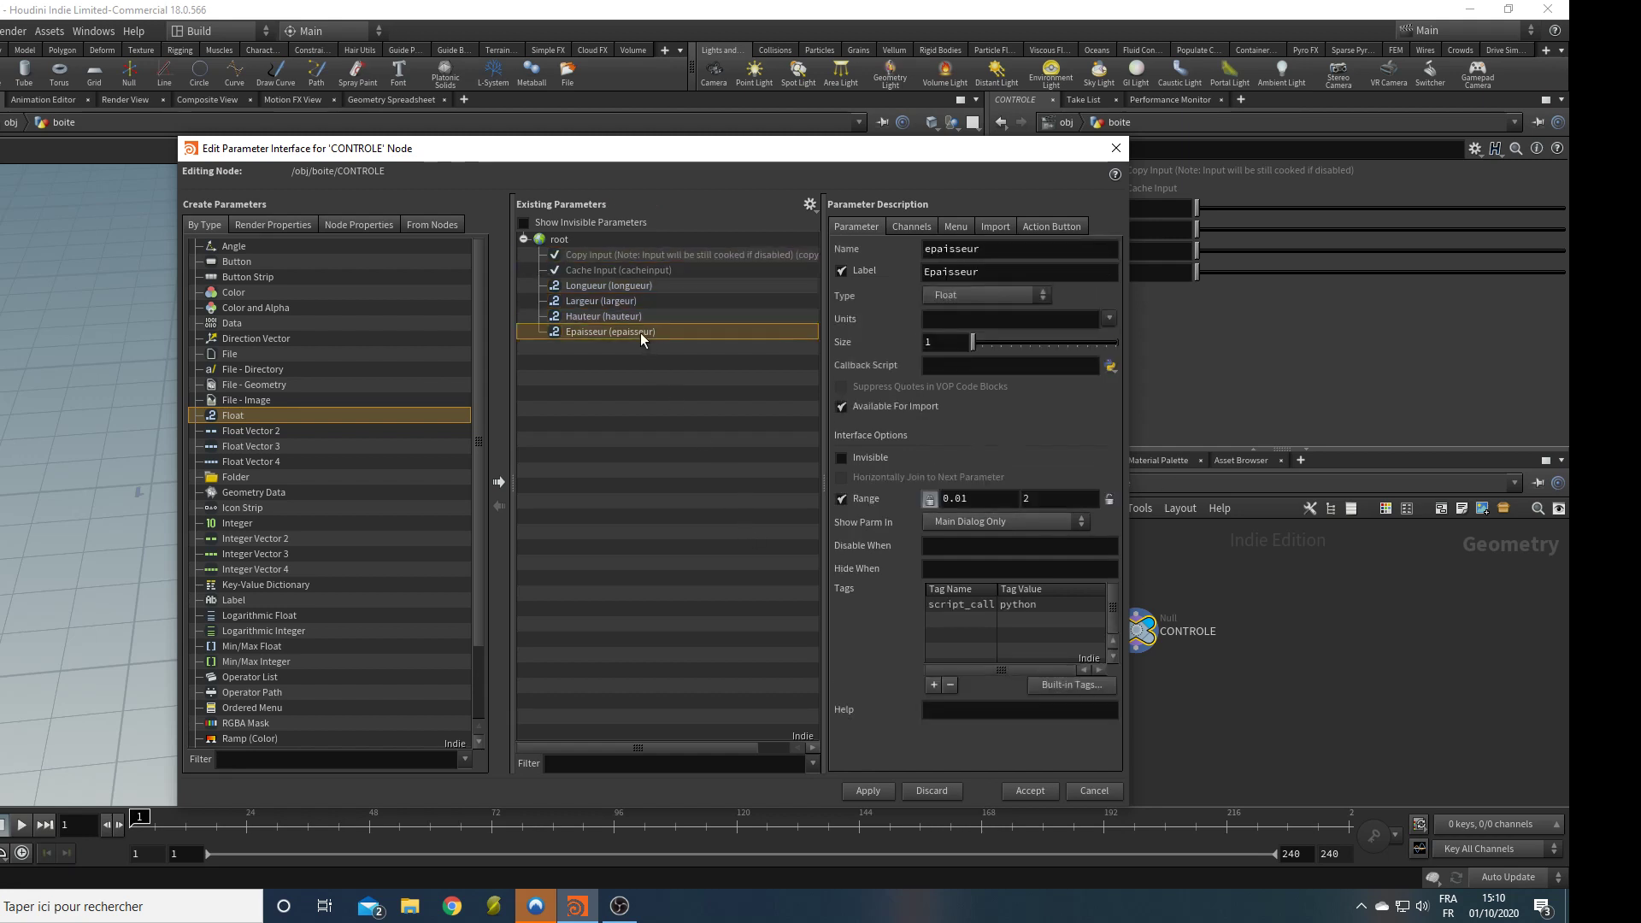
pyautogui.click(957, 499)
pyautogui.write('00')
pyautogui.press('Delete')
pyautogui.write('5')
pyautogui.press('Return')
pyautogui.doubleClick(1039, 499)
pyautogui.write('.2')
pyautogui.press('Return')
pyautogui.click(868, 791)
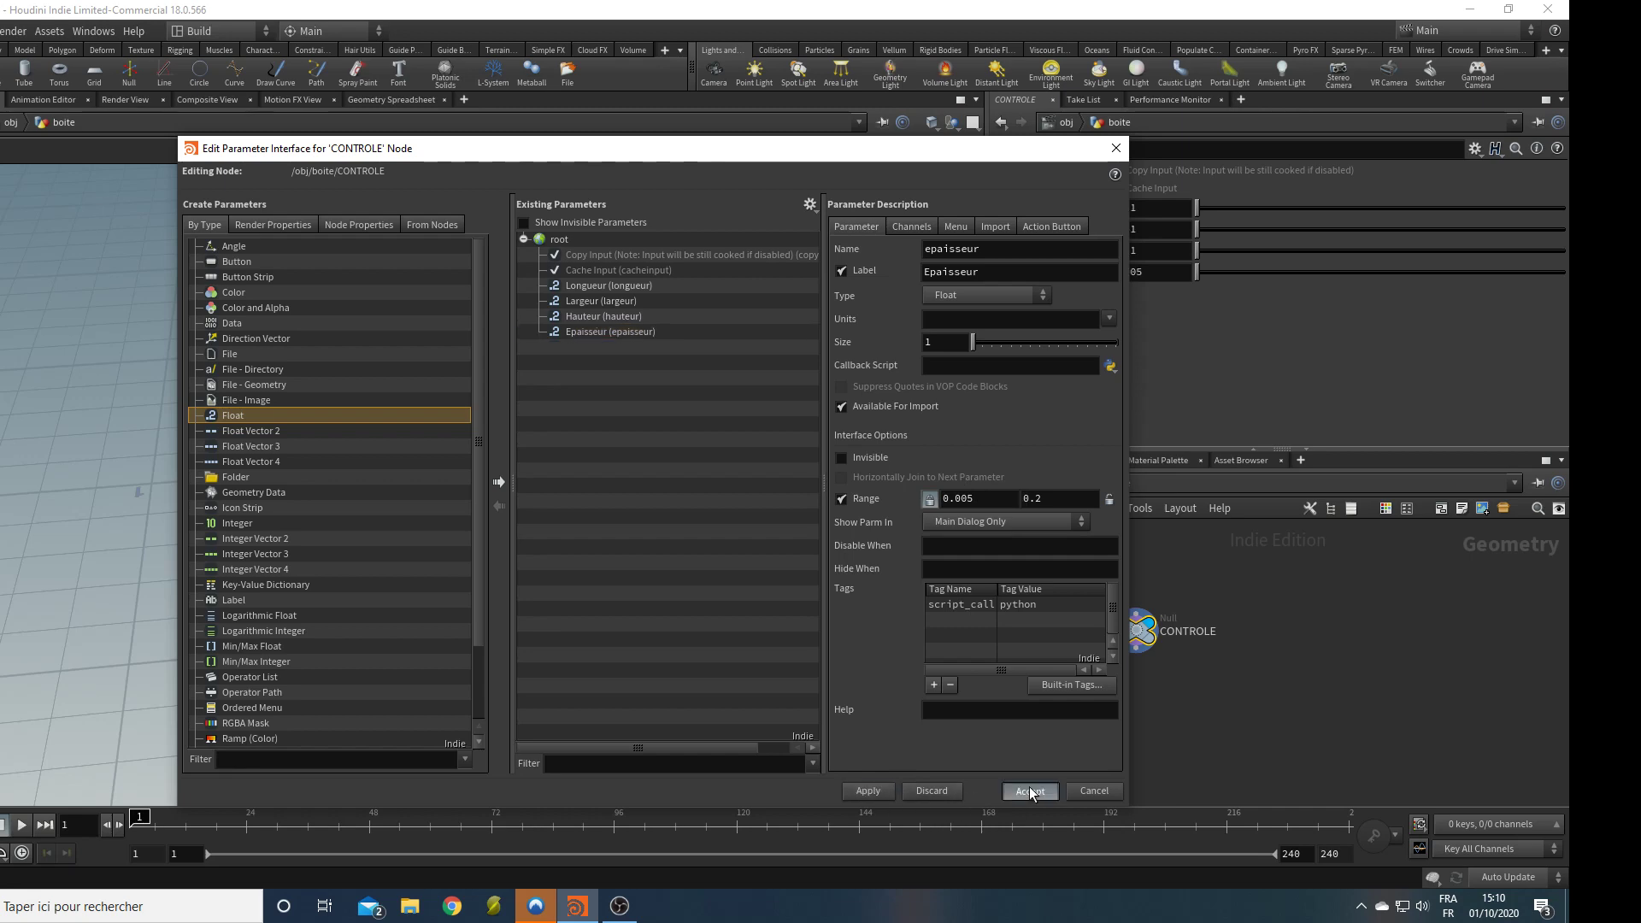
pyautogui.click(1030, 791)
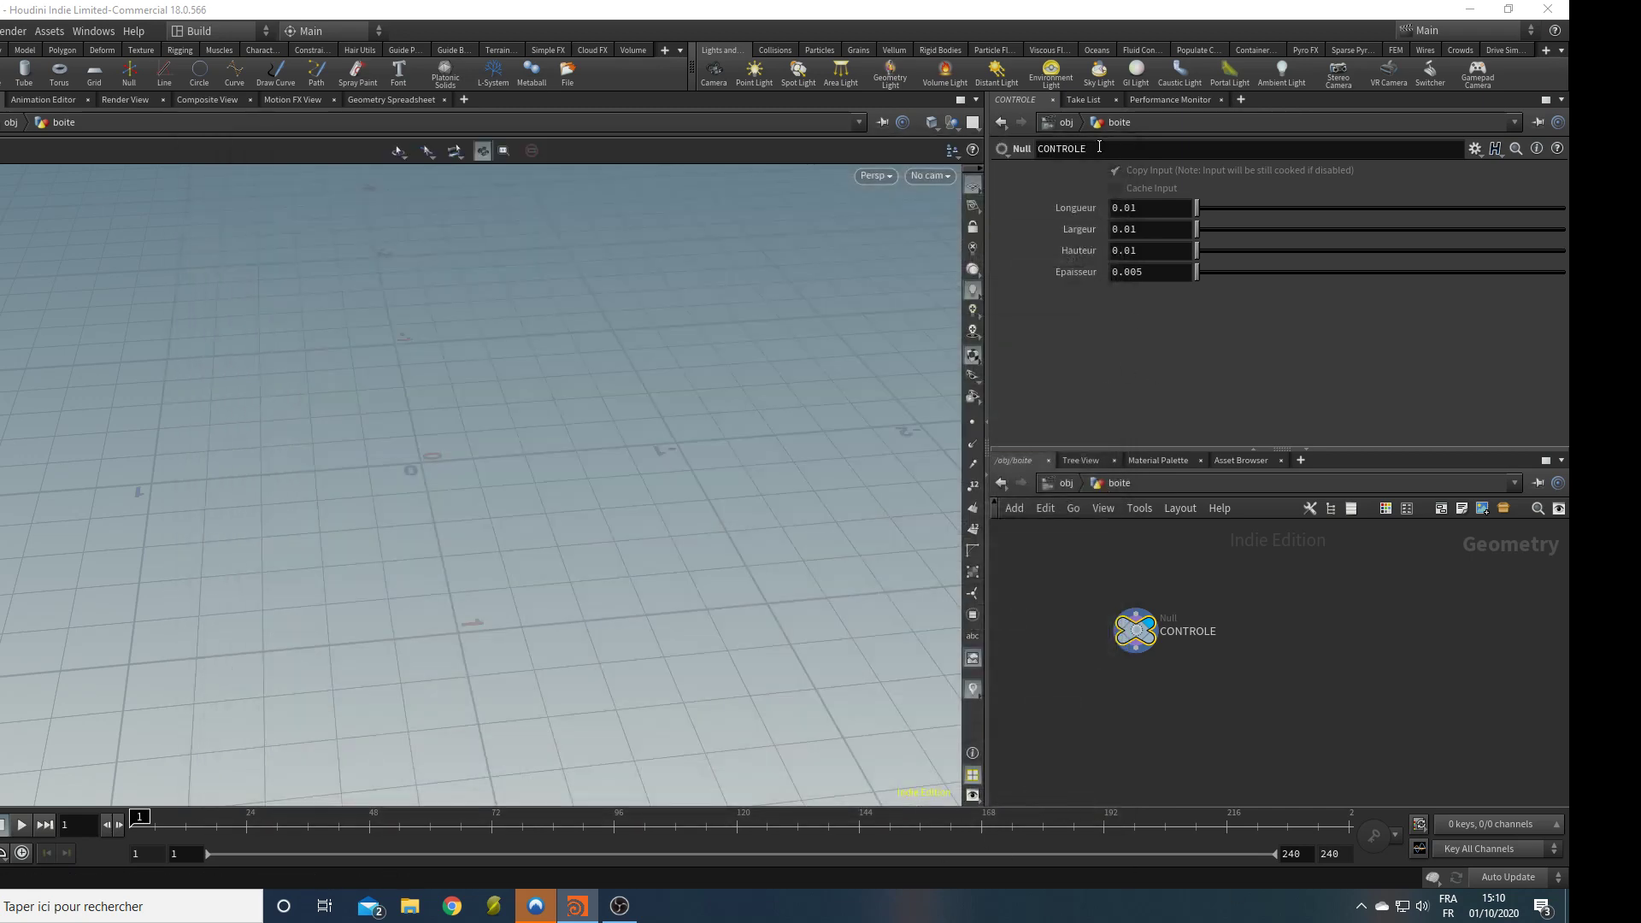
# Set CONTROLE's Longueur to 1, Largeur to 0.5 and Hauteur to 0.75.
pyautogui.click(1145, 207)
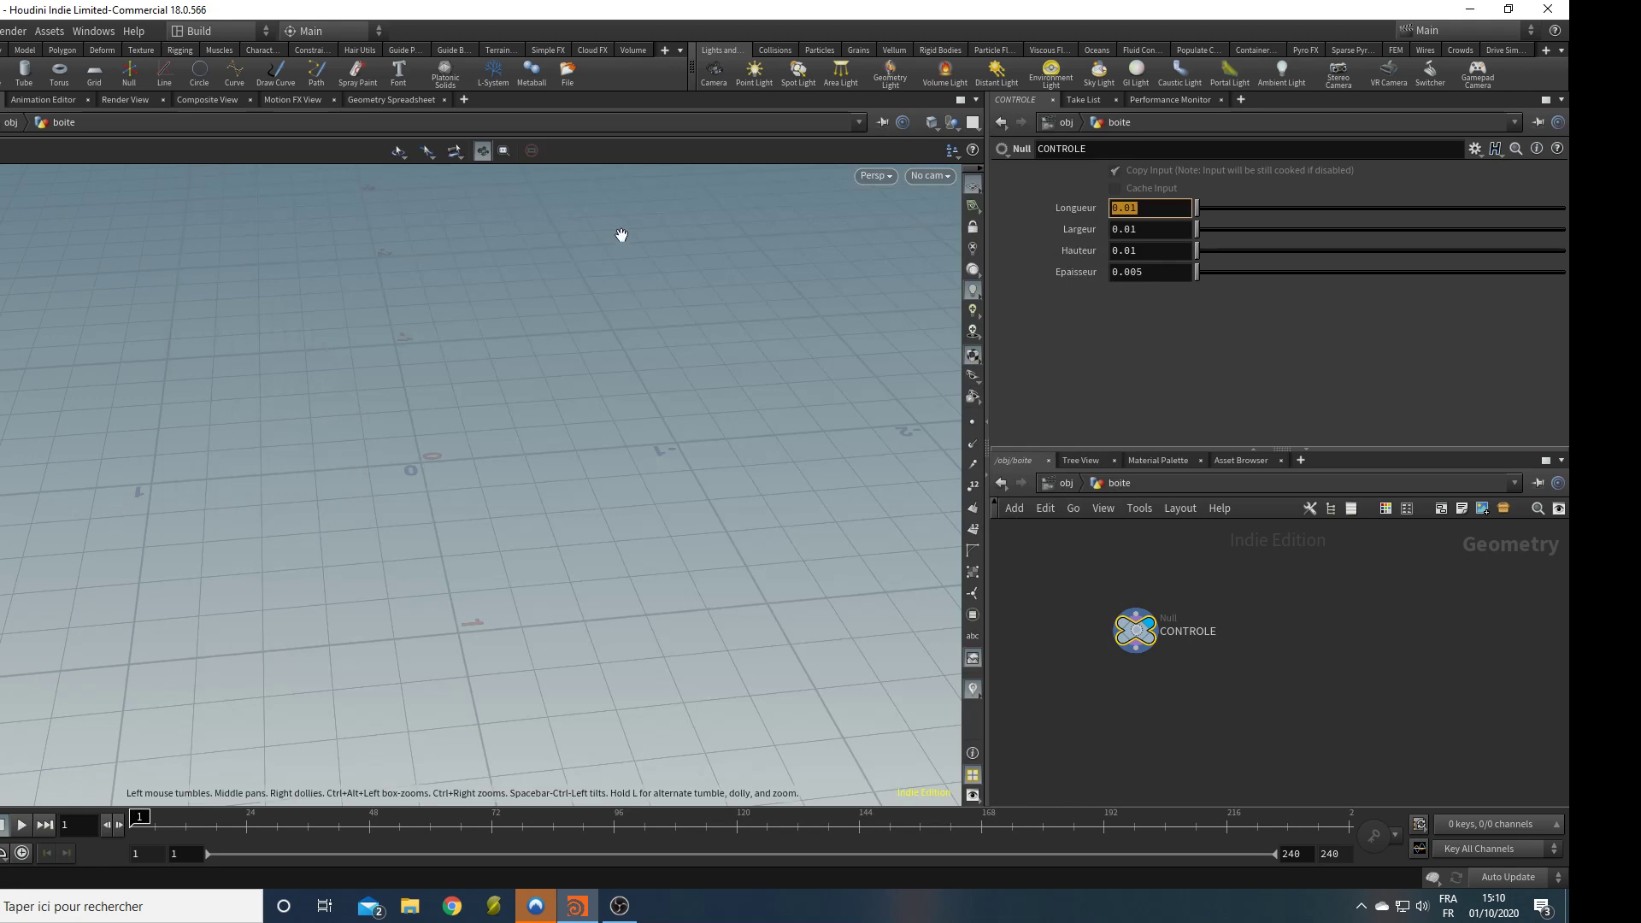
pyautogui.write('1')
pyautogui.press('Tab')
pyautogui.write('.5')
pyautogui.press('Return')
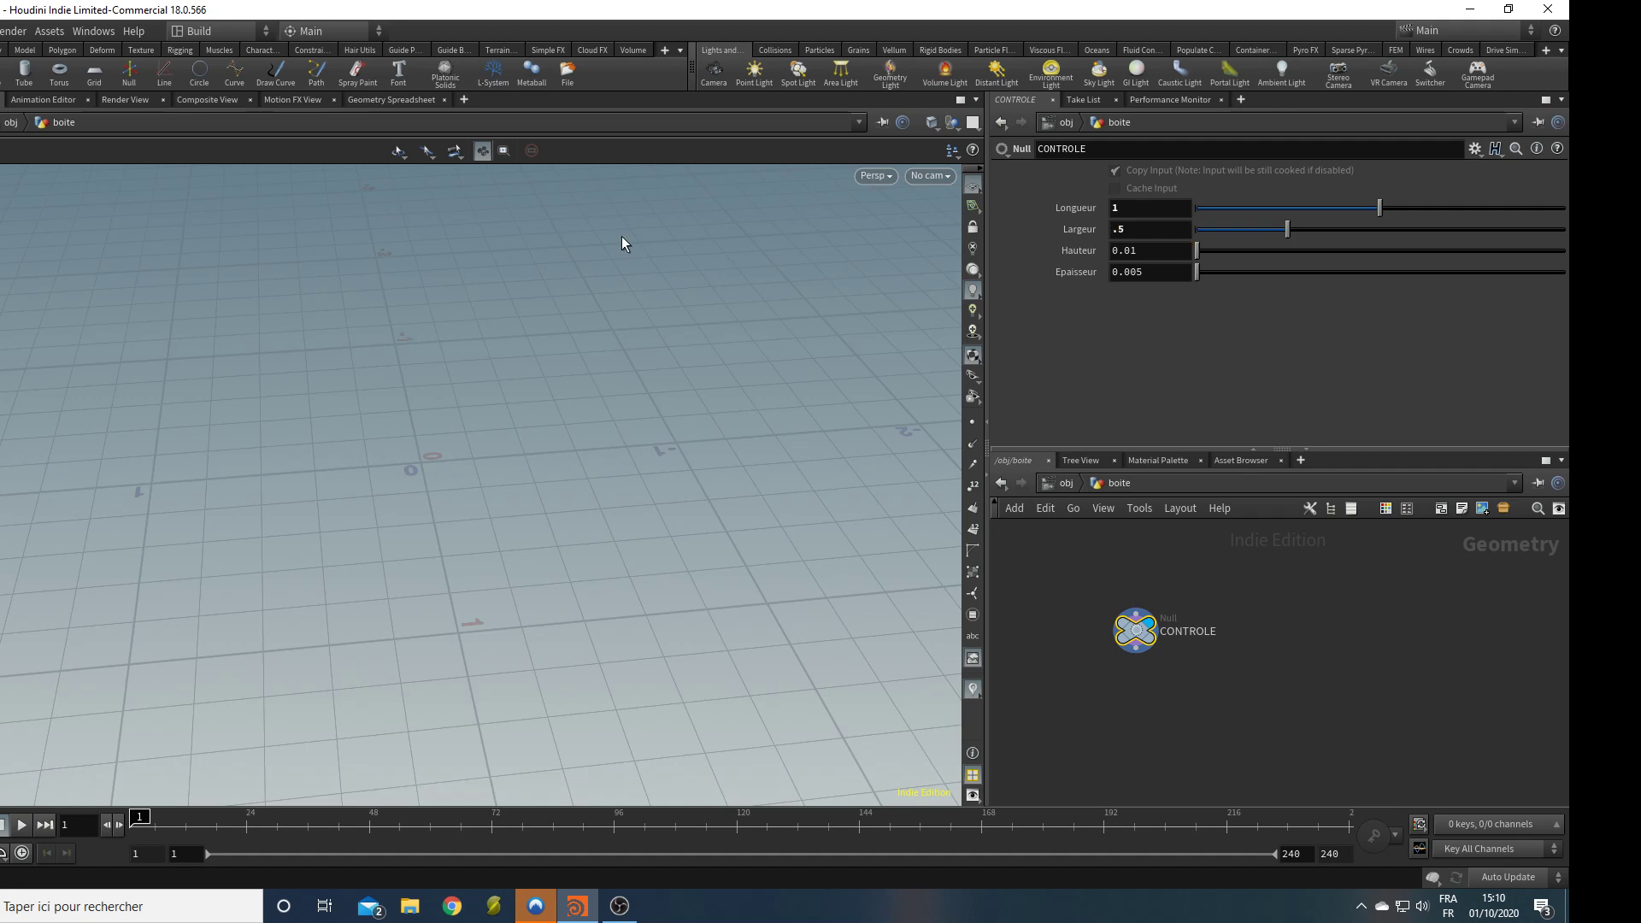
pyautogui.press('Tab')
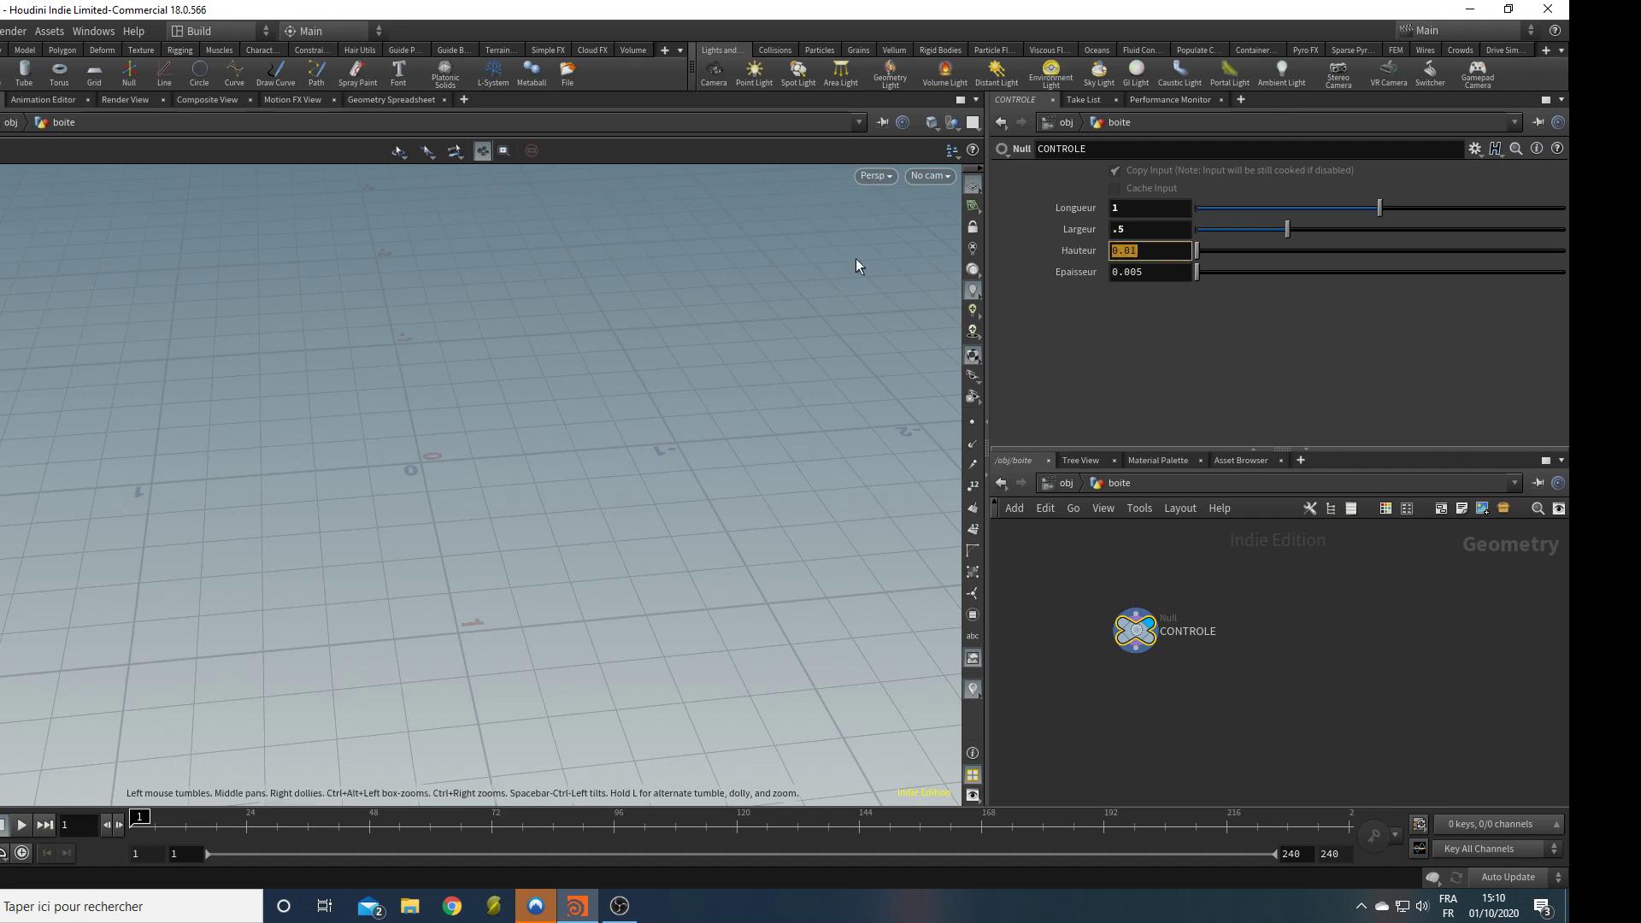
pyautogui.write('.75')
pyautogui.press('Return')
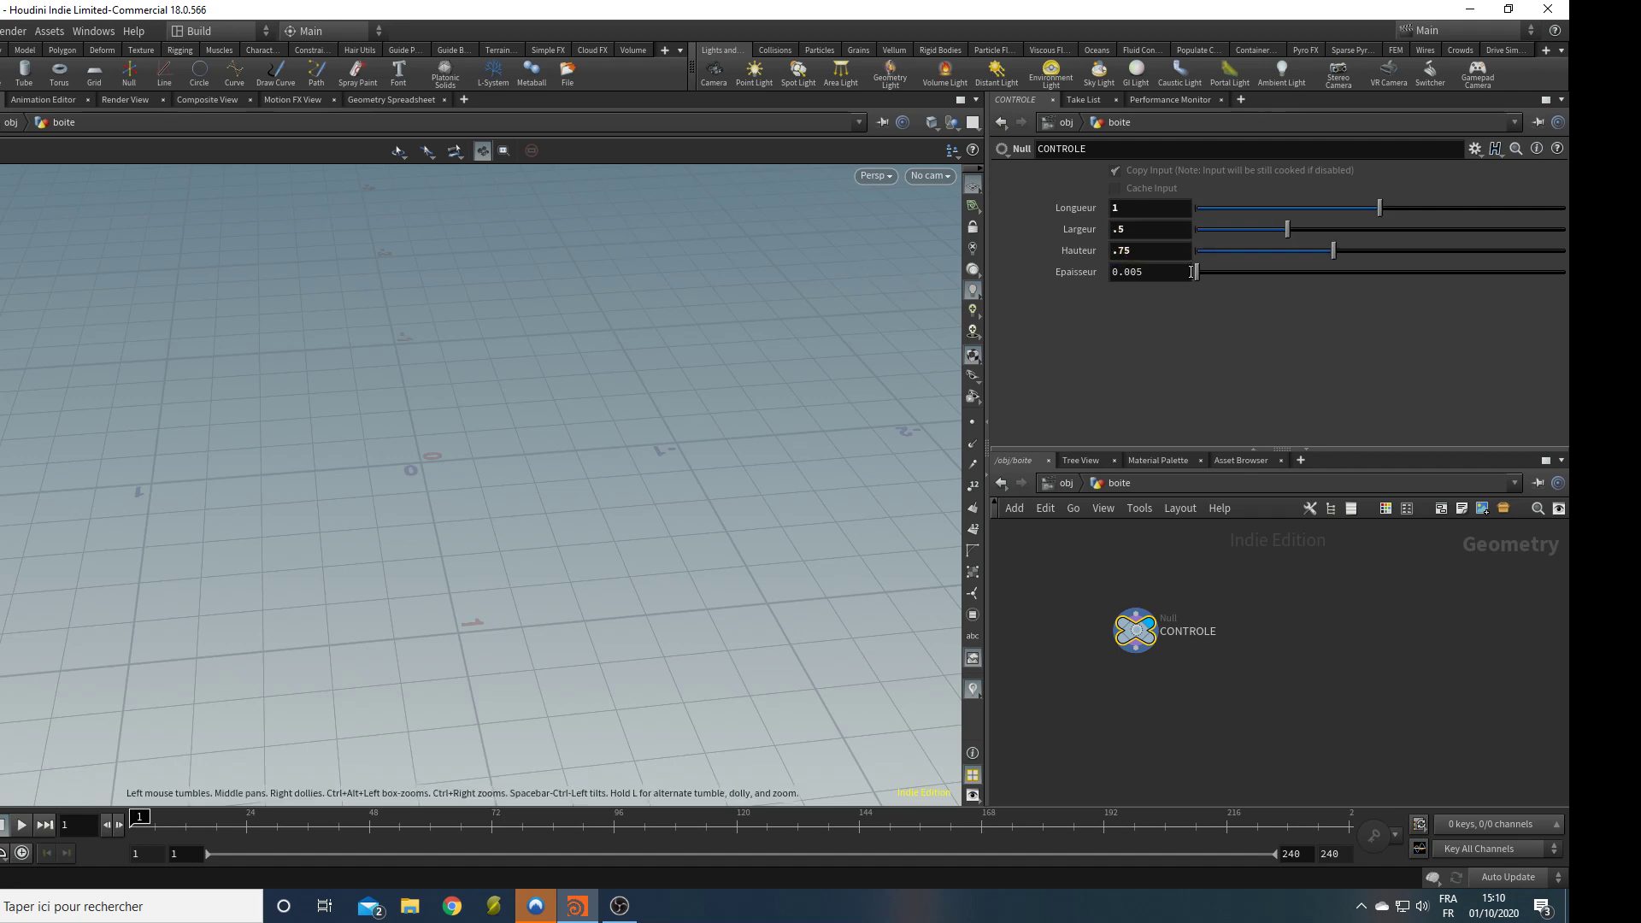
# Add a Grid node beside the CONTROLE null in the boite network.
pyautogui.moveTo(701, 430); pyautogui.dragTo(604, 470, button='middle')
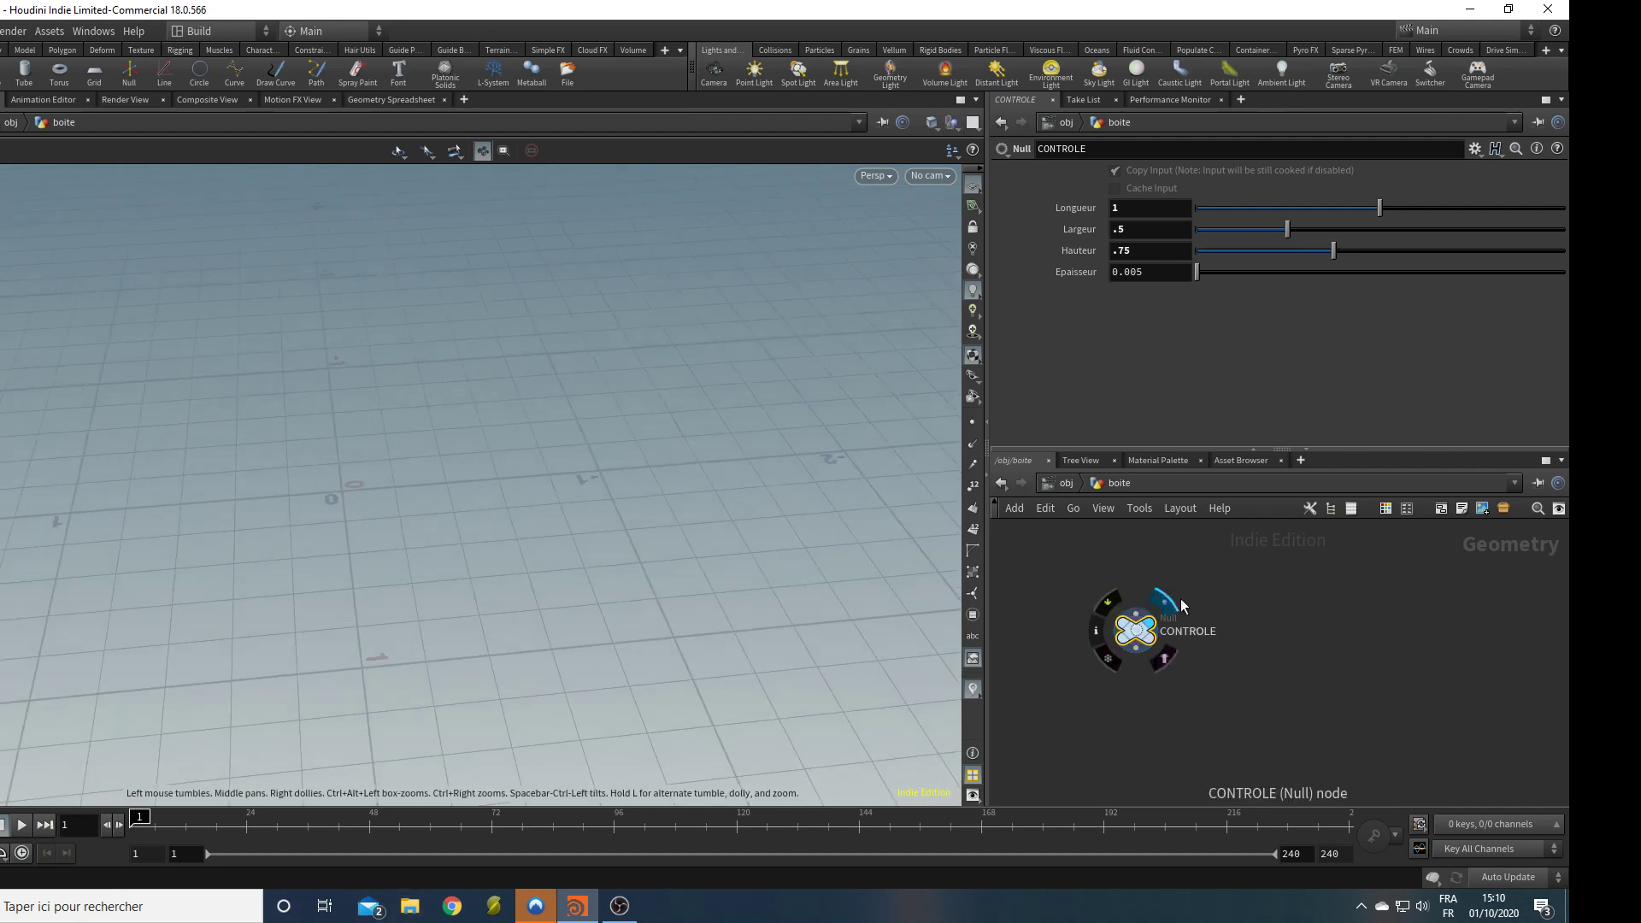
pyautogui.moveTo(450, 596); pyautogui.dragTo(553, 528)
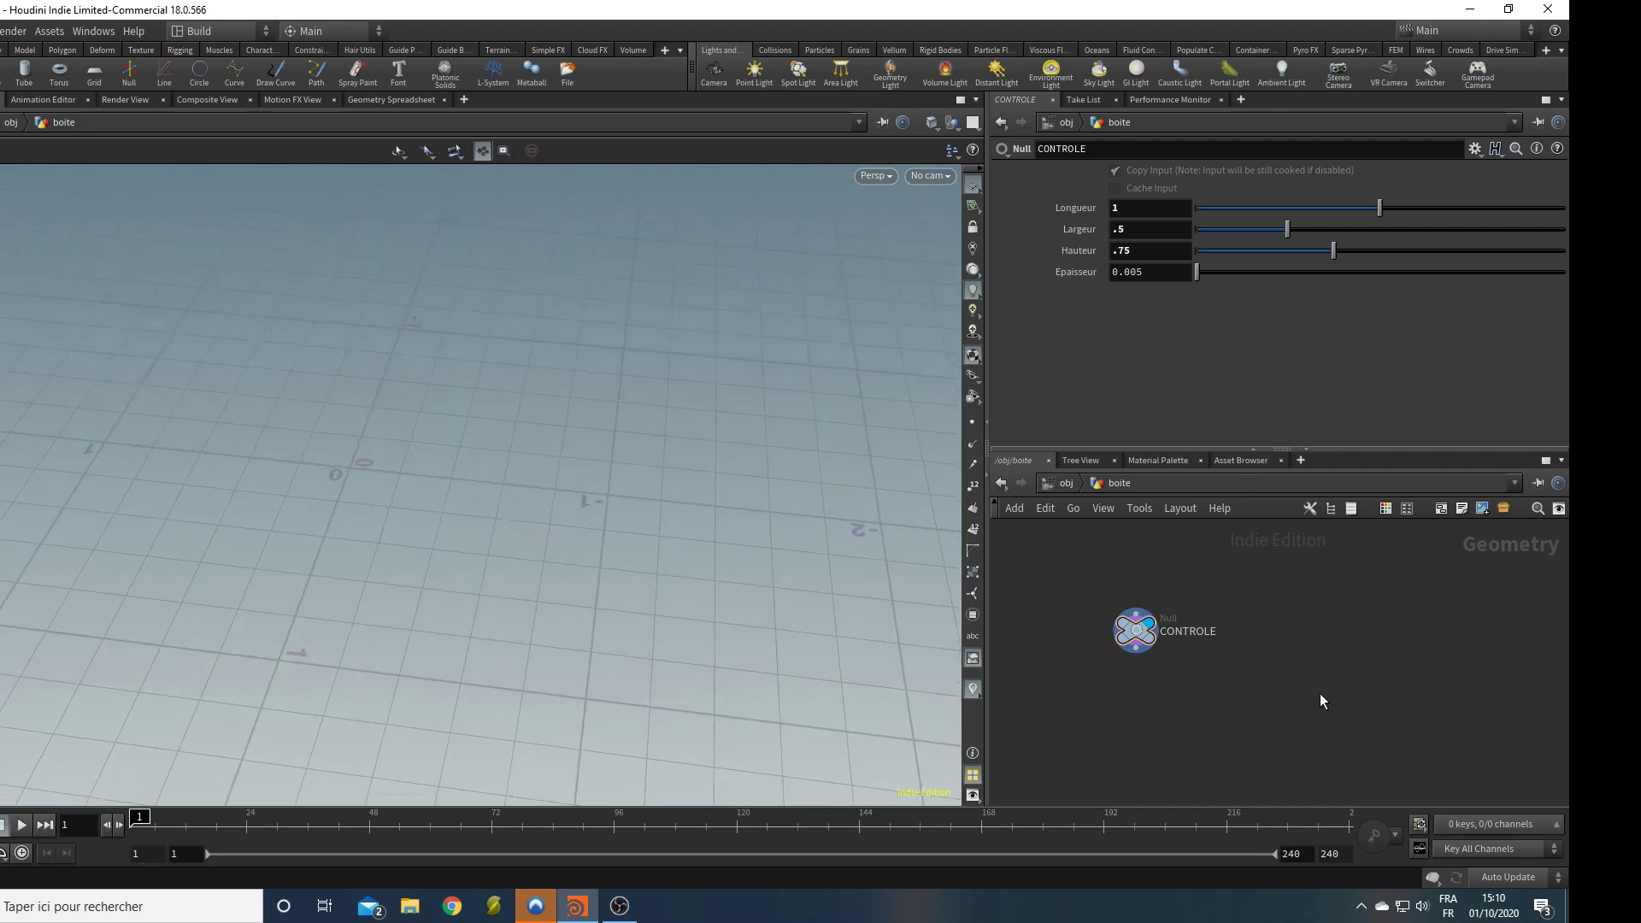
pyautogui.press('Tab')
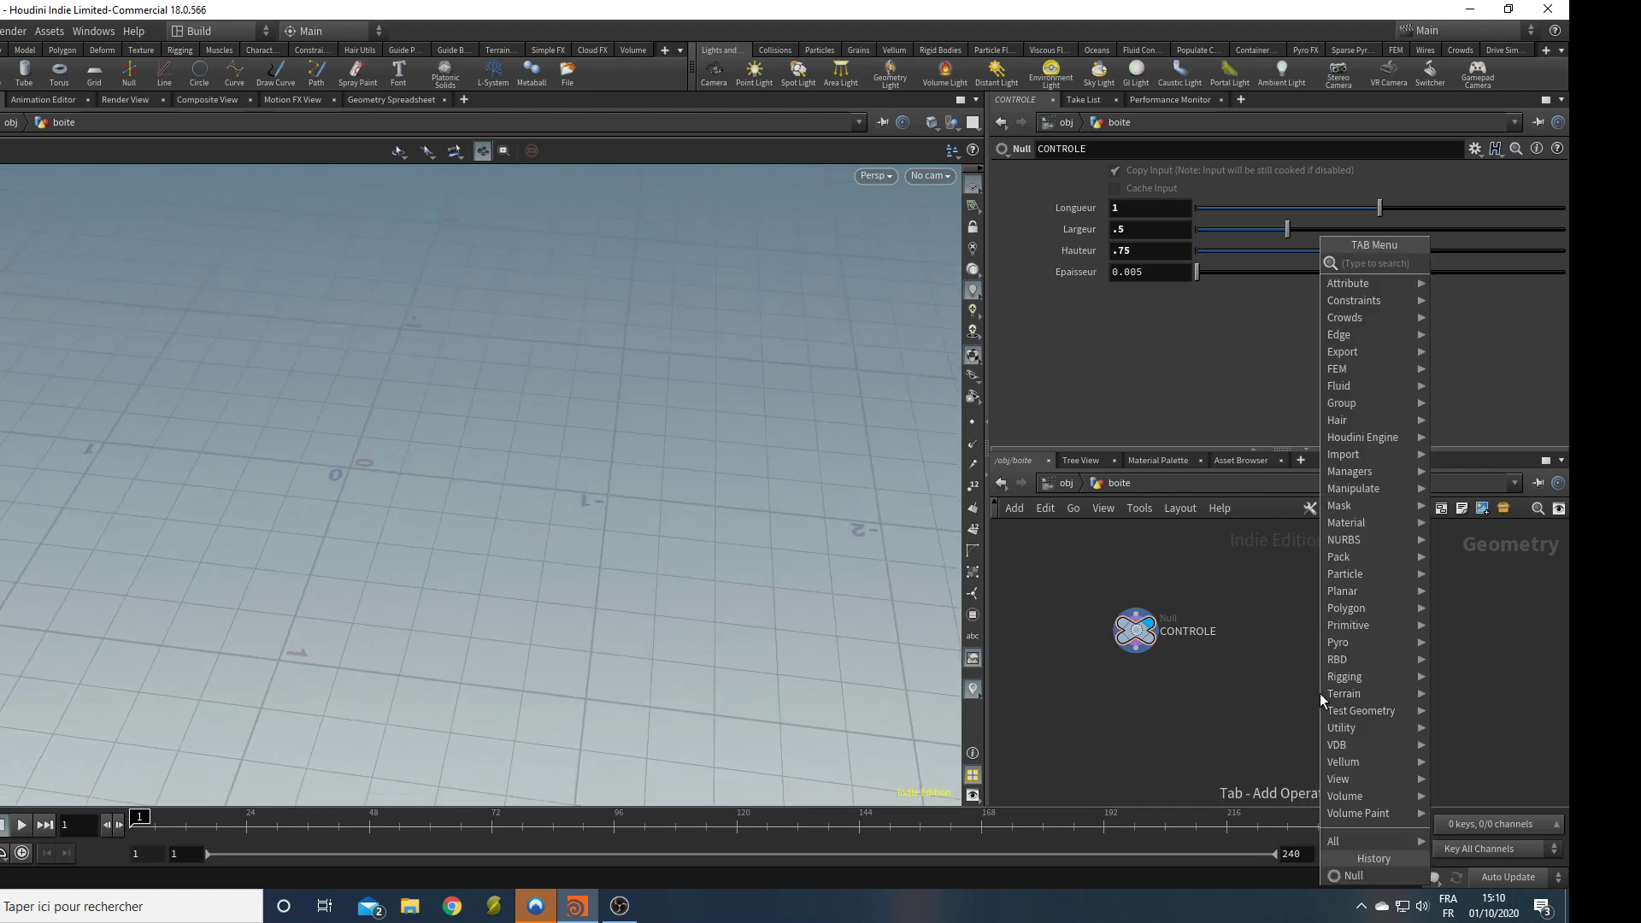
pyautogui.write('grid')
pyautogui.press('Return')
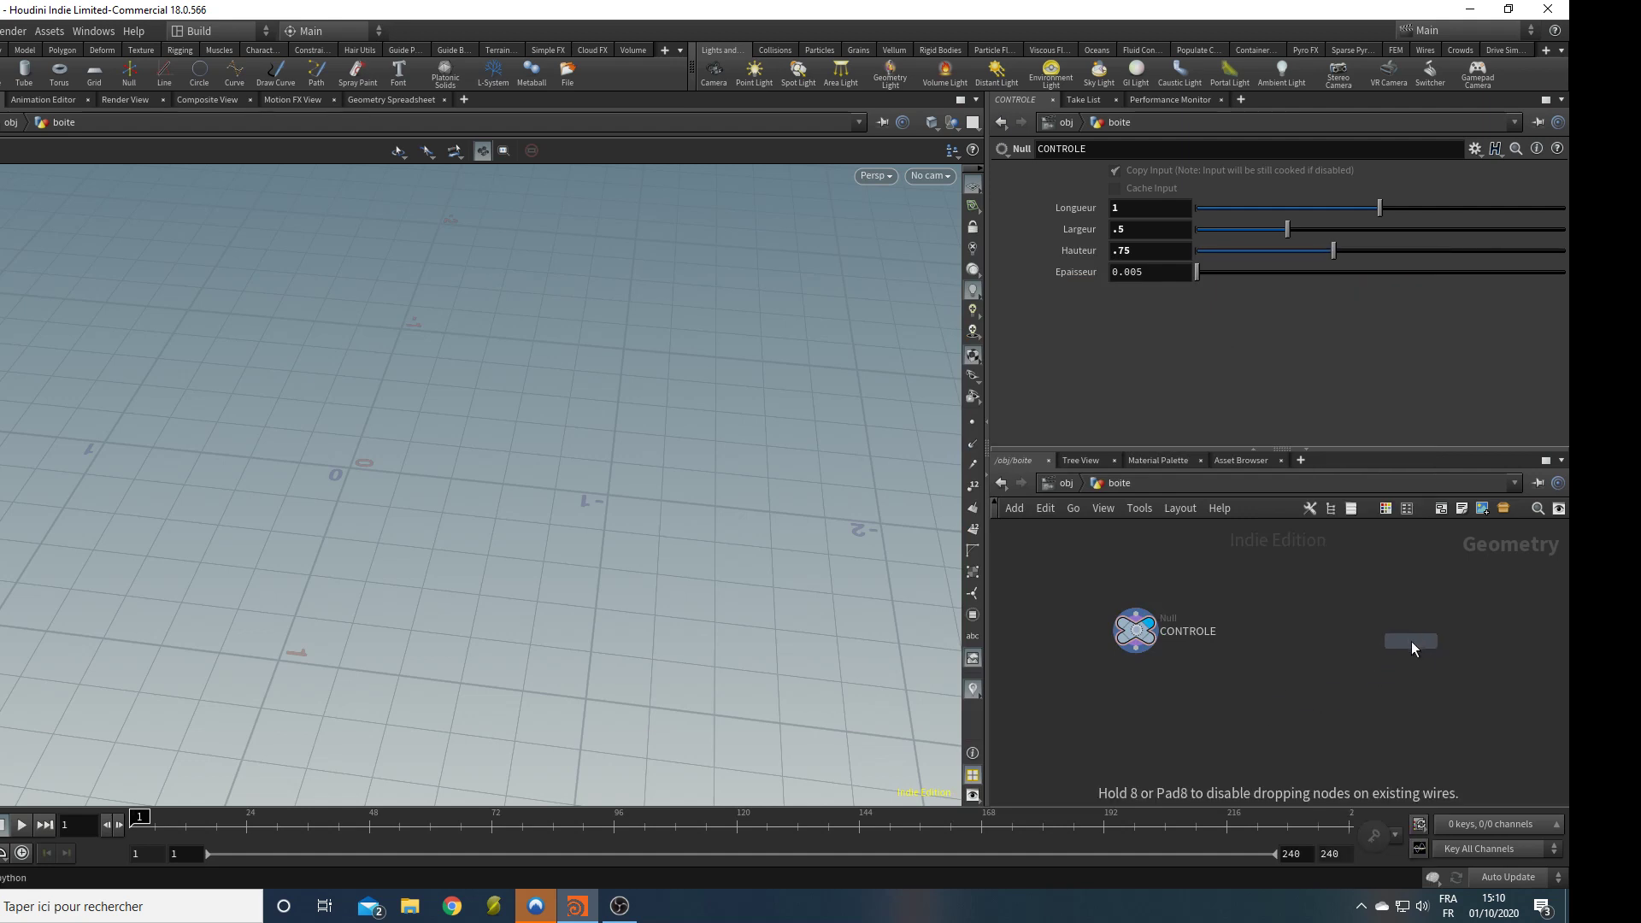
pyautogui.click(1338, 633)
# Set the grid's rows to 2 and columns to 2.
pyautogui.click(1155, 301)
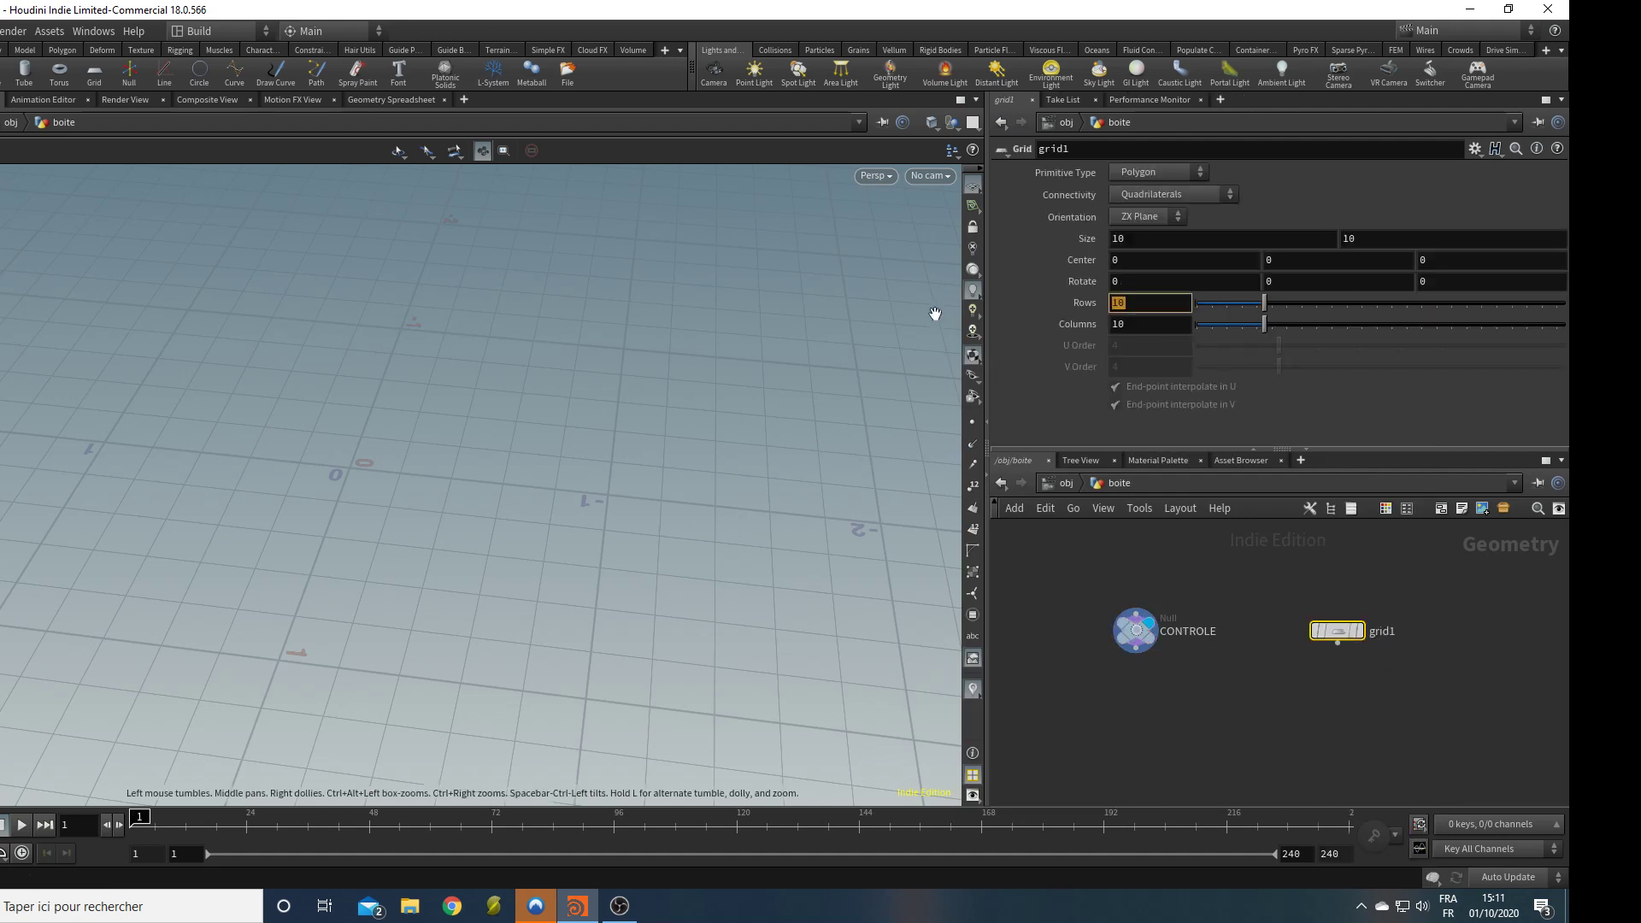
pyautogui.write('2')
pyautogui.press('Tab')
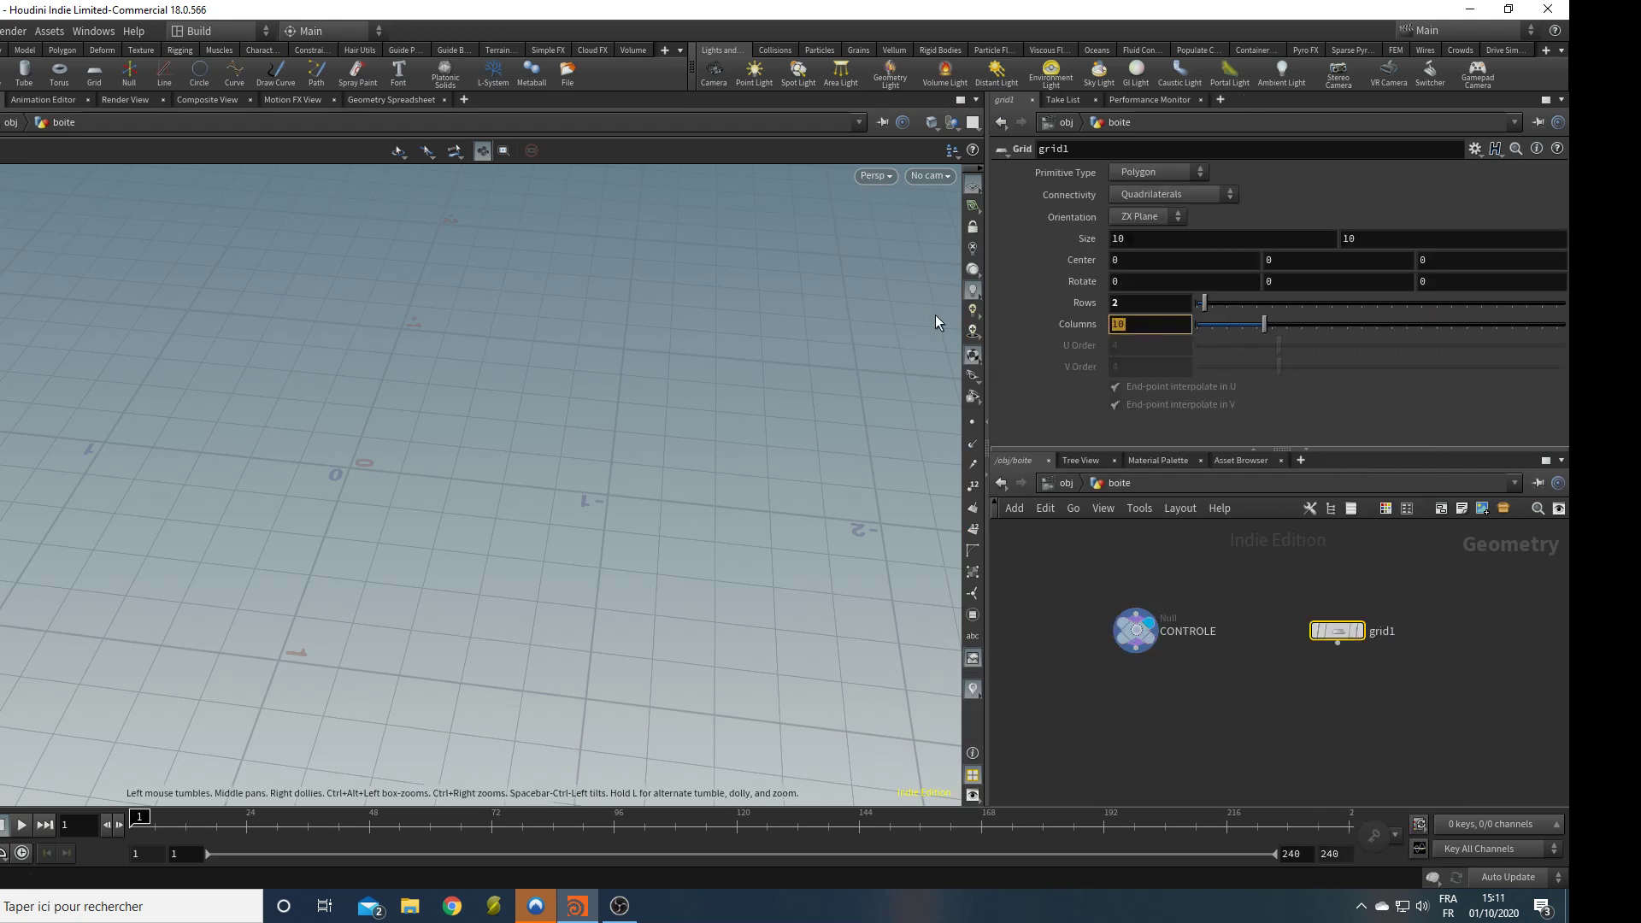
pyautogui.write('2')
pyautogui.press('Return')
# Link the grid's first size value to CONTROLE's width with the expression ch("../CONTROLE/largeur").
pyautogui.moveTo(1366, 632)
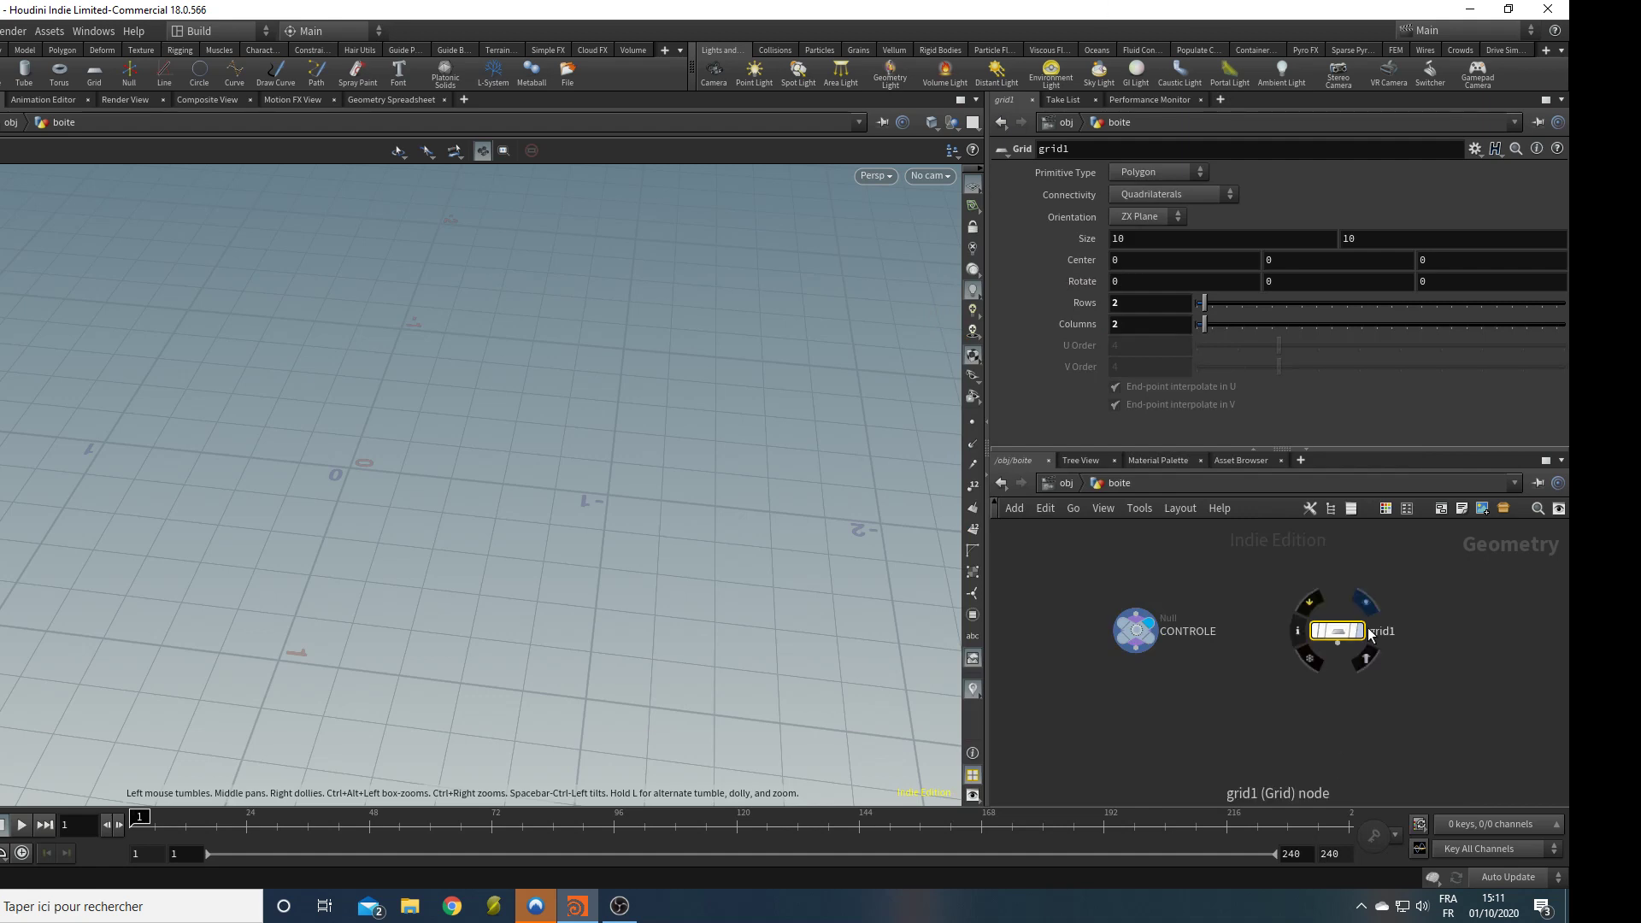
pyautogui.click(1161, 237)
pyautogui.moveTo(1133, 628)
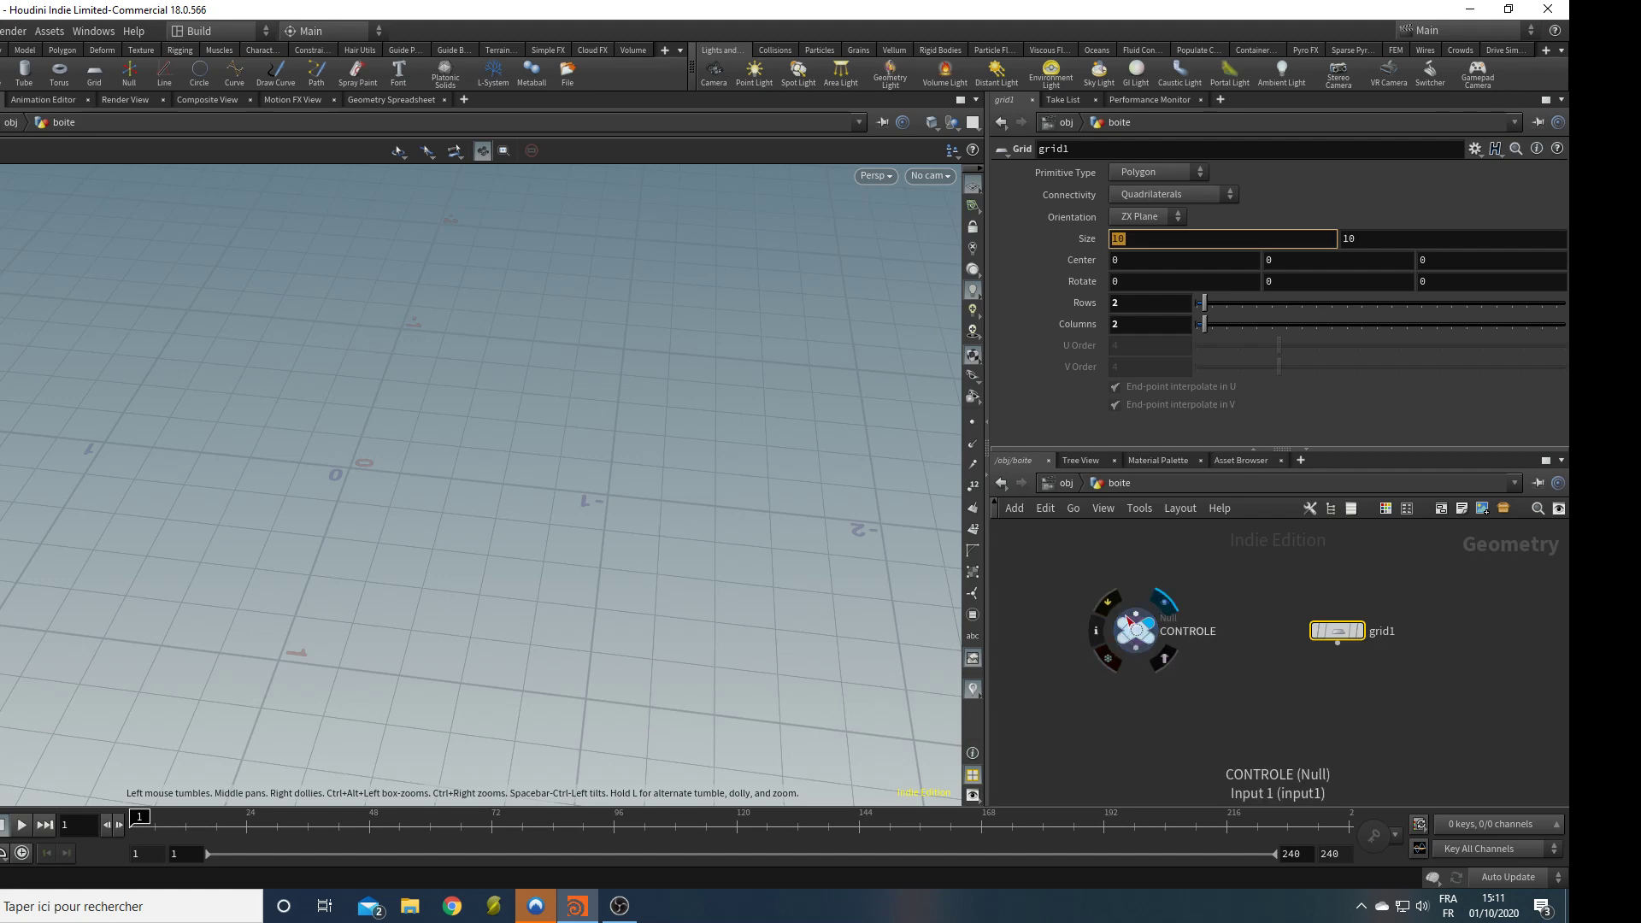
pyautogui.write('ch(')
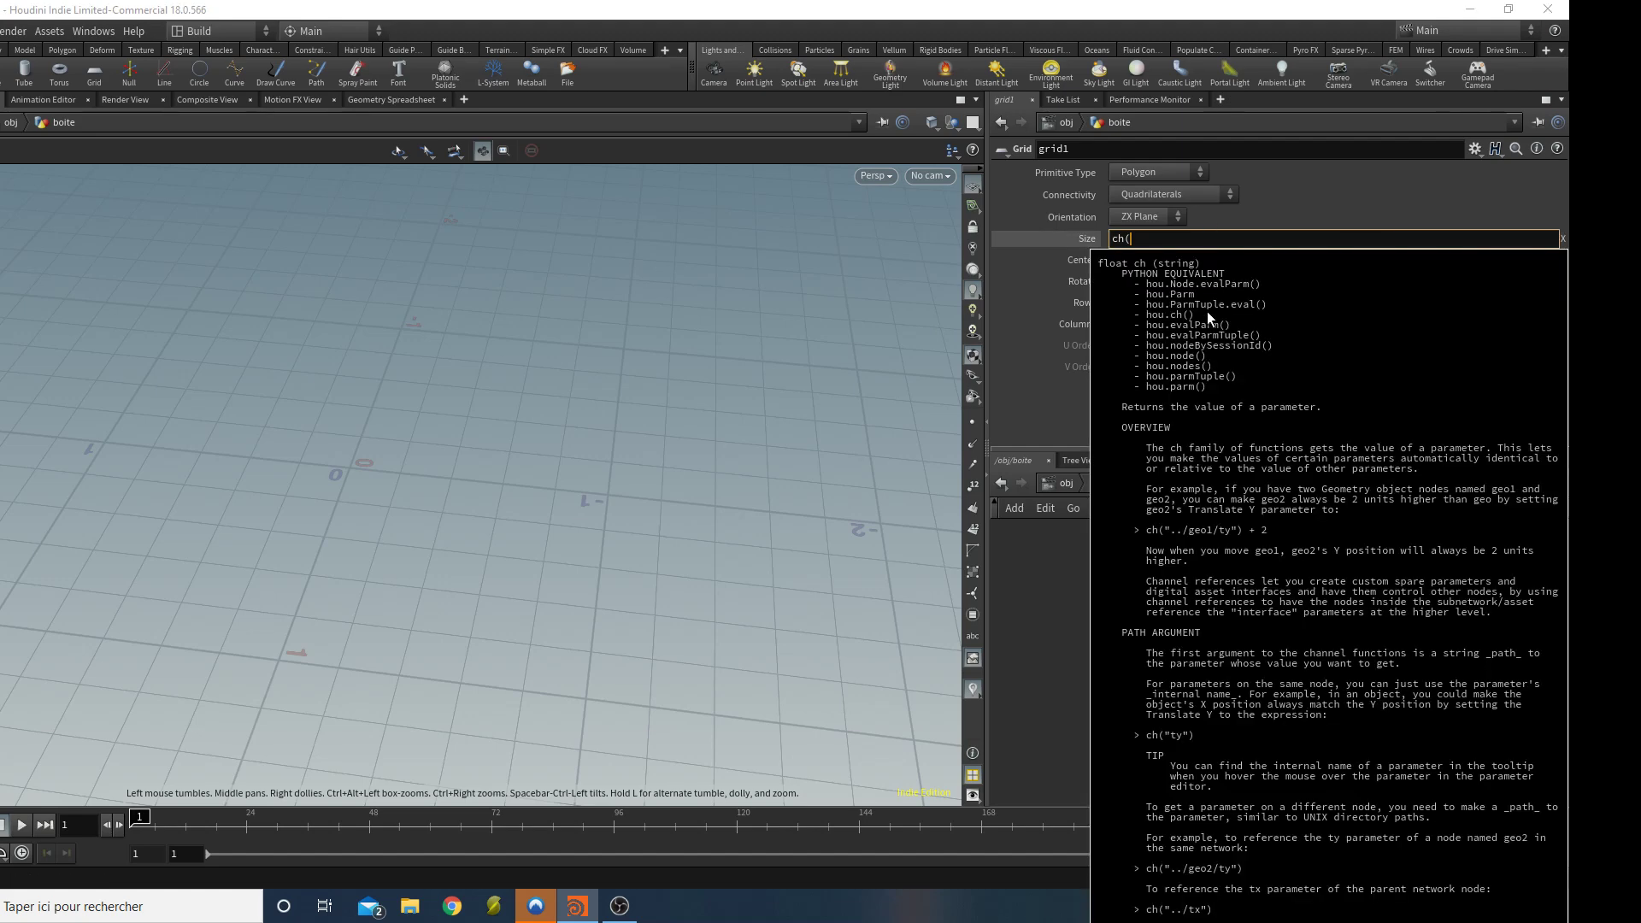
pyautogui.write('"../')
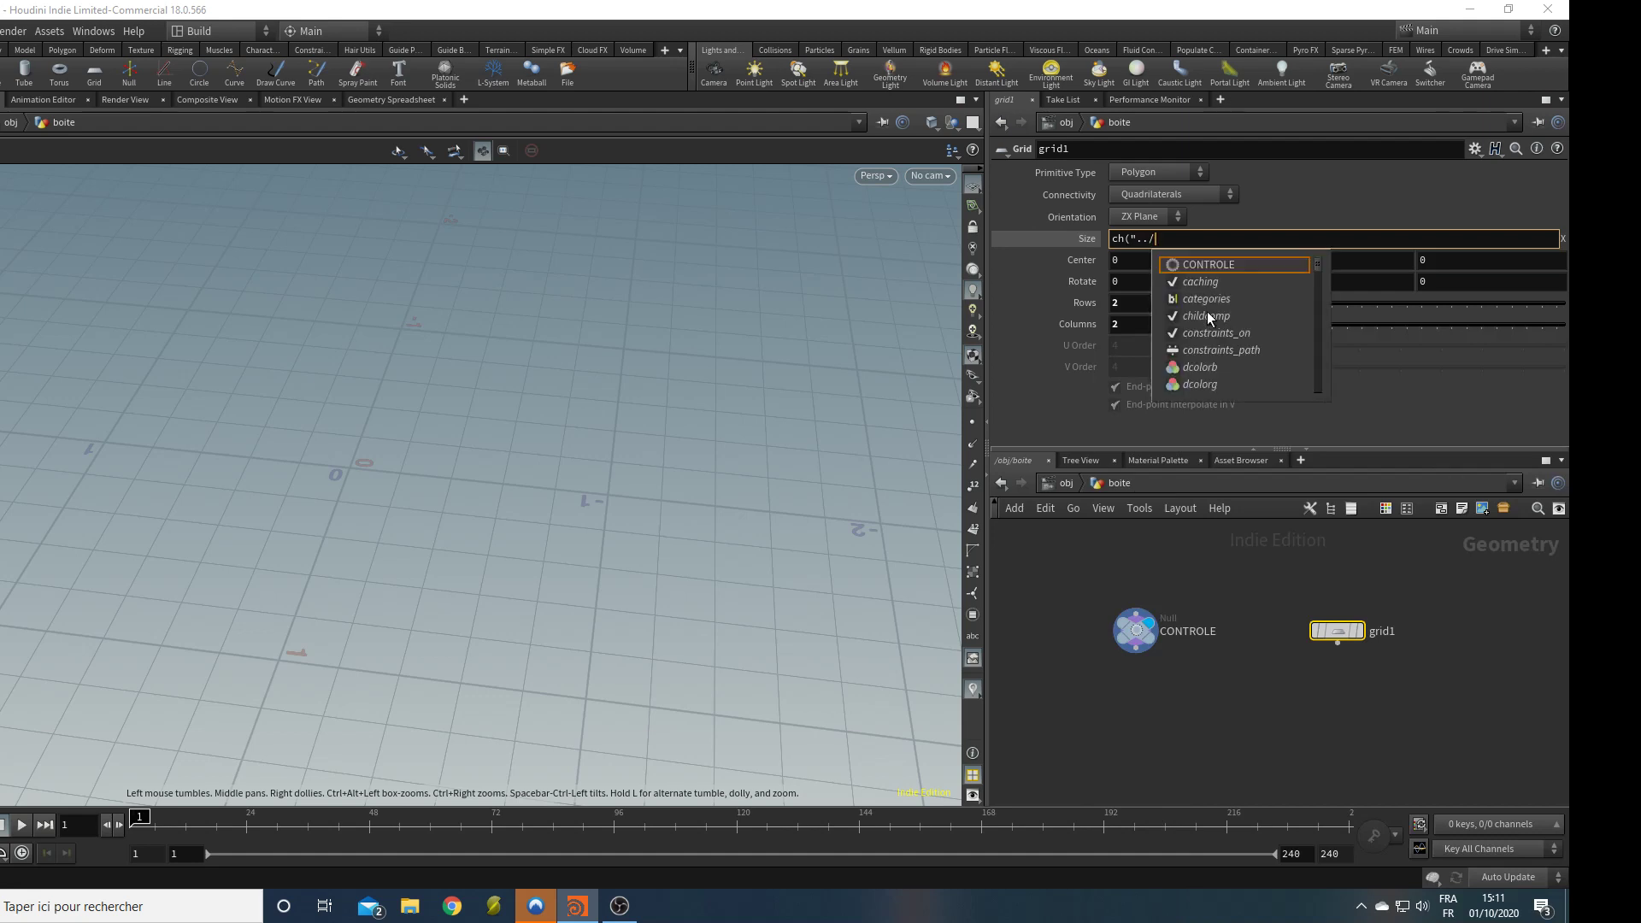
pyautogui.press('Down')
pyautogui.press('Return')
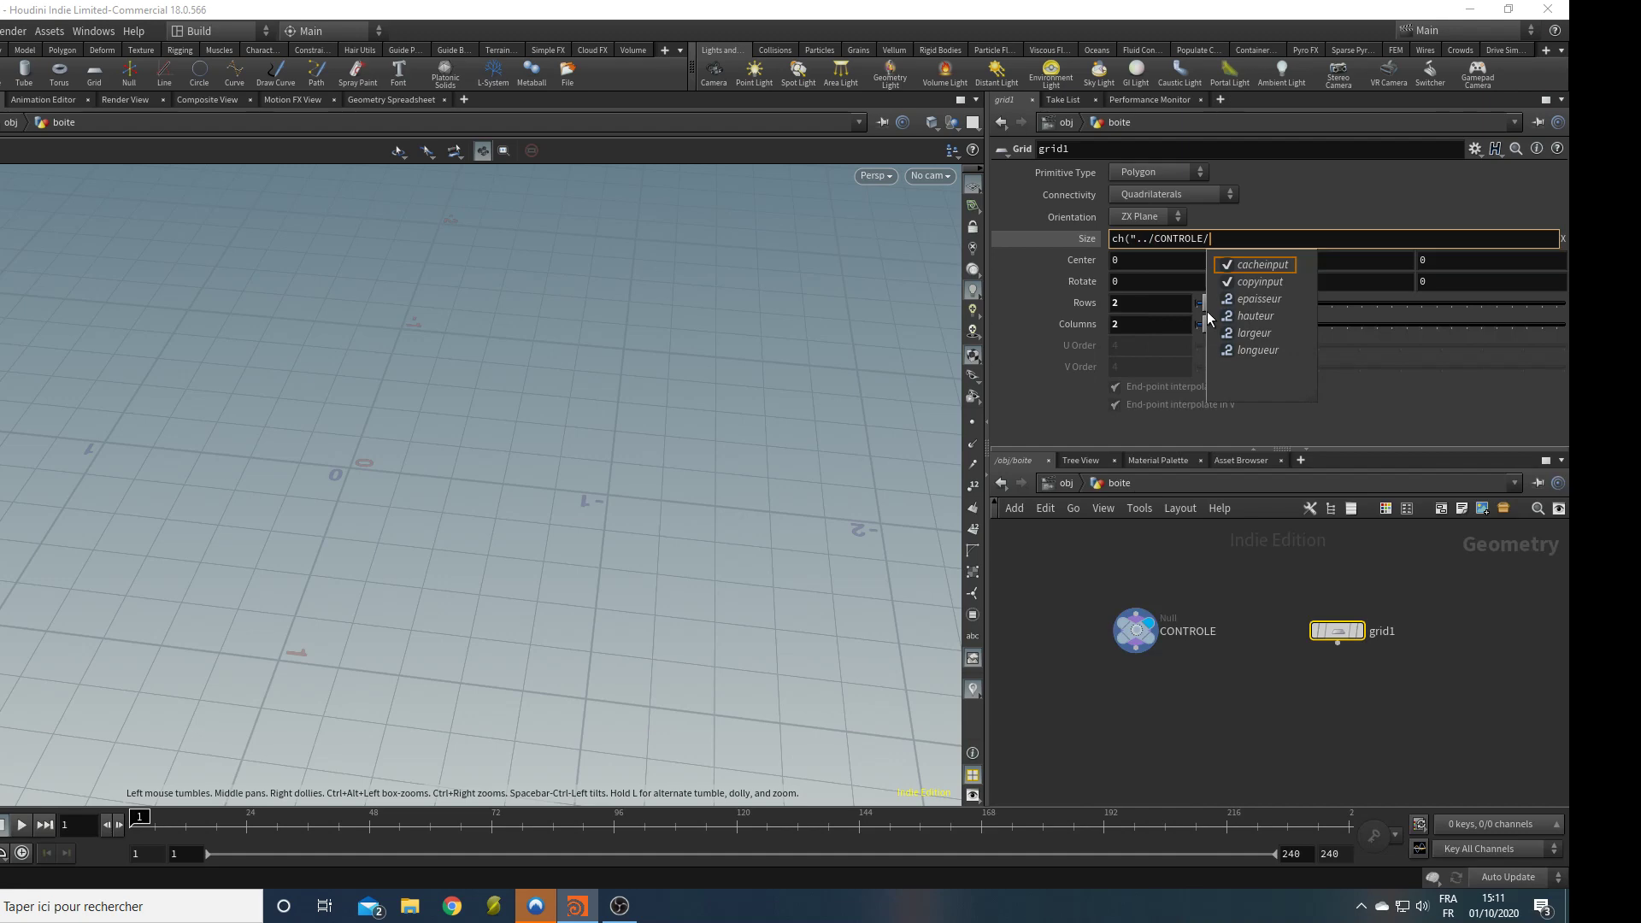
pyautogui.write('l')
pyautogui.press('Down')
pyautogui.press('Return')
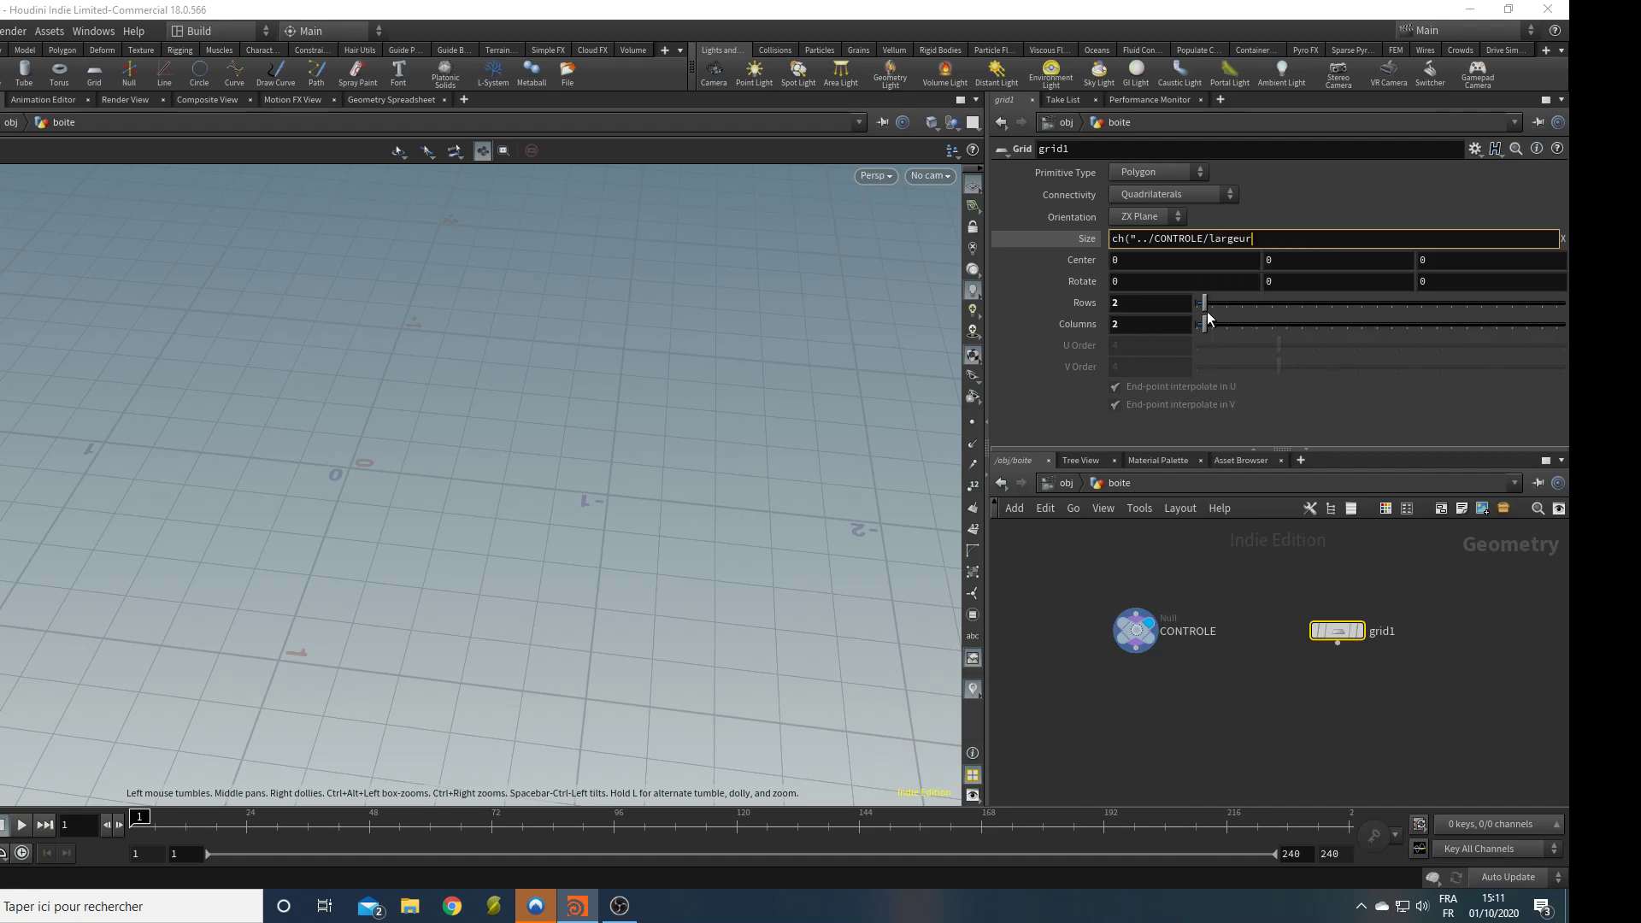
pyautogui.write('")')
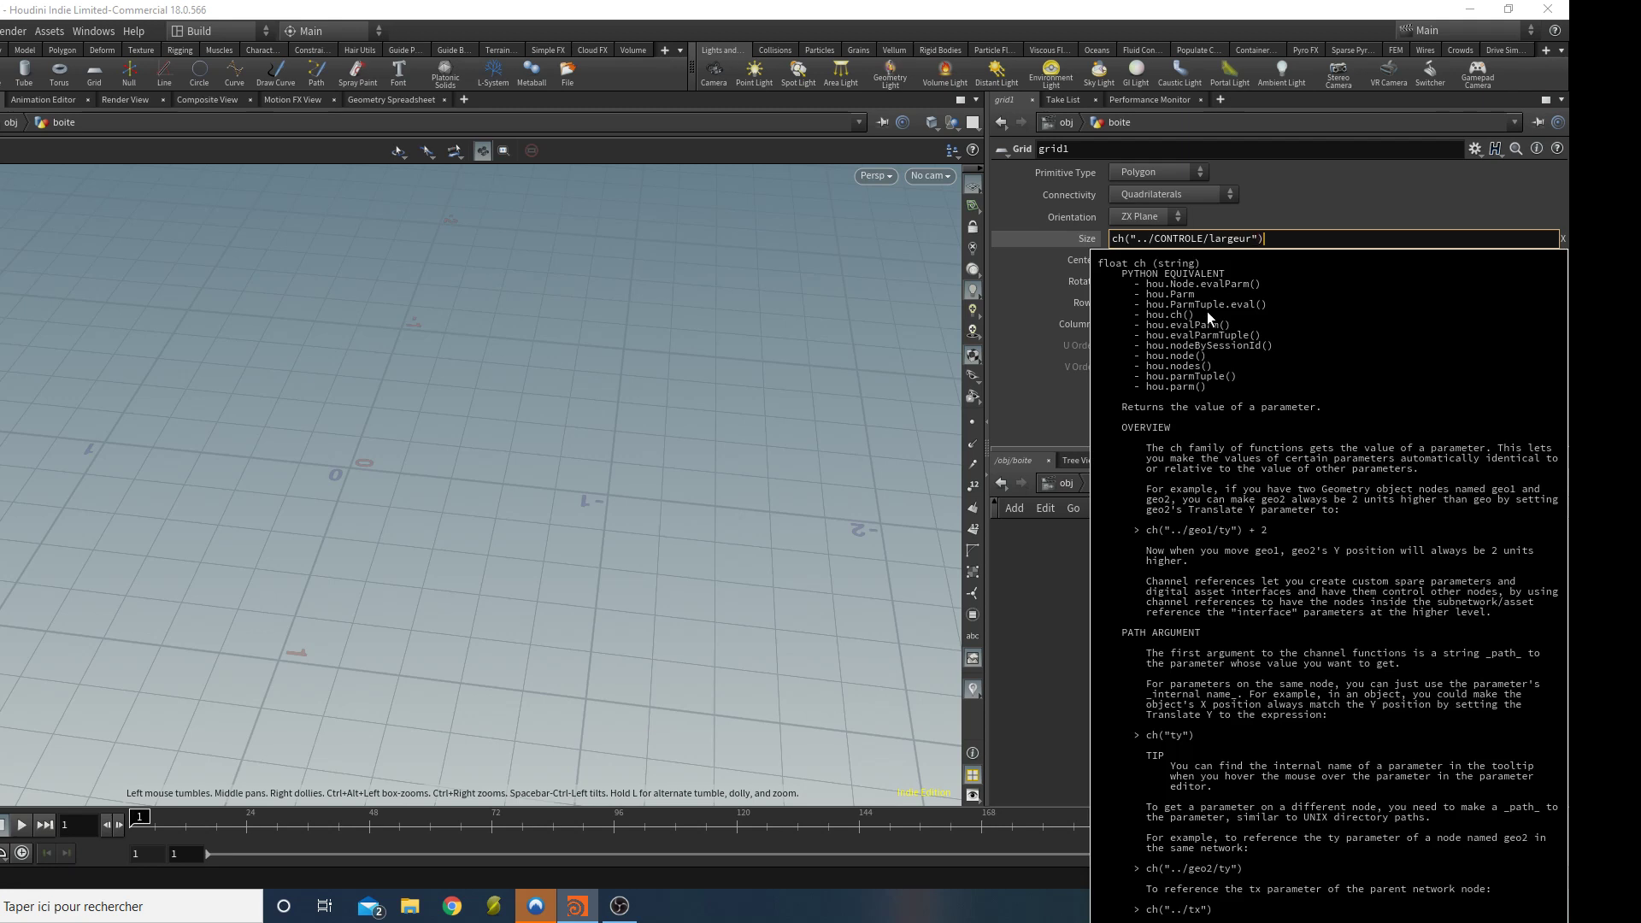
pyautogui.hotkey('ctrl', 'a')
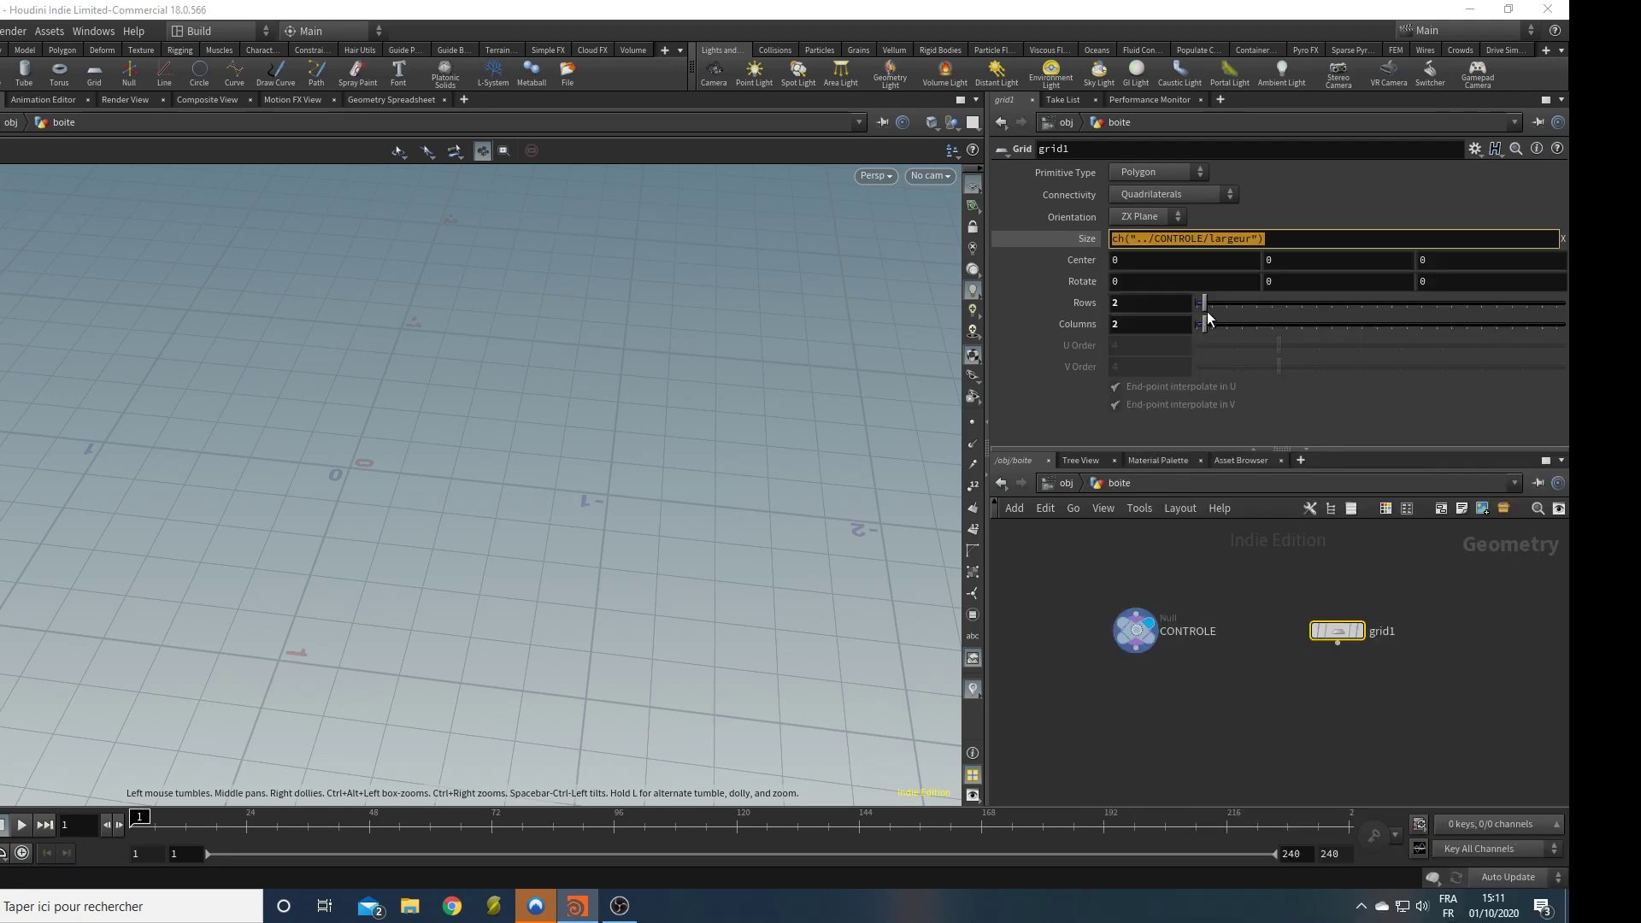
pyautogui.press('Return')
# Set the grid's second size value to the expression ch("../CONTROLE/longueur") and switch the size fields to show their evaluated values.
pyautogui.click(1238, 239)
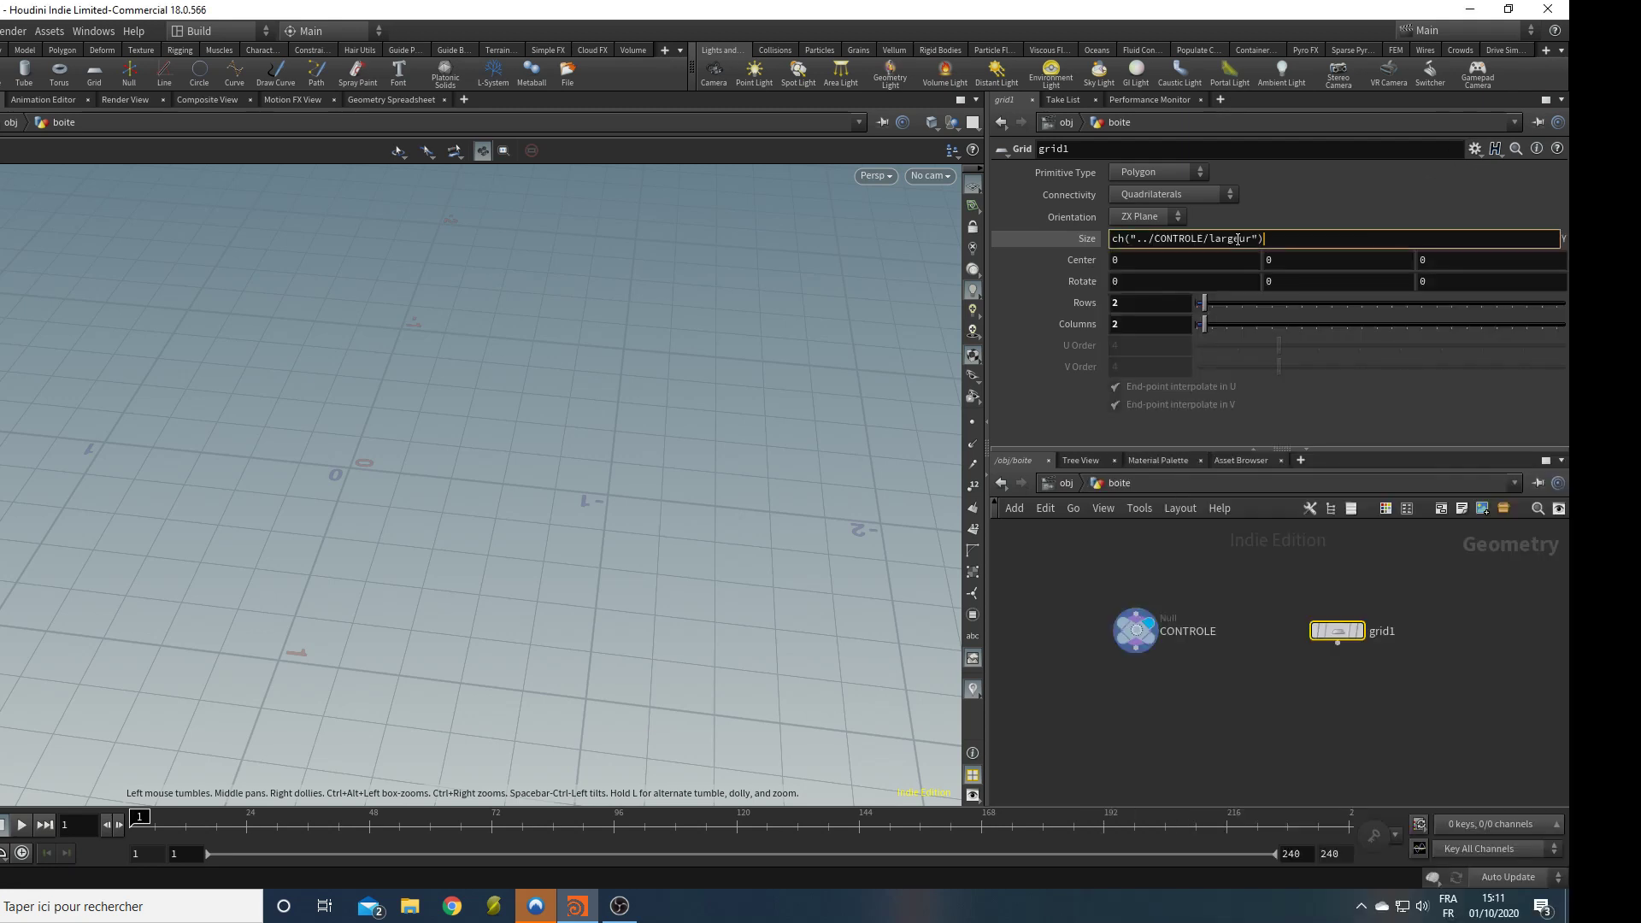
pyautogui.moveTo(1254, 238); pyautogui.dragTo(1214, 238)
pyautogui.write('ongueur')
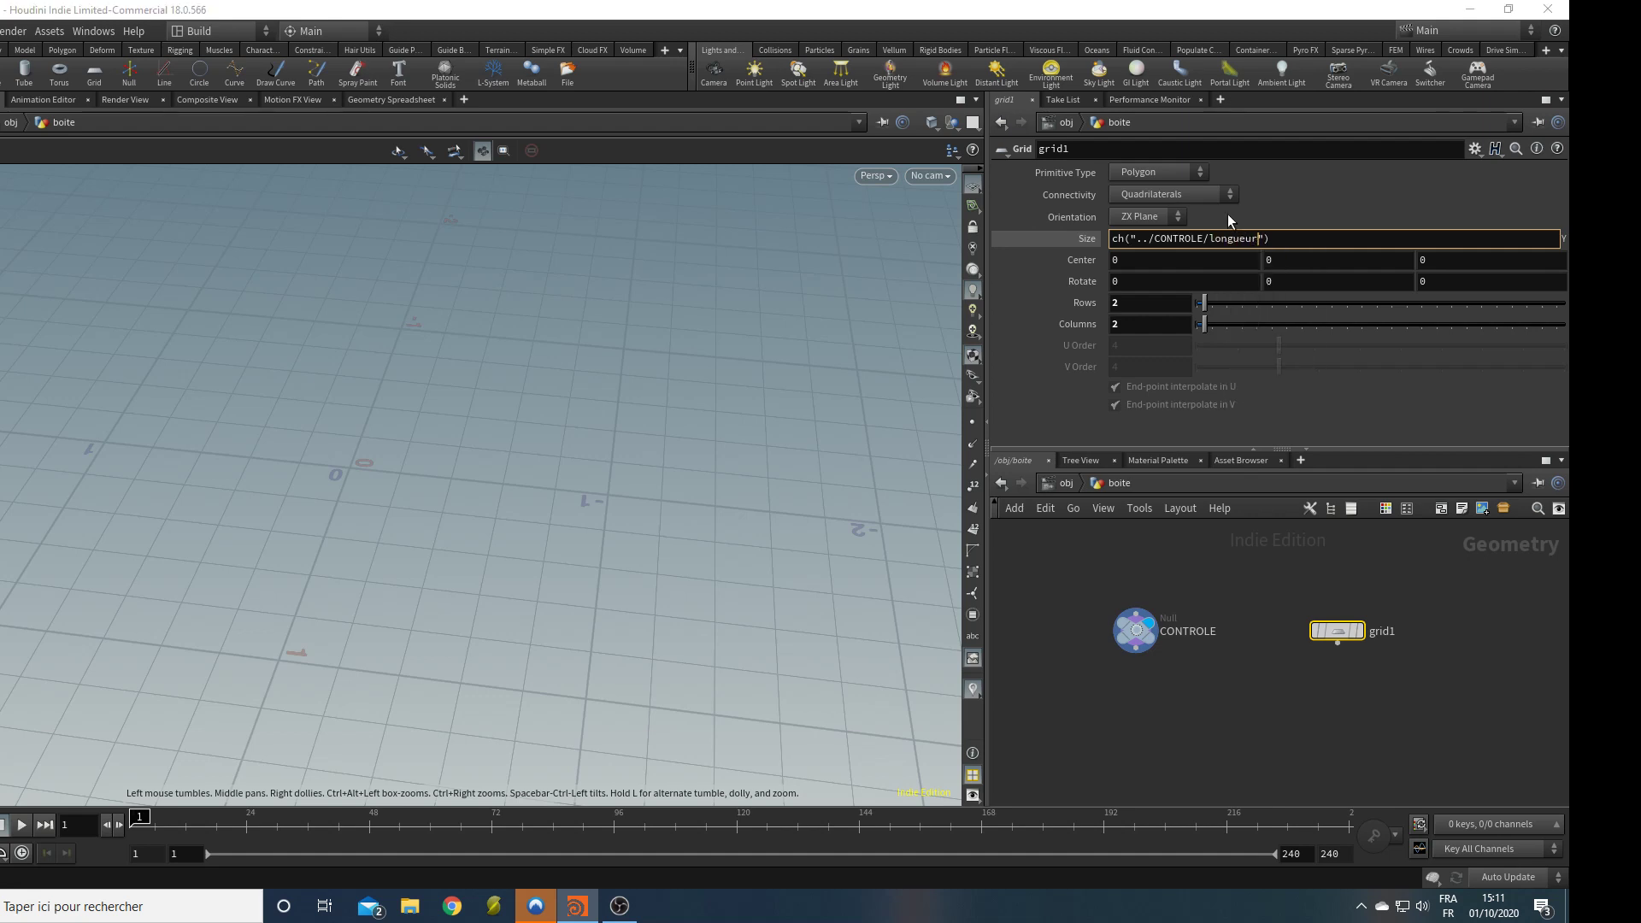
pyautogui.press('Return')
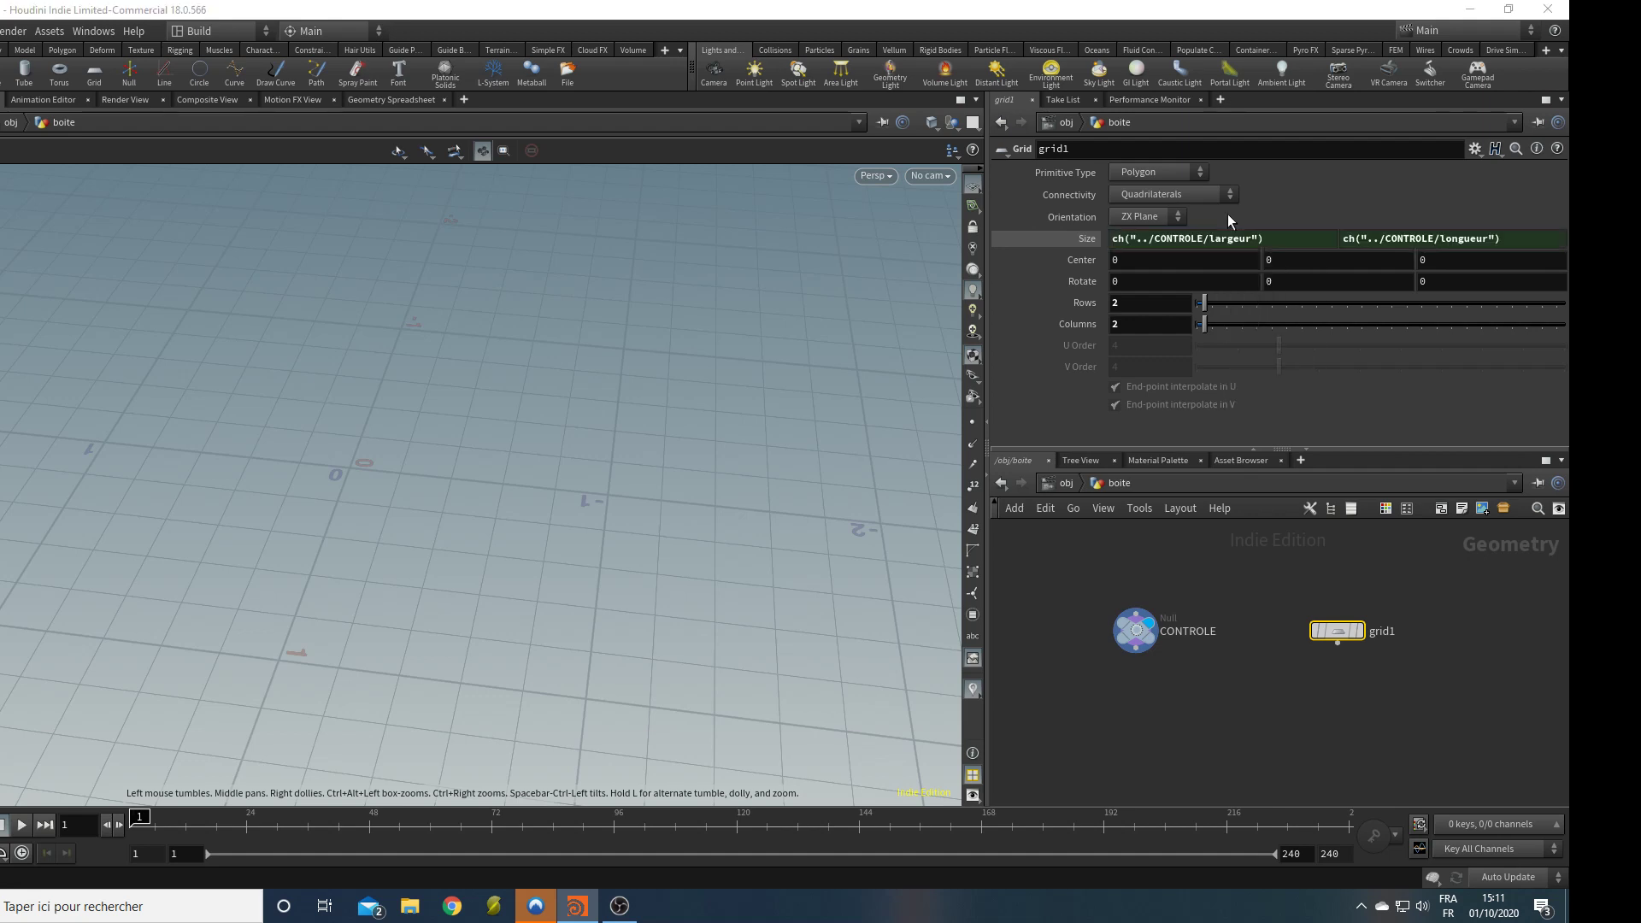
pyautogui.click(1048, 241)
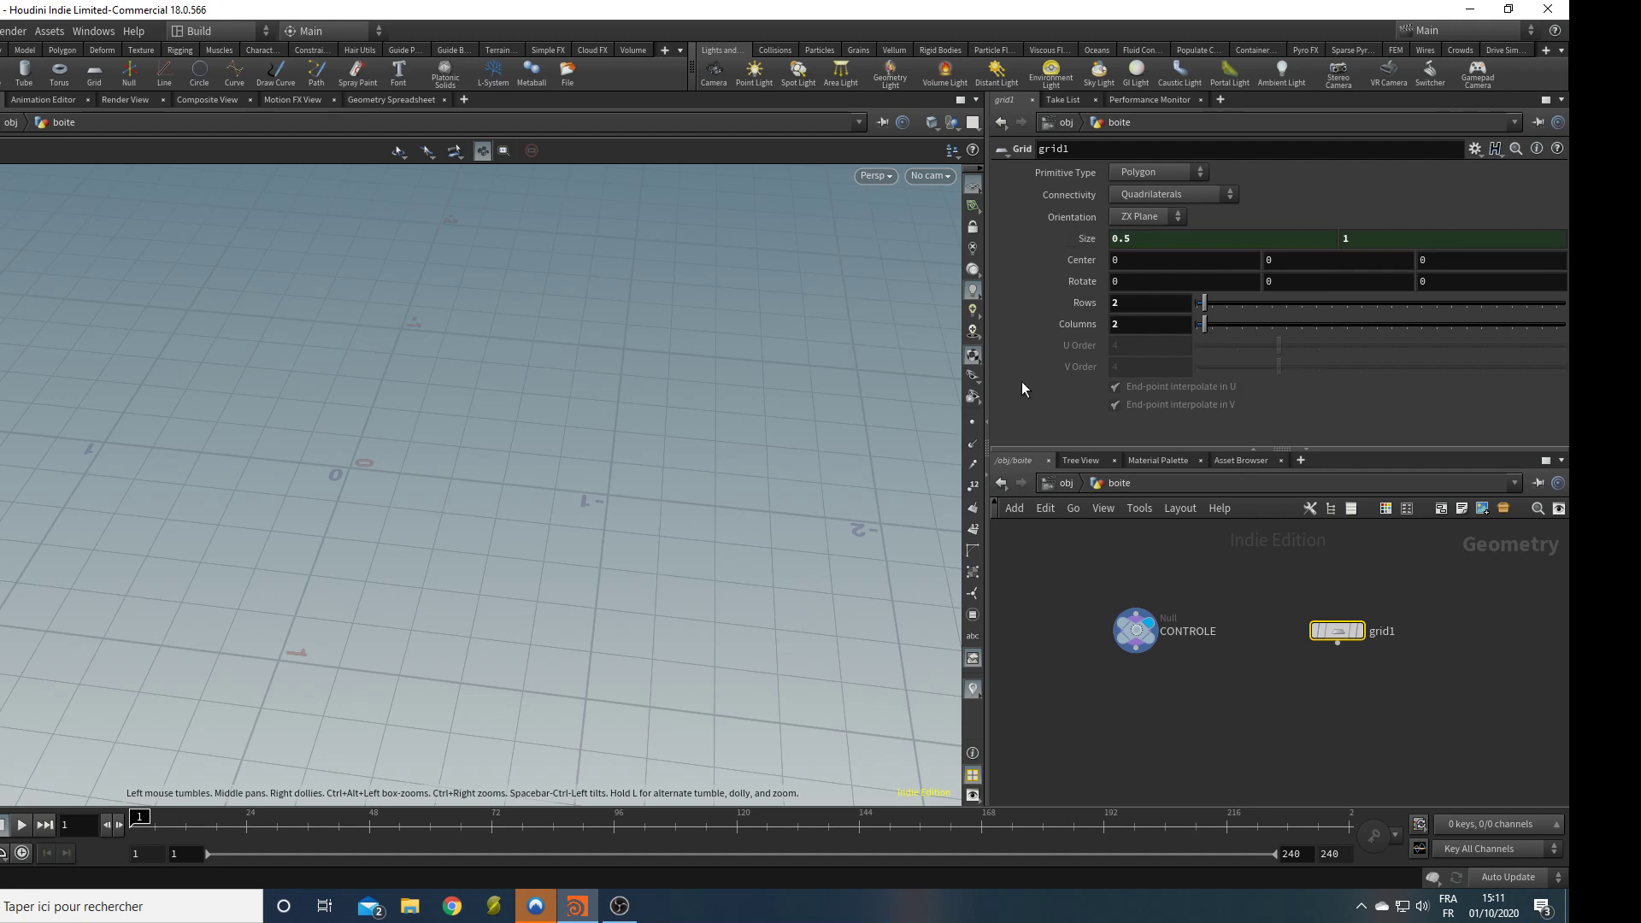
# Display the grid and test its links by changing CONTROLE's Longueur to 0.968 and Largeur to 0.695.
pyautogui.click(1359, 631)
pyautogui.click(1137, 630)
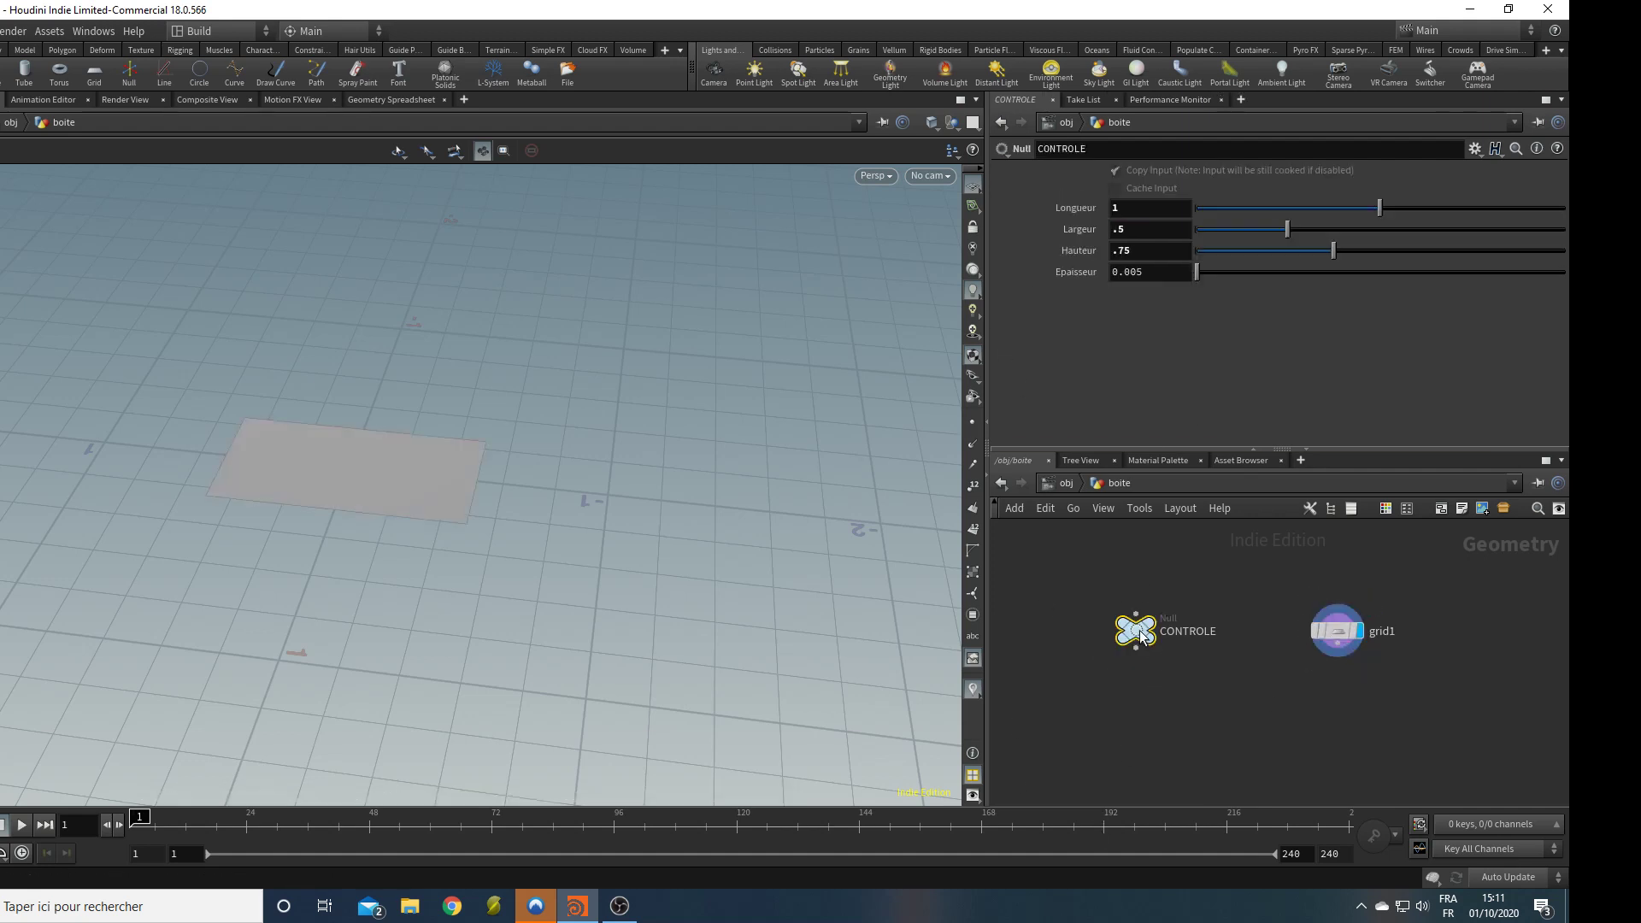
pyautogui.moveTo(1379, 206); pyautogui.dragTo(1323, 228)
pyautogui.moveTo(579, 476); pyautogui.dragTo(740, 574)
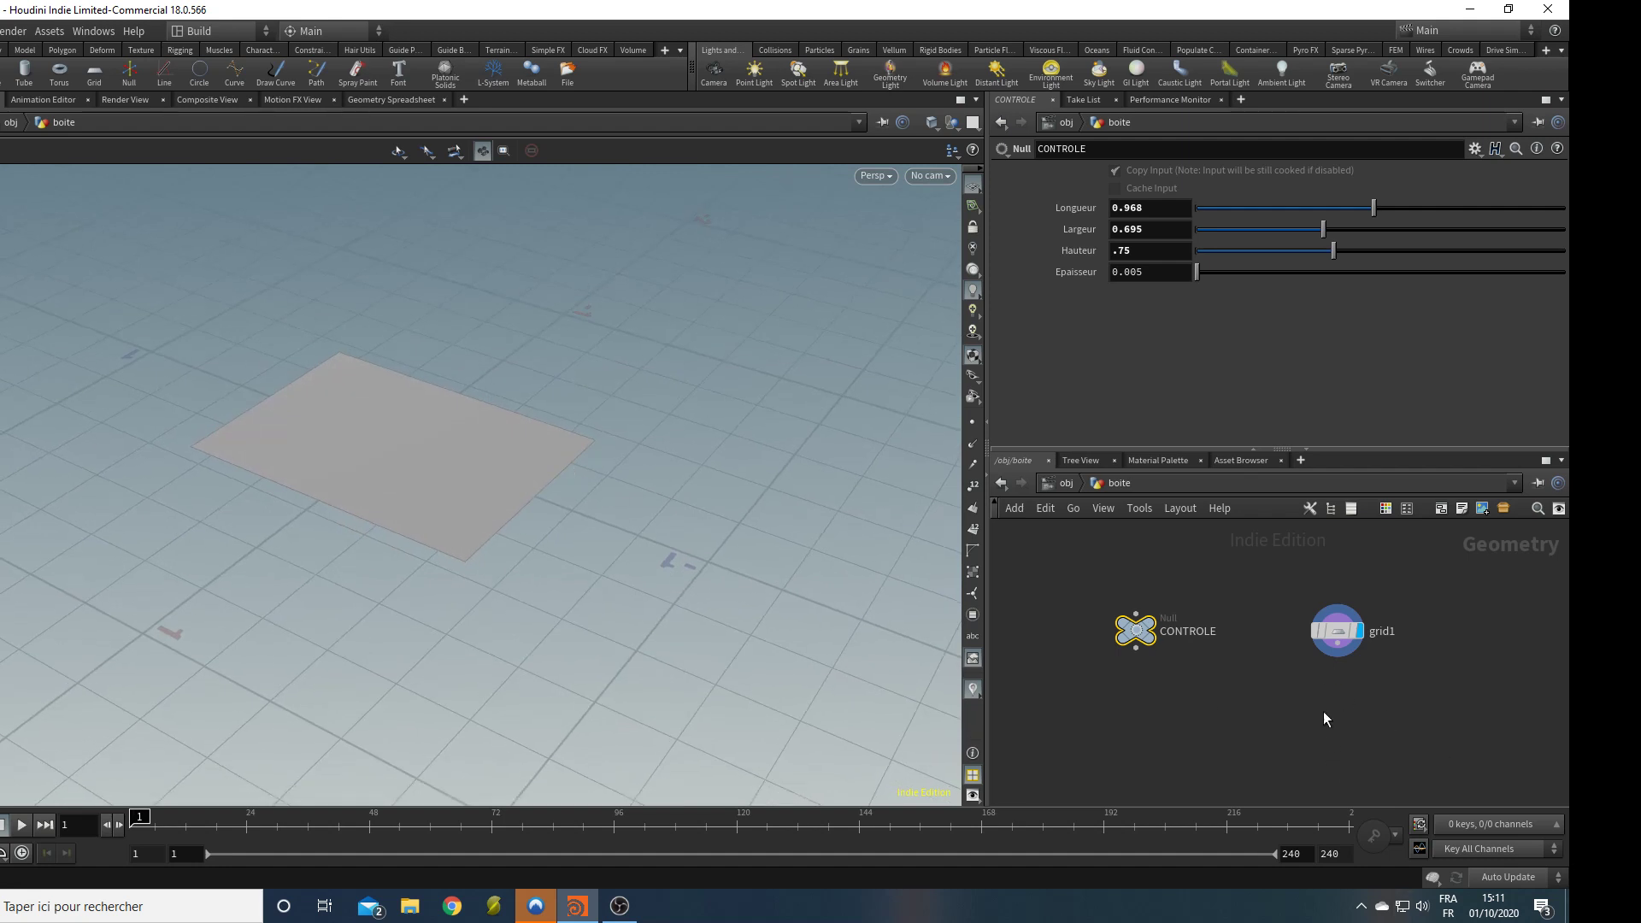
pyautogui.moveTo(315, 616); pyautogui.dragTo(464, 578)
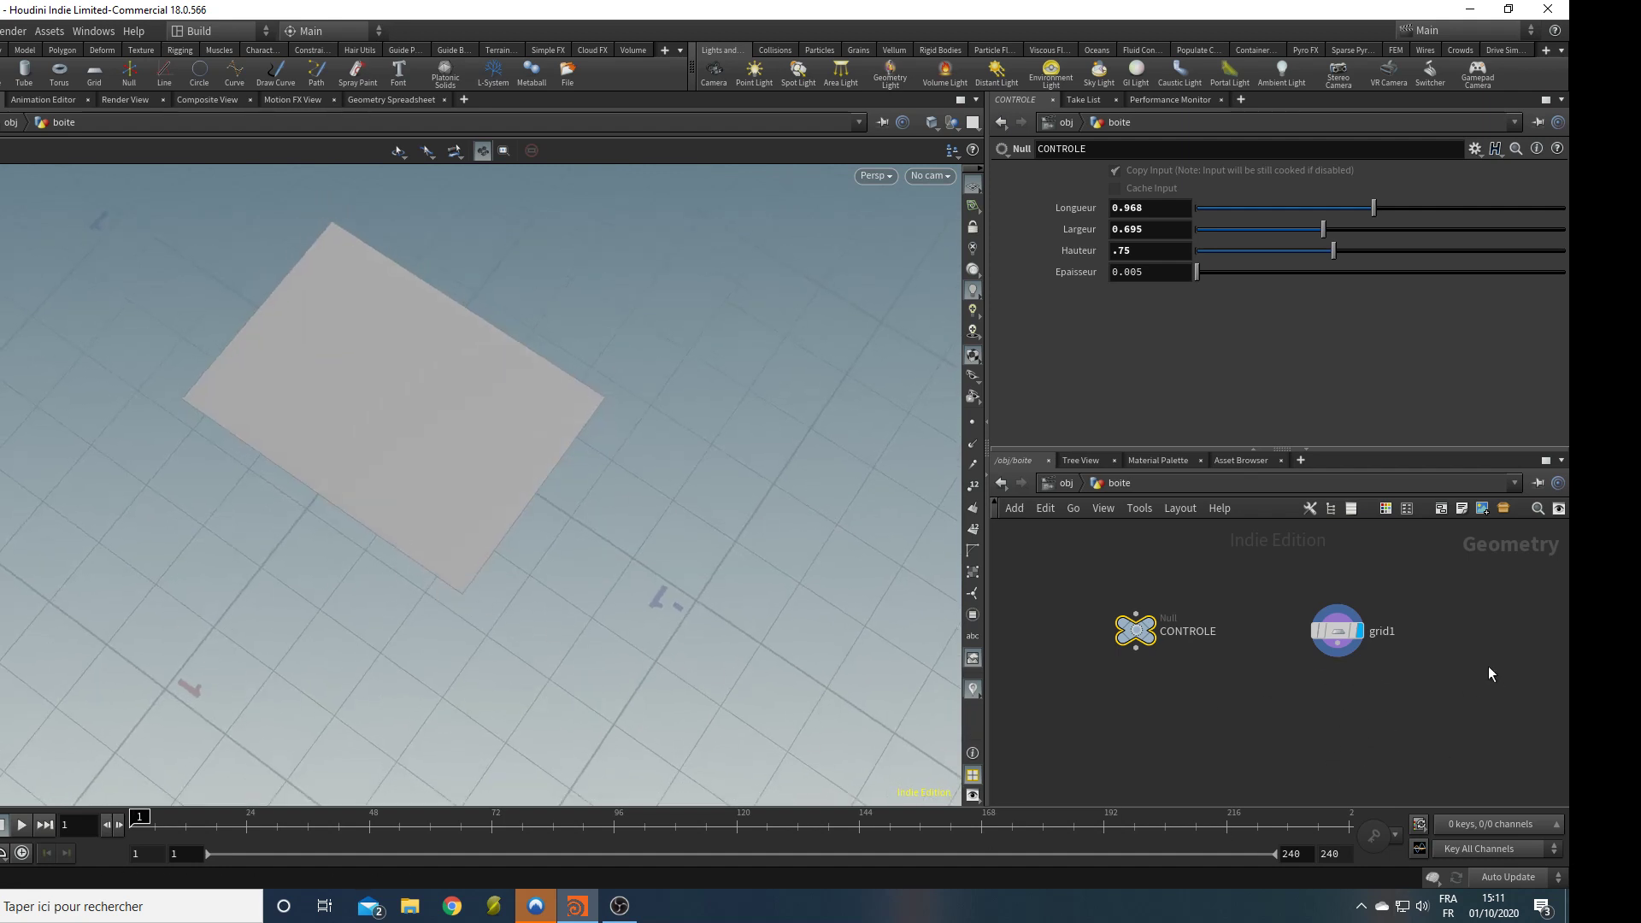
# Add a PolyBevel node, feed it from the grid instead of CONTROLE, and display it.
pyautogui.scroll(2, 1411, 632)
pyautogui.press('Tab')
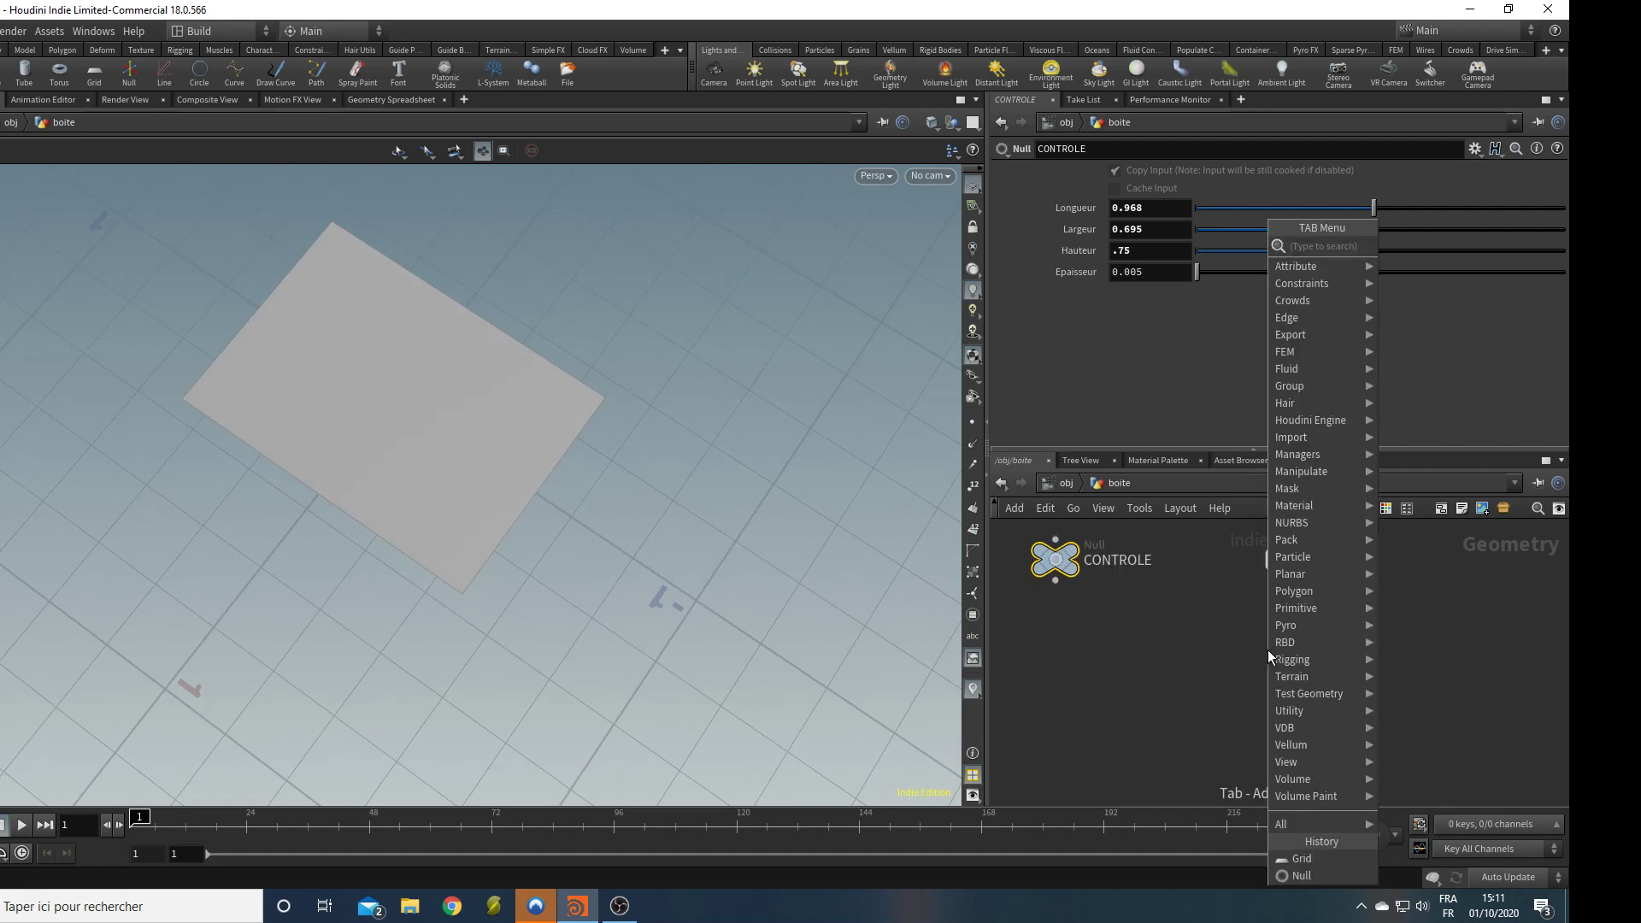
pyautogui.write('polybevel')
pyautogui.press('Return')
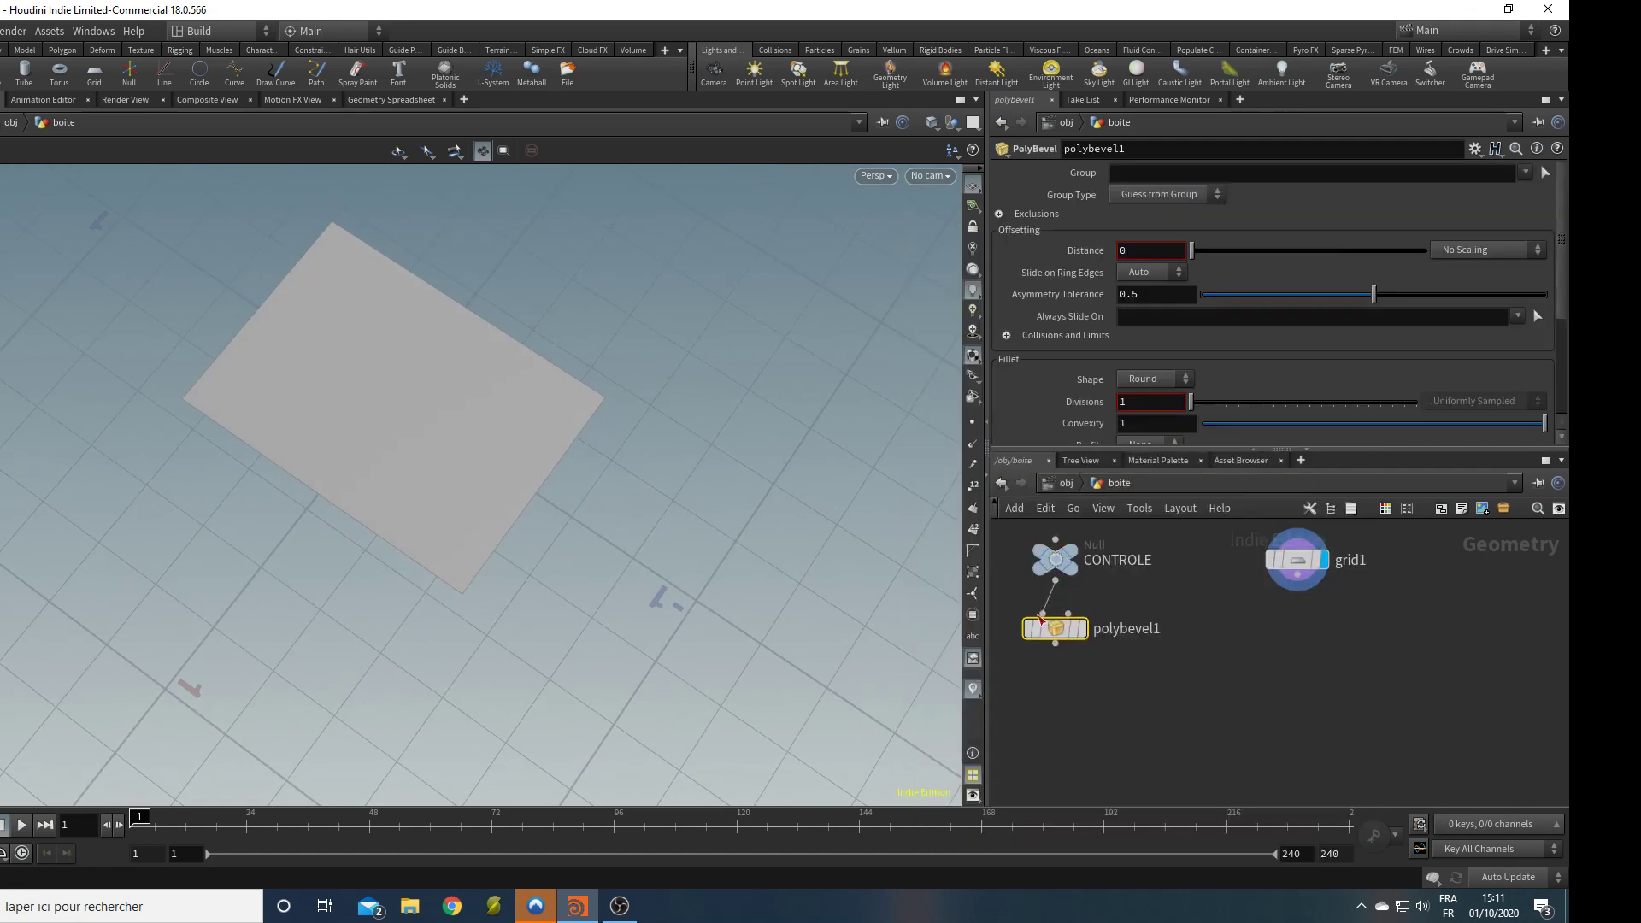
pyautogui.moveTo(1058, 630); pyautogui.dragTo(1299, 577)
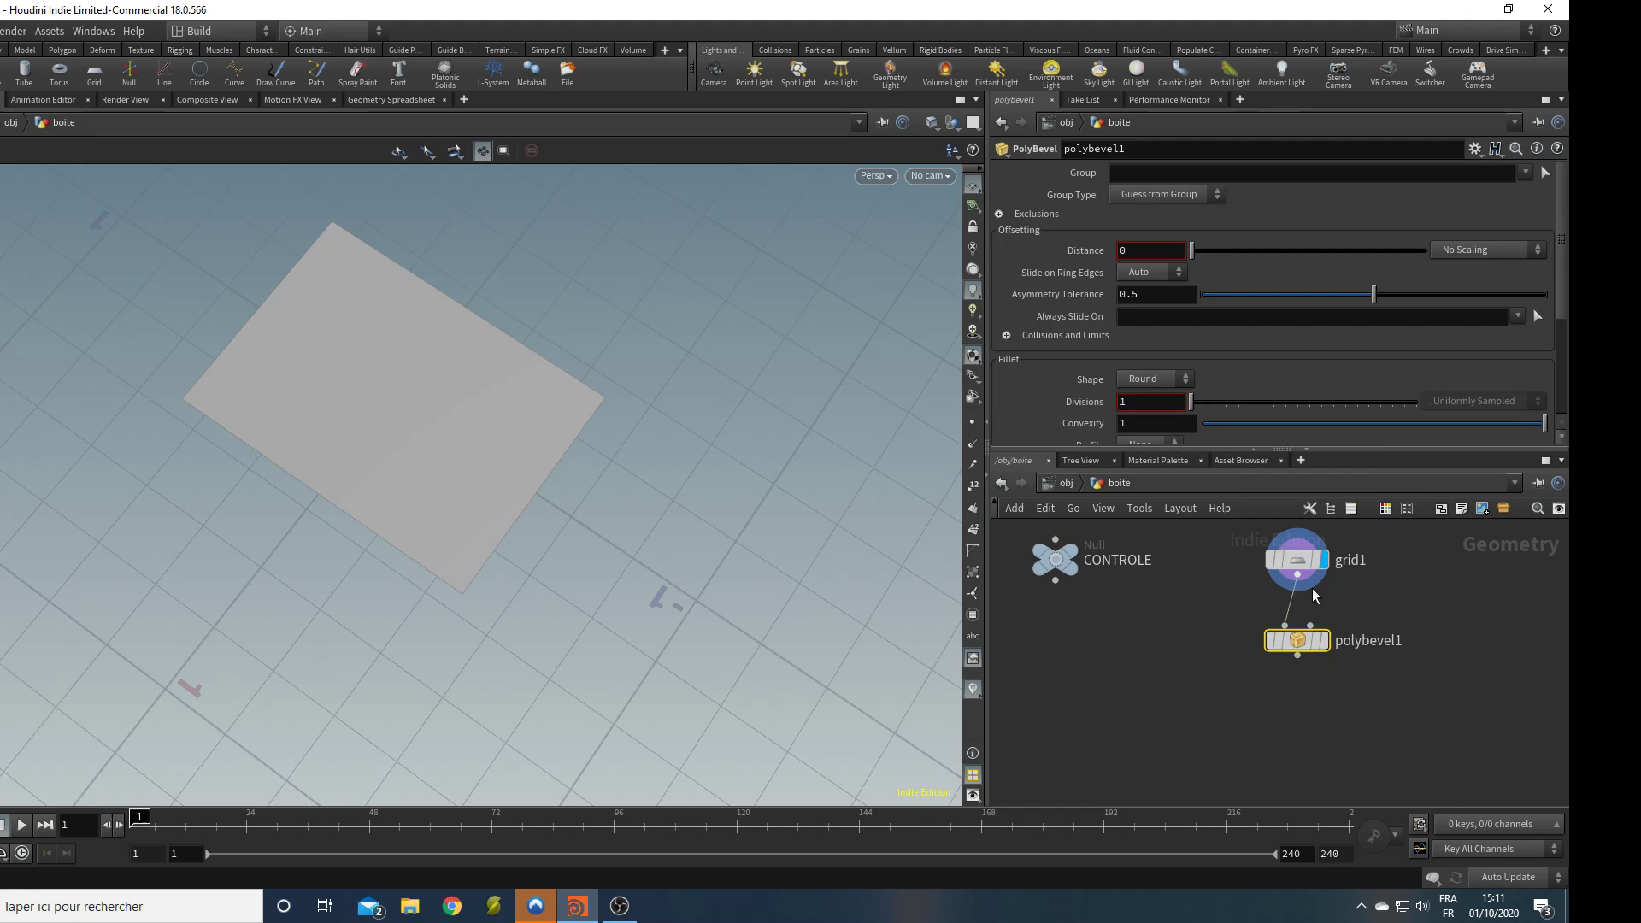
pyautogui.click(1323, 642)
# Set the PolyBevel's group type to Points and its distance to 0.1.
pyautogui.moveTo(558, 608); pyautogui.dragTo(752, 432)
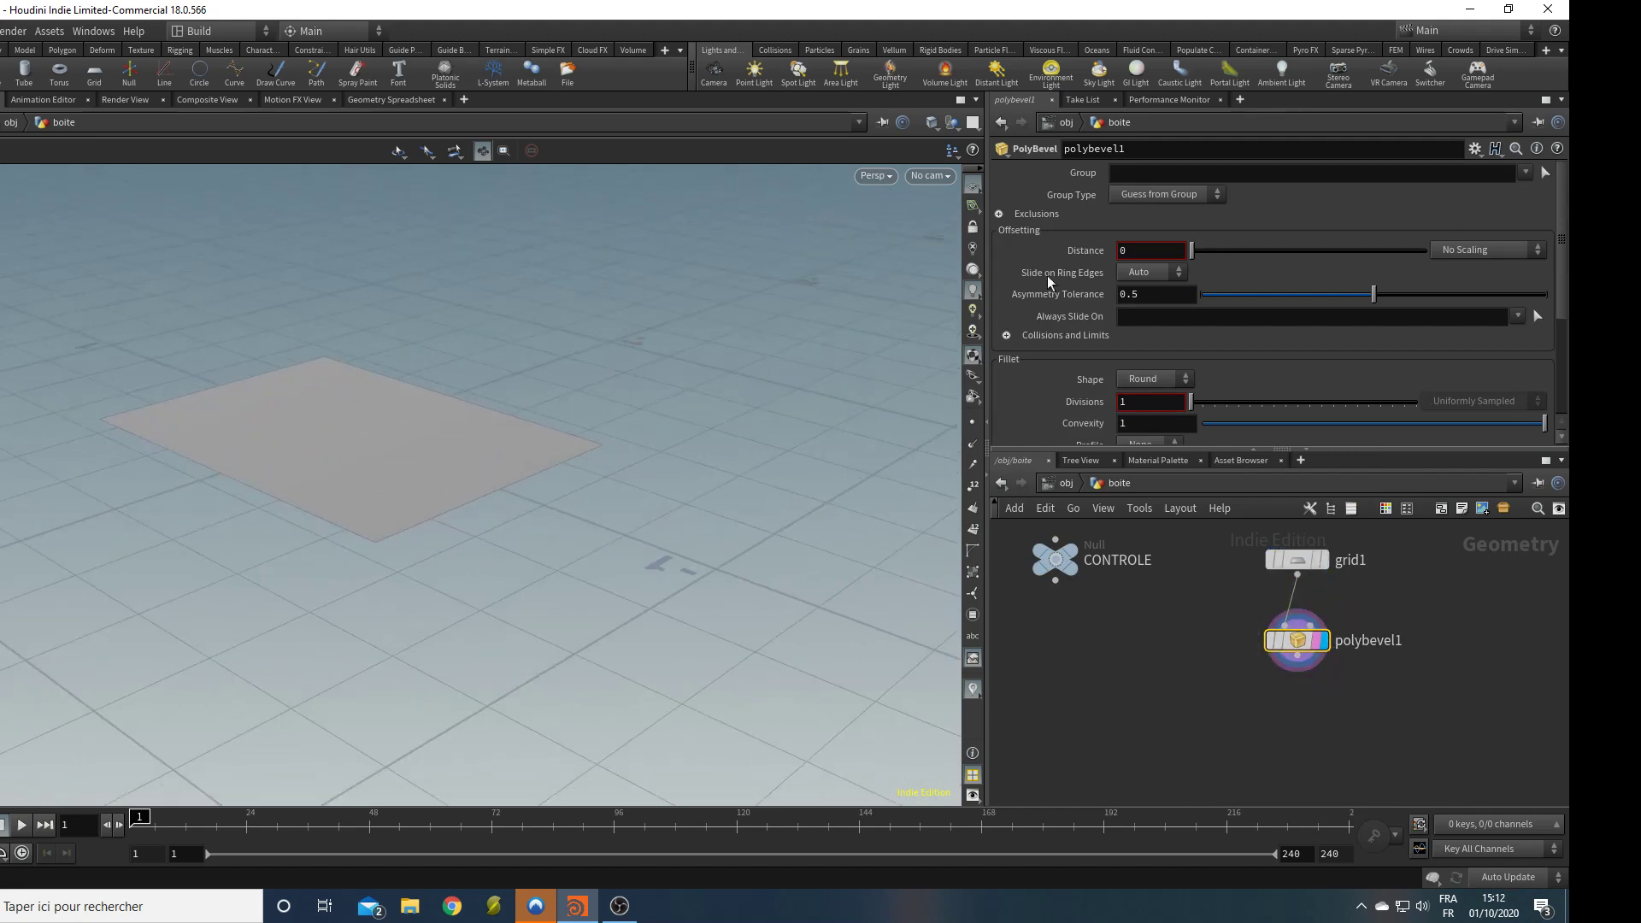
pyautogui.click(1149, 195)
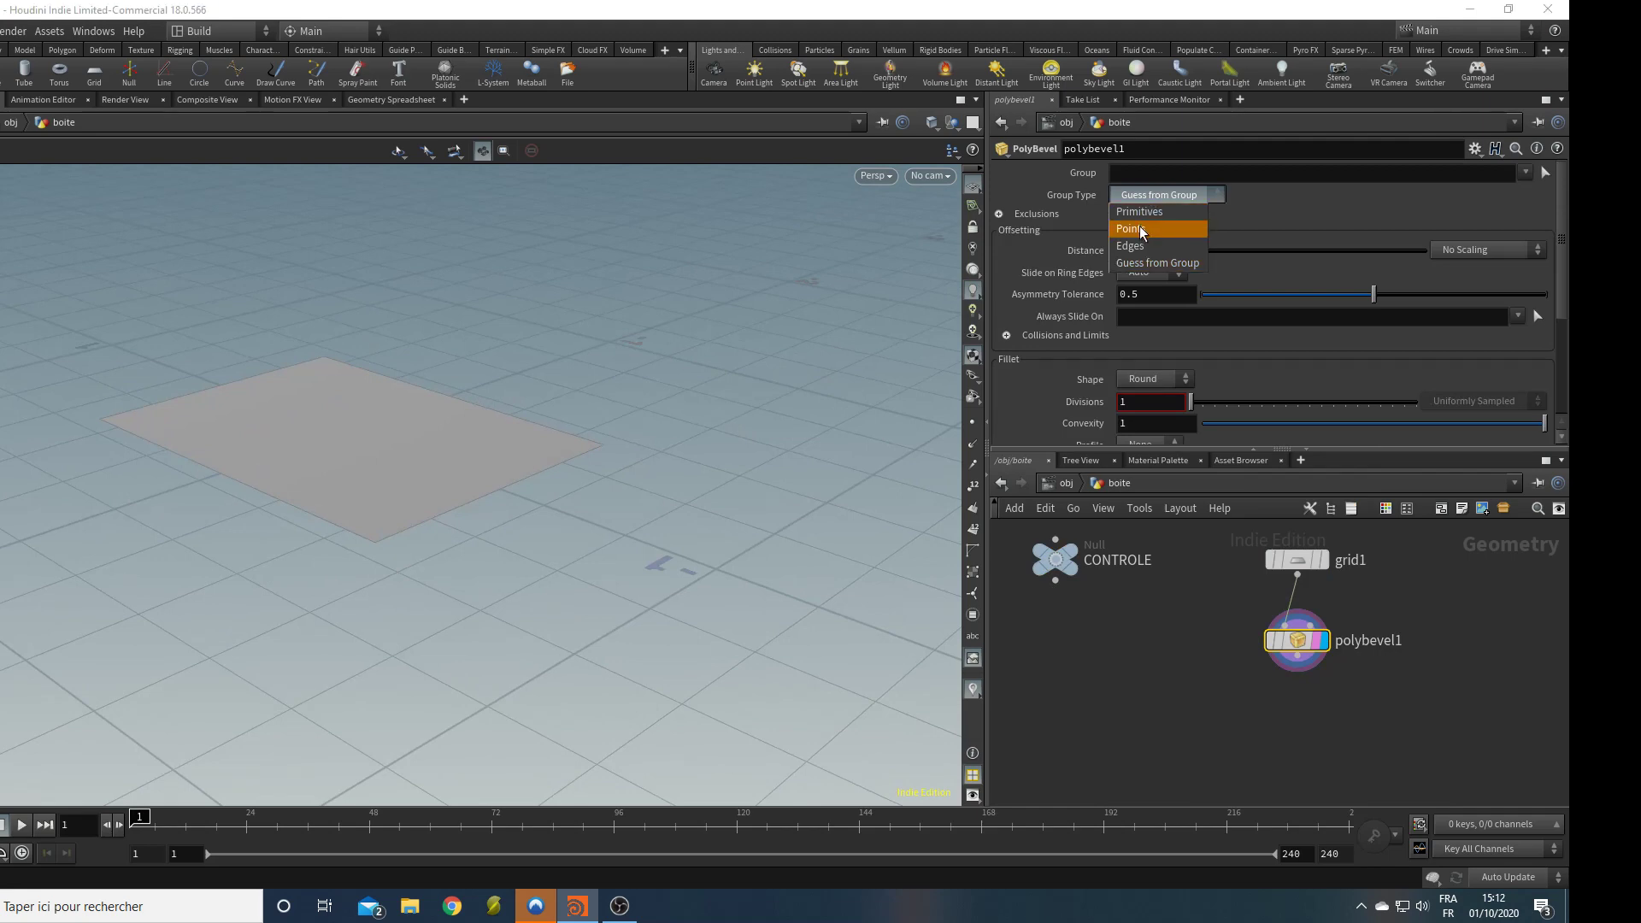
pyautogui.click(1141, 225)
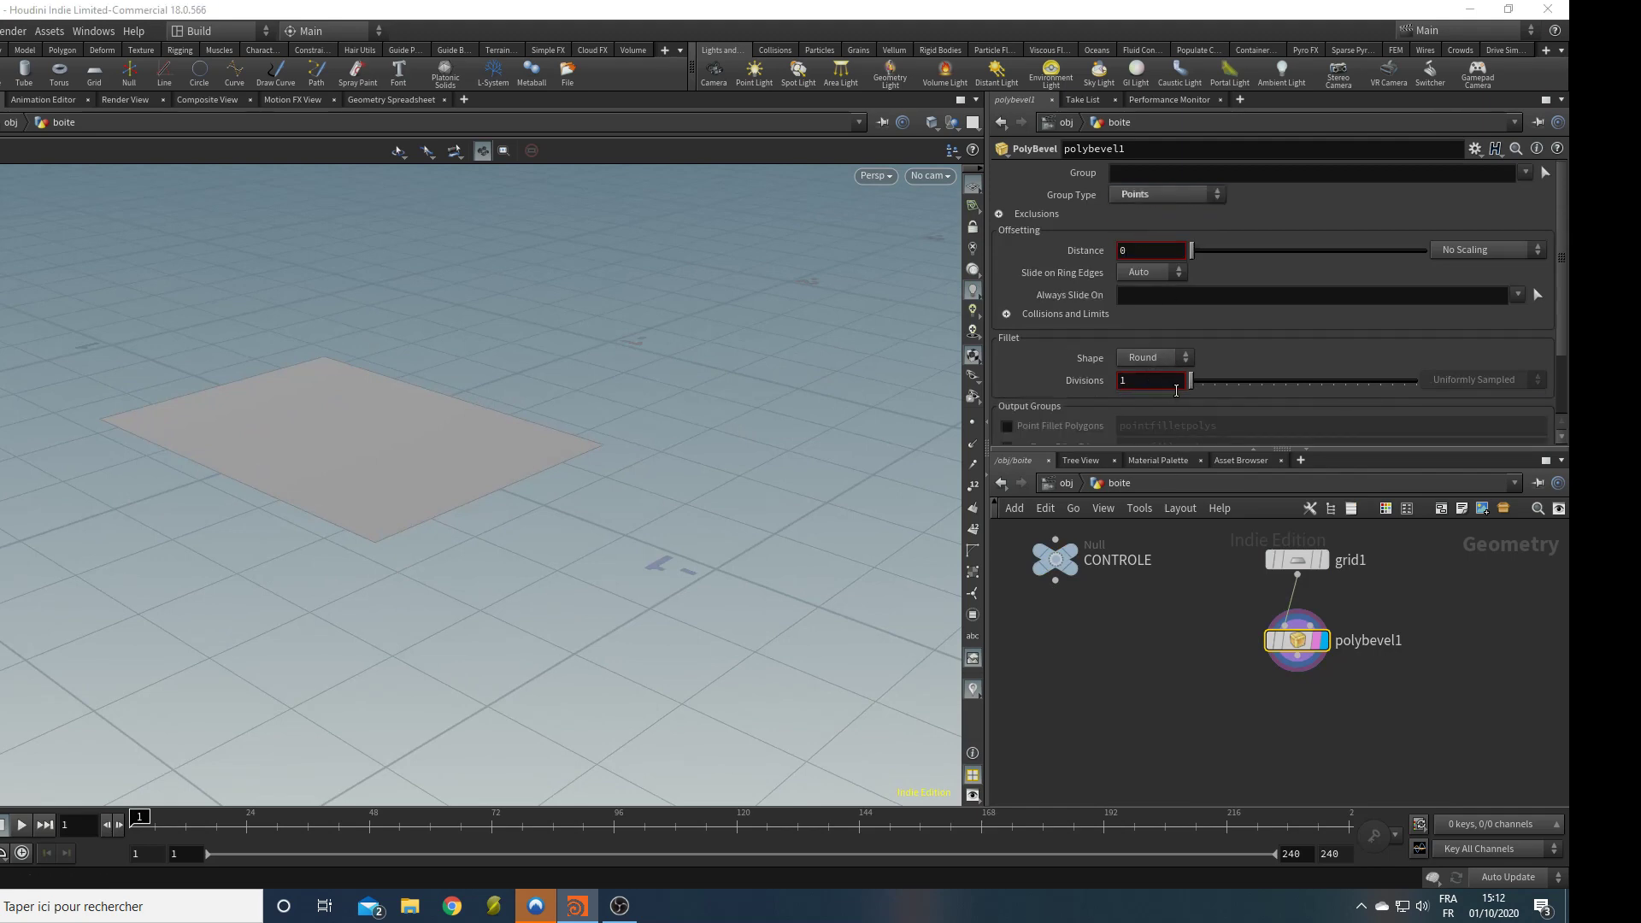
pyautogui.click(1142, 250)
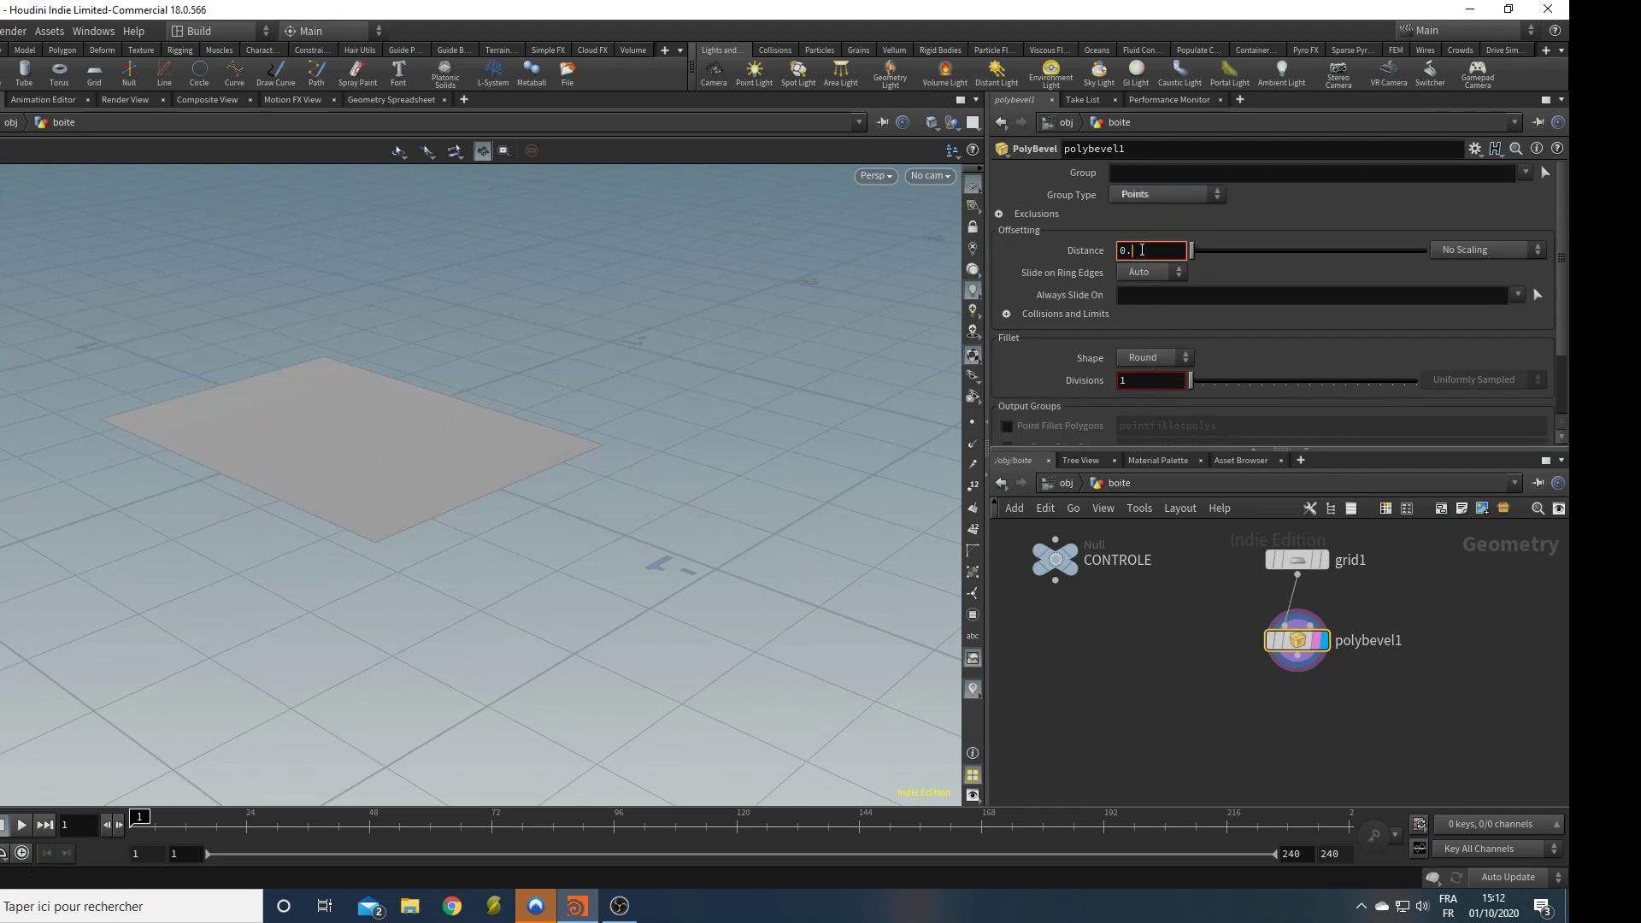
pyautogui.write('.1')
pyautogui.press('Return')
# Set the PolyBevel's fillet divisions to 3 to round the grid's corners.
pyautogui.moveTo(513, 505); pyautogui.dragTo(447, 484)
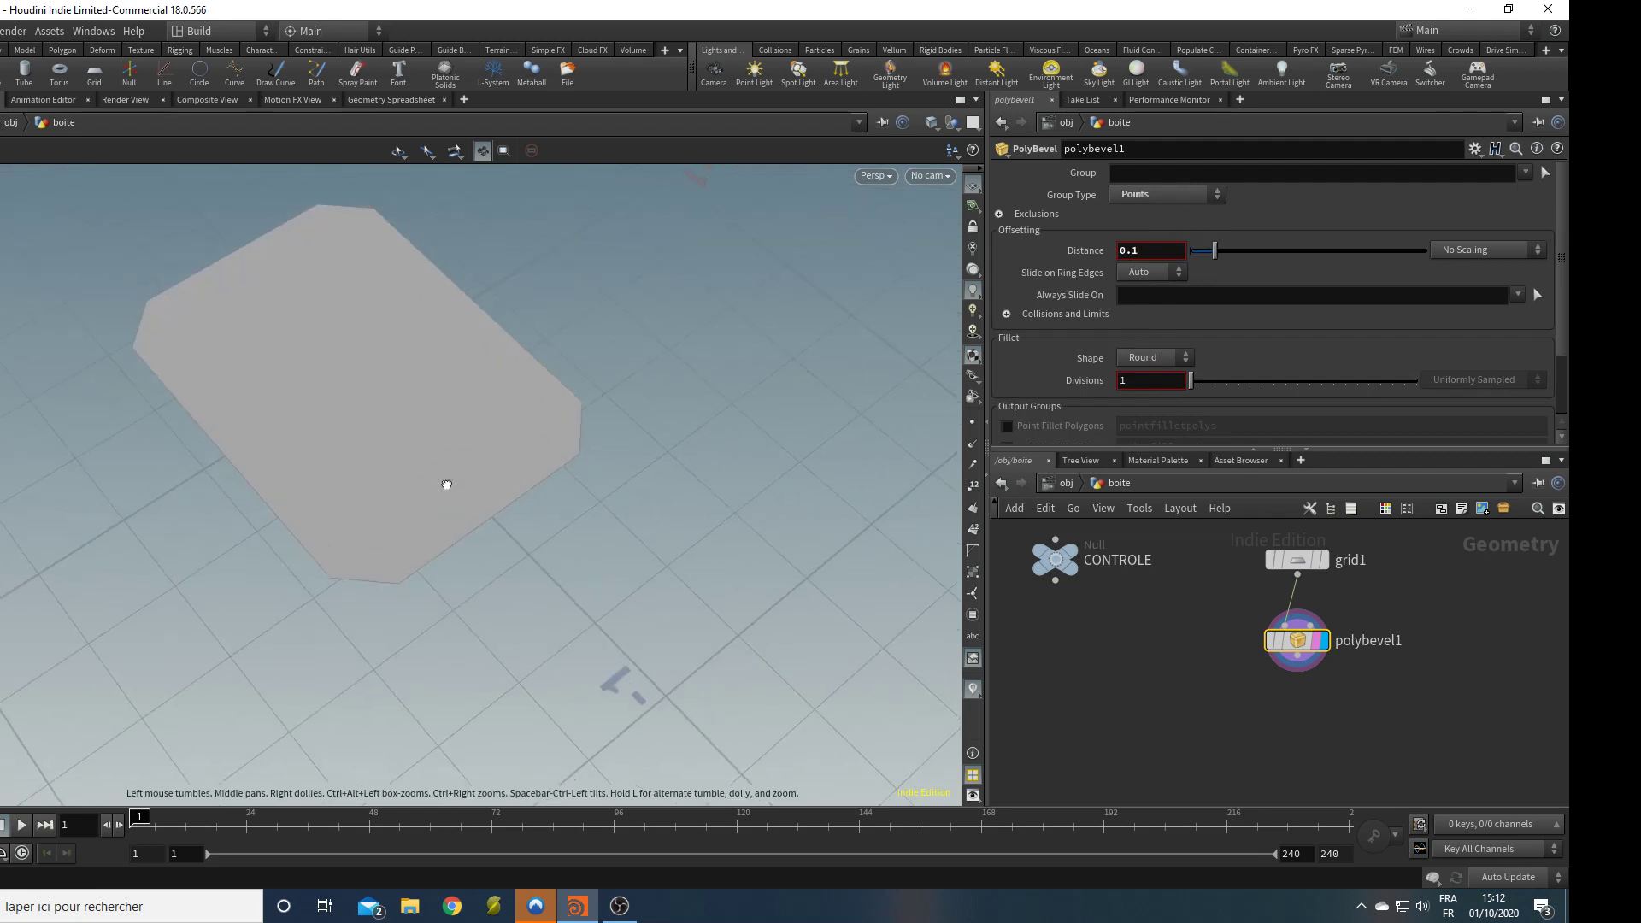
pyautogui.moveTo(1132, 381); pyautogui.dragTo(1023, 394)
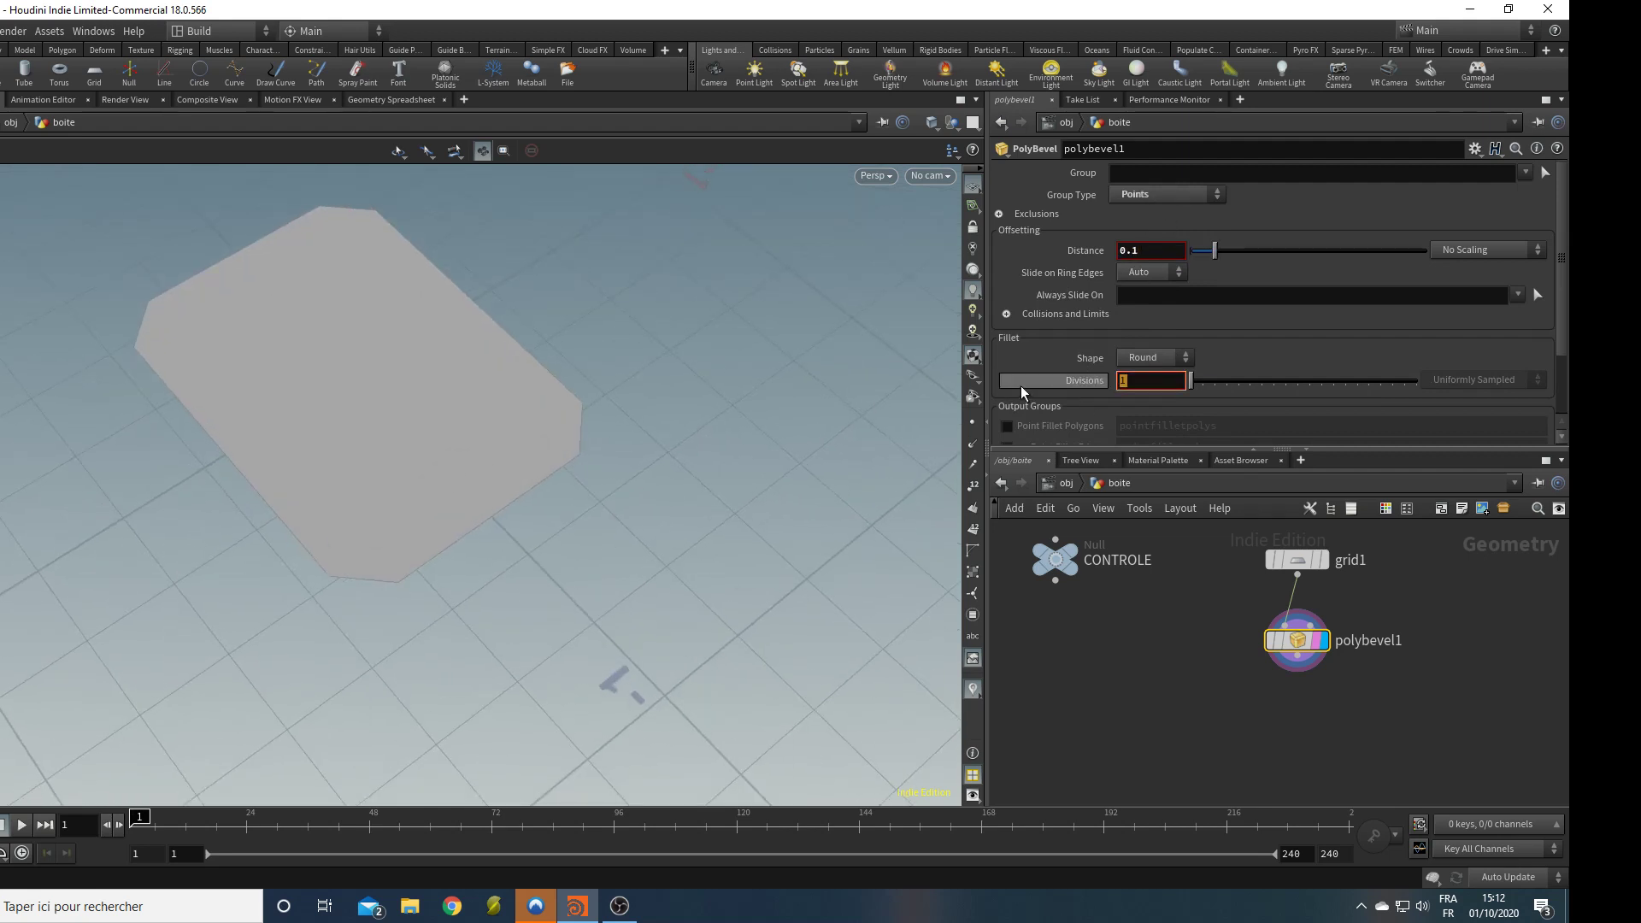
pyautogui.write('3')
pyautogui.press('Return')
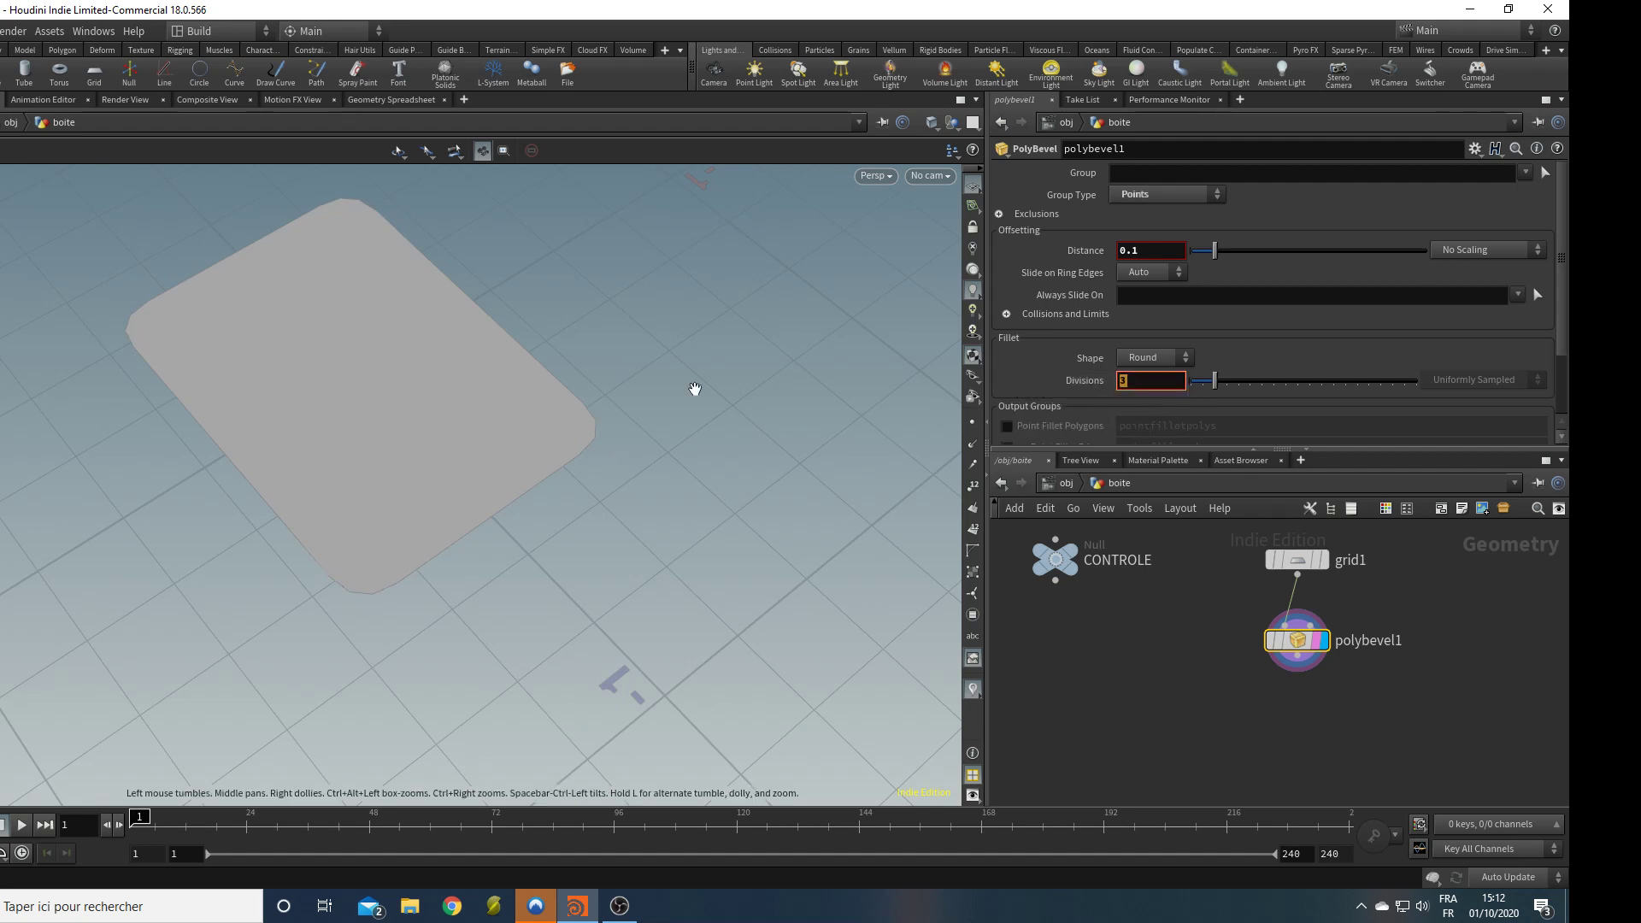
# Set the PolyBevel's fillet divisions to 5 and turn on point display to check the rounded corners.
pyautogui.write('5')
pyautogui.press('Return')
pyautogui.press('w')
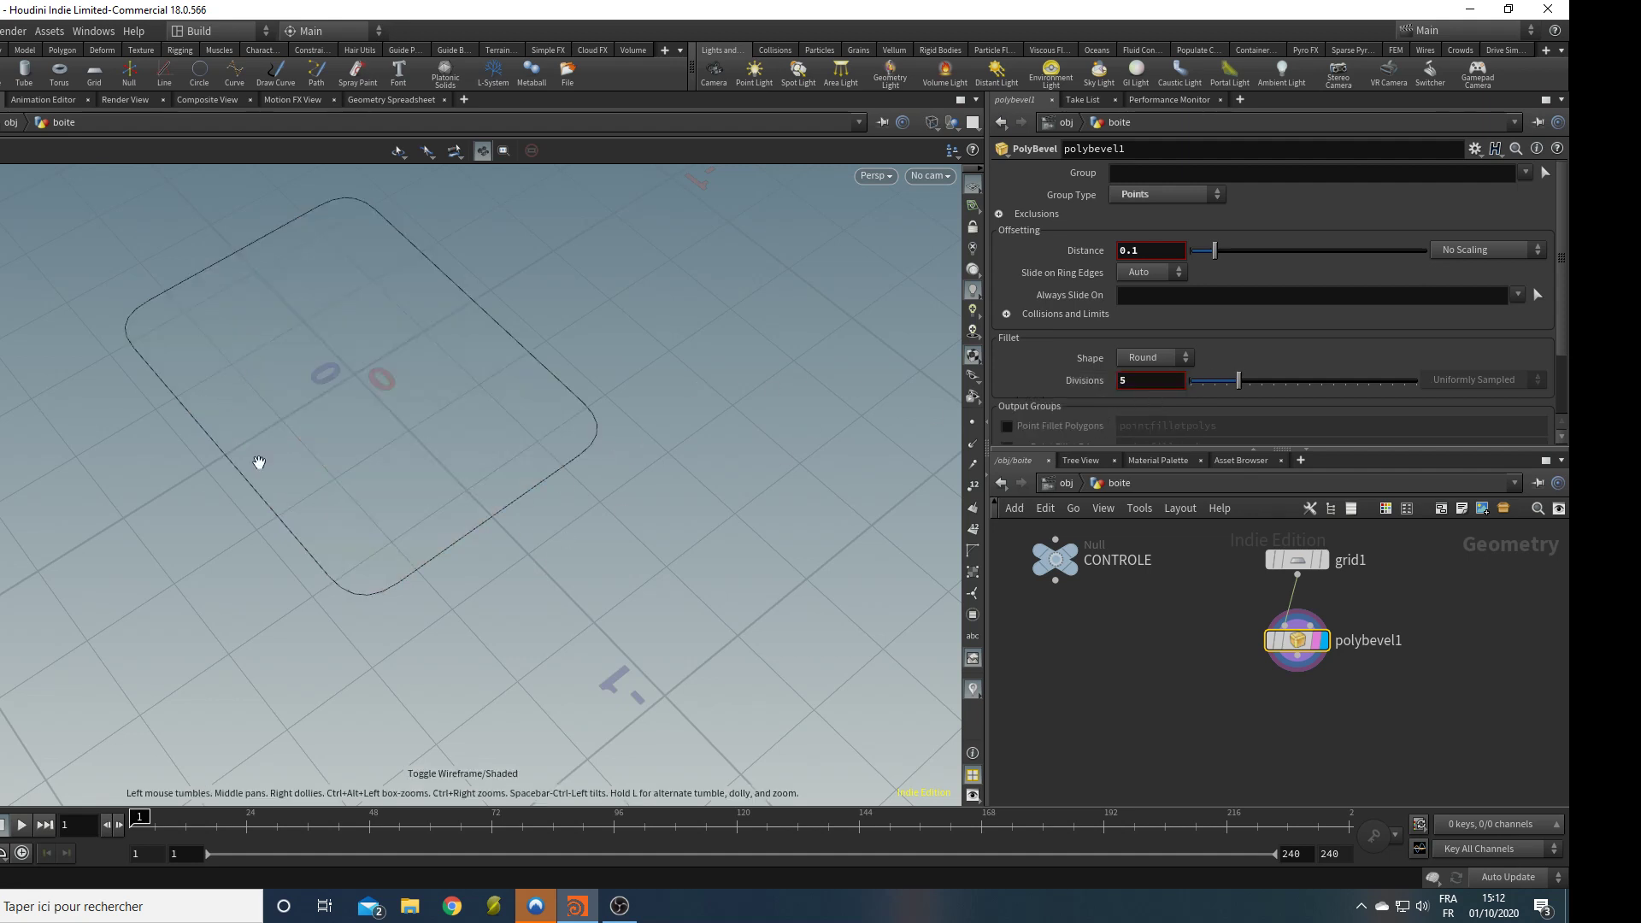
pyautogui.press('w')
pyautogui.moveTo(377, 539); pyautogui.dragTo(400, 458)
pyautogui.click(973, 423)
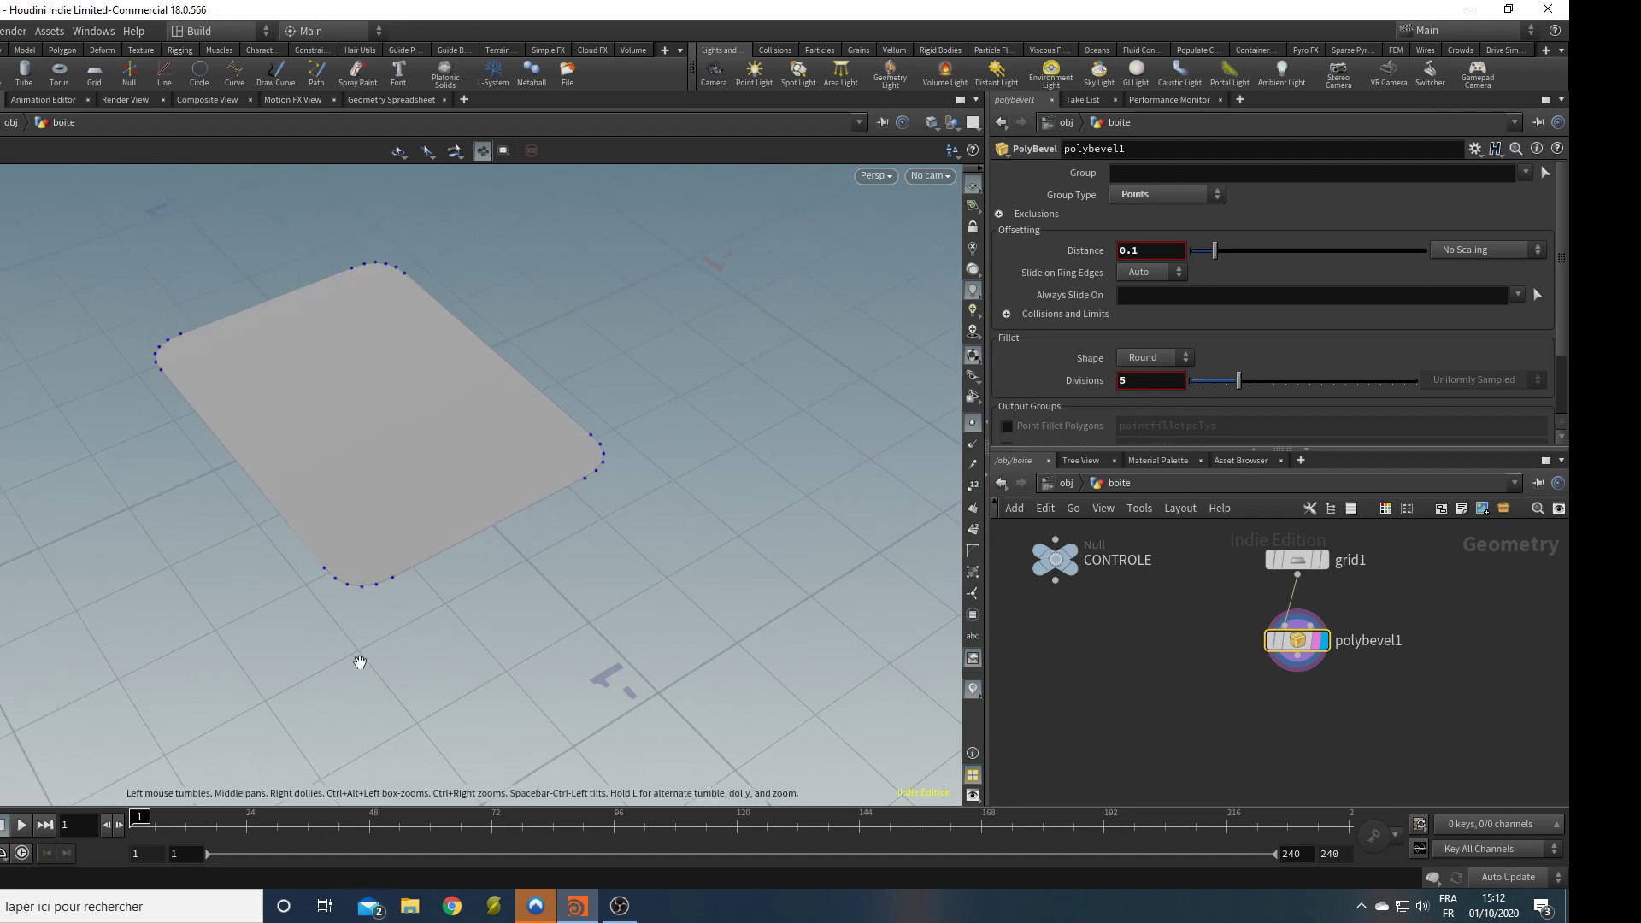
pyautogui.moveTo(359, 659); pyautogui.dragTo(366, 596)
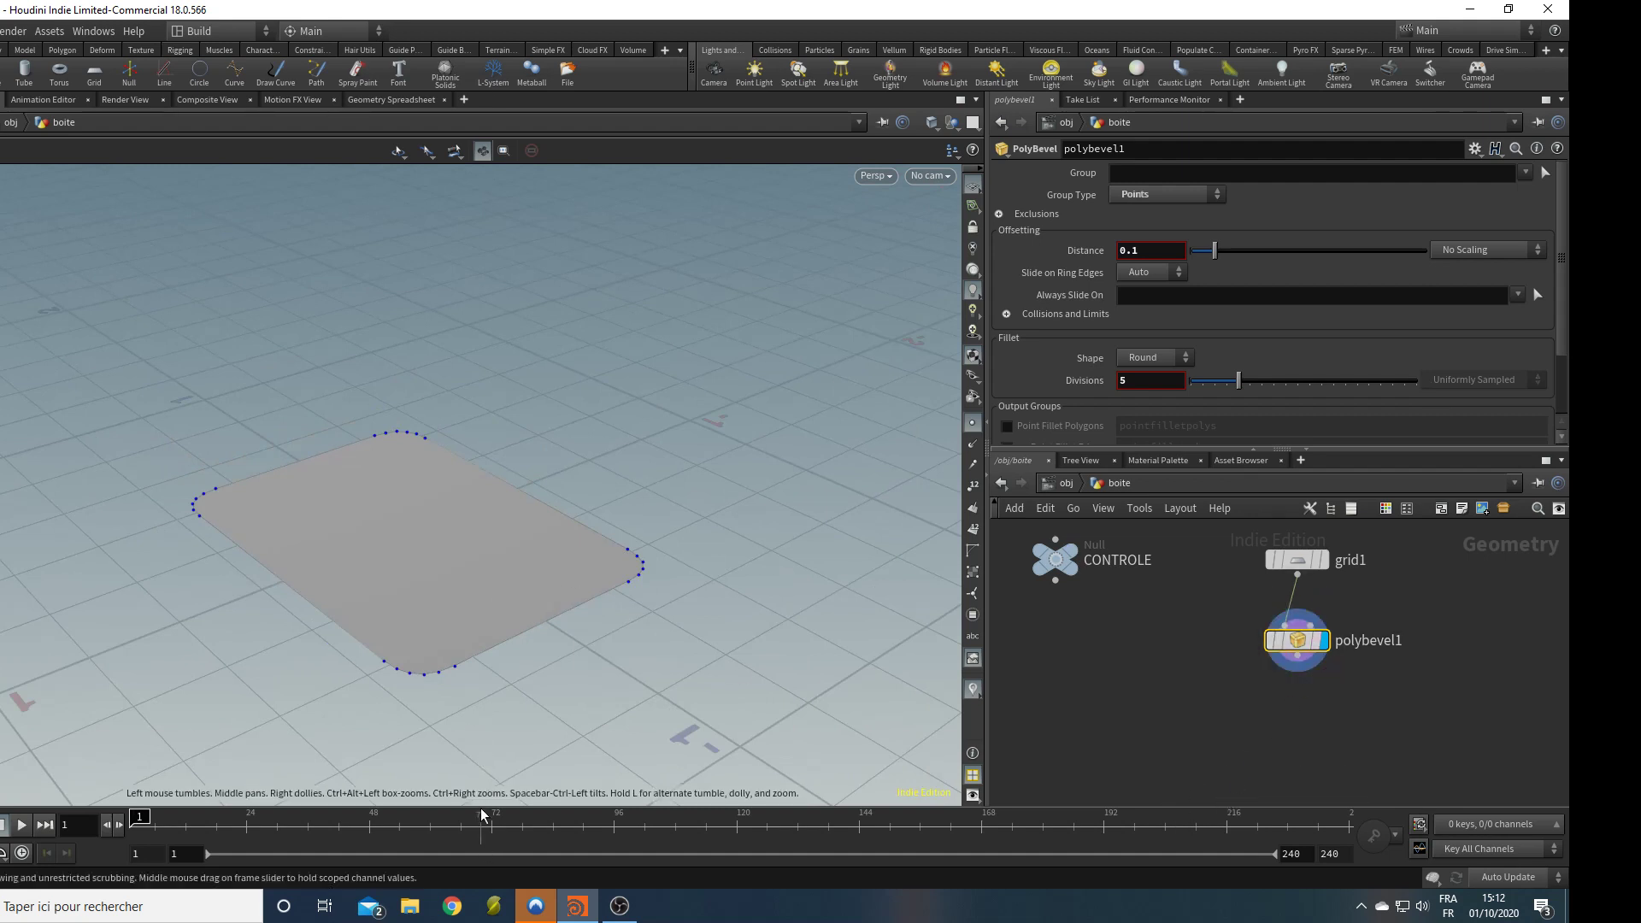
# Add a PolyExtrude node after polybevel1 and rename it Hauteur_boite.
pyautogui.press('Tab')
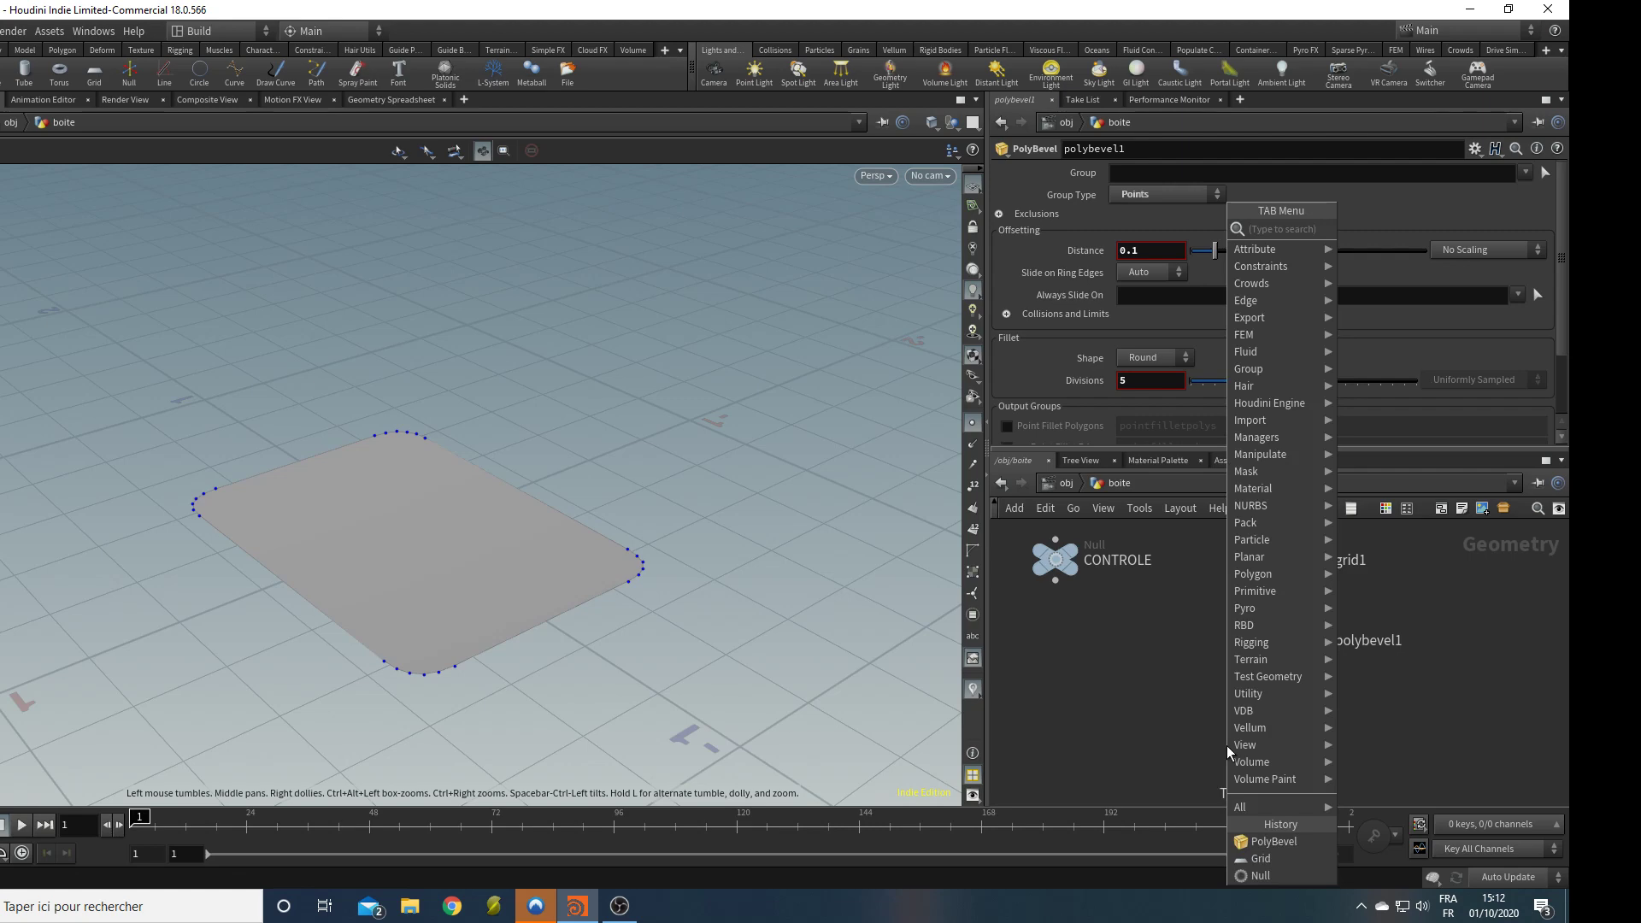
pyautogui.write('pex')
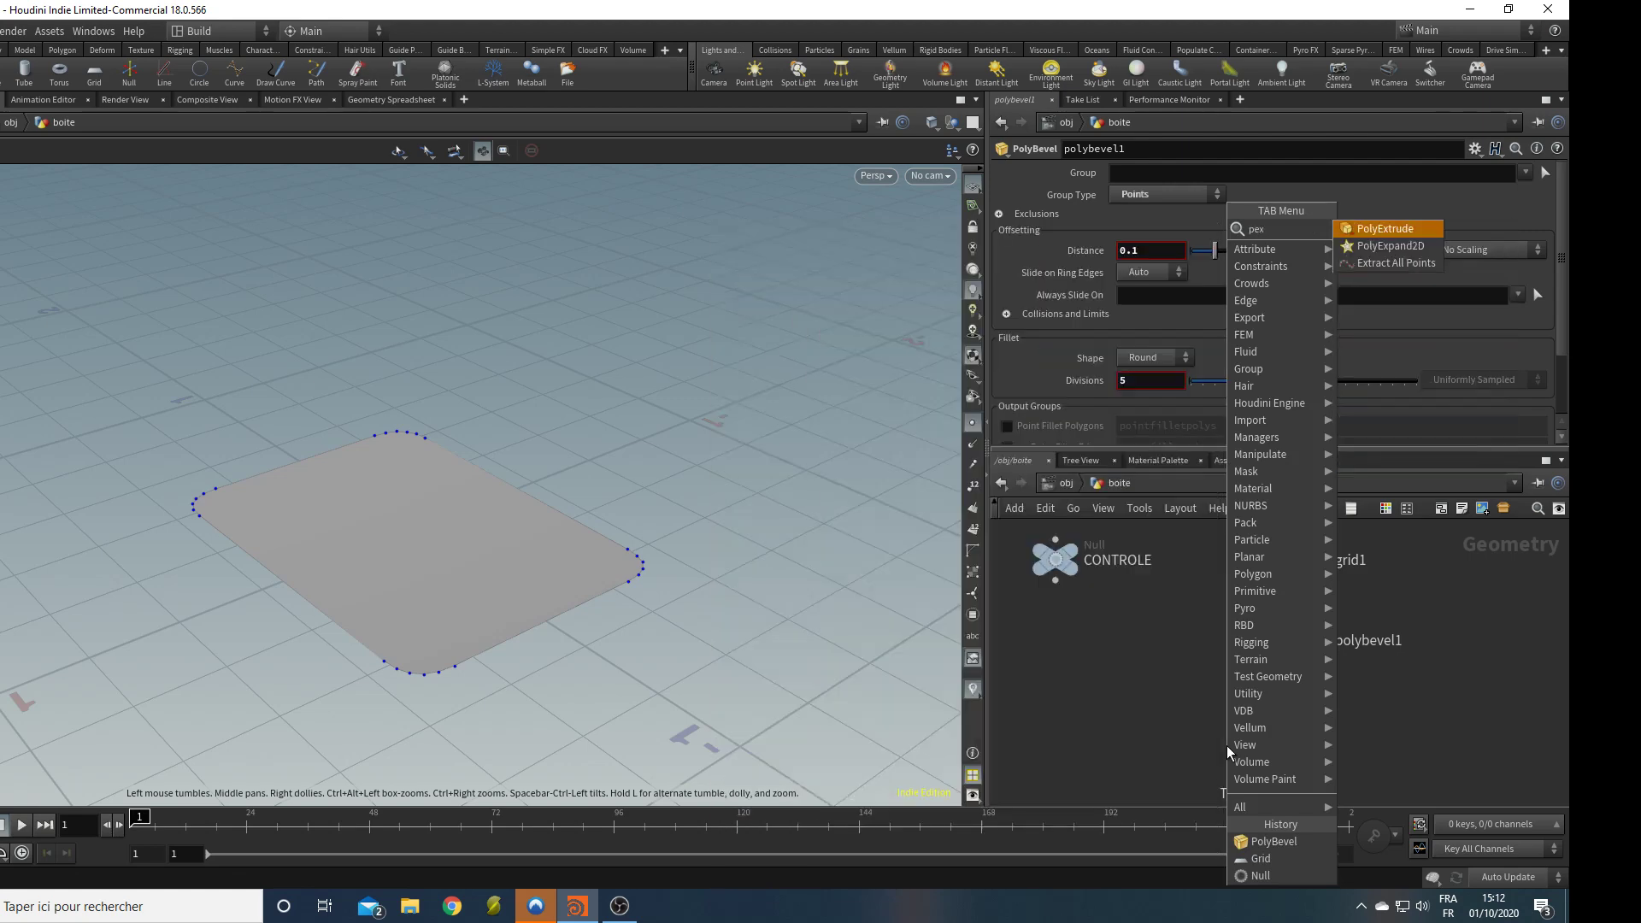
pyautogui.press('Return')
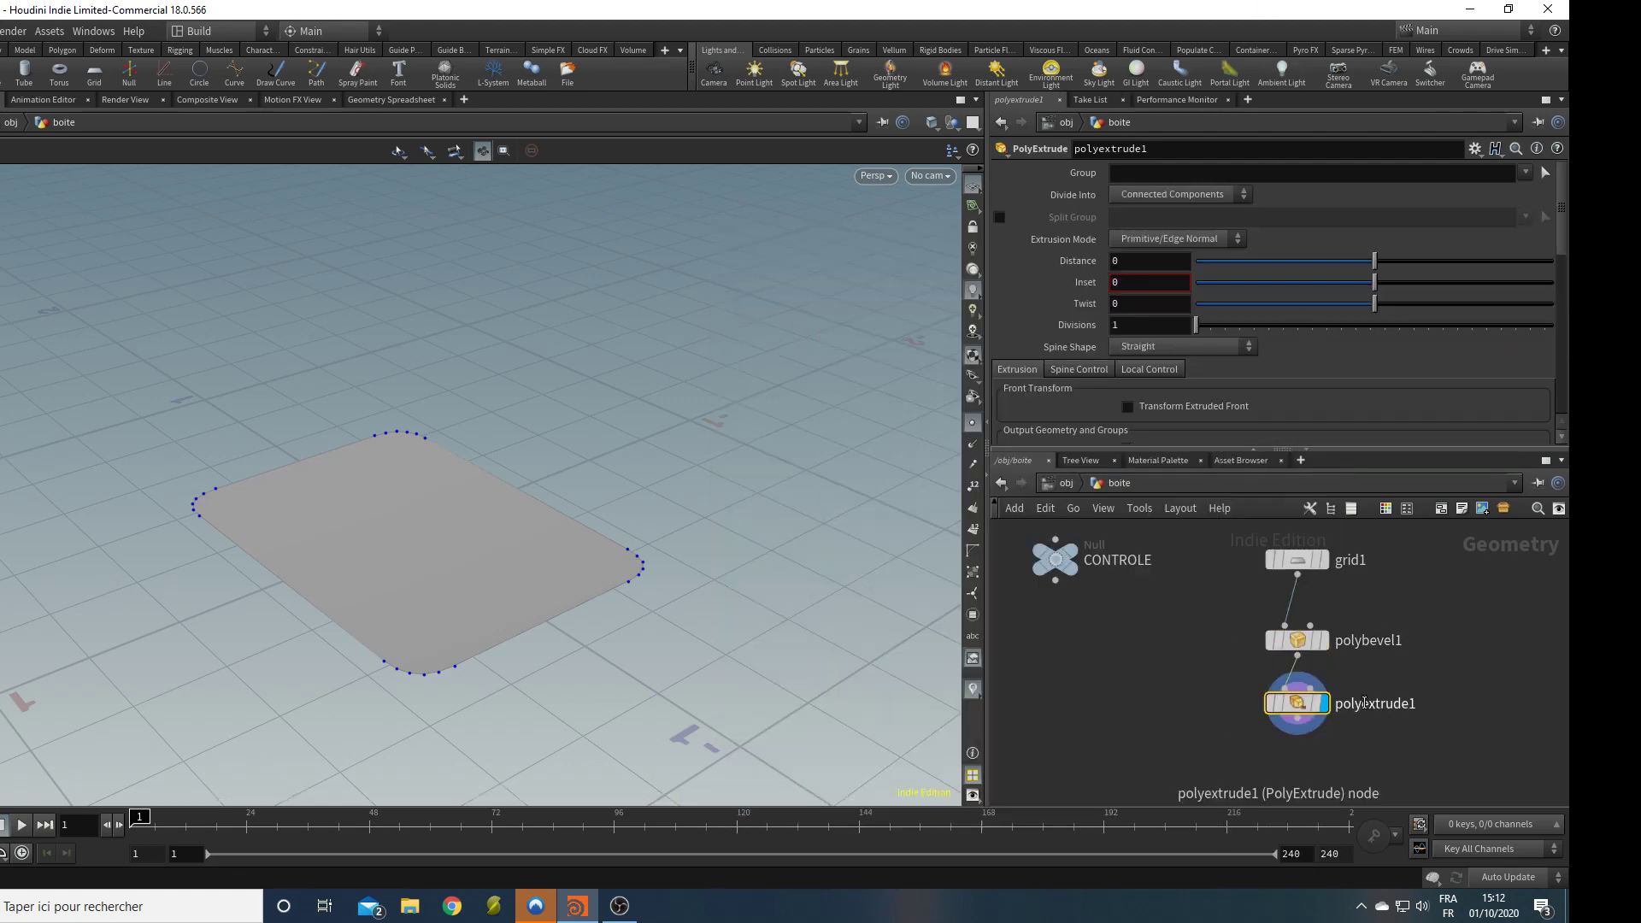
pyautogui.doubleClick(1369, 704)
pyautogui.click(1368, 703)
pyautogui.write('Hau')
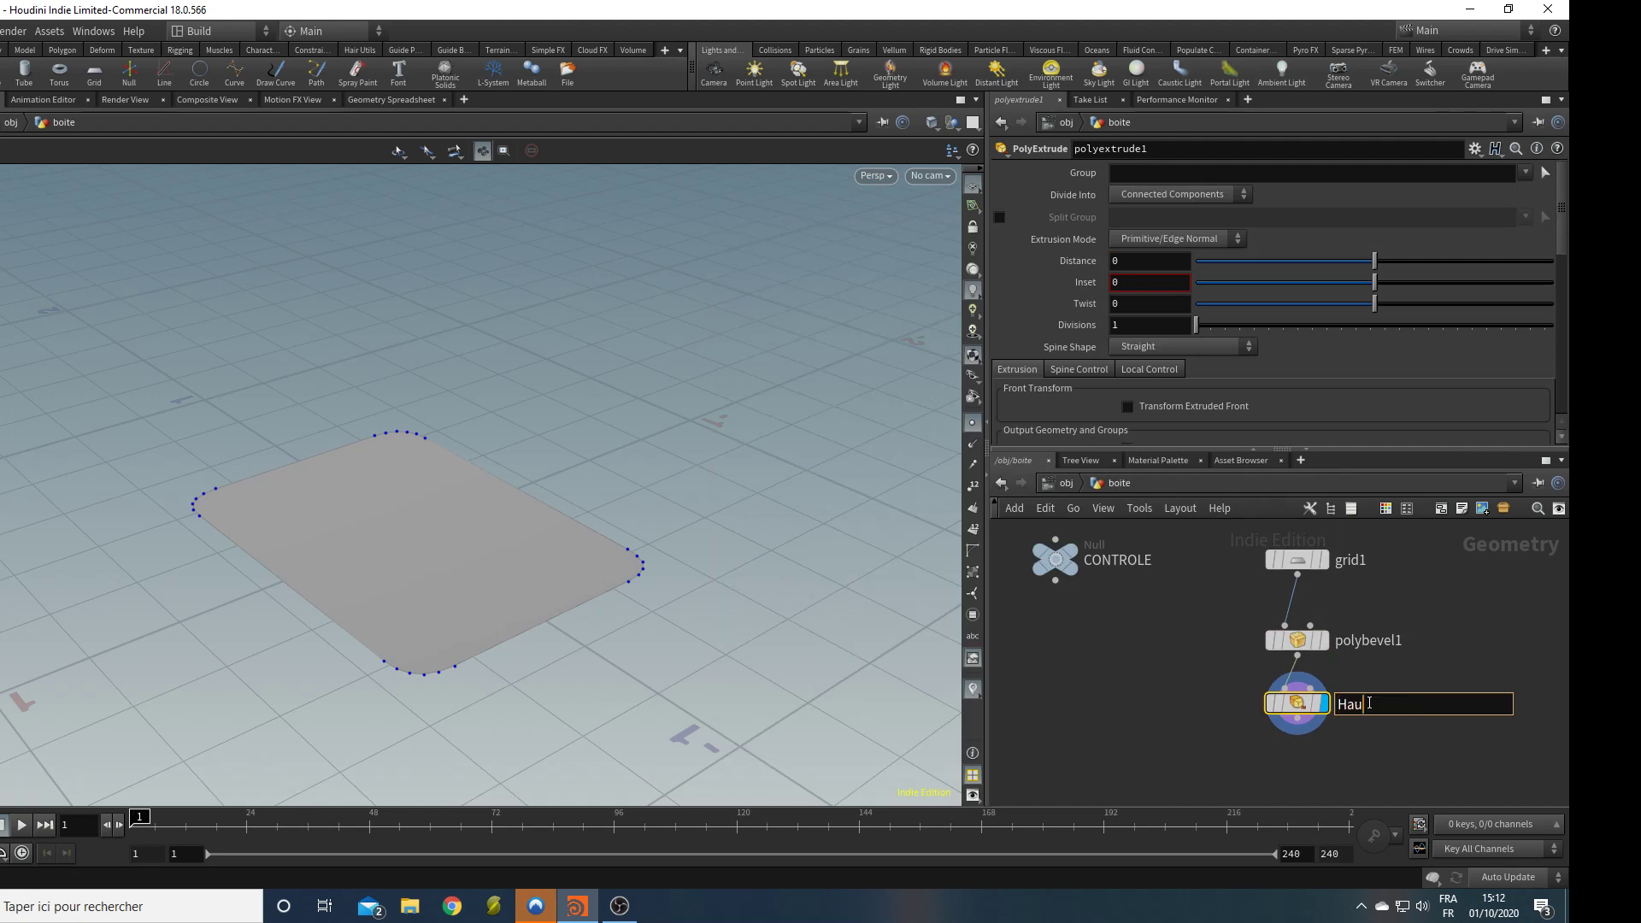
pyautogui.write('teur_boite')
pyautogui.press('Return')
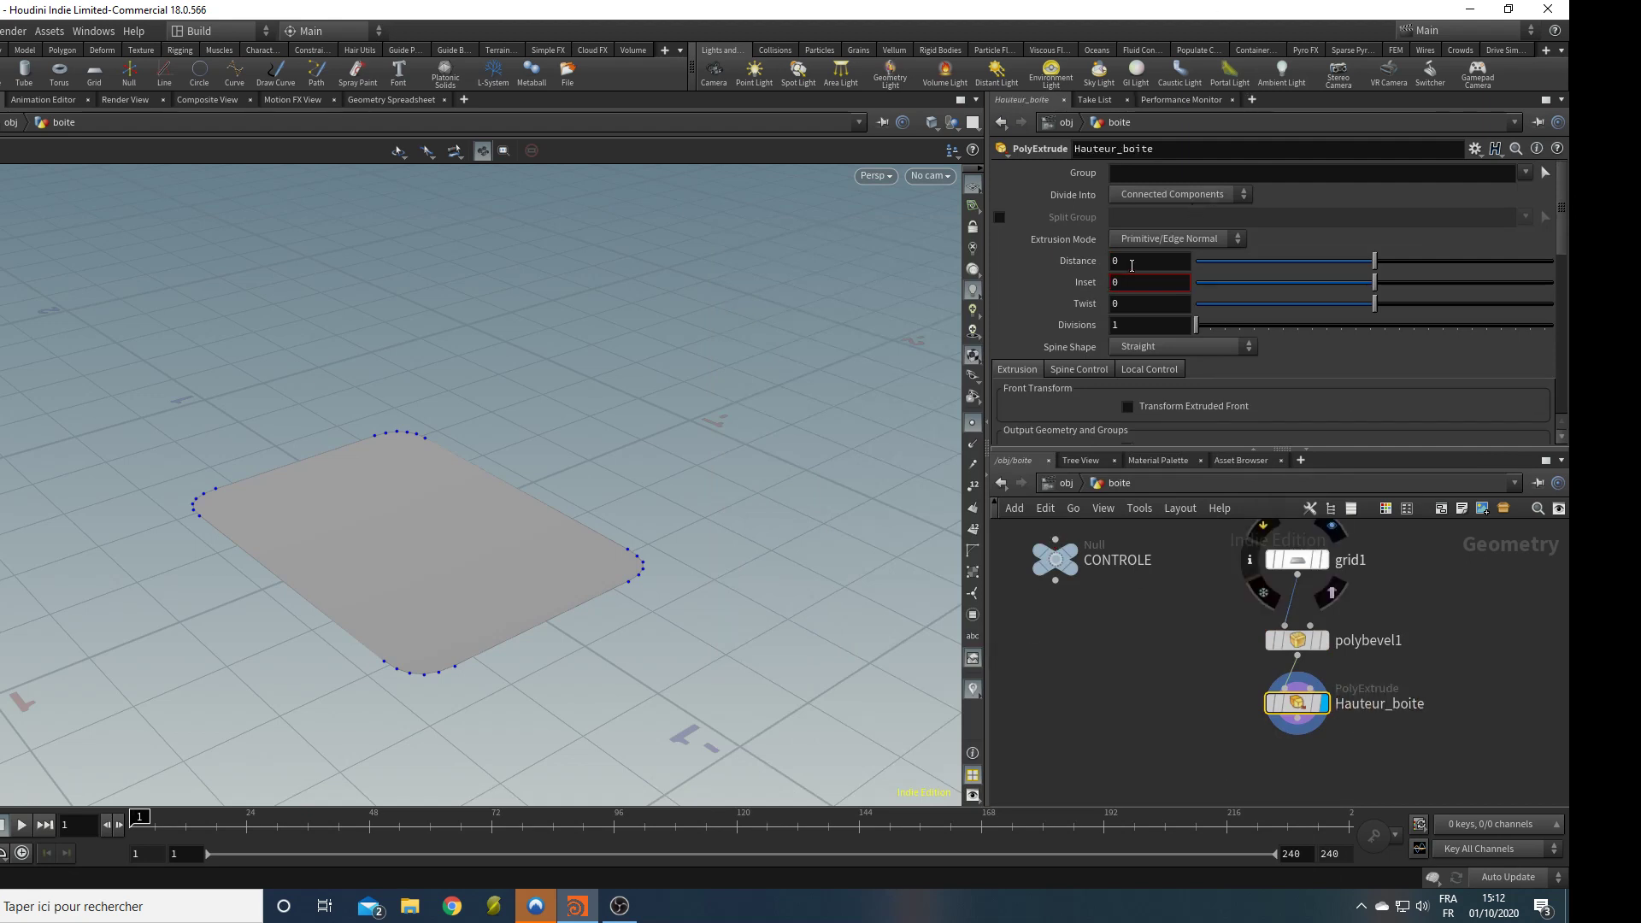
# Link Hauteur_boite's extrusion distance to the height parameter with the expression ch("../CONTROLE/hauteur").
pyautogui.moveTo(1130, 262); pyautogui.dragTo(1061, 265)
pyautogui.write('ch("../')
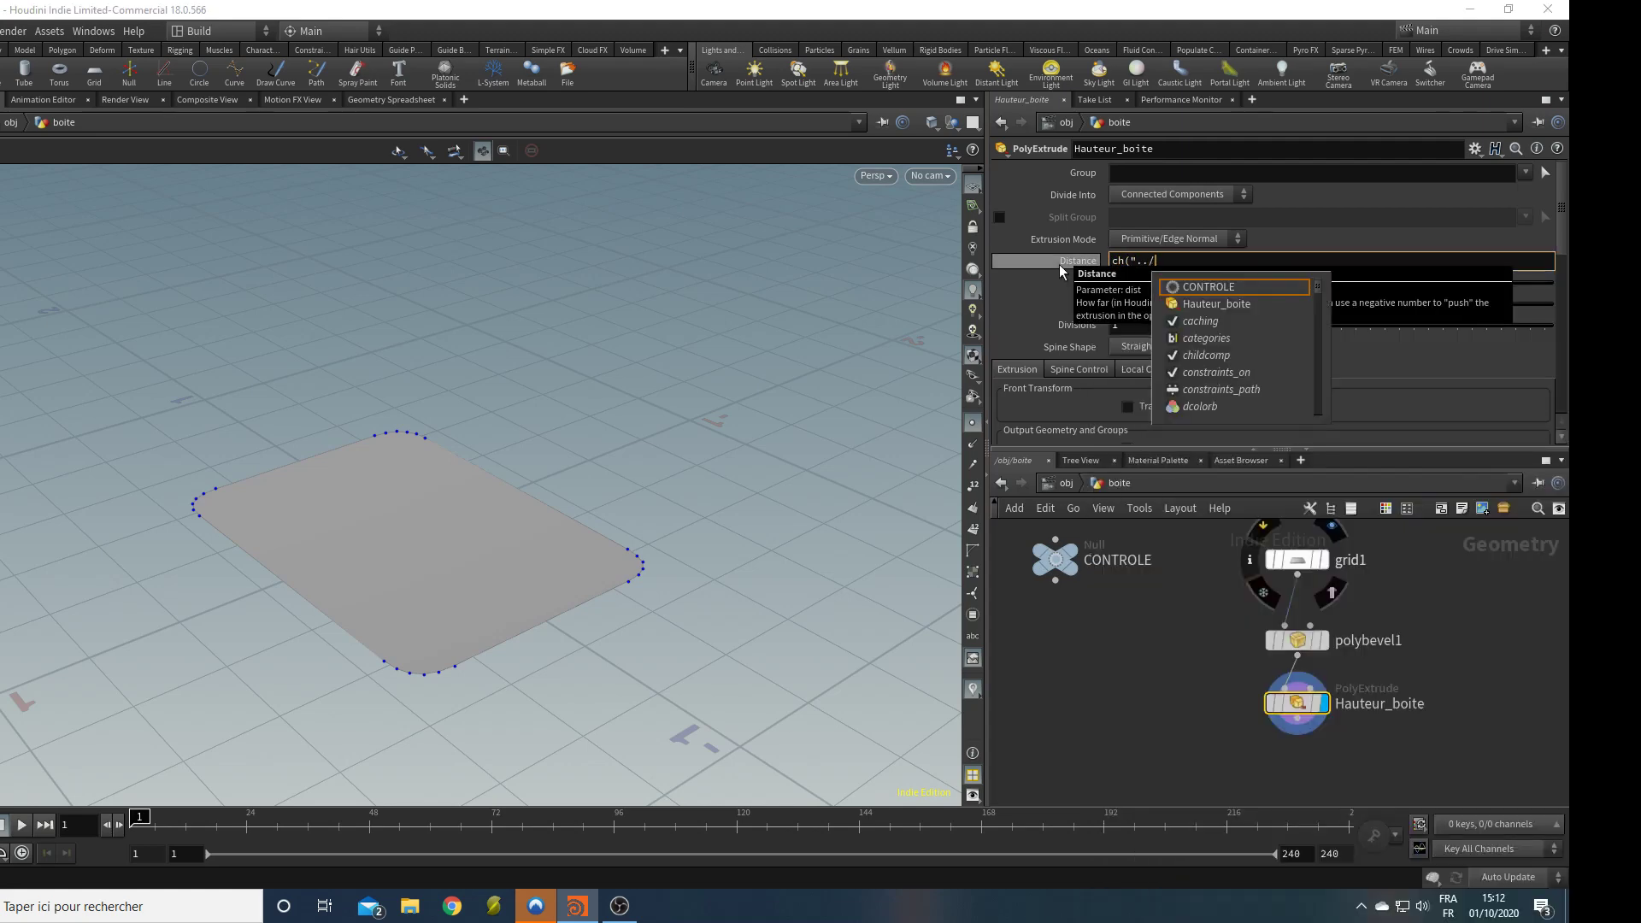
pyautogui.press('Return')
pyautogui.press('Down')
pyautogui.press('Down')
pyautogui.press('Down')
pyautogui.press('Down')
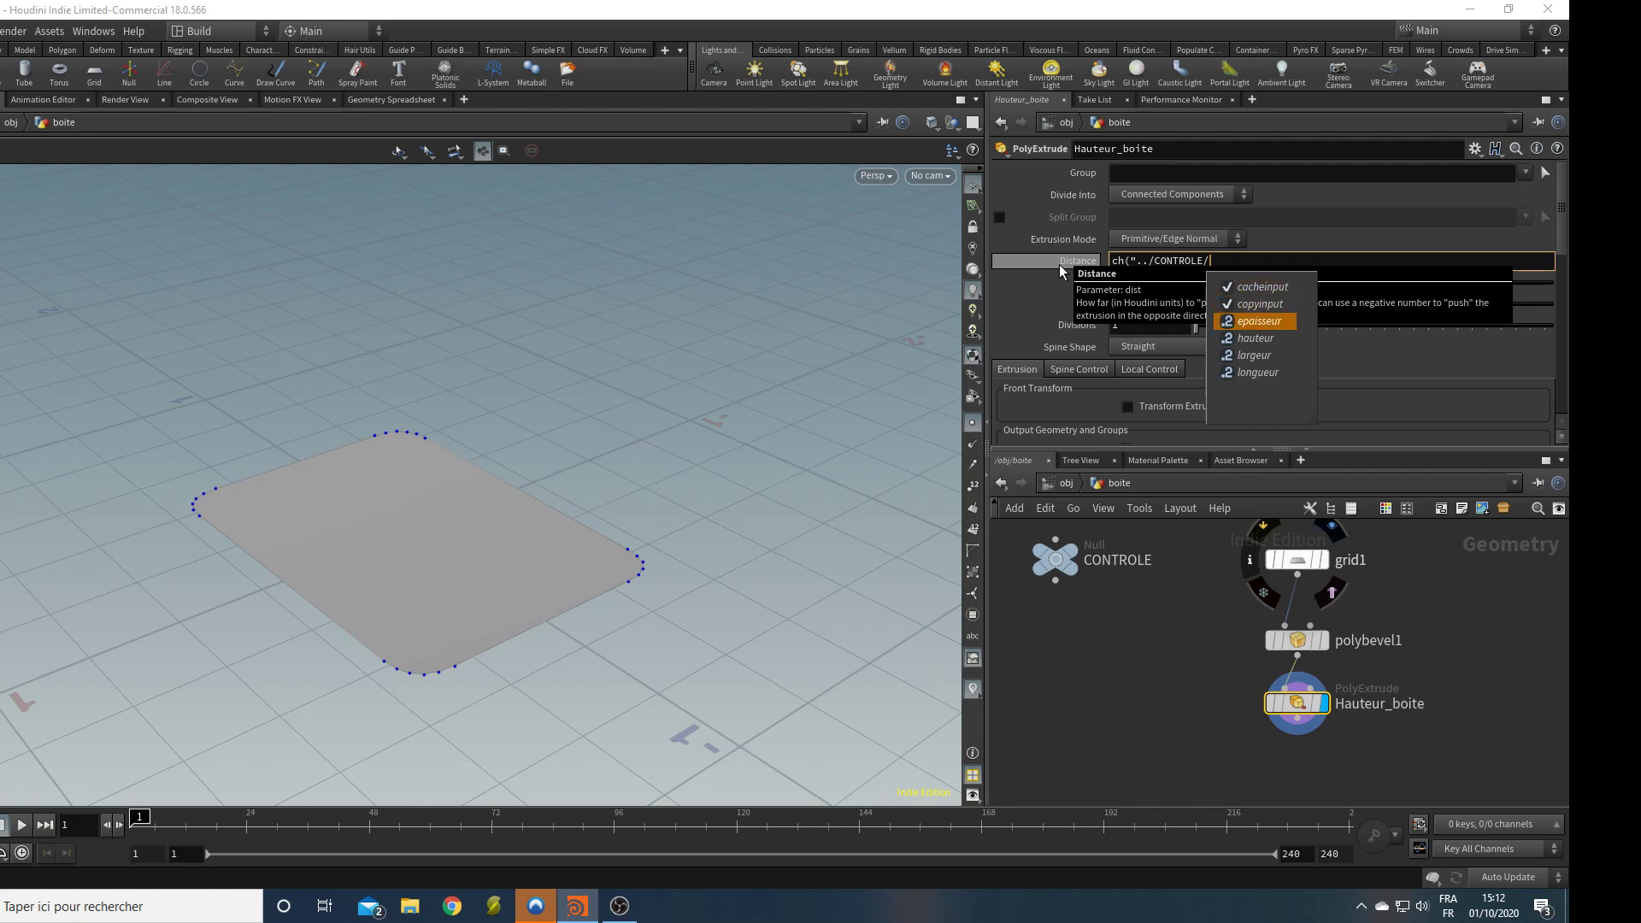
pyautogui.press('Up')
pyautogui.press('Return')
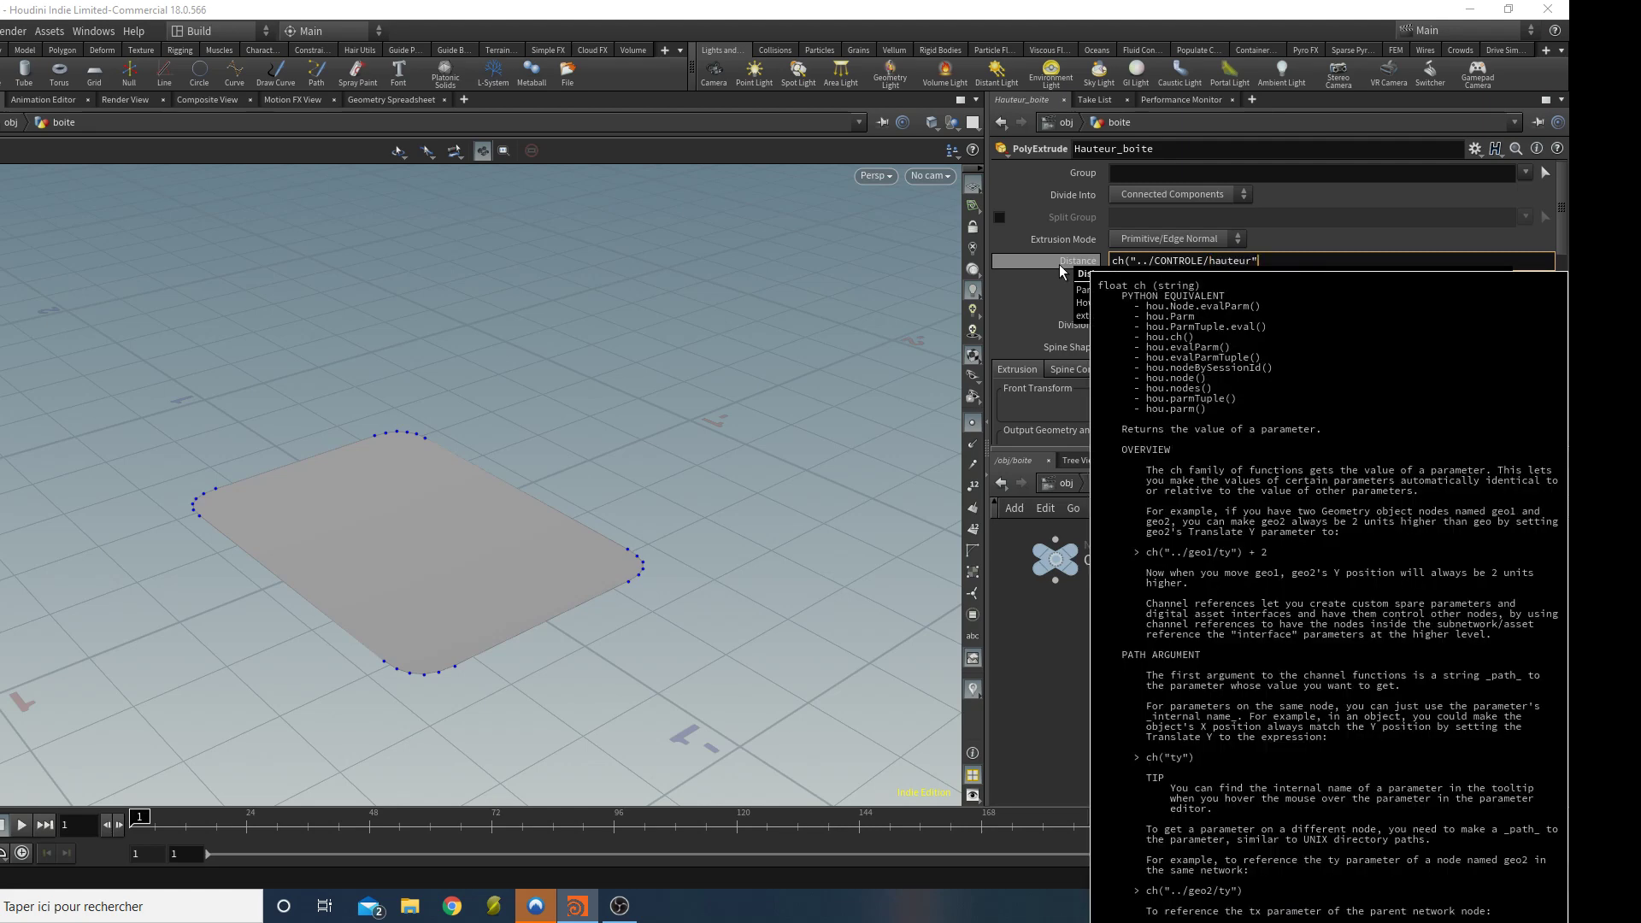
pyautogui.press('Return')
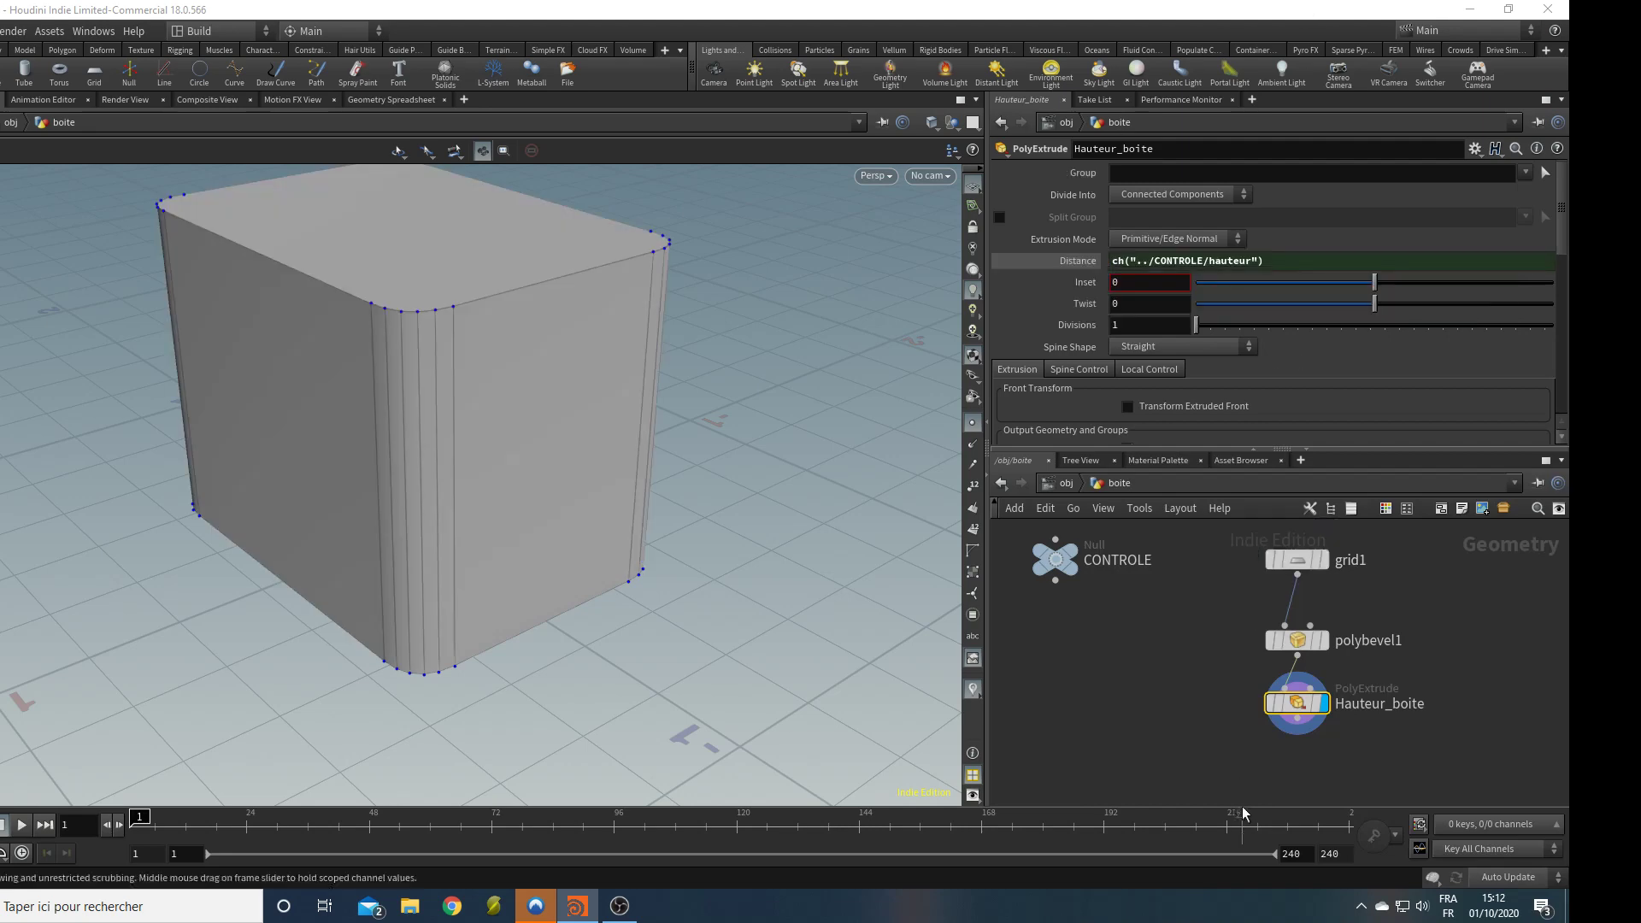
# Enable Output Back on Hauteur_boite to close the underside of the box.
pyautogui.moveTo(574, 490); pyautogui.dragTo(524, 453)
pyautogui.moveTo(631, 584); pyautogui.dragTo(476, 659)
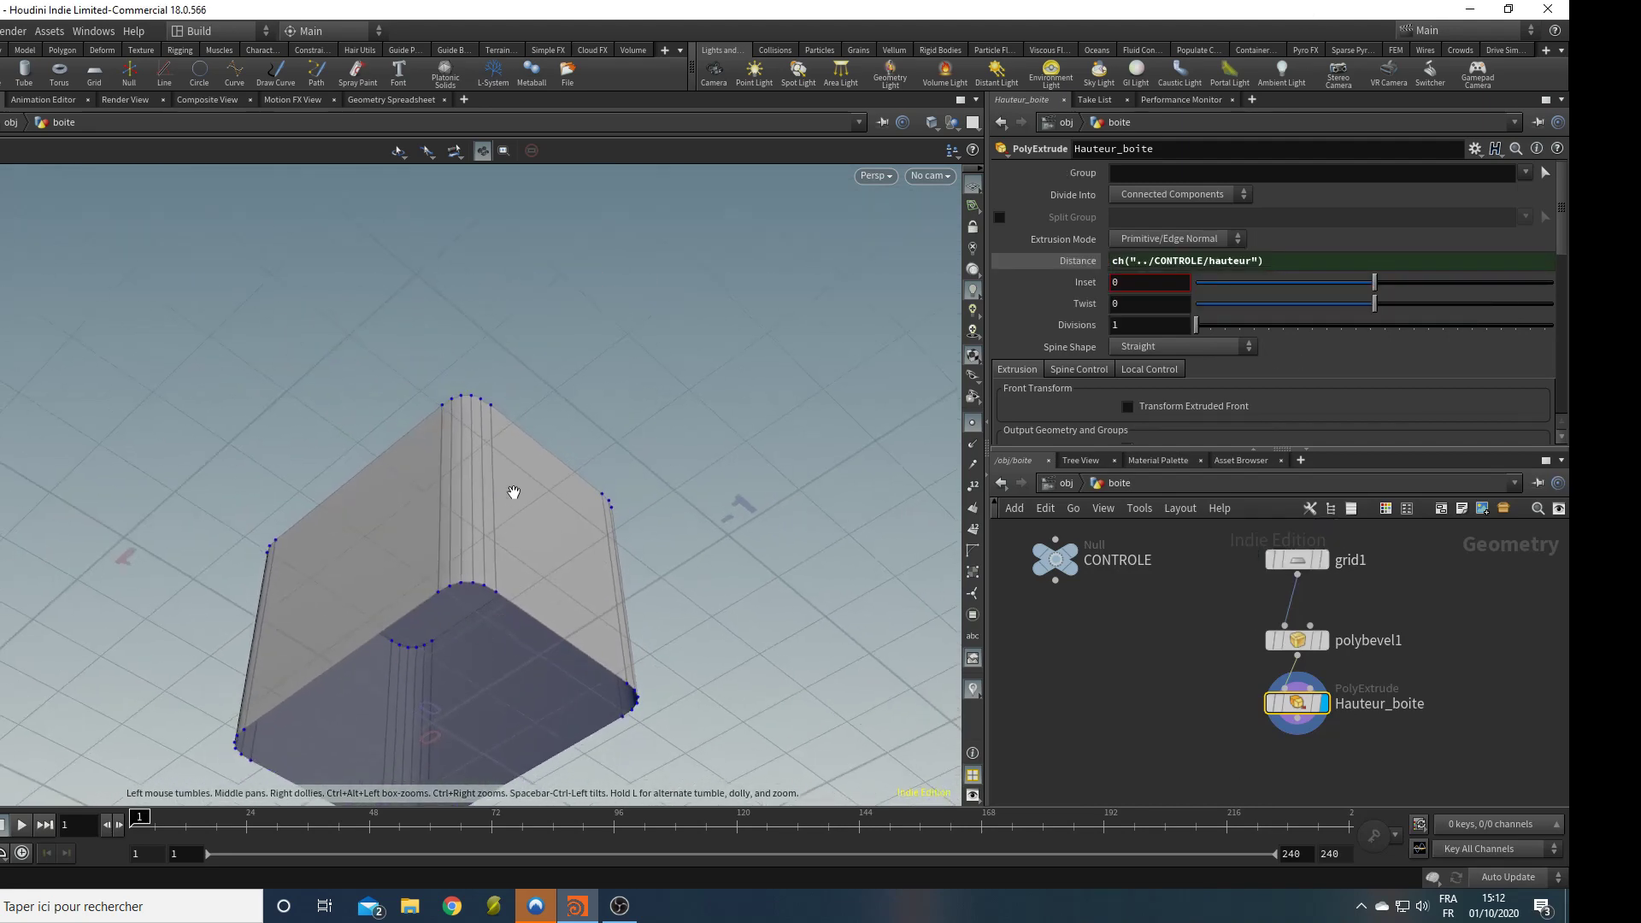
pyautogui.moveTo(513, 492); pyautogui.dragTo(341, 206)
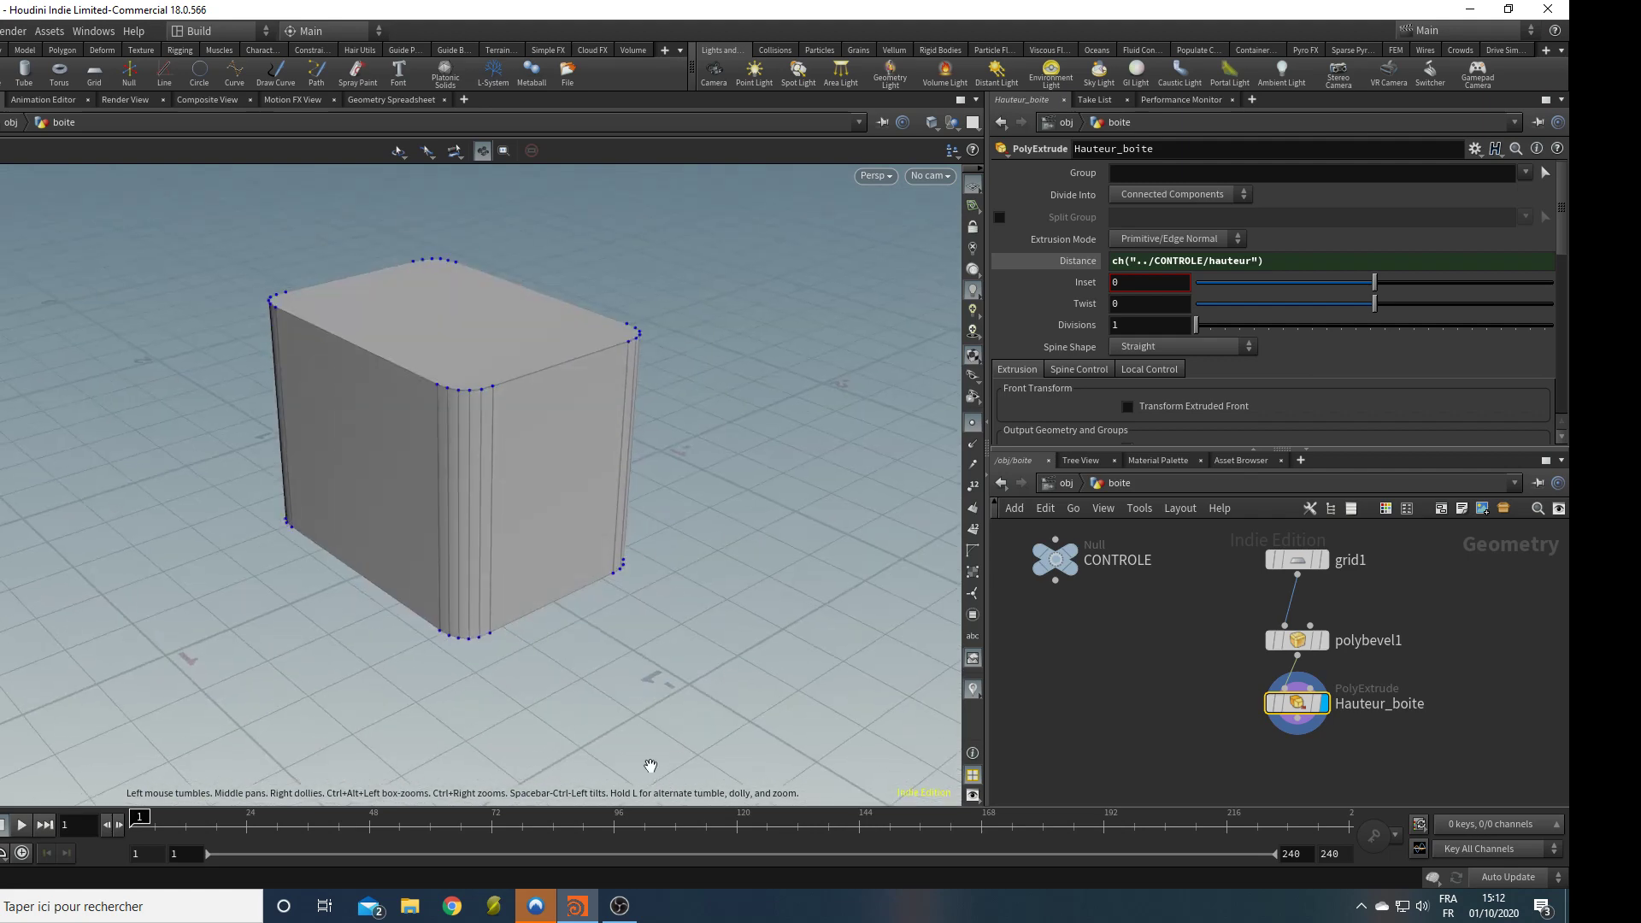
pyautogui.moveTo(651, 767); pyautogui.dragTo(633, 676)
pyautogui.scroll(-5, 1363, 325)
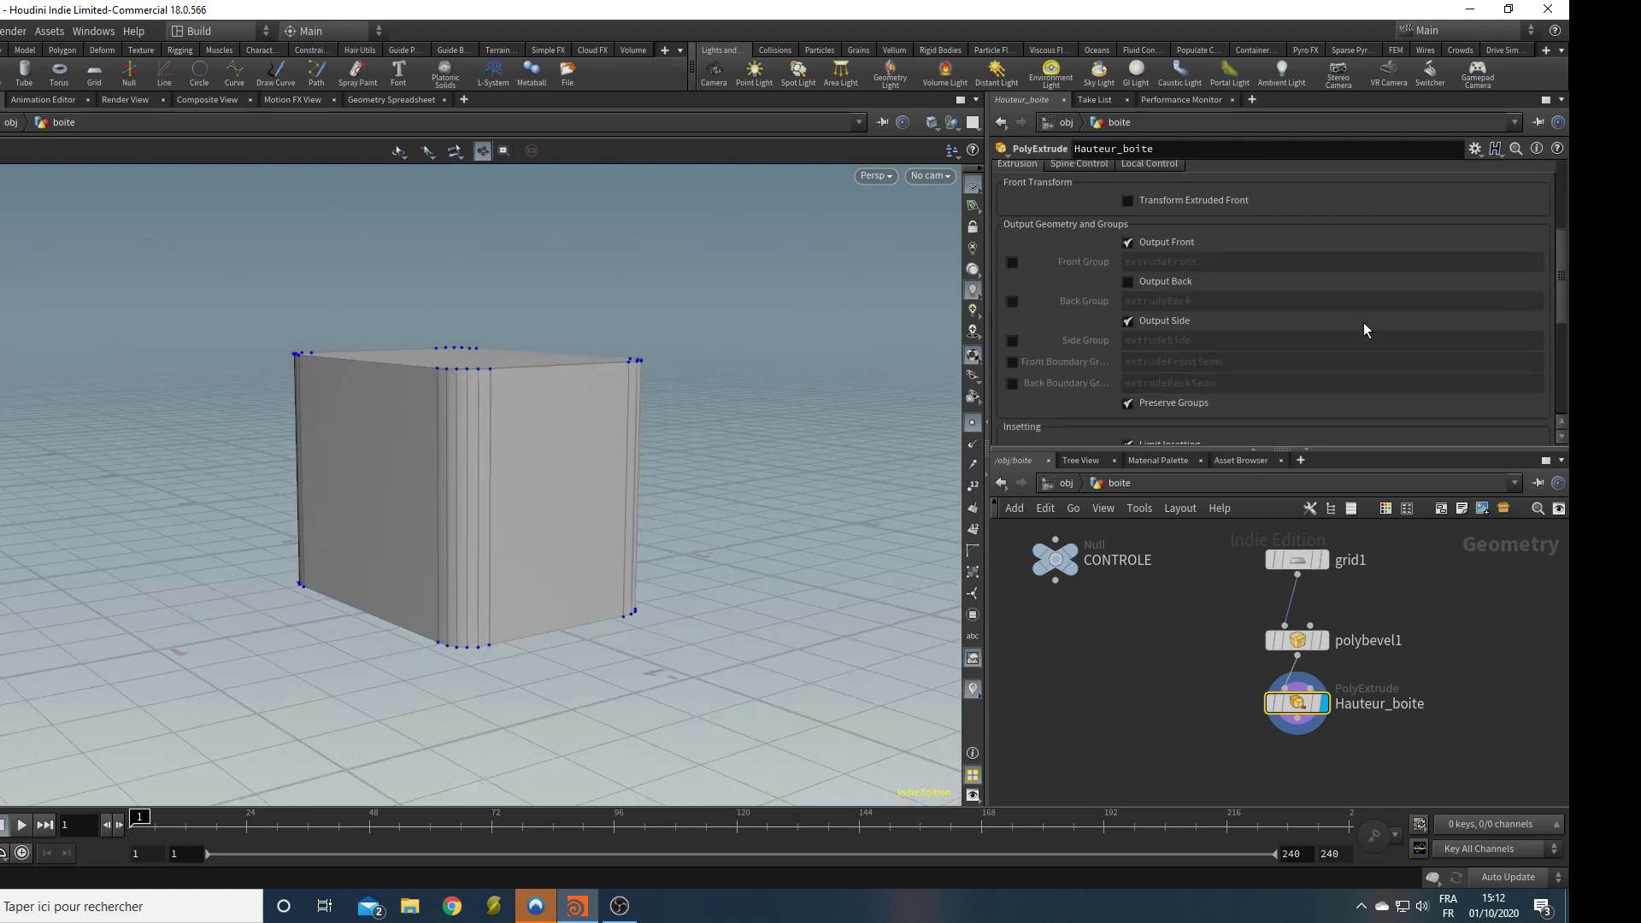
pyautogui.click(1128, 283)
pyautogui.moveTo(732, 542); pyautogui.dragTo(567, 628)
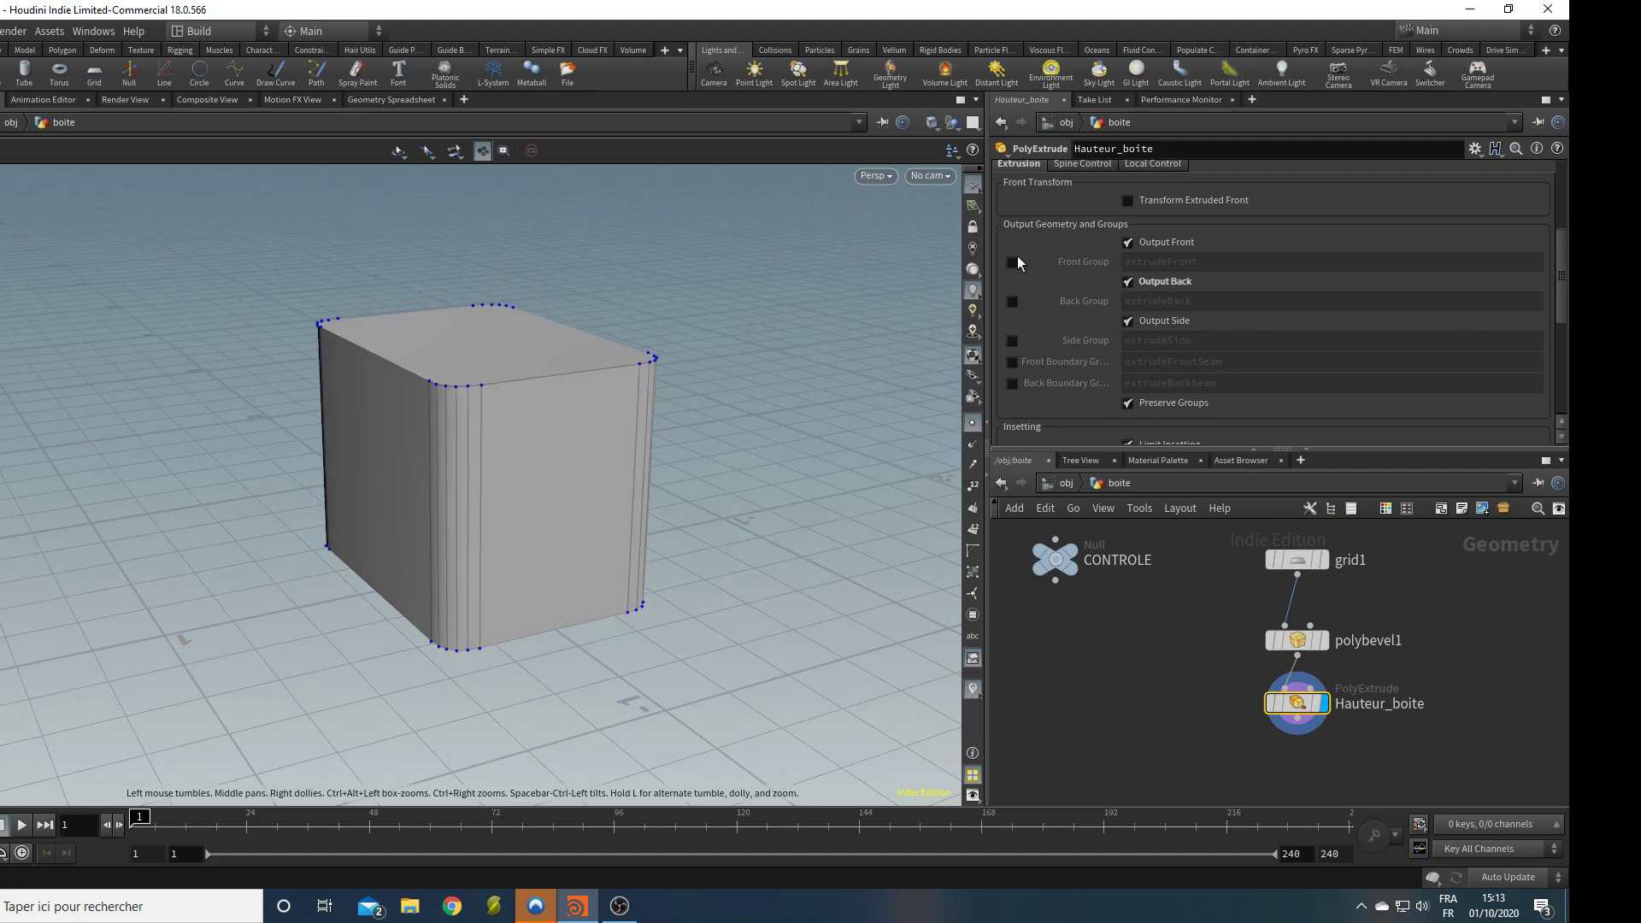
# Enable Hauteur_boite's front group and name it couvercle.
pyautogui.click(1013, 261)
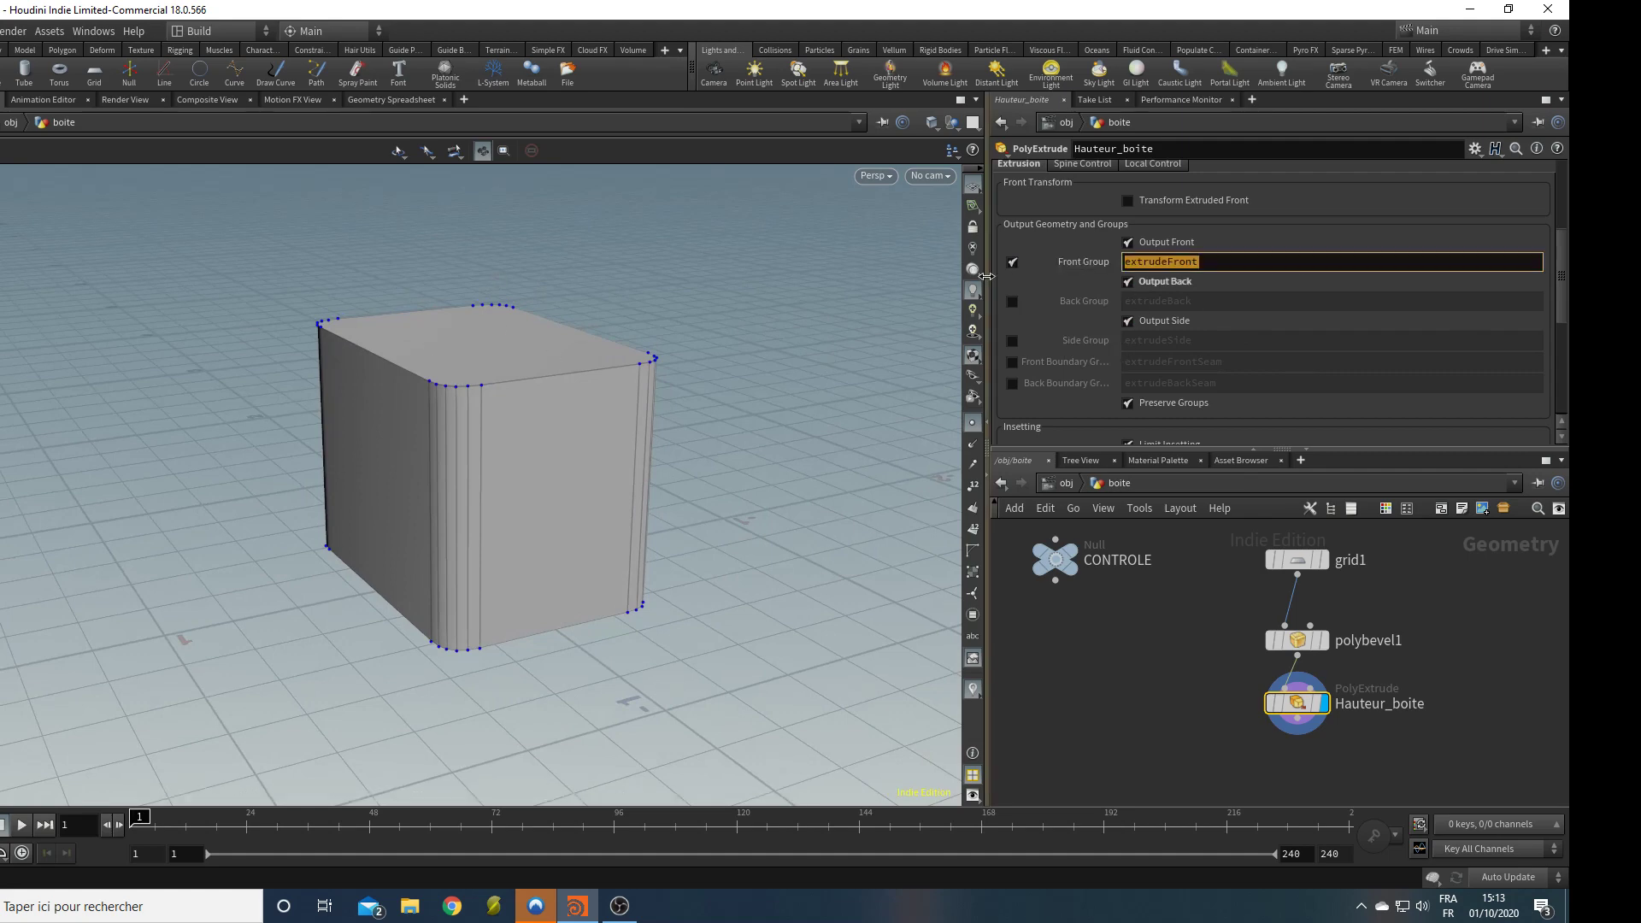
pyautogui.write('couverc')
pyautogui.press('Return')
pyautogui.moveTo(617, 351); pyautogui.dragTo(380, 430)
pyautogui.scroll(-2, 501, 403)
# Add a Blast node after Hauteur_boite and set its group to couvercle.
pyautogui.moveTo(1400, 757); pyautogui.dragTo(1293, 600, button='middle')
pyautogui.press('Tab')
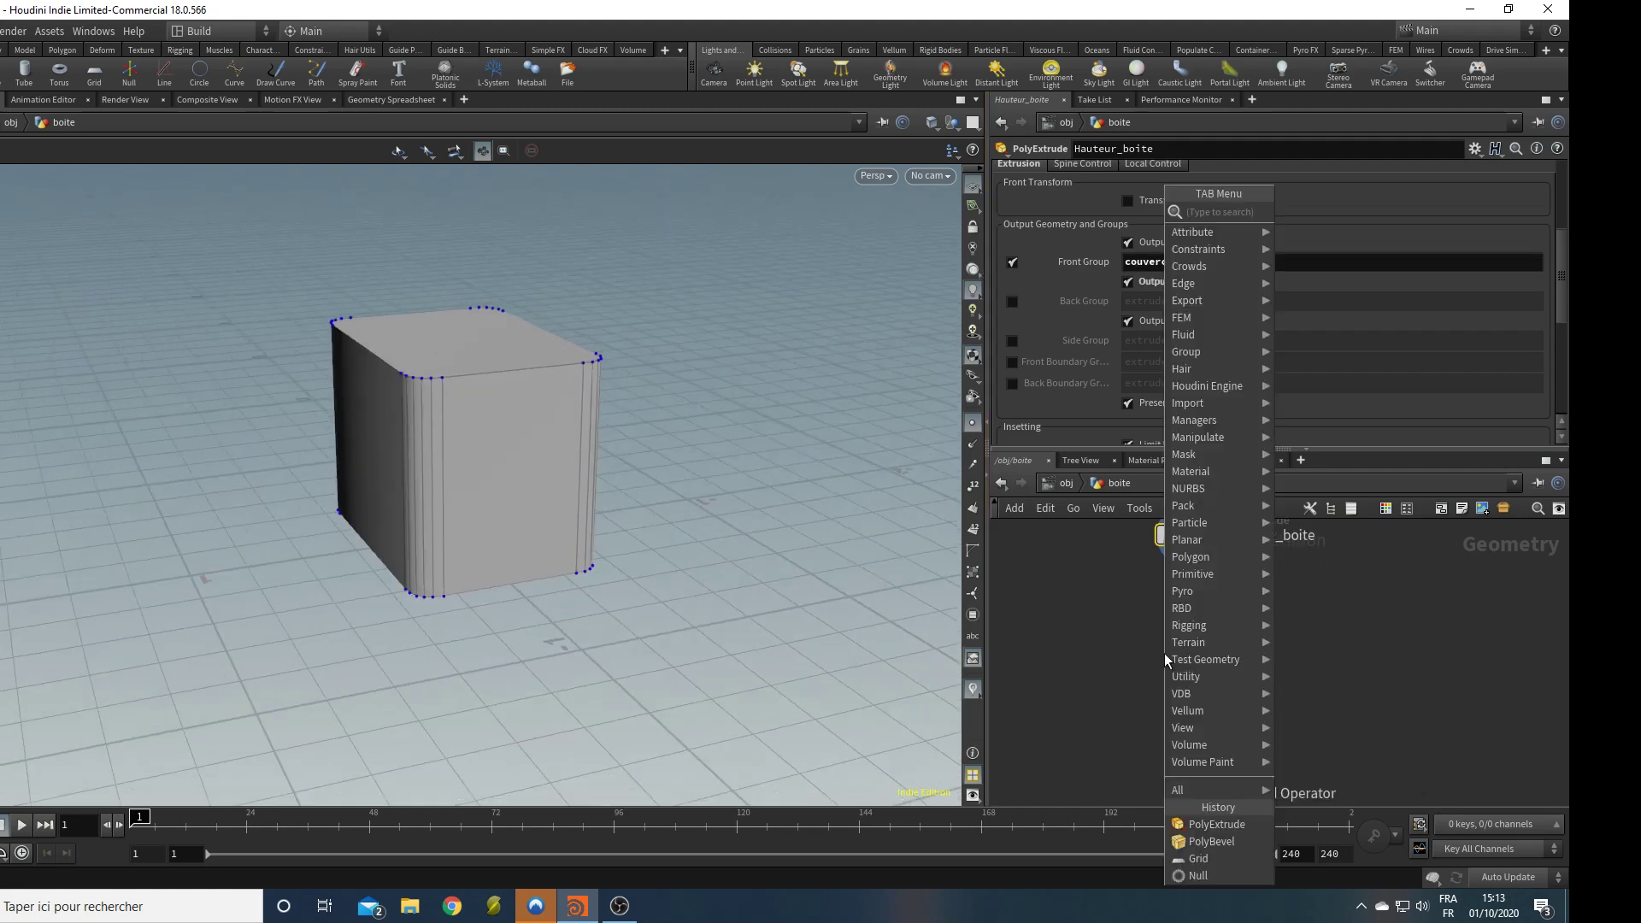
pyautogui.write('blast')
pyautogui.press('Return')
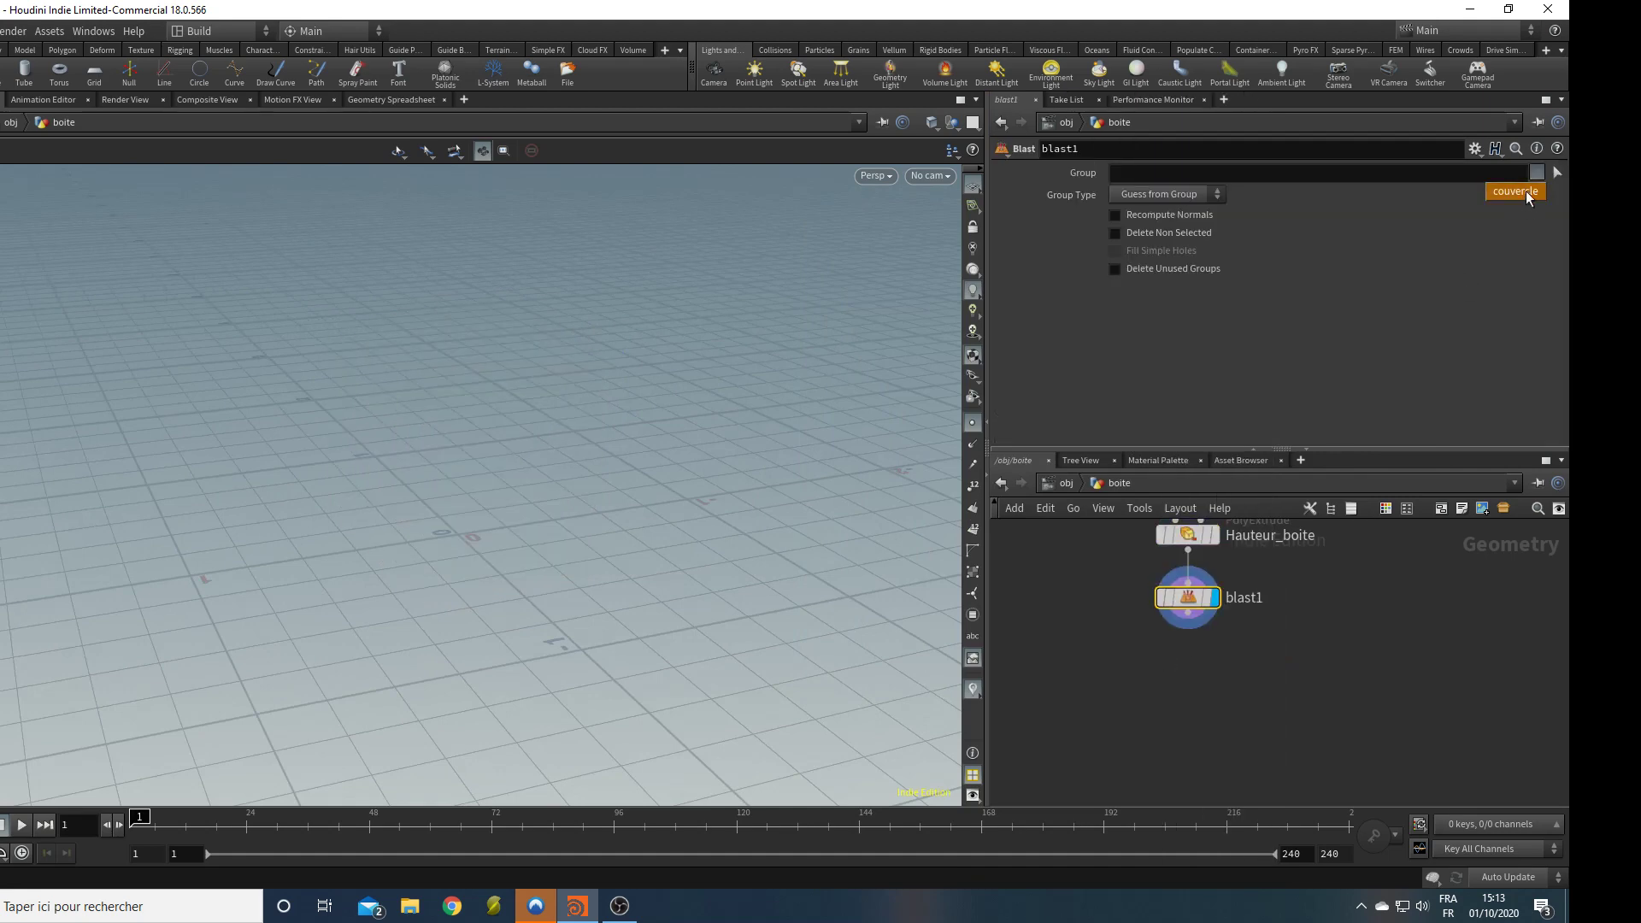
pyautogui.click(1526, 192)
# Isolate the couvercle face with Delete Non Selected, switch that option back off, and inspect the open box.
pyautogui.click(1187, 236)
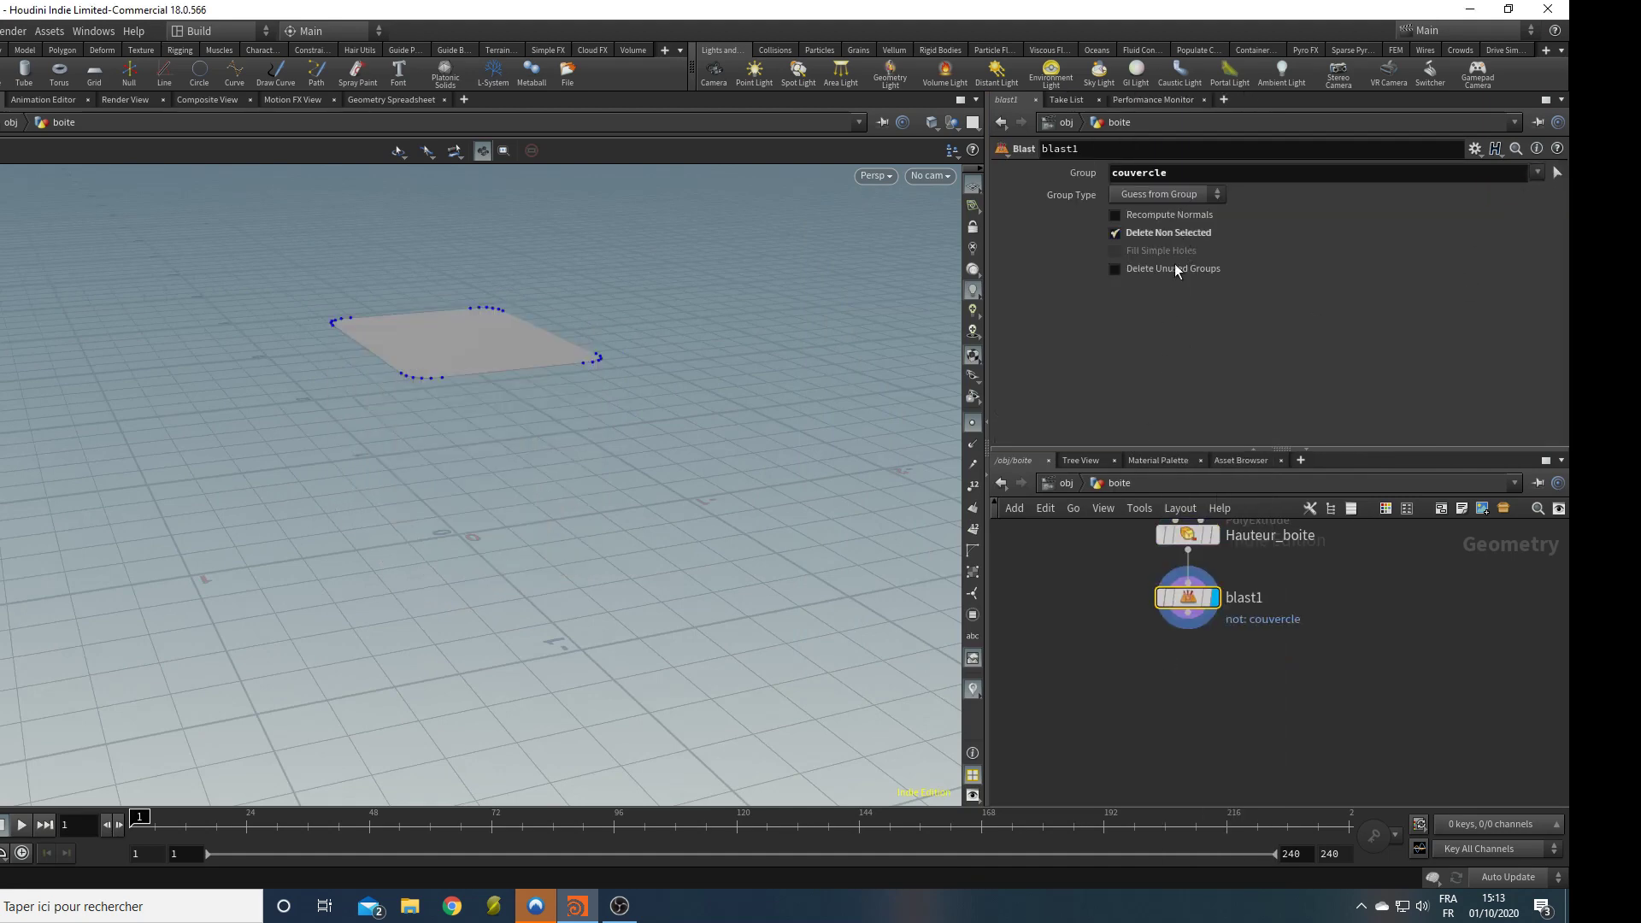
pyautogui.click(1168, 234)
pyautogui.moveTo(391, 335); pyautogui.dragTo(387, 421)
pyautogui.moveTo(387, 421); pyautogui.dragTo(285, 480, button='middle')
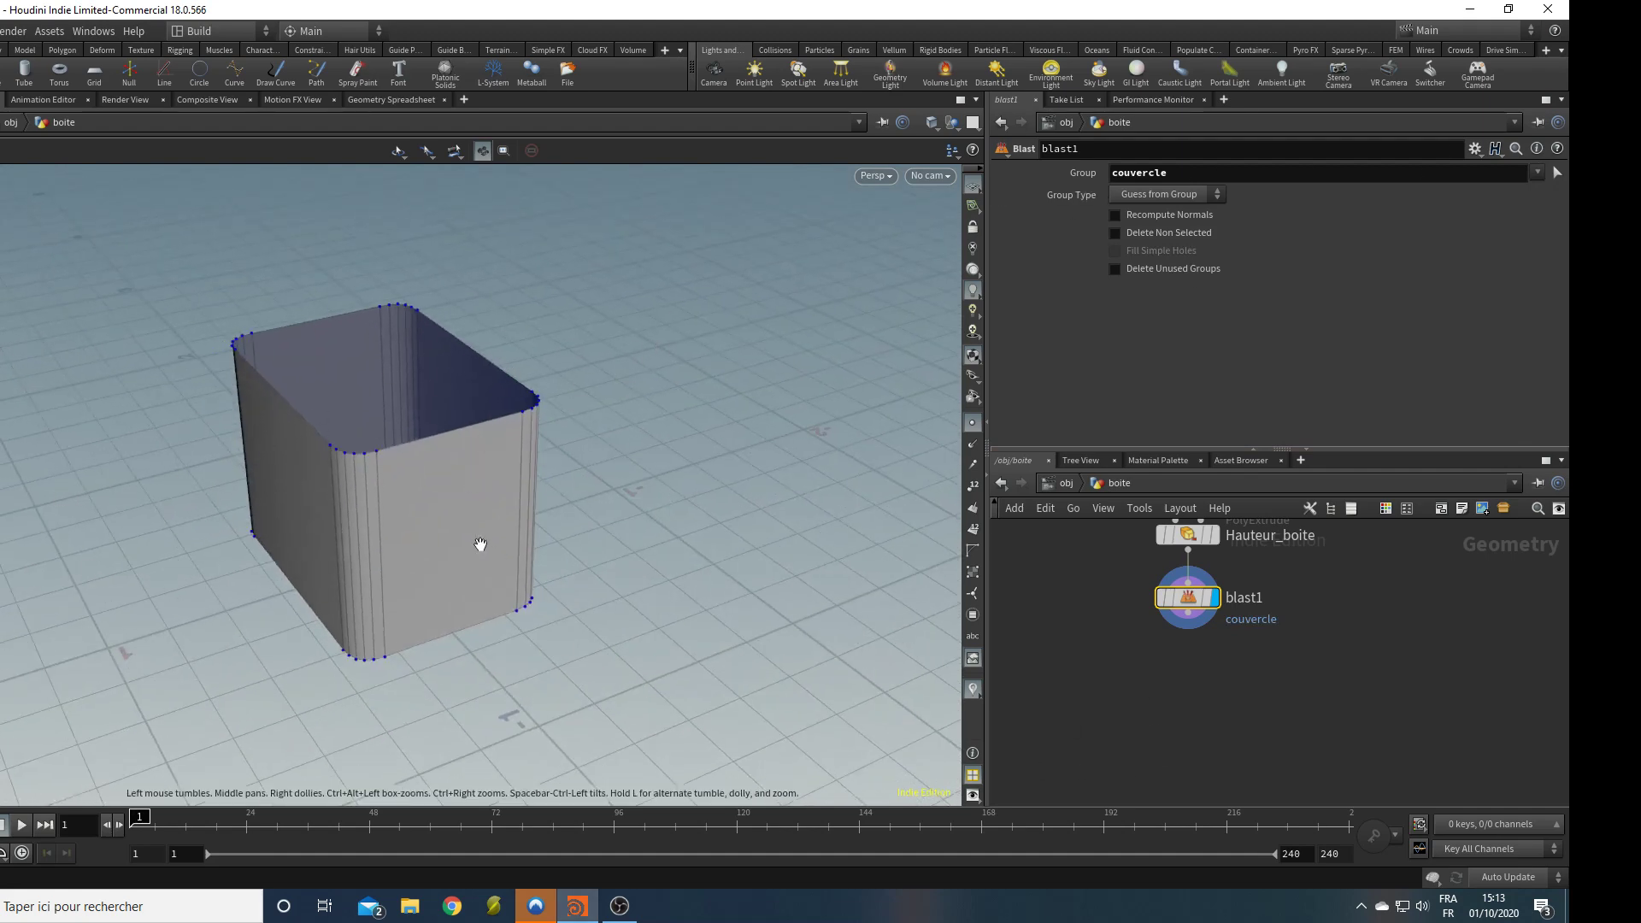
pyautogui.moveTo(476, 542); pyautogui.dragTo(461, 516)
# Add a second PolyExtrude node fed from blast1 and rename it epaisseur_boite.
pyautogui.click(1189, 613)
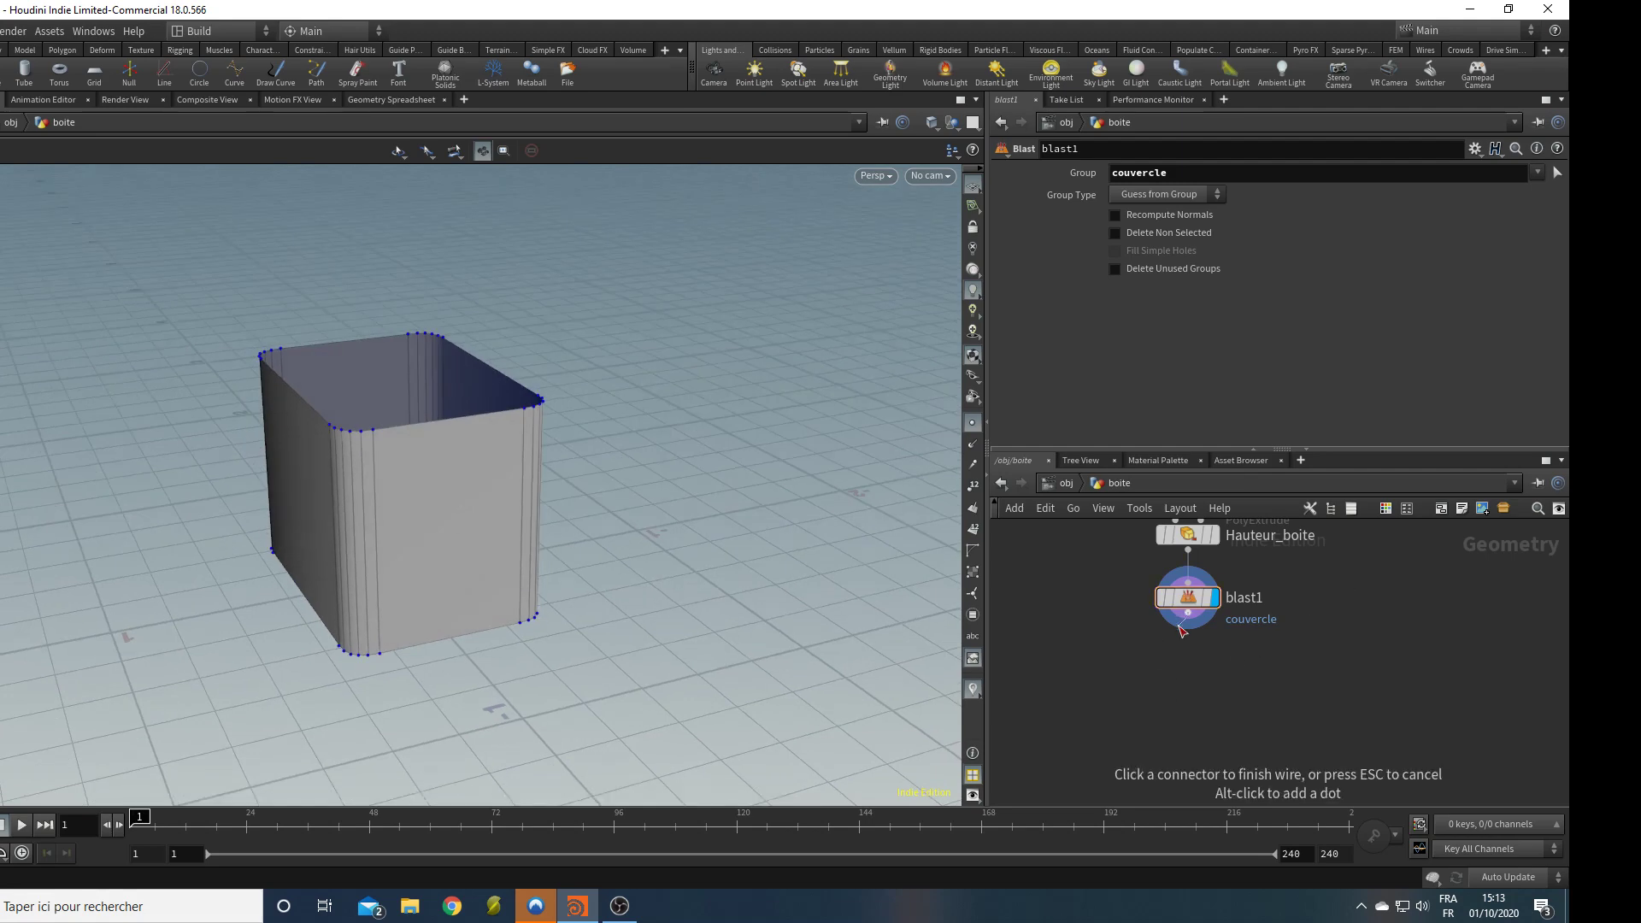
pyautogui.press('Tab')
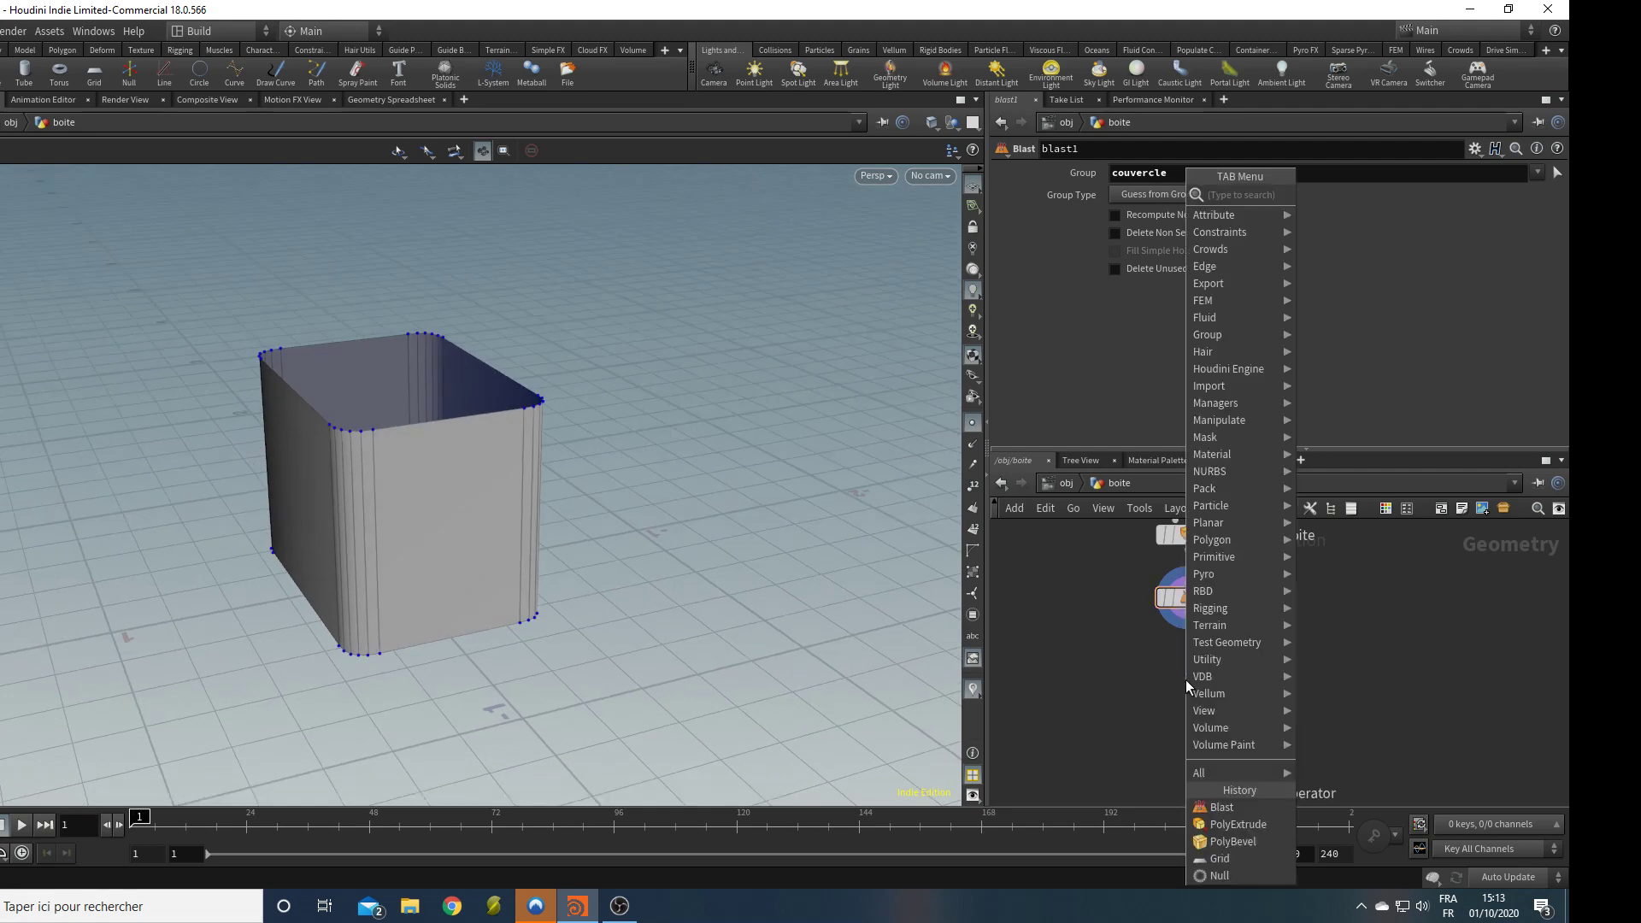
pyautogui.write('polyex')
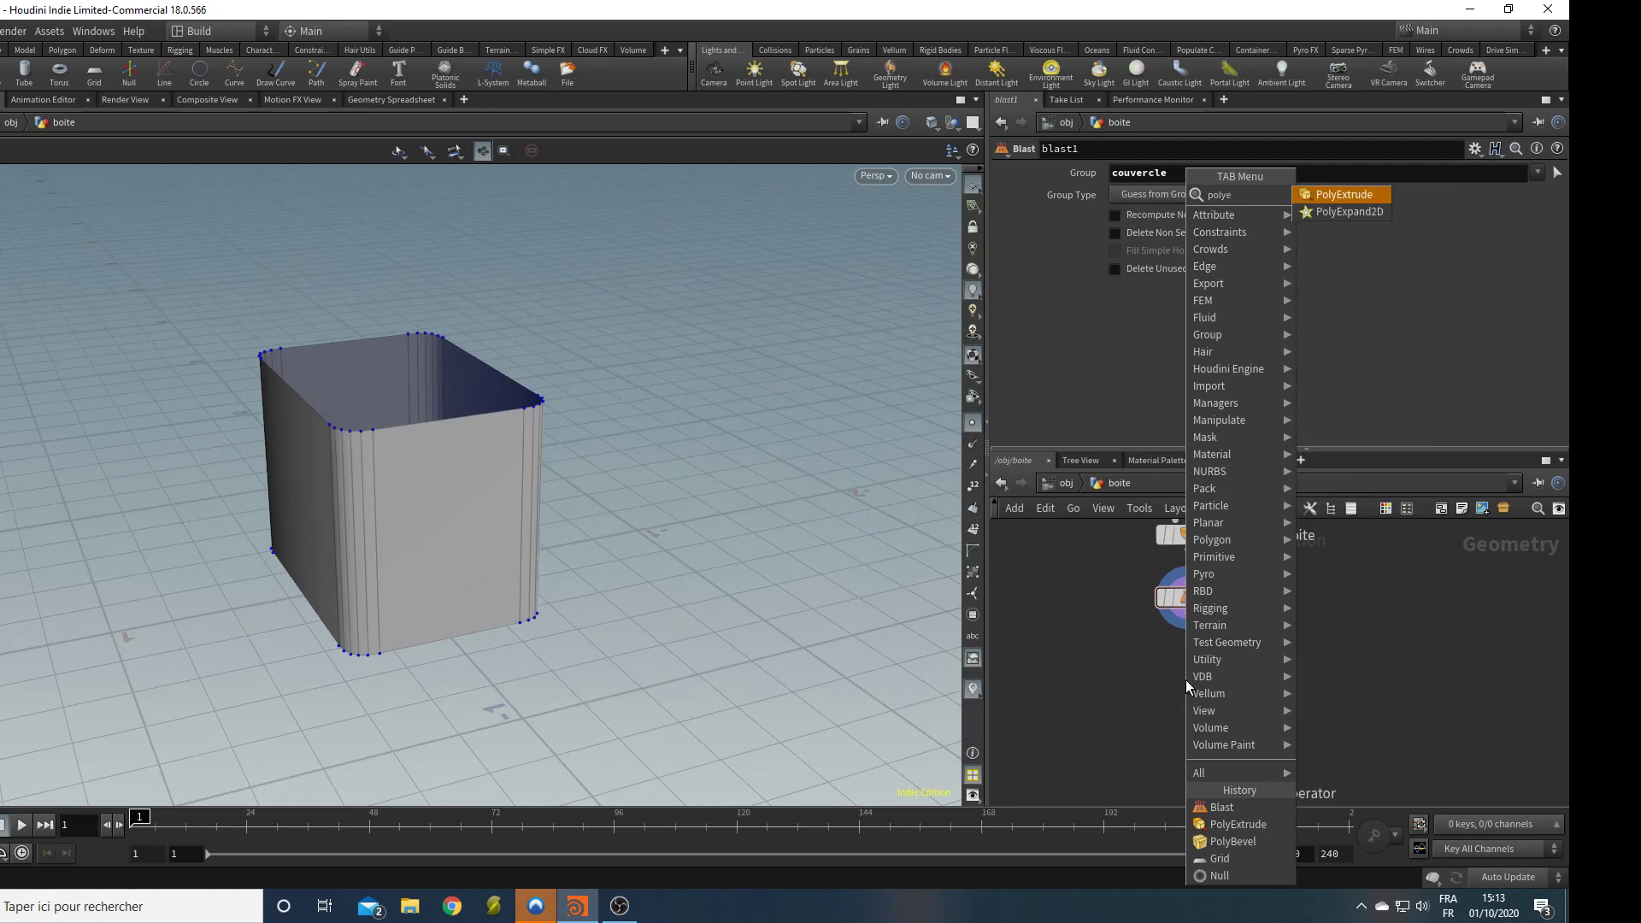
pyautogui.press('Return')
pyautogui.click(1187, 680)
pyautogui.doubleClick(1260, 680)
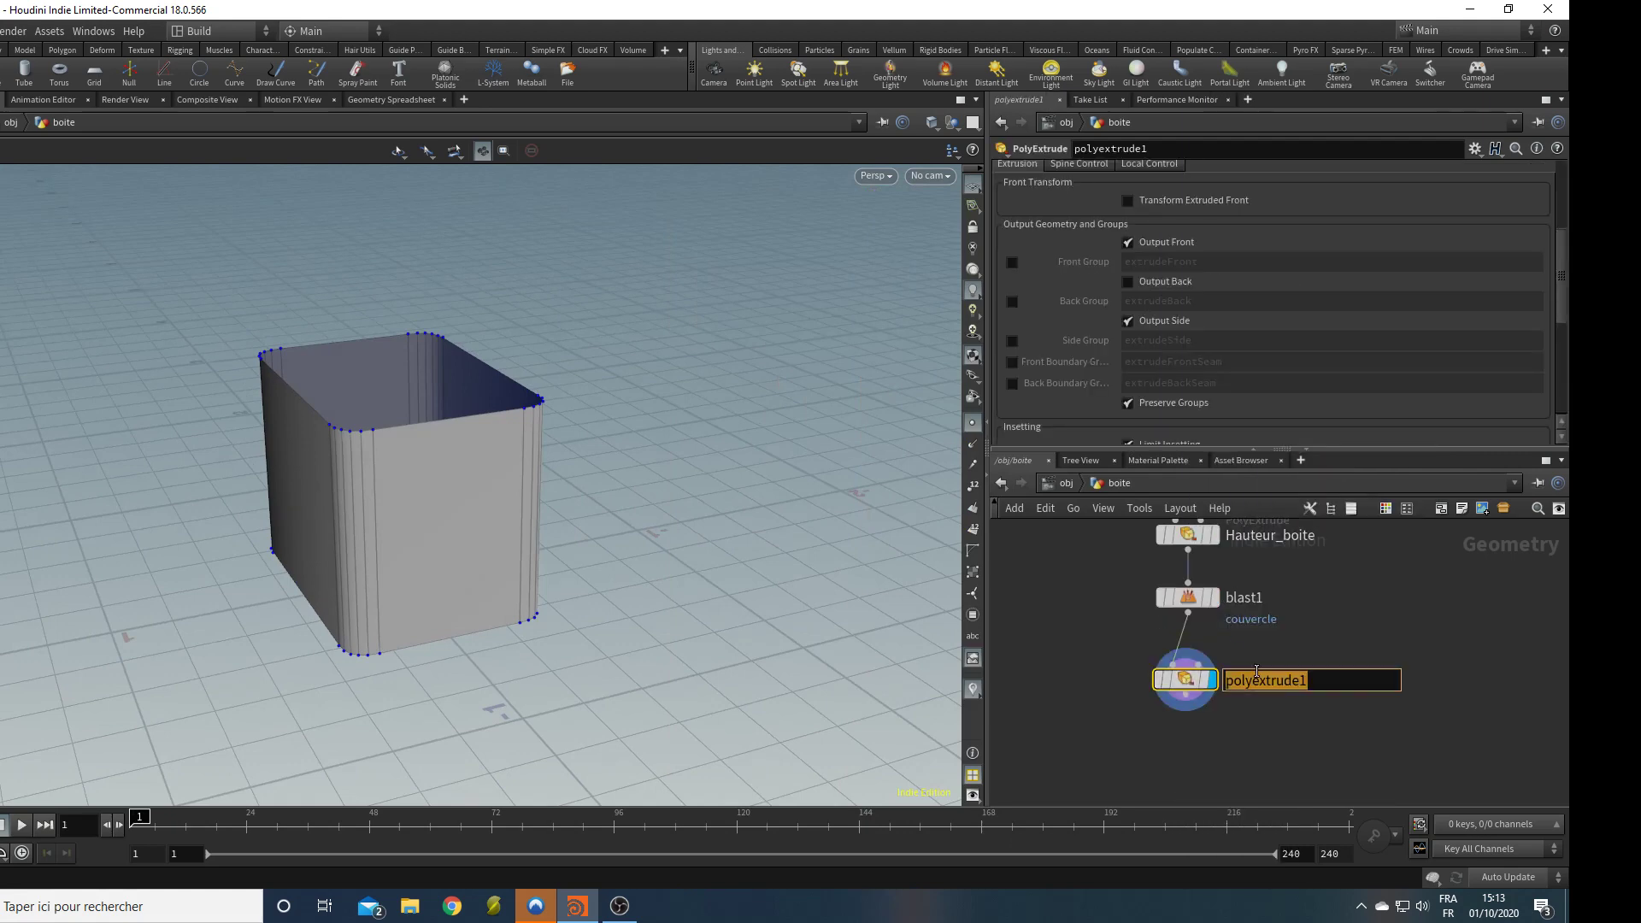
pyautogui.write('epaisseur')
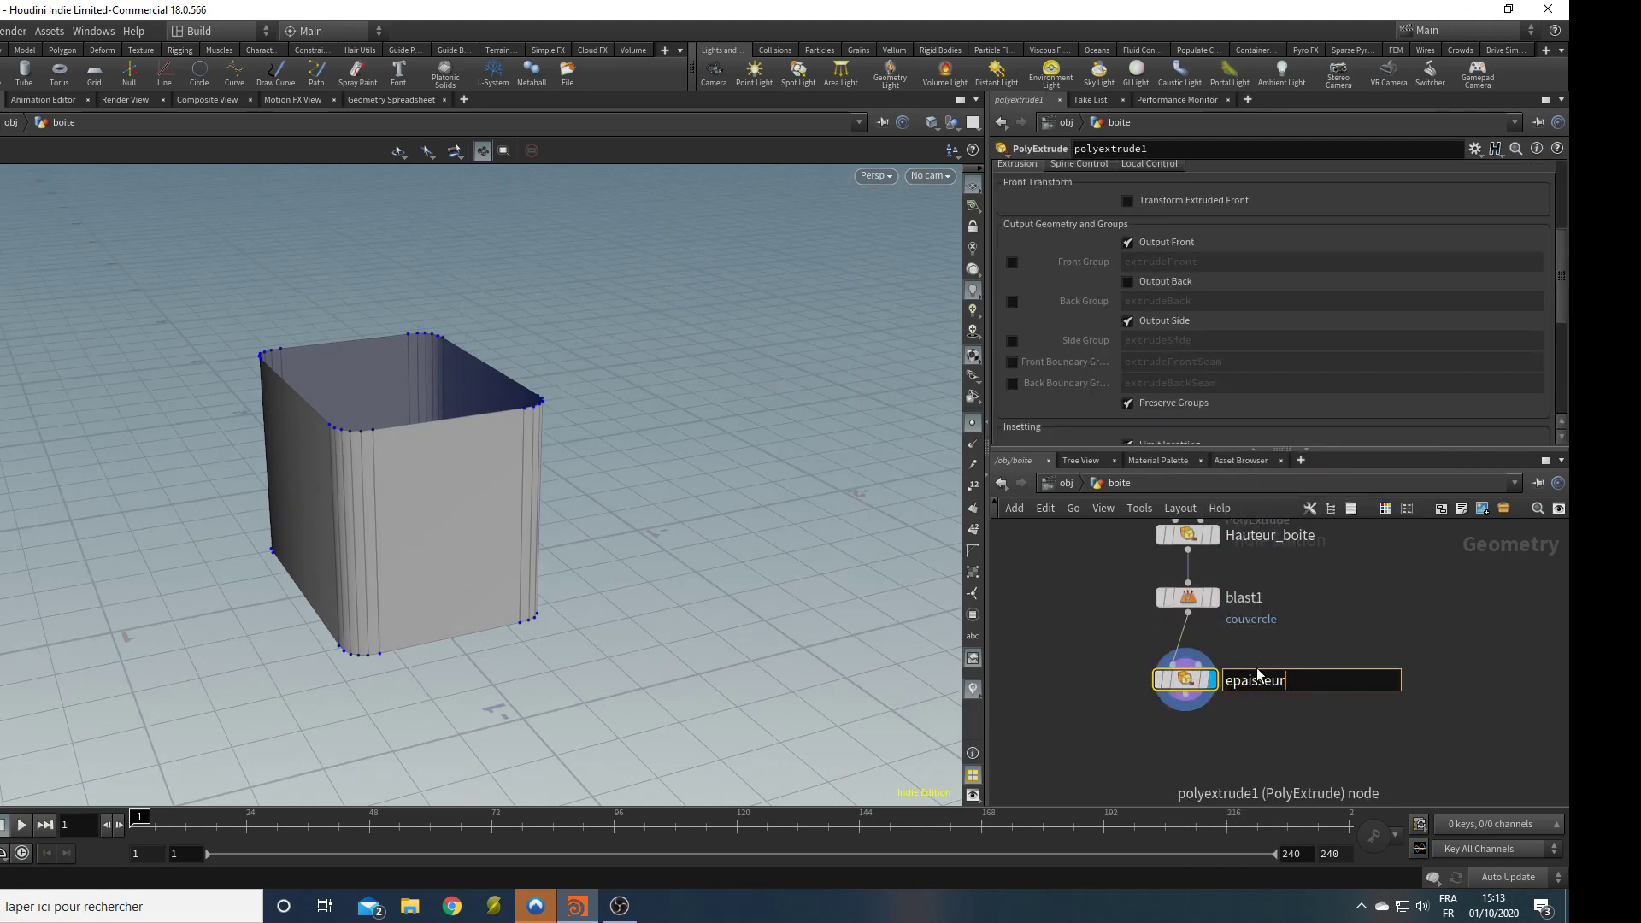
pyautogui.write('_boite')
pyautogui.press('Return')
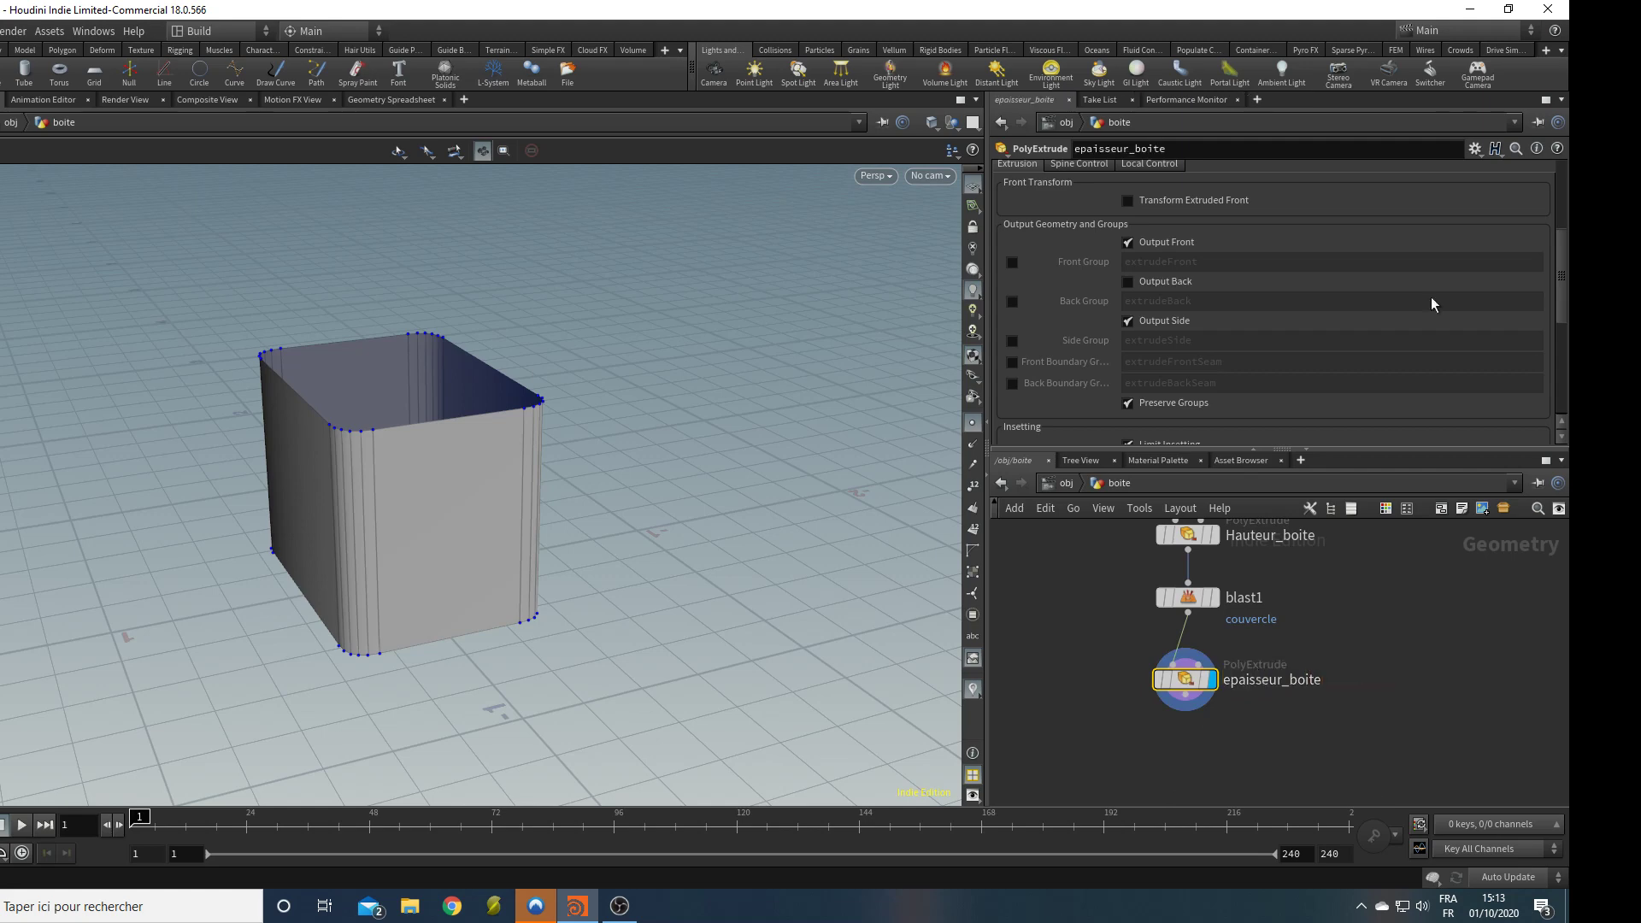
# Link epaisseur_boite's distance to the thickness parameter with ch("../CONTROLE/epaisseur") and inspect the box from several sides.
pyautogui.scroll(5, 1433, 304)
pyautogui.click(1169, 265)
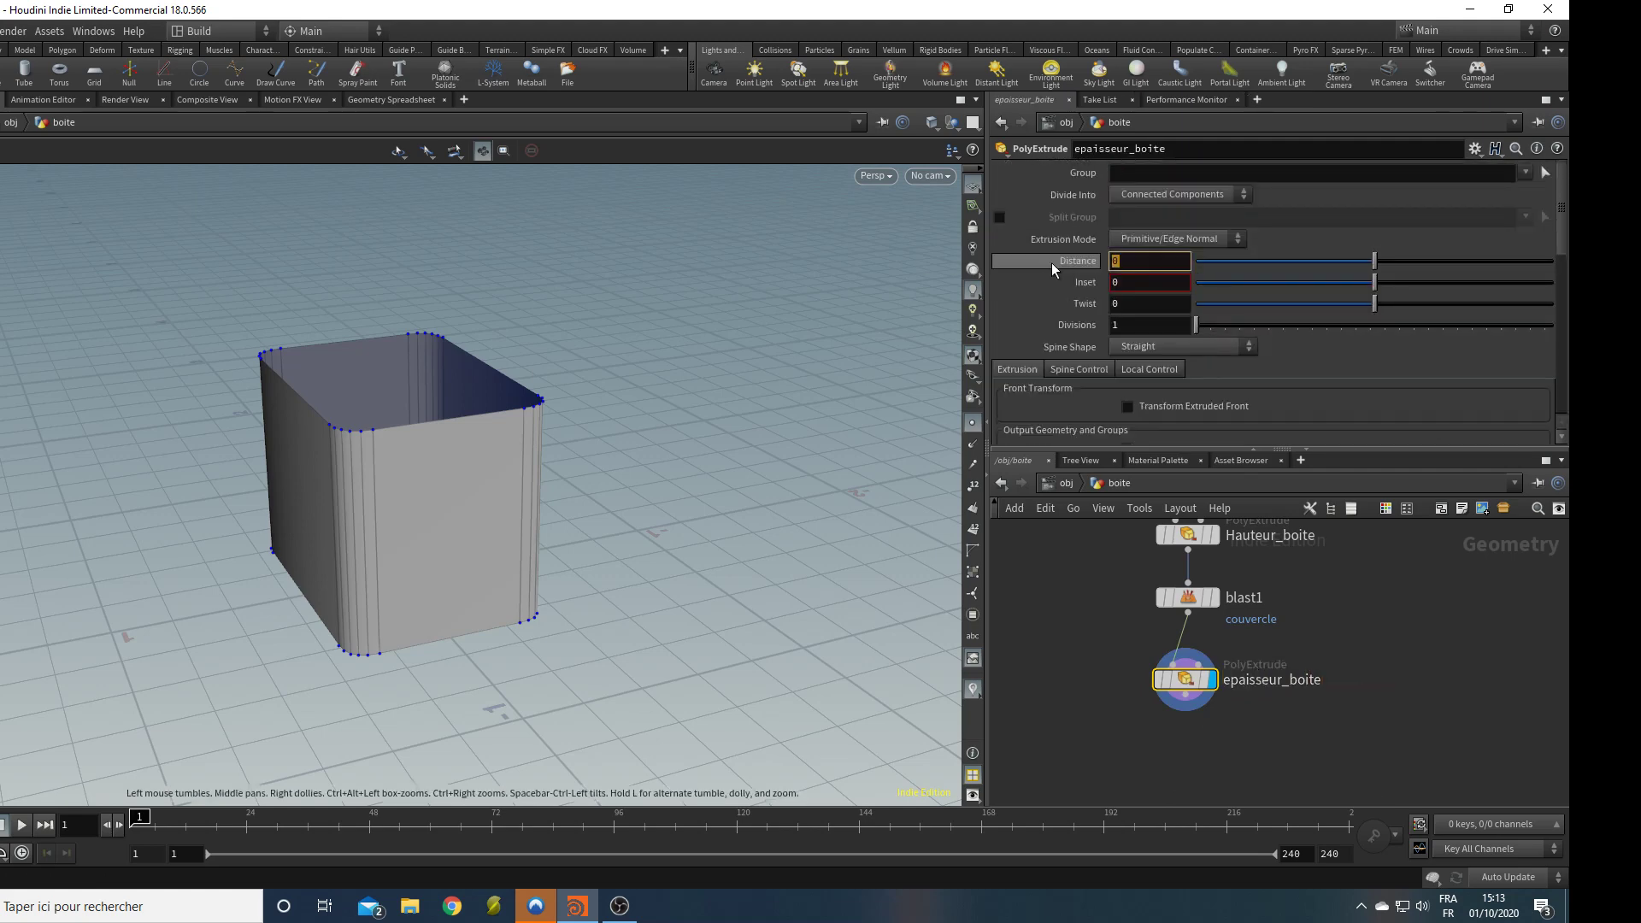
pyautogui.write('ch(')
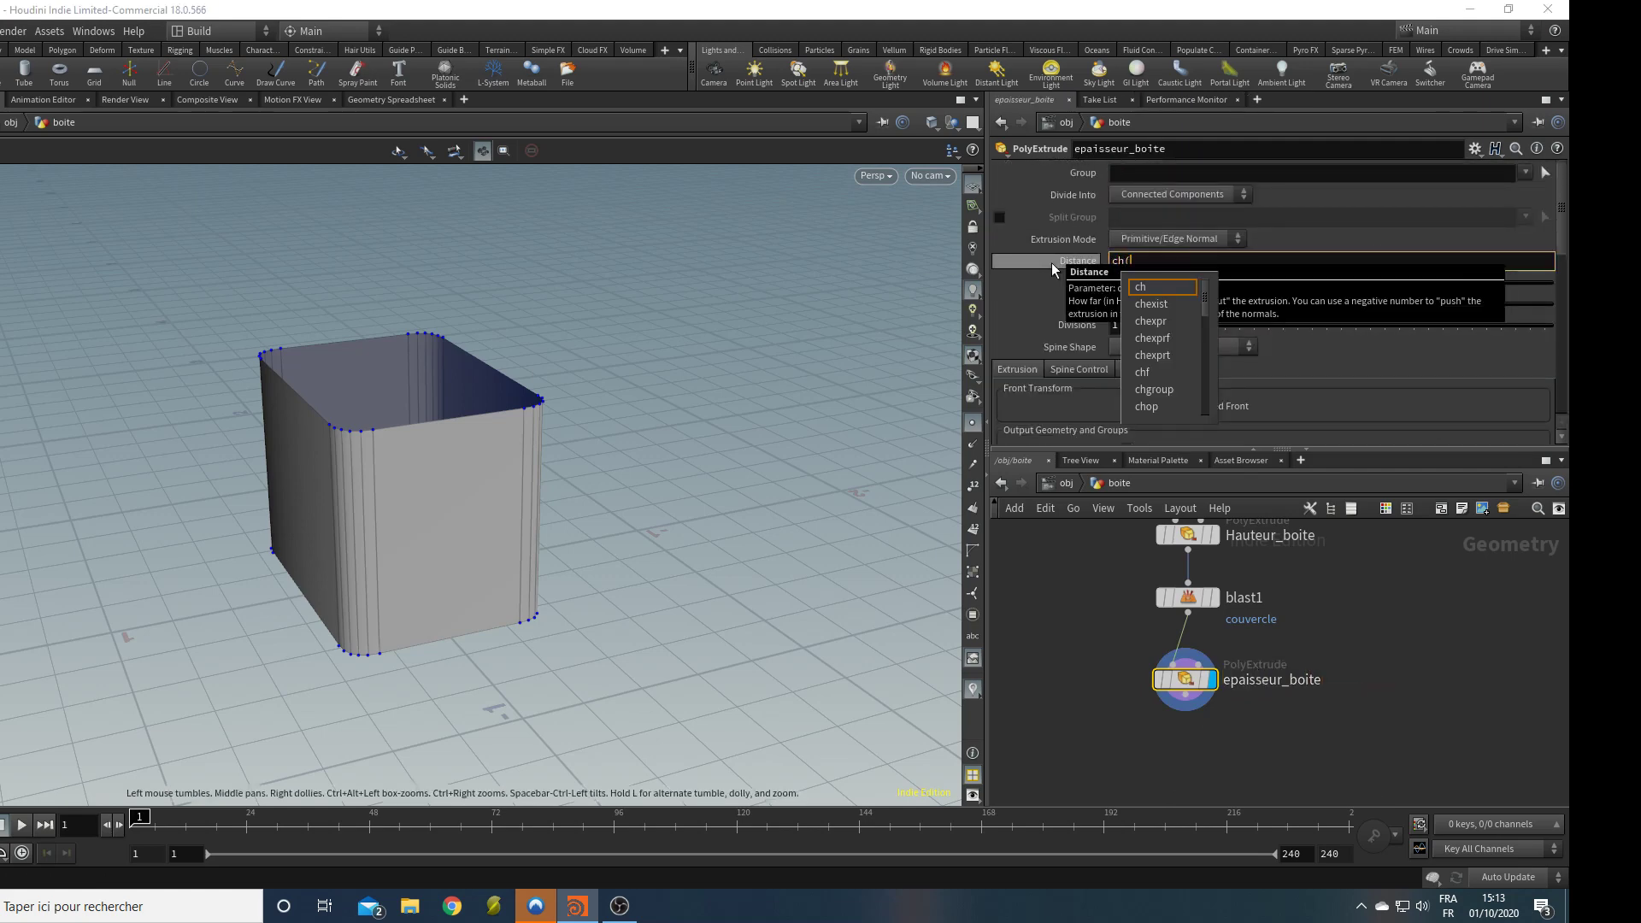
pyautogui.write('".')
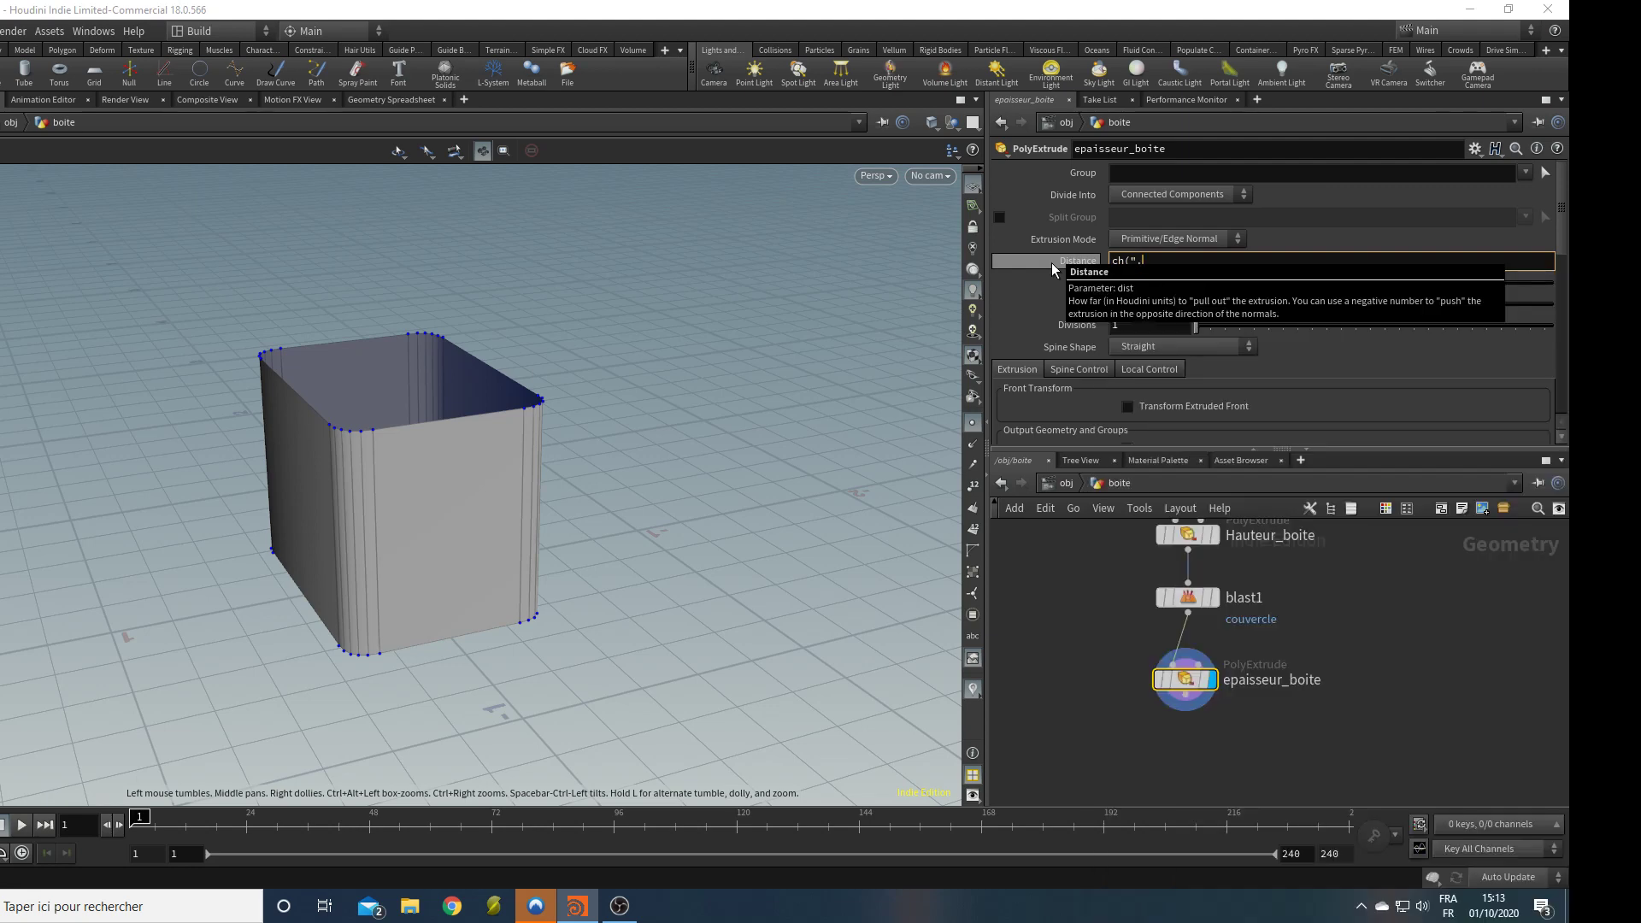
pyautogui.write('./')
pyautogui.press('Tab')
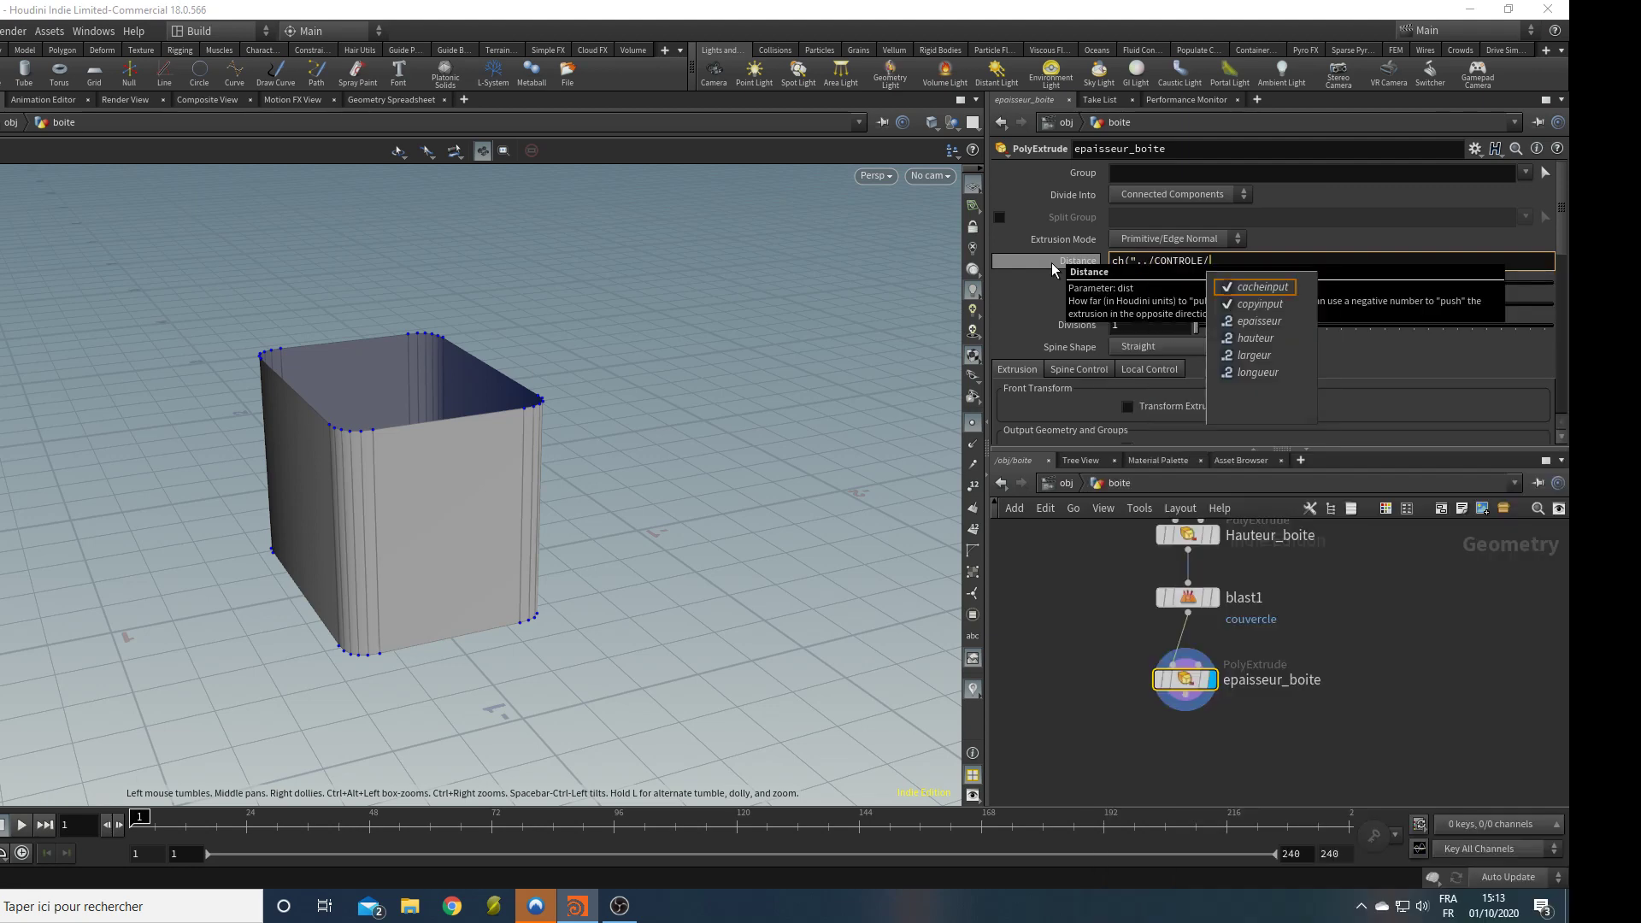
pyautogui.press('Down')
pyautogui.press('Down')
pyautogui.press('Down')
pyautogui.press('Tab')
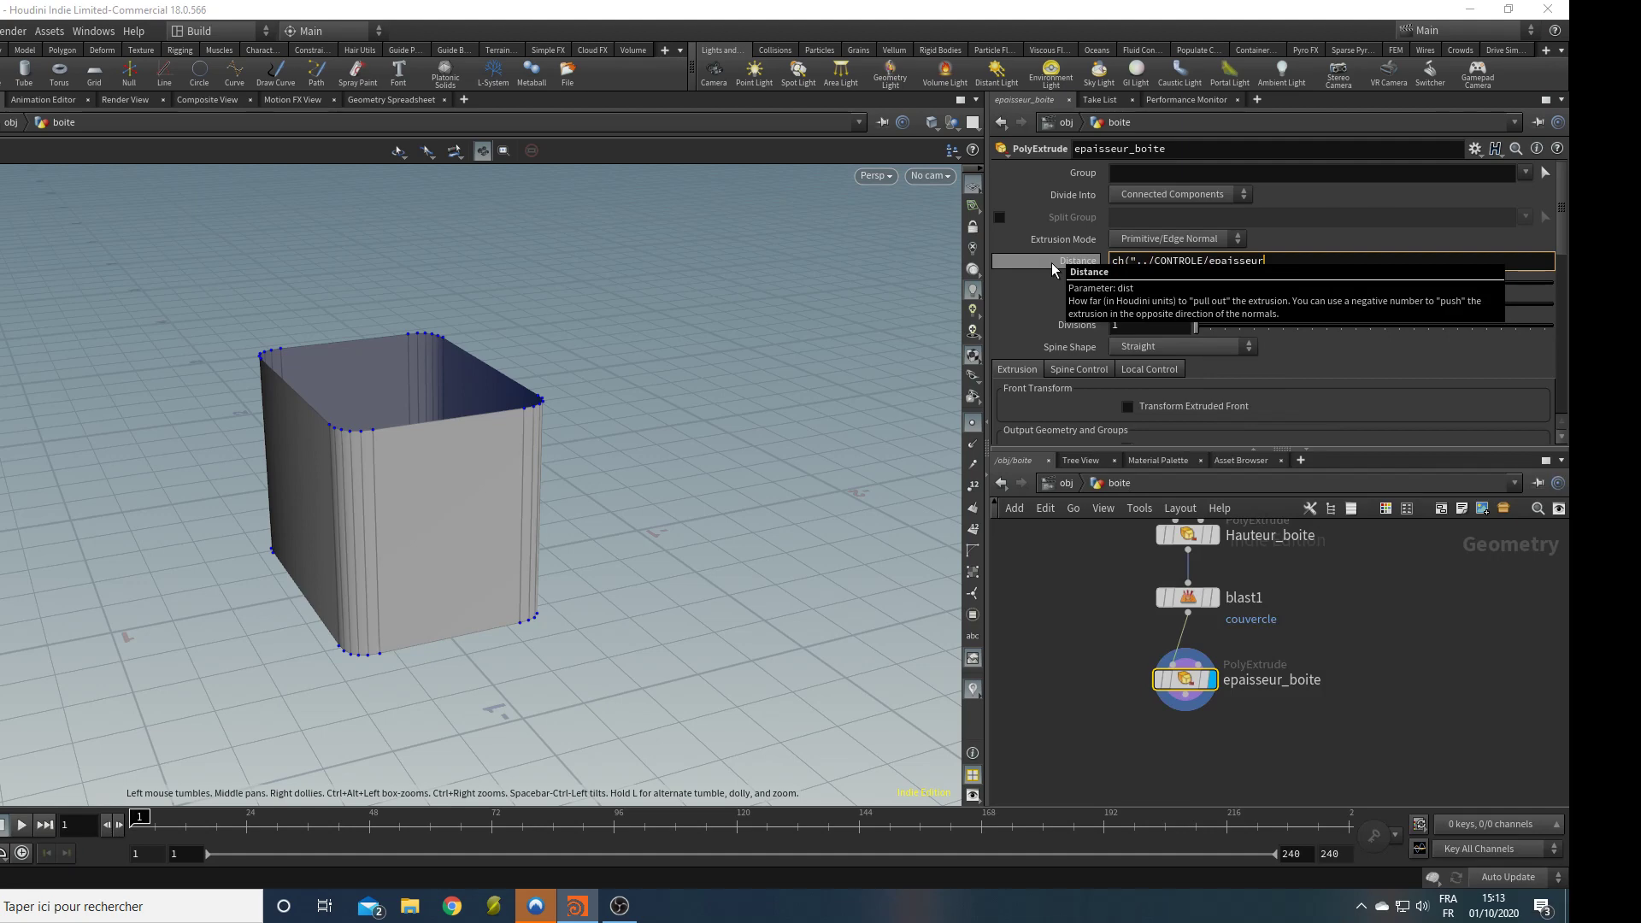
pyautogui.write('"')
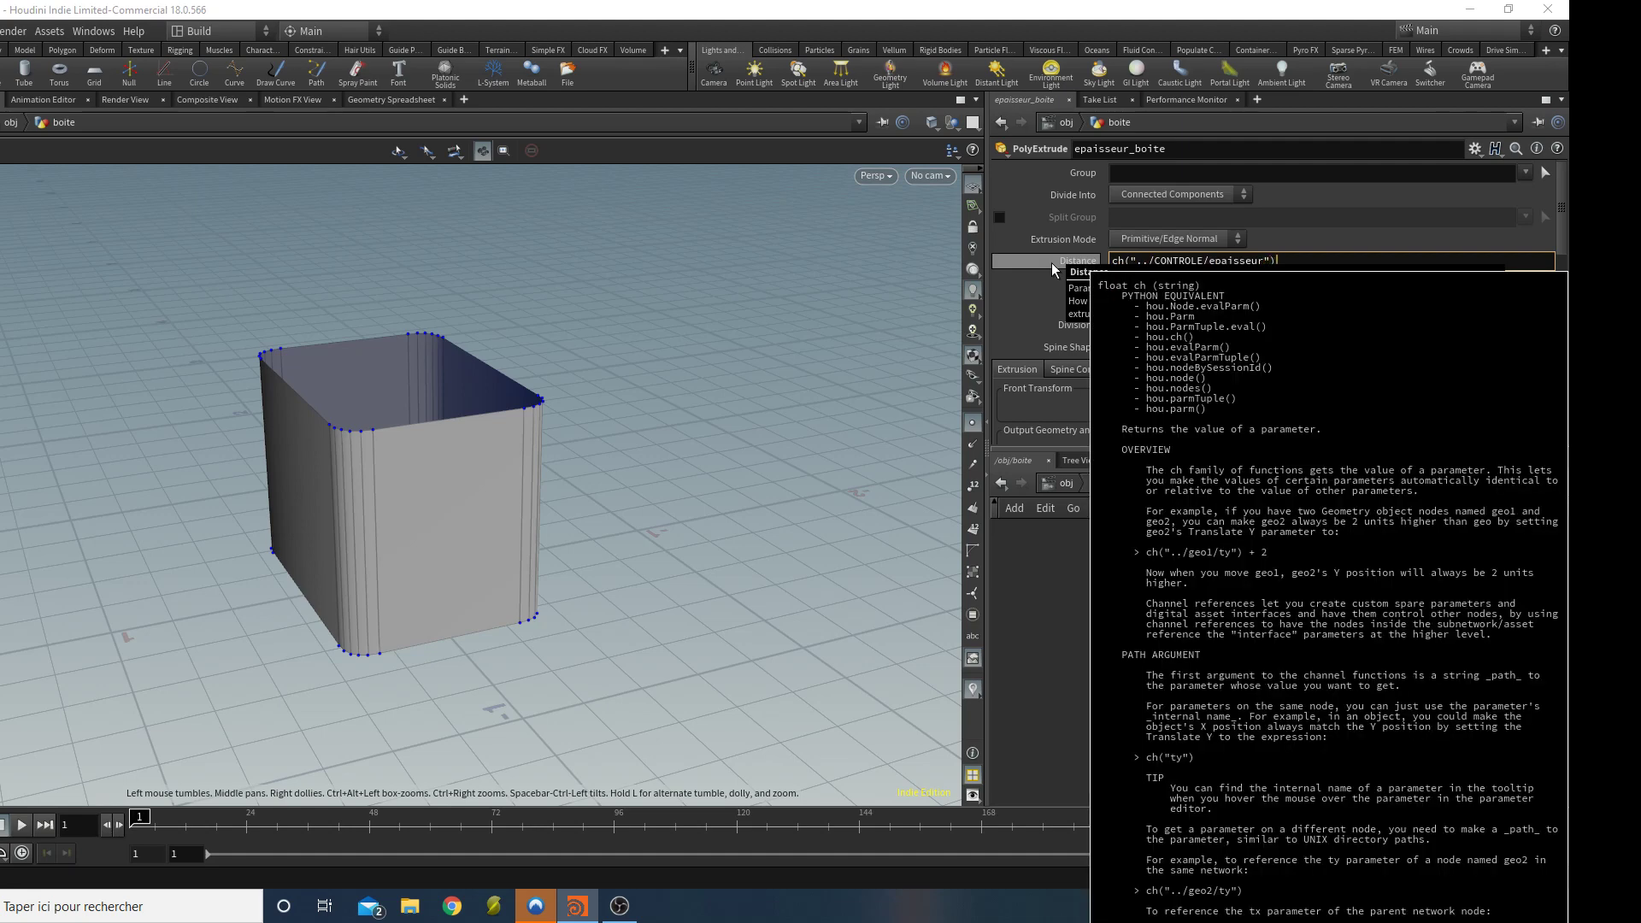
pyautogui.press('Return')
pyautogui.click(1054, 269)
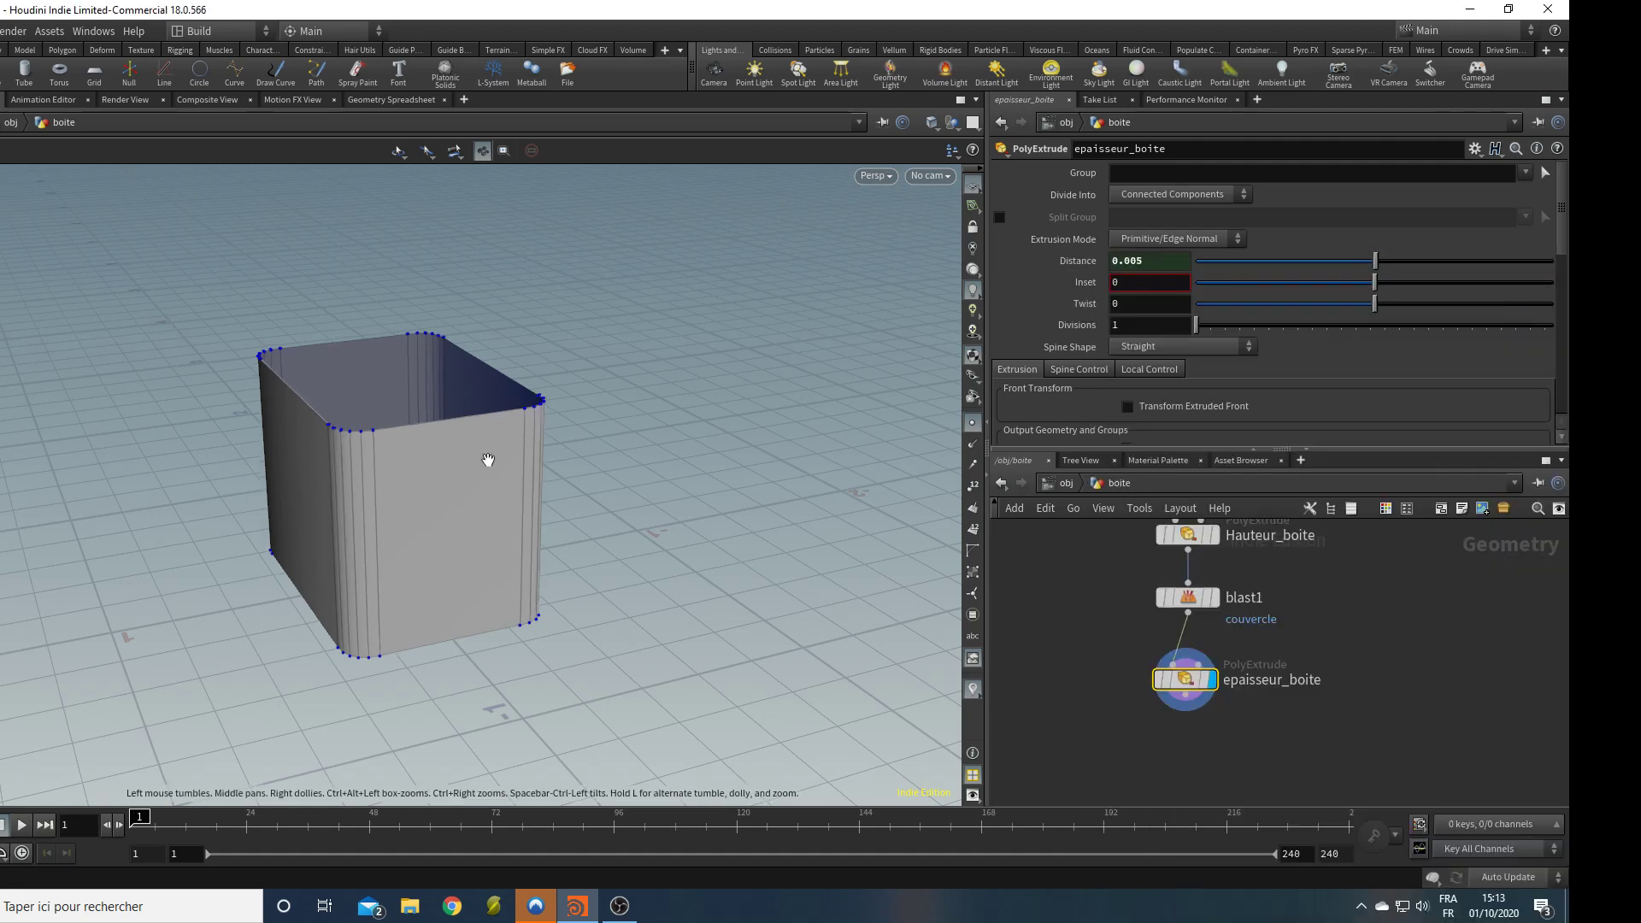
pyautogui.moveTo(487, 462); pyautogui.dragTo(459, 590)
pyautogui.moveTo(449, 487); pyautogui.dragTo(436, 637, button='middle')
pyautogui.moveTo(436, 638); pyautogui.dragTo(618, 637, button='right')
pyautogui.moveTo(618, 636); pyautogui.dragTo(551, 697)
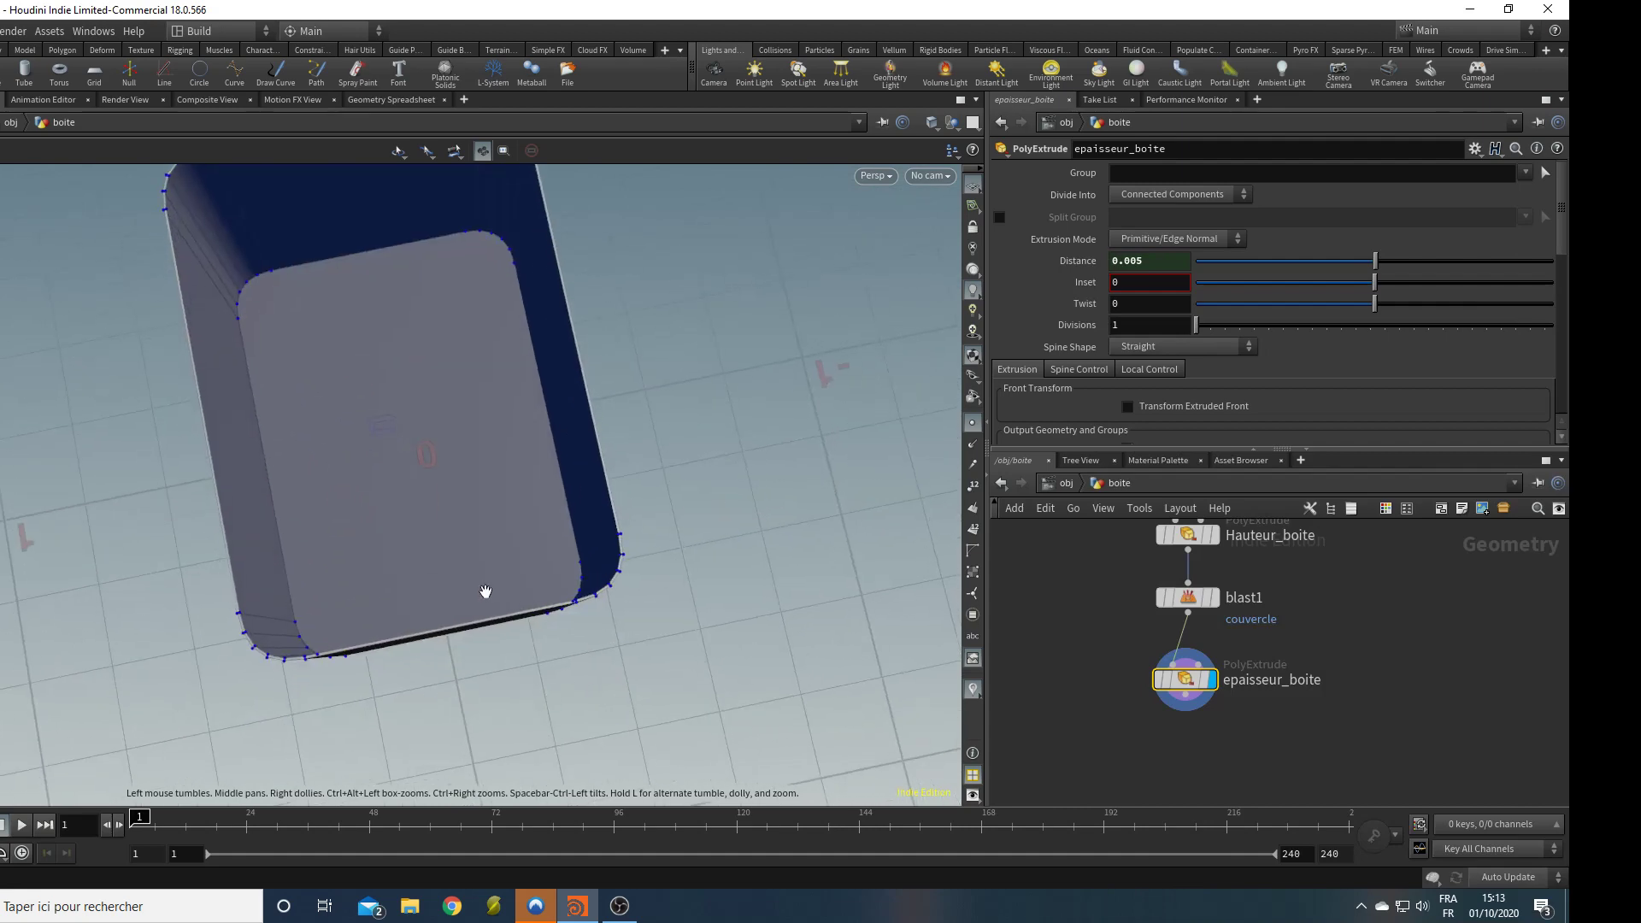
# Insert a Reverse node between blast1 and epaisseur_boite to flip the box's face normals.
pyautogui.moveTo(359, 568); pyautogui.dragTo(359, 471)
pyautogui.press('h')
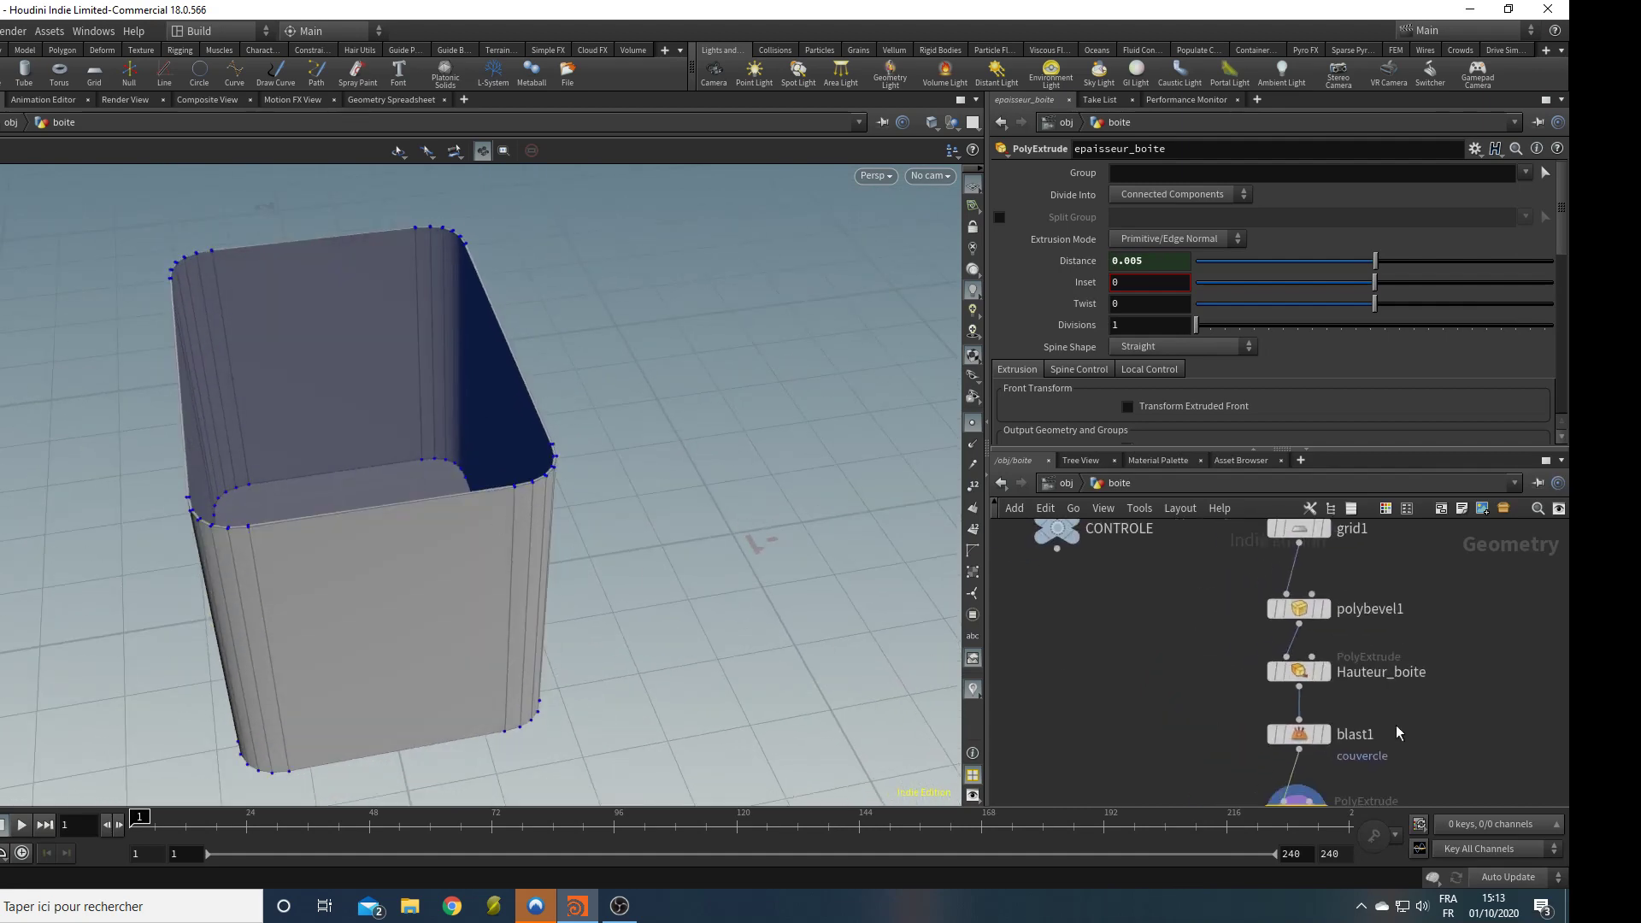
pyautogui.click(1161, 582)
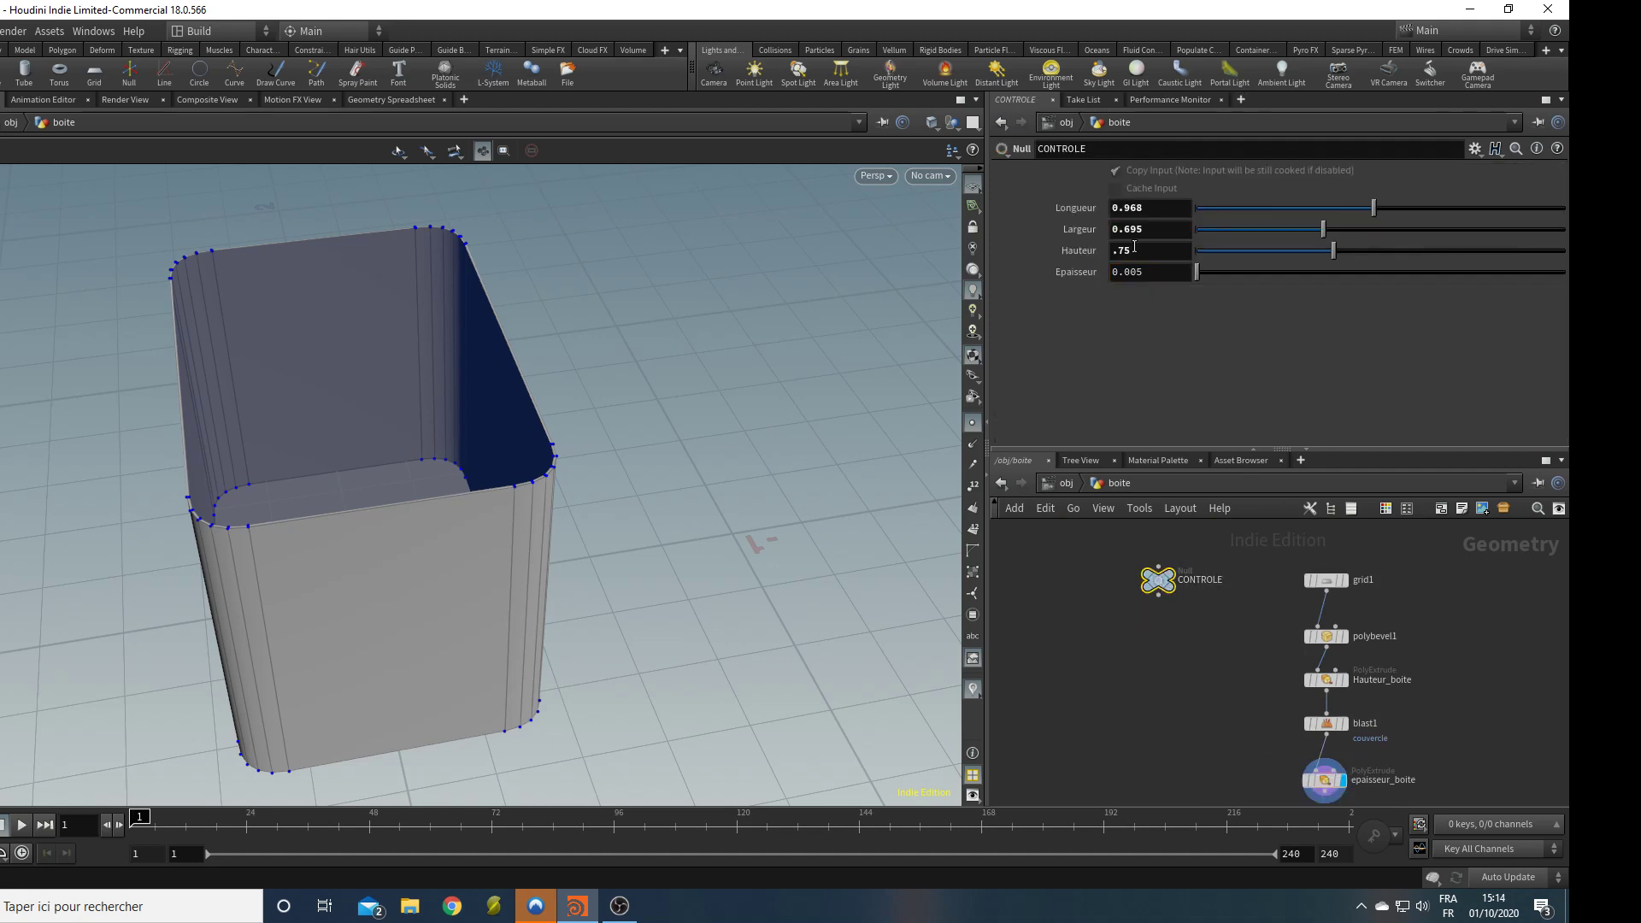
pyautogui.moveTo(578, 395)
pyautogui.mouseDown()
pyautogui.moveTo(586, 510)
pyautogui.moveTo(597, 461)
pyautogui.moveTo(562, 419)
pyautogui.mouseUp()
pyautogui.moveTo(1458, 700); pyautogui.dragTo(1430, 644, button='middle')
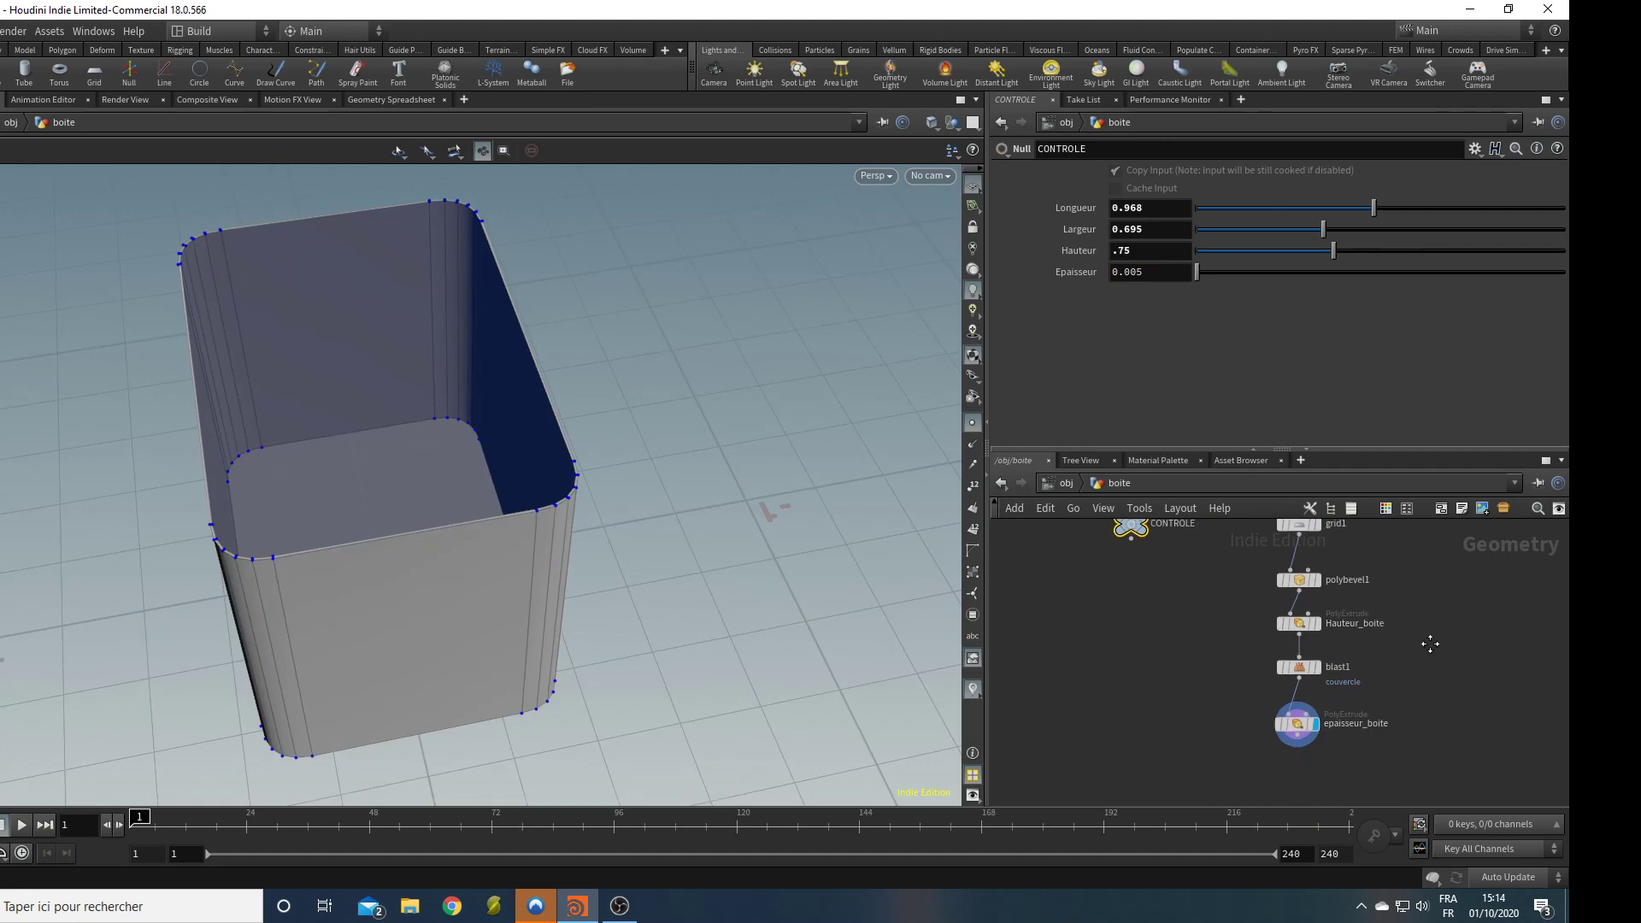
pyautogui.press('Tab')
pyautogui.write('rev')
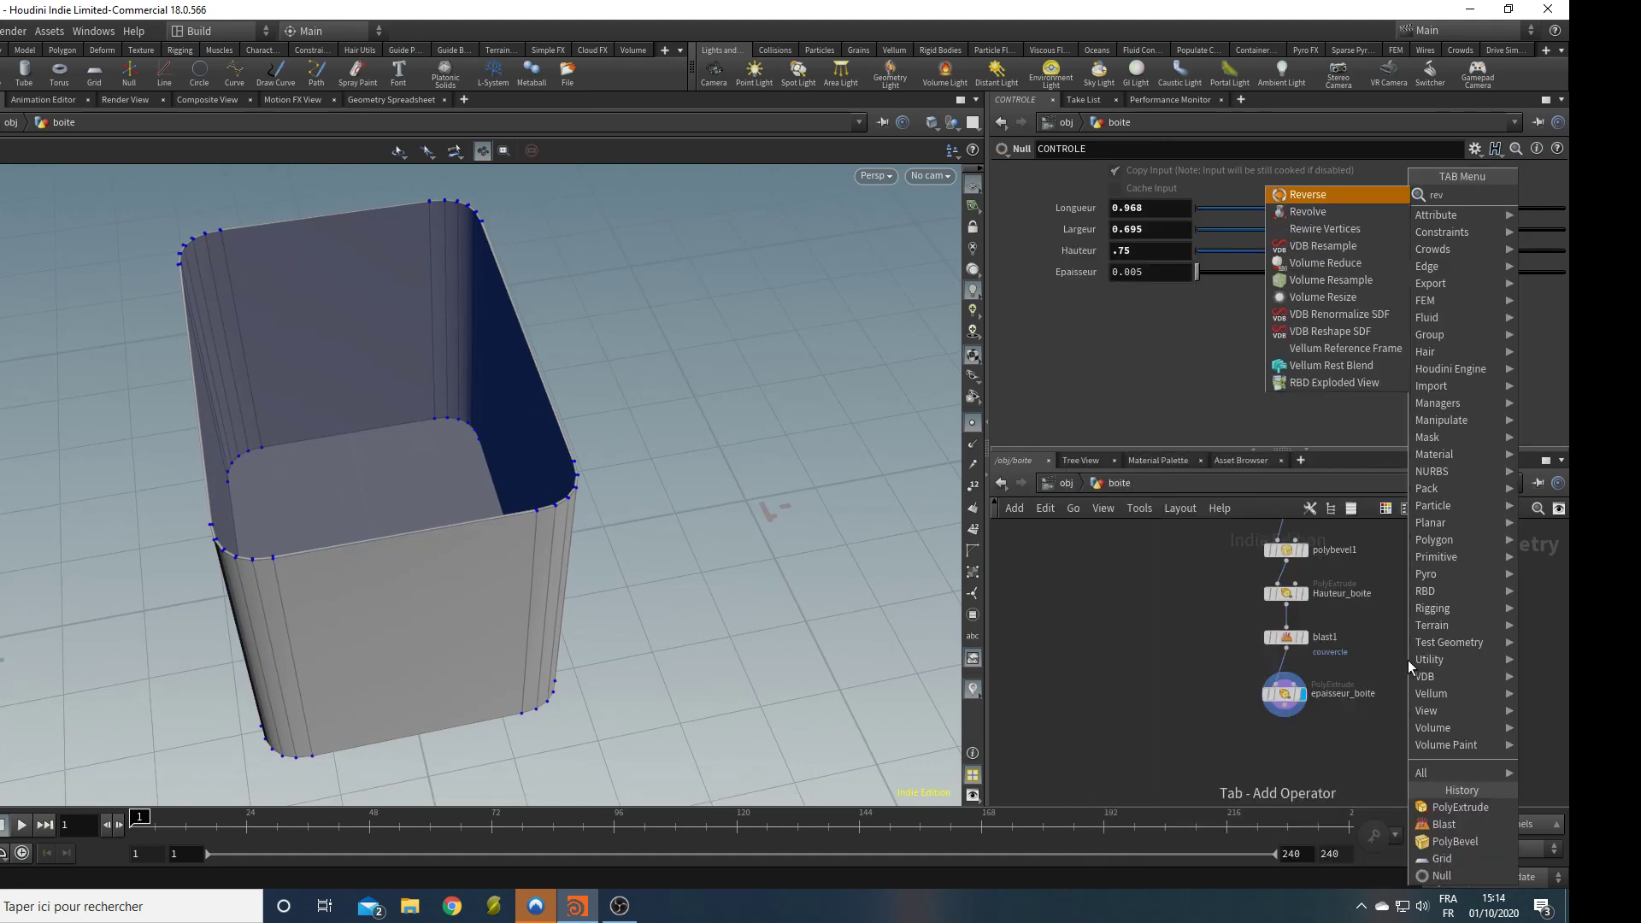
pyautogui.press('Return')
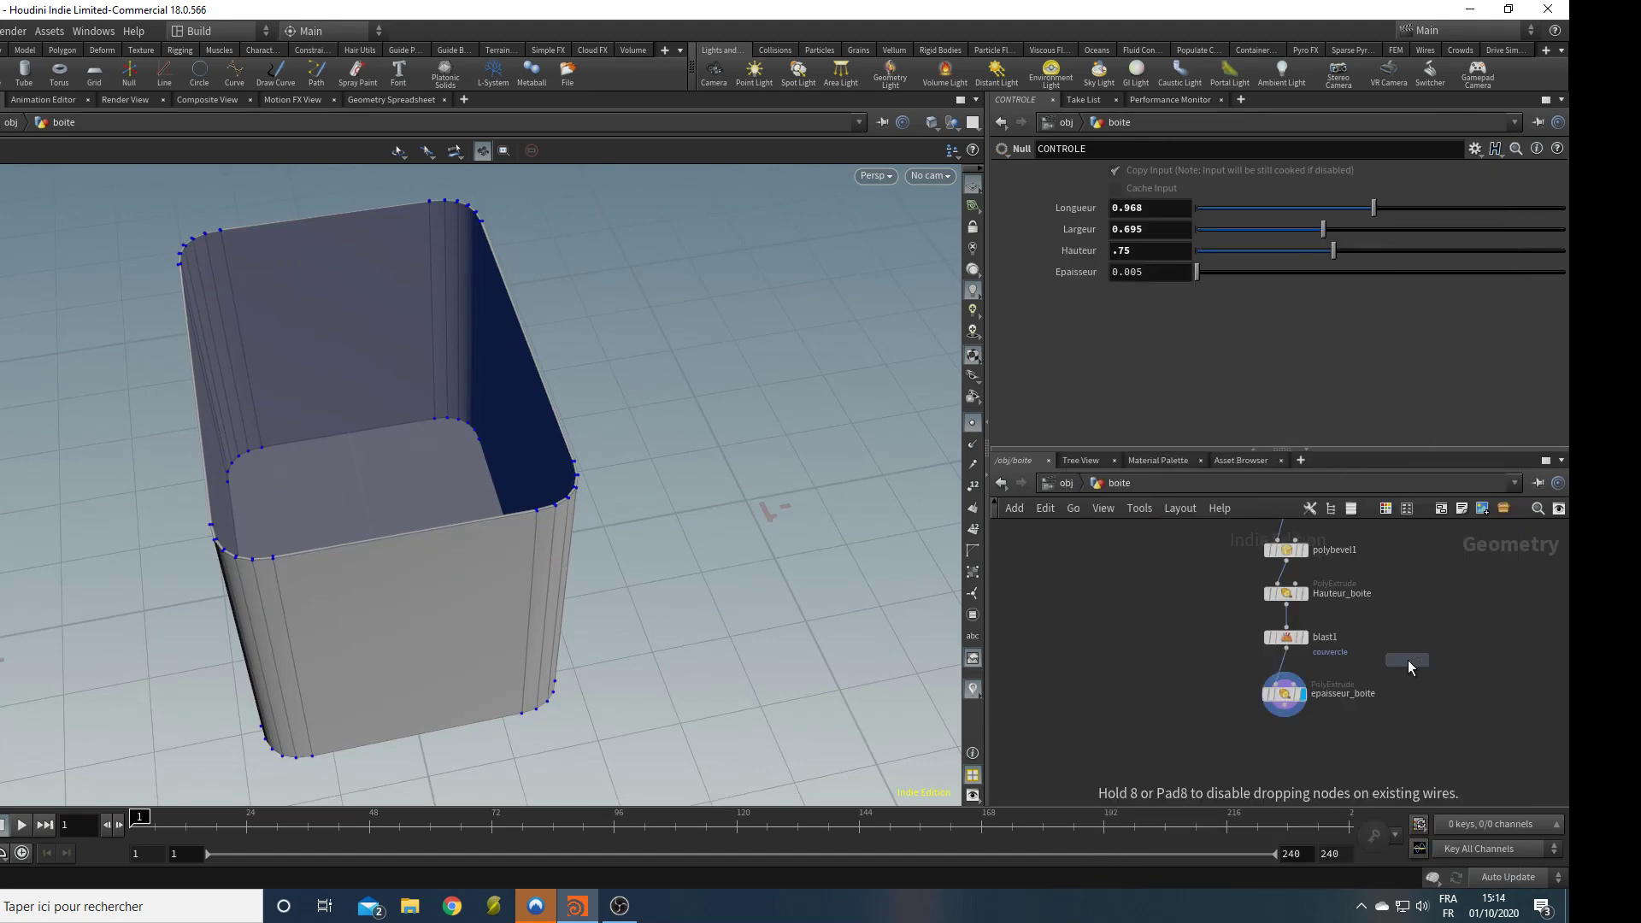
pyautogui.click(1280, 671)
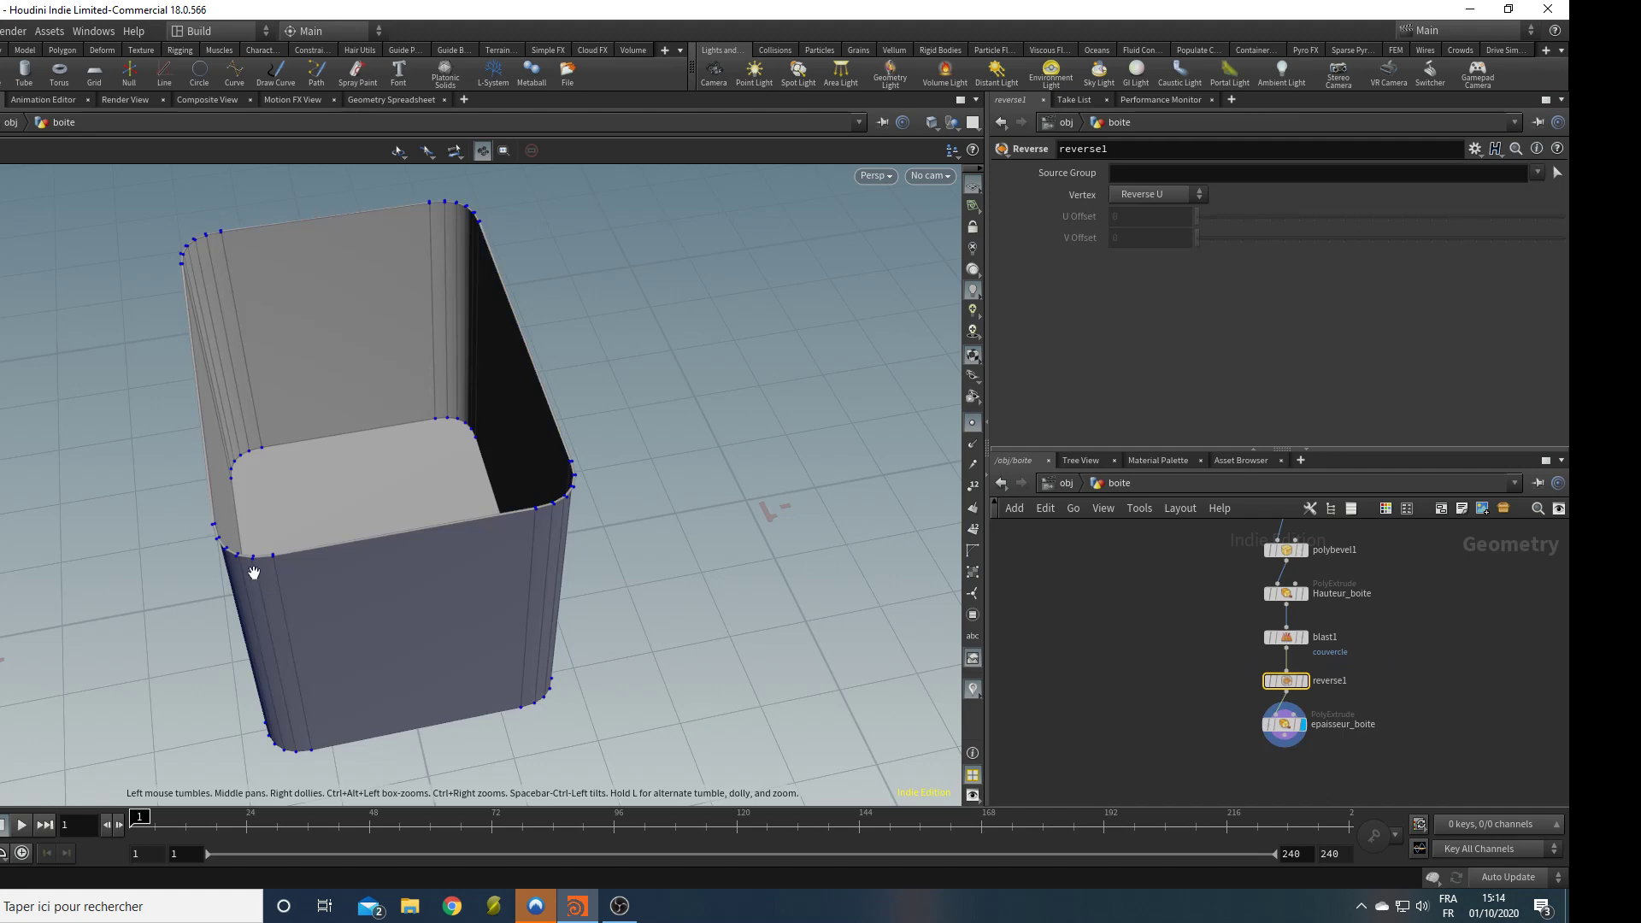
pyautogui.moveTo(589, 430); pyautogui.dragTo(590, 495)
# Turn on Output Back for epaisseur_boite, then hide the point markers in the viewport and check the box.
pyautogui.moveTo(1354, 698); pyautogui.dragTo(1329, 671, button='middle')
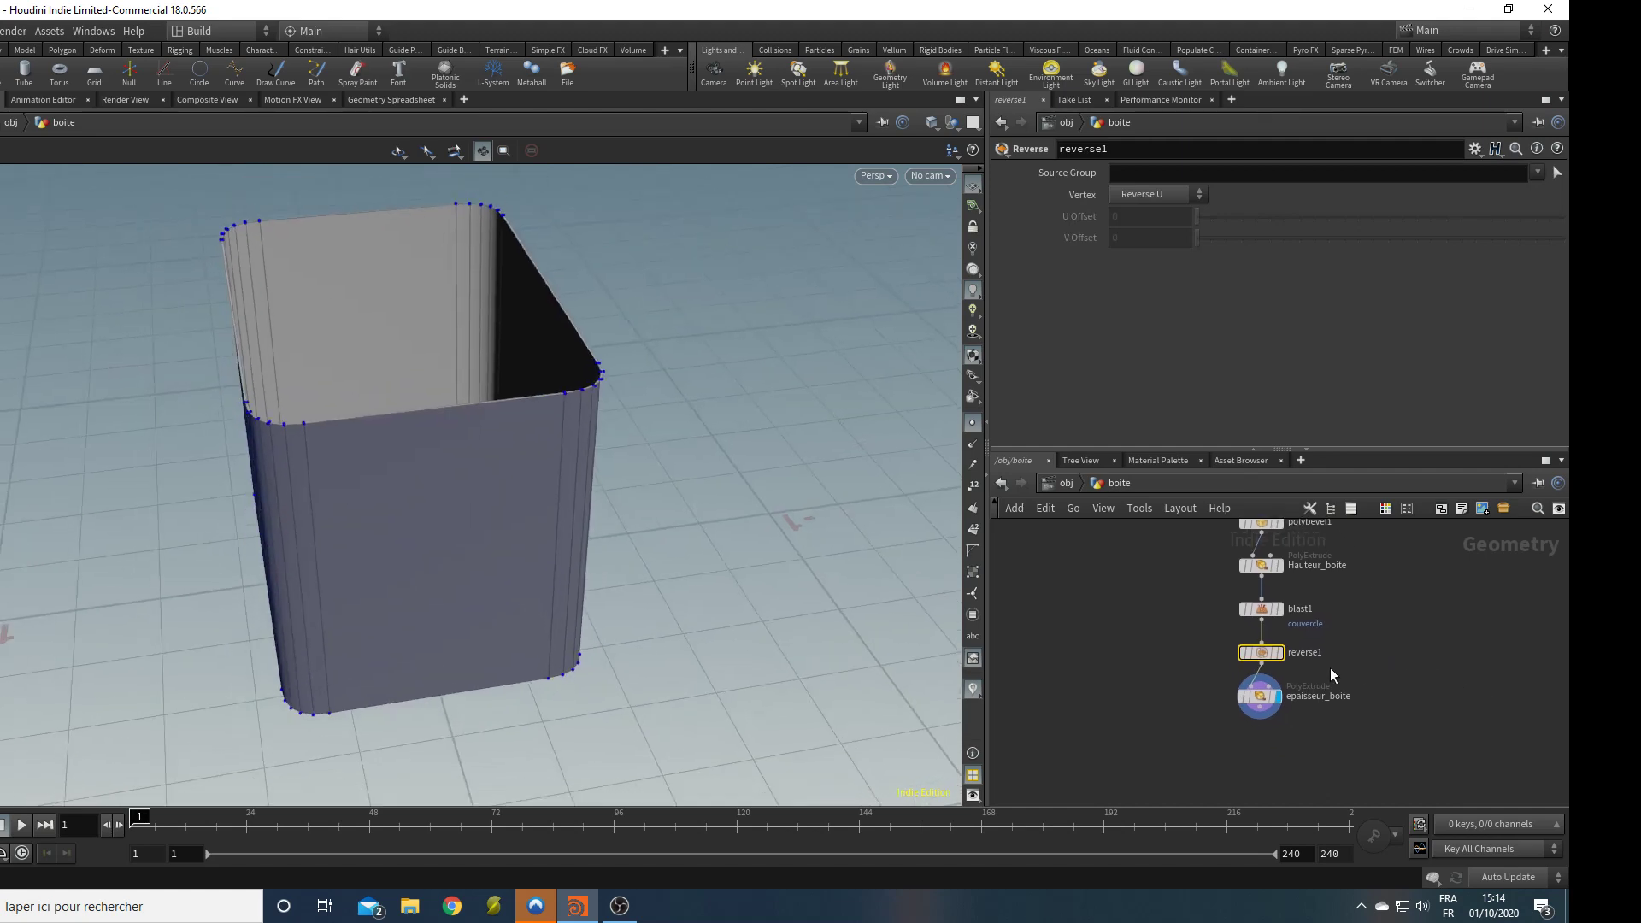
pyautogui.click(1264, 696)
pyautogui.scroll(-3, 1289, 351)
pyautogui.scroll(-3, 1289, 342)
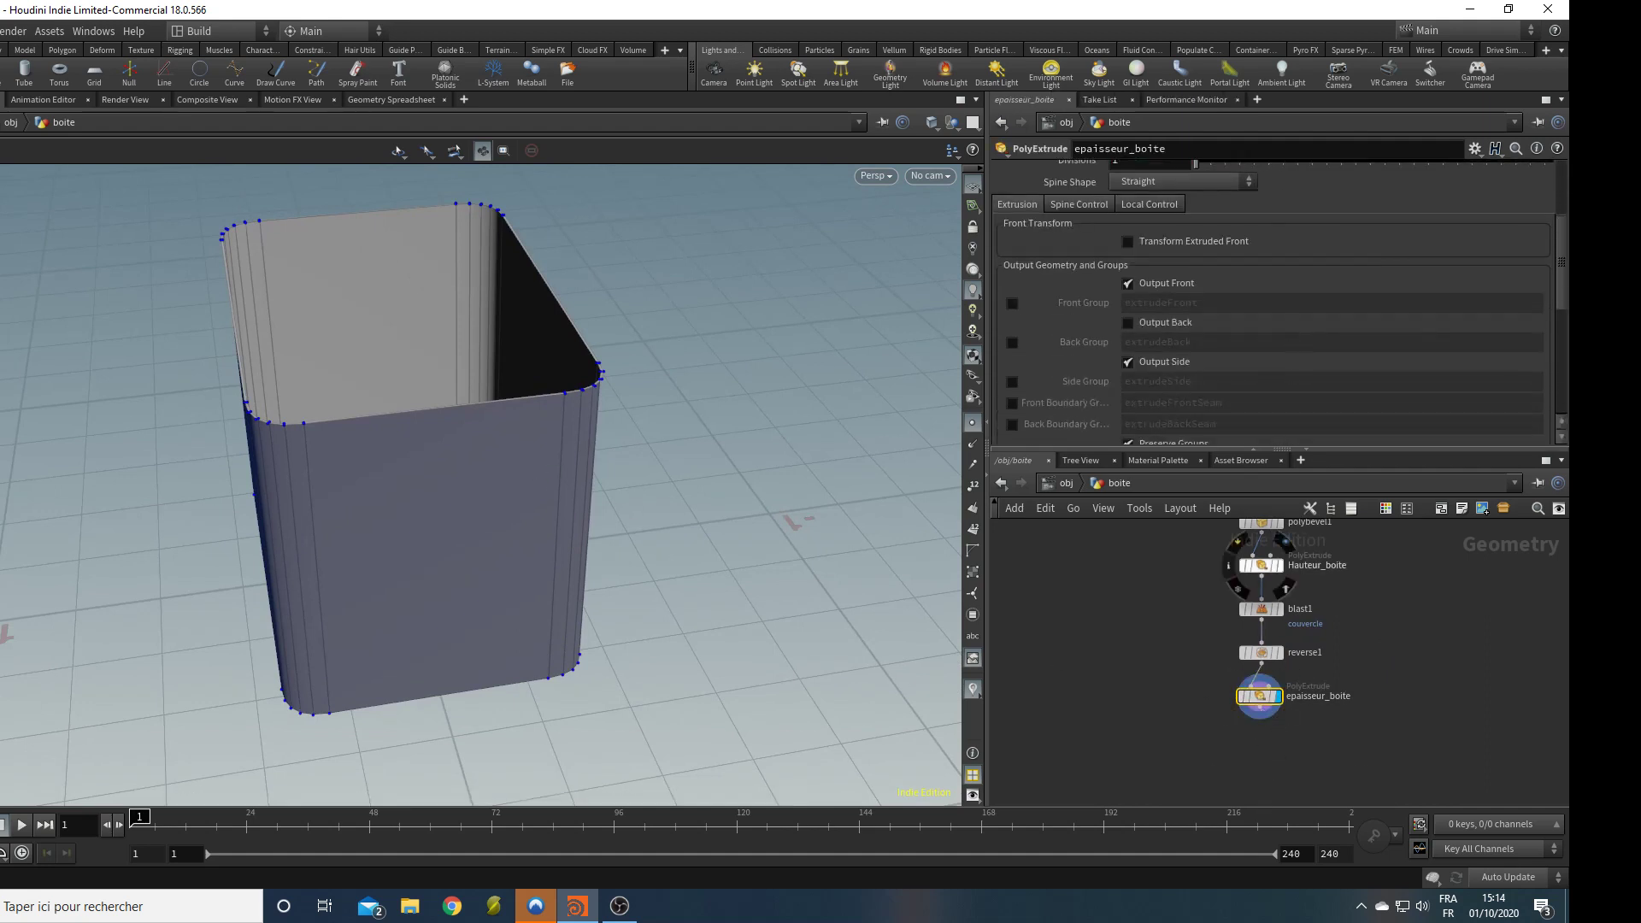
pyautogui.click(1129, 323)
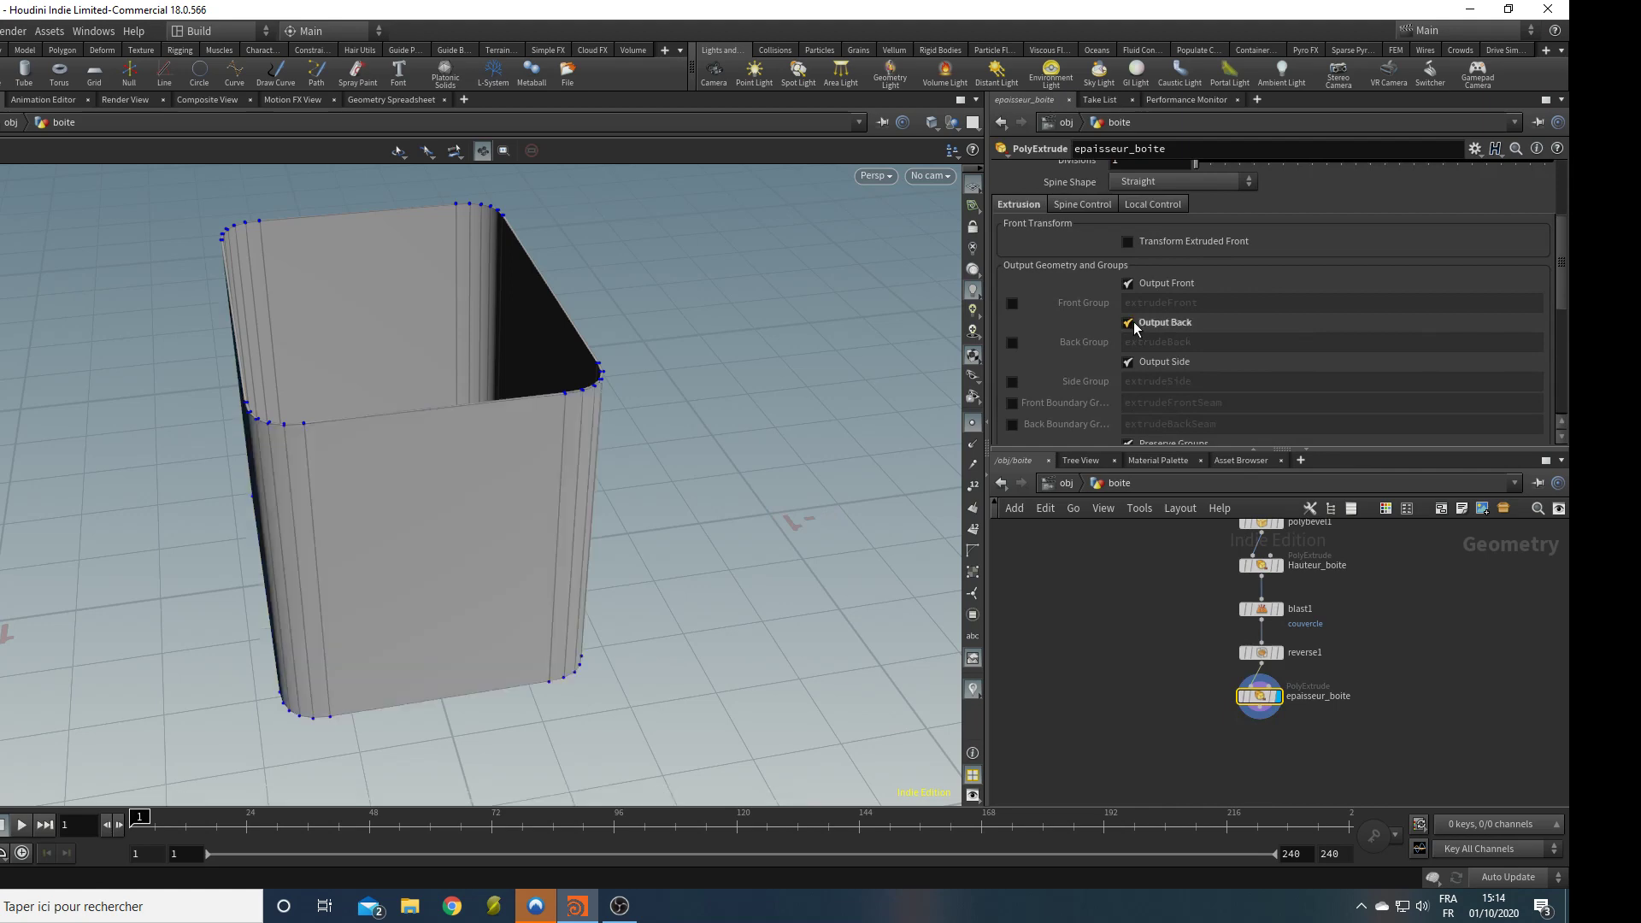
pyautogui.moveTo(532, 477); pyautogui.dragTo(916, 460)
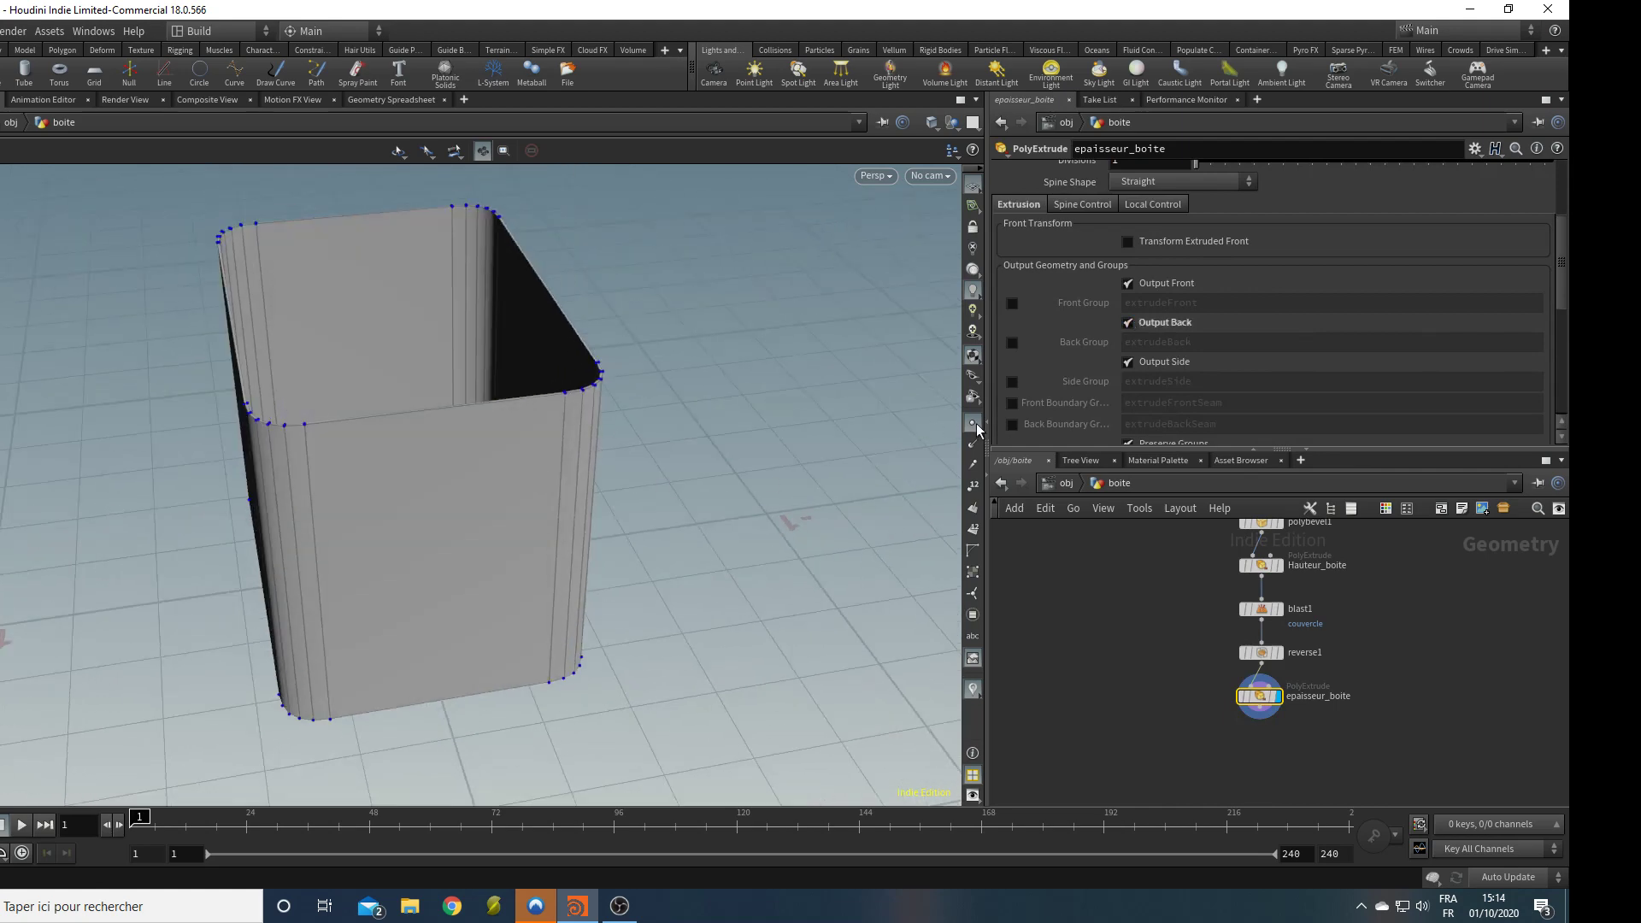
pyautogui.moveTo(781, 462); pyautogui.dragTo(608, 425)
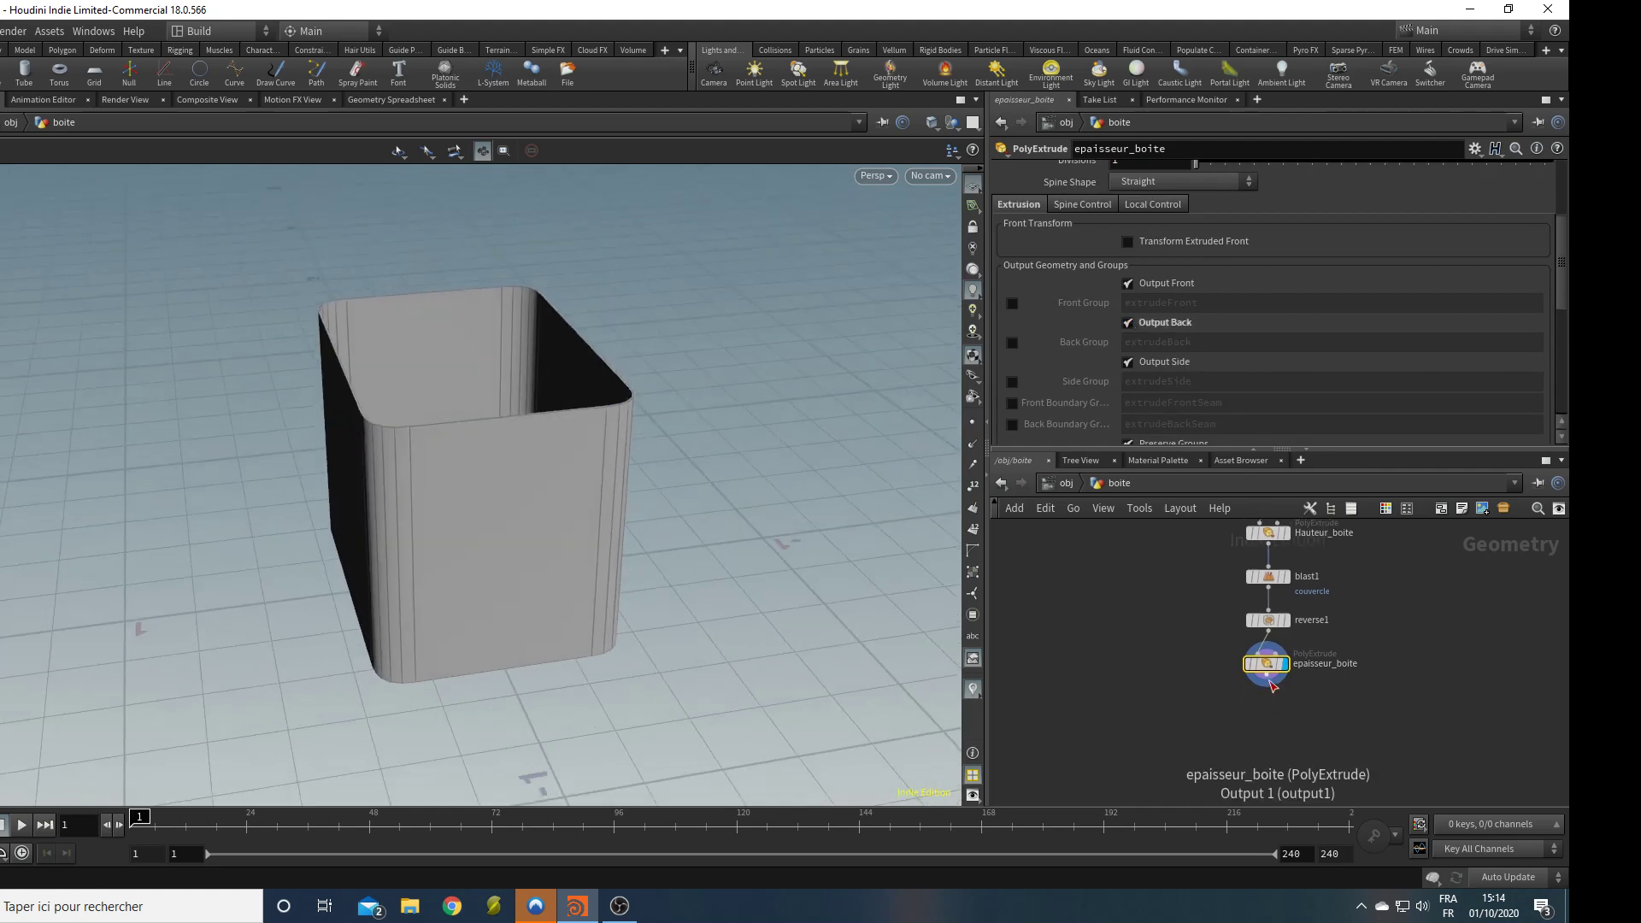
# Add a Null node fed from epaisseur_boite and rename it OUT_boite.
pyautogui.click(1261, 712)
pyautogui.press('Tab')
pyautogui.write('nu')
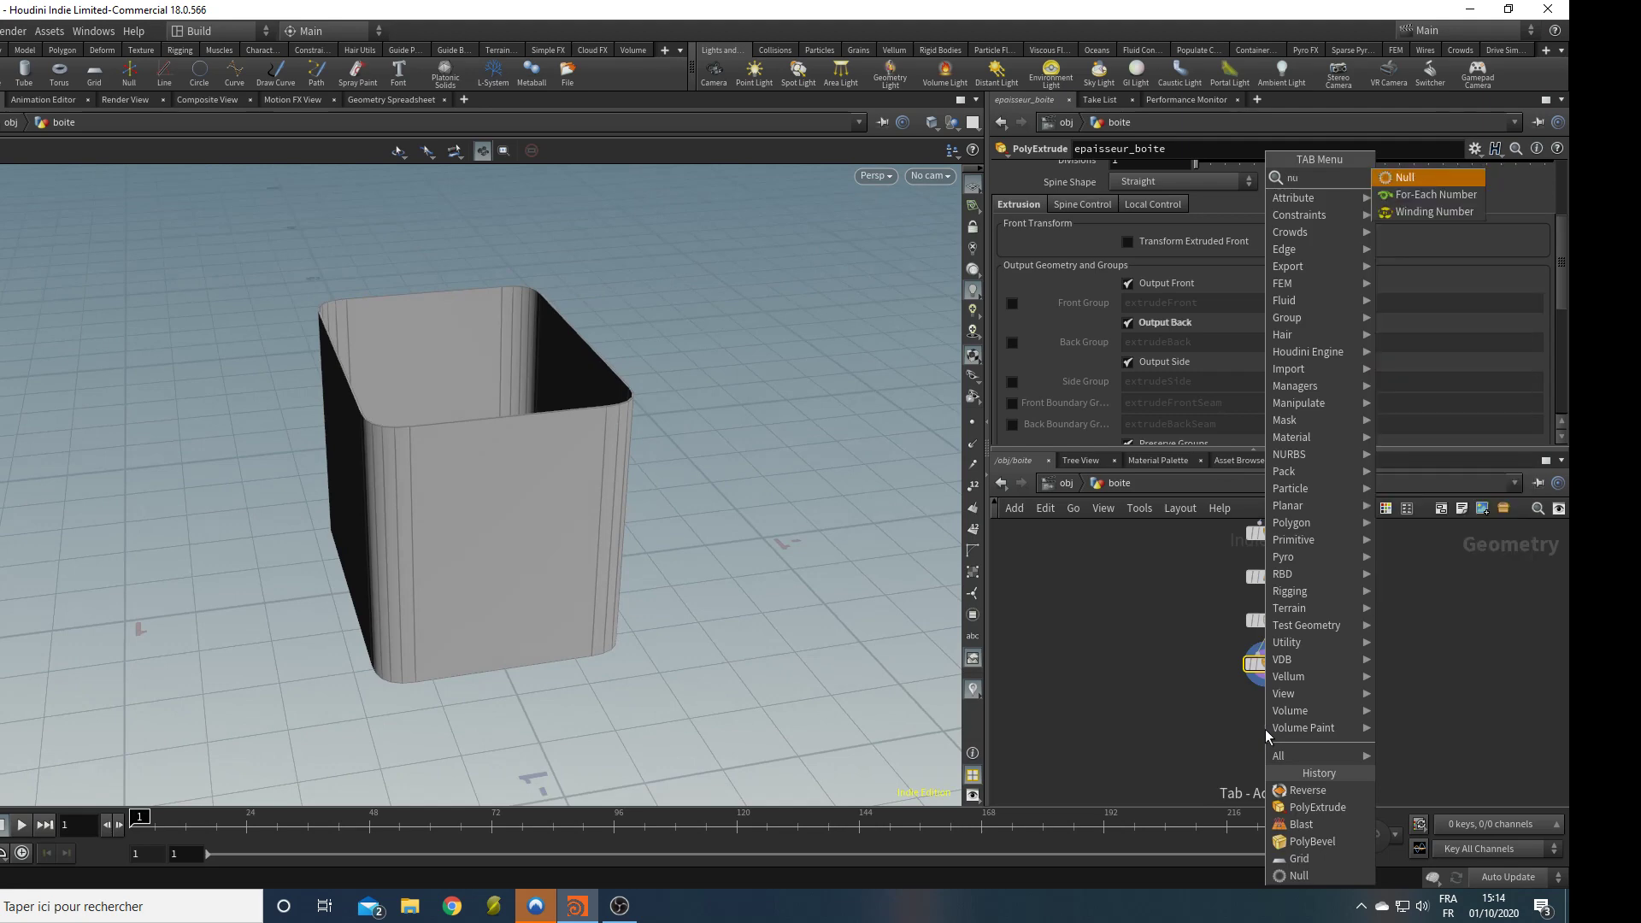
pyautogui.press('Return')
pyautogui.doubleClick(1300, 728)
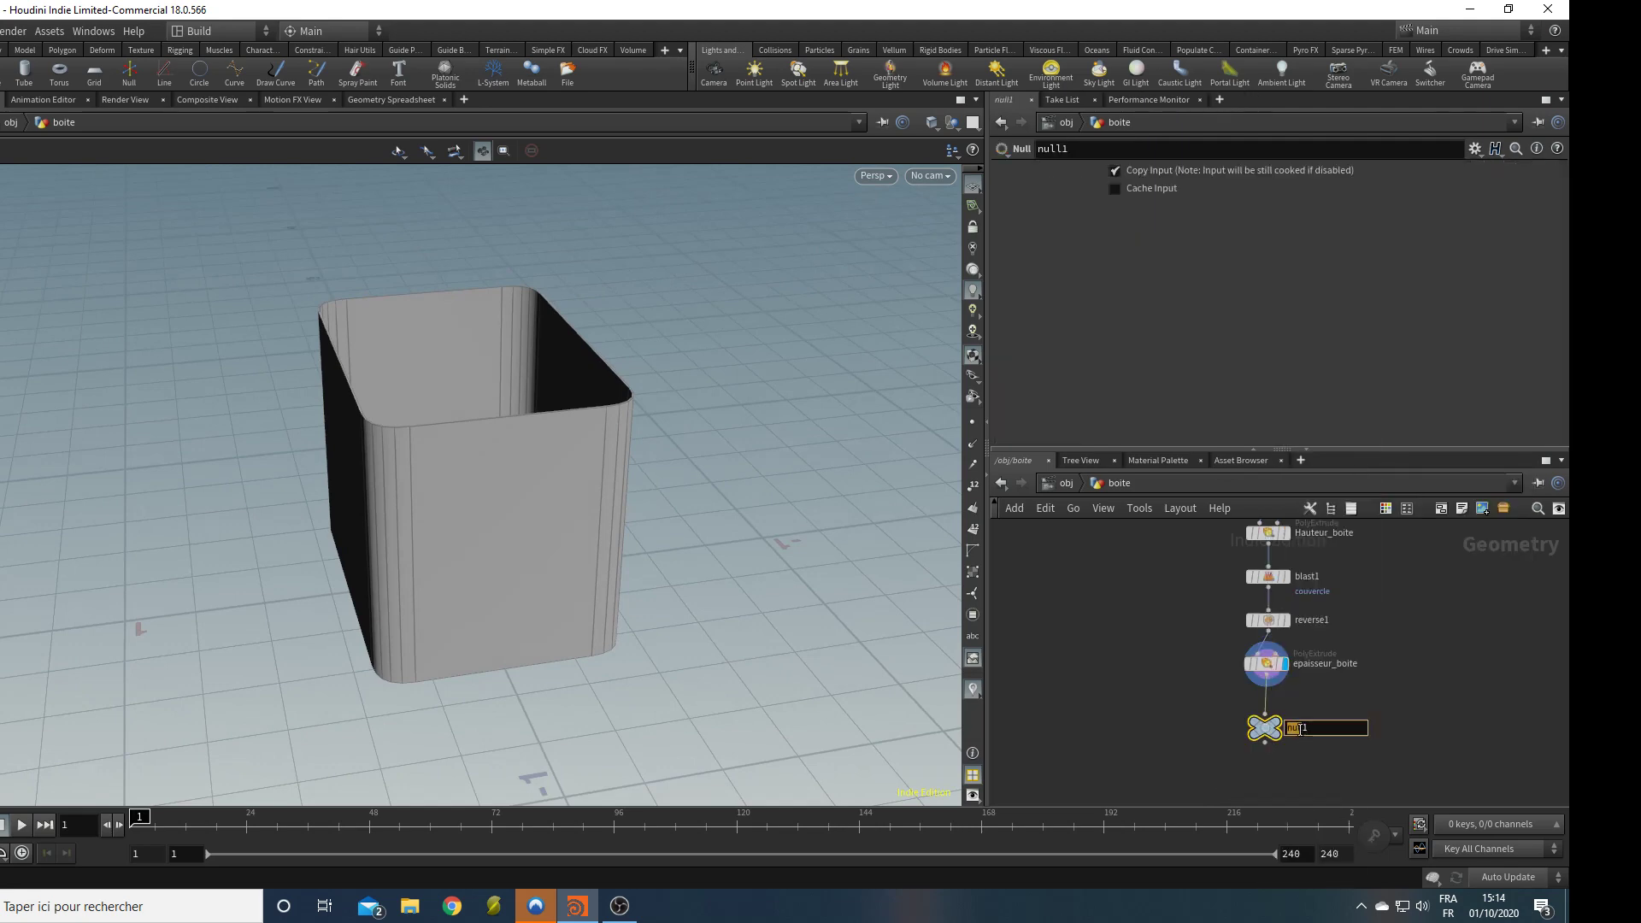
pyautogui.write('OUT_boite')
pyautogui.press('Return')
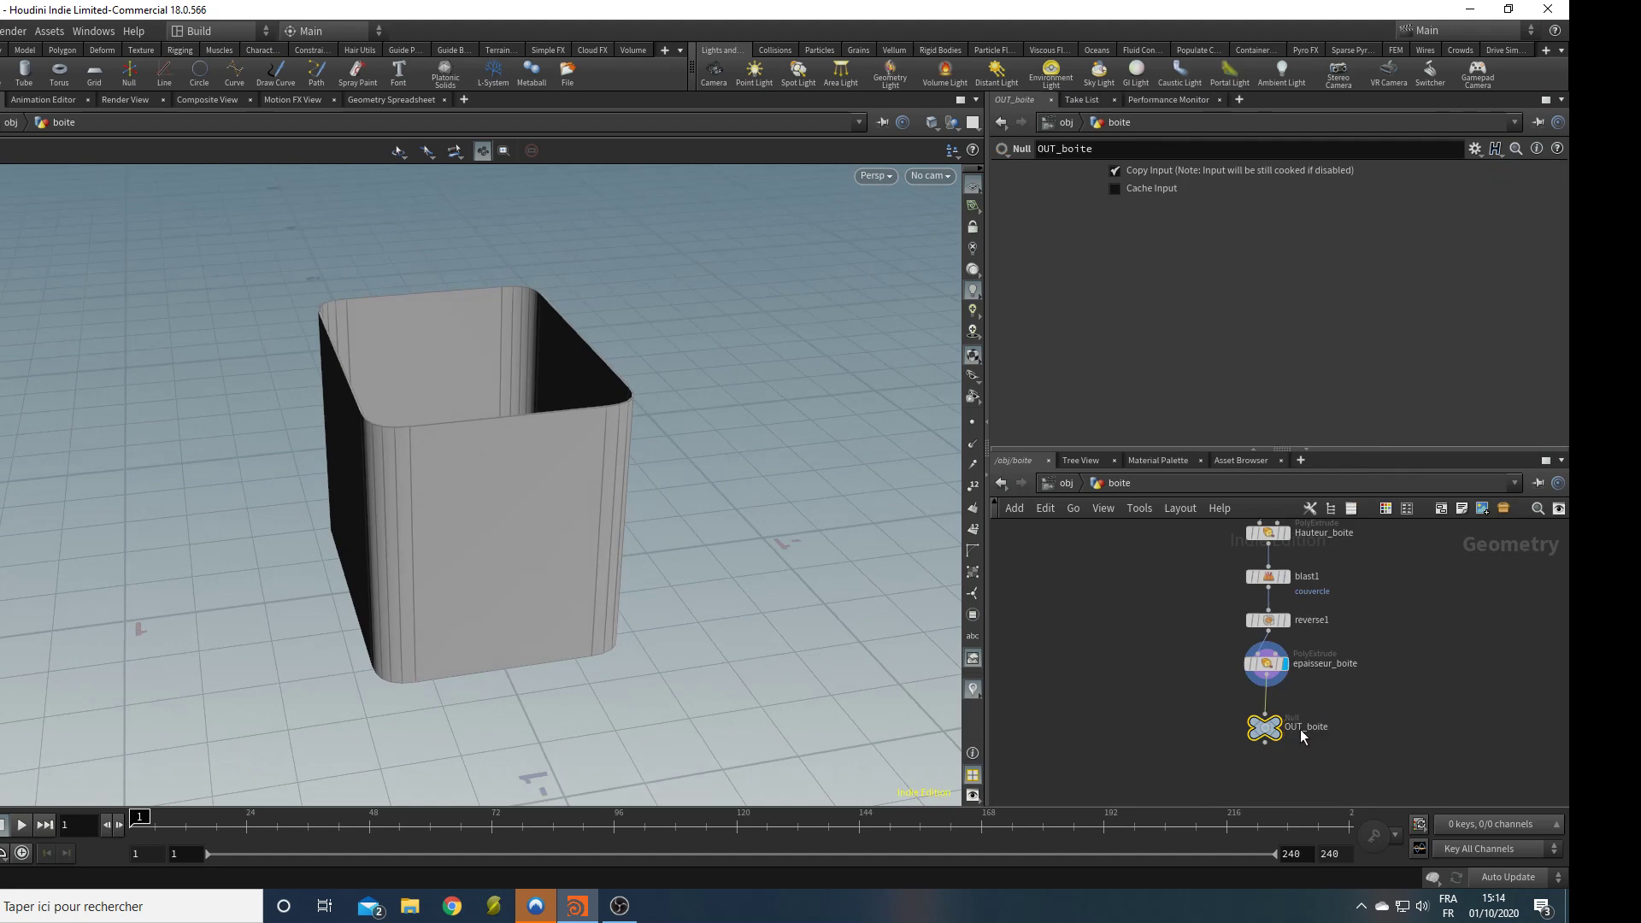
pyautogui.moveTo(707, 462)
pyautogui.mouseDown()
pyautogui.moveTo(616, 531)
pyautogui.moveTo(590, 630)
pyautogui.moveTo(689, 477)
pyautogui.mouseUp()
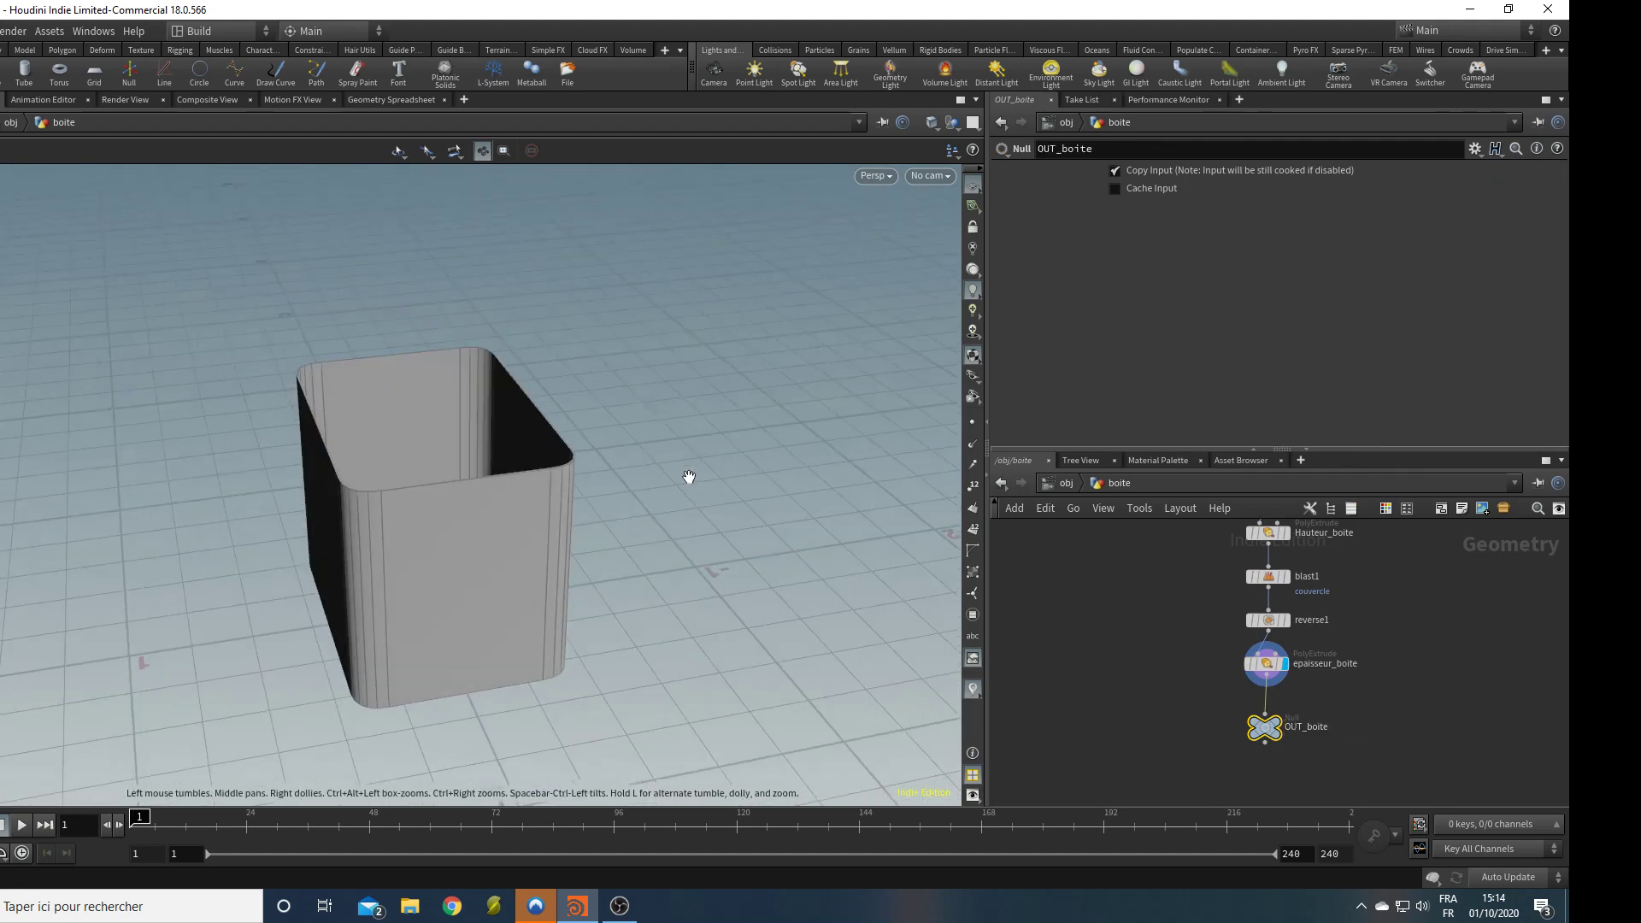
# Open the parameter interface editor for the CONTROLE null and add a float parameter after Epaisseur.
pyautogui.moveTo(1343, 609); pyautogui.dragTo(1326, 821, button='middle')
pyautogui.moveTo(1099, 729); pyautogui.dragTo(1099, 661, button='middle')
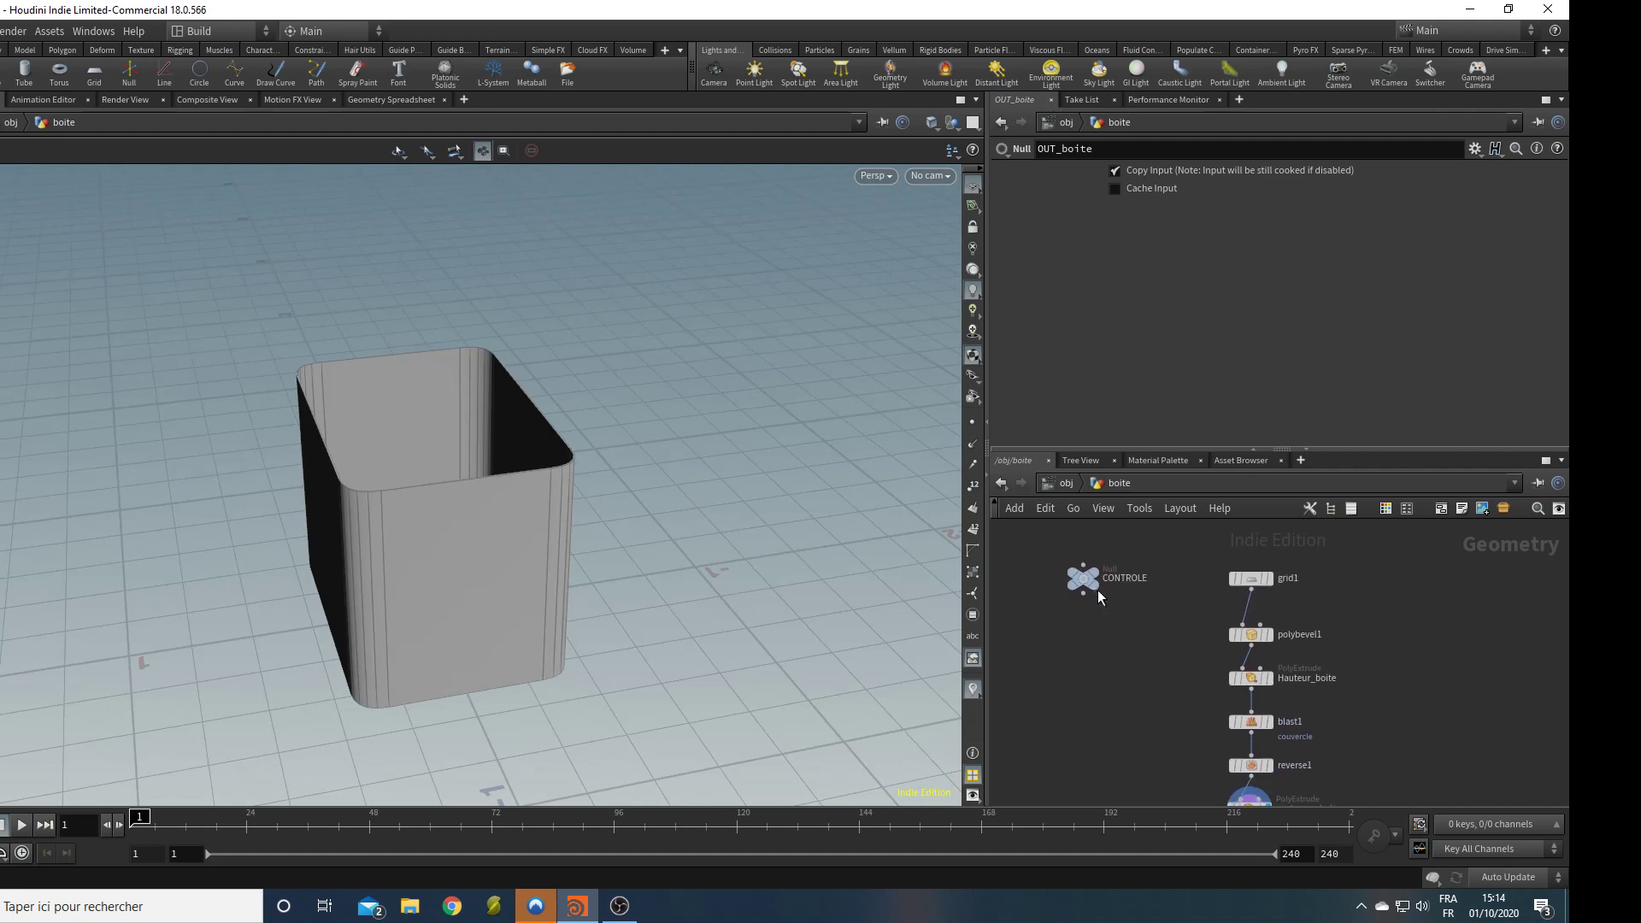
pyautogui.click(1086, 578)
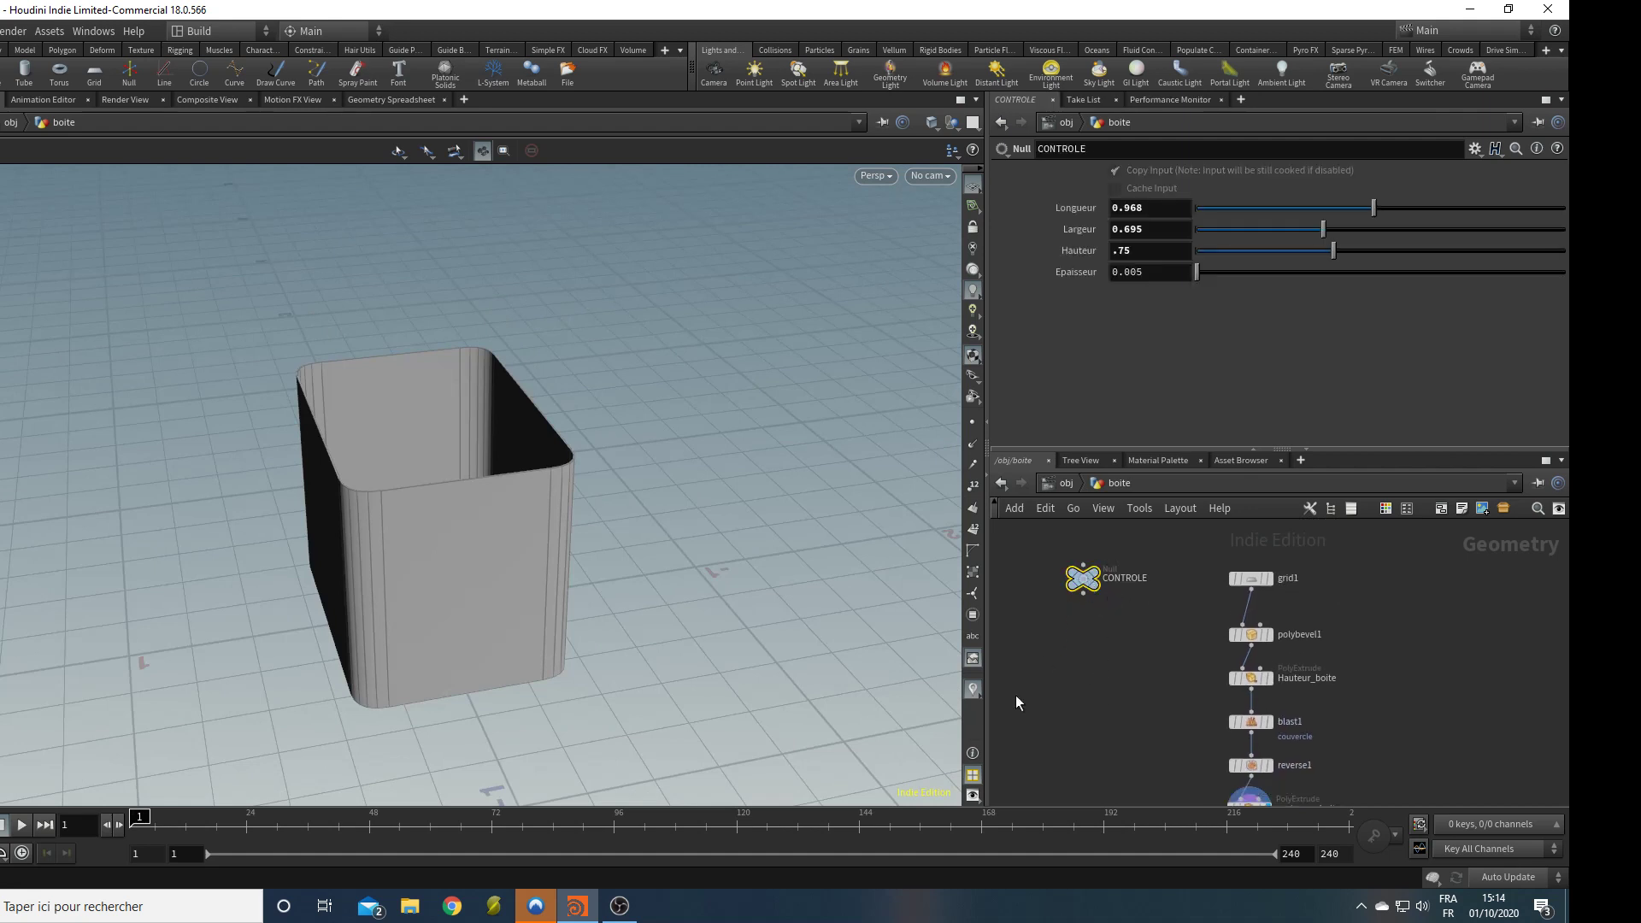
pyautogui.click(1476, 149)
pyautogui.click(1450, 167)
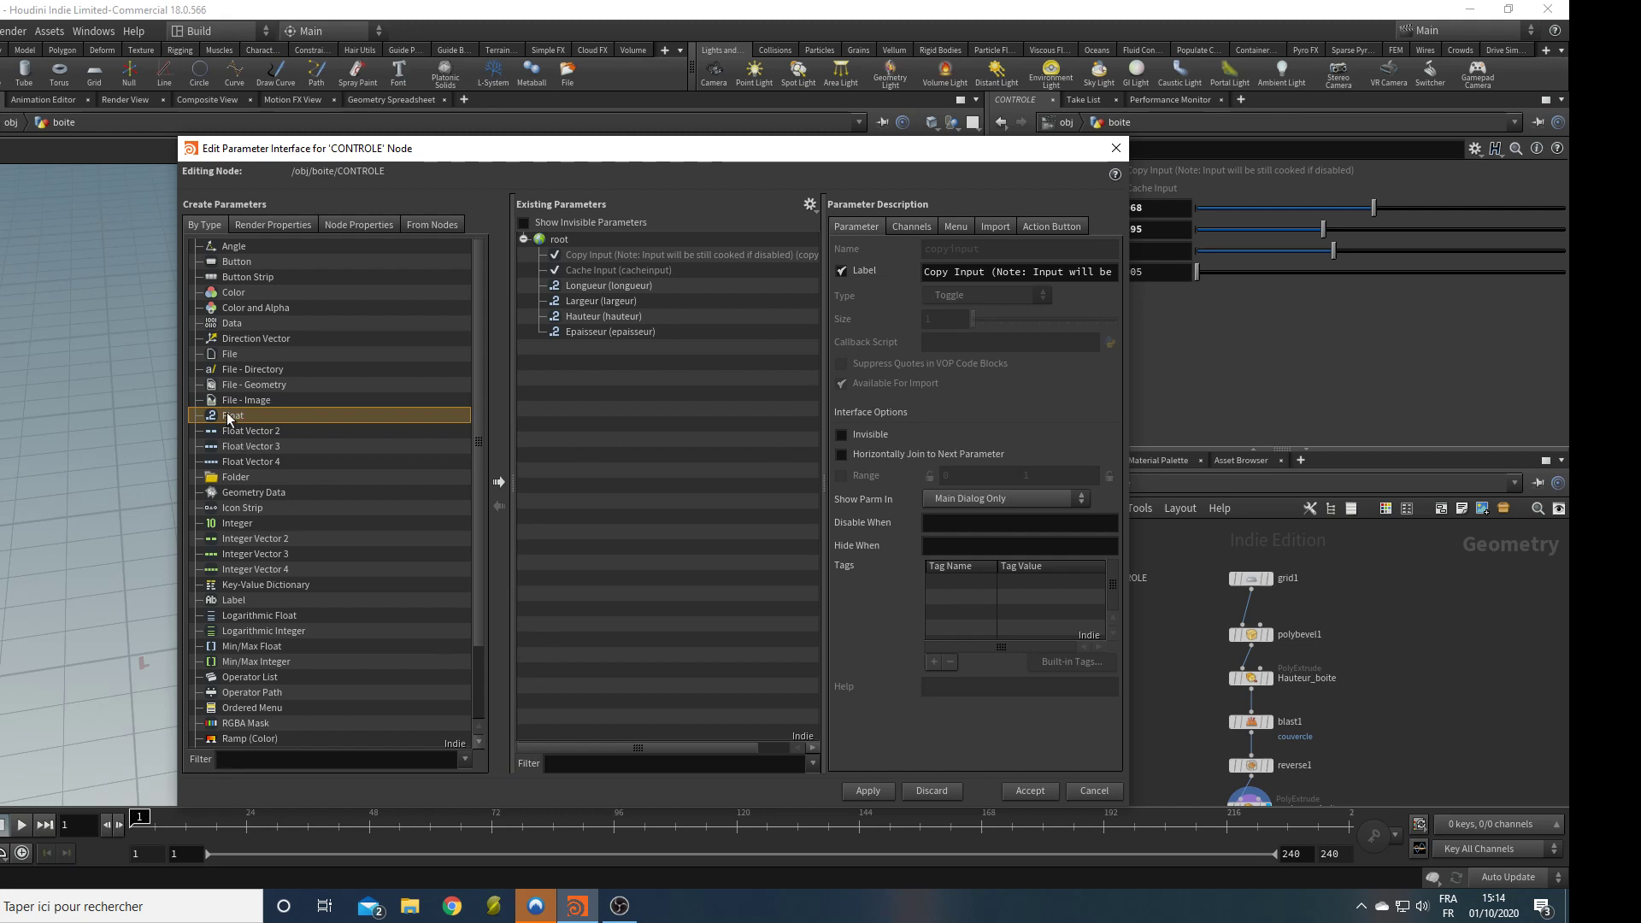
pyautogui.moveTo(229, 417); pyautogui.dragTo(547, 419)
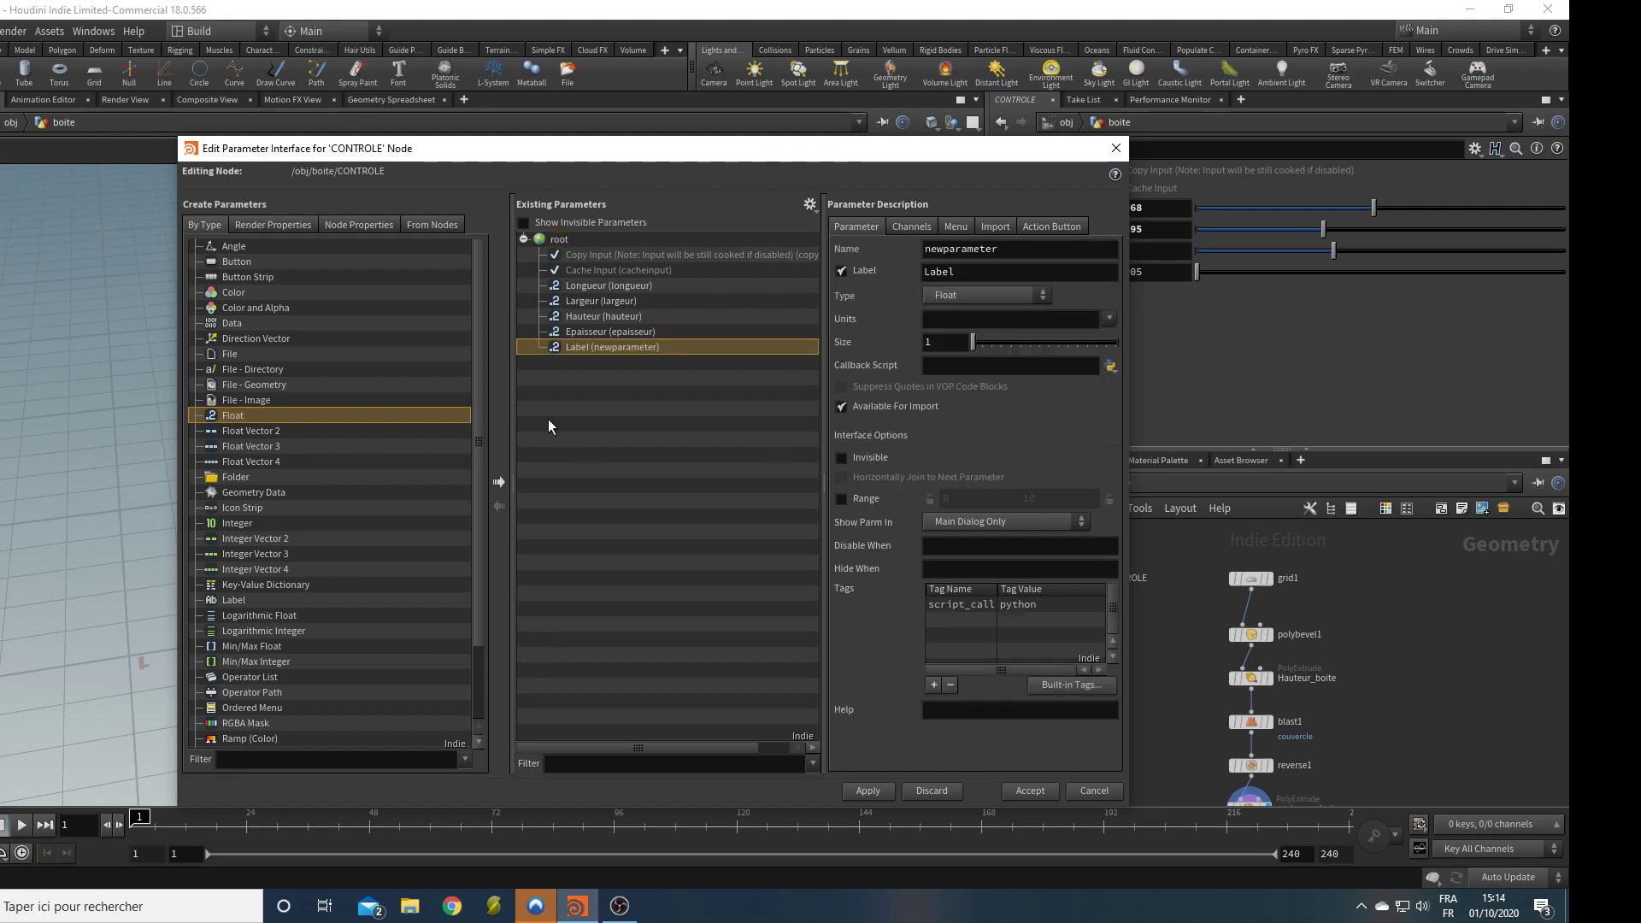
# Name the new float parameter bevel_box and label it Bevel.
pyautogui.doubleClick(1030, 249)
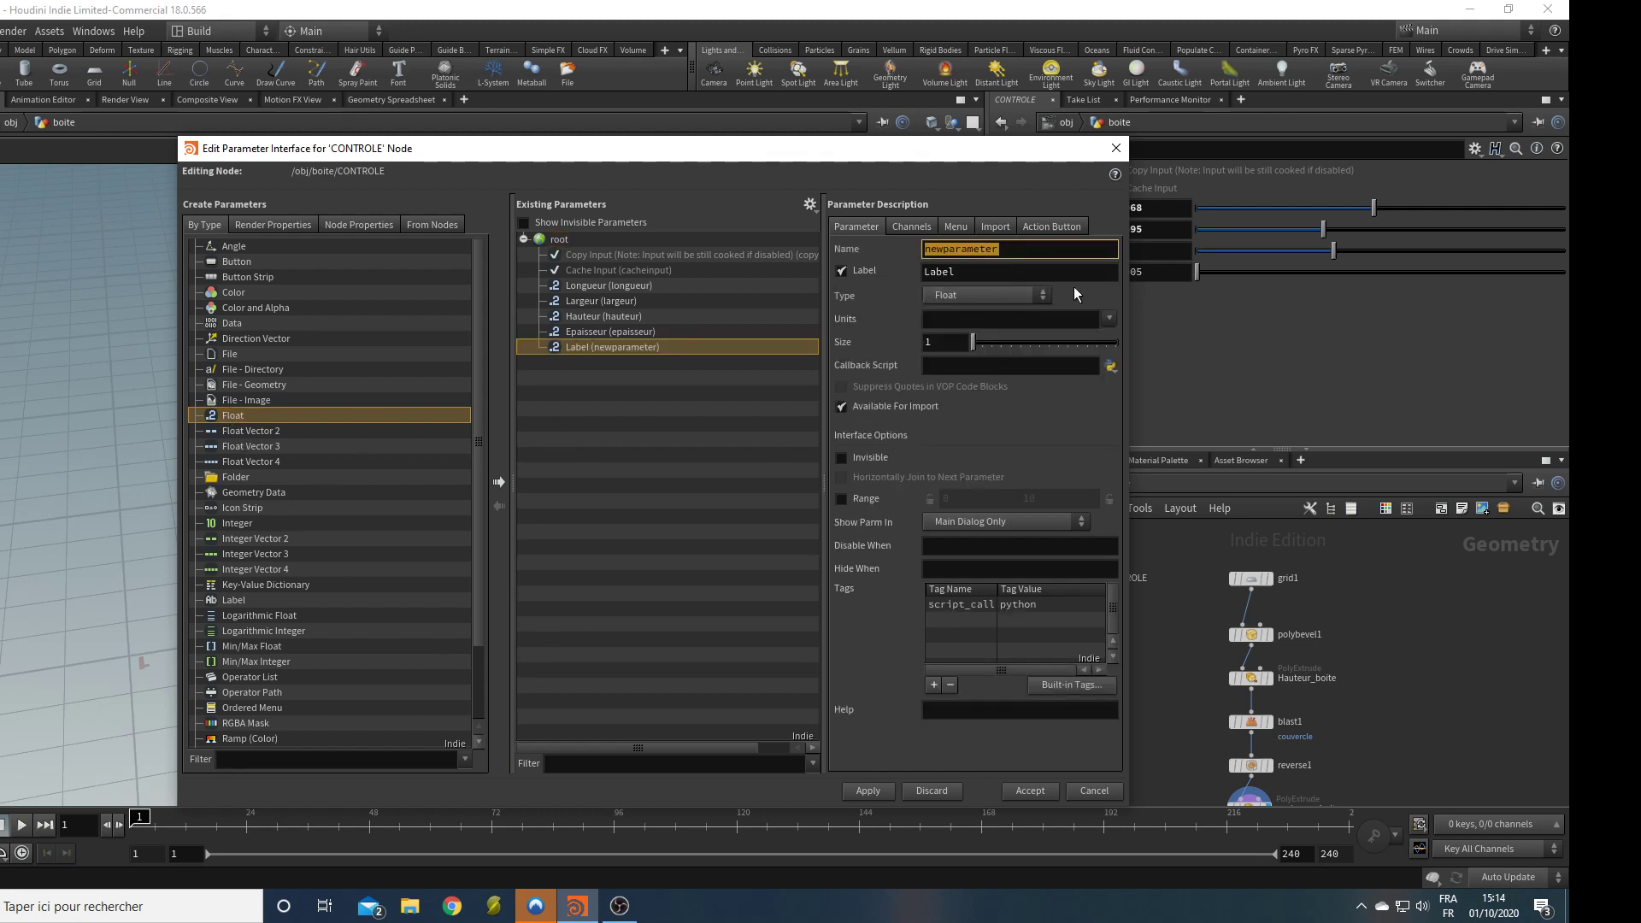
pyautogui.write('bevel_box')
pyautogui.press('Tab')
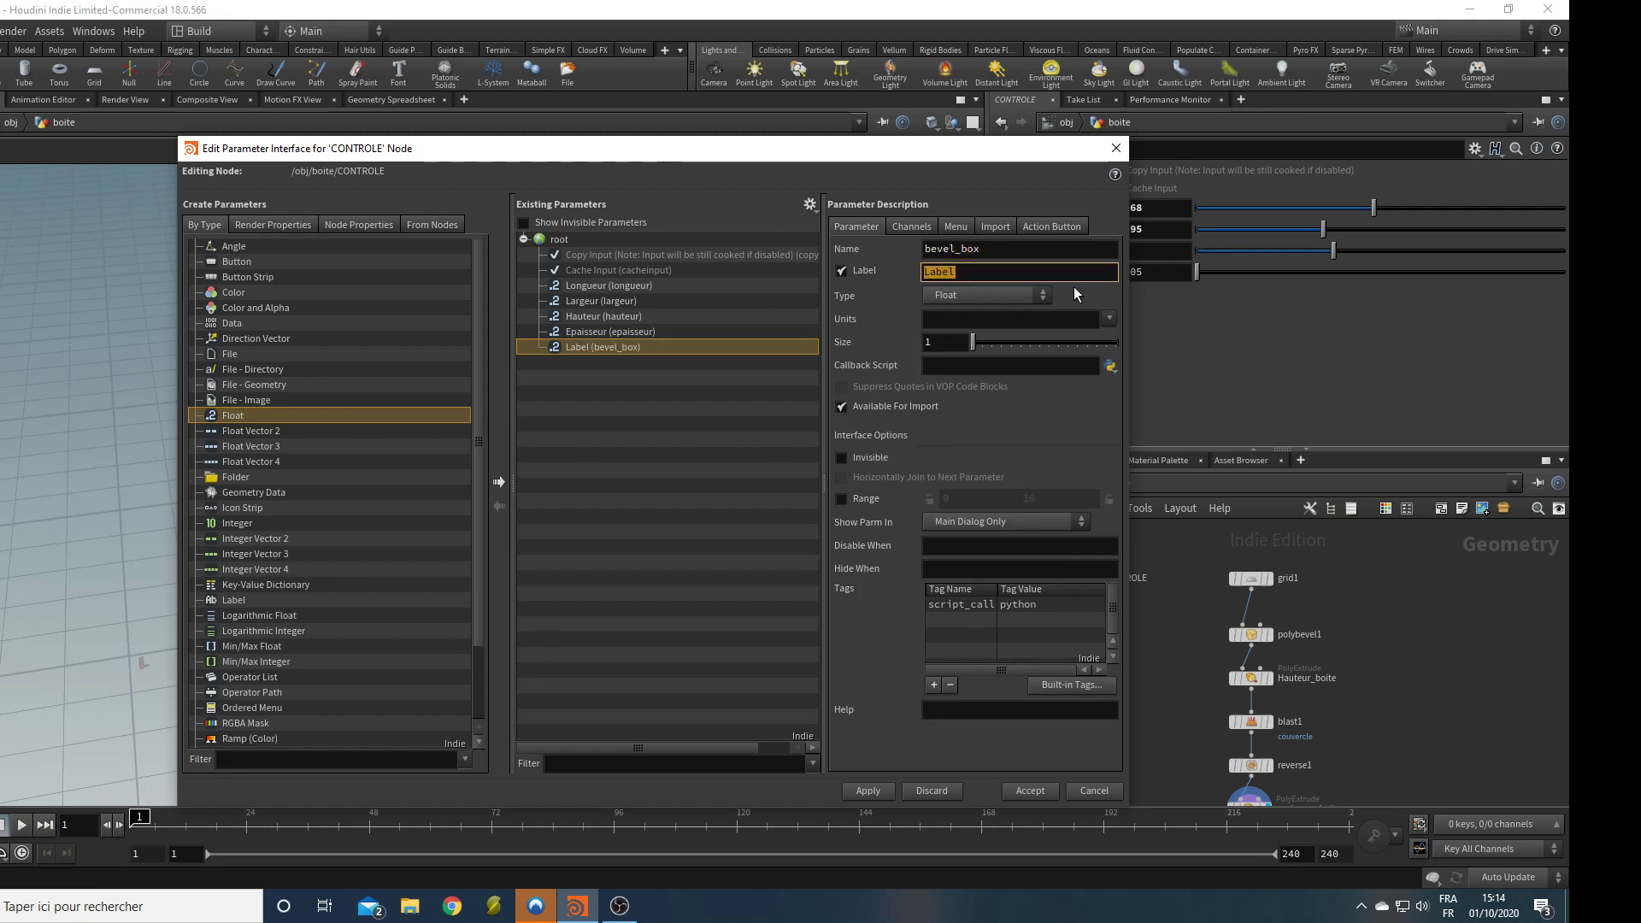
pyautogui.press('BackSpace')
pyautogui.write('Bevel_coté')
pyautogui.press('BackSpace')
pyautogui.press('BackSpace')
pyautogui.press('BackSpace')
pyautogui.press('BackSpace')
pyautogui.press('BackSpace')
pyautogui.press('Return')
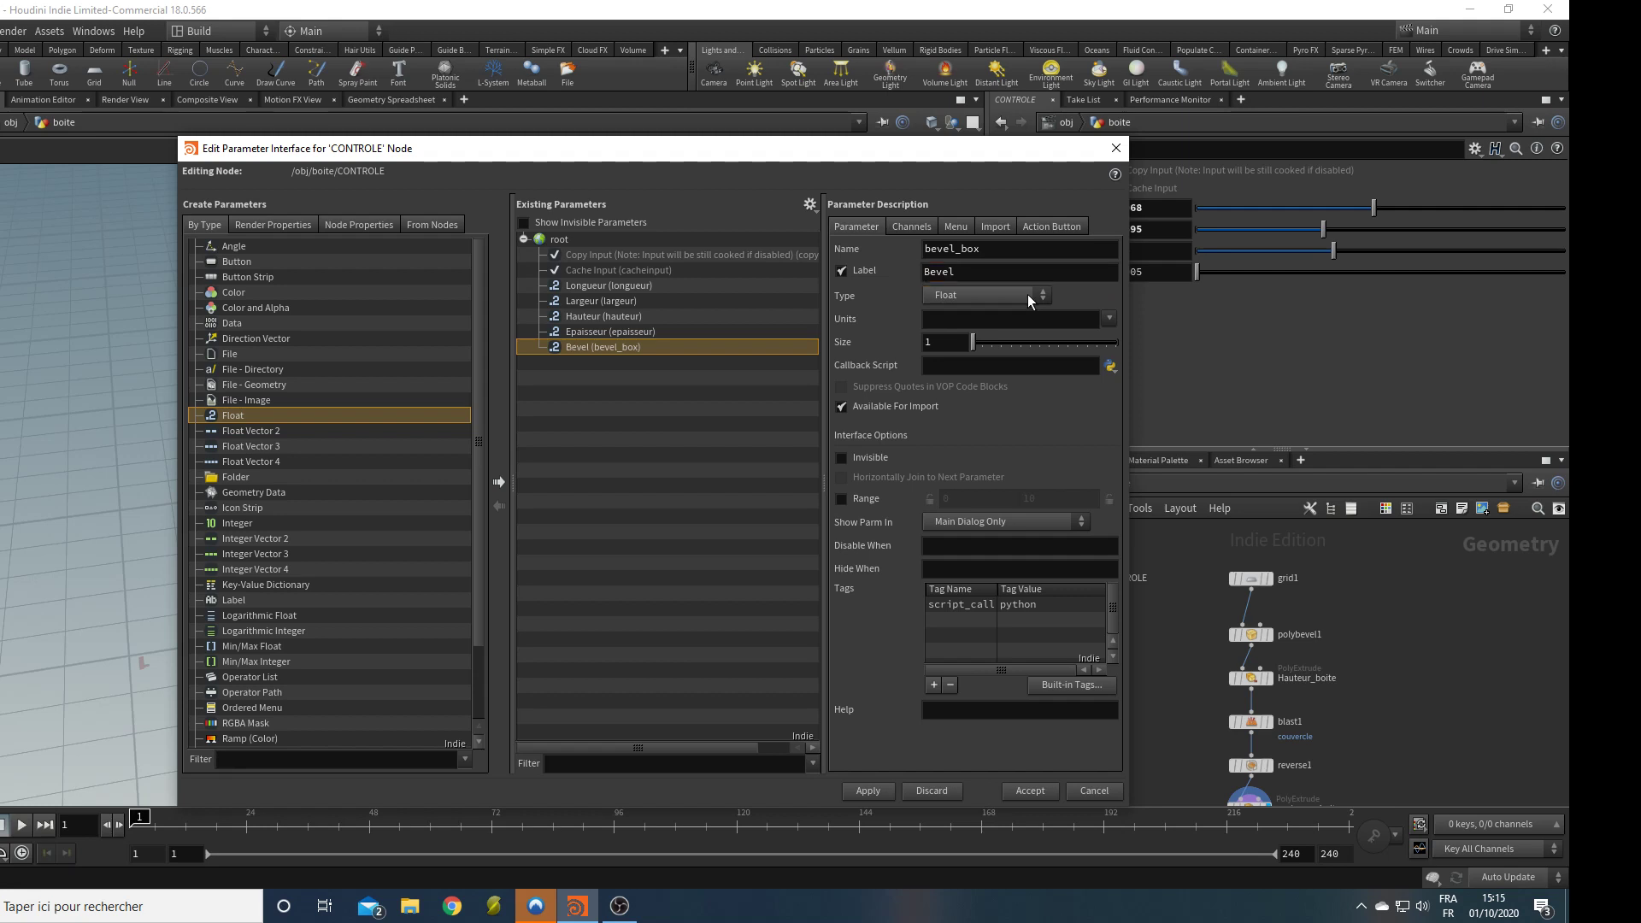
# Enable and define a value range for the Bevel parameter, and accept the parameter interface changes.
pyautogui.click(842, 498)
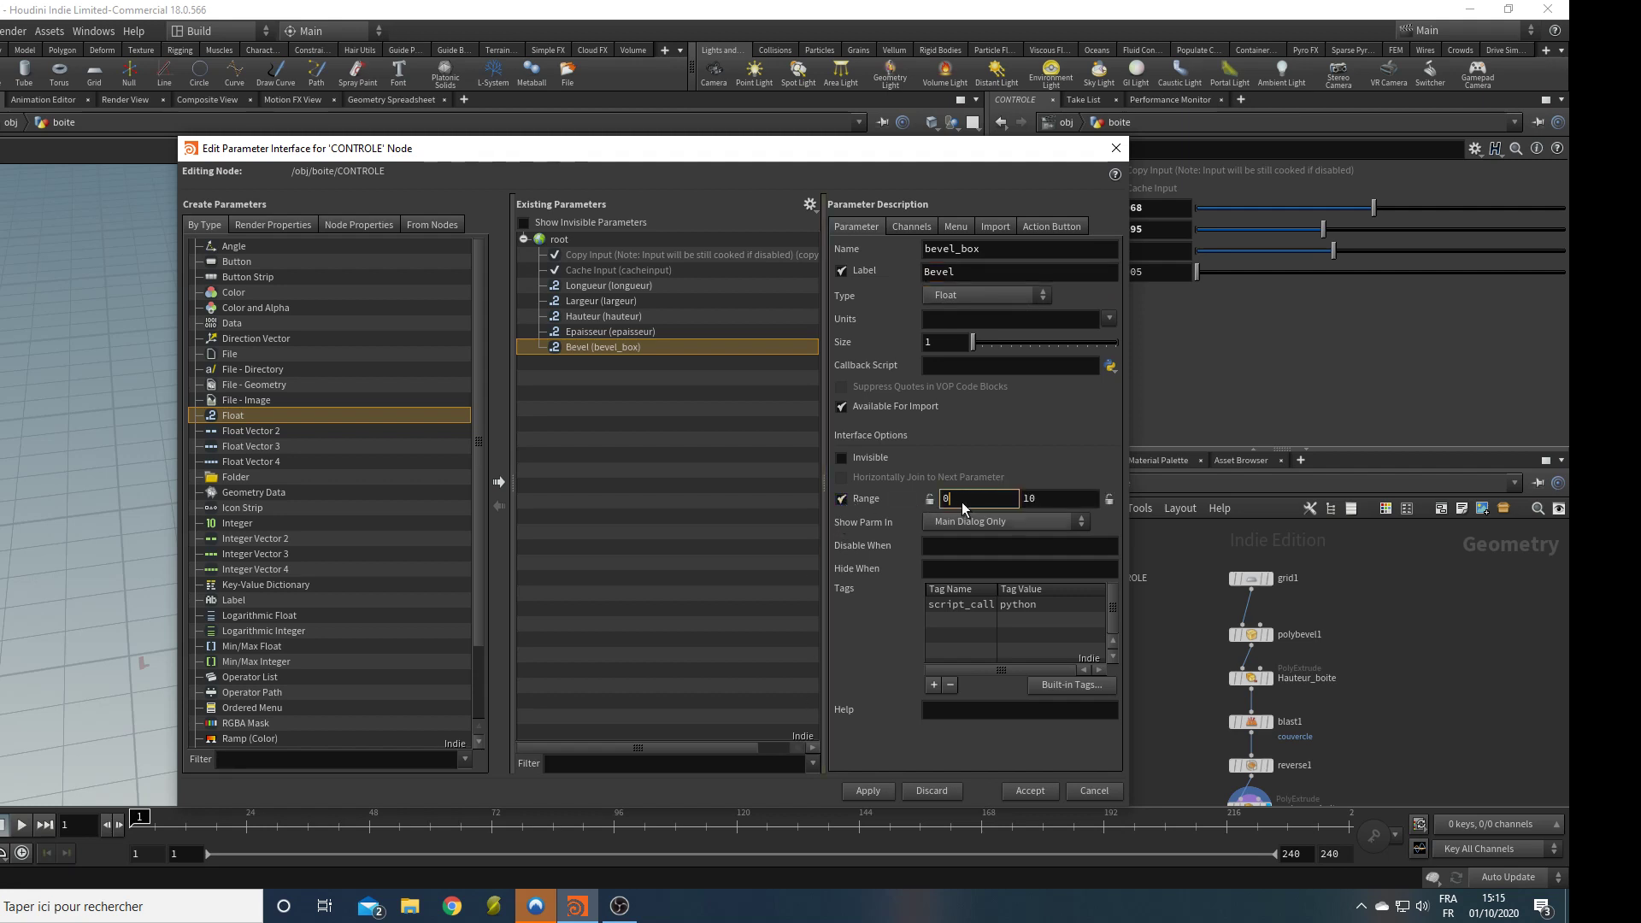
pyautogui.press('Return')
pyautogui.click(1045, 499)
pyautogui.press('Return')
pyautogui.click(1030, 791)
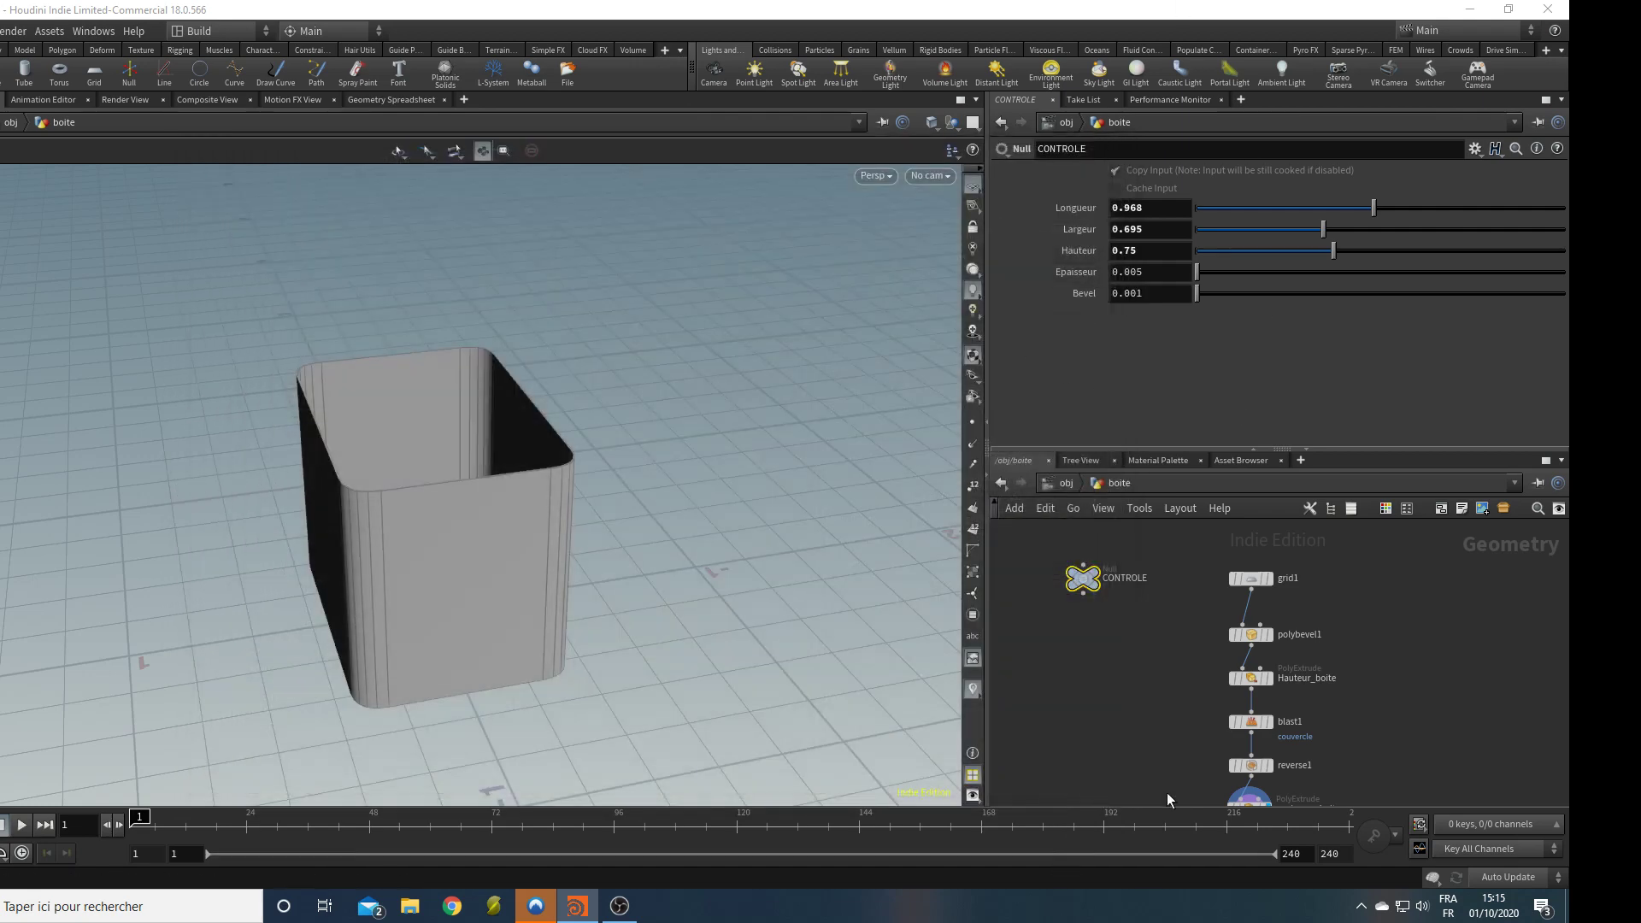
# Link polybevel1's distance to the bevel parameter with ch("../CONTROLE/bevel_box").
pyautogui.moveTo(1141, 726); pyautogui.dragTo(1132, 658, button='middle')
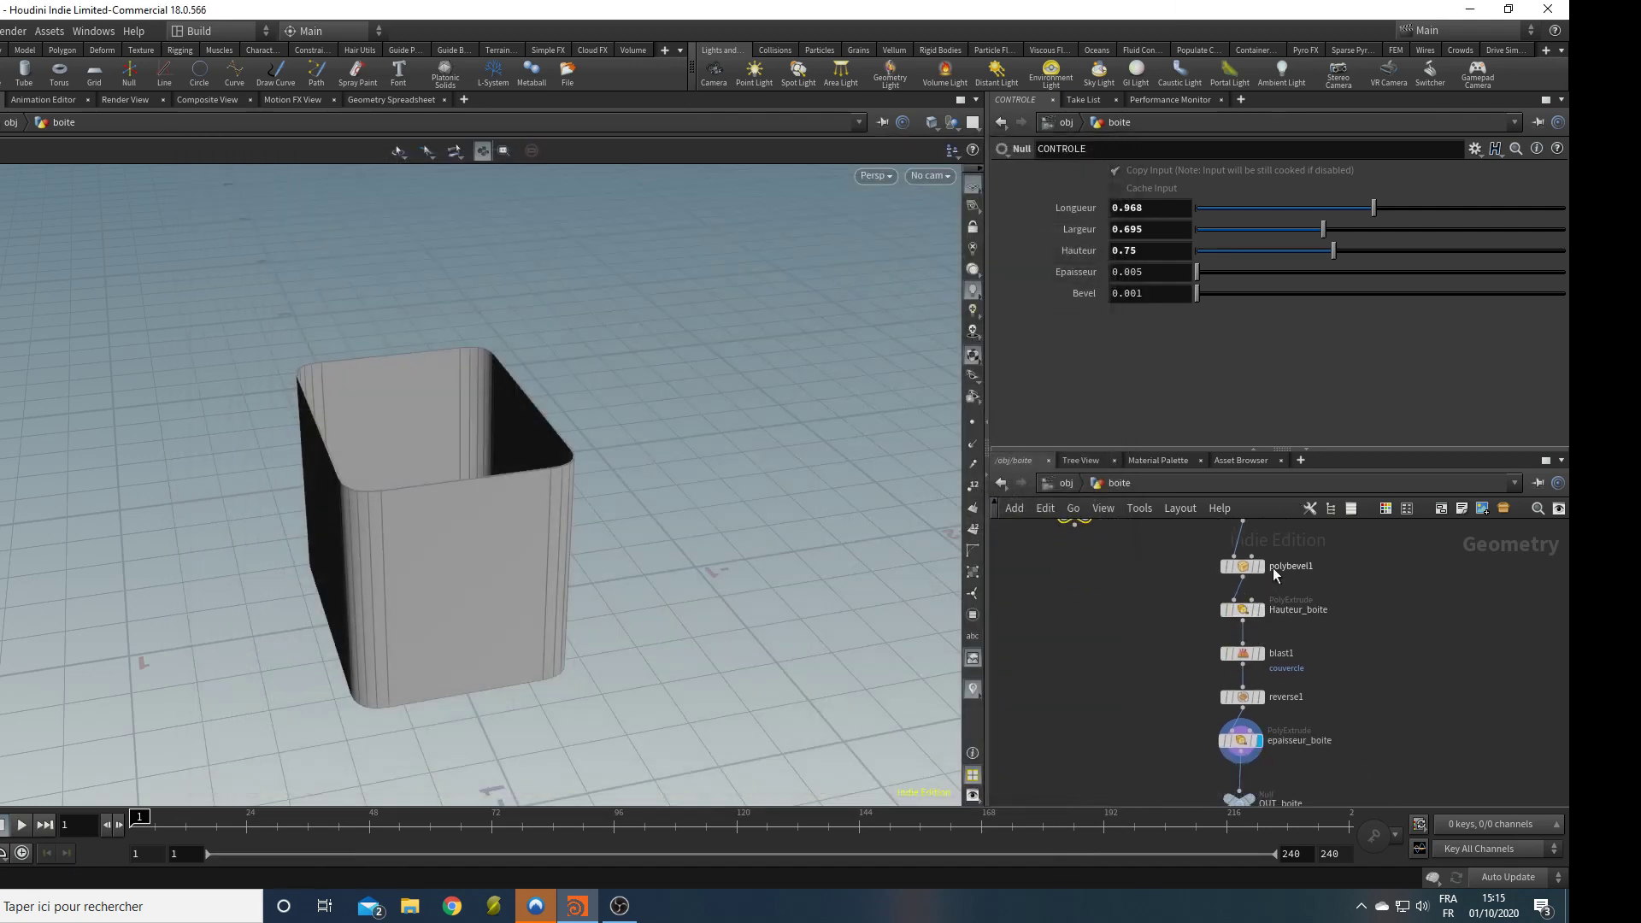
pyautogui.click(1244, 567)
pyautogui.rightClick(1138, 249)
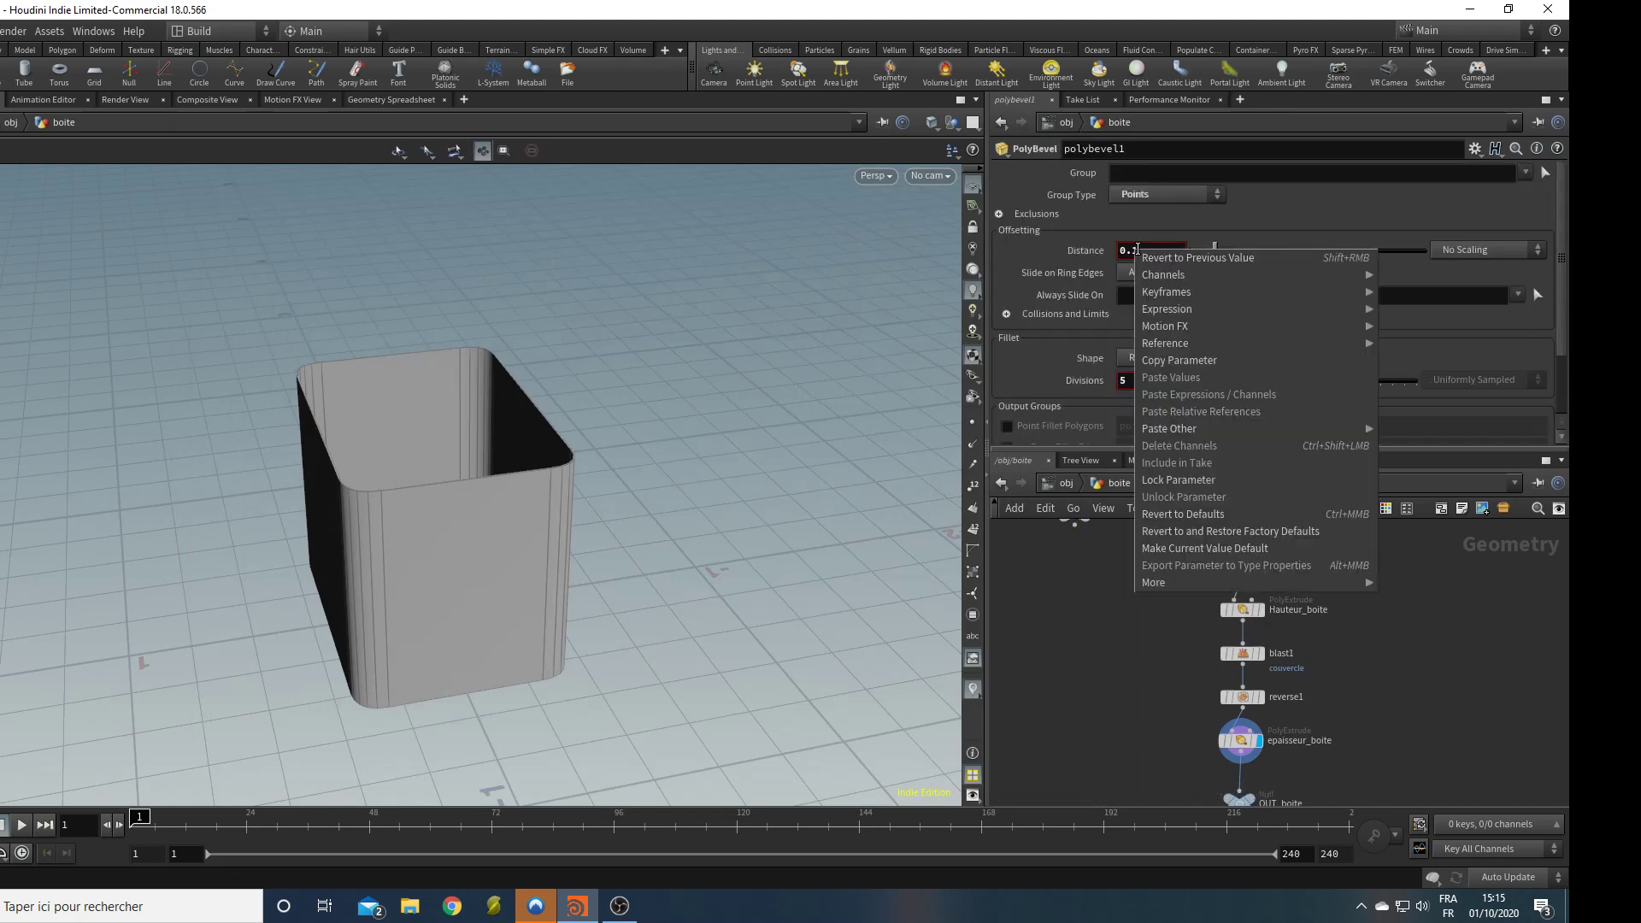
pyautogui.click(1151, 250)
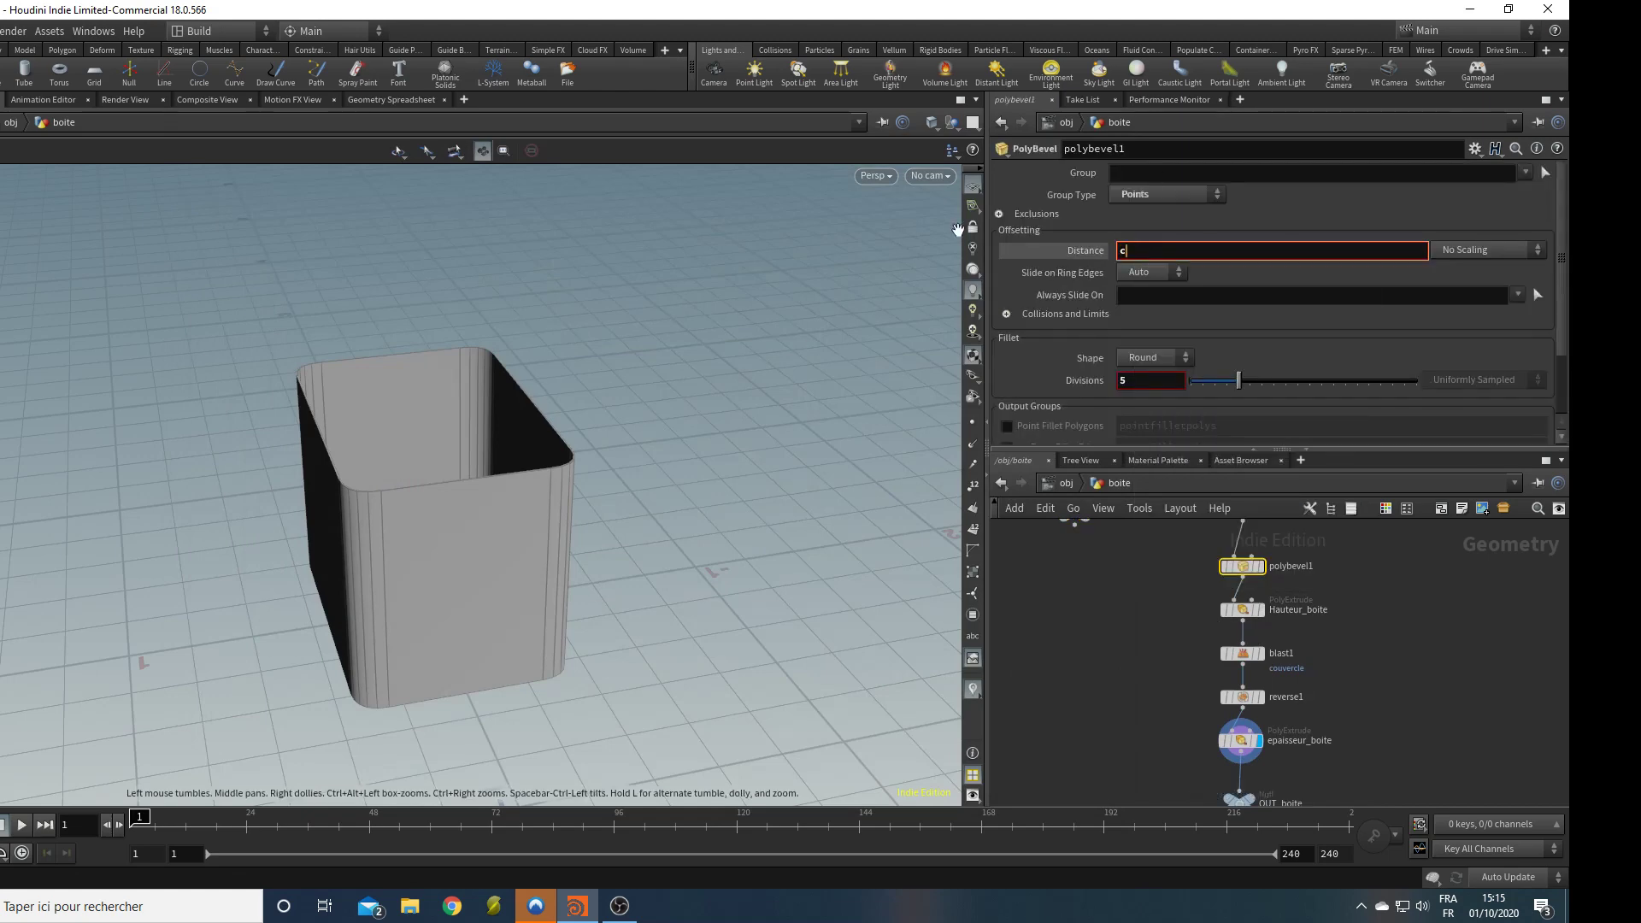
pyautogui.write('ch("../')
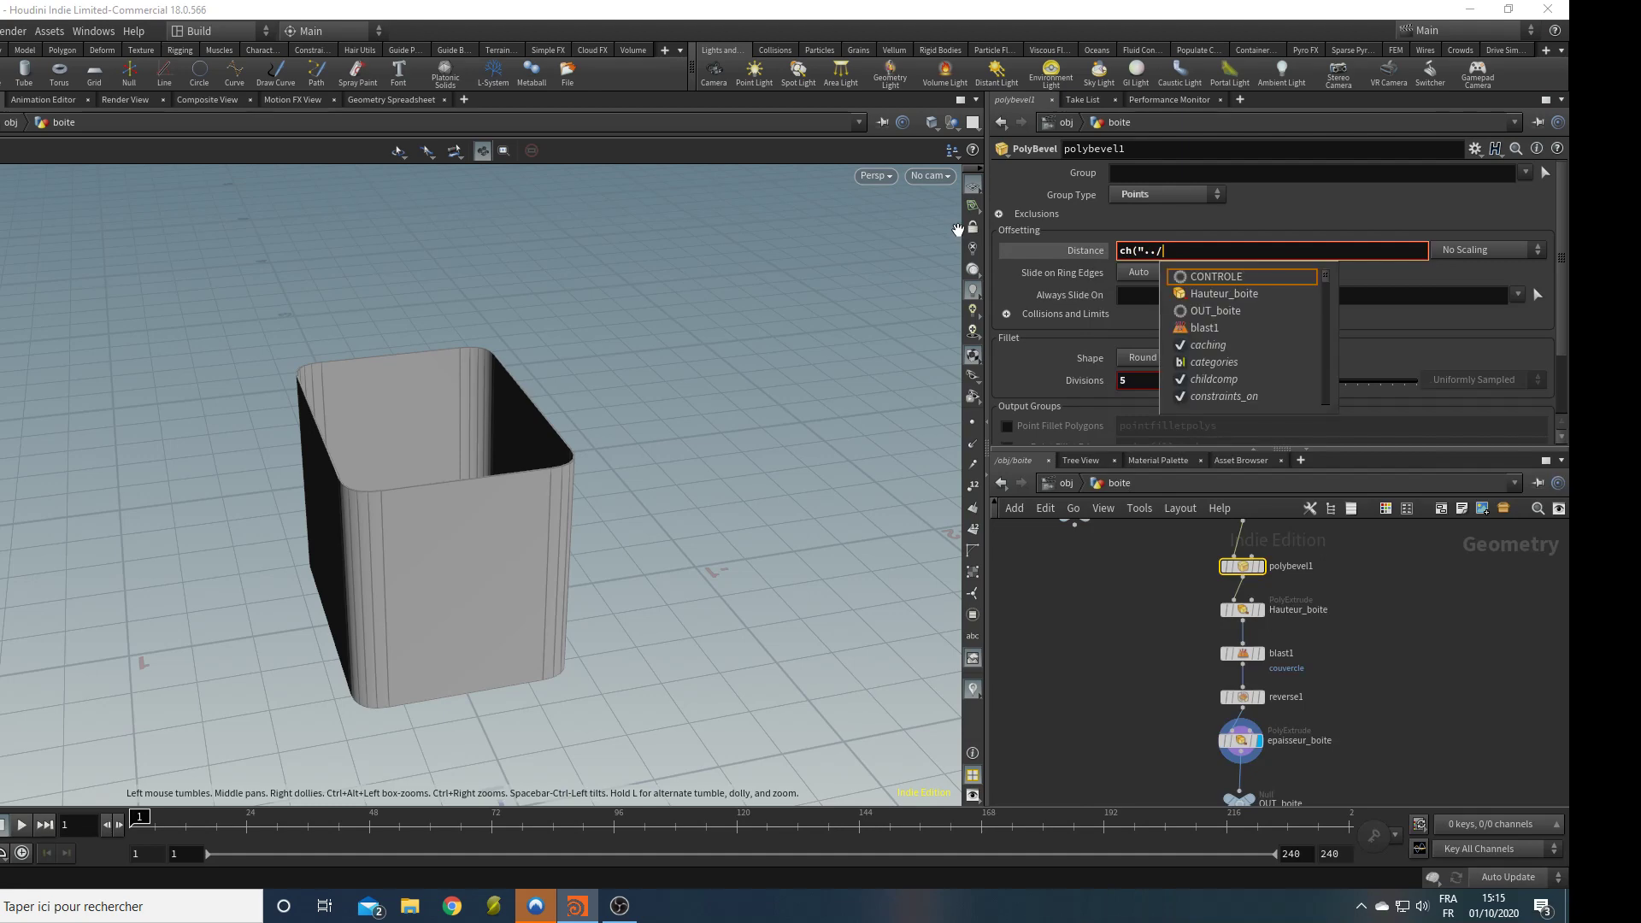
pyautogui.press('Down')
pyautogui.press('Return')
pyautogui.press('Down')
pyautogui.press('Down')
pyautogui.press('Down')
pyautogui.press('Down')
pyautogui.press('Down')
pyautogui.press('Down')
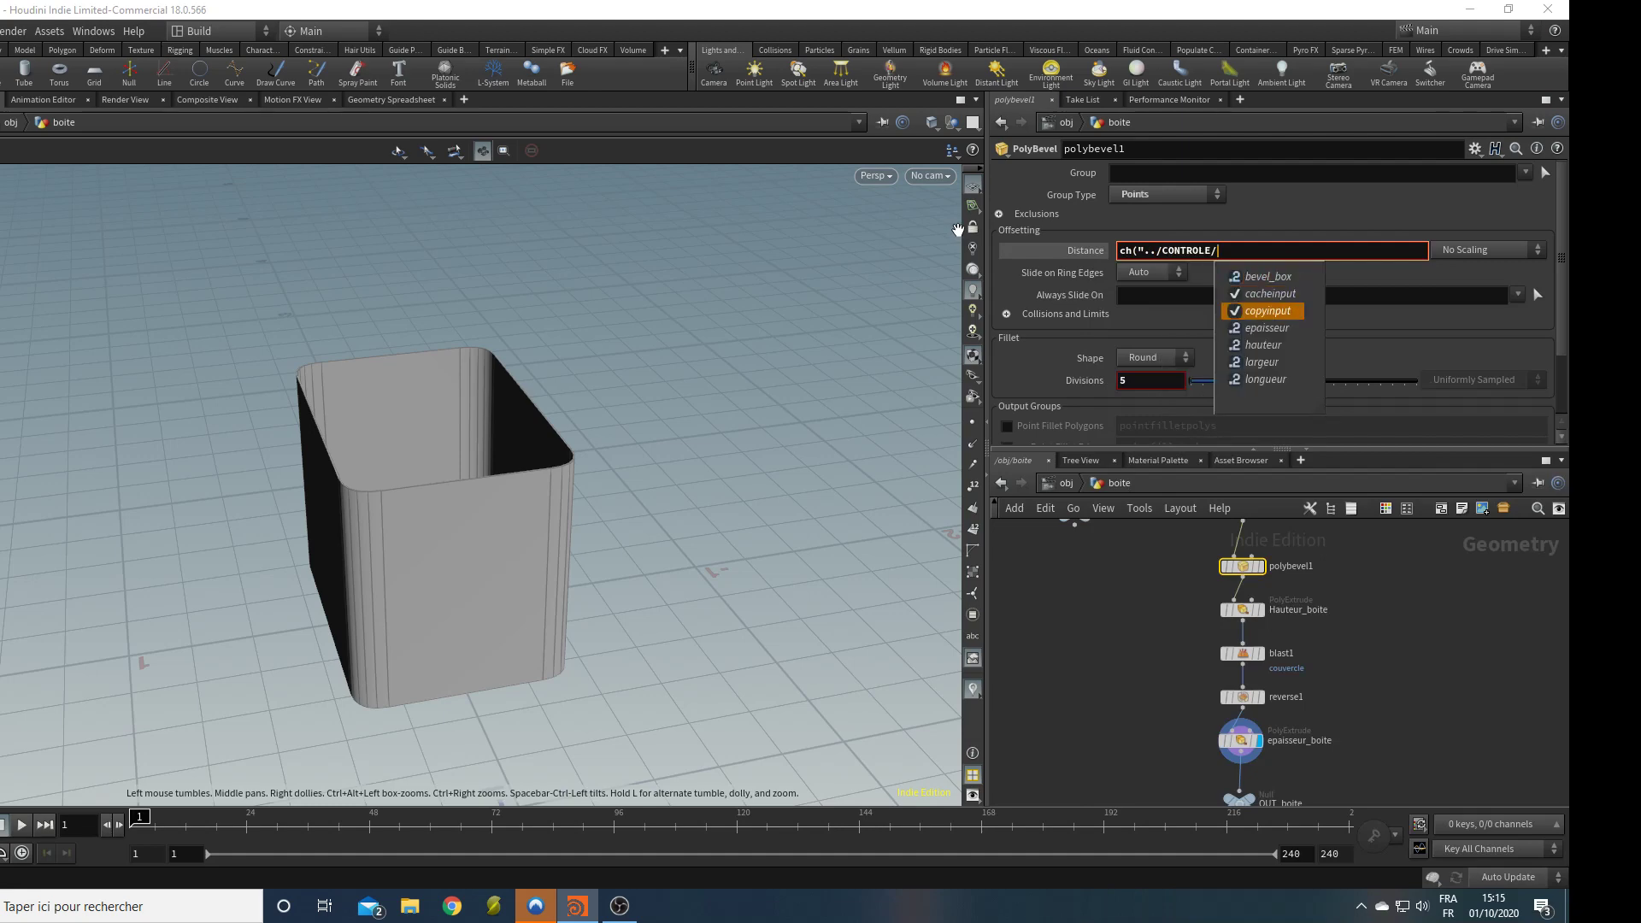
pyautogui.press('Up')
pyautogui.press('Up')
pyautogui.press('Up')
pyautogui.press('Up')
pyautogui.press('Up')
pyautogui.press('Return')
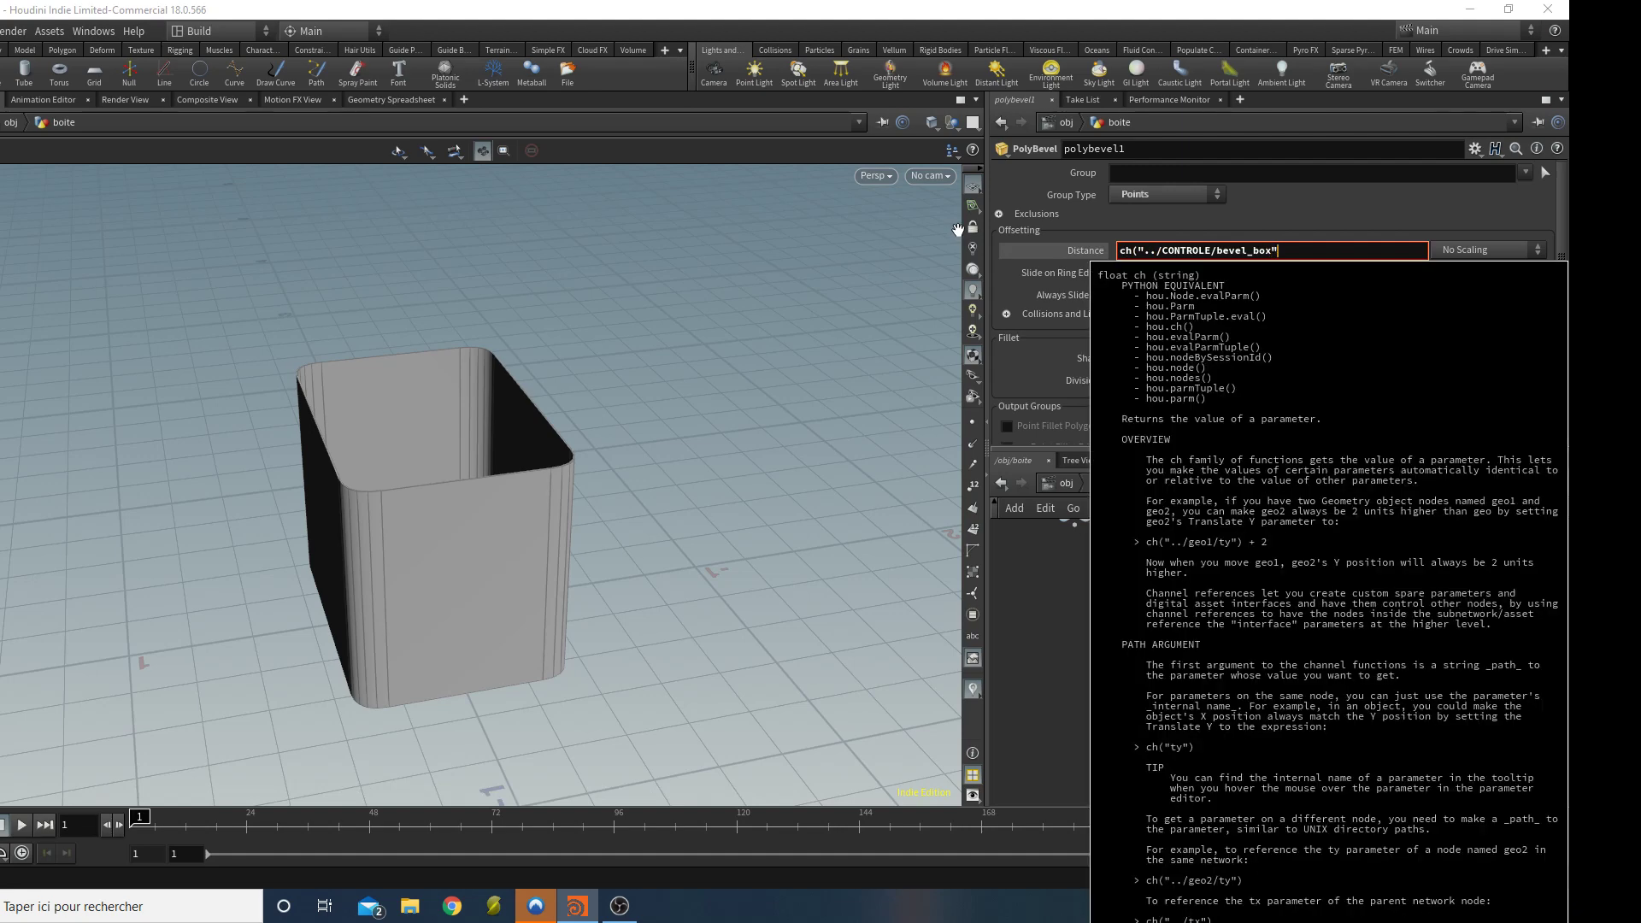
pyautogui.write(')')
pyautogui.press('Return')
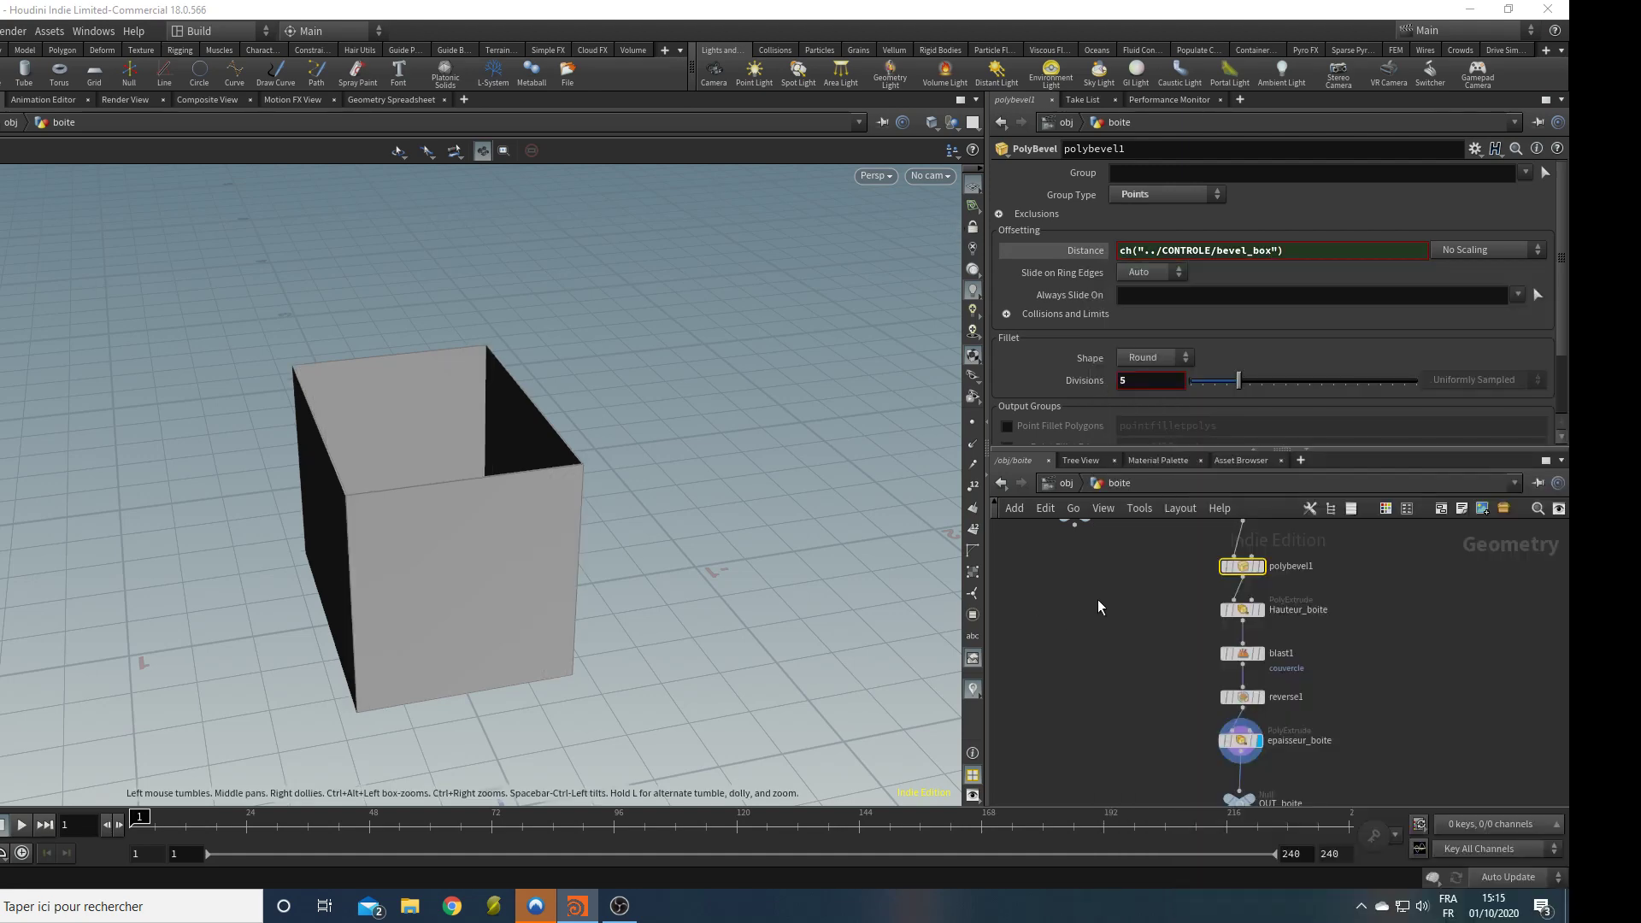
pyautogui.moveTo(1099, 601); pyautogui.dragTo(1137, 642, button='middle')
pyautogui.click(1086, 251)
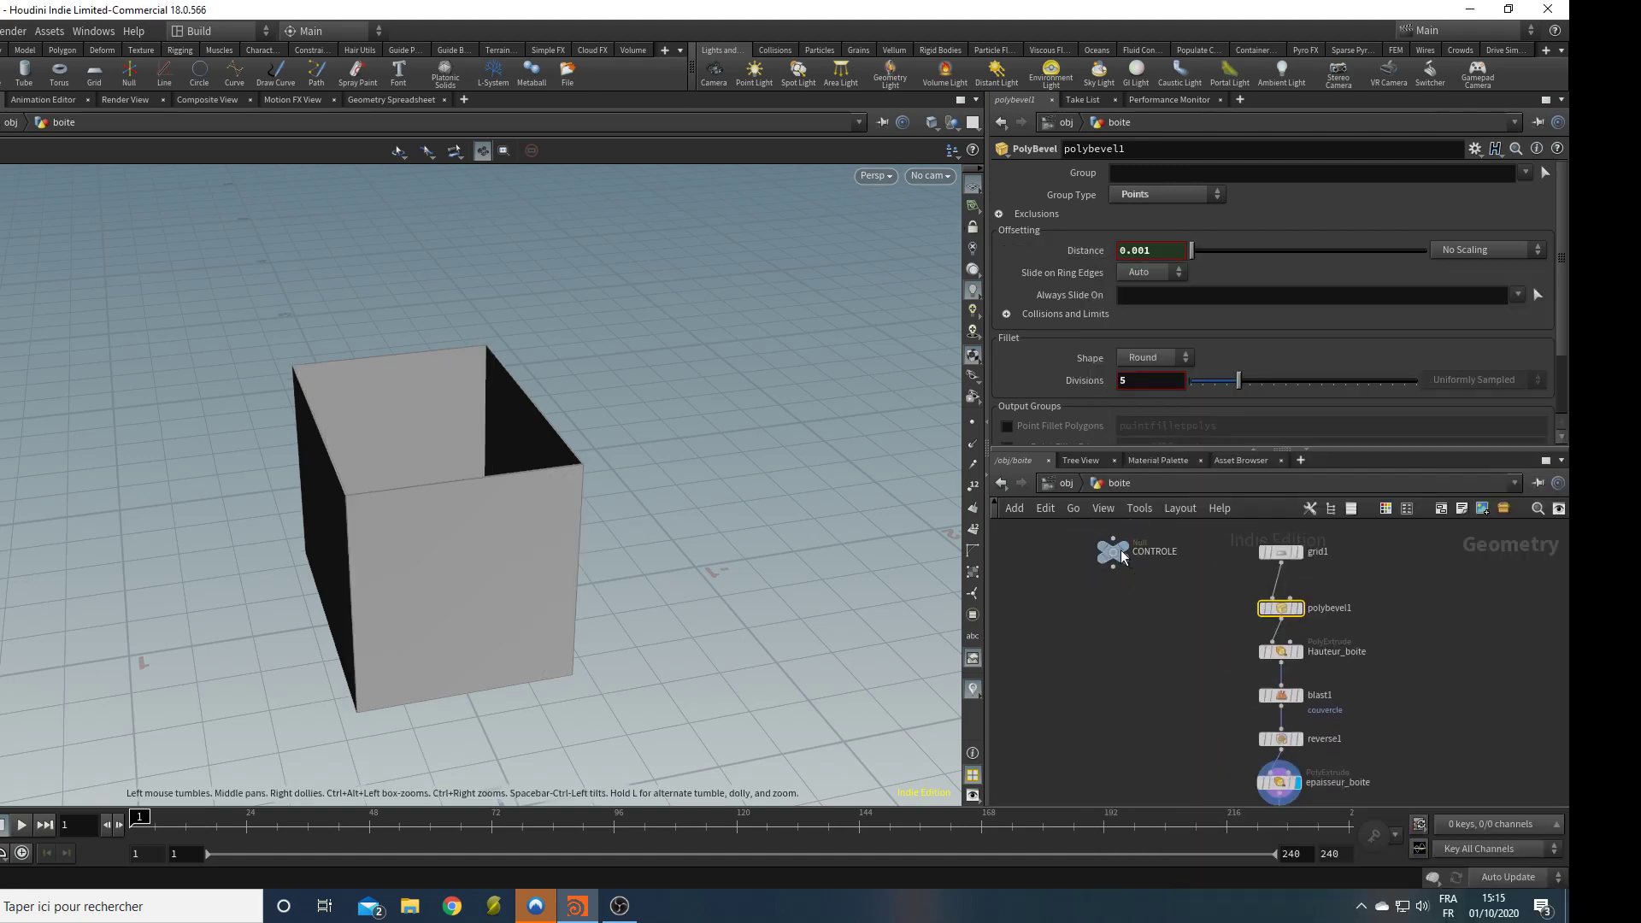
# Set CONTROLE's Bevel to 0.17 and inspect the box's rounded corners.
pyautogui.click(1120, 554)
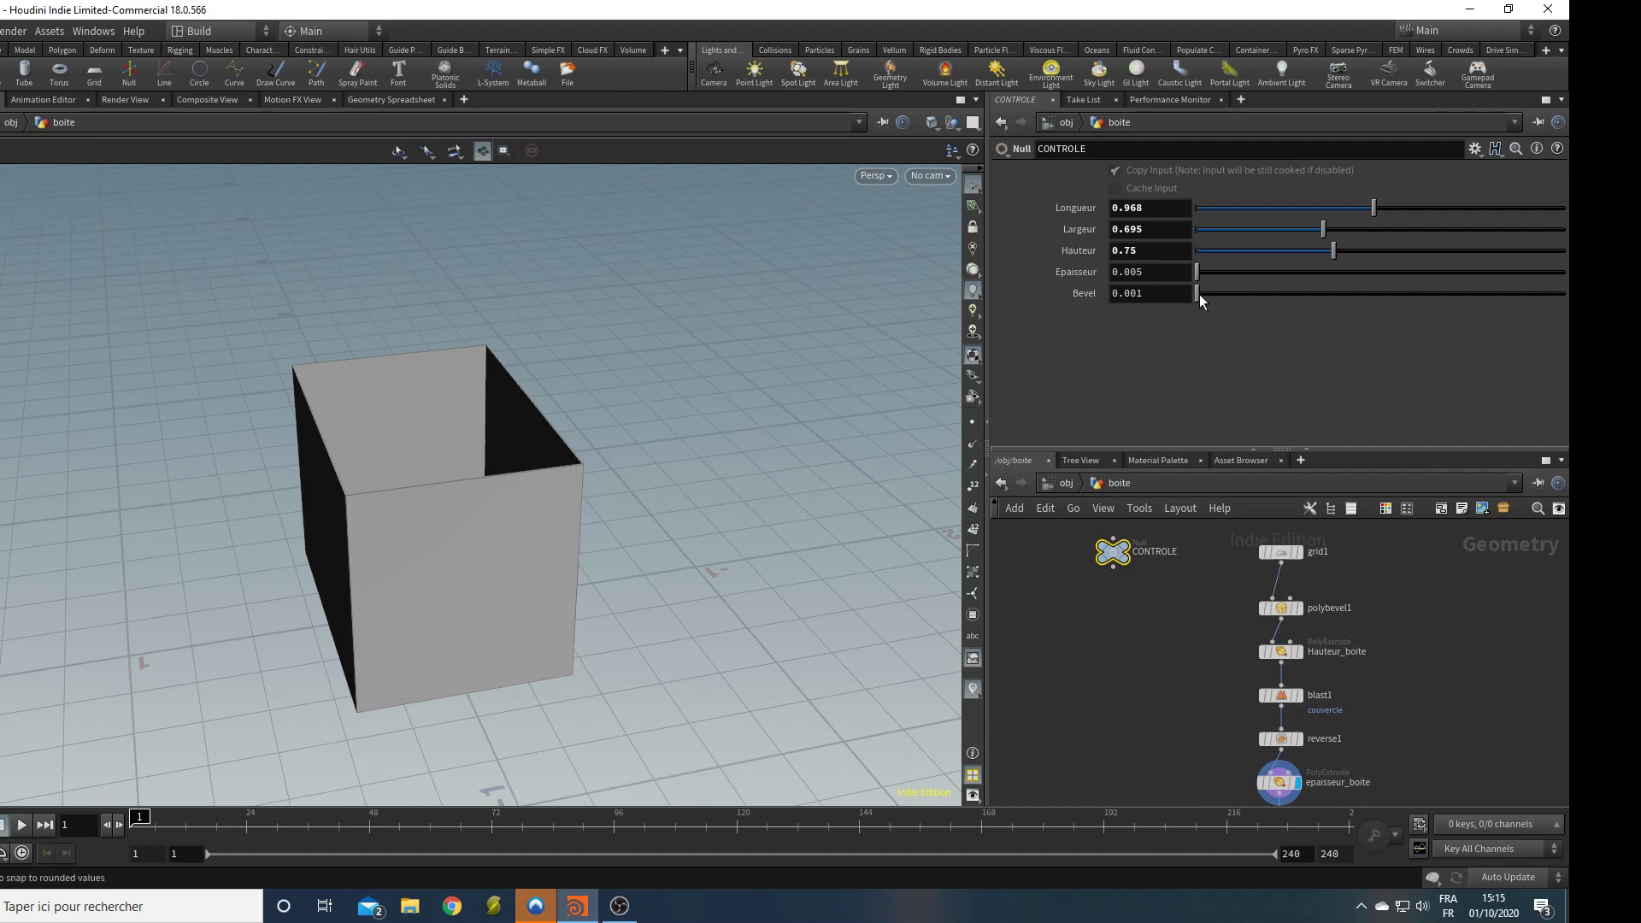
pyautogui.moveTo(1198, 294); pyautogui.dragTo(1337, 327)
pyautogui.moveTo(766, 465); pyautogui.dragTo(600, 570)
pyautogui.moveTo(600, 571); pyautogui.dragTo(835, 520, button='right')
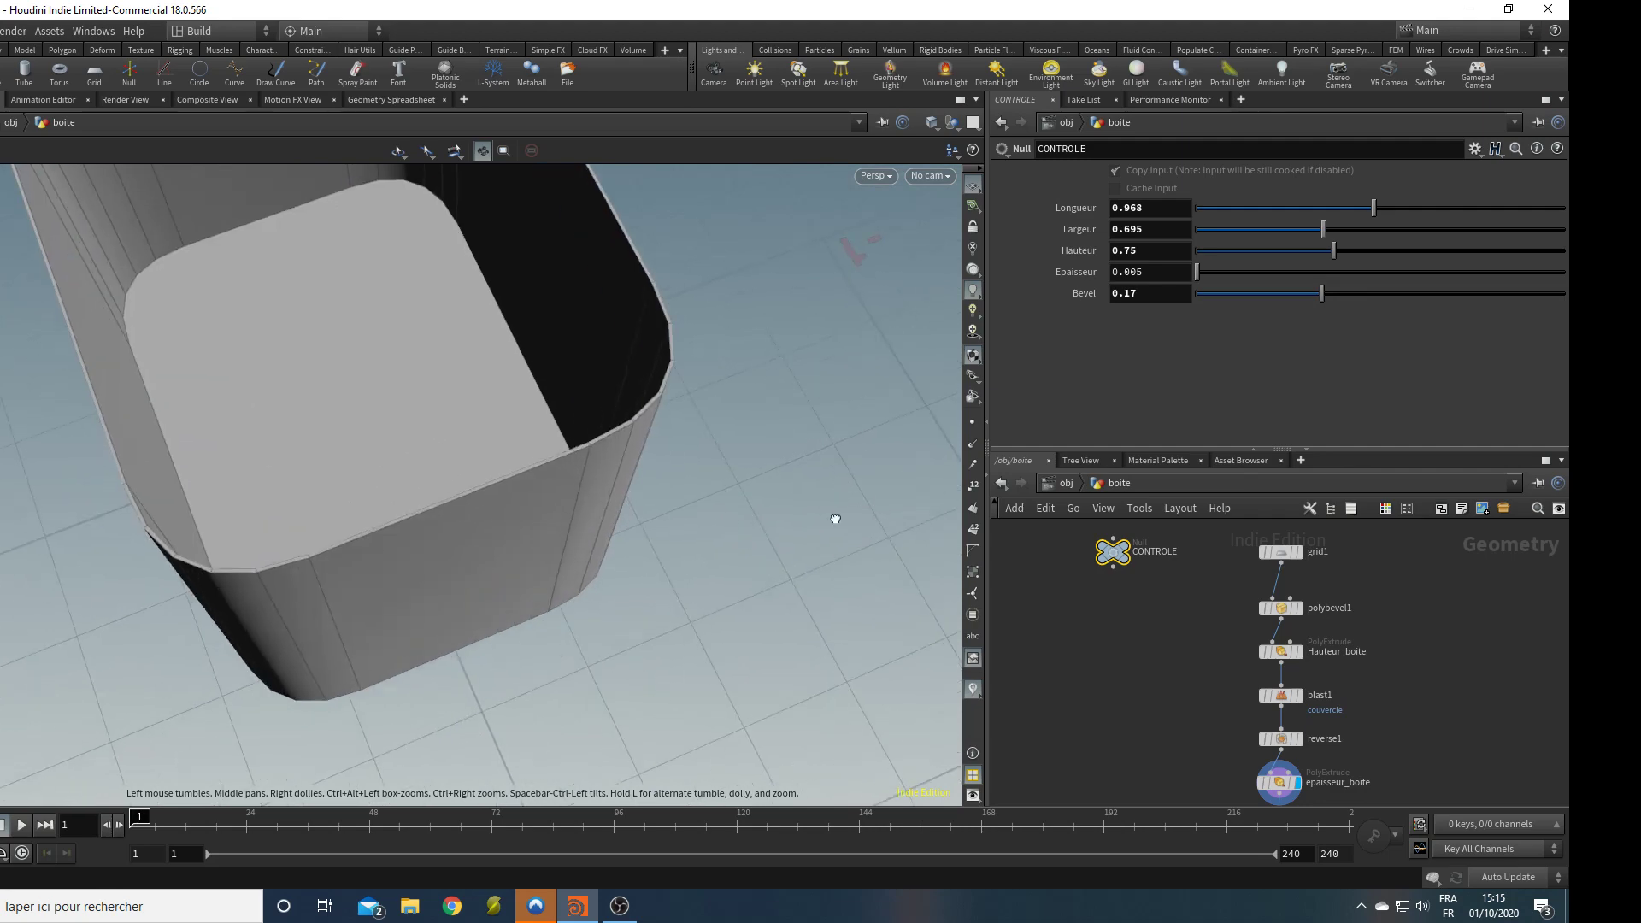
pyautogui.moveTo(836, 520); pyautogui.dragTo(664, 402)
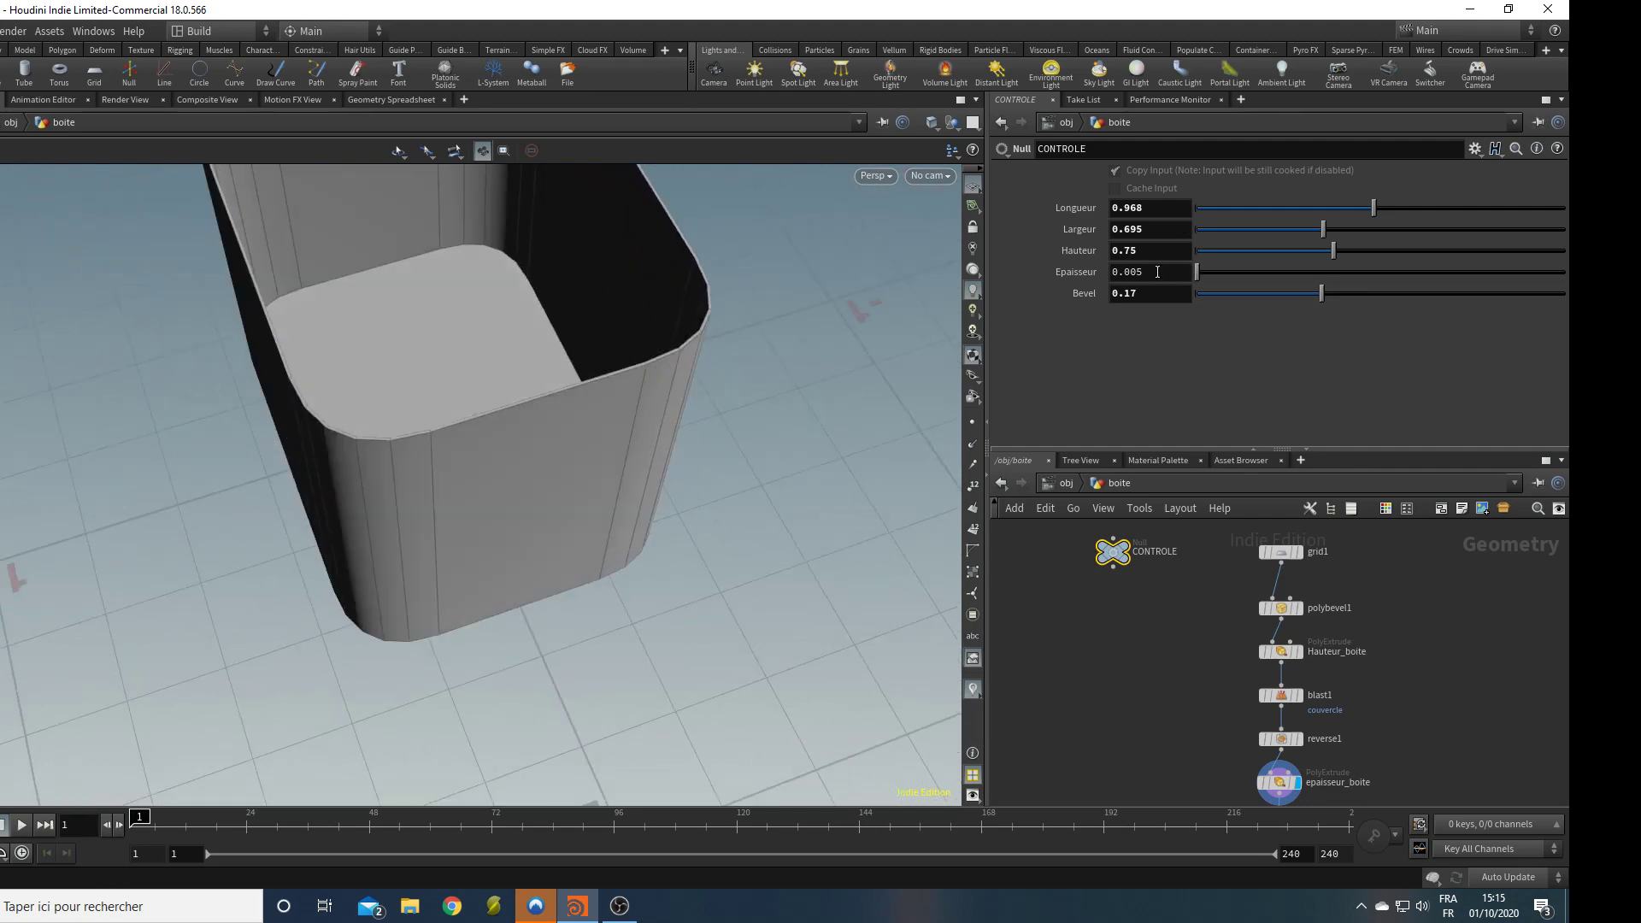
# Set CONTROLE's Epaisseur to 0.034 and inspect the box's walls from several angles.
pyautogui.moveTo(1157, 272); pyautogui.dragTo(1380, 364, button='middle')
pyautogui.moveTo(812, 370); pyautogui.dragTo(469, 337, button='right')
pyautogui.moveTo(641, 329); pyautogui.dragTo(543, 428, button='middle')
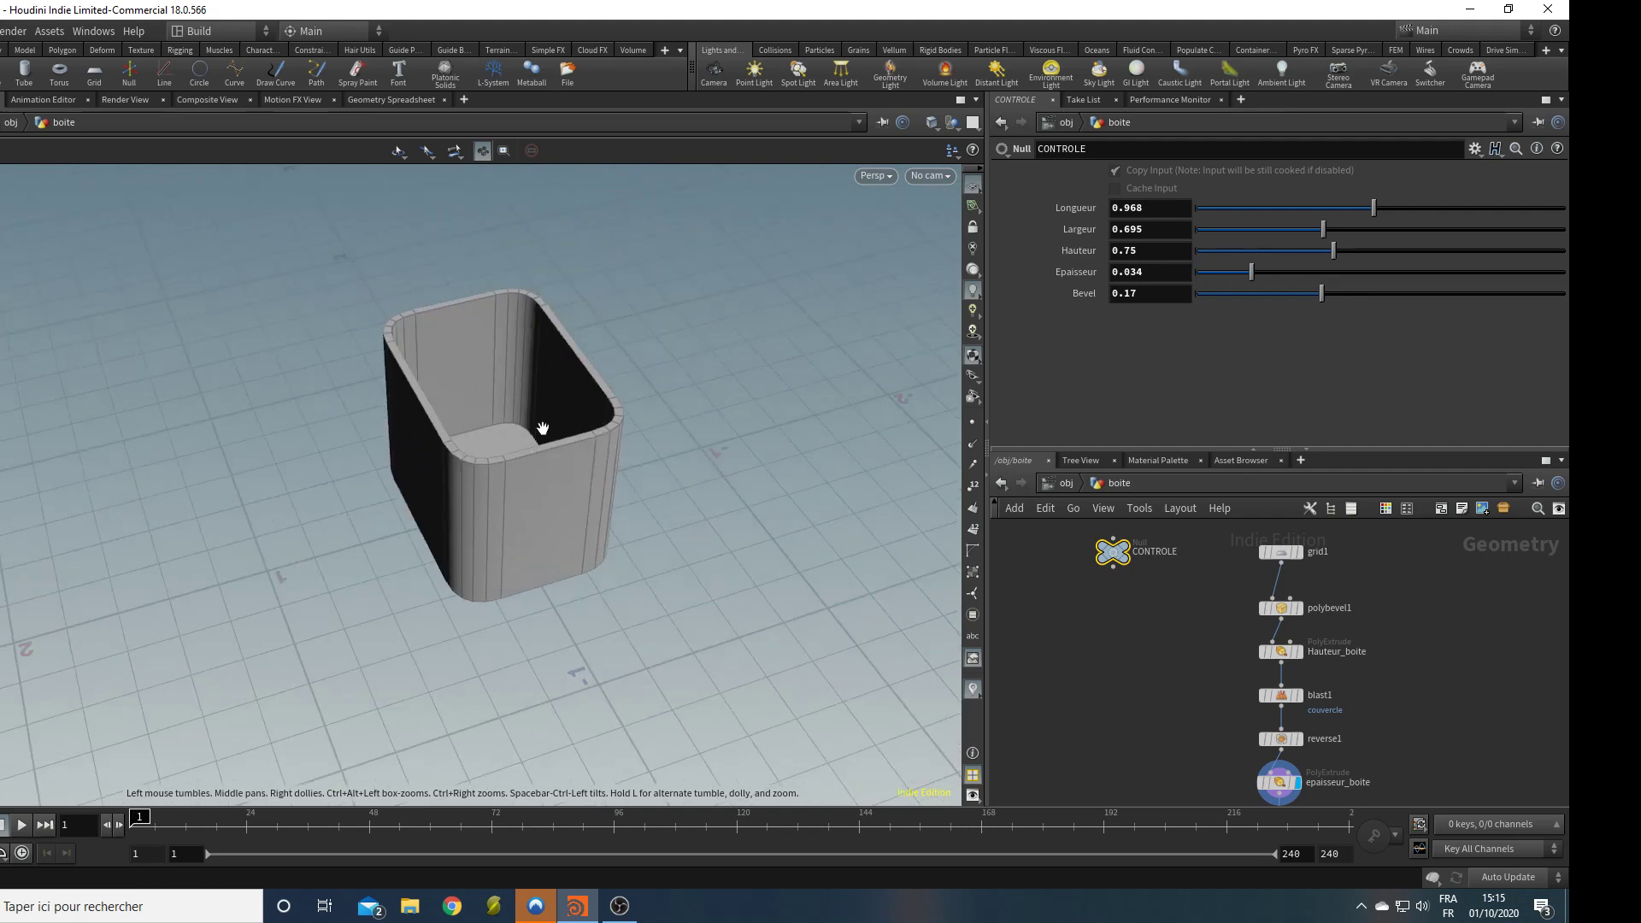
pyautogui.moveTo(543, 427); pyautogui.dragTo(550, 345)
pyautogui.moveTo(535, 403); pyautogui.dragTo(630, 616)
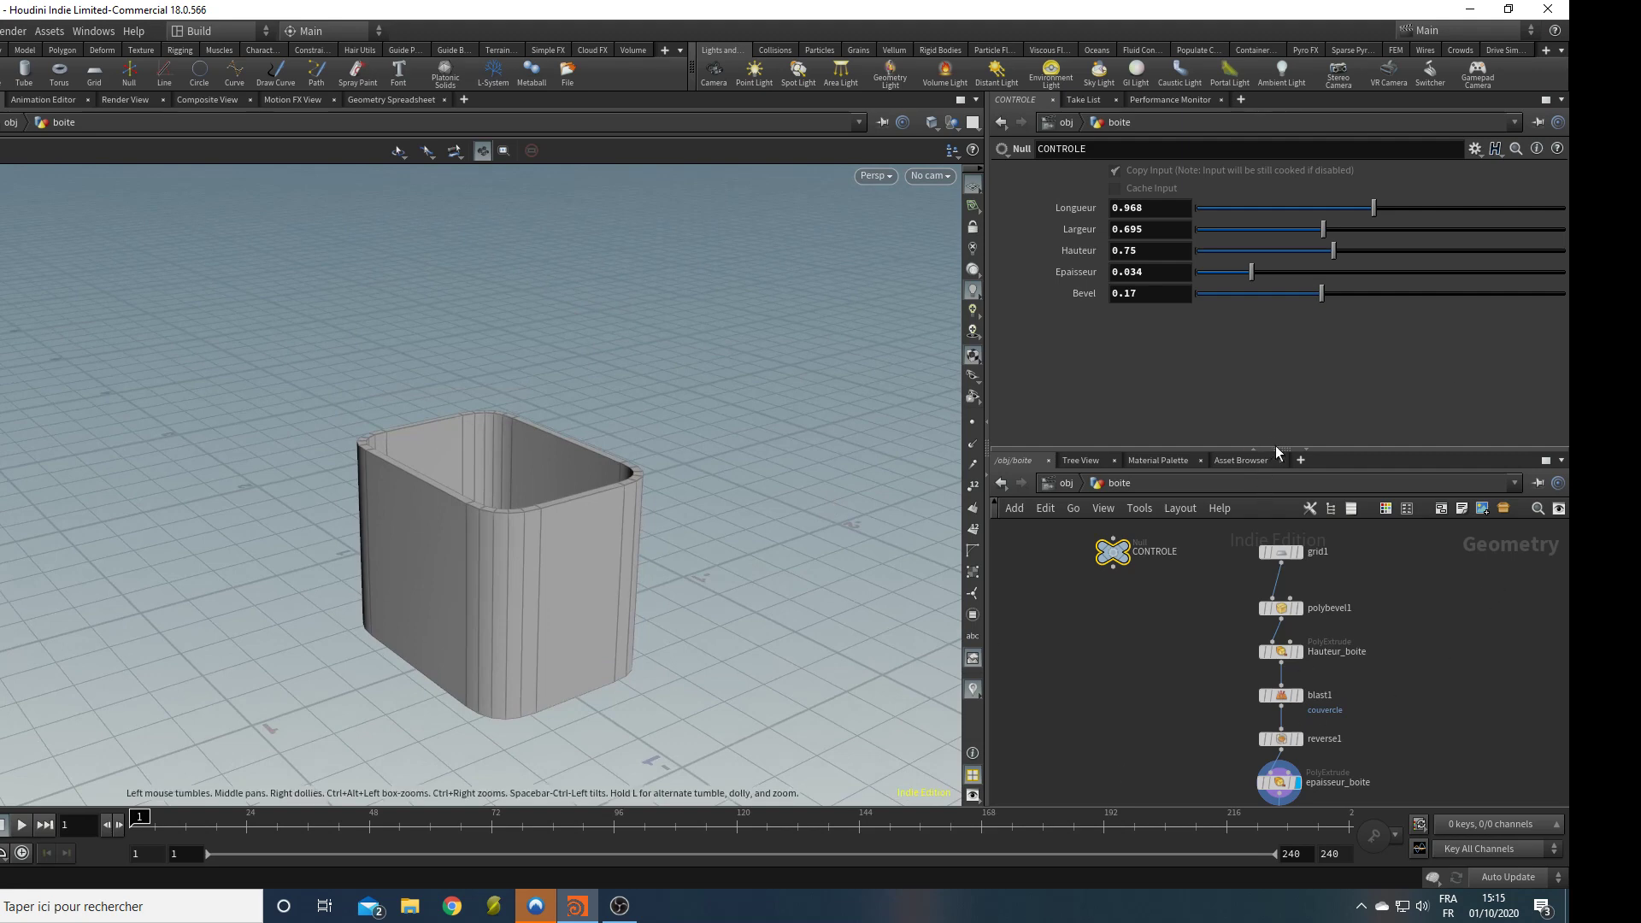
pyautogui.moveTo(678, 630); pyautogui.dragTo(550, 623, button='middle')
# Duplicate blast1 beside the main chain as a separate branch fed by Hauteur_boite.
pyautogui.moveTo(1399, 633); pyautogui.dragTo(1175, 610, button='middle')
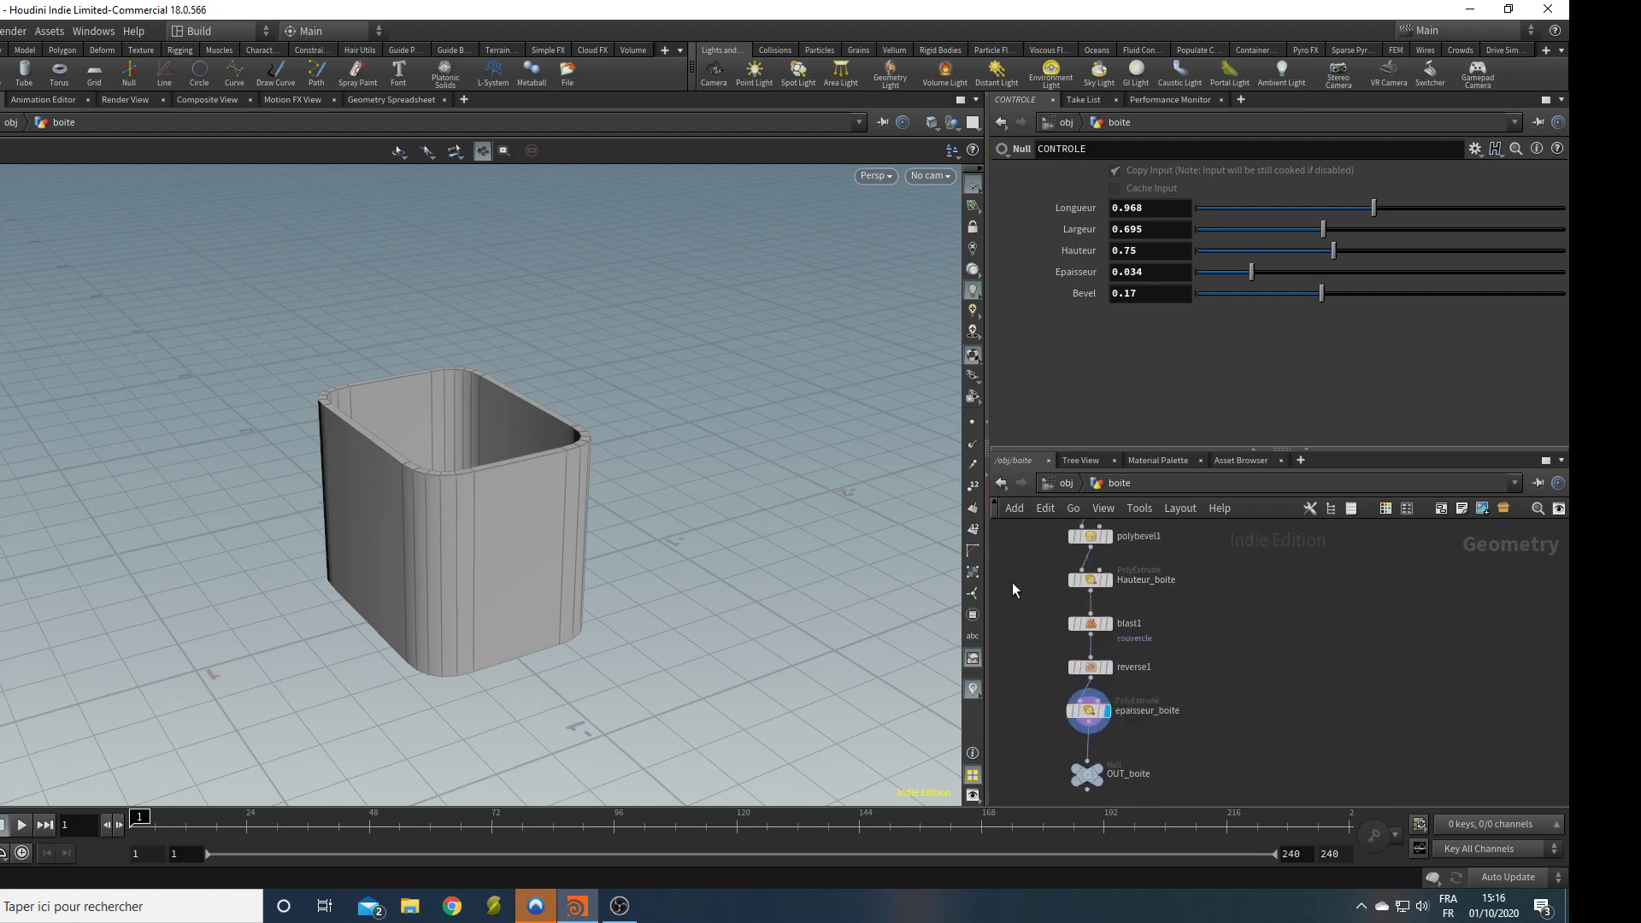
pyautogui.moveTo(1097, 633); pyautogui.dragTo(1093, 627)
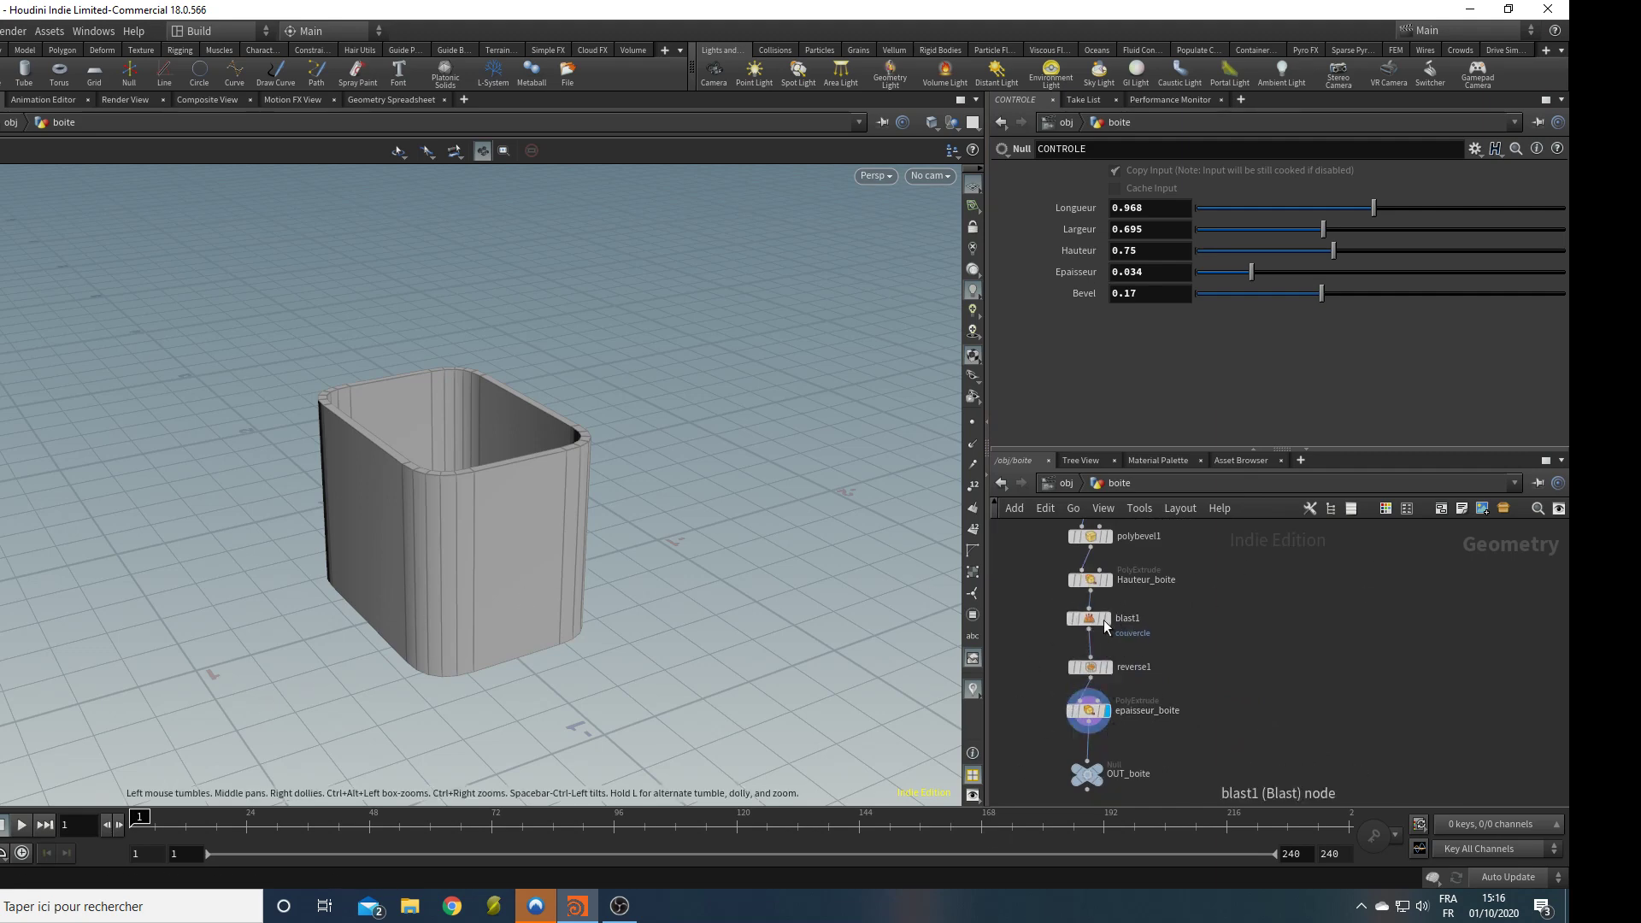
pyautogui.moveTo(1091, 618); pyautogui.dragTo(1239, 629)
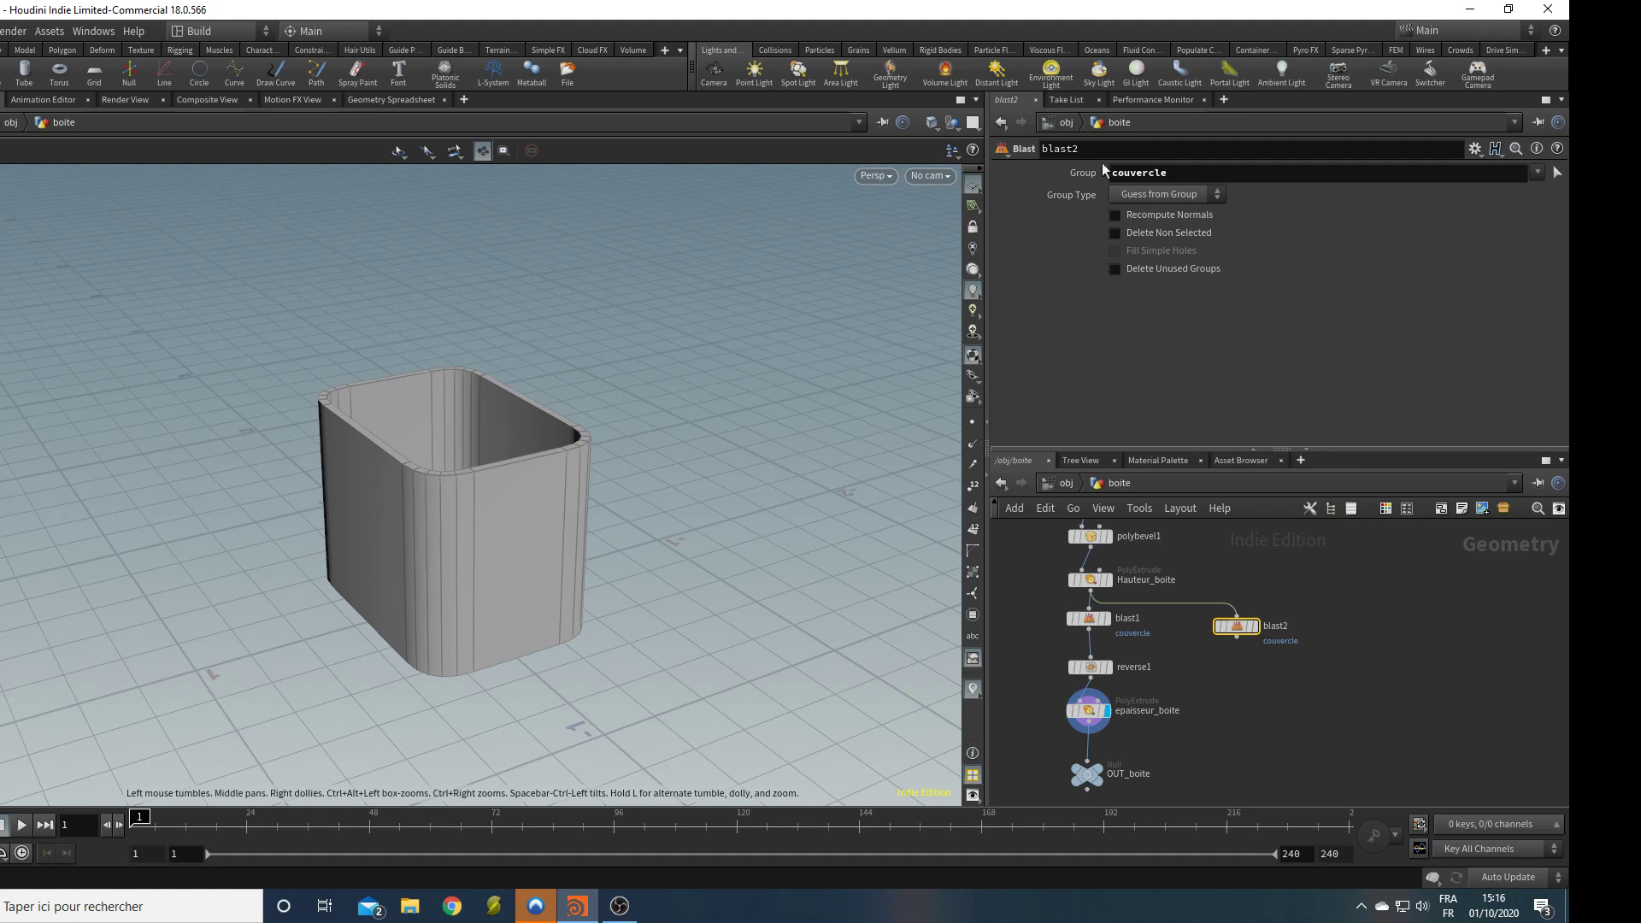
# Enable Delete Non Selected on blast2 to keep only the couvercle group, and display the node farther from the main chain.
pyautogui.click(1115, 233)
pyautogui.click(1256, 627)
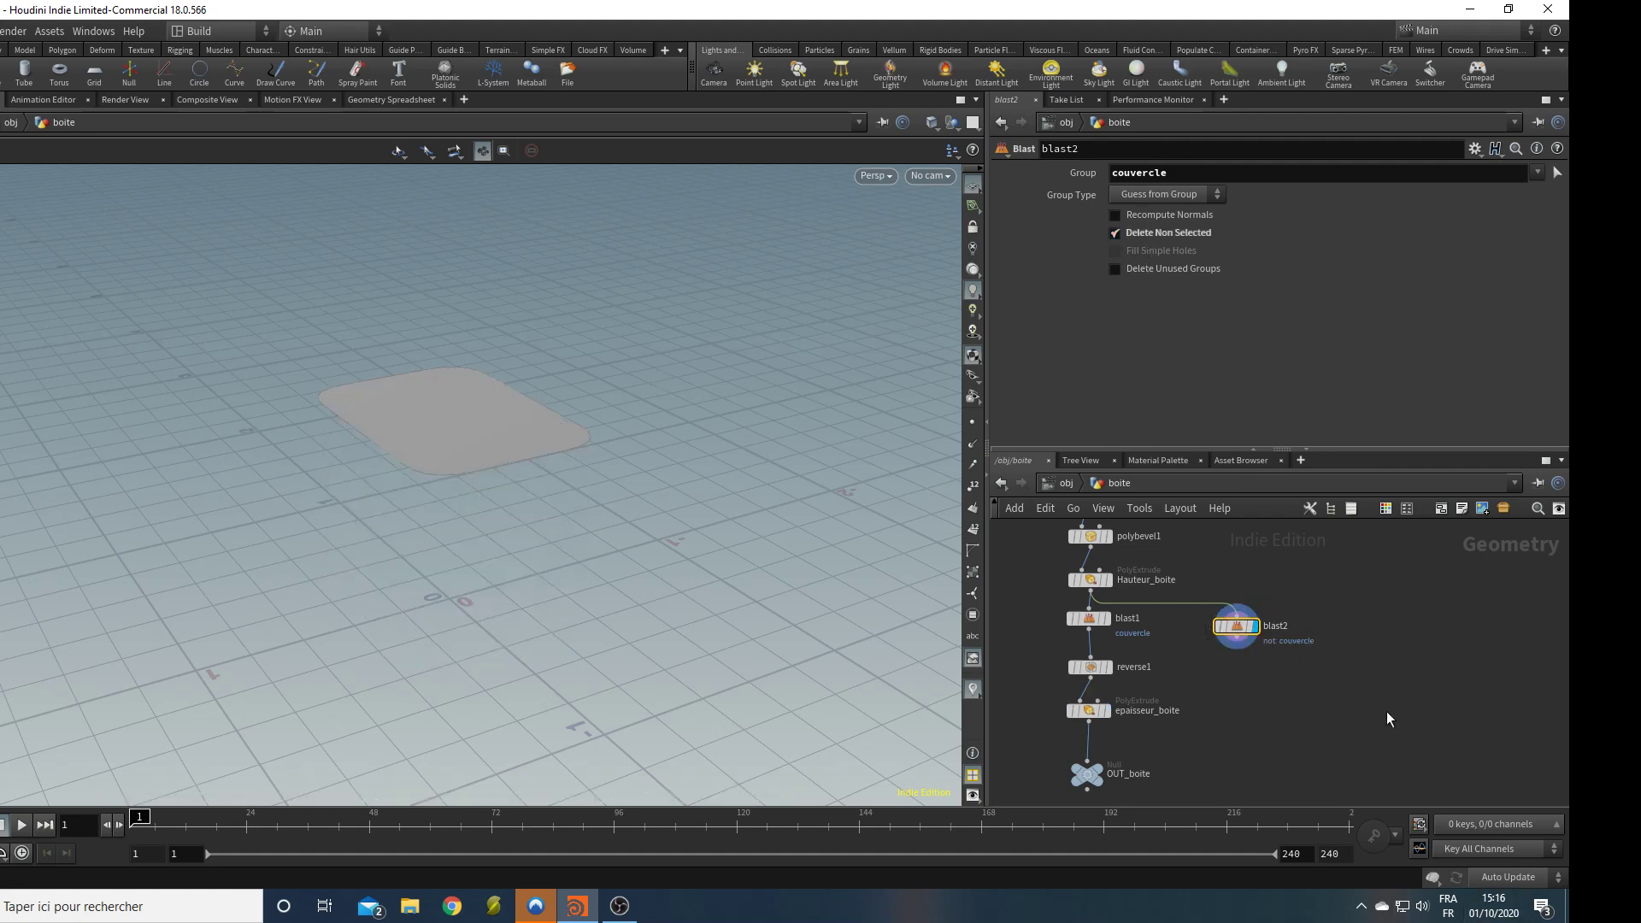
pyautogui.moveTo(680, 504); pyautogui.dragTo(678, 436)
pyautogui.moveTo(699, 501); pyautogui.dragTo(631, 546)
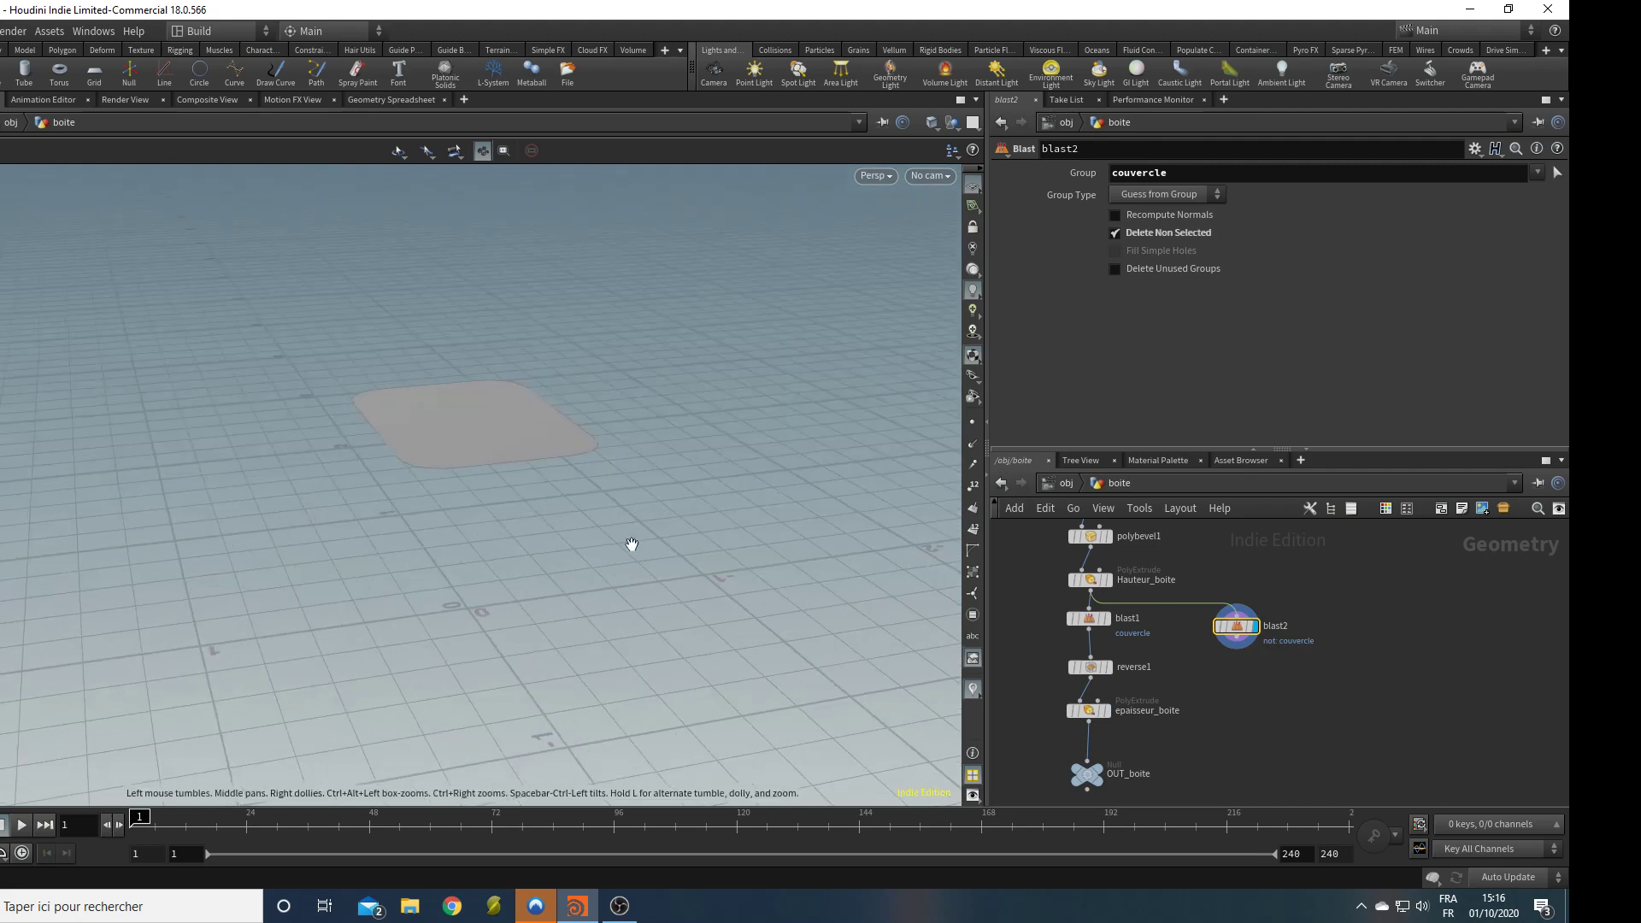
pyautogui.moveTo(1233, 659); pyautogui.dragTo(1256, 658, button='middle')
pyautogui.moveTo(1262, 626); pyautogui.dragTo(1289, 618)
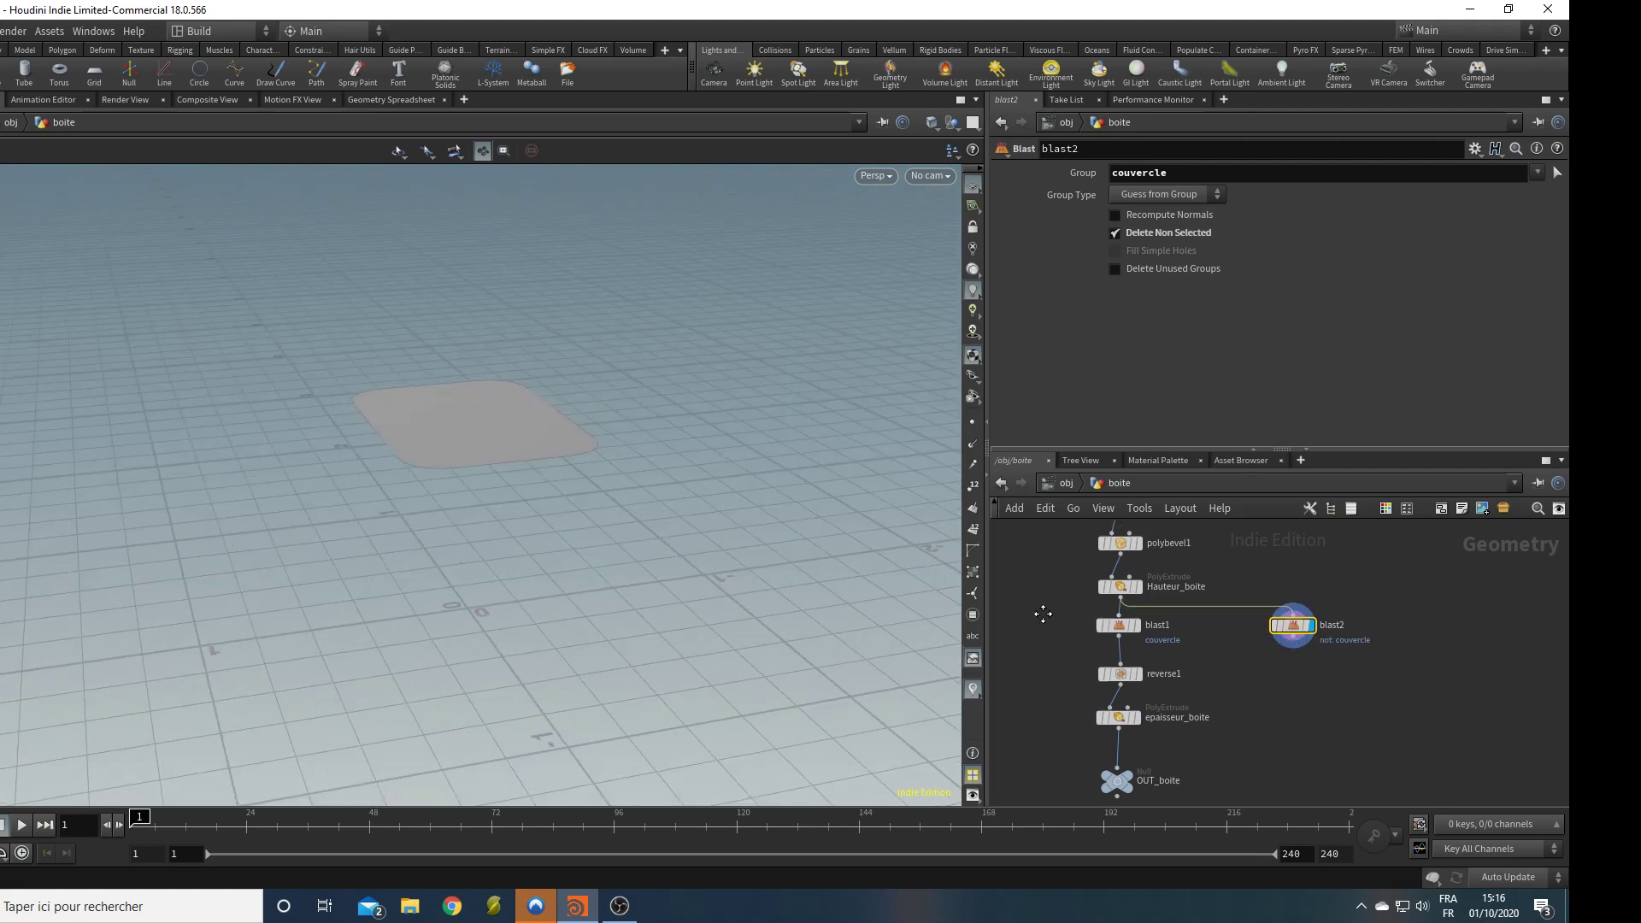
# Edit CONTROLE's parameter interface and put Longueur, Largeur, Hauteur, Epaisseur and Bevel into a new folder.
pyautogui.moveTo(1039, 607); pyautogui.dragTo(1120, 652, button='middle')
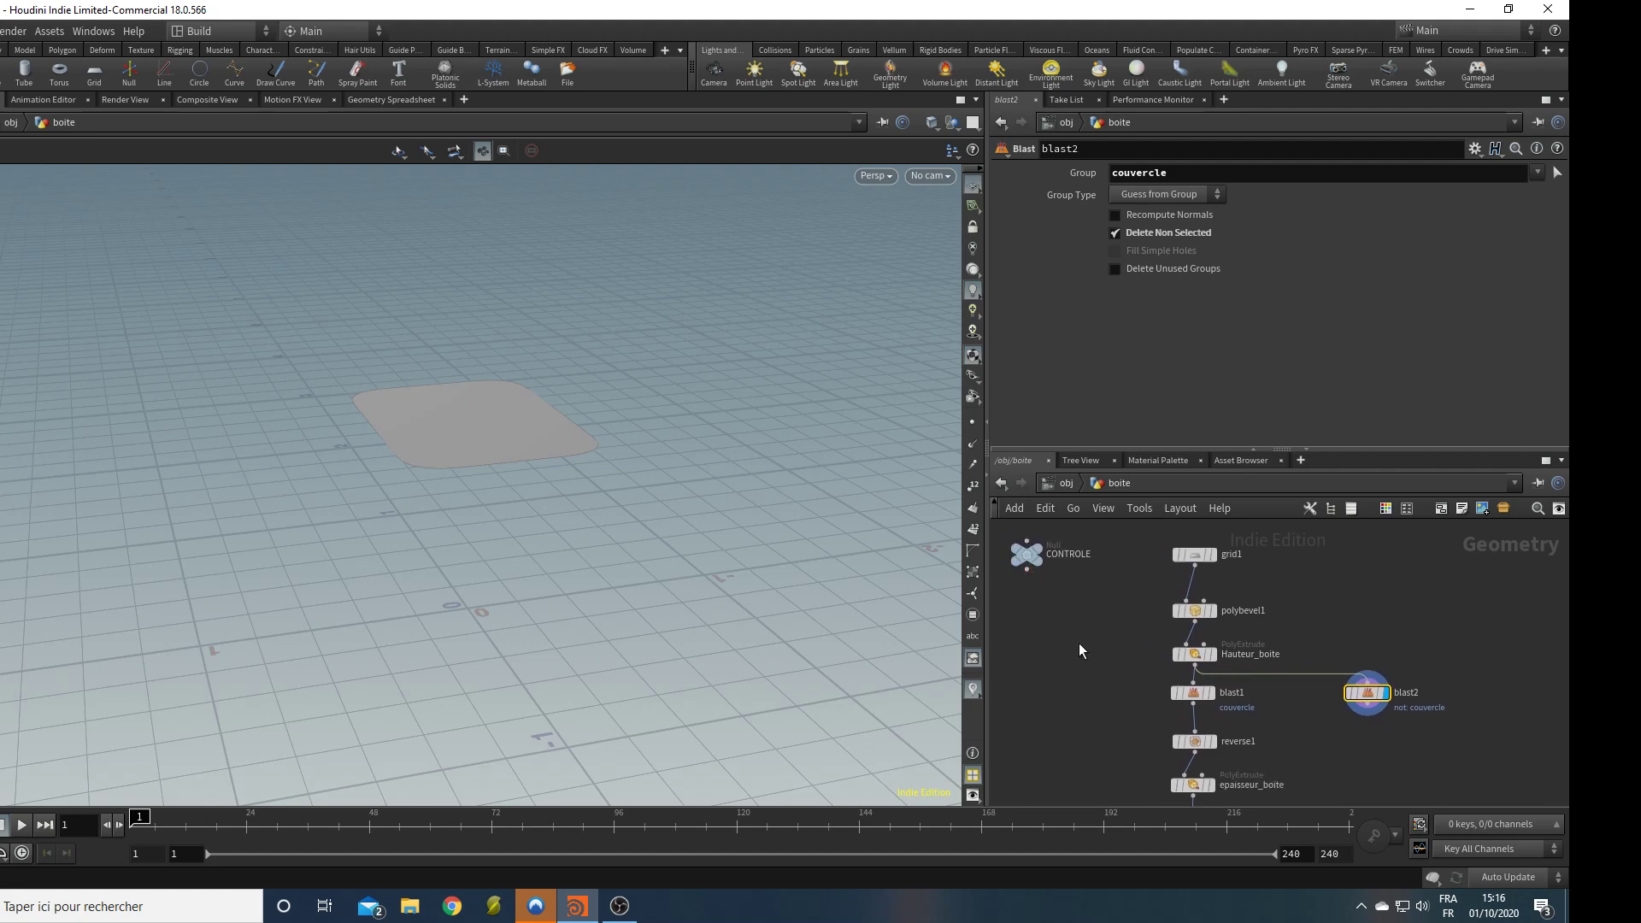
pyautogui.moveTo(1078, 643); pyautogui.dragTo(1044, 646, button='middle')
pyautogui.click(1011, 557)
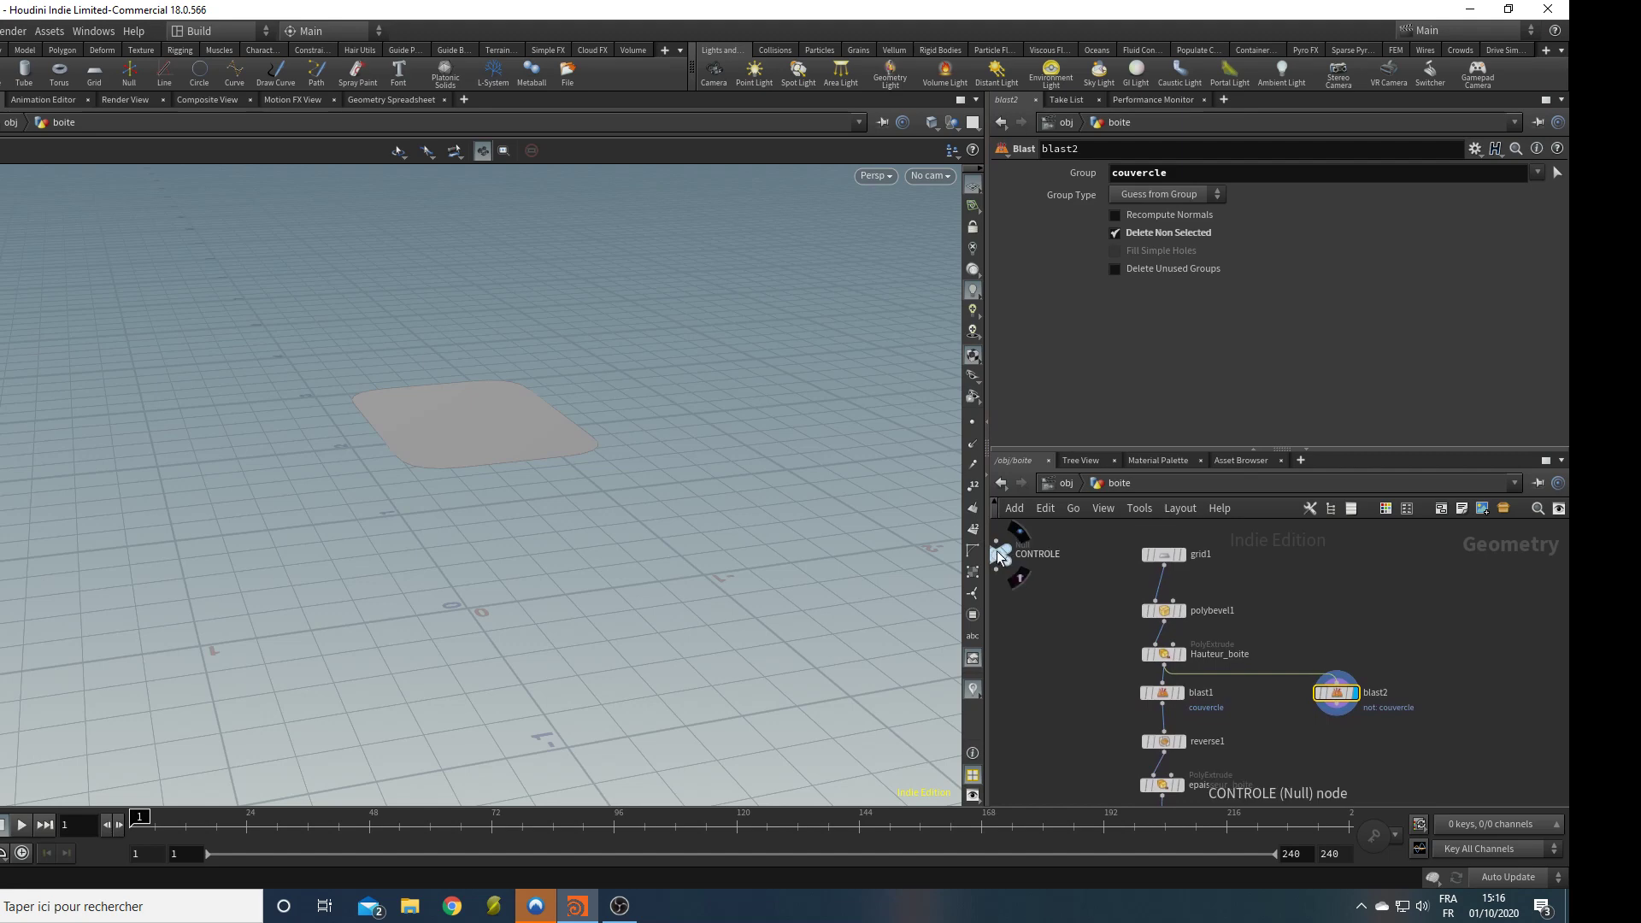
pyautogui.click(1475, 149)
pyautogui.click(1453, 167)
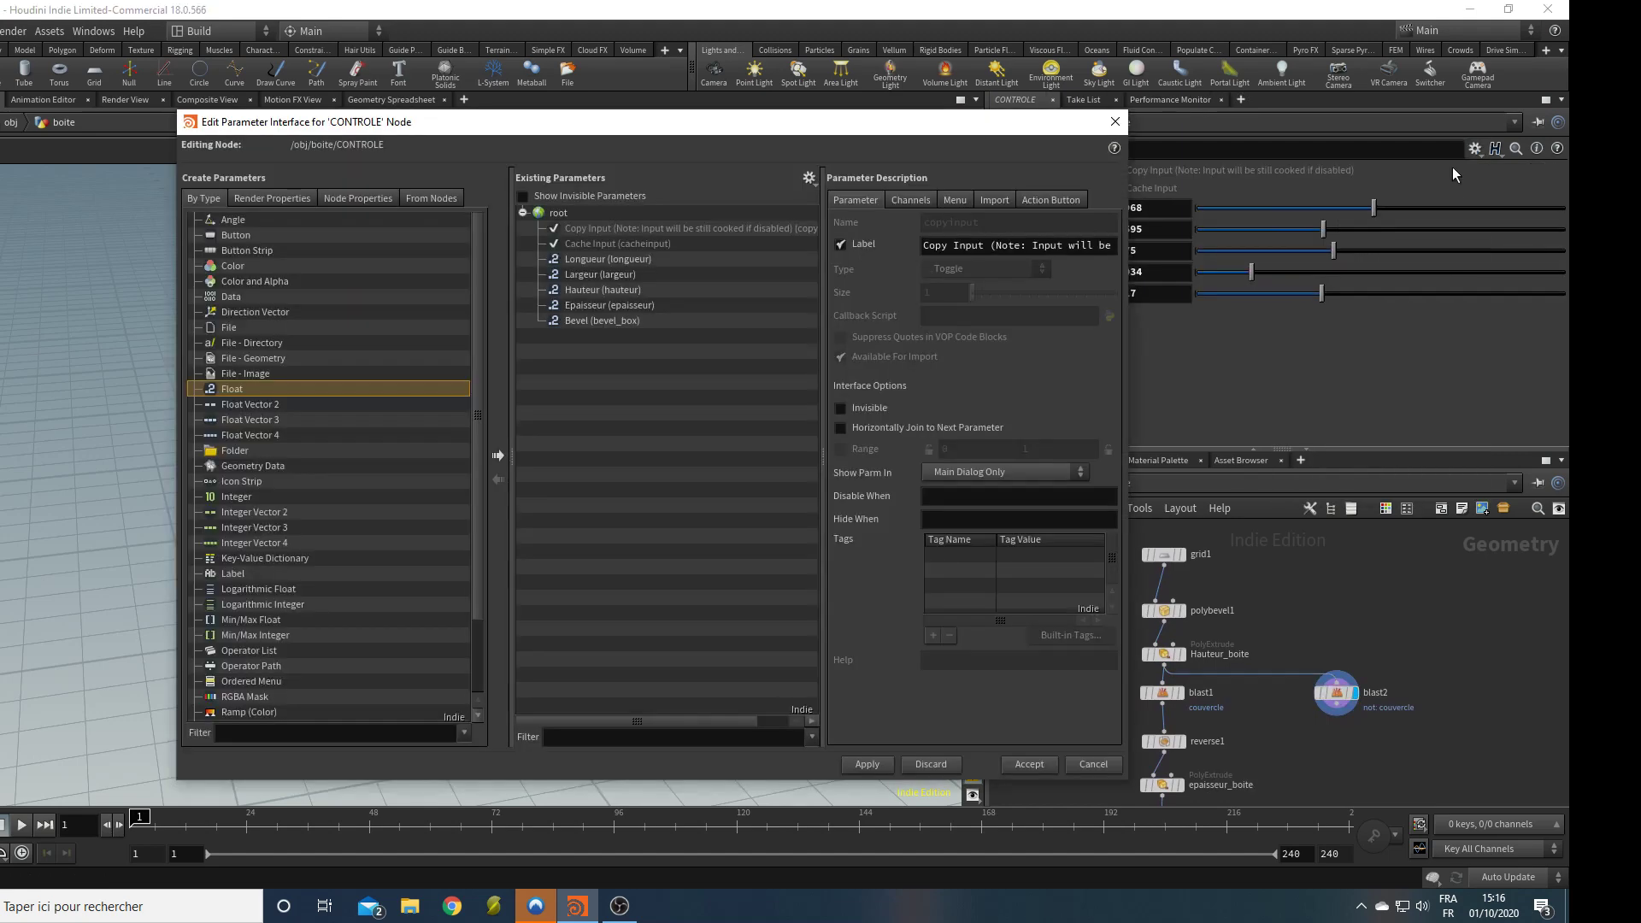
pyautogui.click(607, 321)
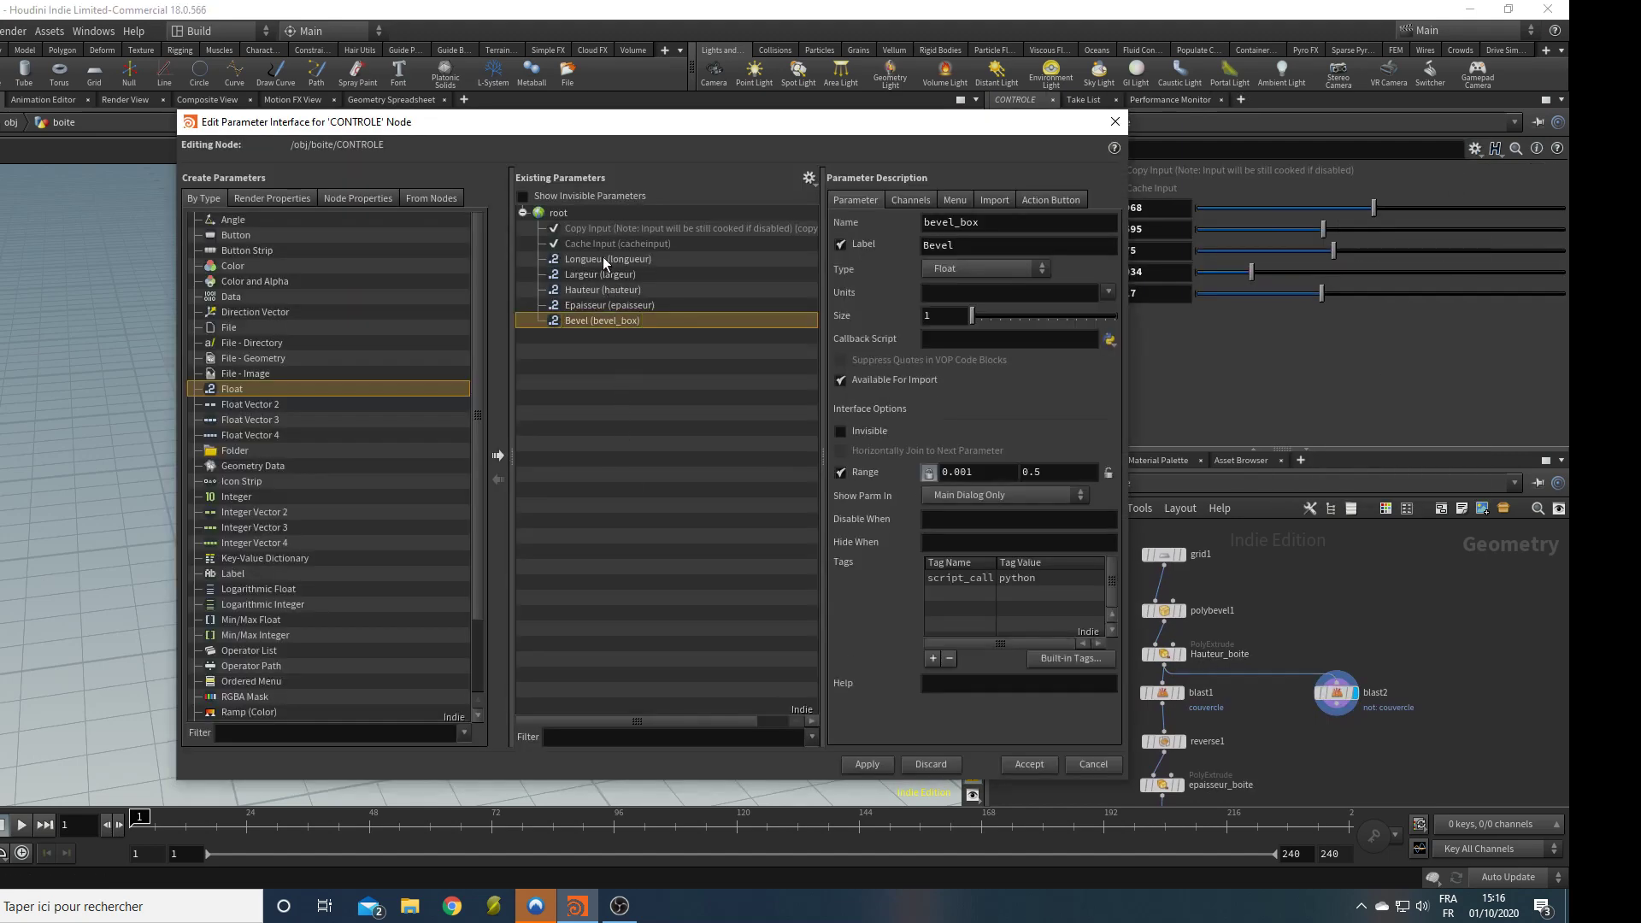
pyautogui.keyDown('shift'); pyautogui.click(602, 257); pyautogui.keyUp('shift')
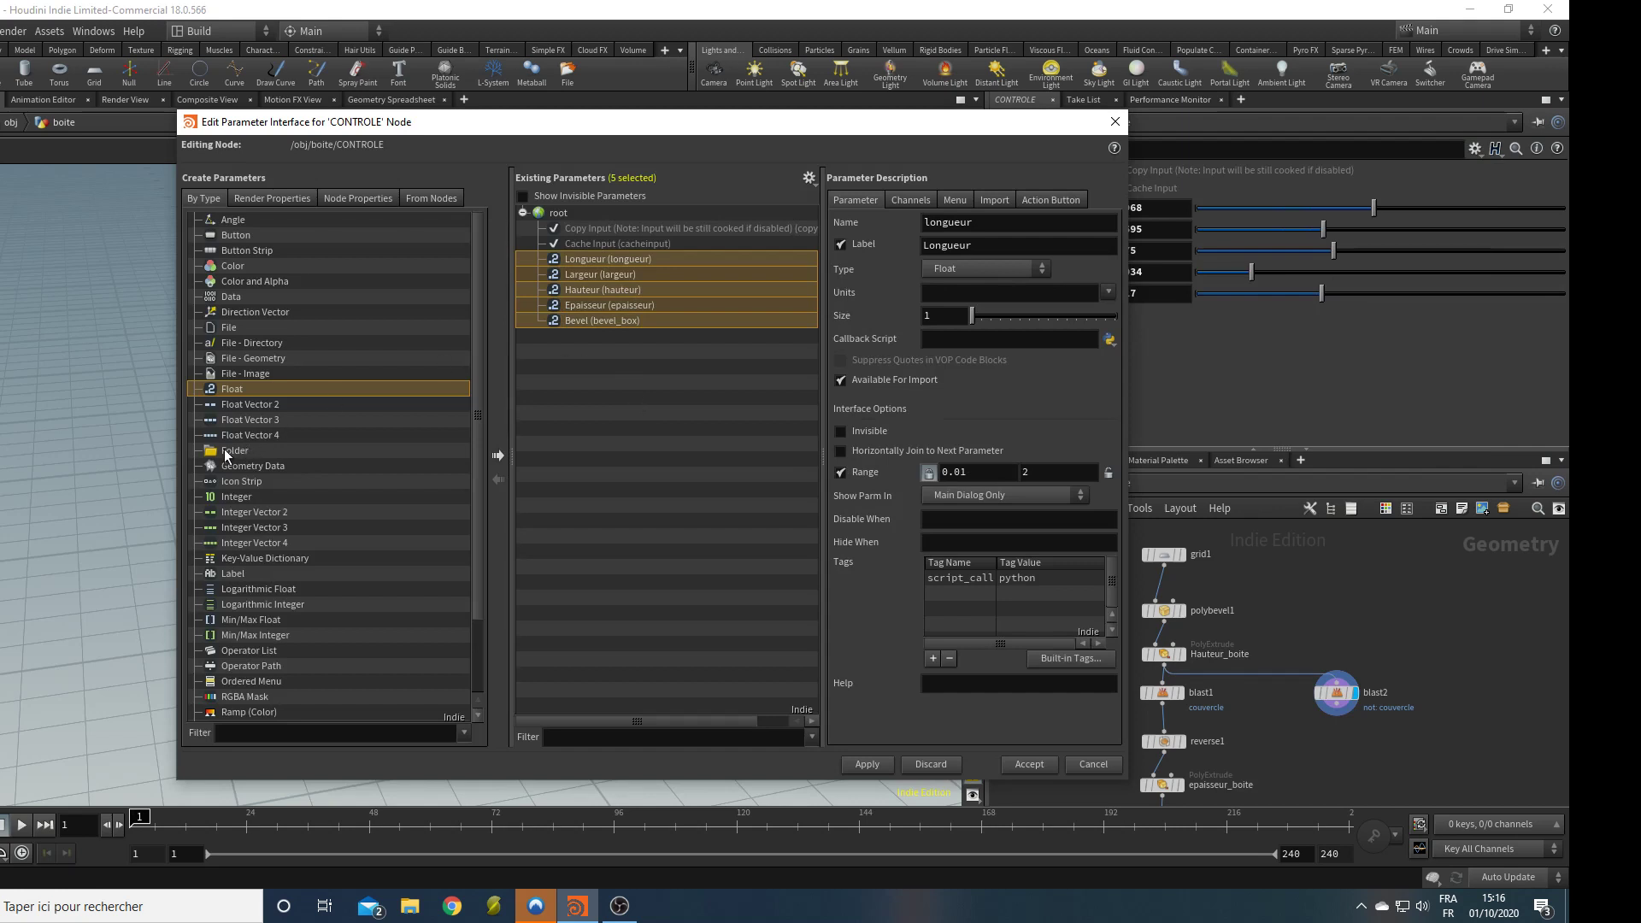
pyautogui.moveTo(226, 454); pyautogui.dragTo(544, 260)
pyautogui.click(588, 333)
pyautogui.keyDown('shift'); pyautogui.click(596, 277); pyautogui.keyUp('shift')
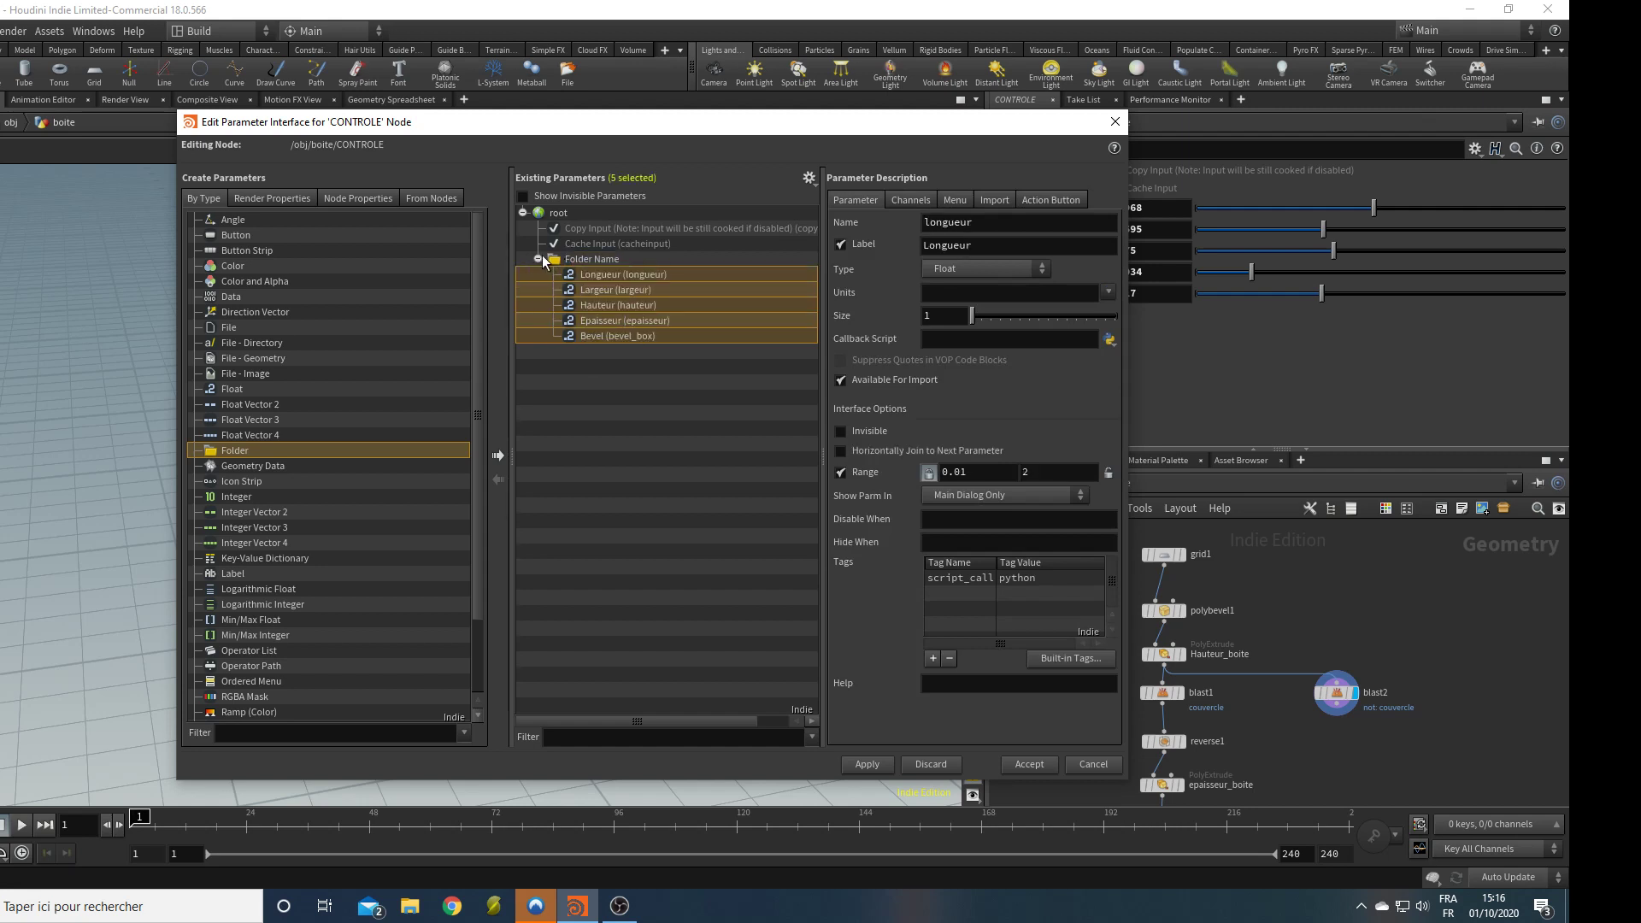
# Name the new folder folder_boite and label it Boite.
pyautogui.click(574, 261)
pyautogui.moveTo(960, 244); pyautogui.dragTo(834, 218)
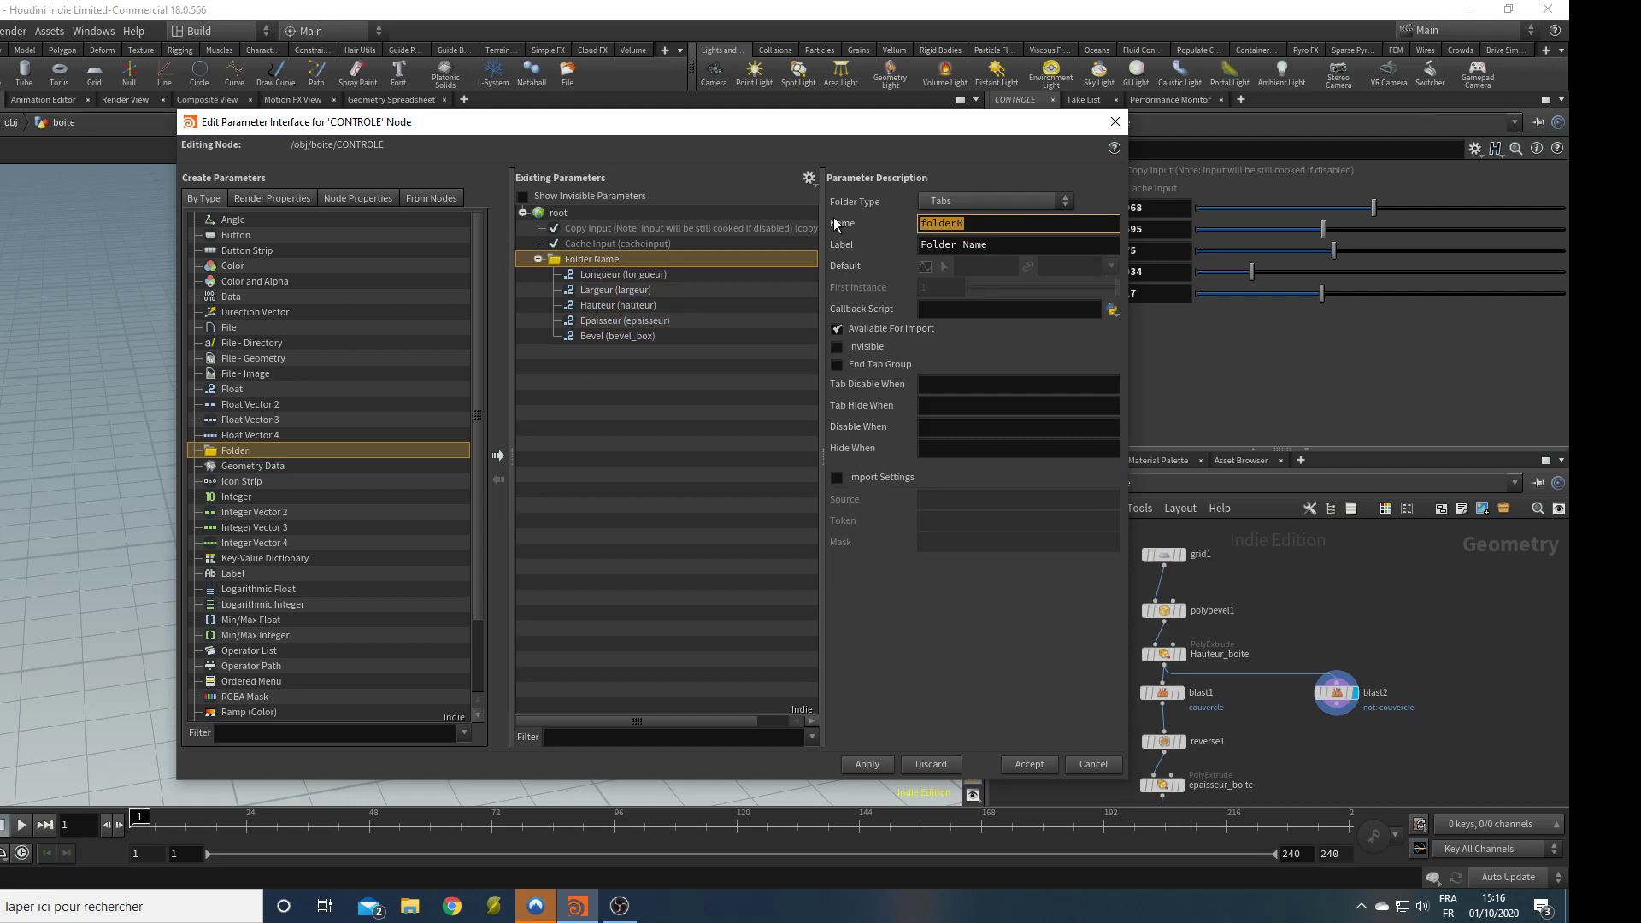
pyautogui.write('folder_boite')
pyautogui.press('Tab')
pyautogui.write('Boite')
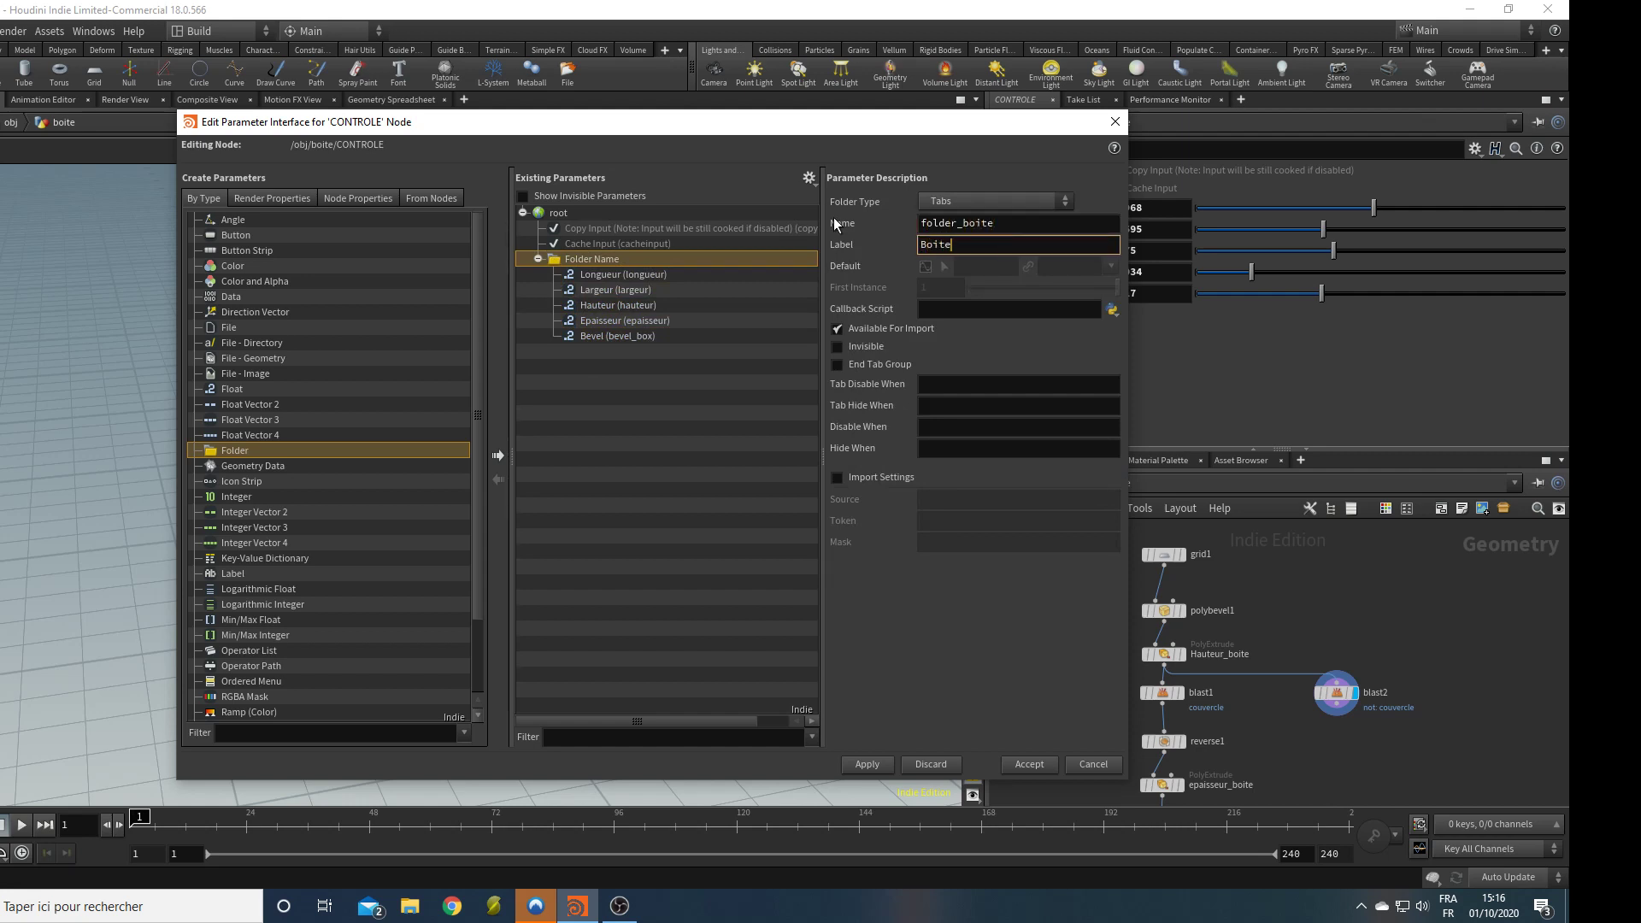
pyautogui.press('Return')
# Set the Boite folder's type to Simple and apply the interface changes.
pyautogui.click(995, 207)
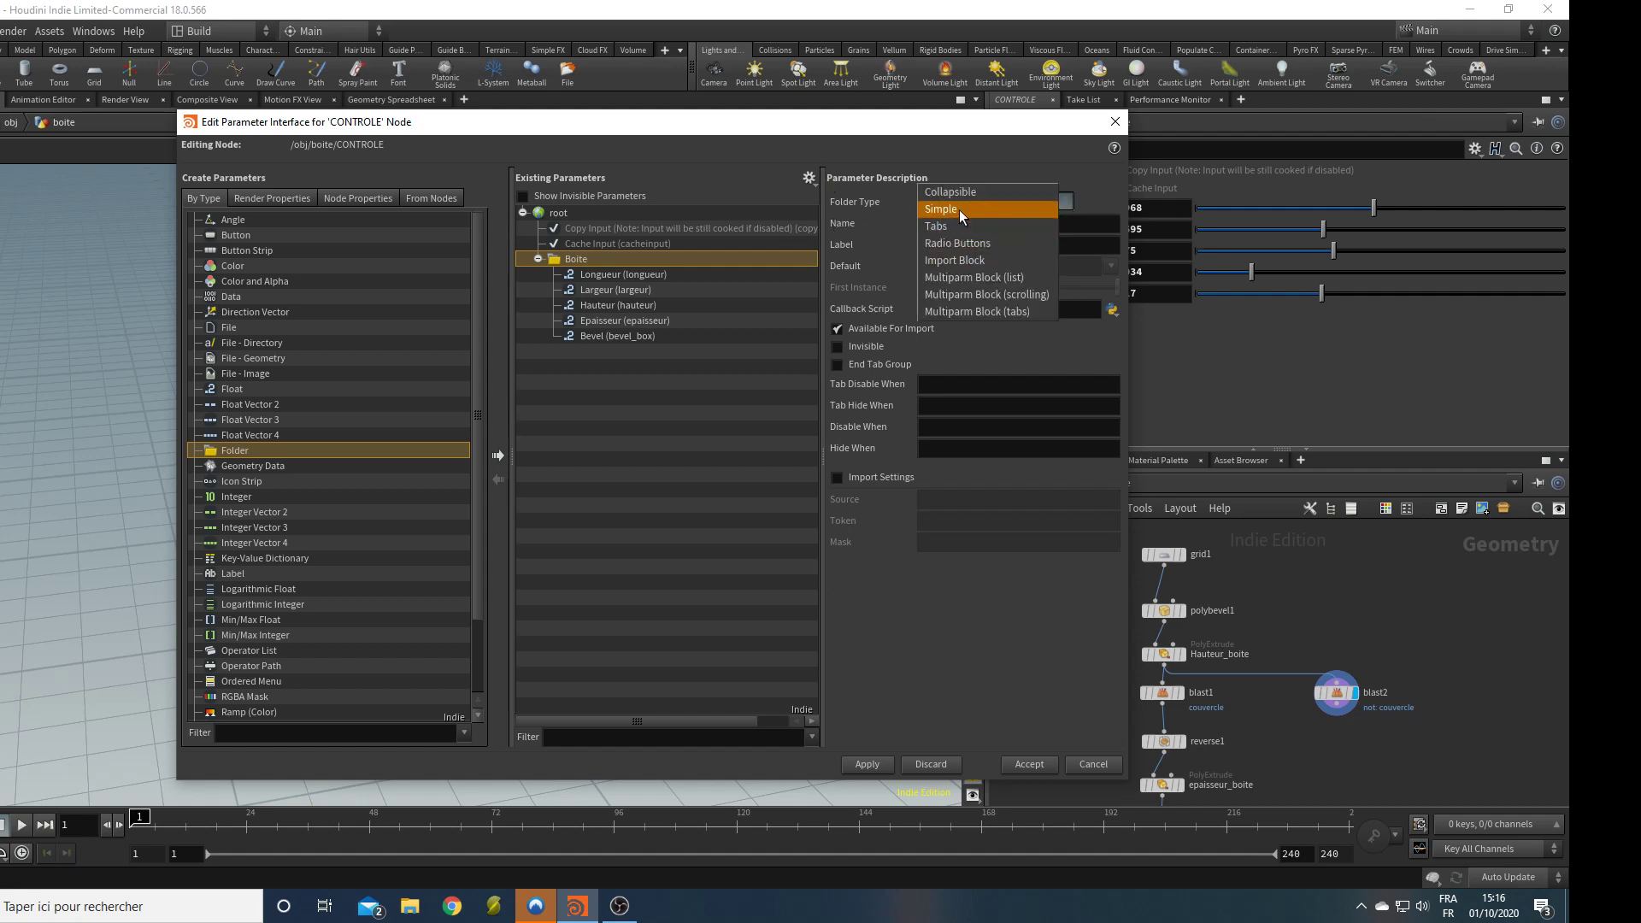
pyautogui.click(959, 209)
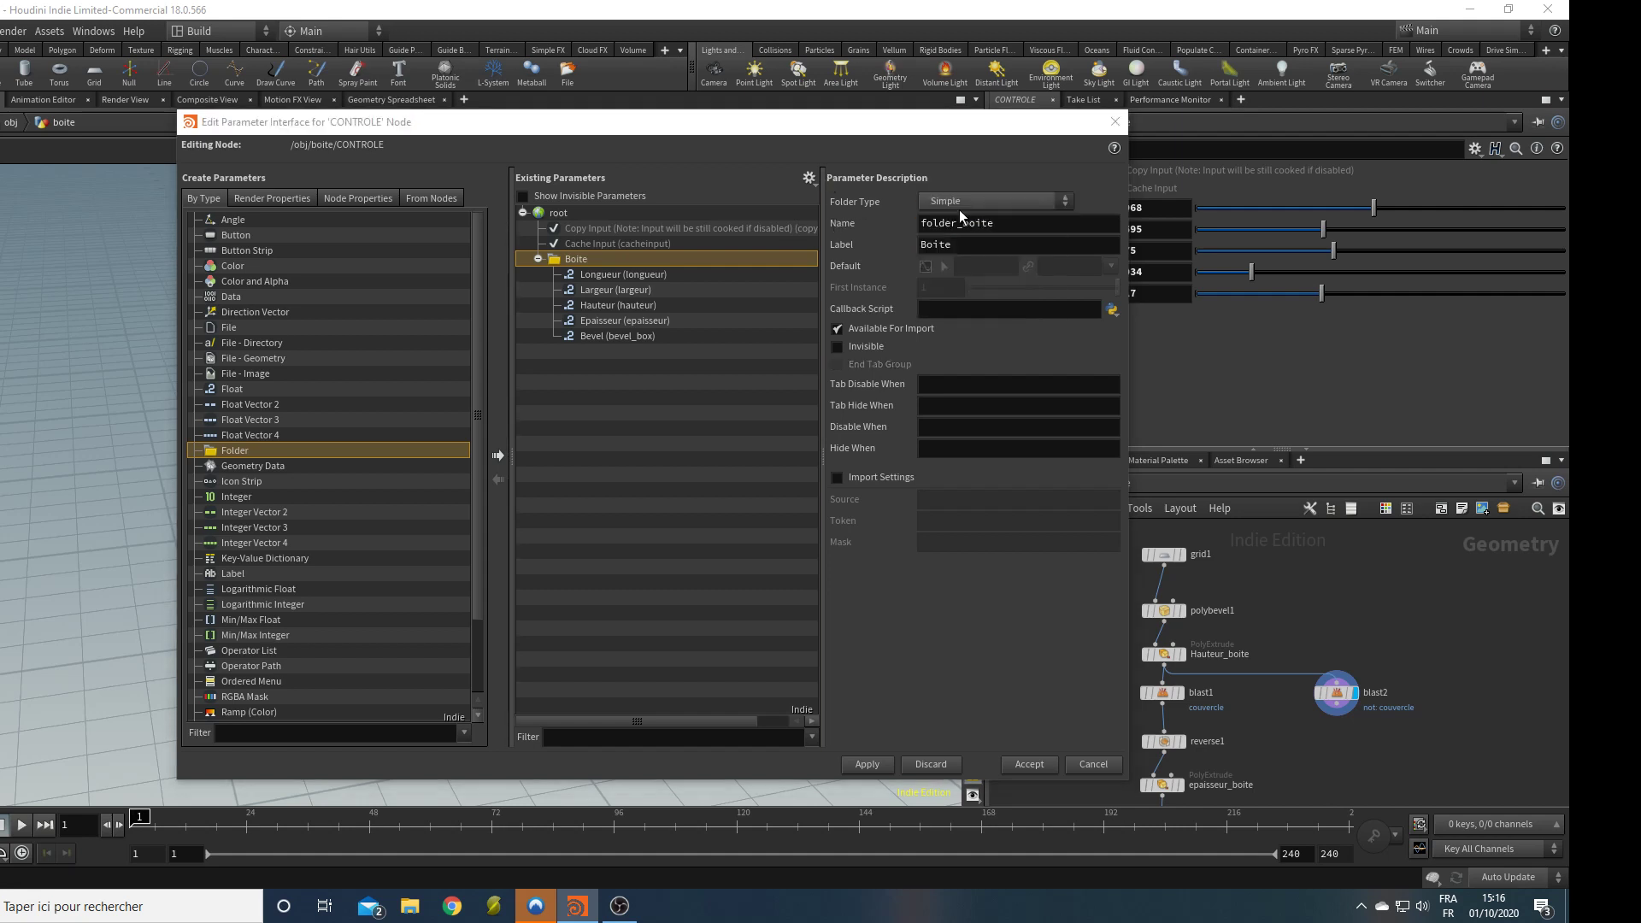
pyautogui.click(872, 764)
pyautogui.moveTo(1003, 113); pyautogui.dragTo(778, 111)
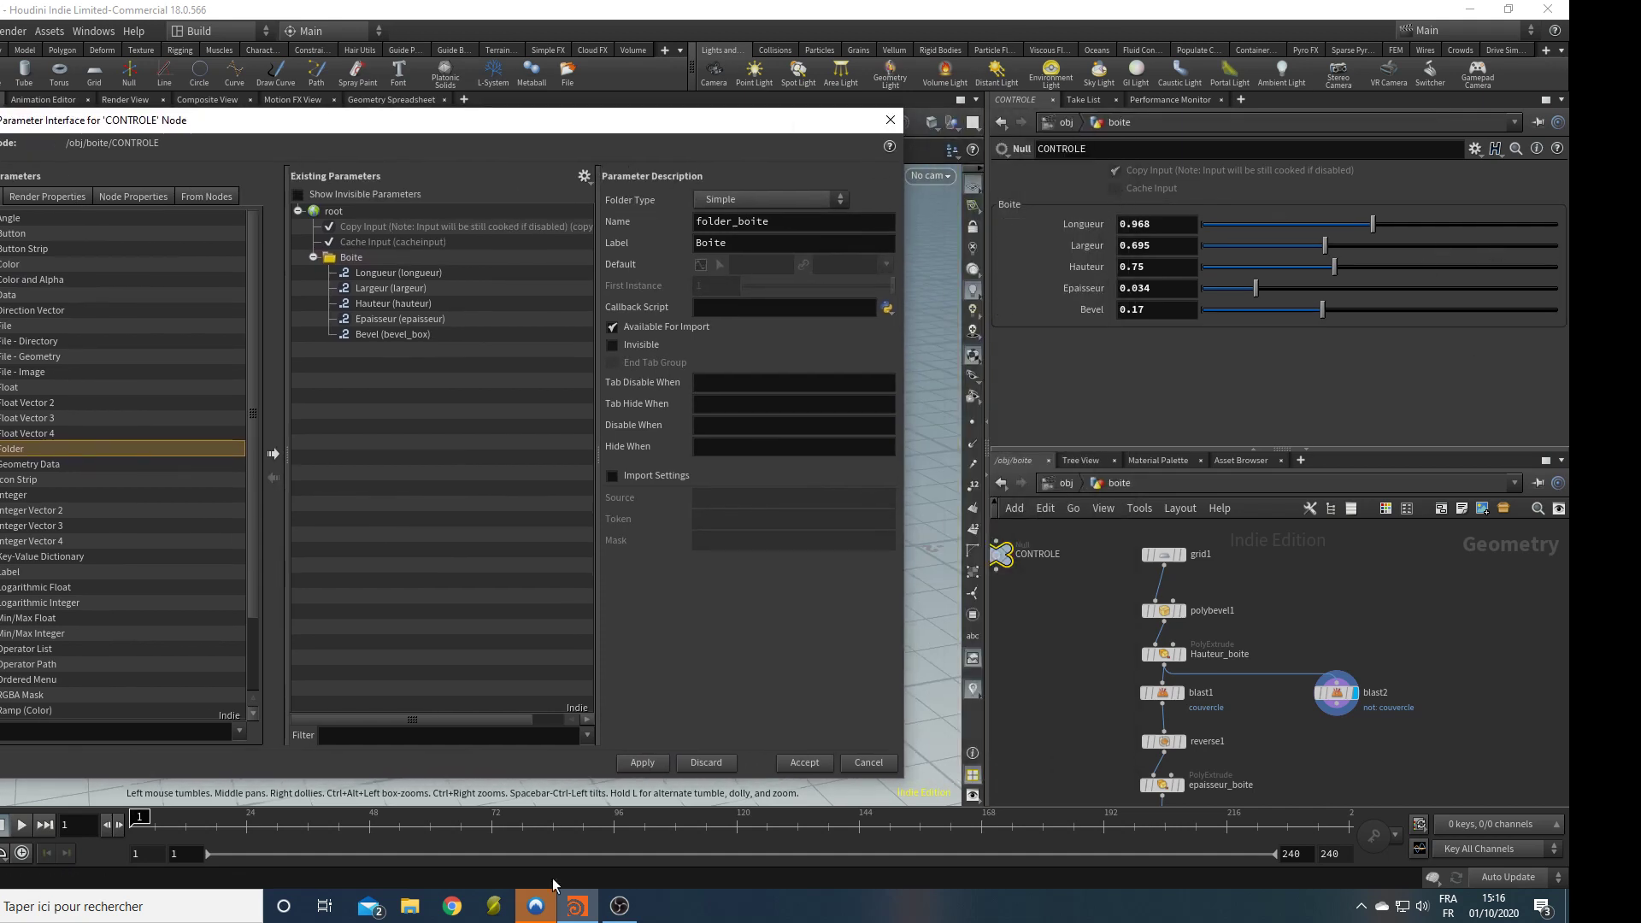
# Add a second folder below Boite, named folder_couvercle and labelled Couvercle.
pyautogui.moveTo(9, 451); pyautogui.dragTo(500, 438)
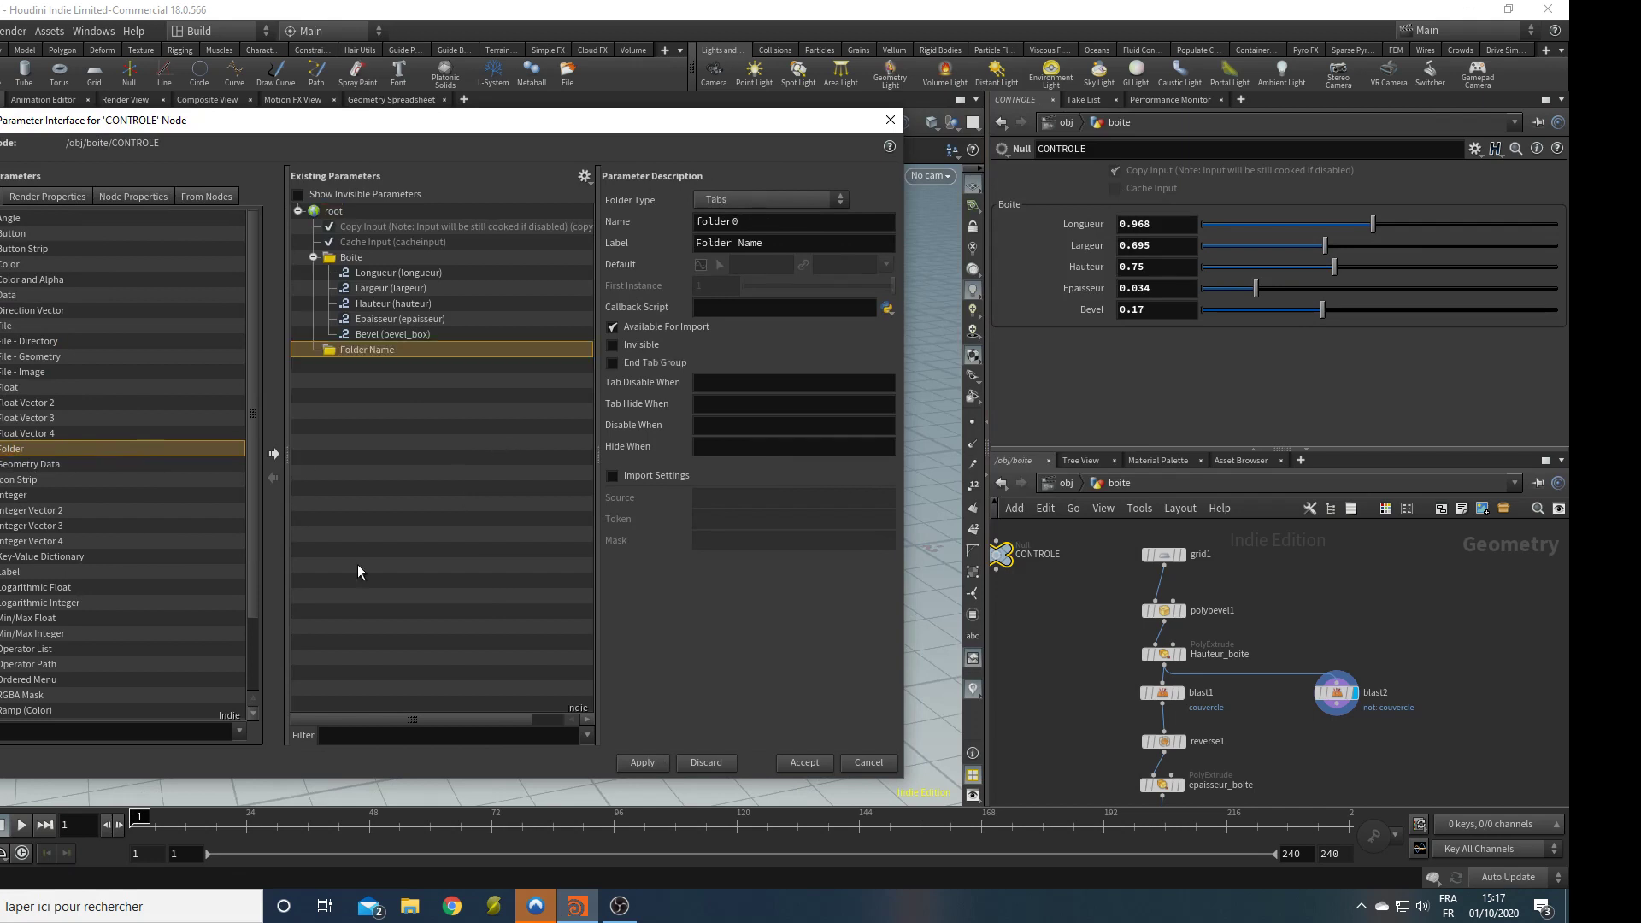
pyautogui.click(809, 222)
pyautogui.write('_couvercle')
pyautogui.press('Return')
pyautogui.click(793, 248)
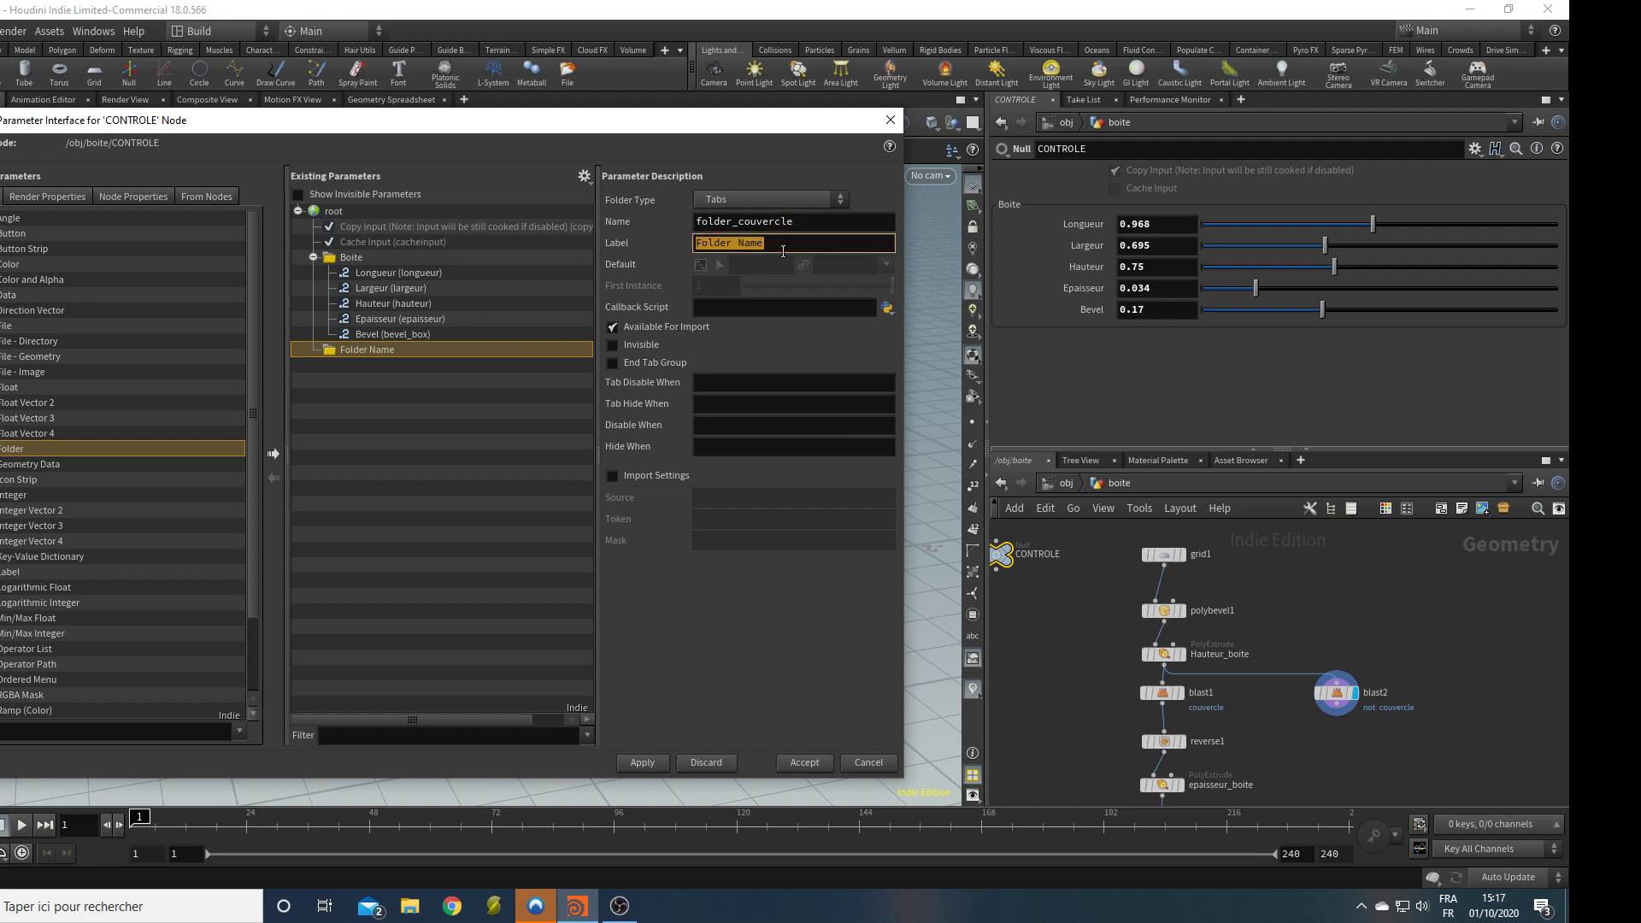
pyautogui.write('Couvercle')
pyautogui.press('Return')
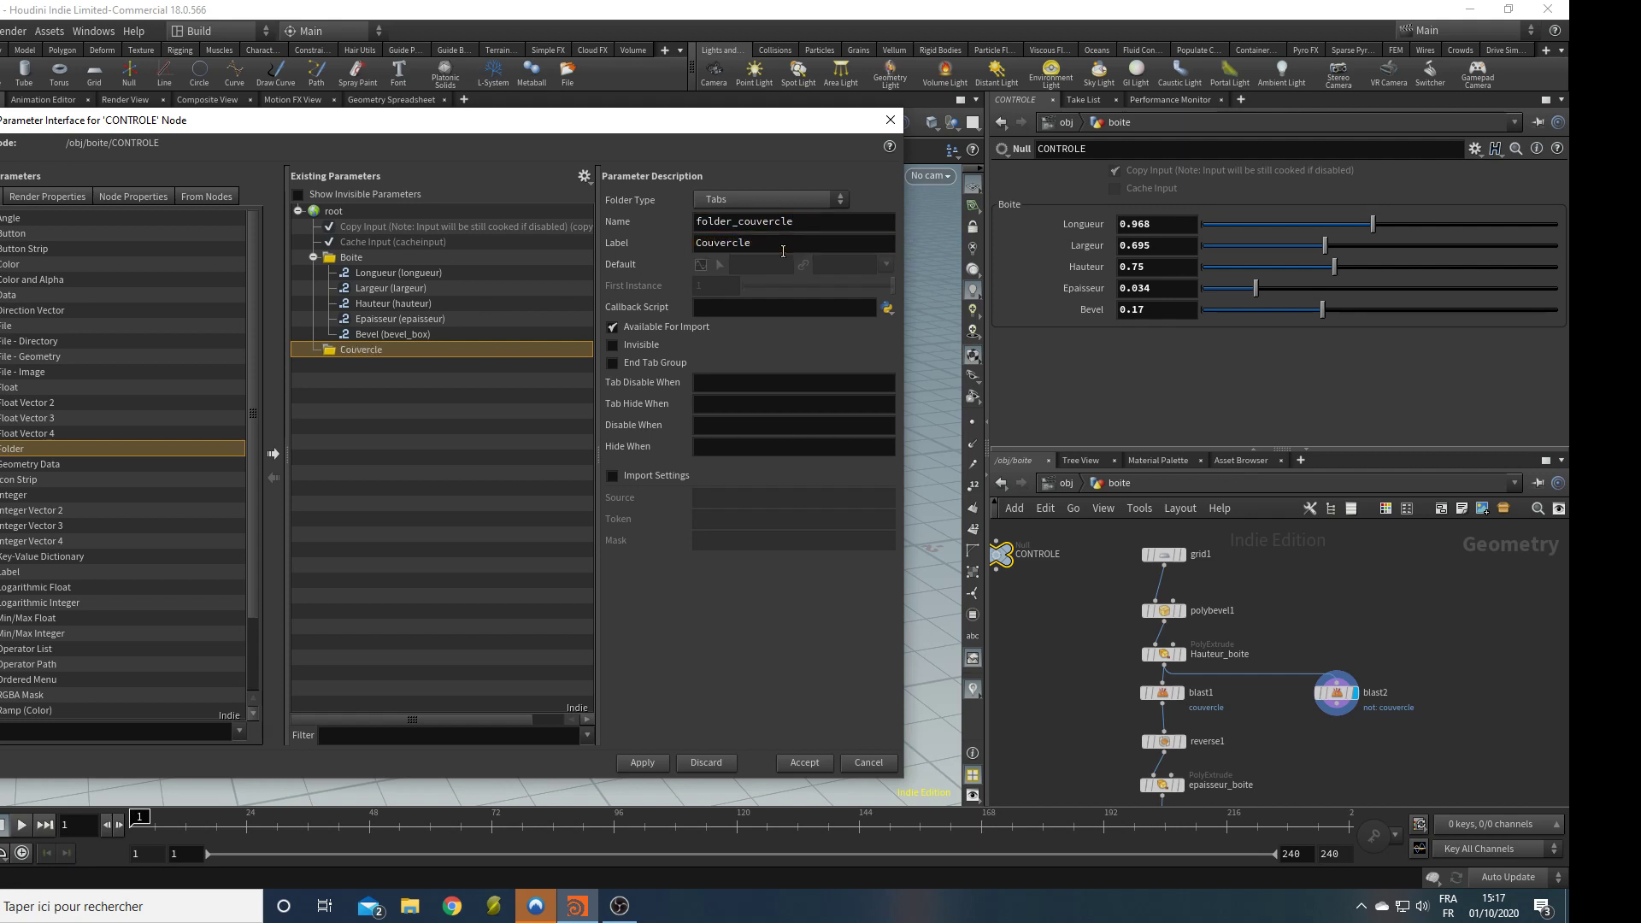
# Set the Couvercle folder's type to Simple and apply the interface changes.
pyautogui.click(721, 197)
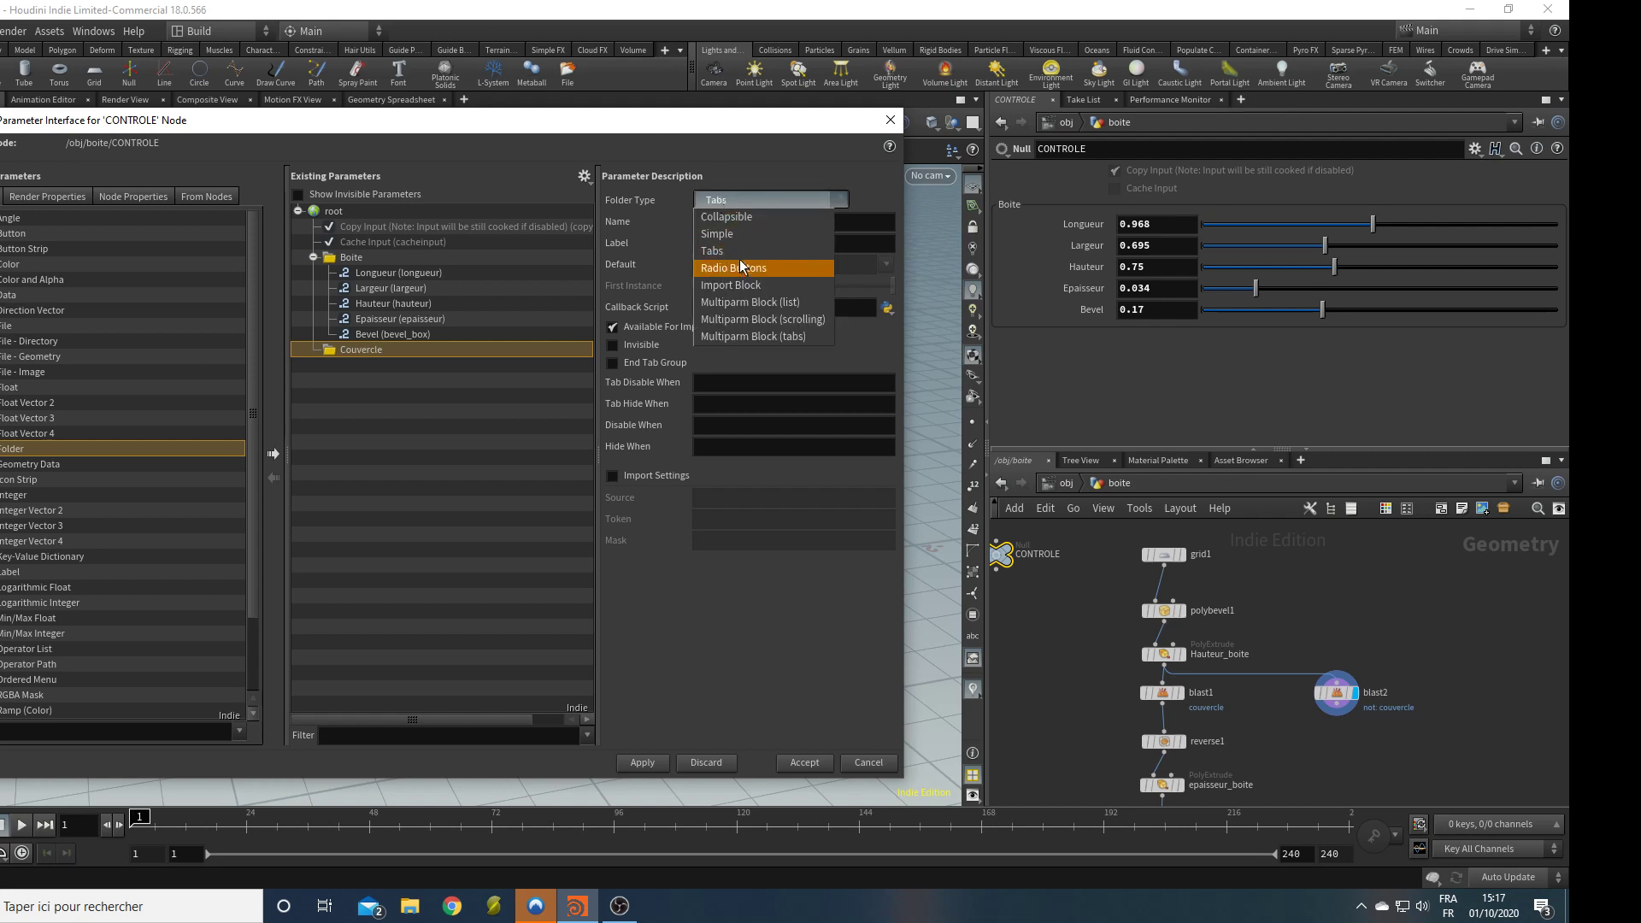
pyautogui.click(746, 233)
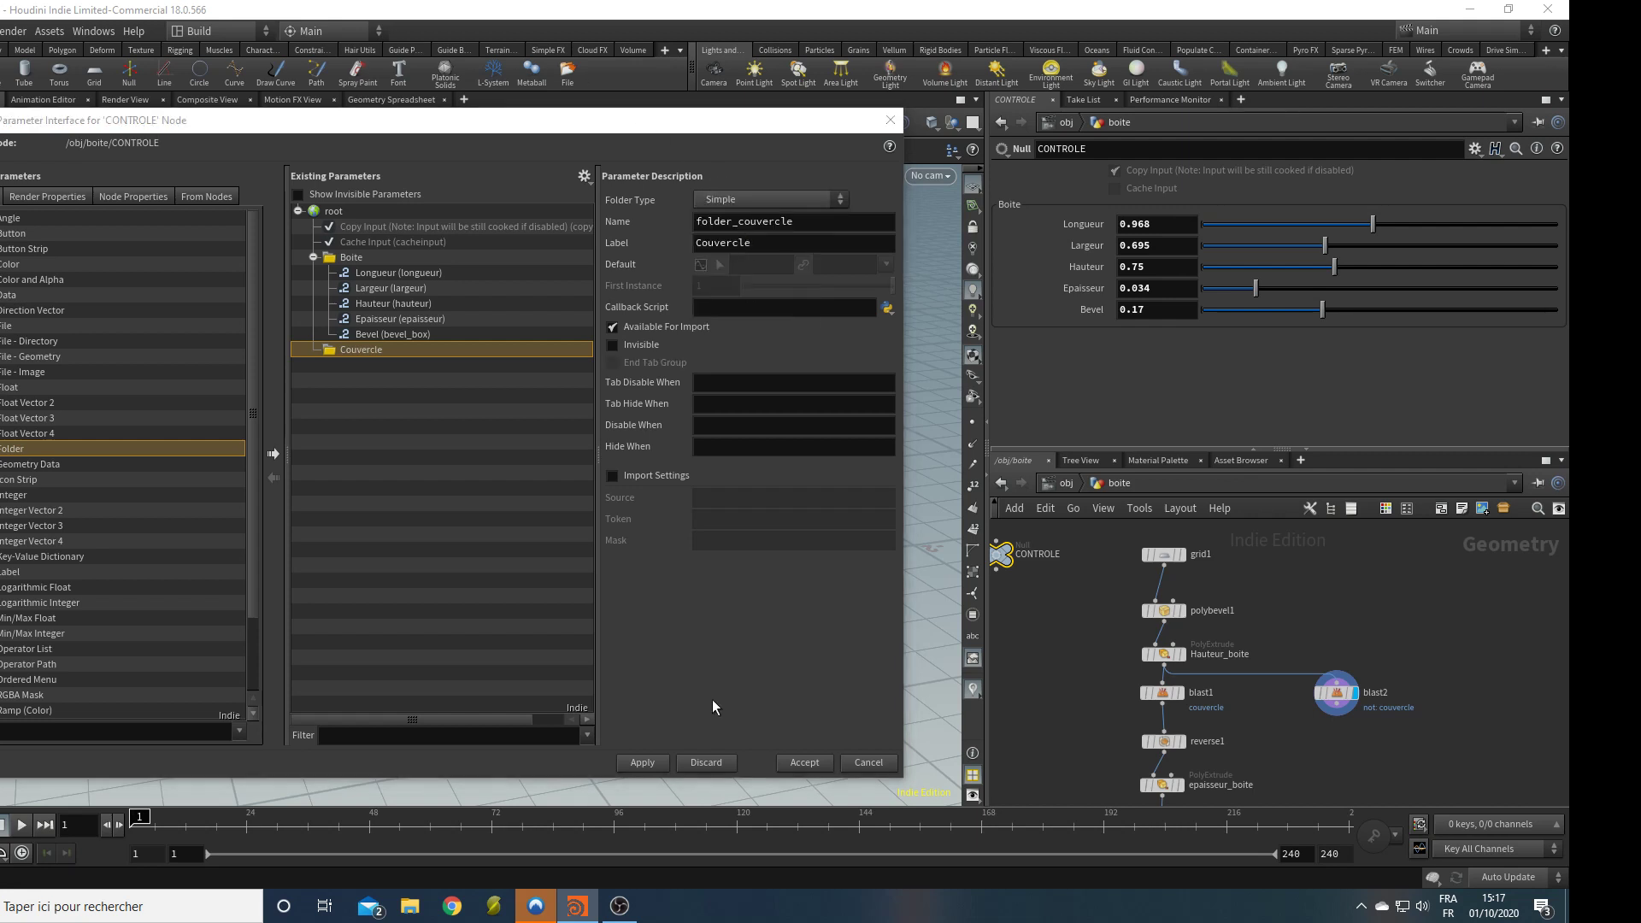
pyautogui.click(648, 763)
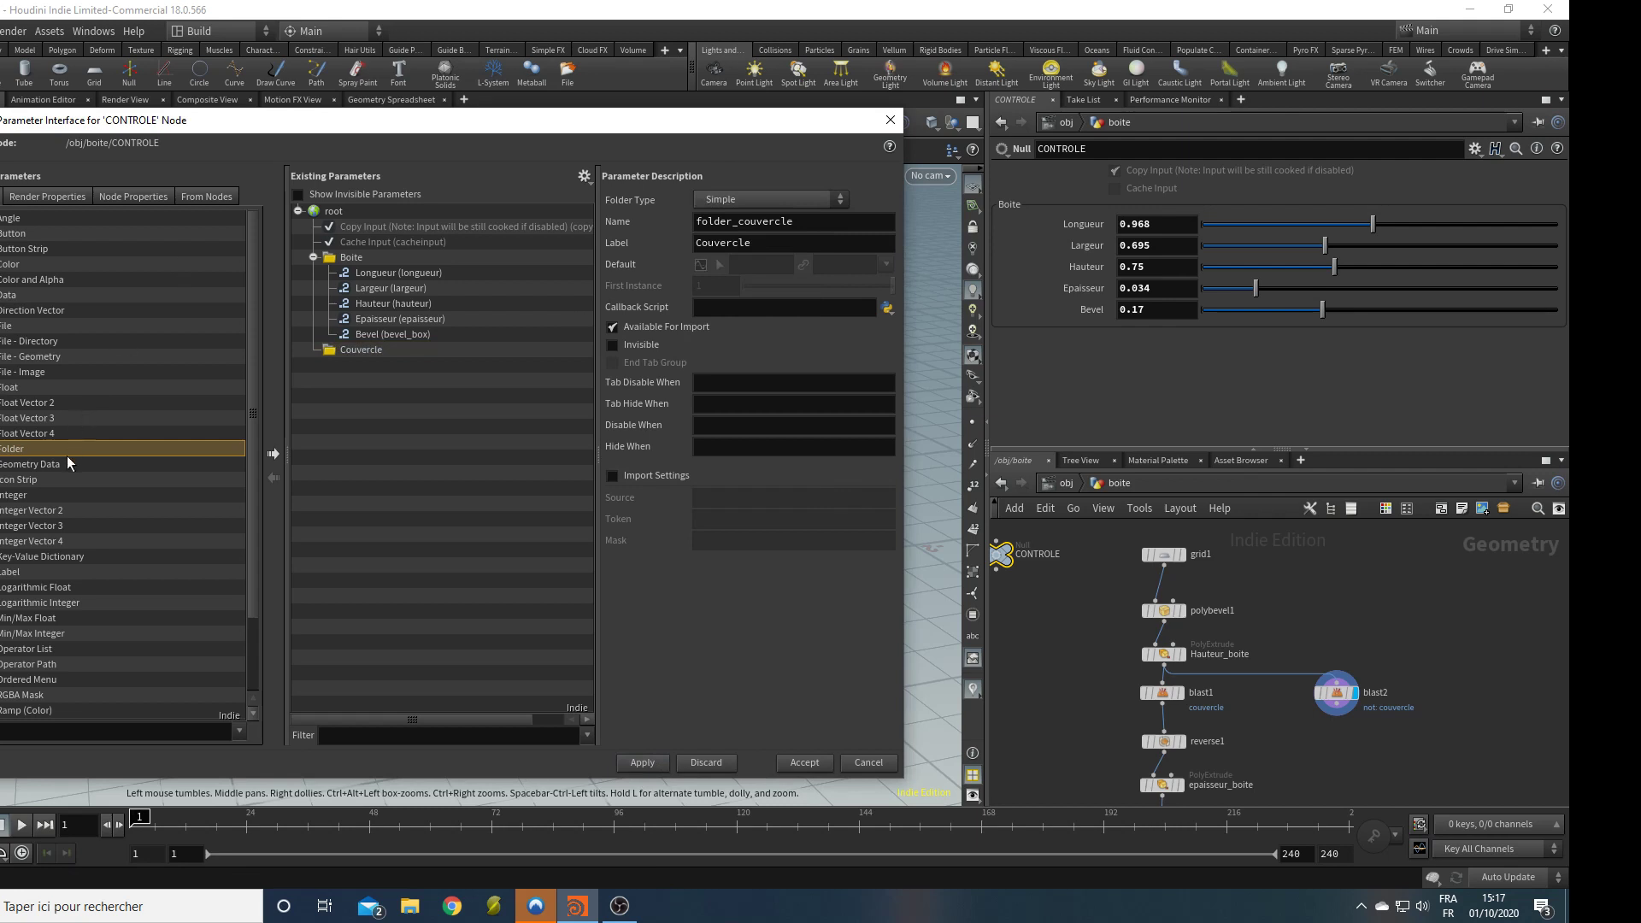
# Duplicate Longueur, Largeur, Hauteur and Epaisseur, and move the copies into the Couvercle folder.
pyautogui.click(383, 274)
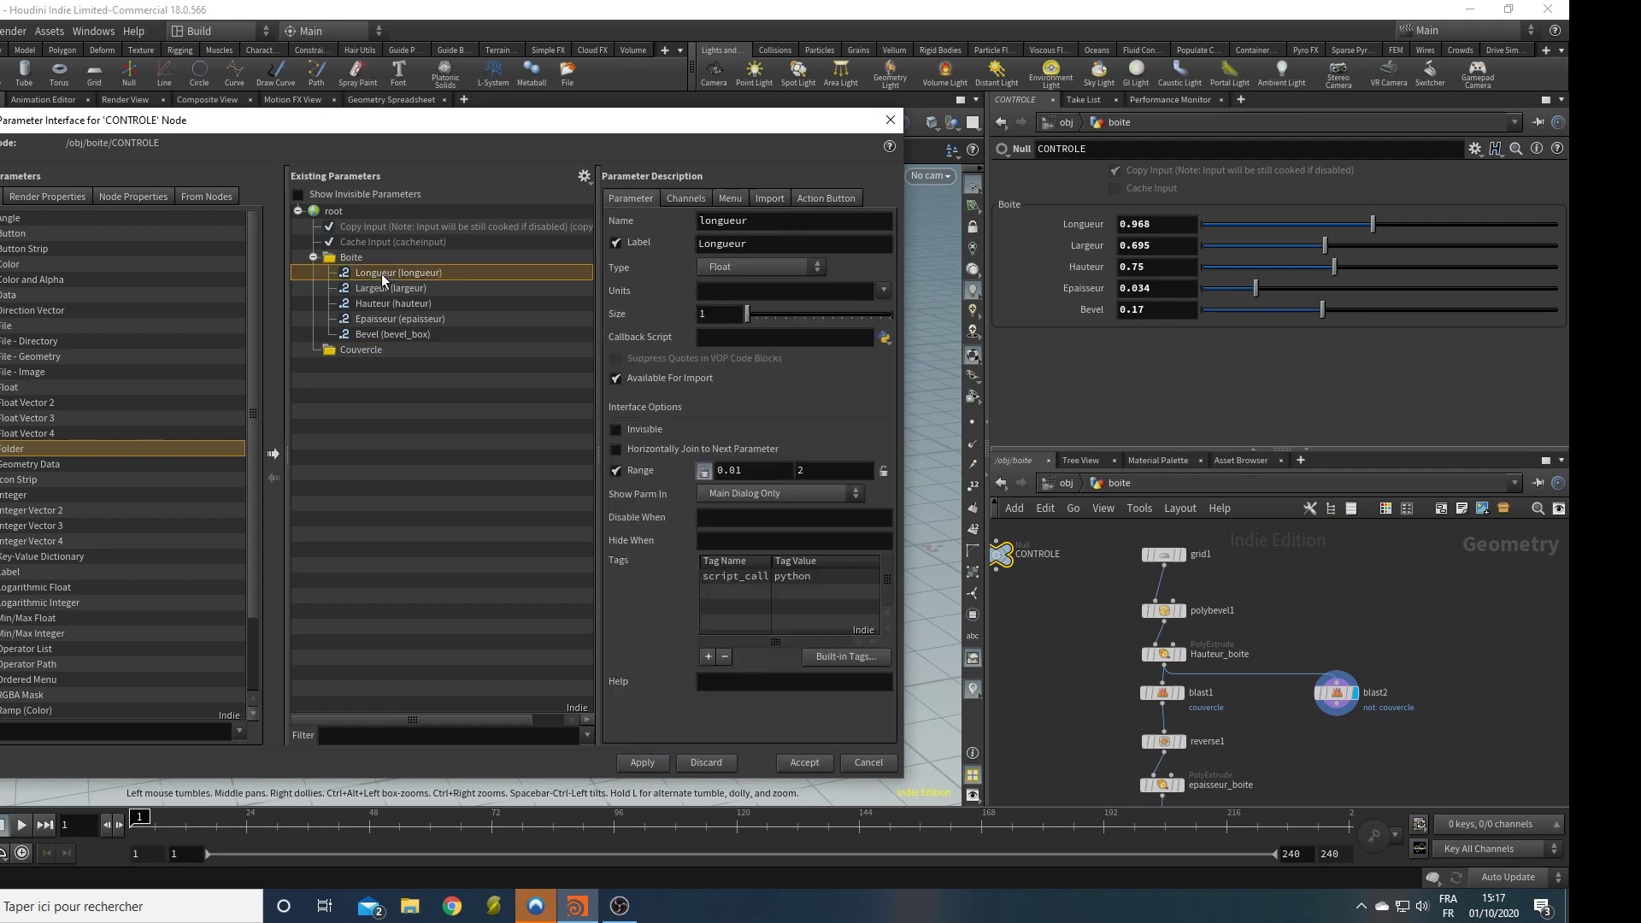
pyautogui.keyDown('shift'); pyautogui.click(377, 320); pyautogui.keyUp('shift')
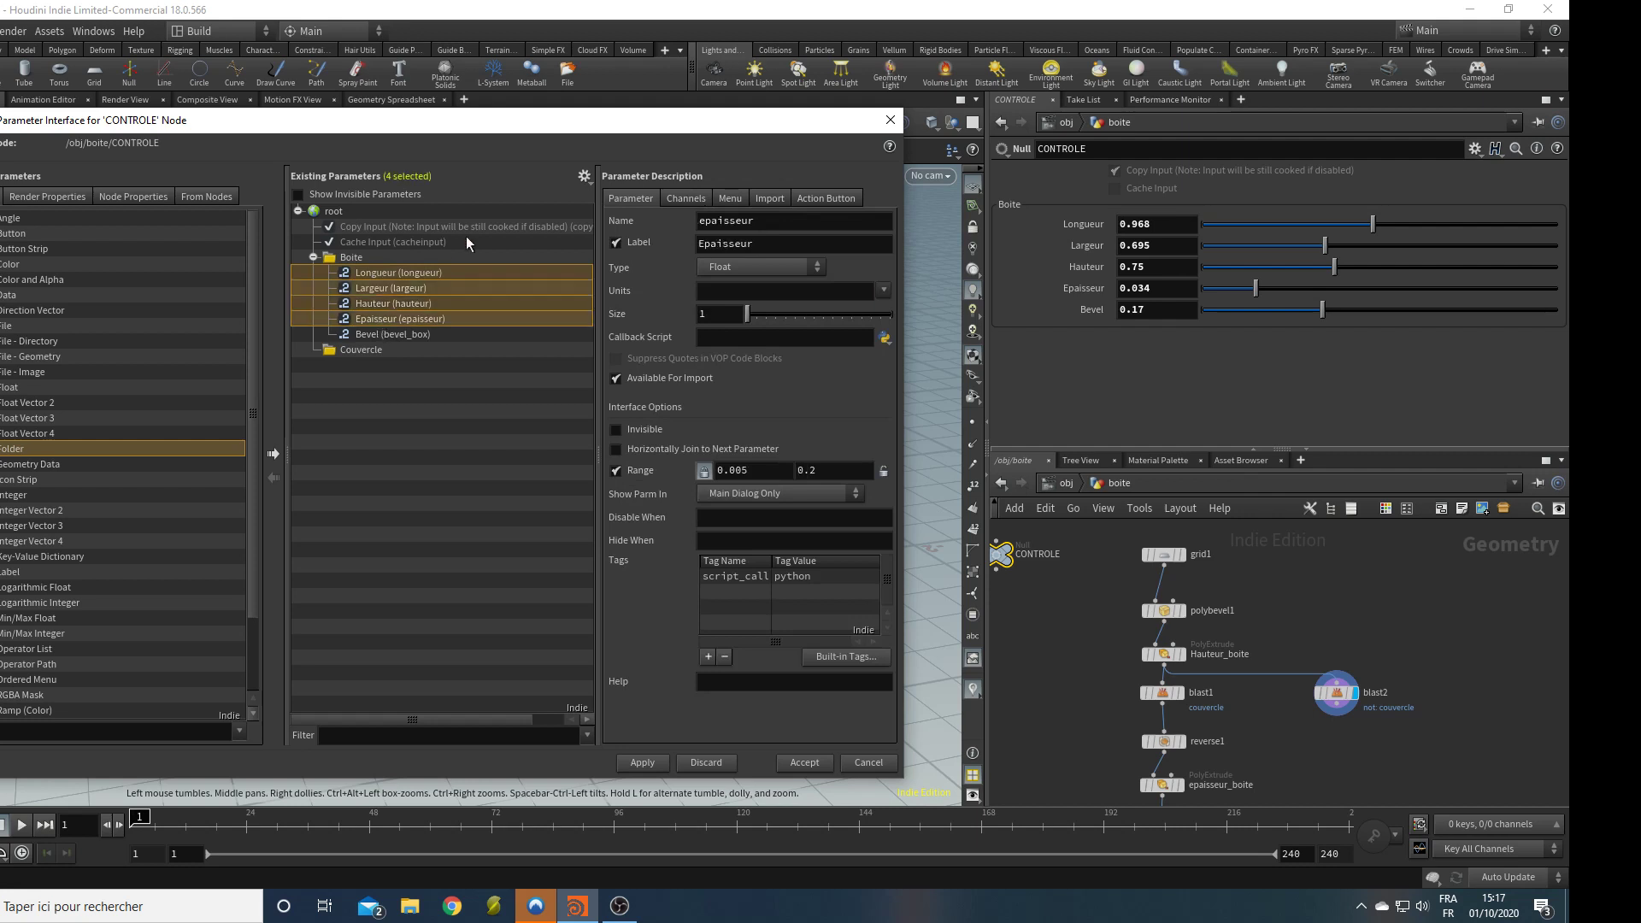
pyautogui.rightClick(377, 321)
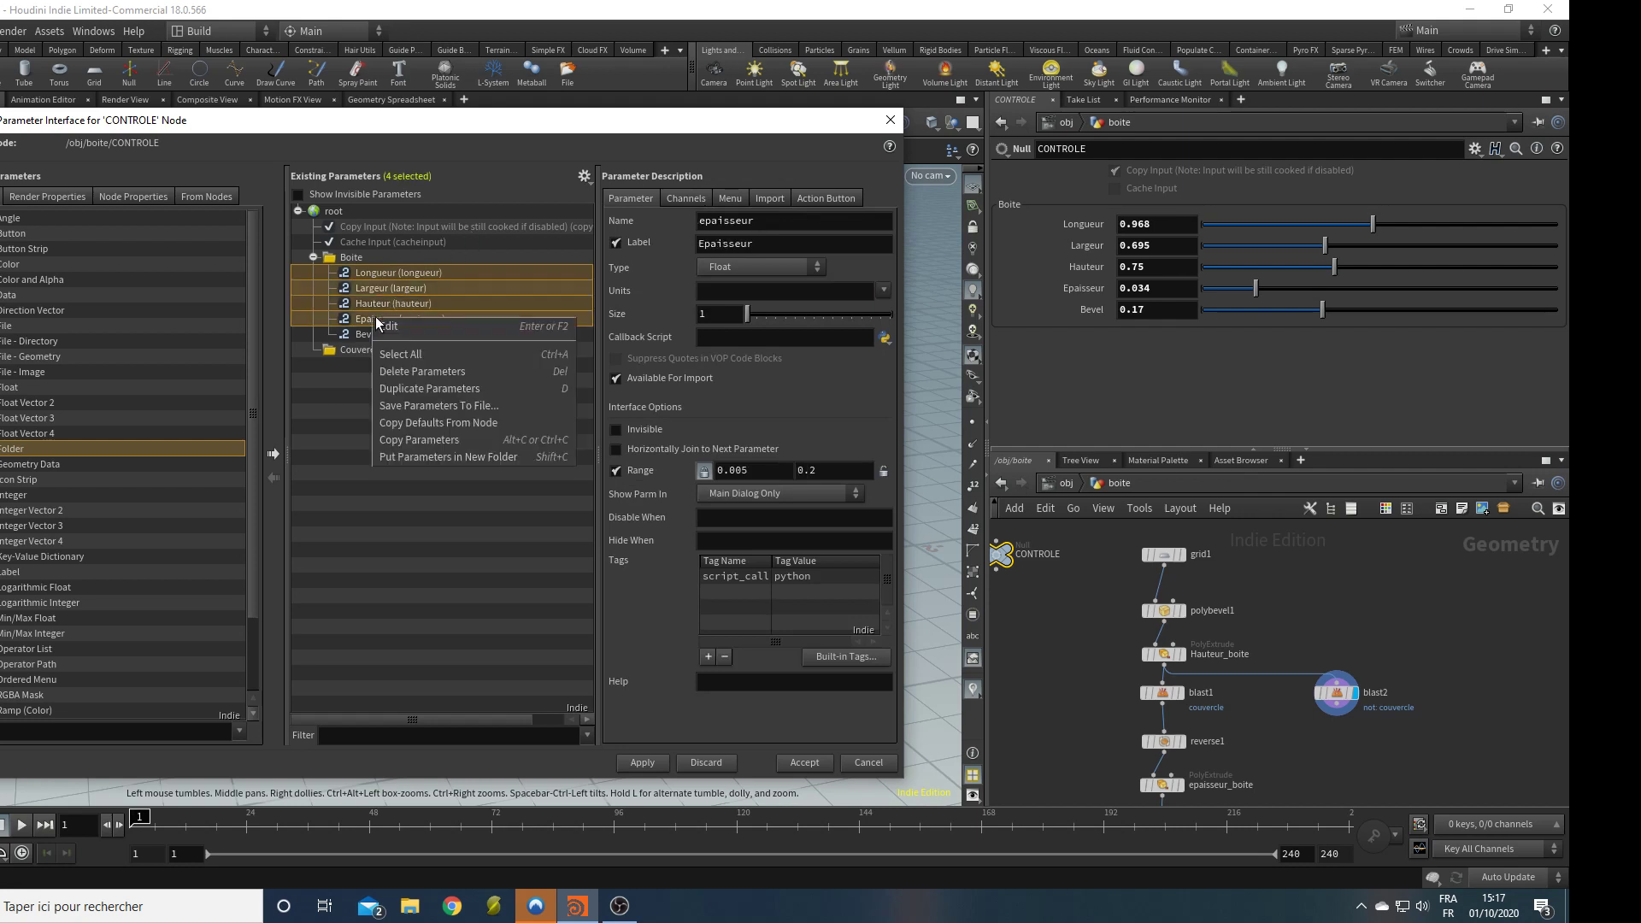
pyautogui.click(396, 388)
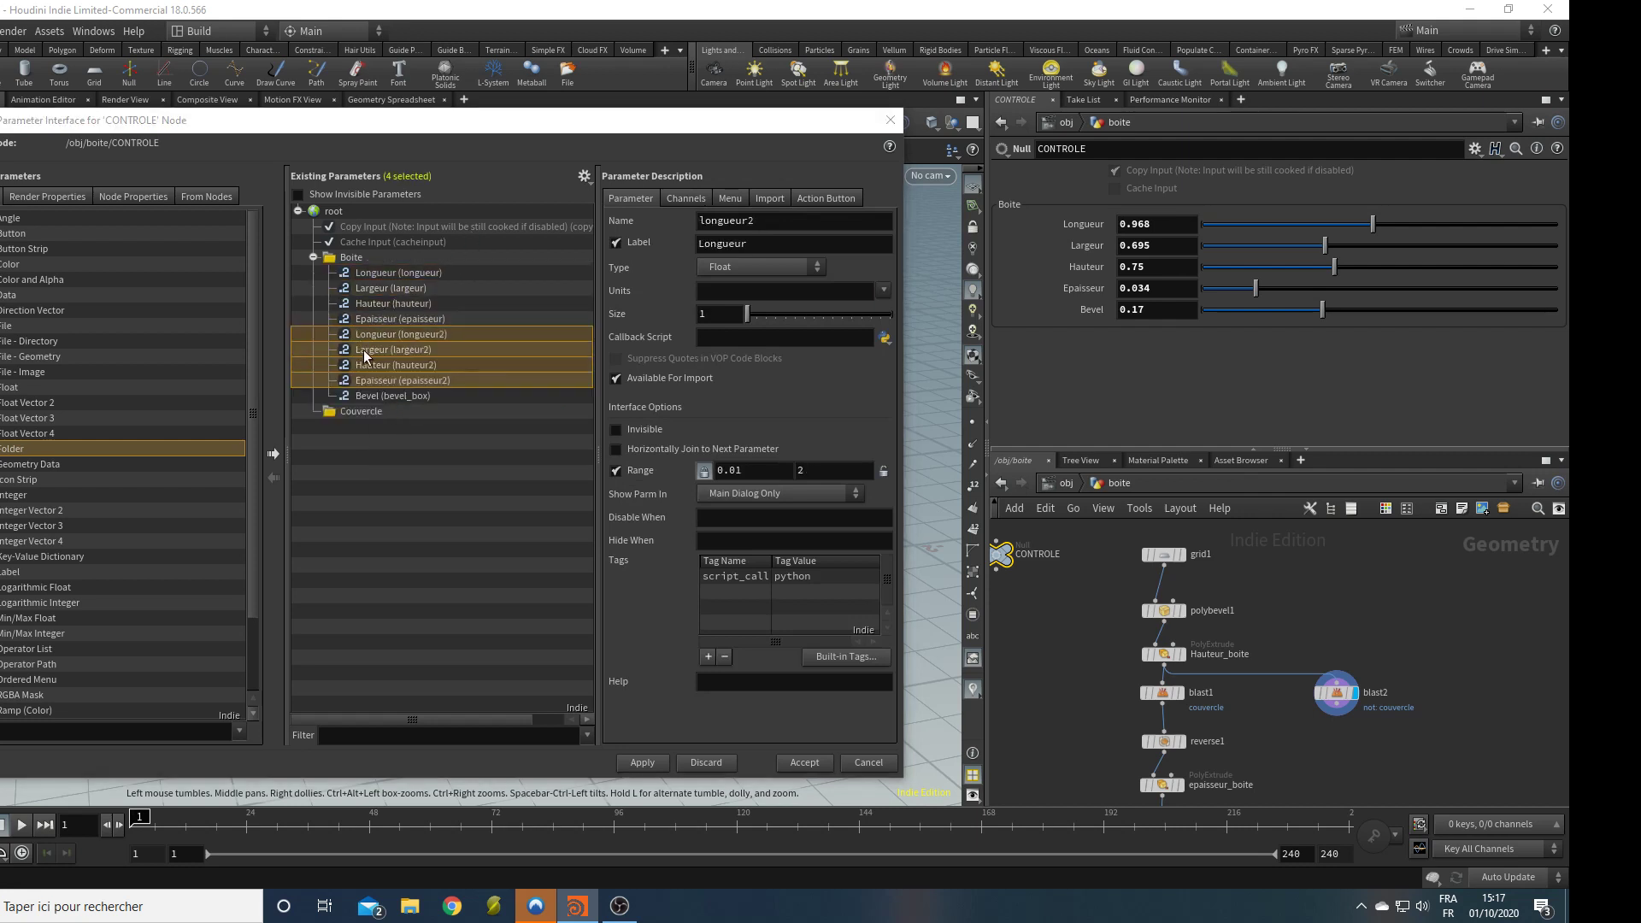
pyautogui.moveTo(363, 351); pyautogui.dragTo(362, 408)
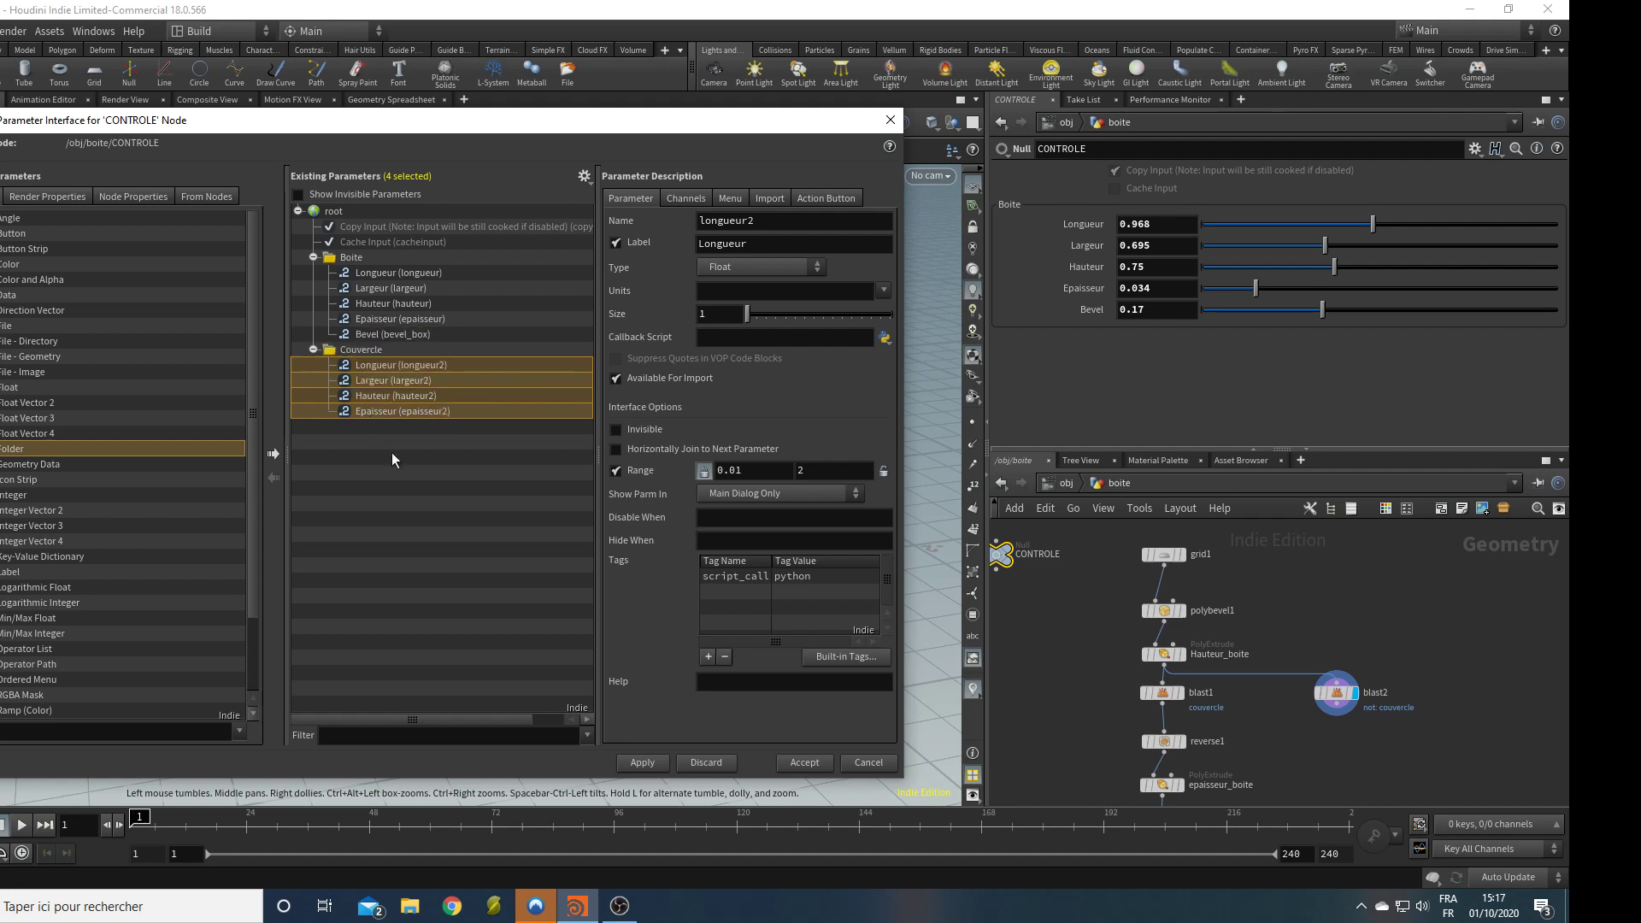
pyautogui.click(398, 434)
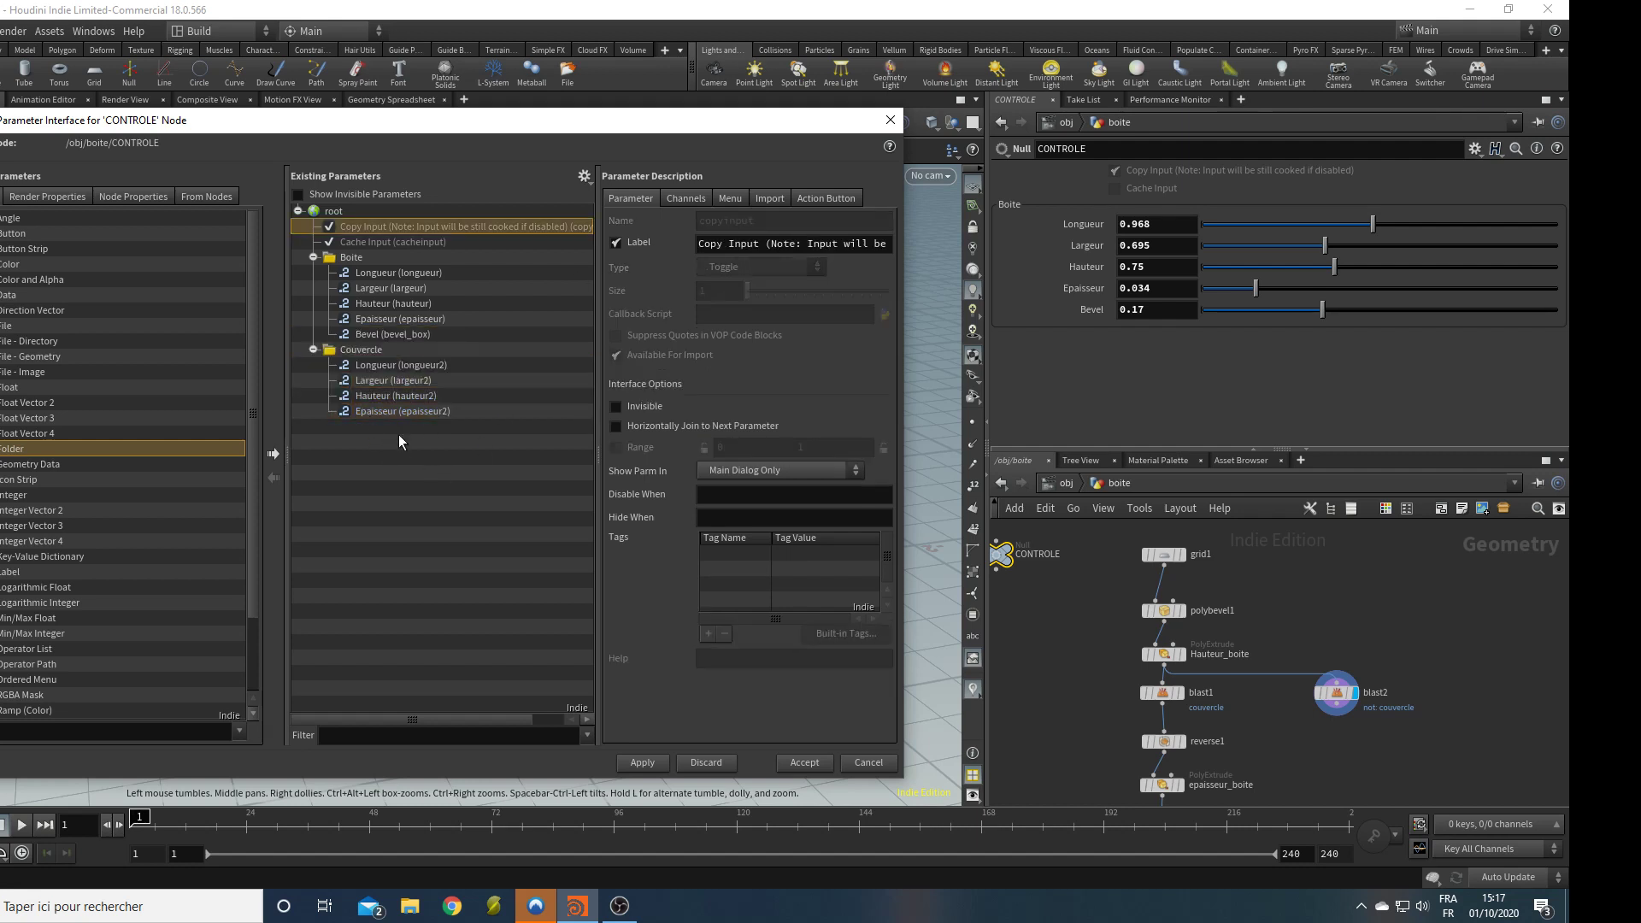
# Rename the Couvercle folder's length and width parameters to longueur_C and largeur_C.
pyautogui.click(347, 370)
pyautogui.click(756, 220)
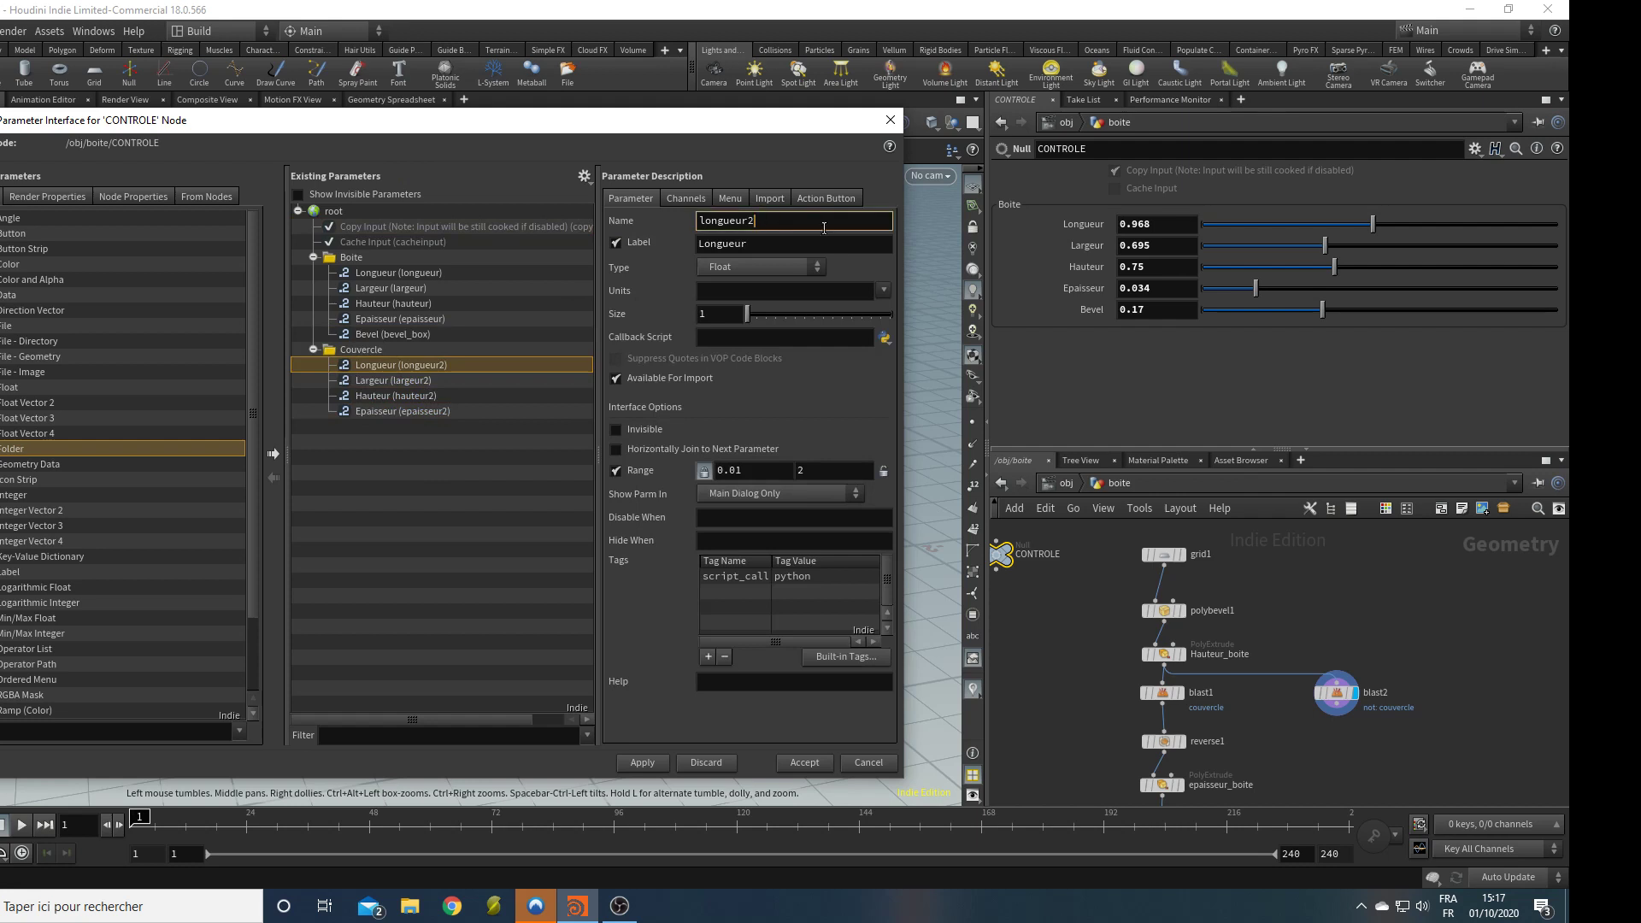
pyautogui.press('BackSpace')
pyautogui.write('_C')
pyautogui.click(424, 381)
pyautogui.click(802, 221)
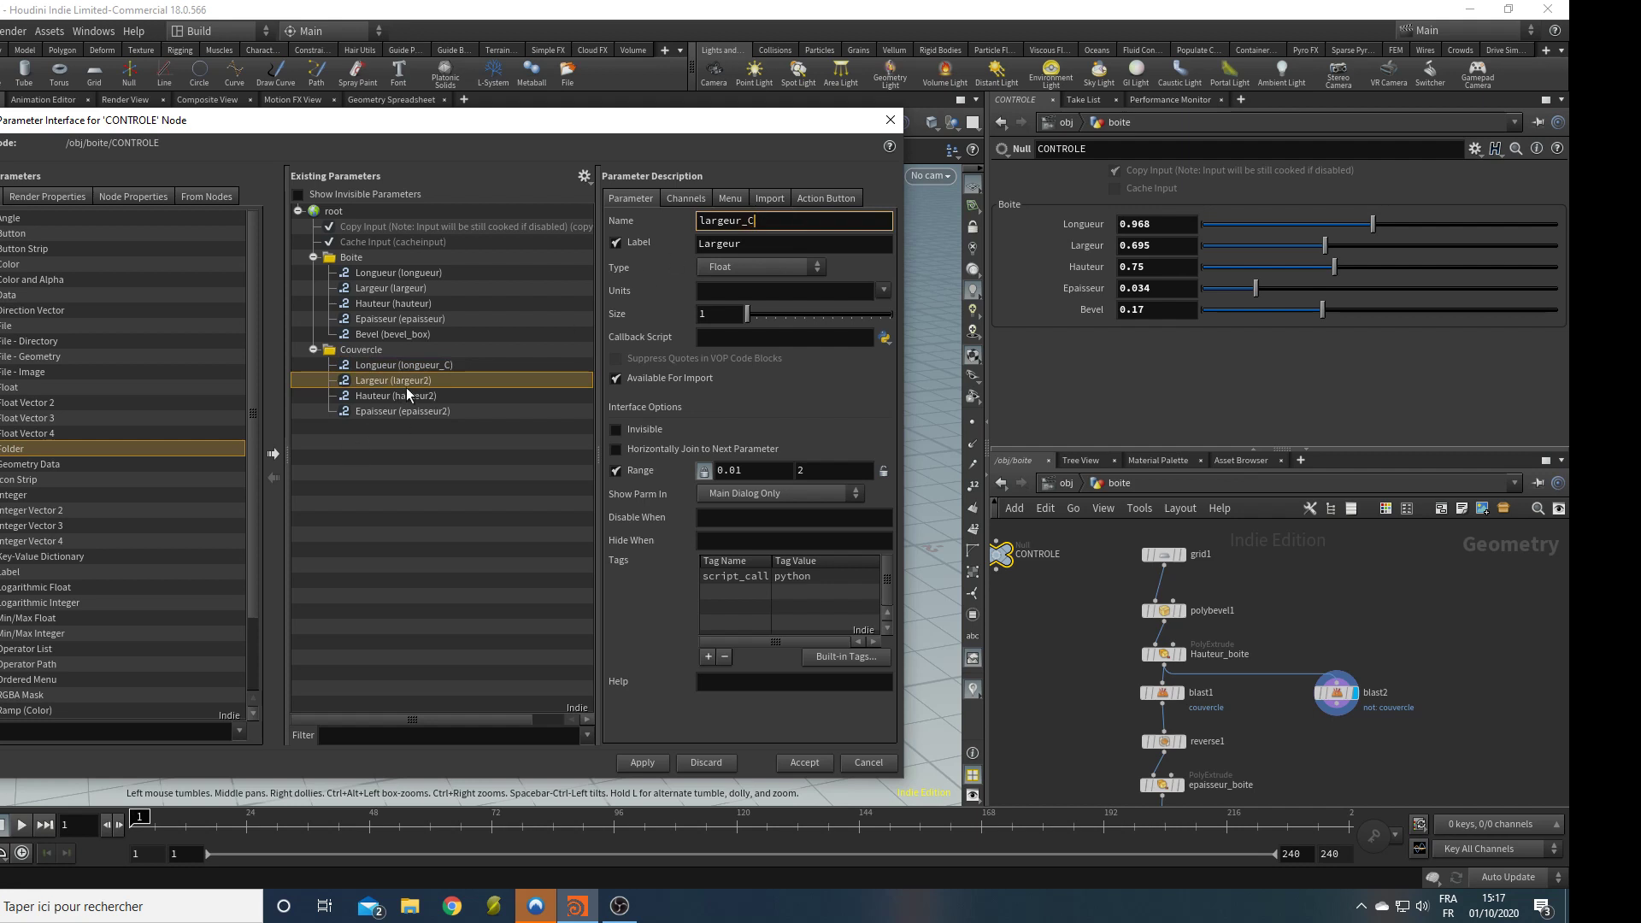
pyautogui.write('_C')
# Rename the Couvercle folder's height and thickness parameters to hauteur_C and epaisseur_C, and accept the interface changes.
pyautogui.click(400, 395)
pyautogui.click(782, 223)
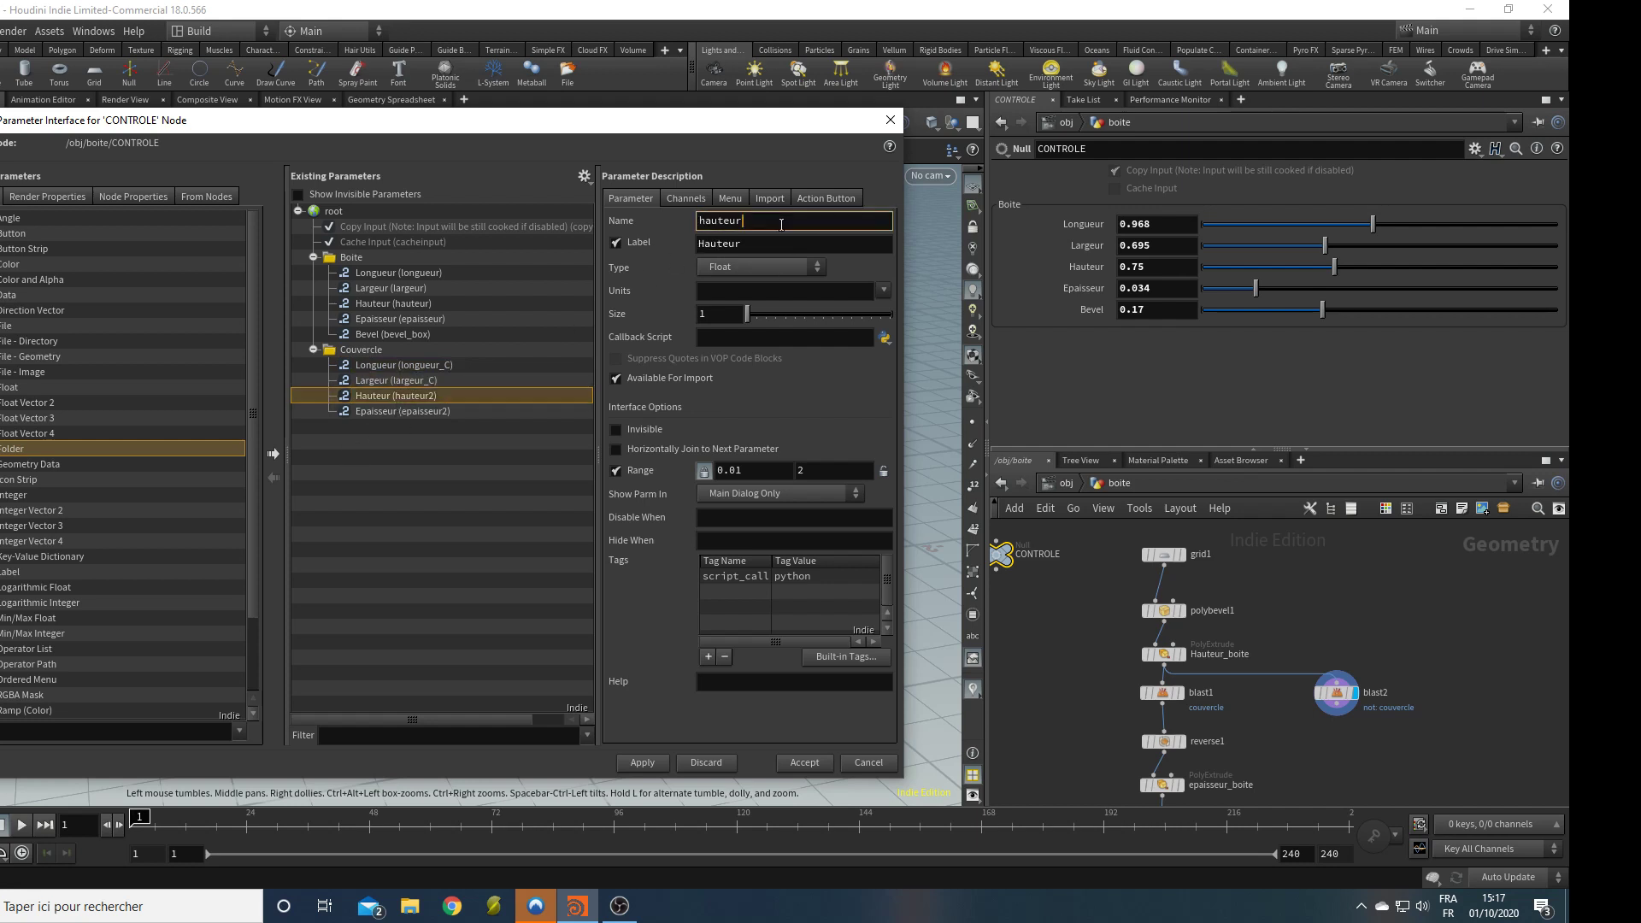
pyautogui.write('_C')
pyautogui.press('Return')
pyautogui.click(396, 411)
pyautogui.click(796, 218)
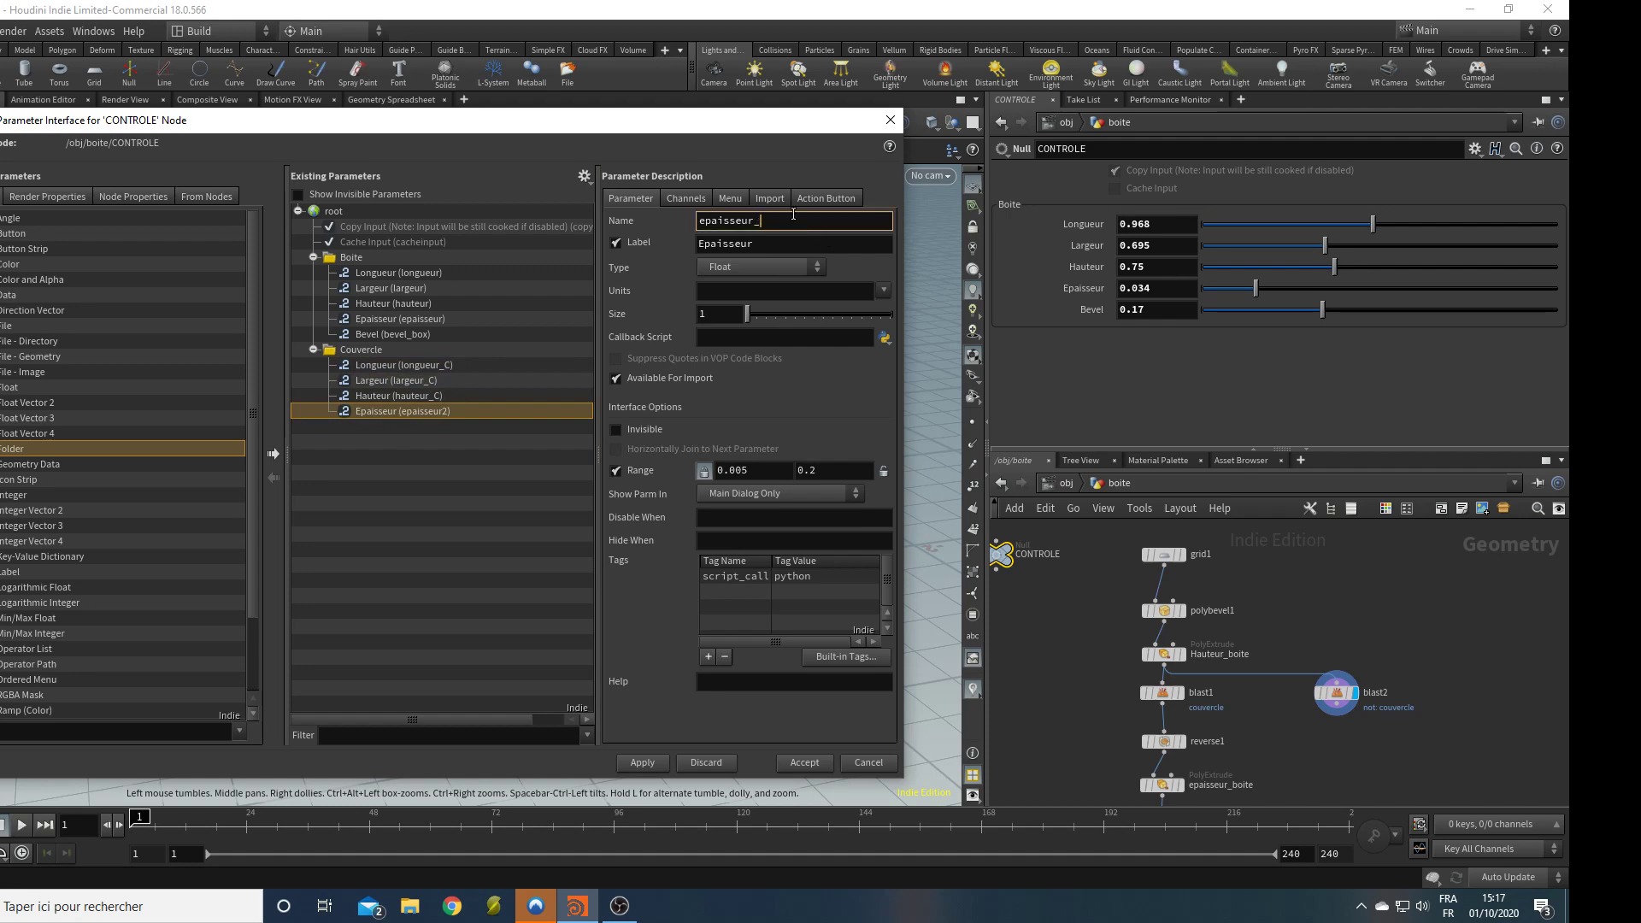
pyautogui.write('_C')
pyautogui.press('Return')
pyautogui.click(657, 762)
pyautogui.click(805, 762)
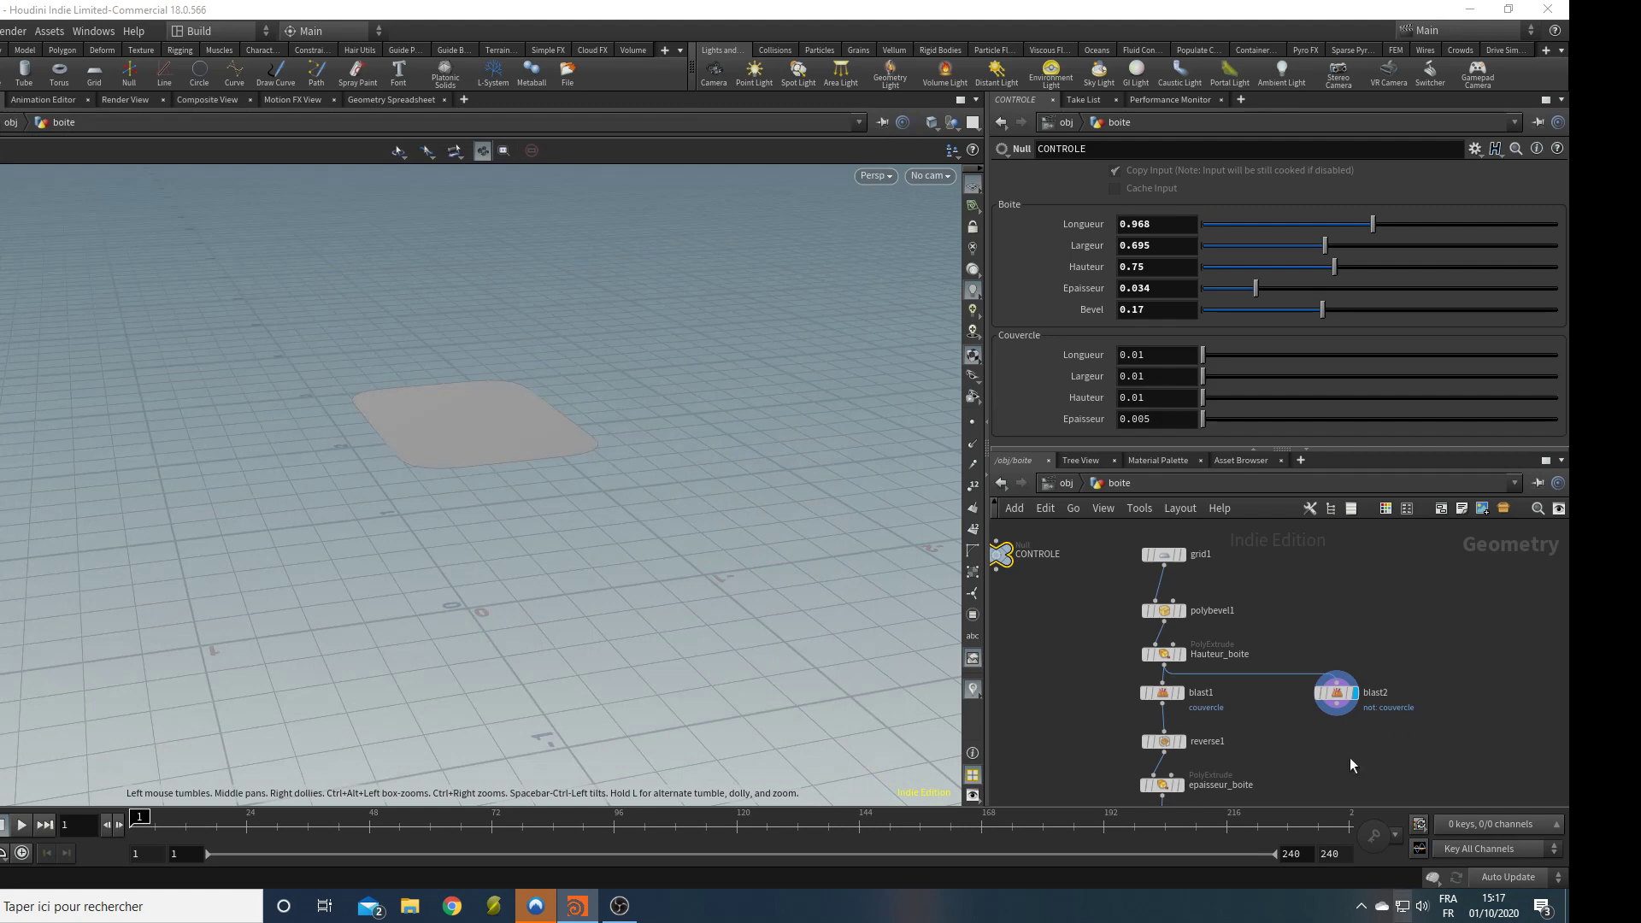
# Duplicate the Hauteur_boite PolyExtrude node and connect the copy beneath blast2.
pyautogui.moveTo(1305, 628); pyautogui.dragTo(1248, 599, button='middle')
pyautogui.scroll(-1, 1270, 590)
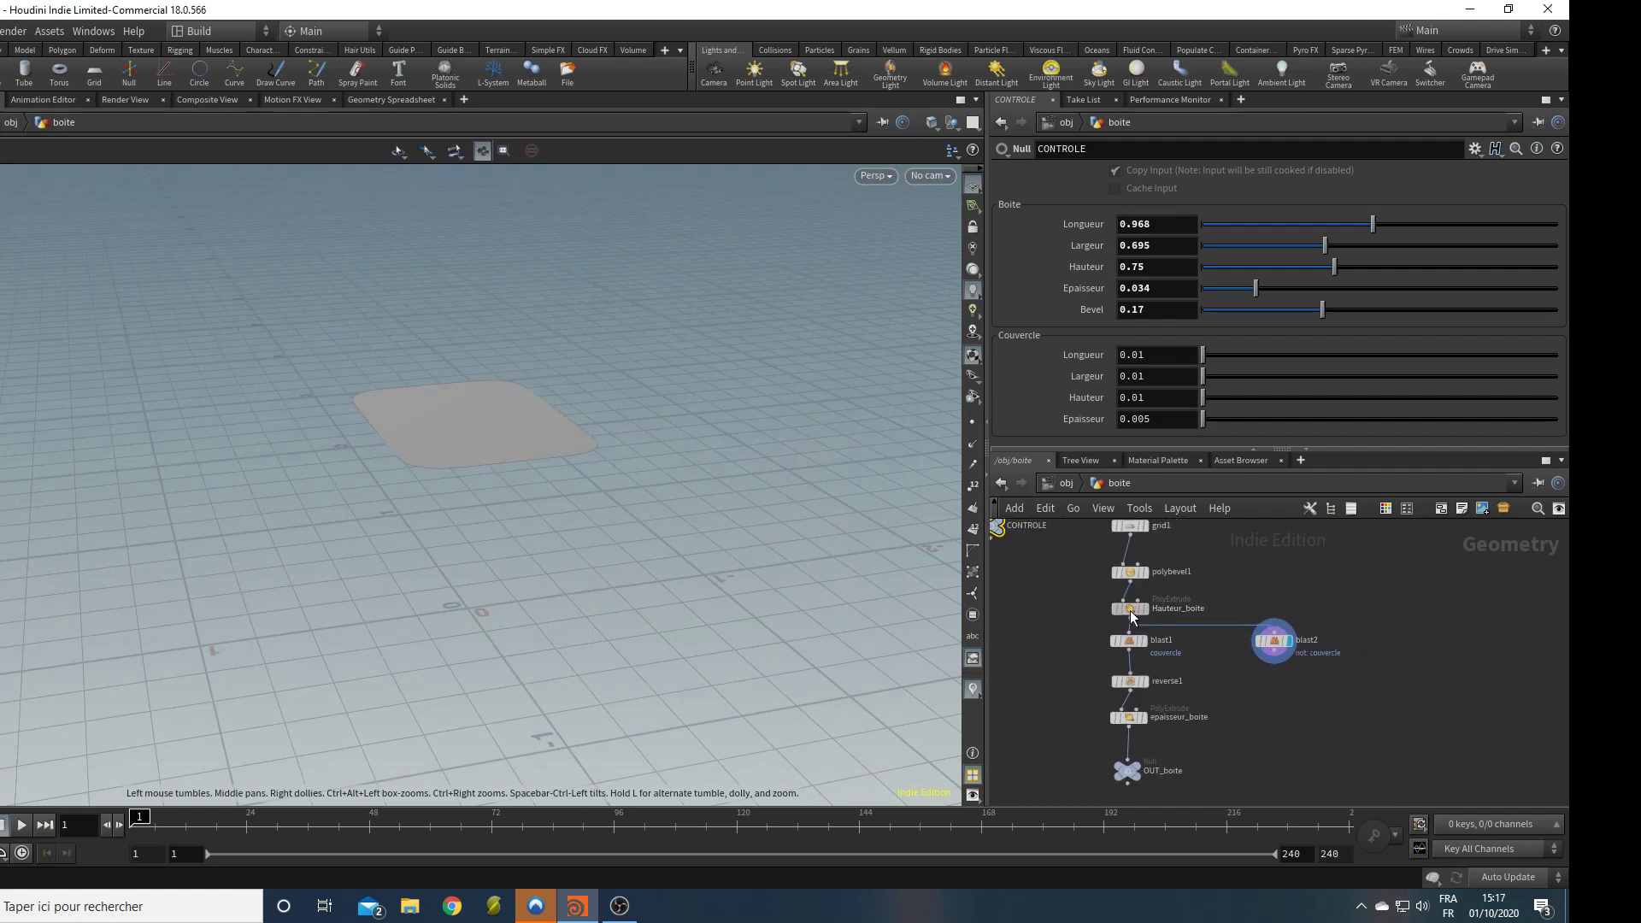
pyautogui.keyDown('alt'); pyautogui.moveTo(1130, 610); pyautogui.dragTo(1276, 650); pyautogui.keyUp('alt')
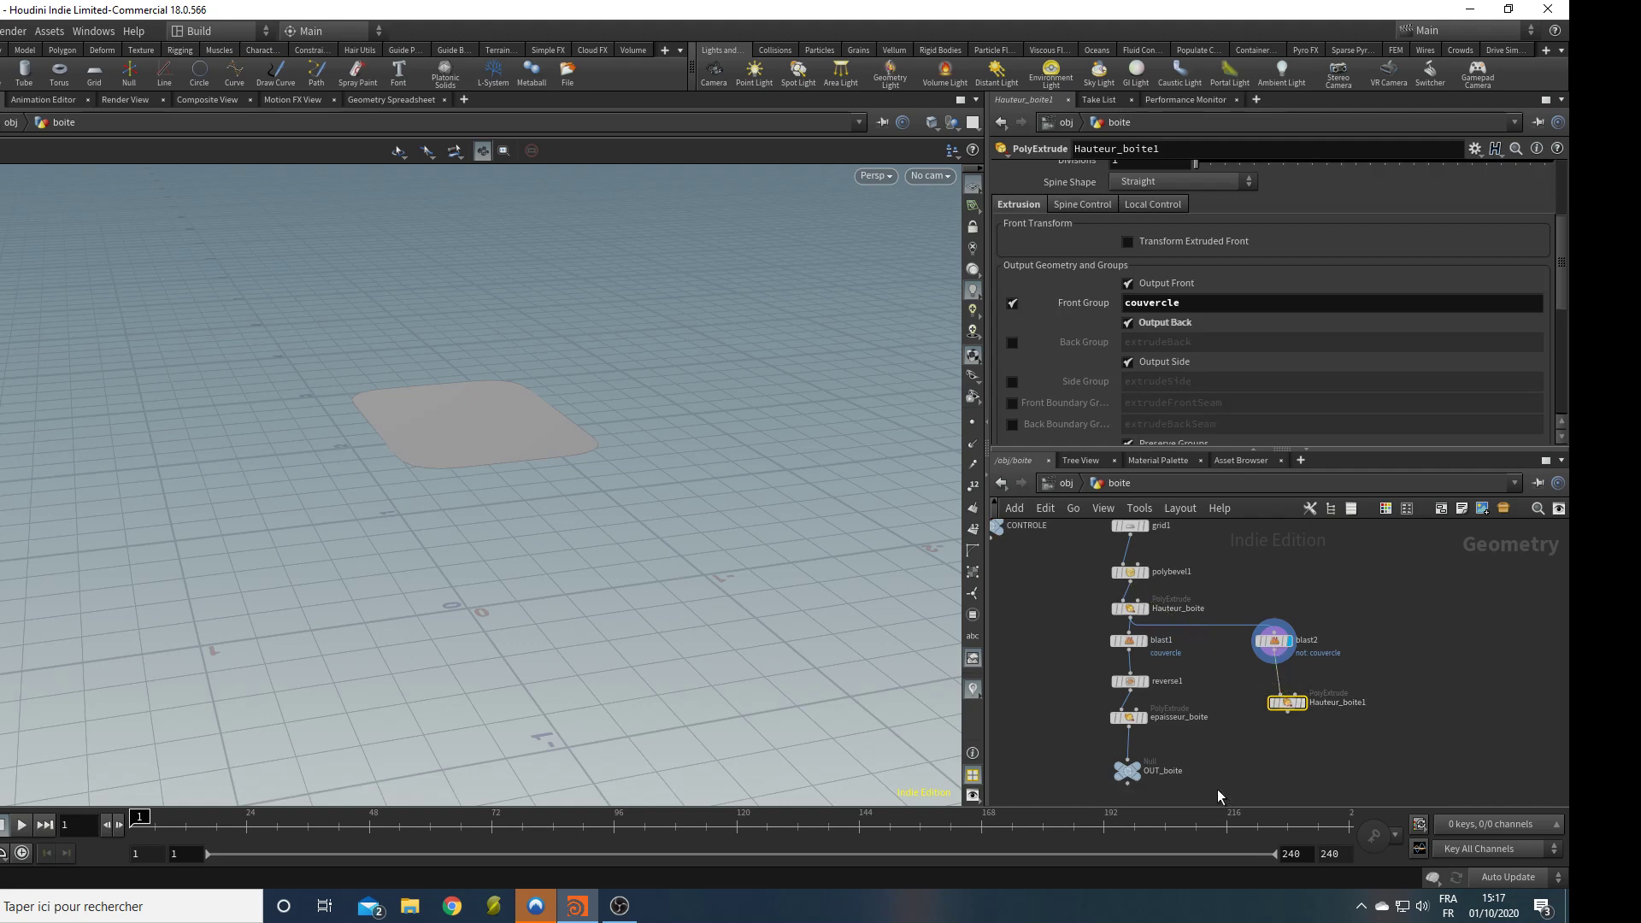
# Duplicate reverse1 and epaisseur_boite, wire the copies after the duplicated height extrusion, and display the last copy.
pyautogui.moveTo(1084, 700); pyautogui.dragTo(1063, 617, button='middle')
pyautogui.moveTo(1075, 592); pyautogui.dragTo(1255, 695)
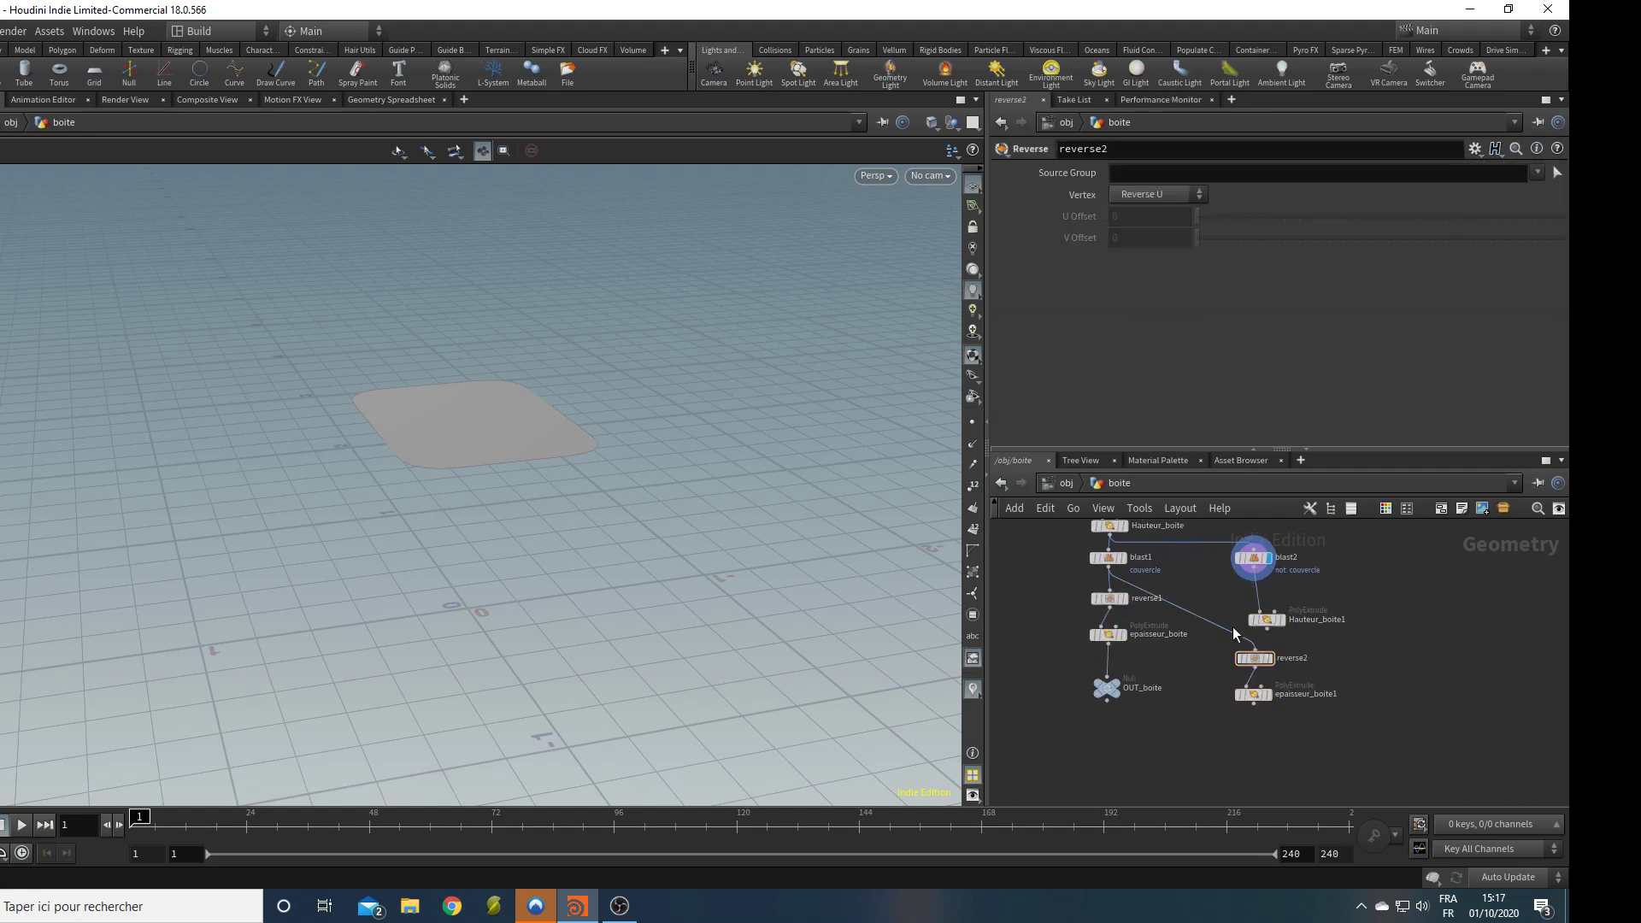
pyautogui.click(1255, 658)
pyautogui.click(1269, 633)
pyautogui.click(1255, 651)
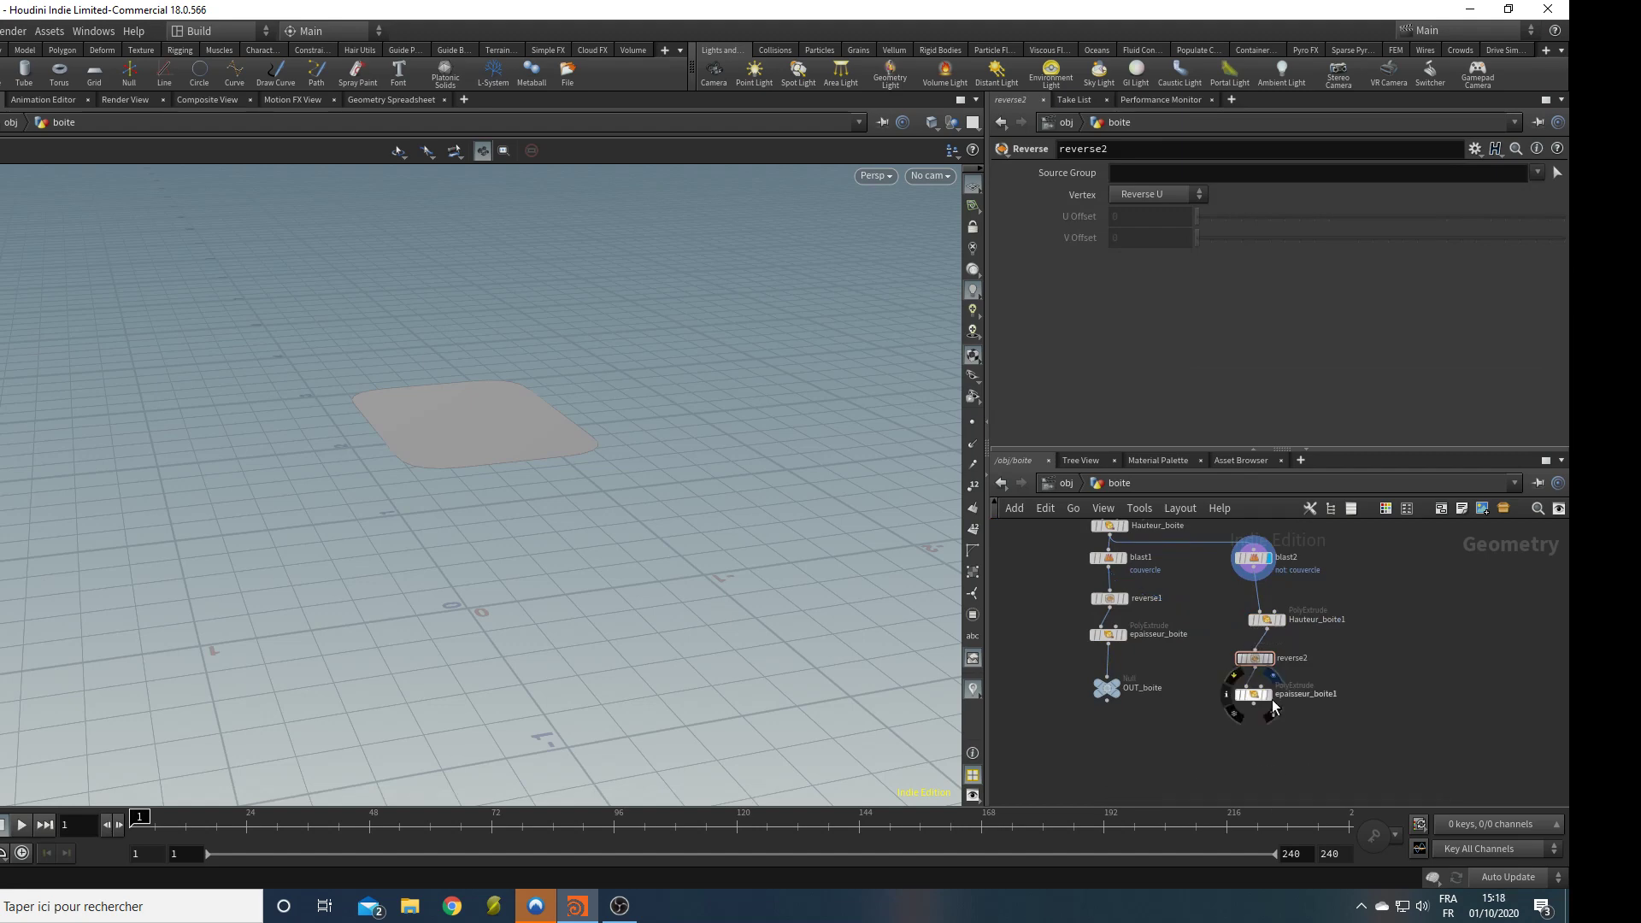
pyautogui.click(1270, 696)
pyautogui.moveTo(649, 547)
pyautogui.mouseDown()
pyautogui.moveTo(663, 561)
pyautogui.moveTo(670, 402)
pyautogui.moveTo(641, 561)
pyautogui.mouseUp()
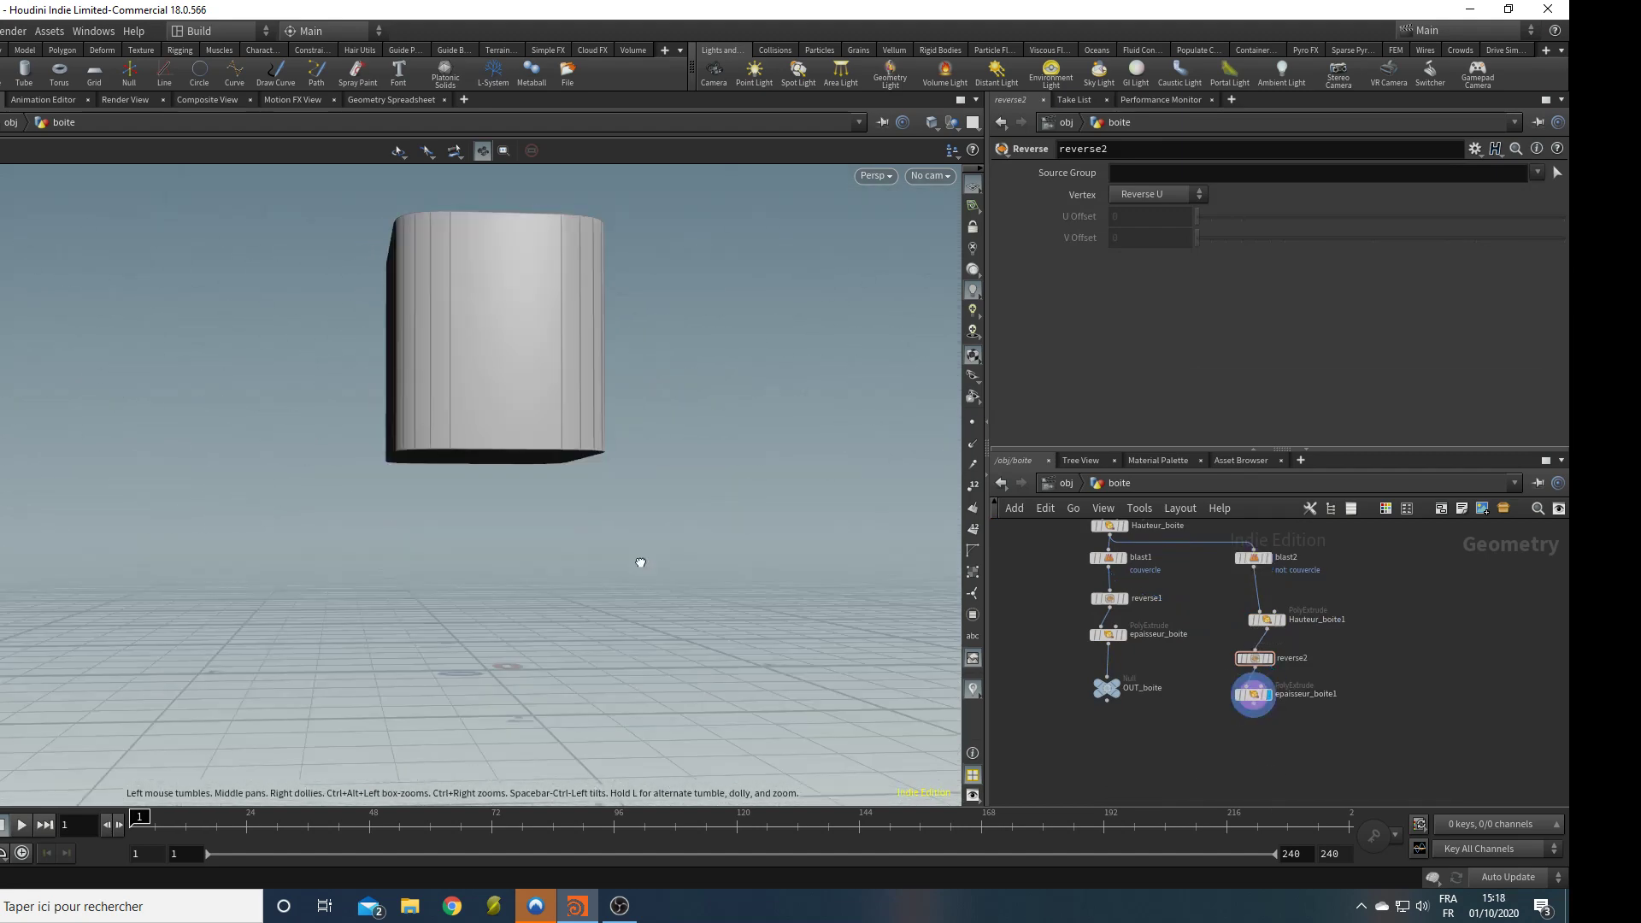
# Display the duplicated height extrusion below blast2 and rename it Hauteur_couvercle.
pyautogui.click(1270, 619)
pyautogui.scroll(5, 1320, 332)
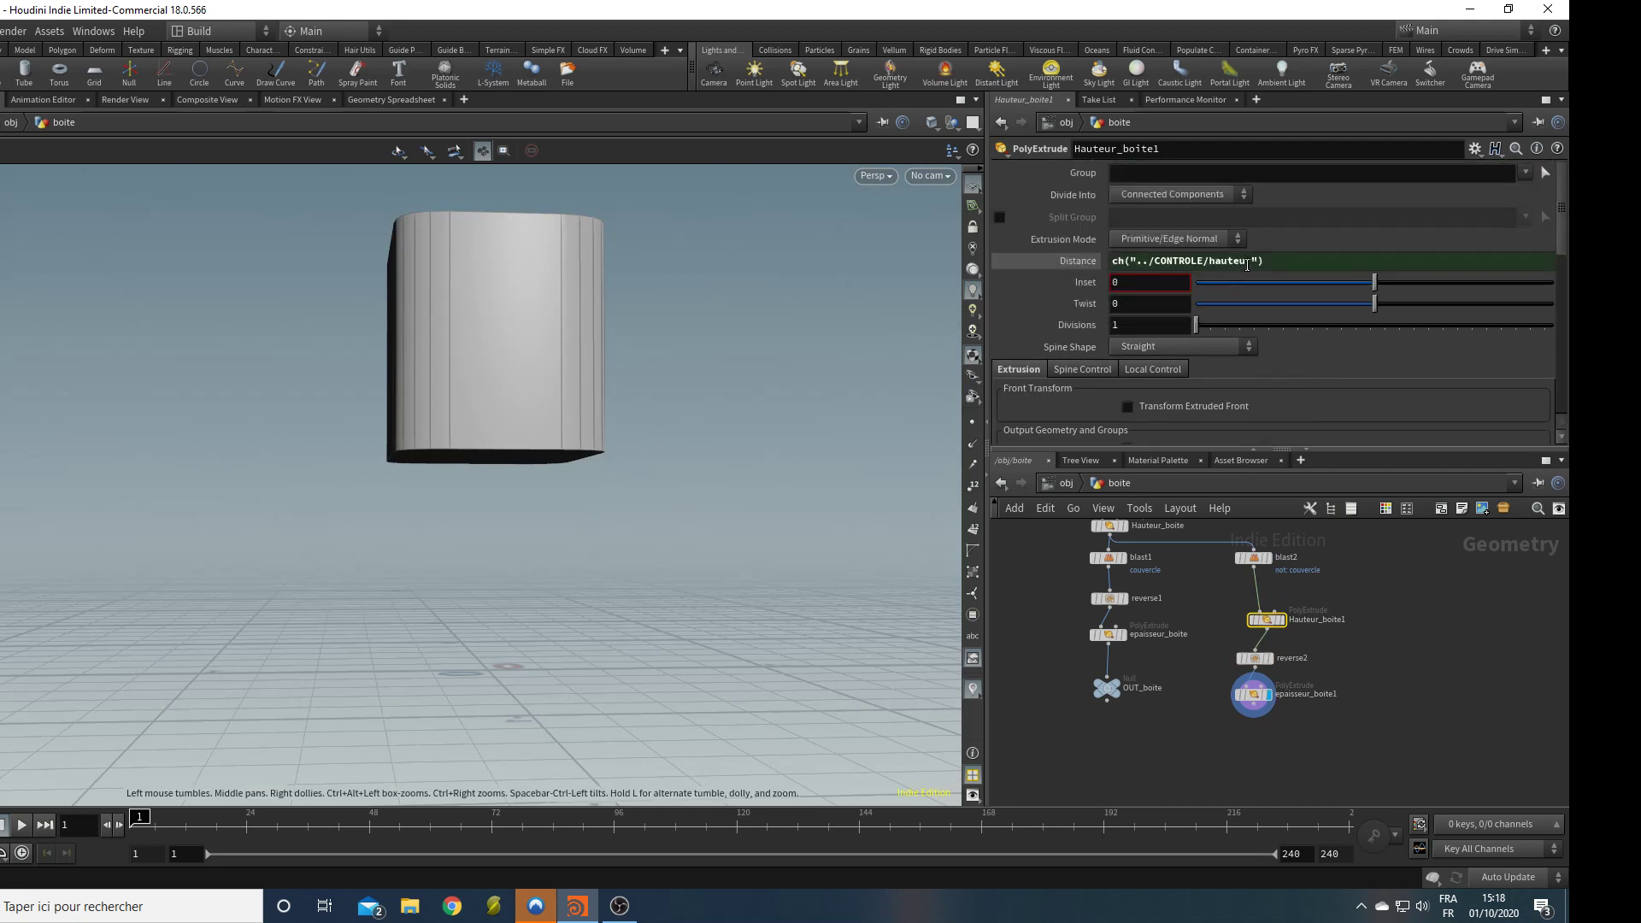
pyautogui.click(1250, 261)
pyautogui.moveTo(1274, 562)
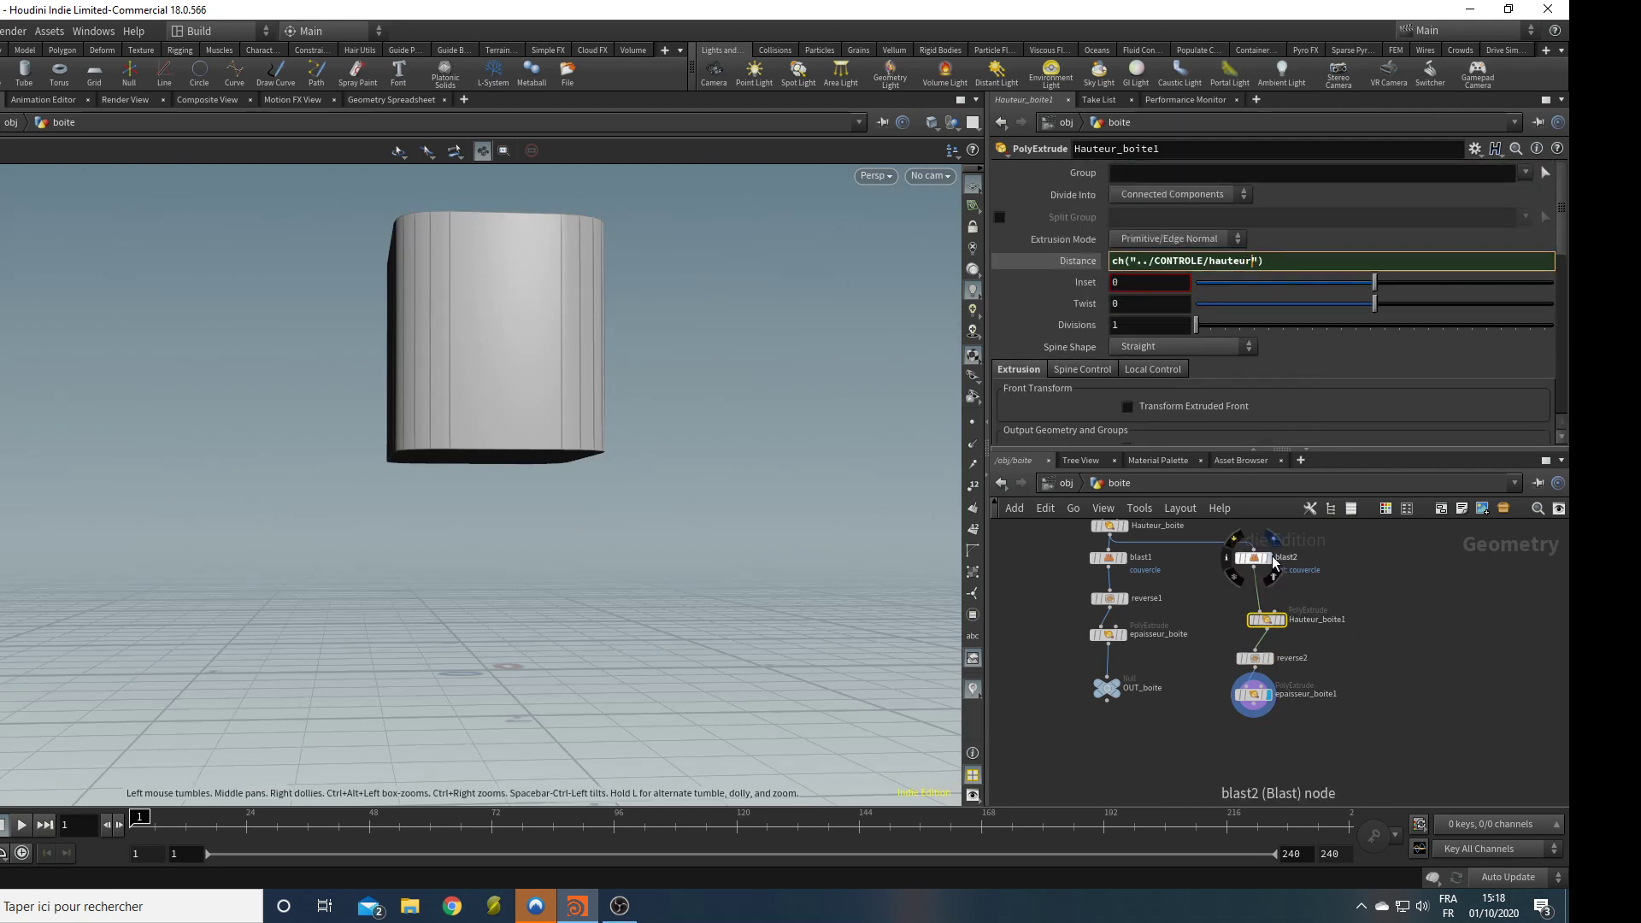
pyautogui.click(1284, 622)
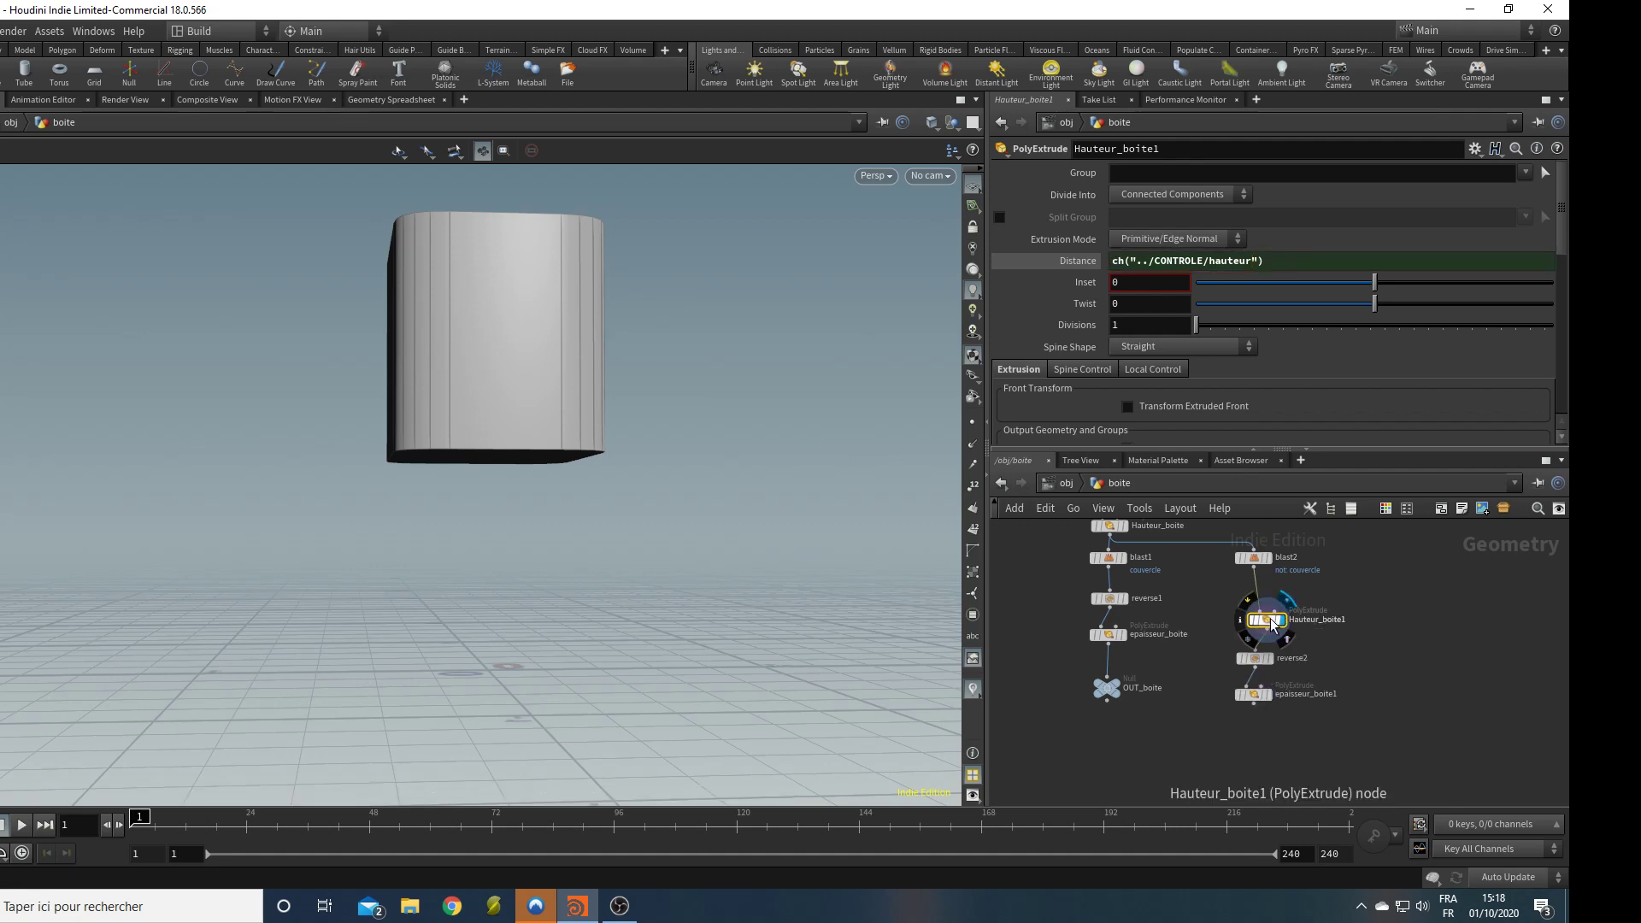
pyautogui.click(1329, 621)
pyautogui.moveTo(1325, 622); pyautogui.dragTo(1447, 629)
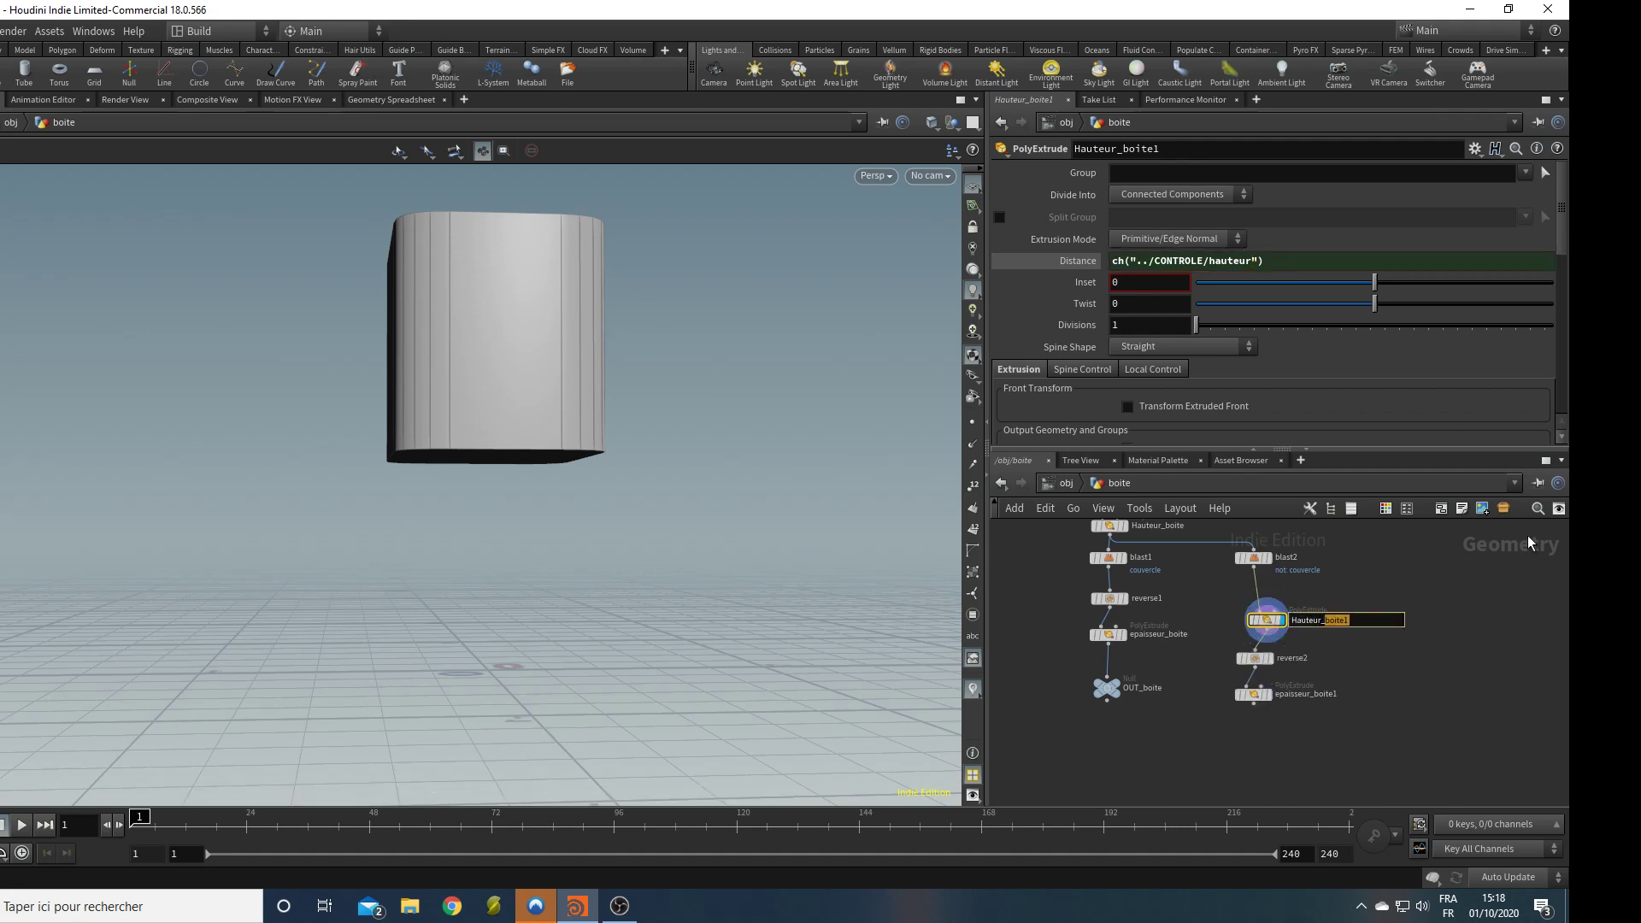
pyautogui.write('couvercle')
pyautogui.press('Return')
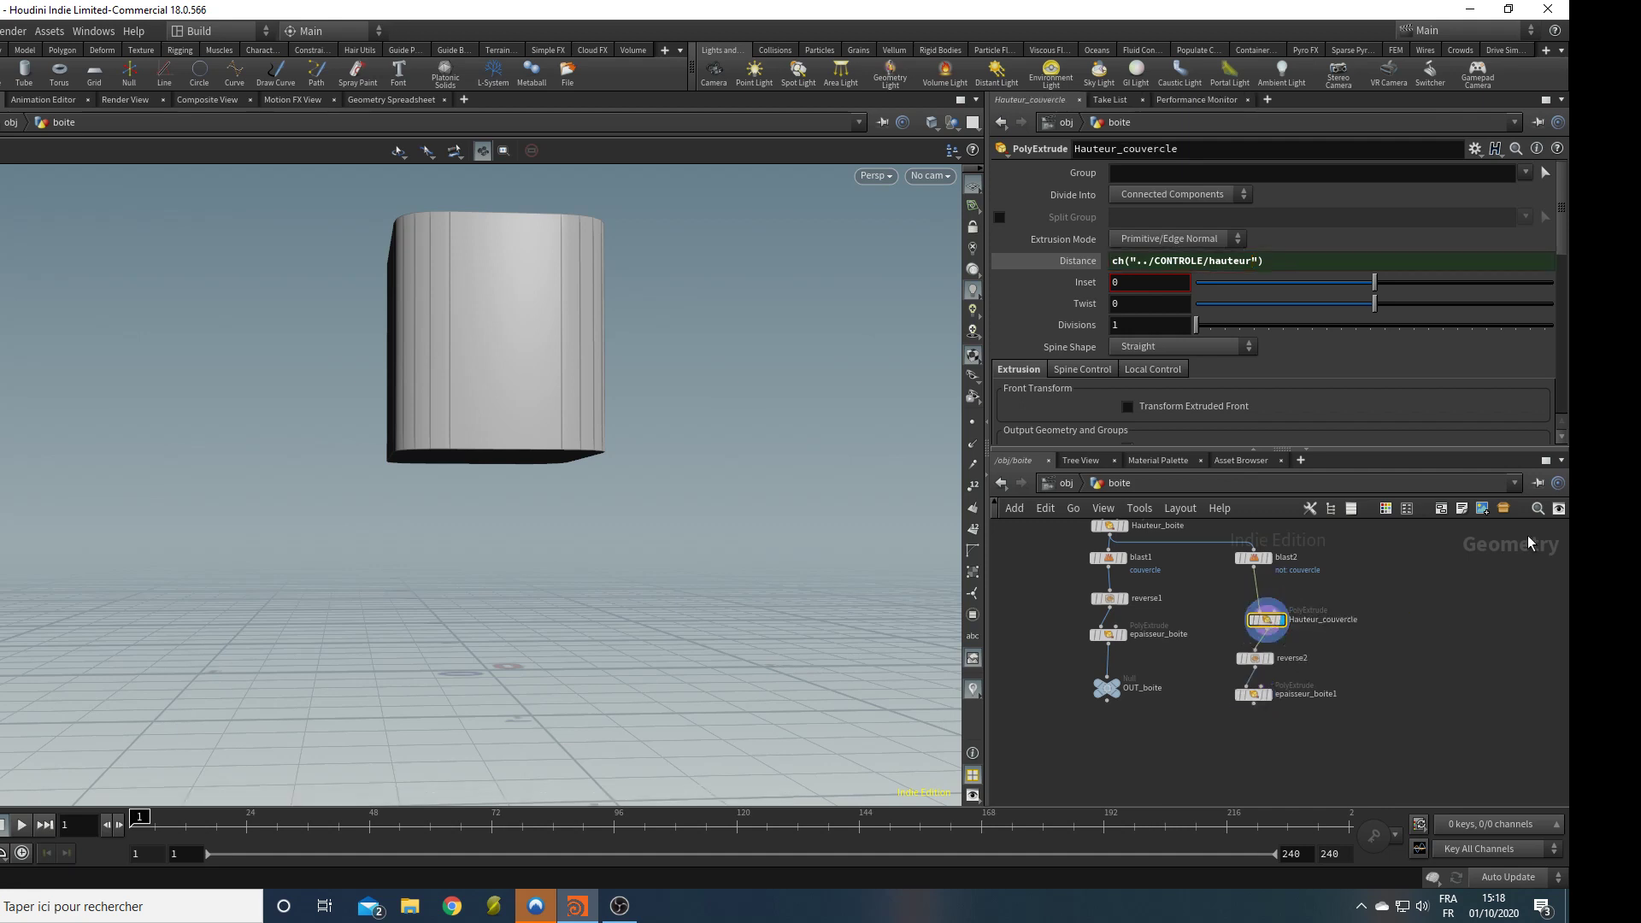
# Set Hauteur_couvercle's Distance expression to ch("../CONTROLE/hauteur_C").
pyautogui.moveTo(547, 282); pyautogui.dragTo(810, 469)
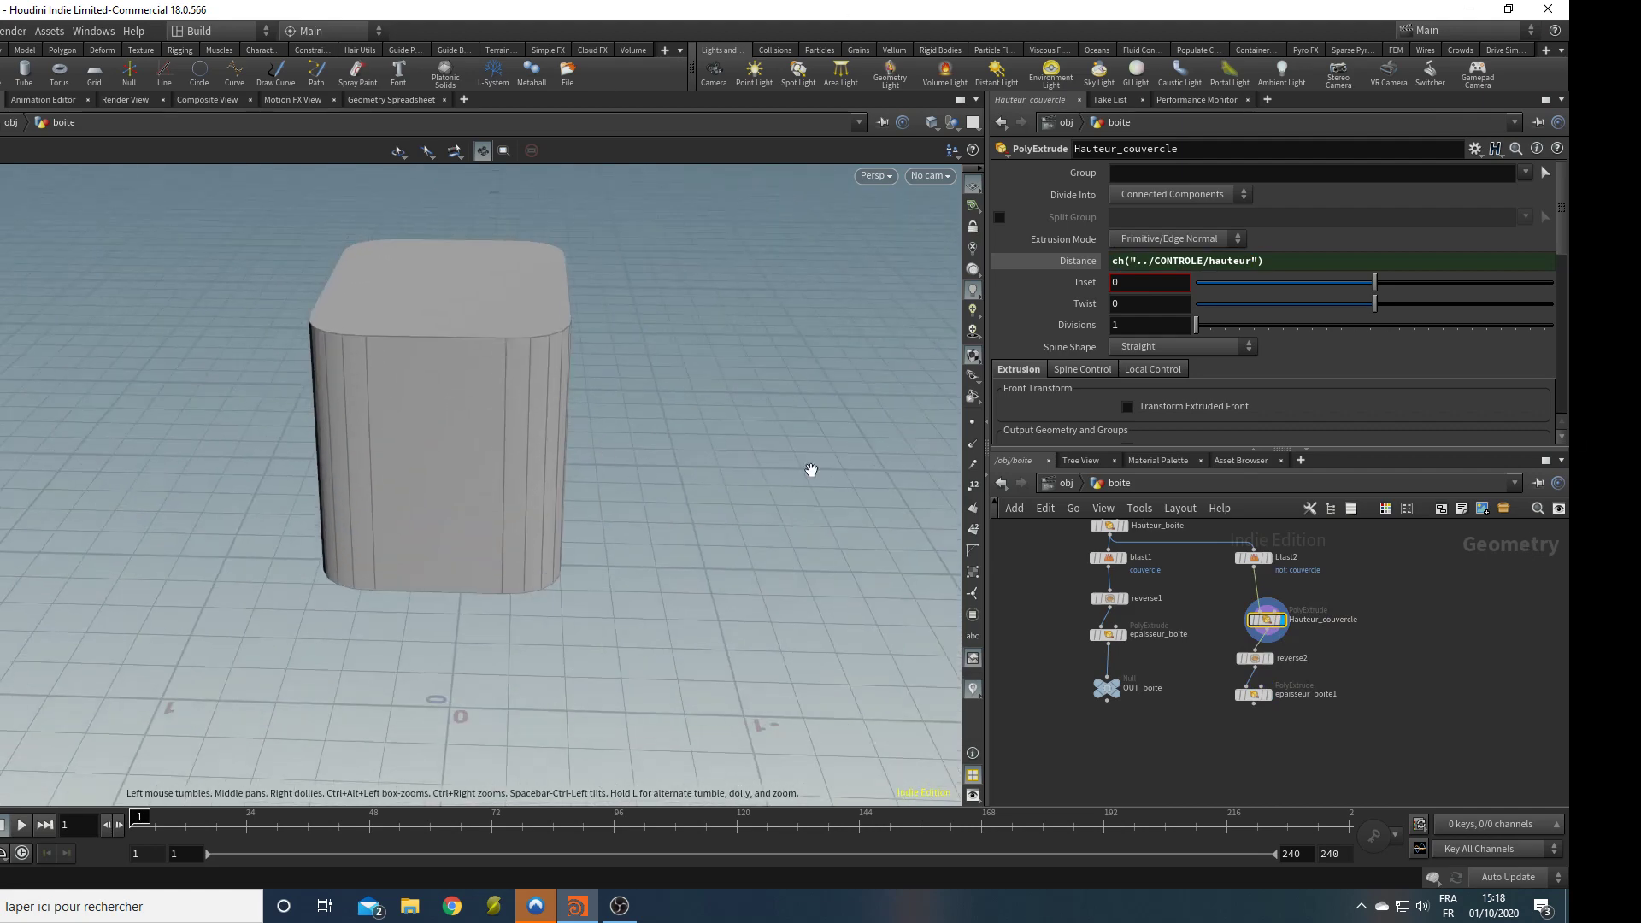
pyautogui.scroll(-1, 1265, 618)
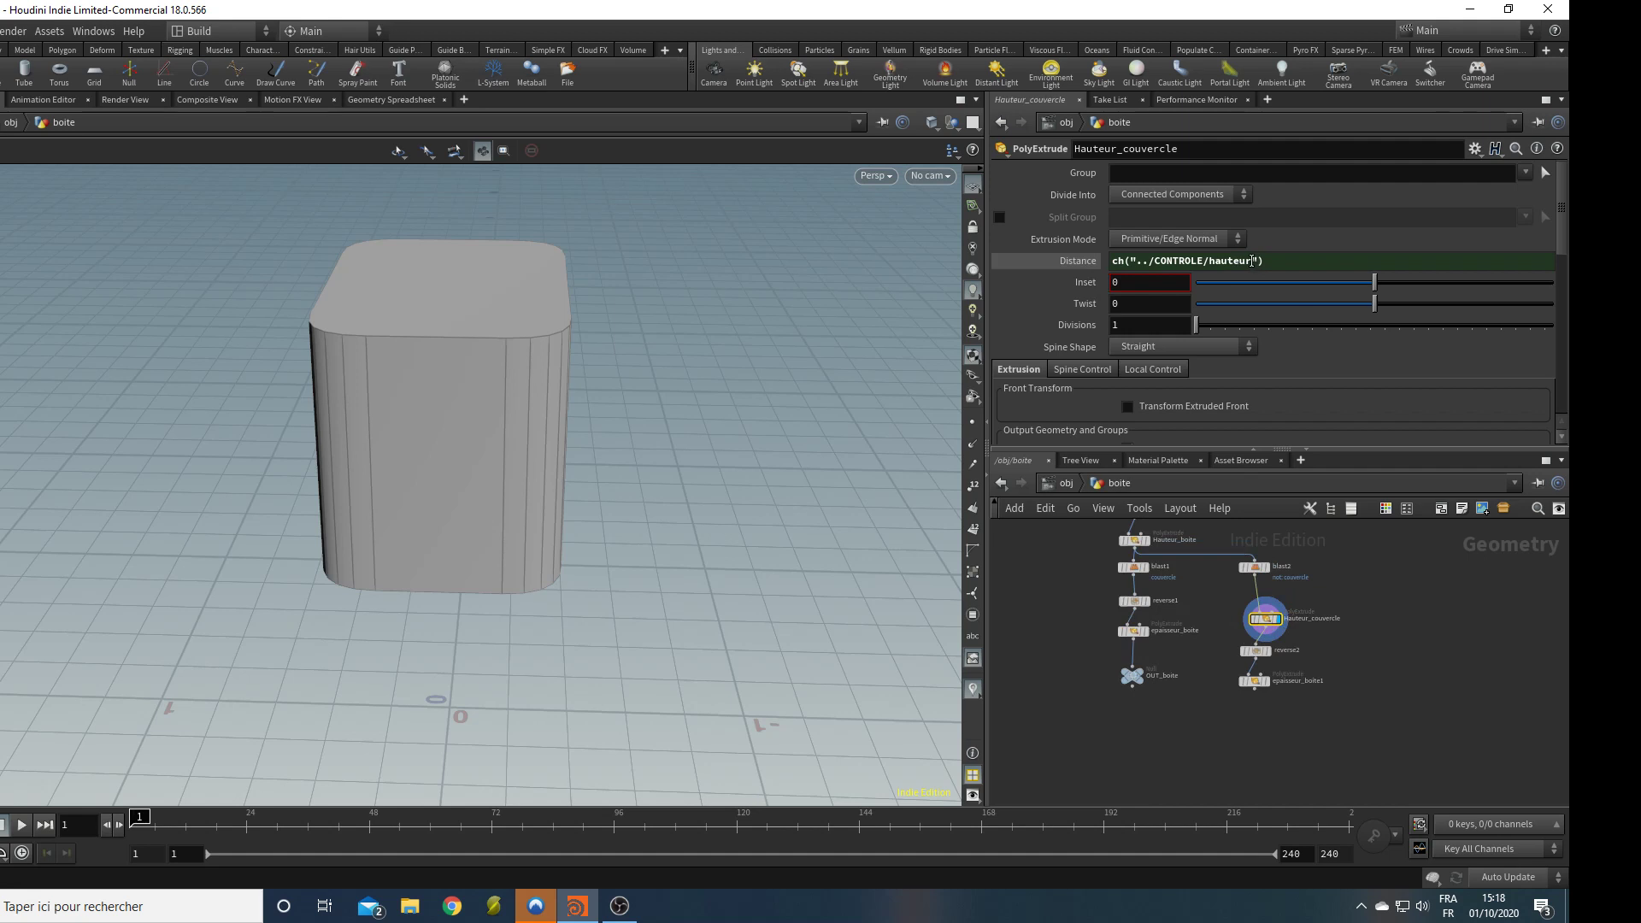
pyautogui.click(1253, 260)
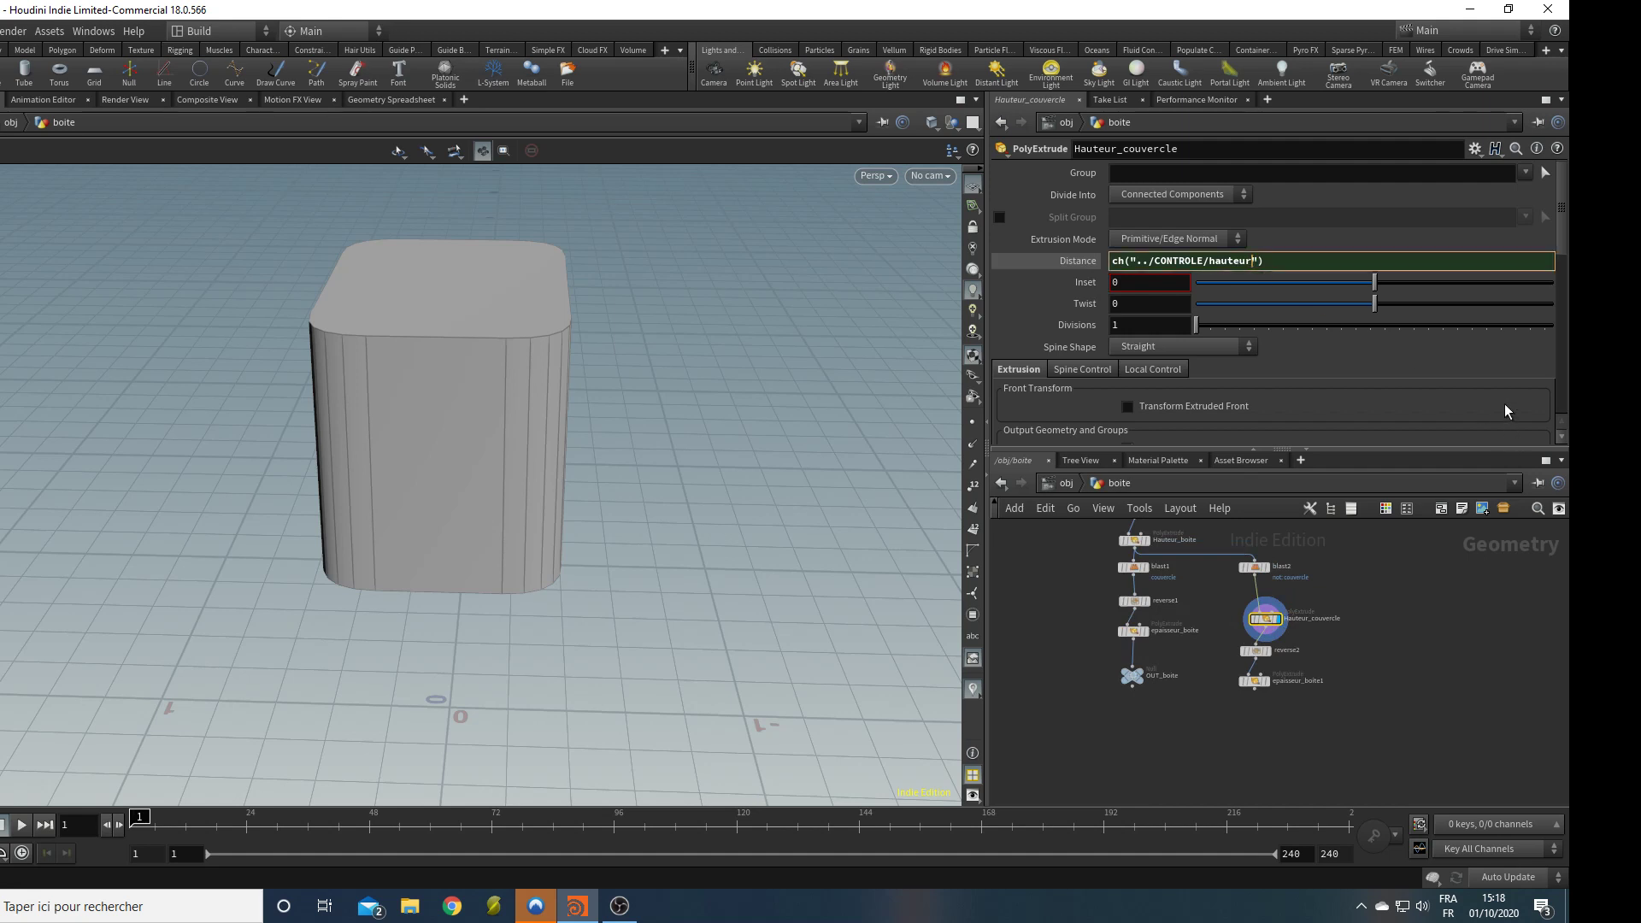
pyautogui.press('BackSpace')
pyautogui.press('BackSpace')
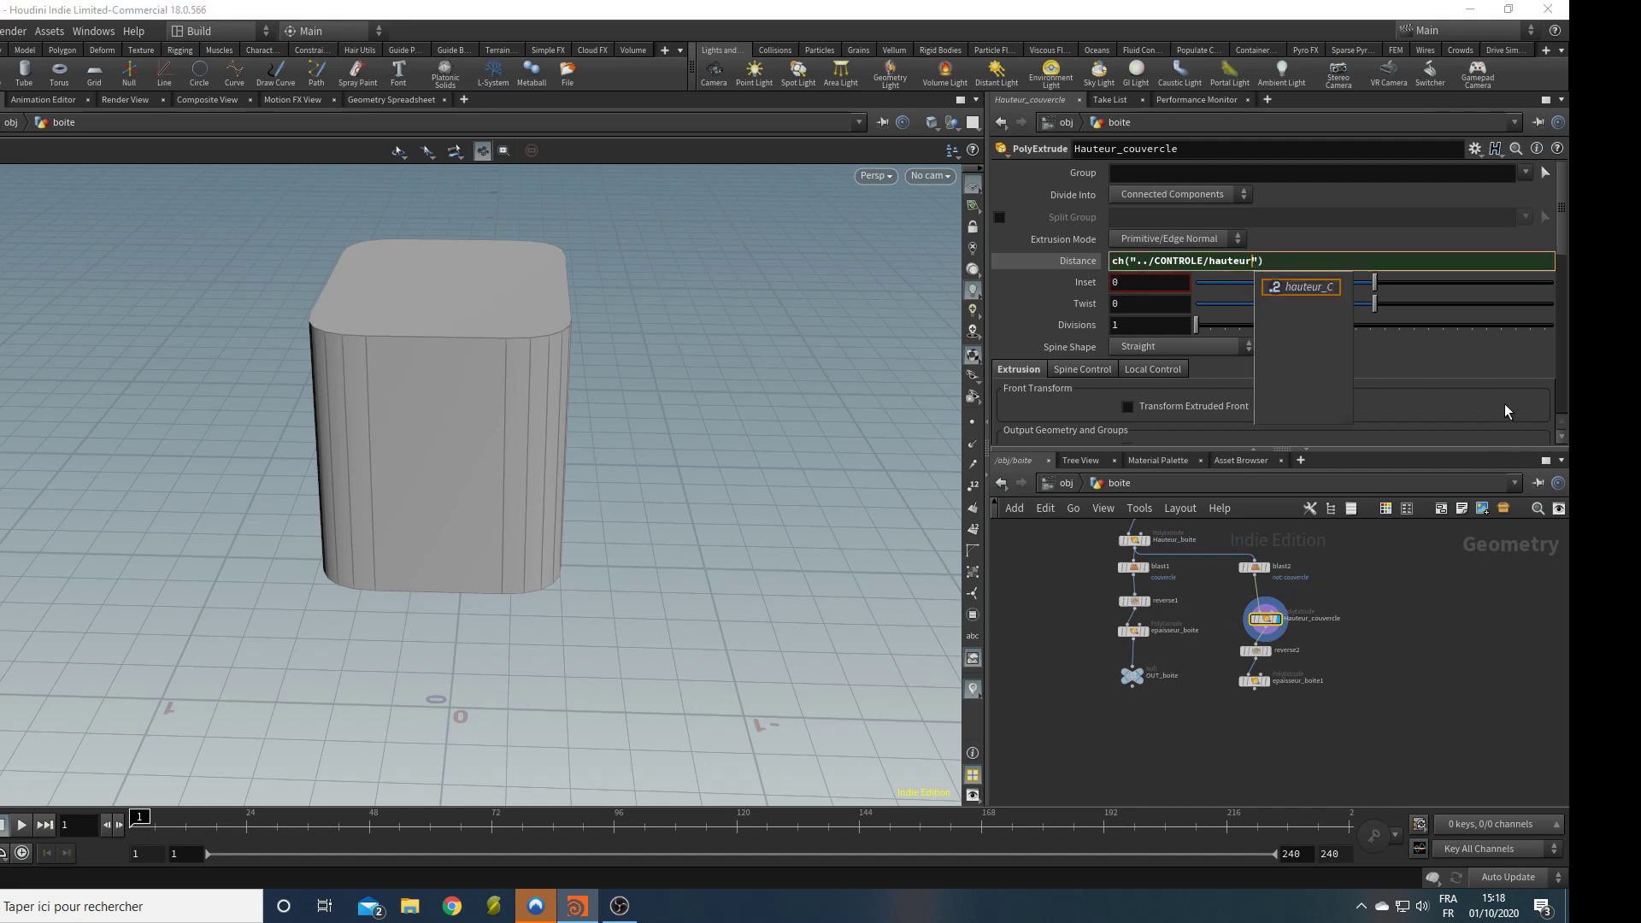
pyautogui.press('Return')
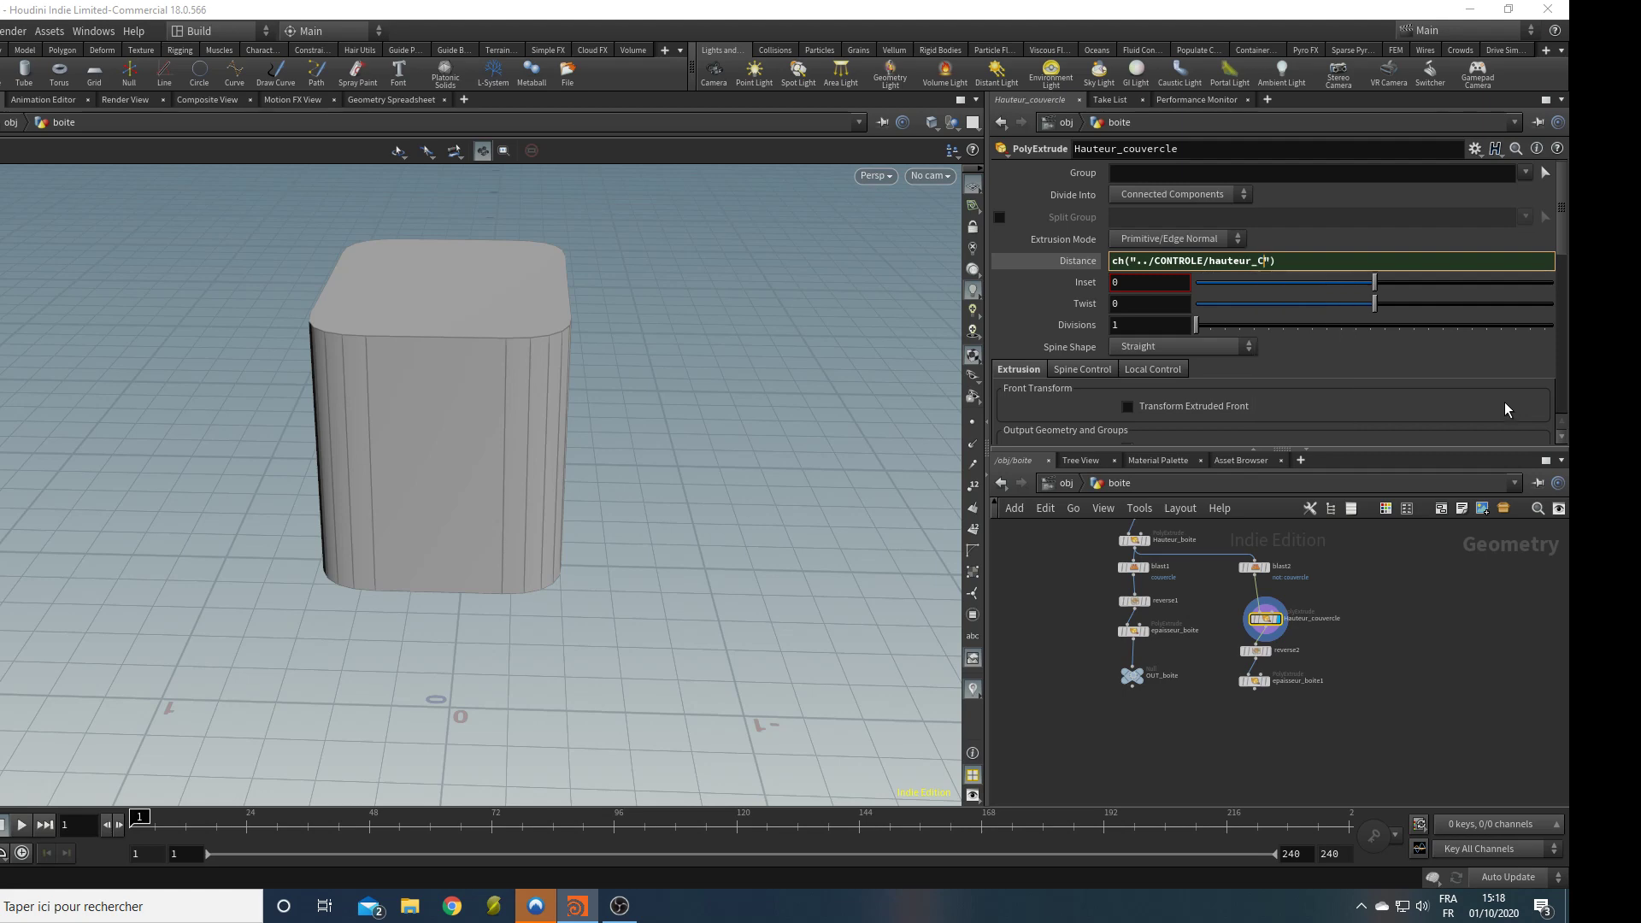
# Raise the Couvercle folder's Hauteur on the CONTROLE null to about 0.106.
pyautogui.moveTo(619, 658); pyautogui.dragTo(586, 632)
pyautogui.scroll(2, 1071, 573)
pyautogui.moveTo(1071, 575); pyautogui.dragTo(1113, 710, button='middle')
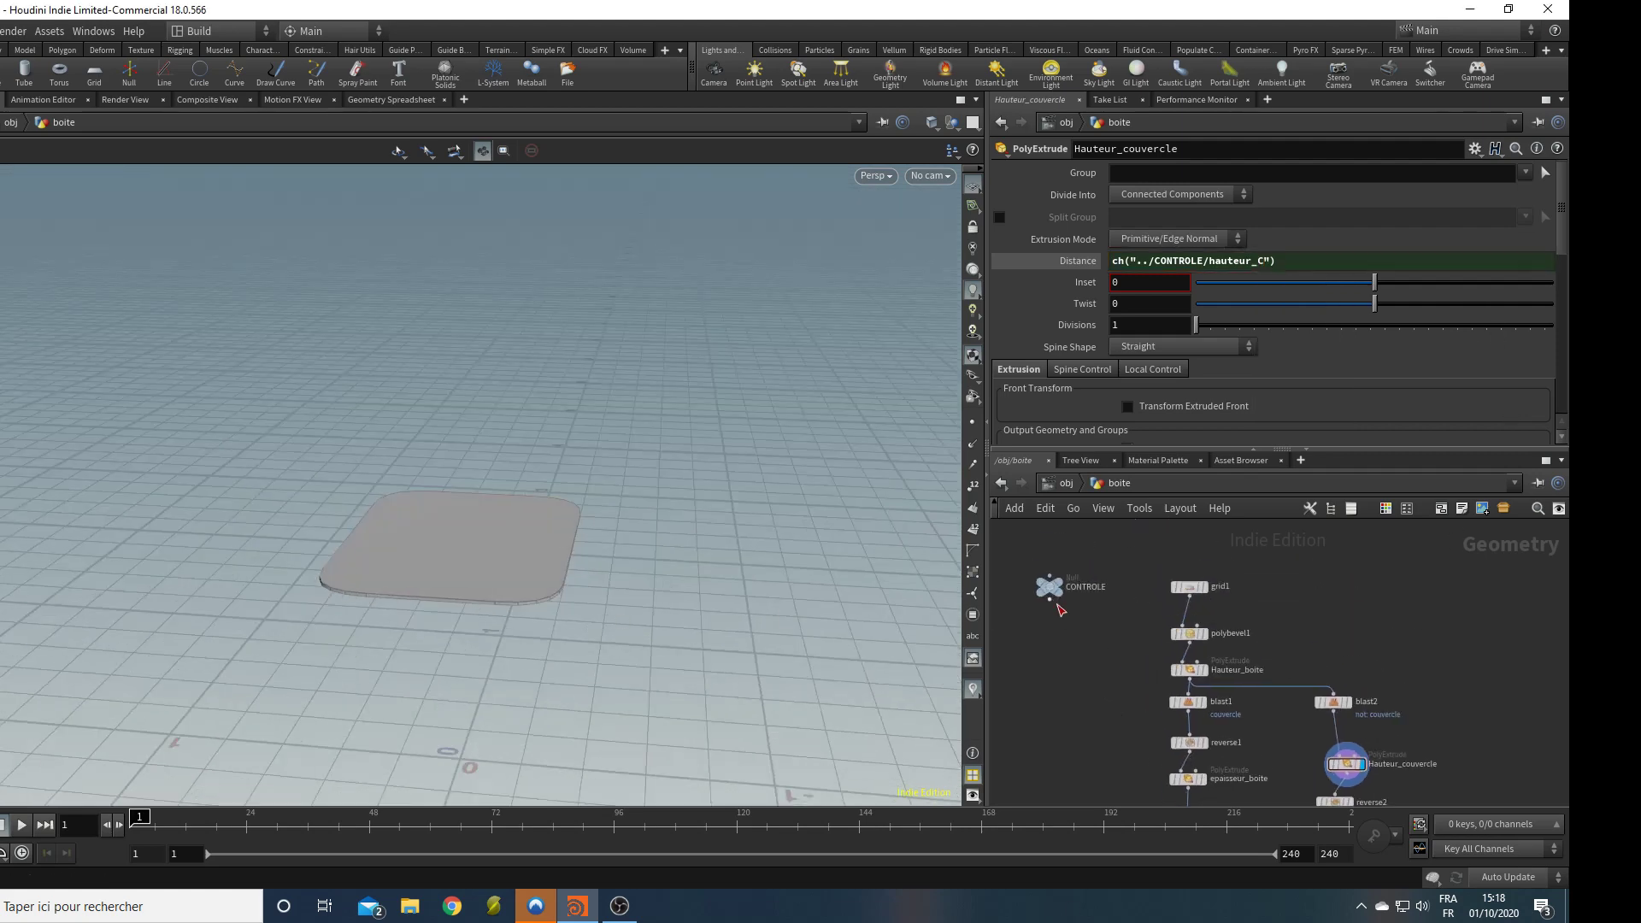
pyautogui.click(1050, 586)
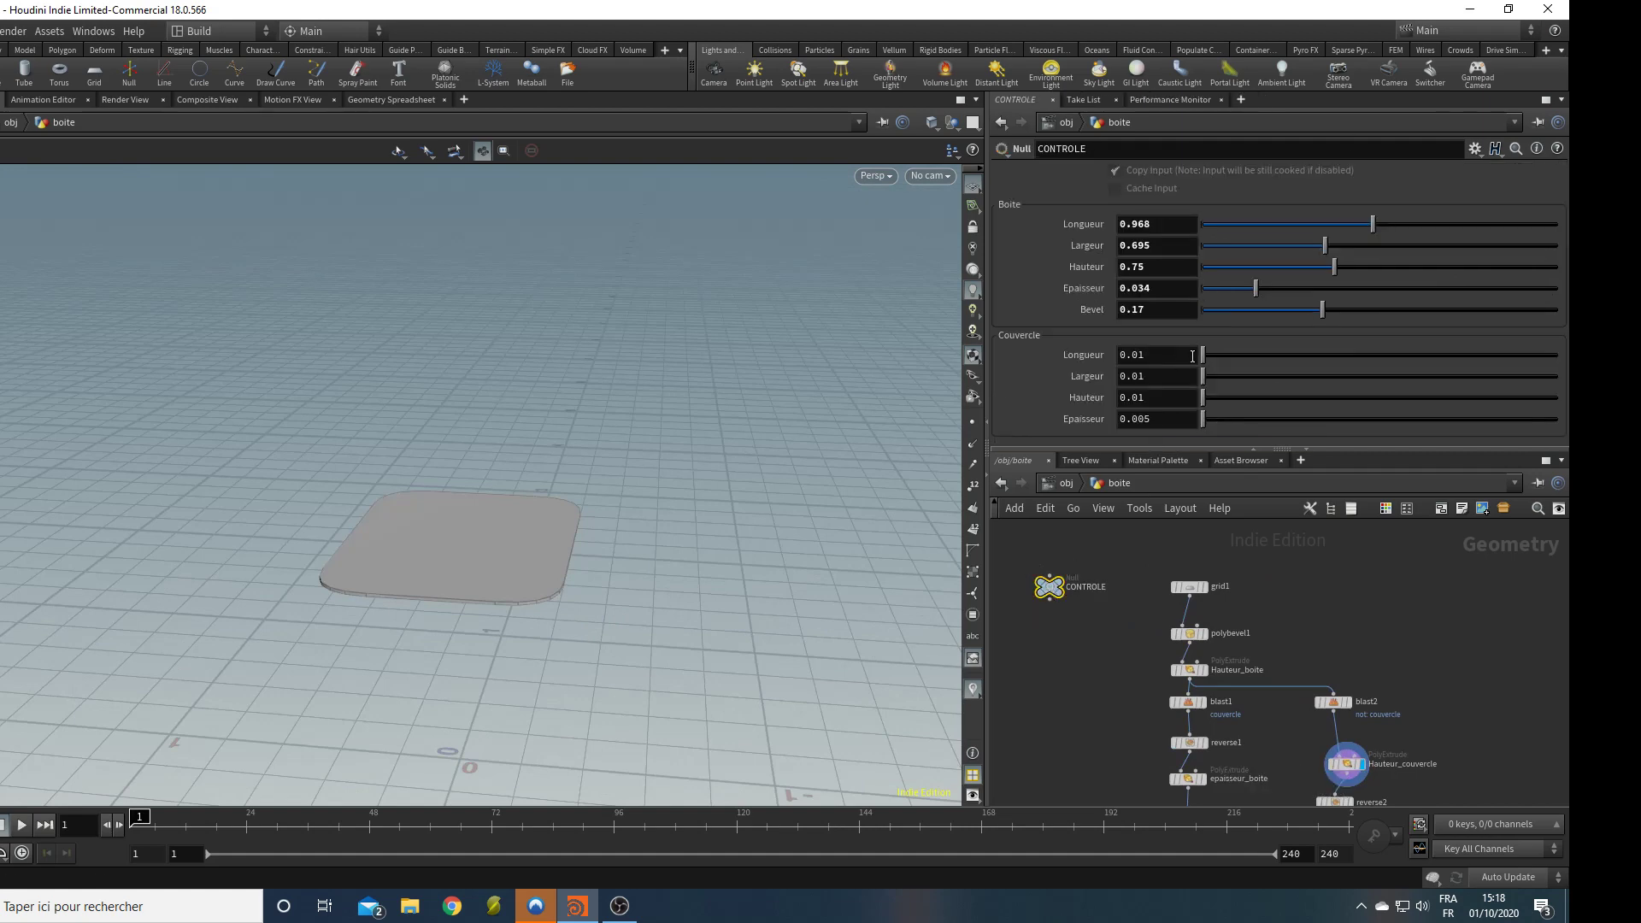
pyautogui.moveTo(1206, 395); pyautogui.dragTo(1220, 397)
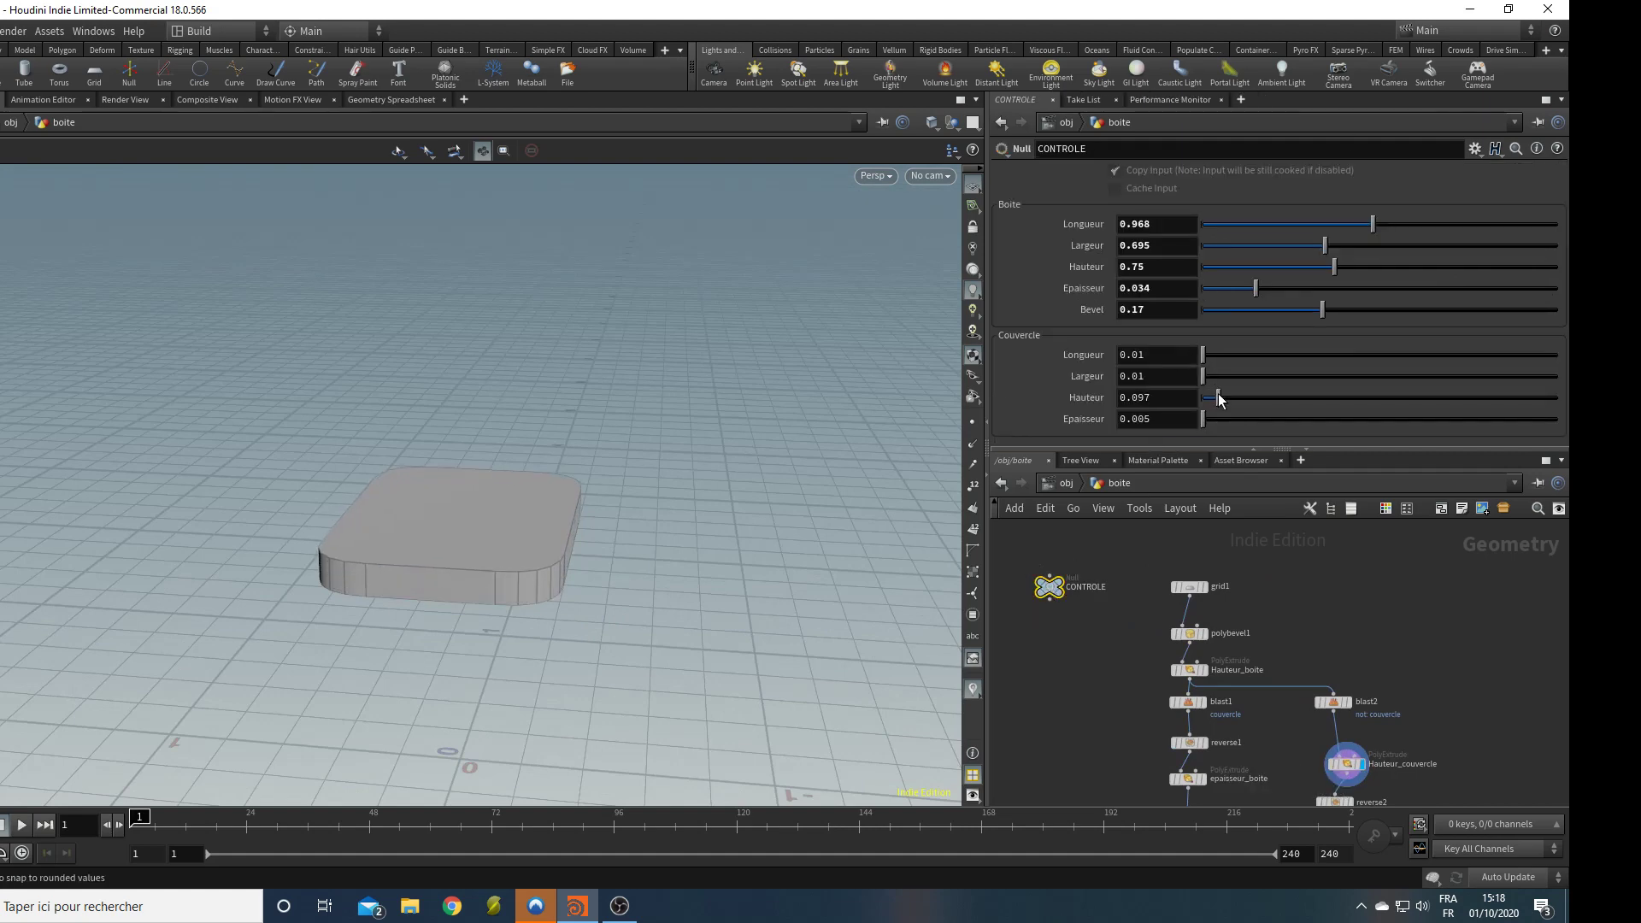
pyautogui.moveTo(638, 568); pyautogui.dragTo(645, 458)
# Set epaisseur_boite1's Distance expression to ch("../CONTROLE/epaisseur_C").
pyautogui.moveTo(1364, 733); pyautogui.dragTo(1305, 633, button='middle')
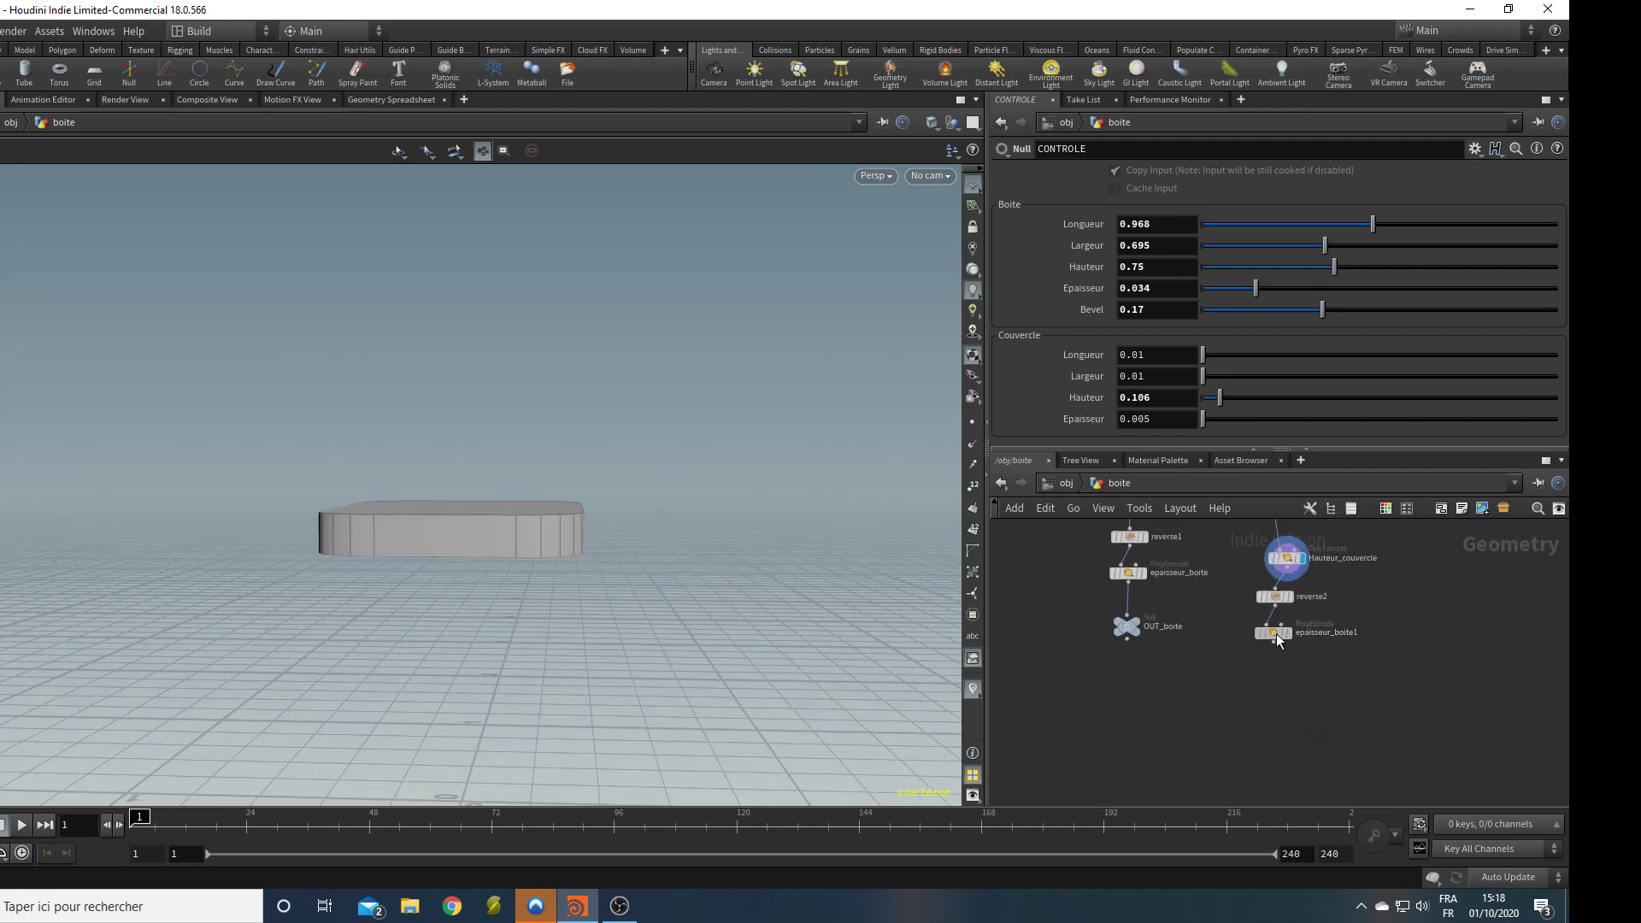
pyautogui.click(1275, 634)
pyautogui.click(1313, 263)
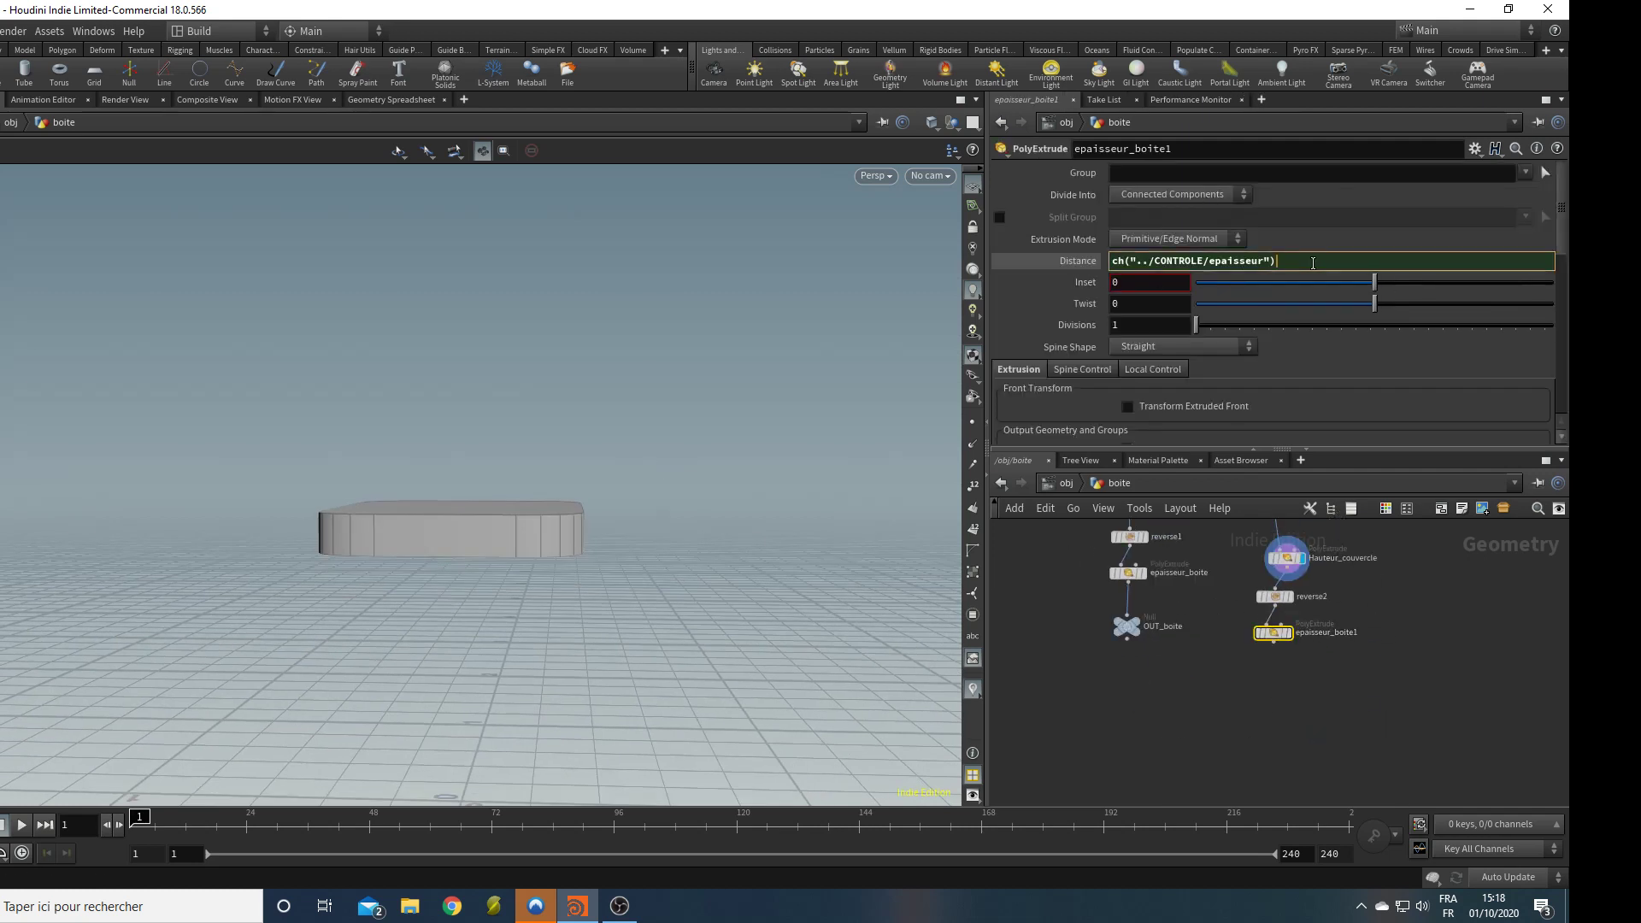
pyautogui.write('_C')
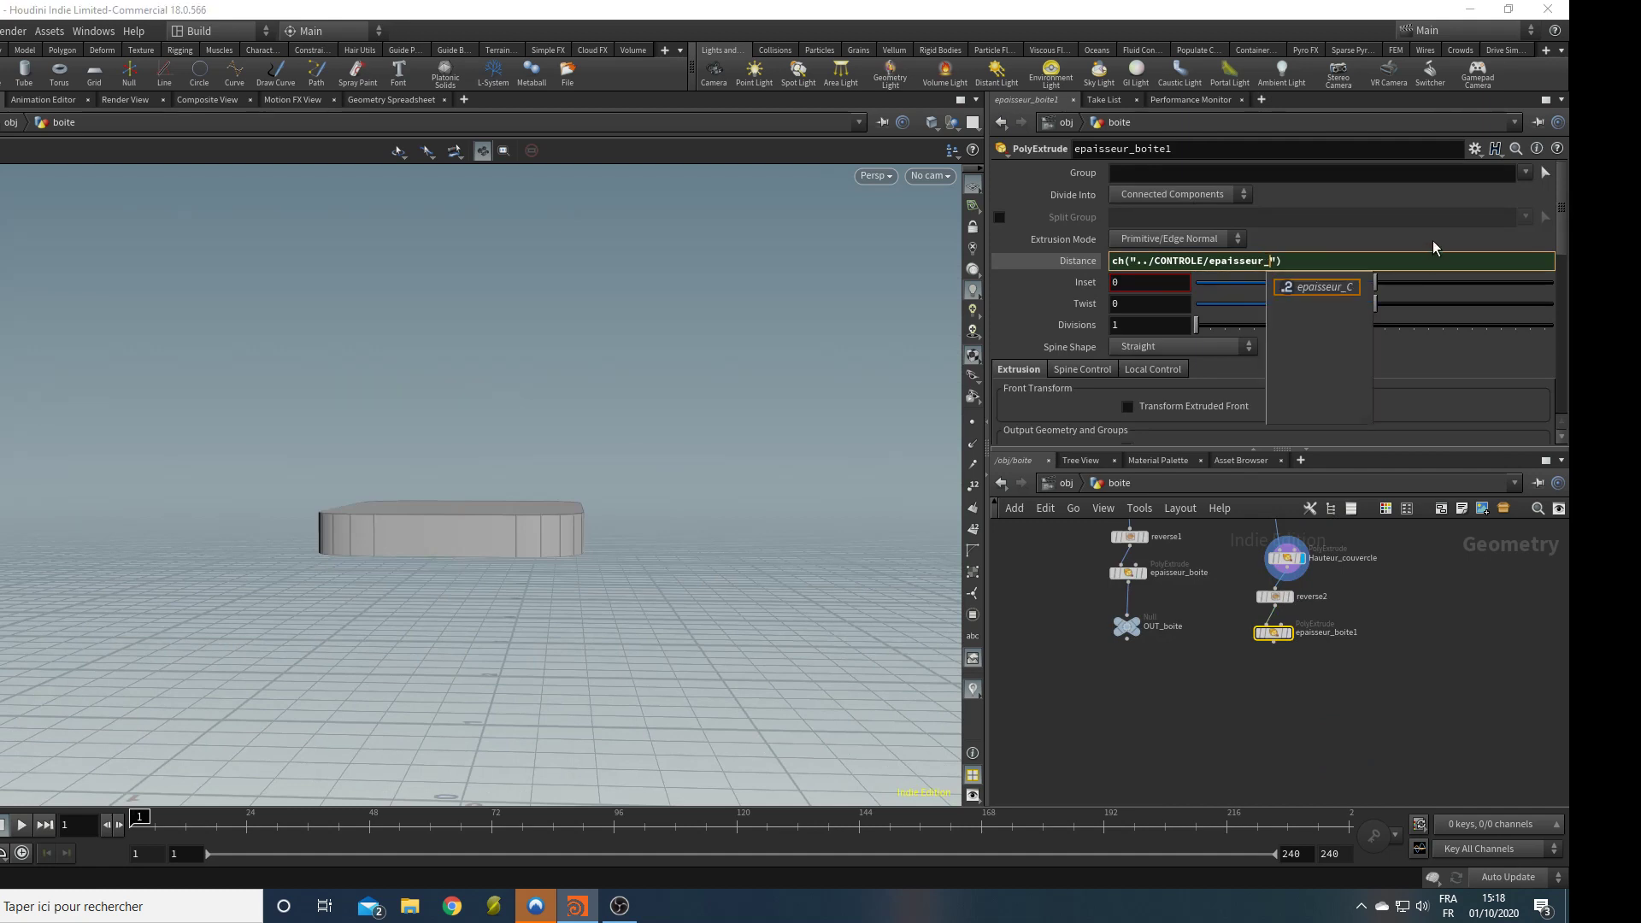
pyautogui.press('Return')
# Duplicate the OUT_boite null, connect the copy after epaisseur_boite1, and rename it OUT_Couvercle.
pyautogui.moveTo(1279, 694); pyautogui.dragTo(1209, 739, button='middle')
pyautogui.keyDown('alt'); pyautogui.moveTo(1059, 675); pyautogui.dragTo(1240, 785); pyautogui.keyUp('alt')
pyautogui.click(1220, 740)
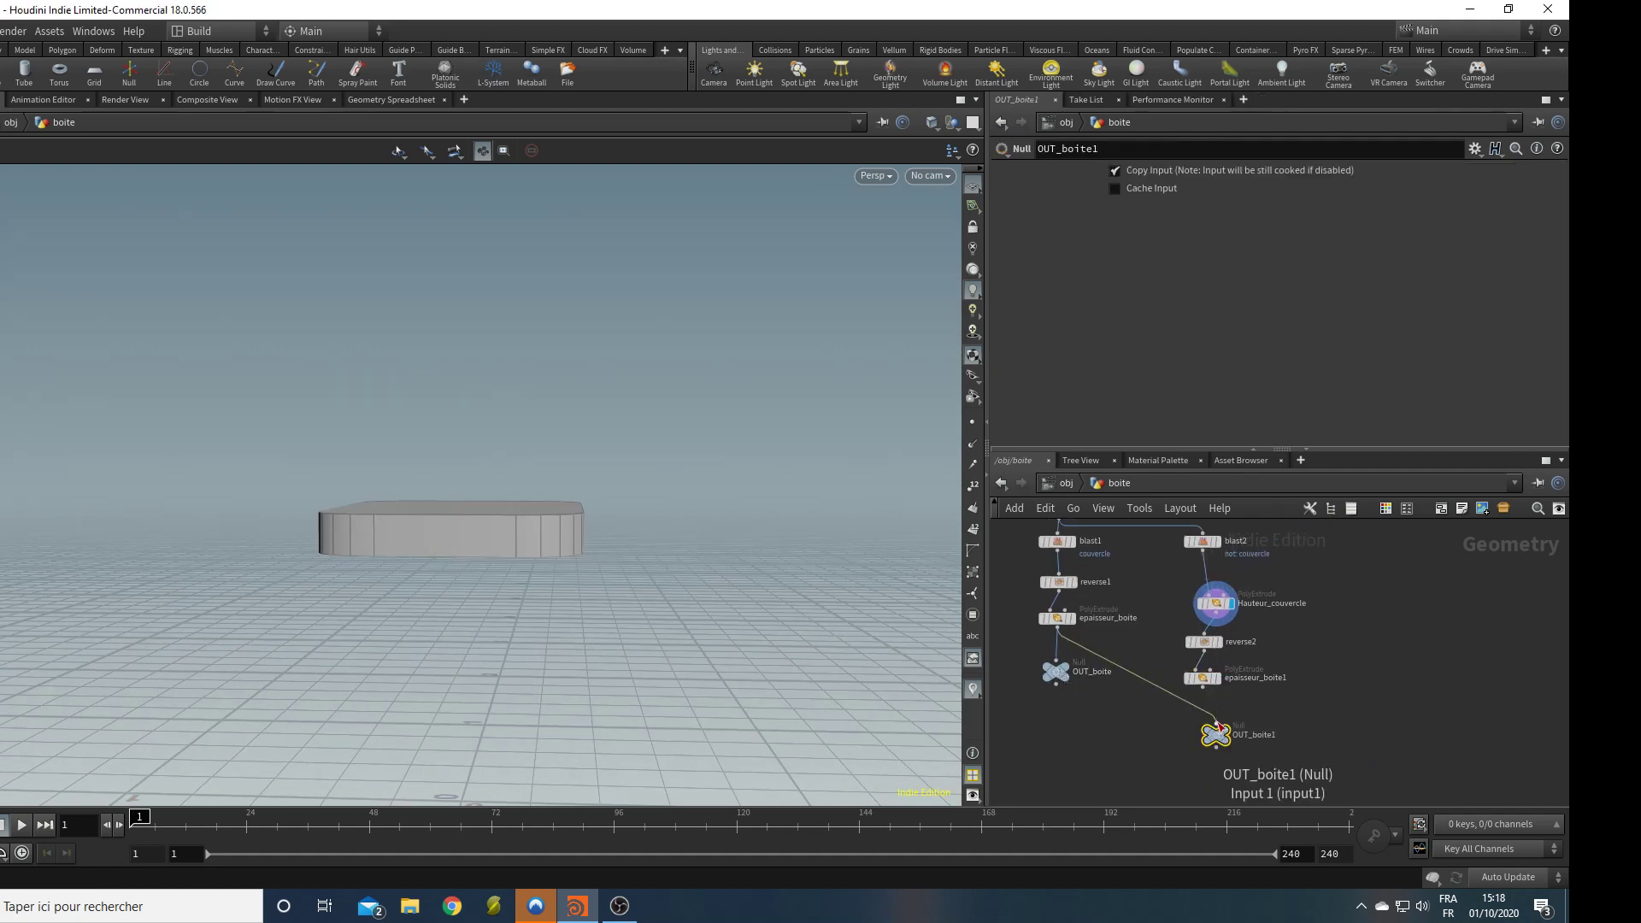
pyautogui.click(1202, 688)
pyautogui.click(1215, 725)
pyautogui.doubleClick(1254, 735)
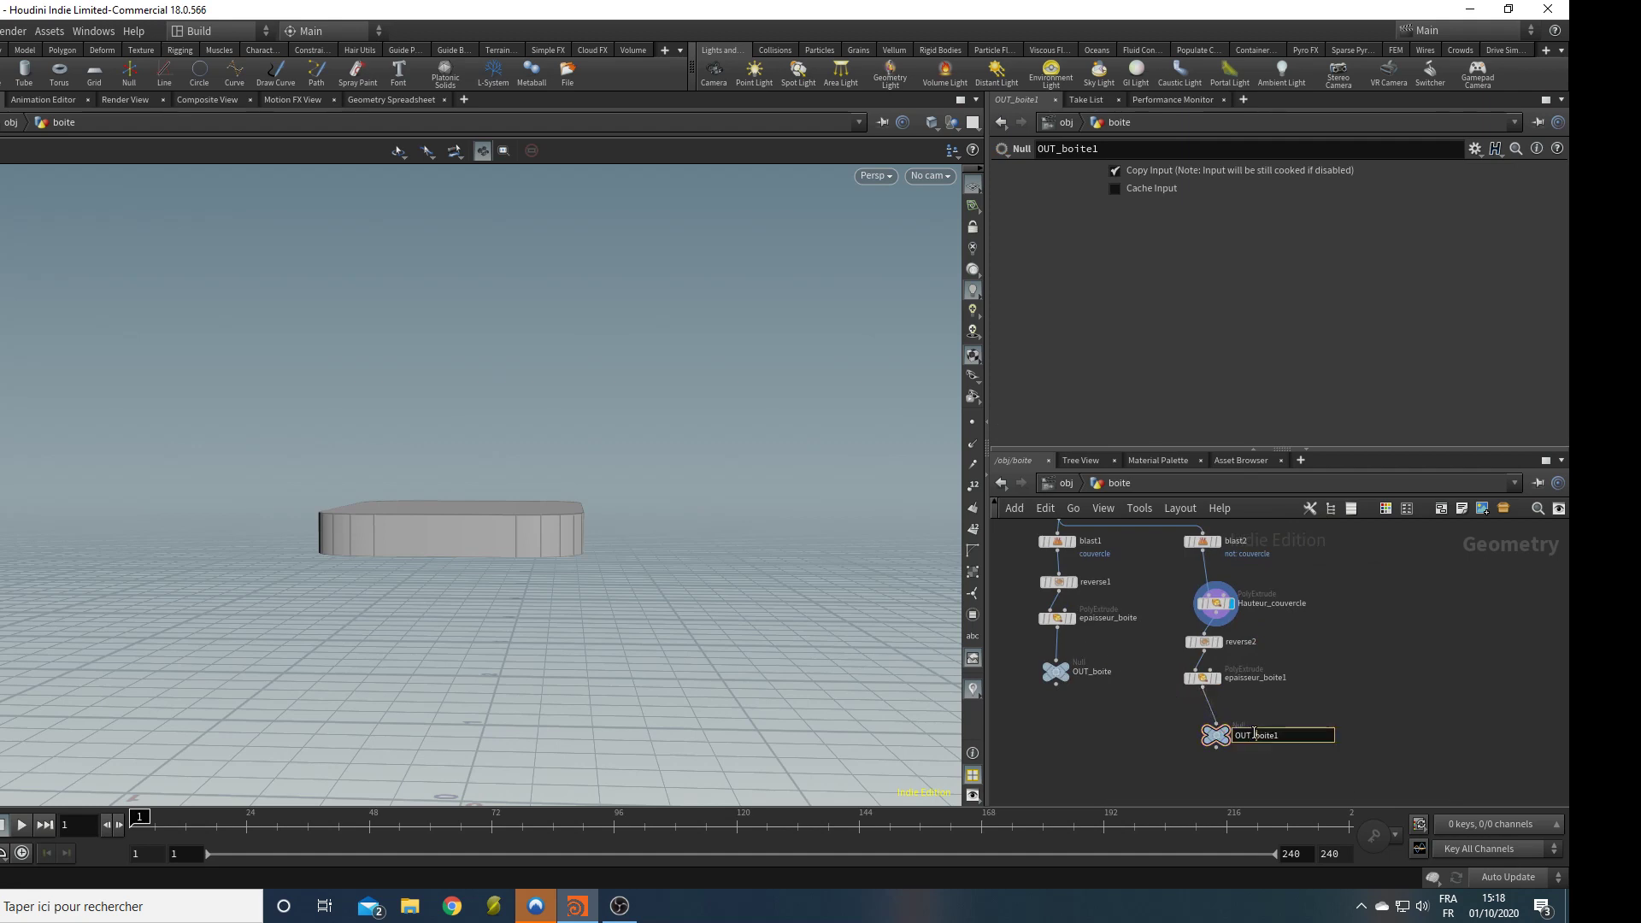
pyautogui.write('Couvercle')
pyautogui.press('Return')
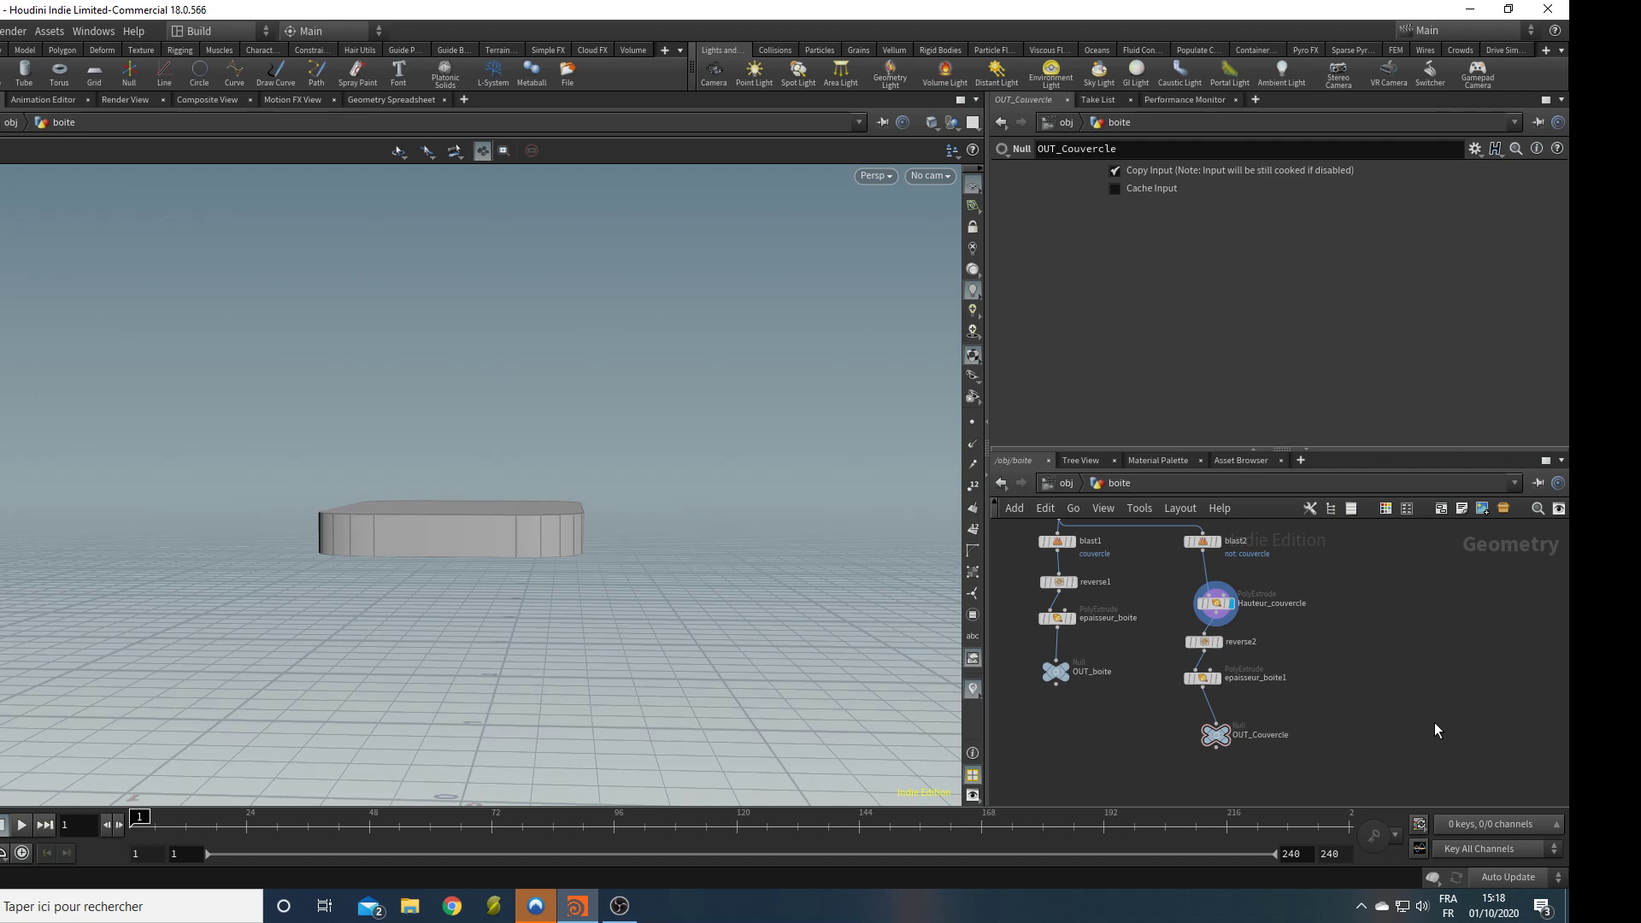
# Enlarge the network area, then auto-arrange the five lid nodes and place them level beside the box branch.
pyautogui.scroll(-1, 1410, 523)
pyautogui.moveTo(1201, 449); pyautogui.dragTo(1122, 373)
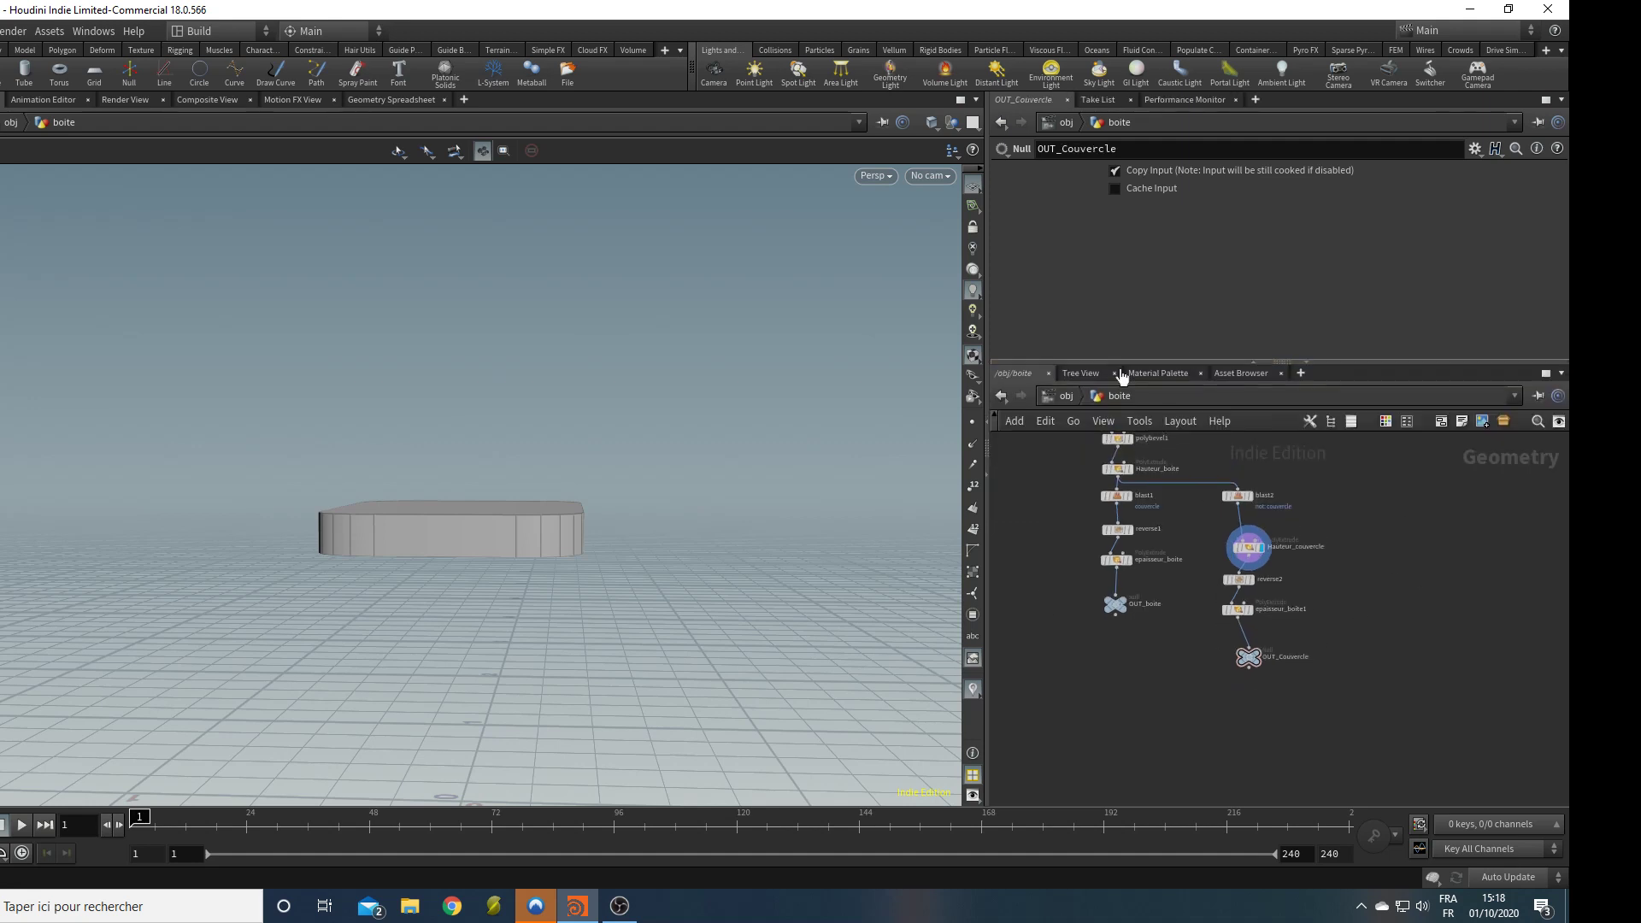
pyautogui.moveTo(981, 437); pyautogui.dragTo(814, 437)
pyautogui.moveTo(1274, 673); pyautogui.dragTo(1268, 766, button='middle')
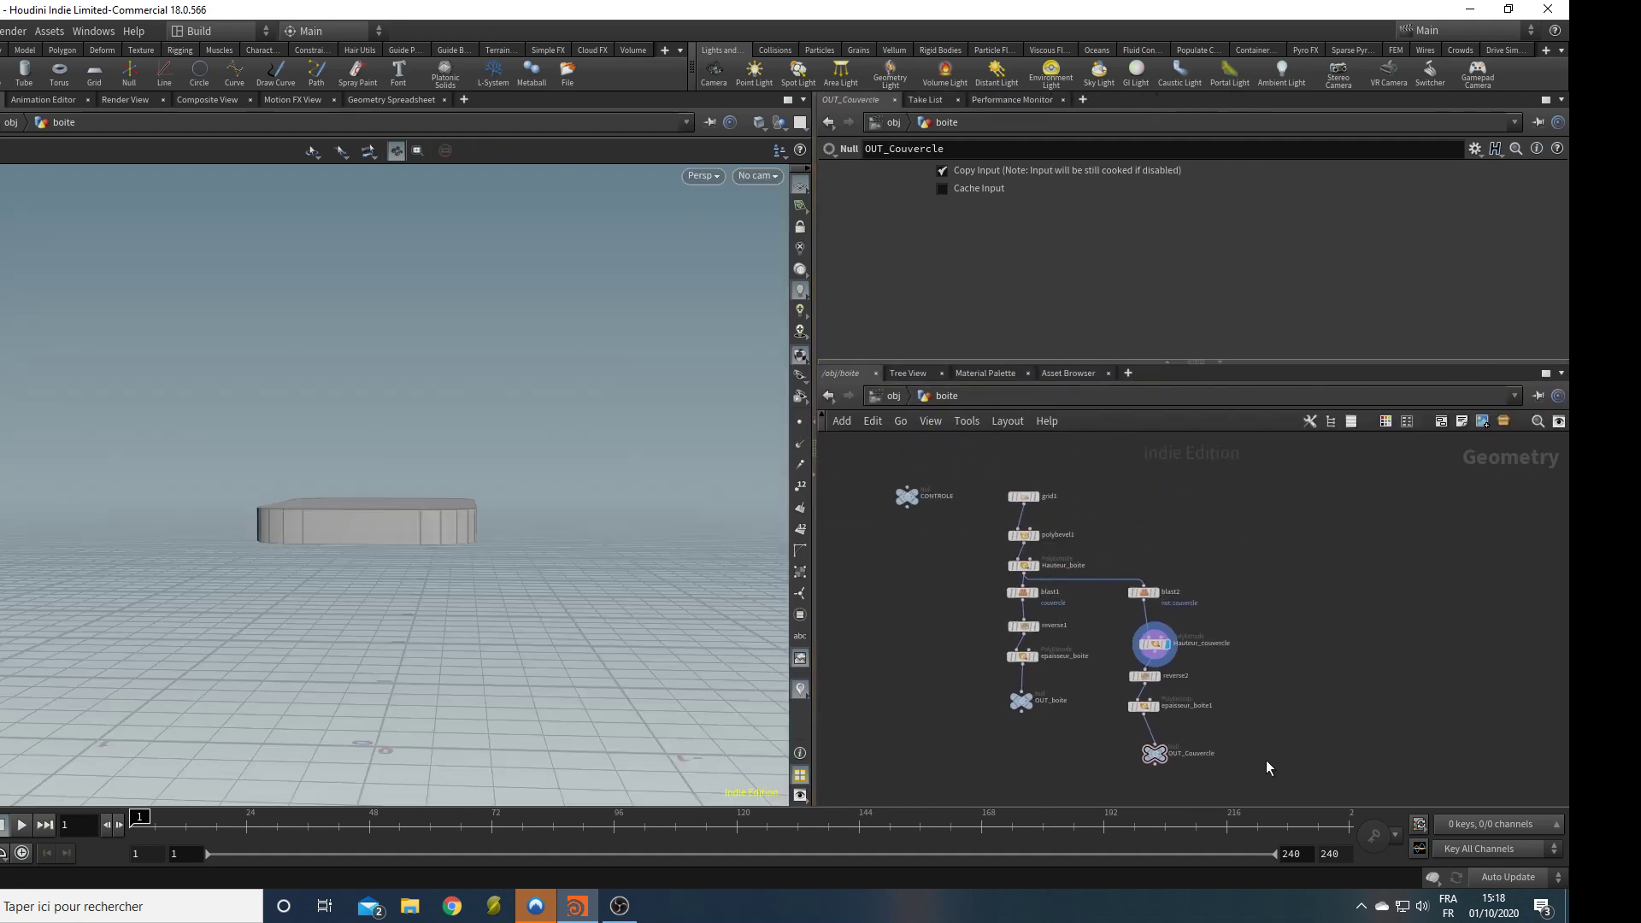
pyautogui.moveTo(1247, 778); pyautogui.dragTo(1082, 580)
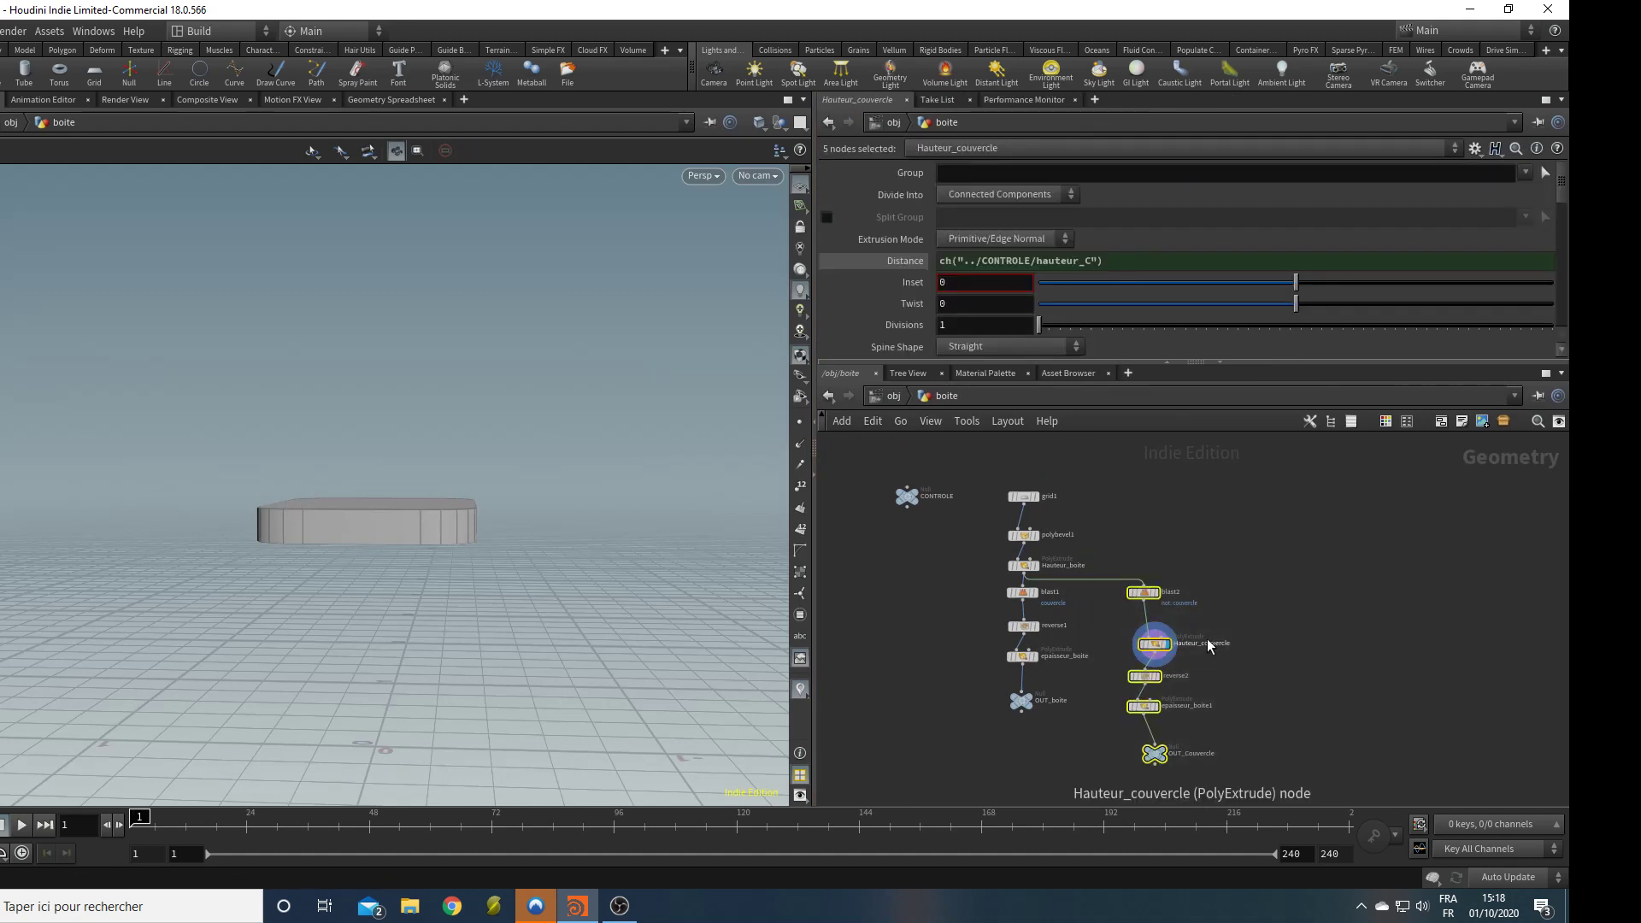
pyautogui.press('l')
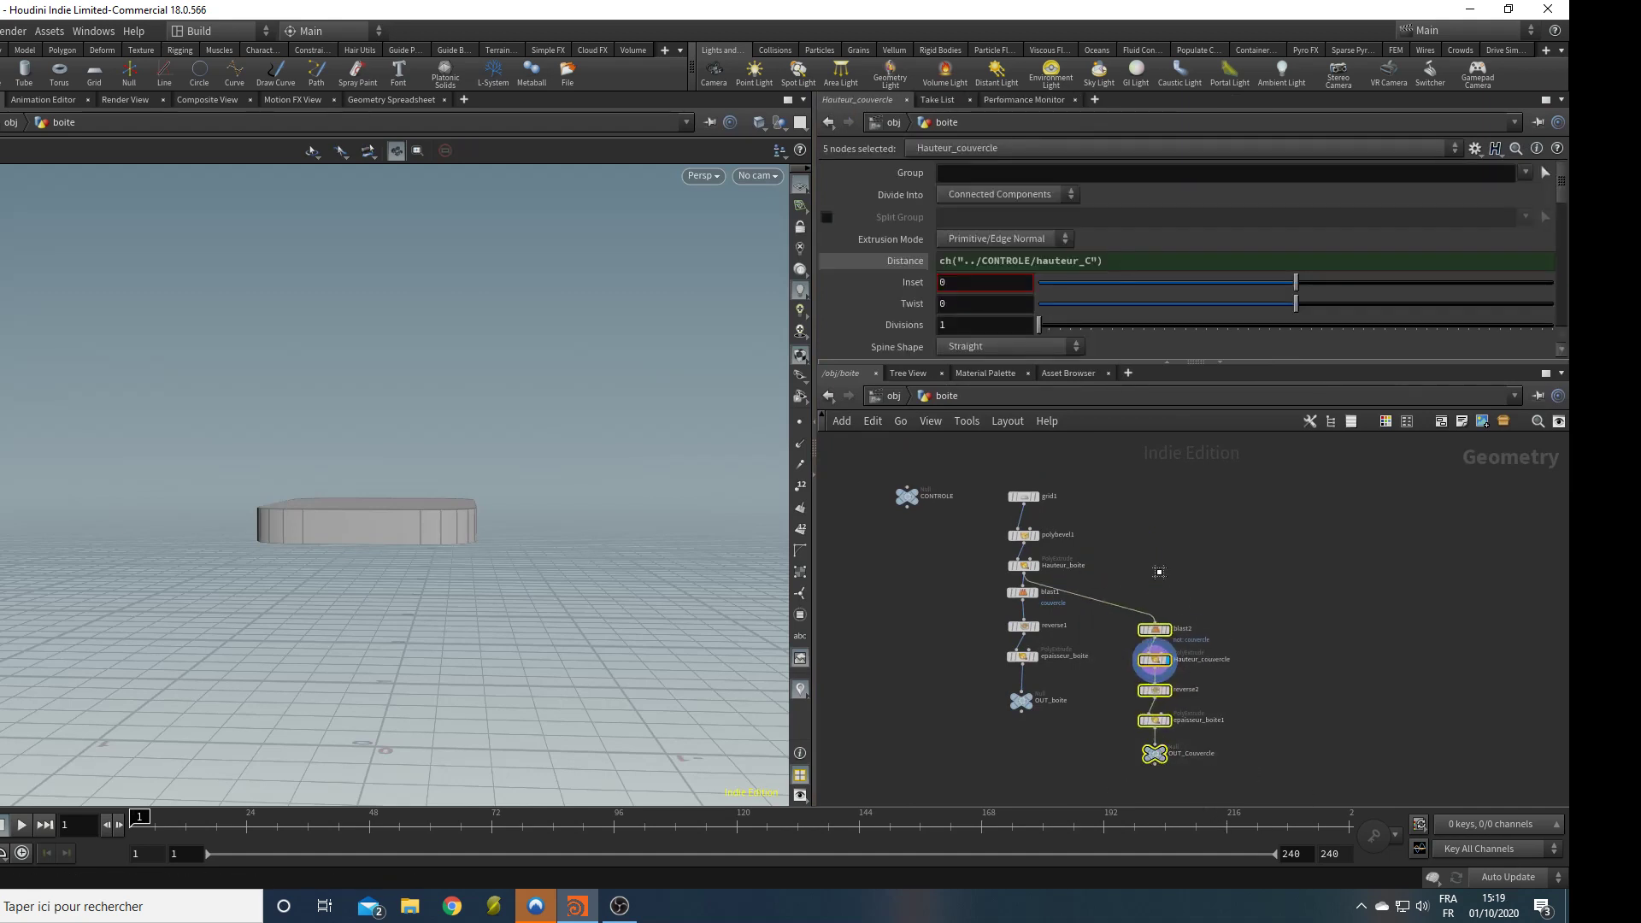
pyautogui.moveTo(1161, 721); pyautogui.dragTo(1165, 684)
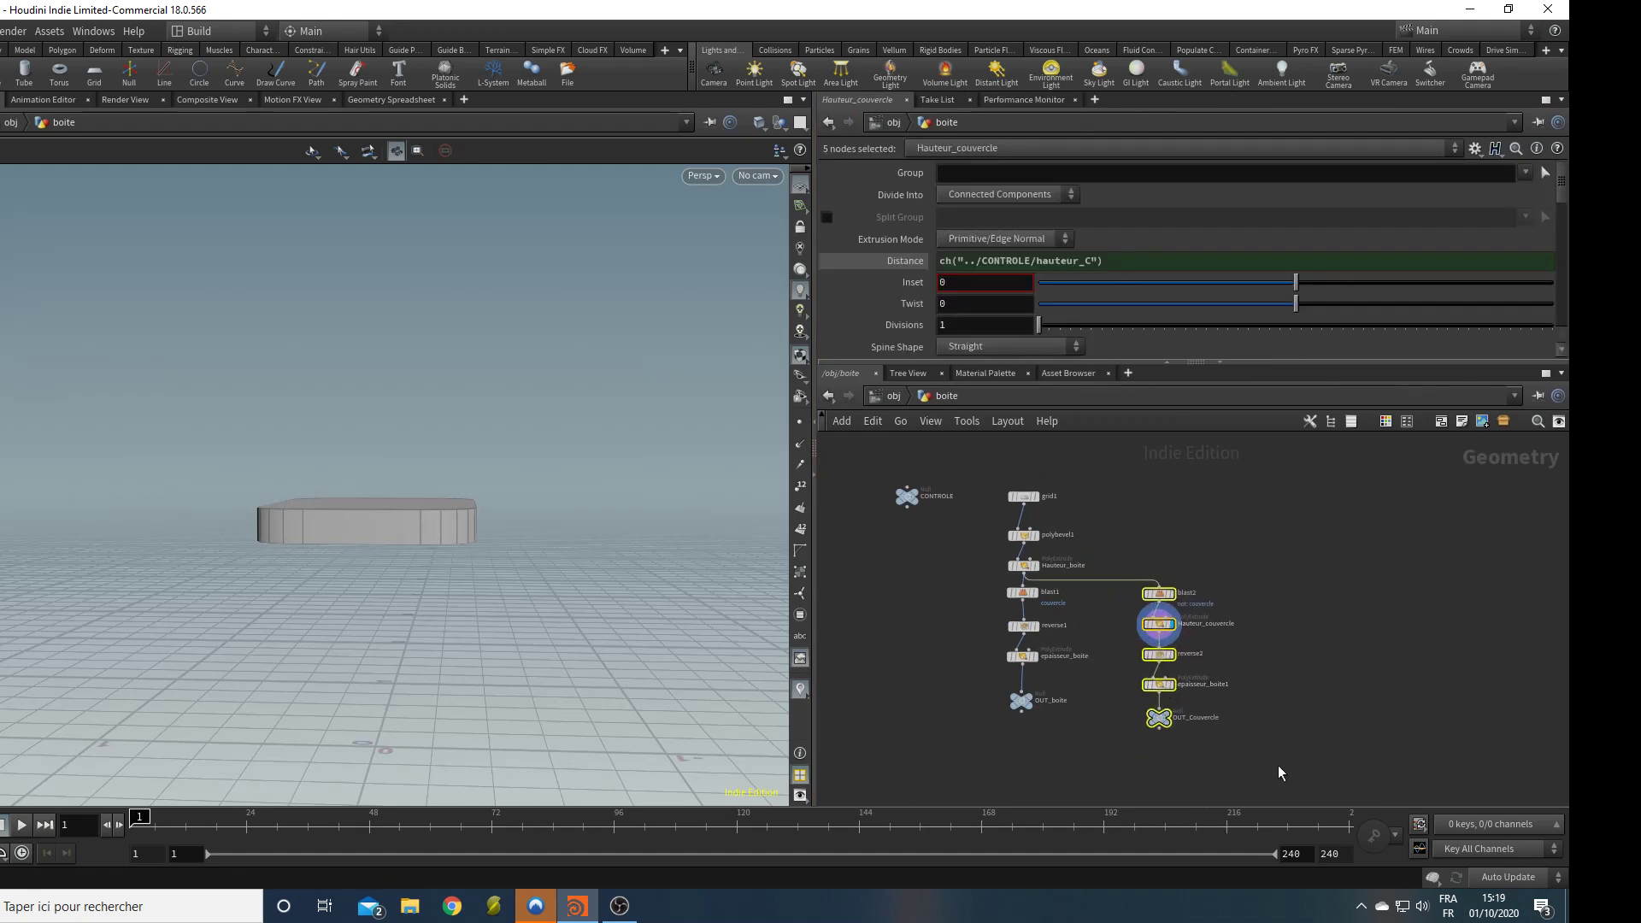
pyautogui.click(1279, 766)
# Combine OUT_boite and OUT_Couvercle with a Merge node placed below them.
pyautogui.moveTo(1239, 741); pyautogui.dragTo(1246, 682, button='middle')
pyautogui.moveTo(1231, 726); pyautogui.dragTo(1001, 631)
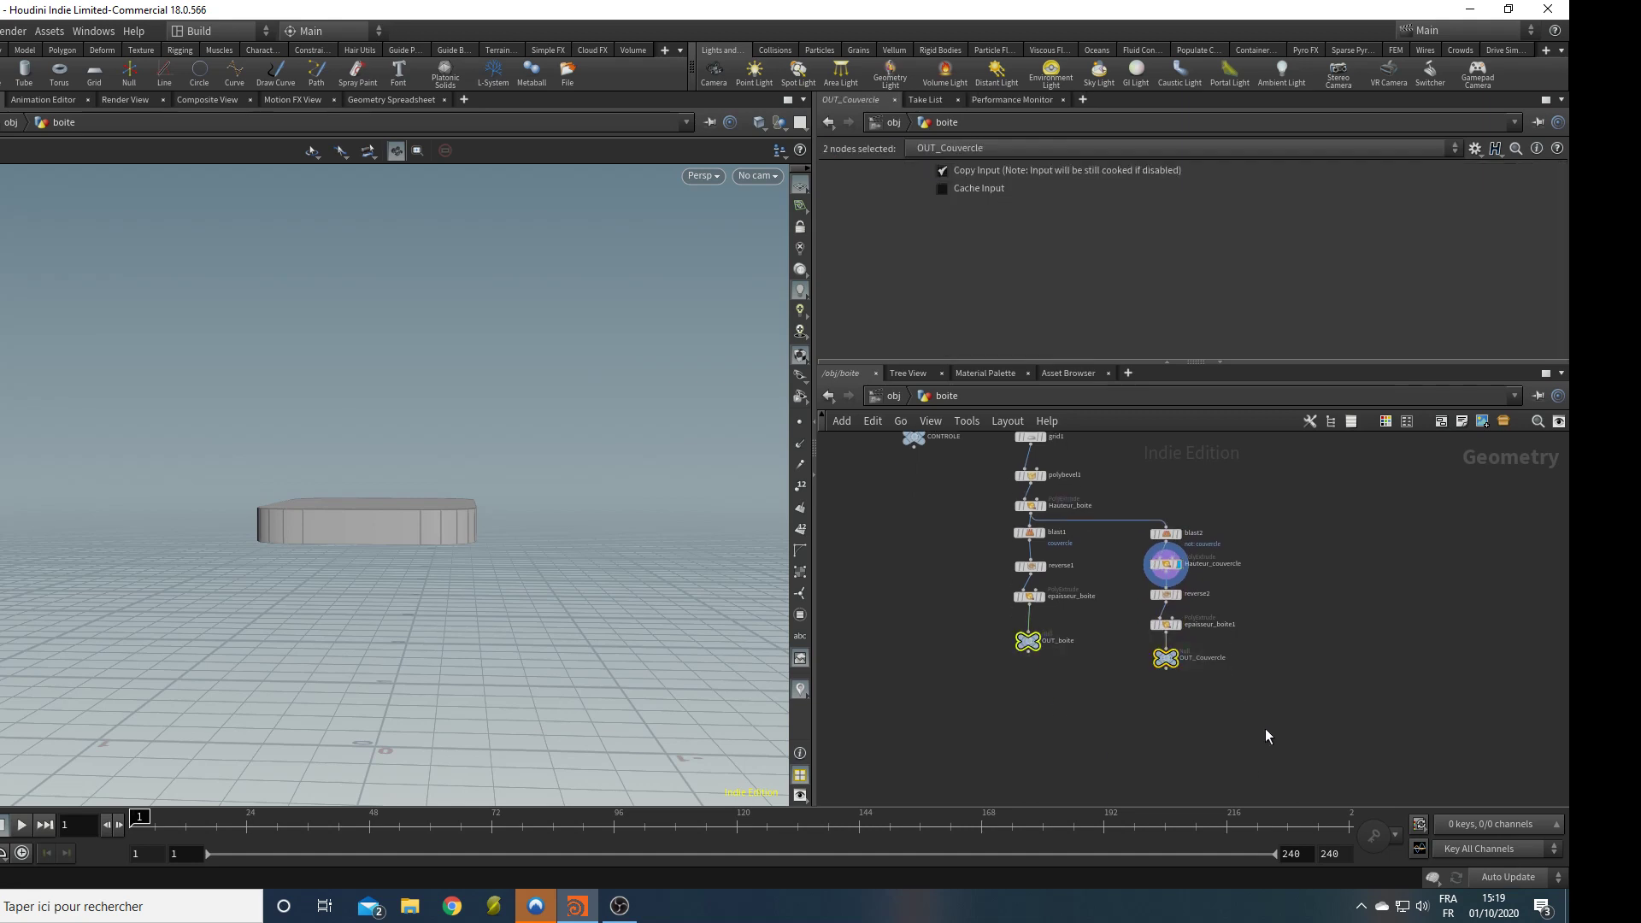
pyautogui.moveTo(1265, 729); pyautogui.dragTo(1259, 724, button='middle')
pyautogui.click(1024, 648)
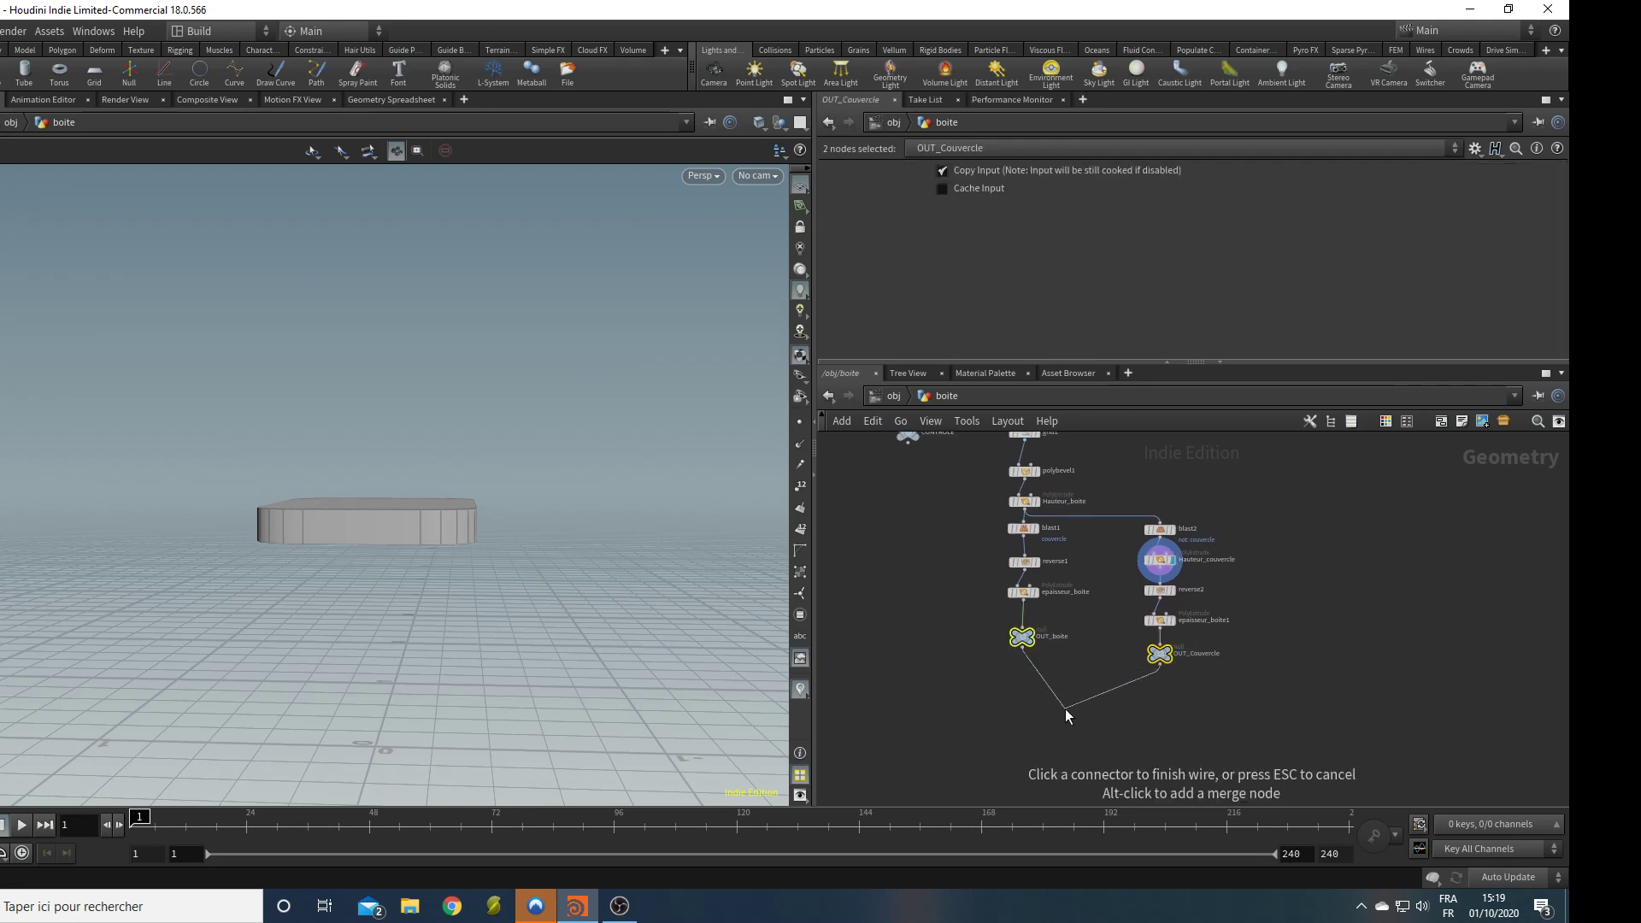
pyautogui.press('Tab')
pyautogui.write('merge')
pyautogui.press('Return')
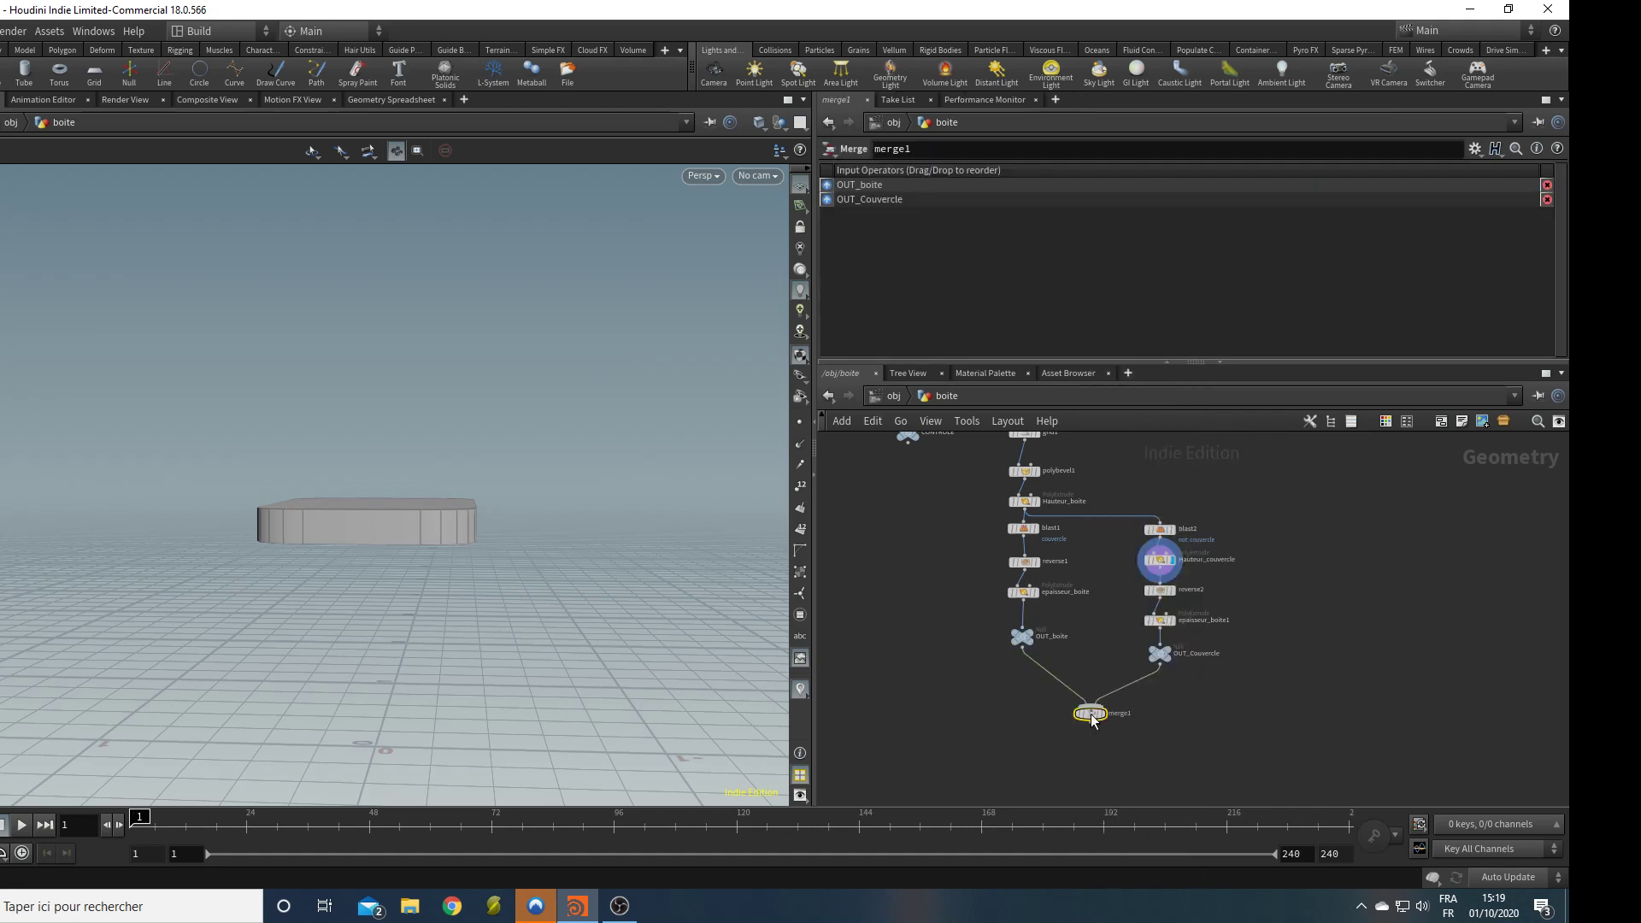
# Add an Output node below merge1, connect it to the merge, and display it.
pyautogui.moveTo(1154, 745); pyautogui.dragTo(1127, 658, button='middle')
pyautogui.click(1086, 622)
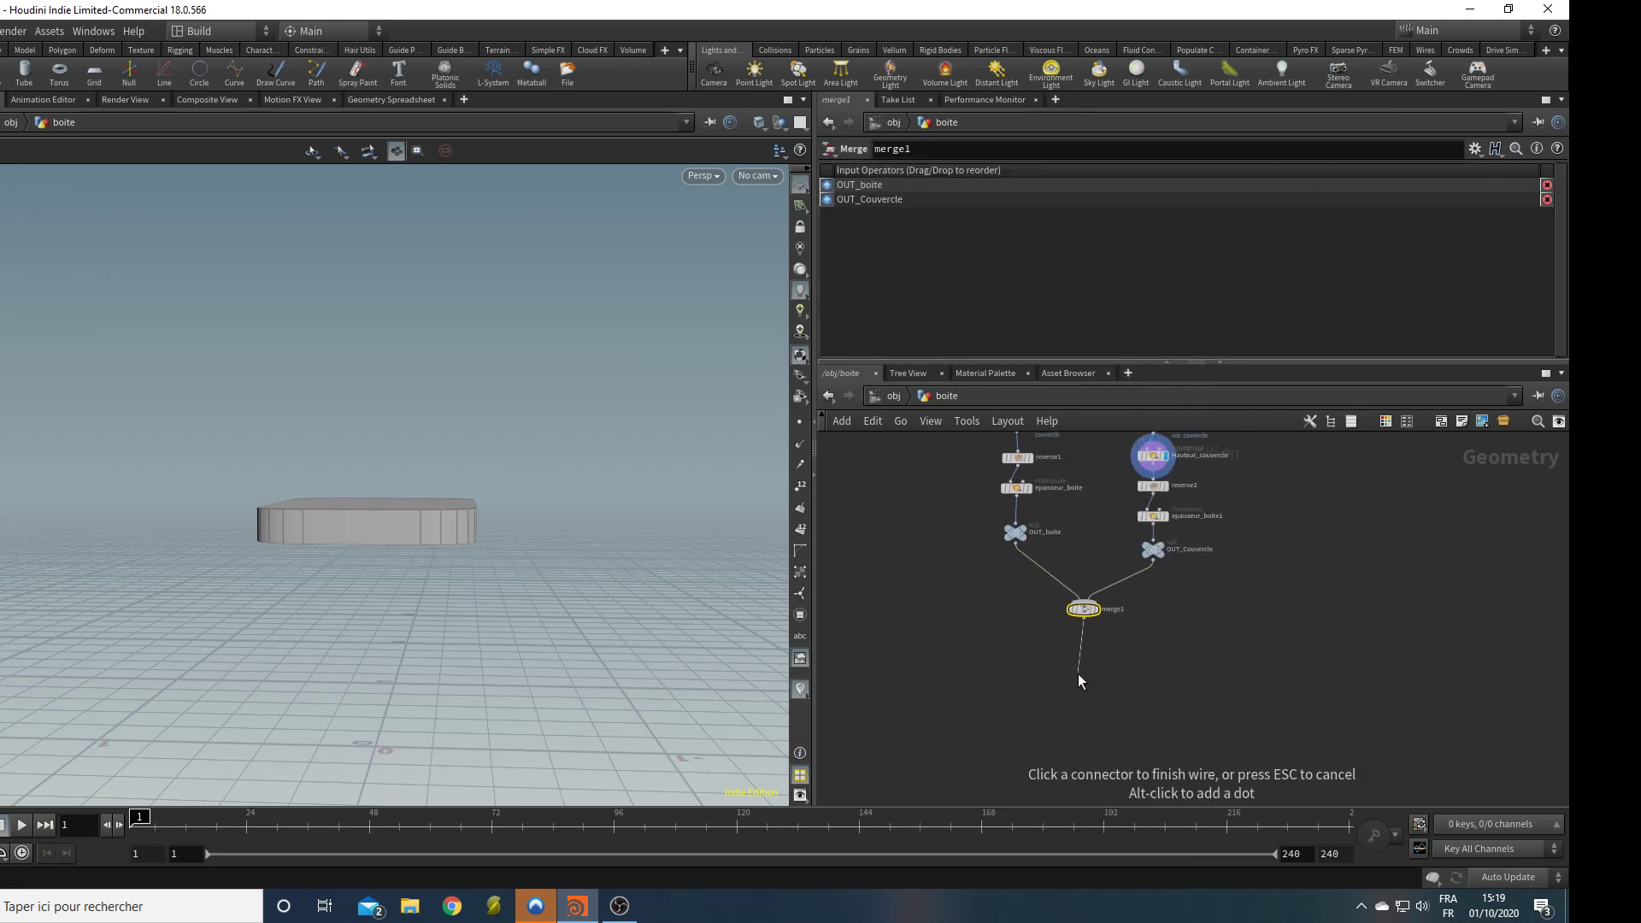
pyautogui.press('Tab')
pyautogui.write('output')
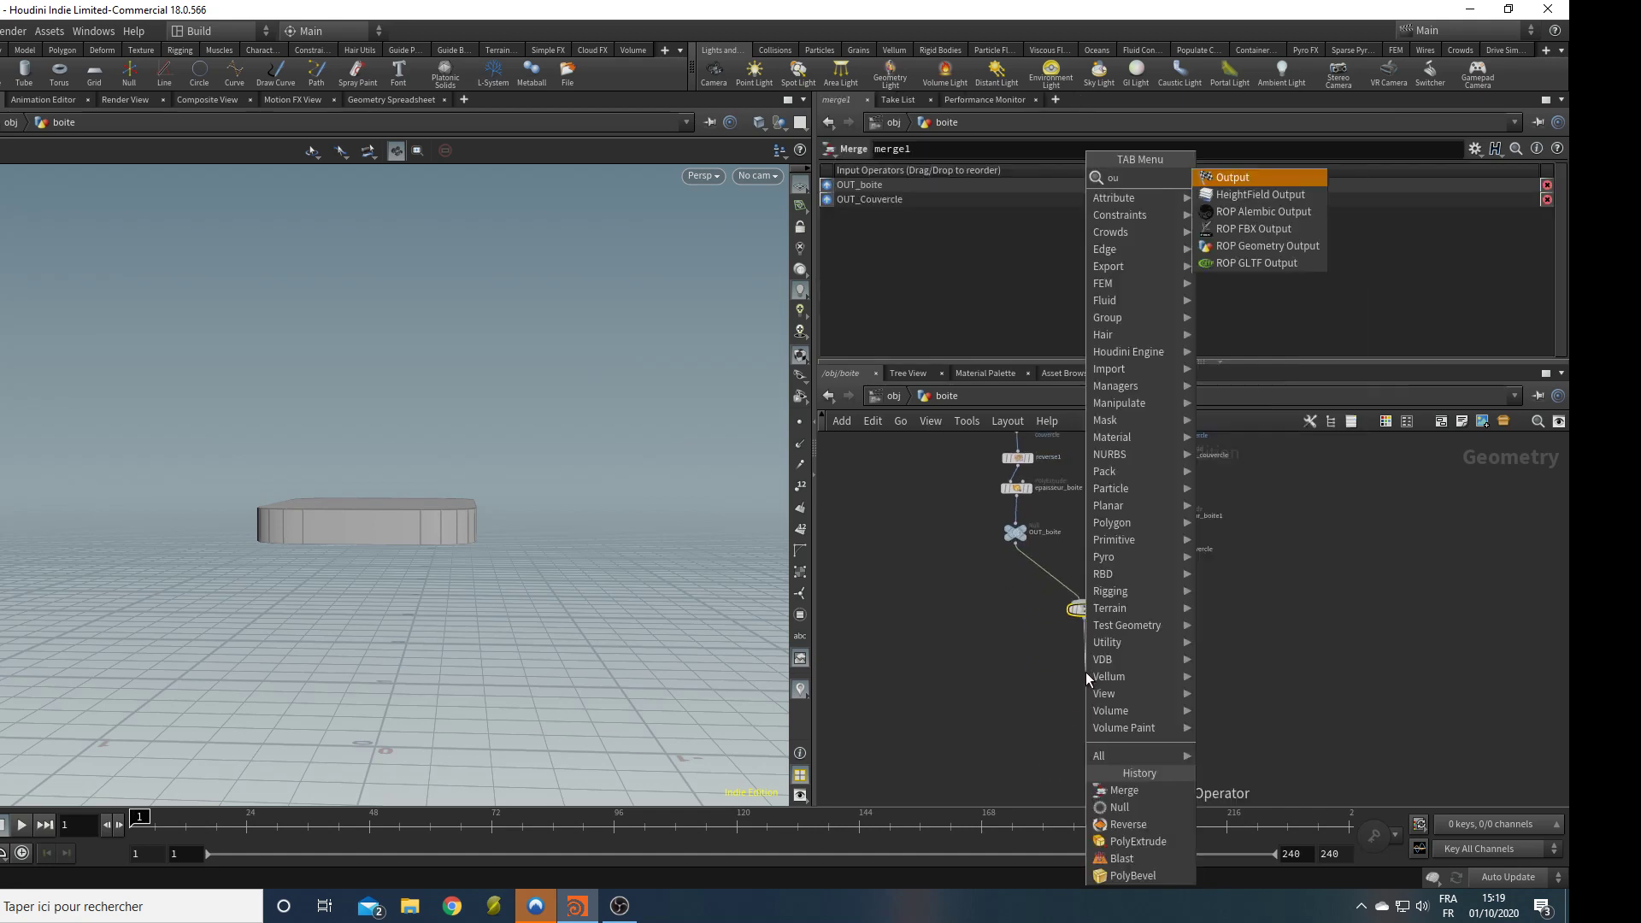
pyautogui.press('Return')
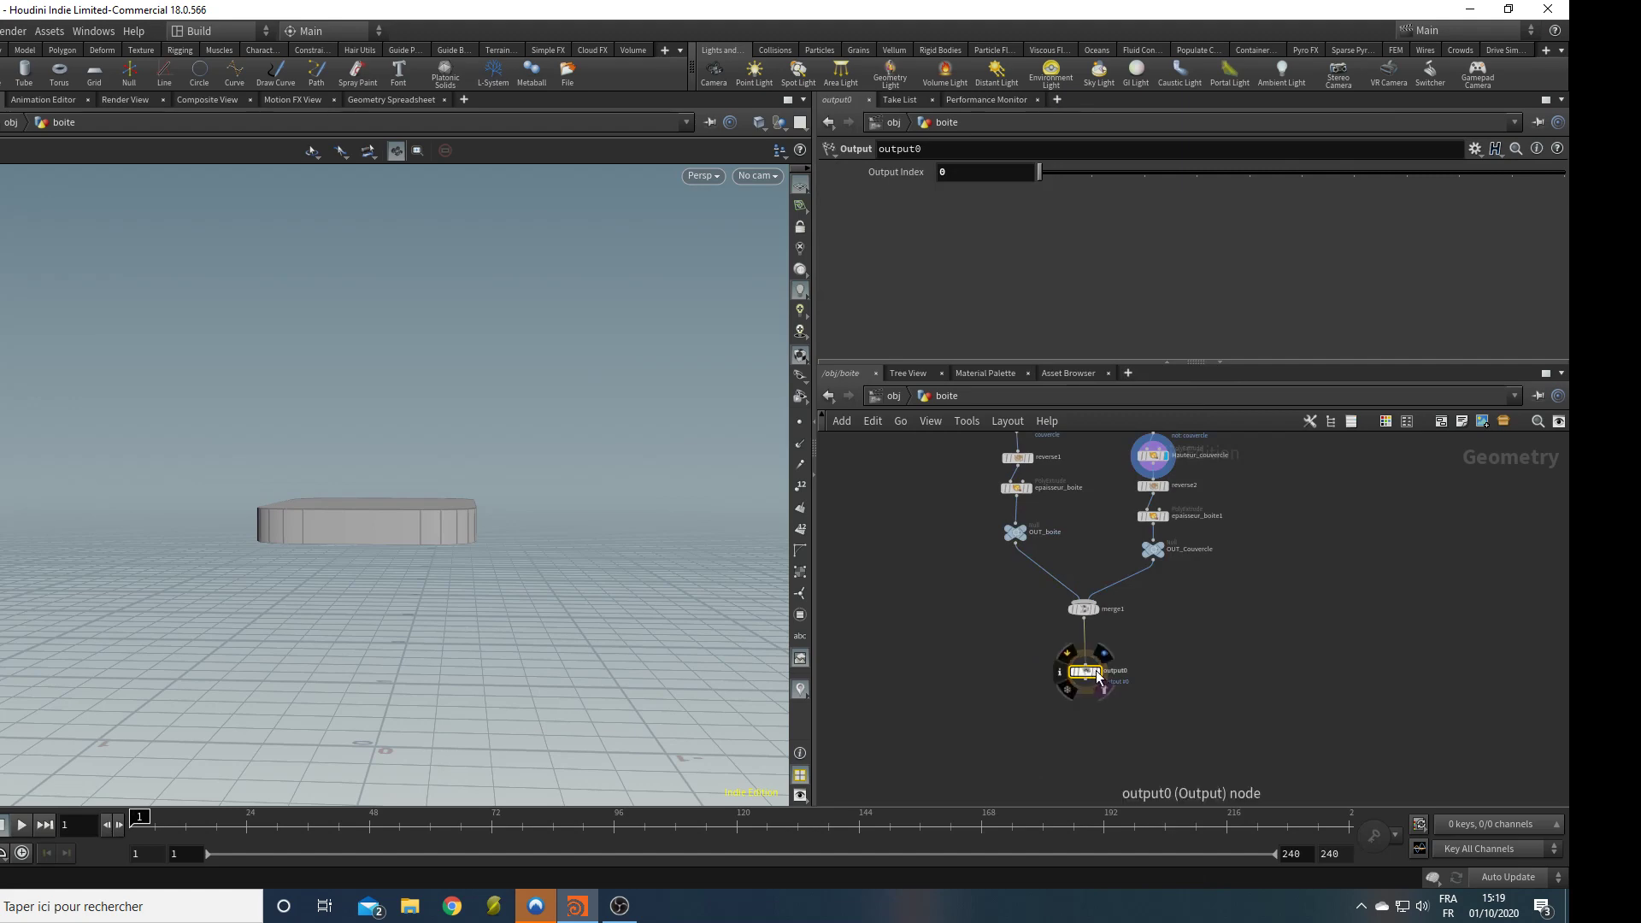
pyautogui.click(1106, 656)
# Examine the merged box and lid from several angles, along with the complete node network.
pyautogui.moveTo(1336, 571); pyautogui.dragTo(1334, 604, button='middle')
pyautogui.keyDown('alt'); pyautogui.moveTo(590, 594); pyautogui.dragTo(385, 545); pyautogui.keyUp('alt')
pyautogui.scroll(-1, 385, 545)
pyautogui.moveTo(1196, 575); pyautogui.dragTo(1178, 654, button='middle')
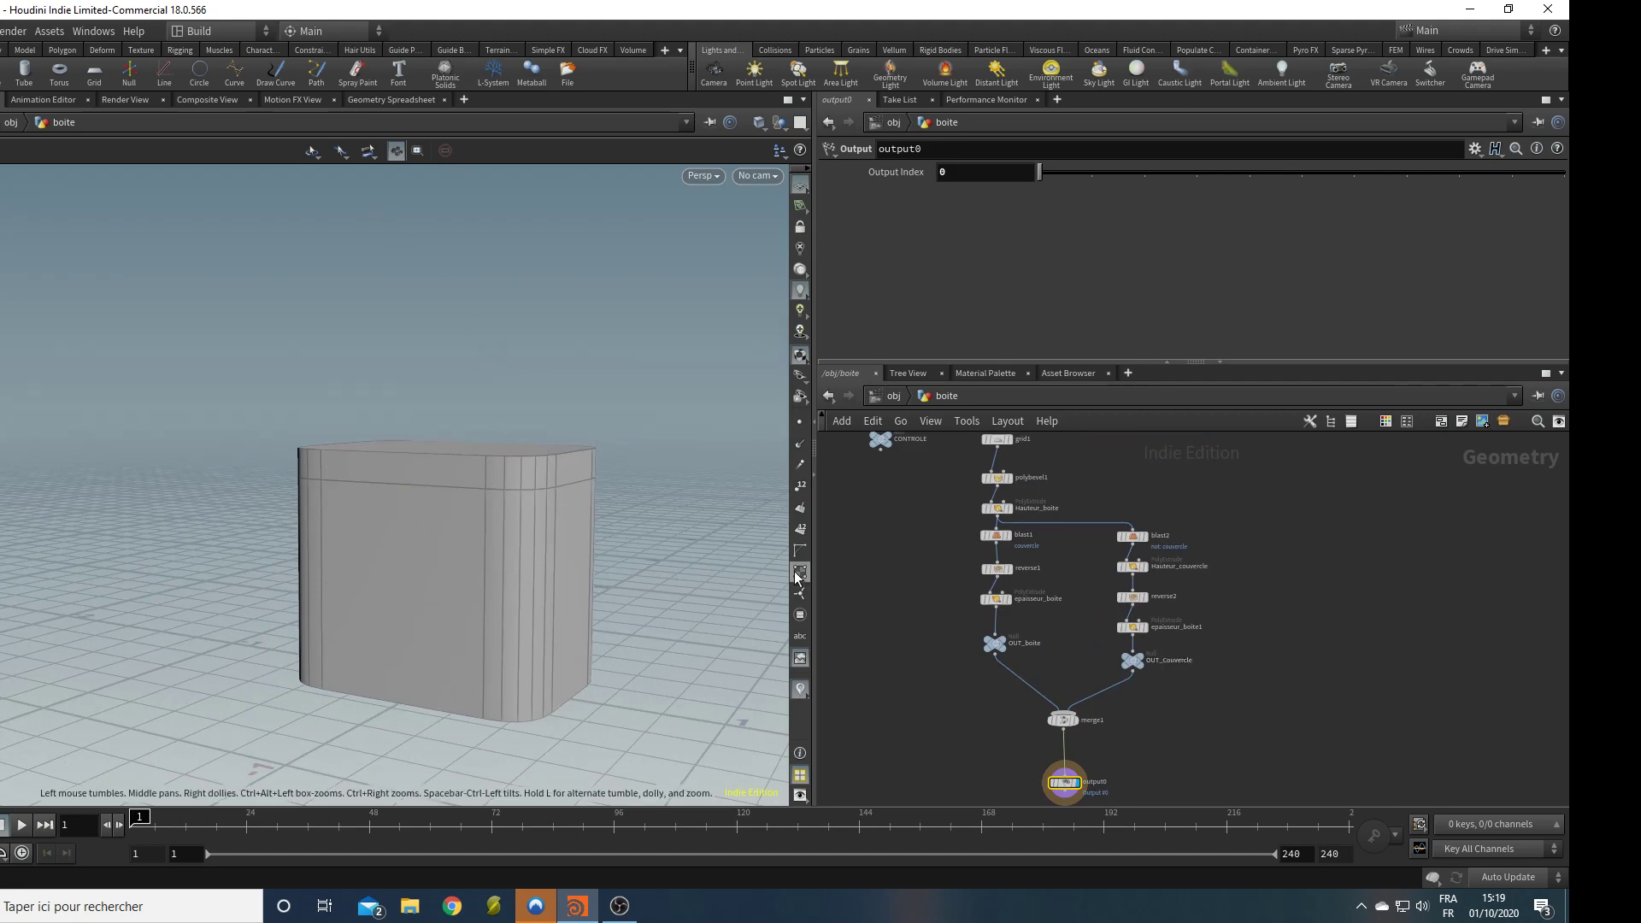
pyautogui.moveTo(533, 520); pyautogui.dragTo(469, 491)
pyautogui.scroll(2, 524, 507)
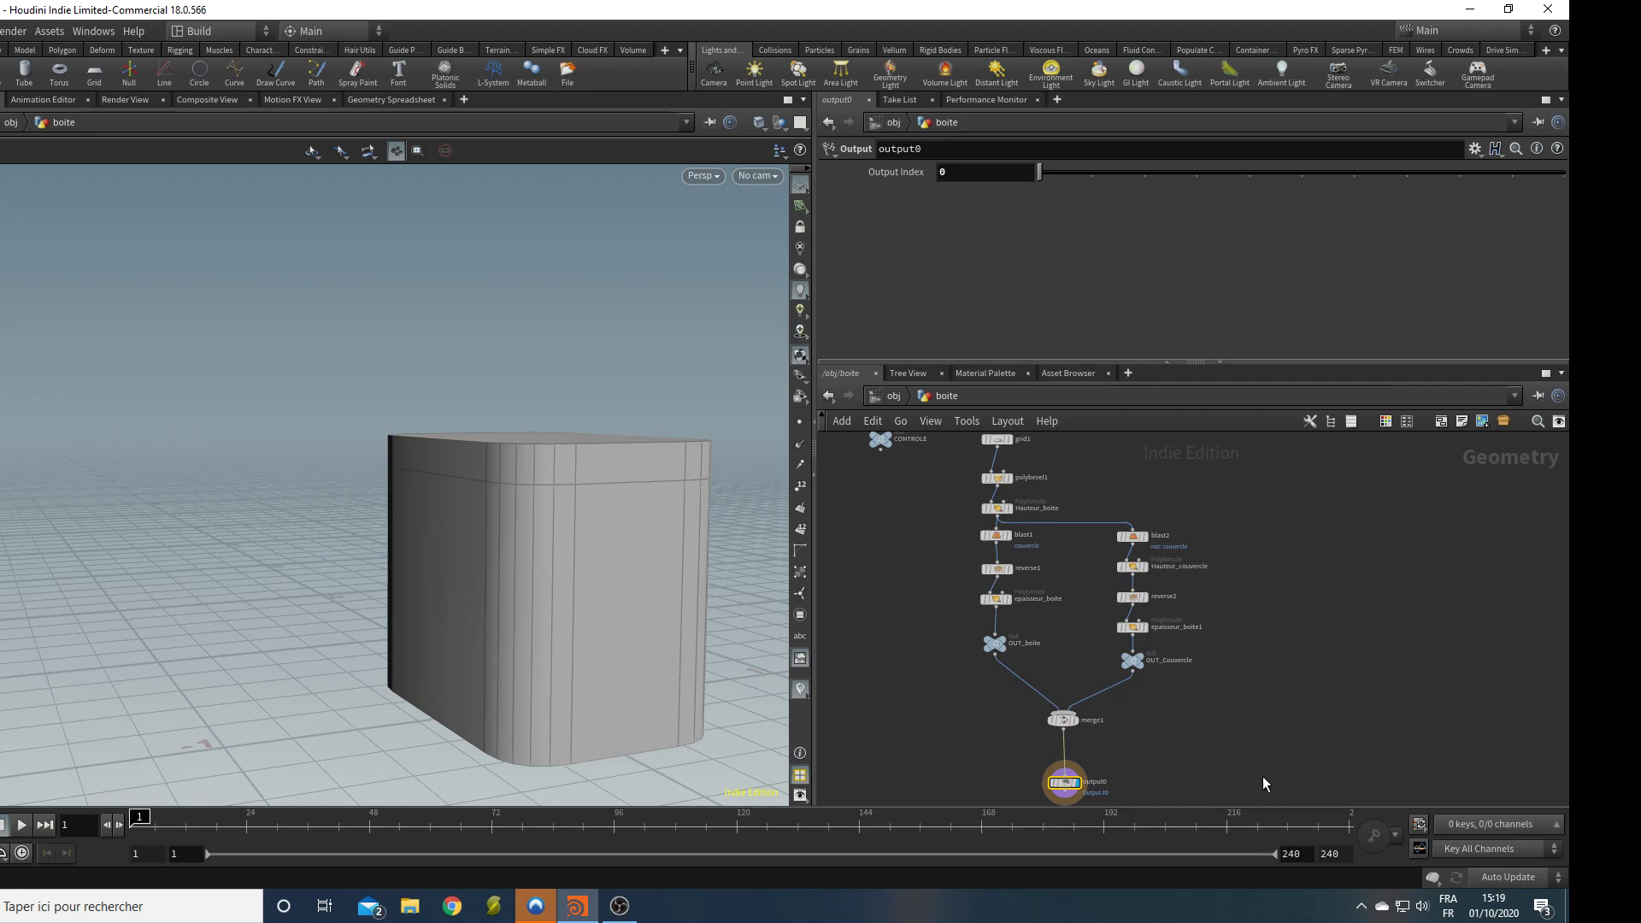
pyautogui.press('Tab')
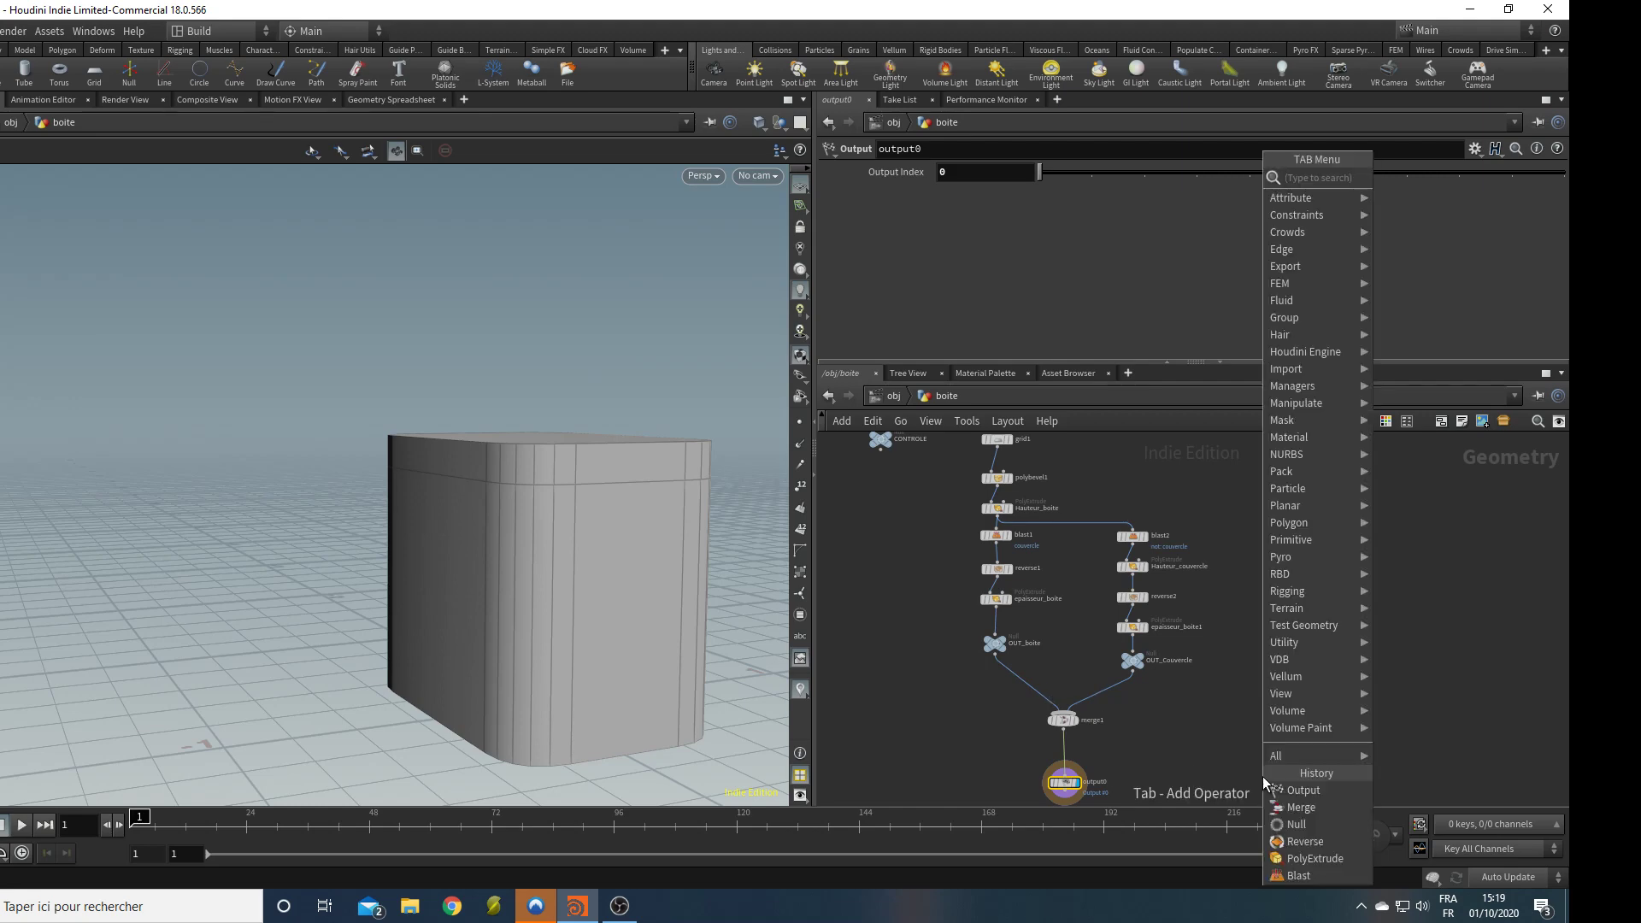
pyautogui.press('Escape')
pyautogui.moveTo(458, 601); pyautogui.dragTo(598, 513)
pyautogui.scroll(2, 497, 604)
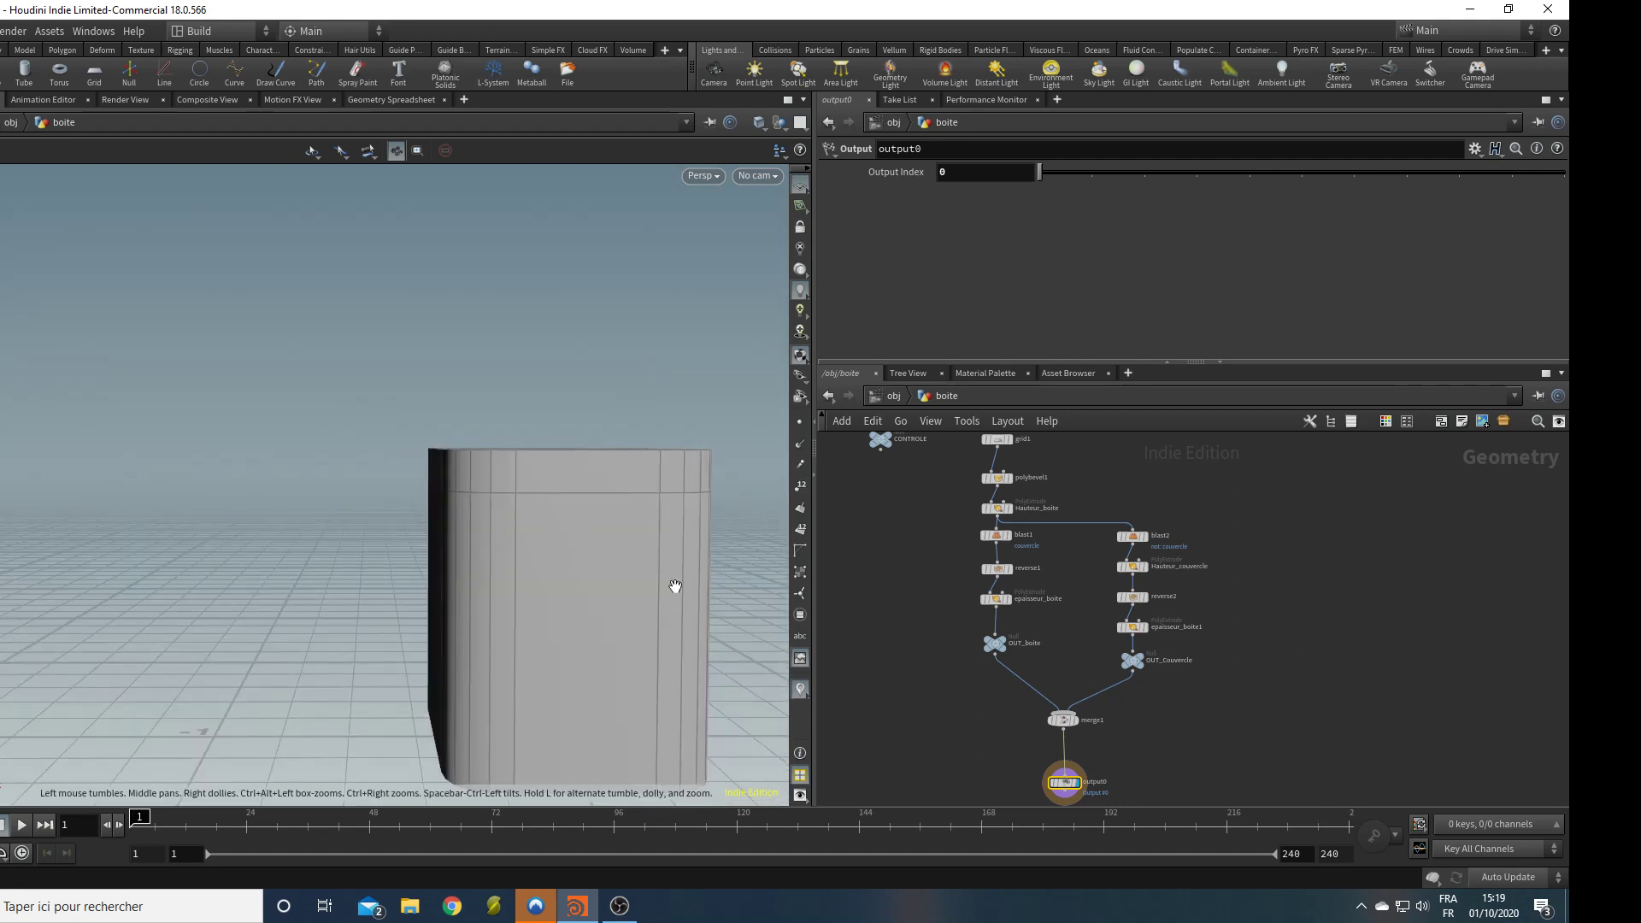
# Insert a Transform node between OUT_Couvercle and merge1, and set its Y translation to 0.1.
pyautogui.moveTo(1166, 553); pyautogui.dragTo(1175, 471, button='middle')
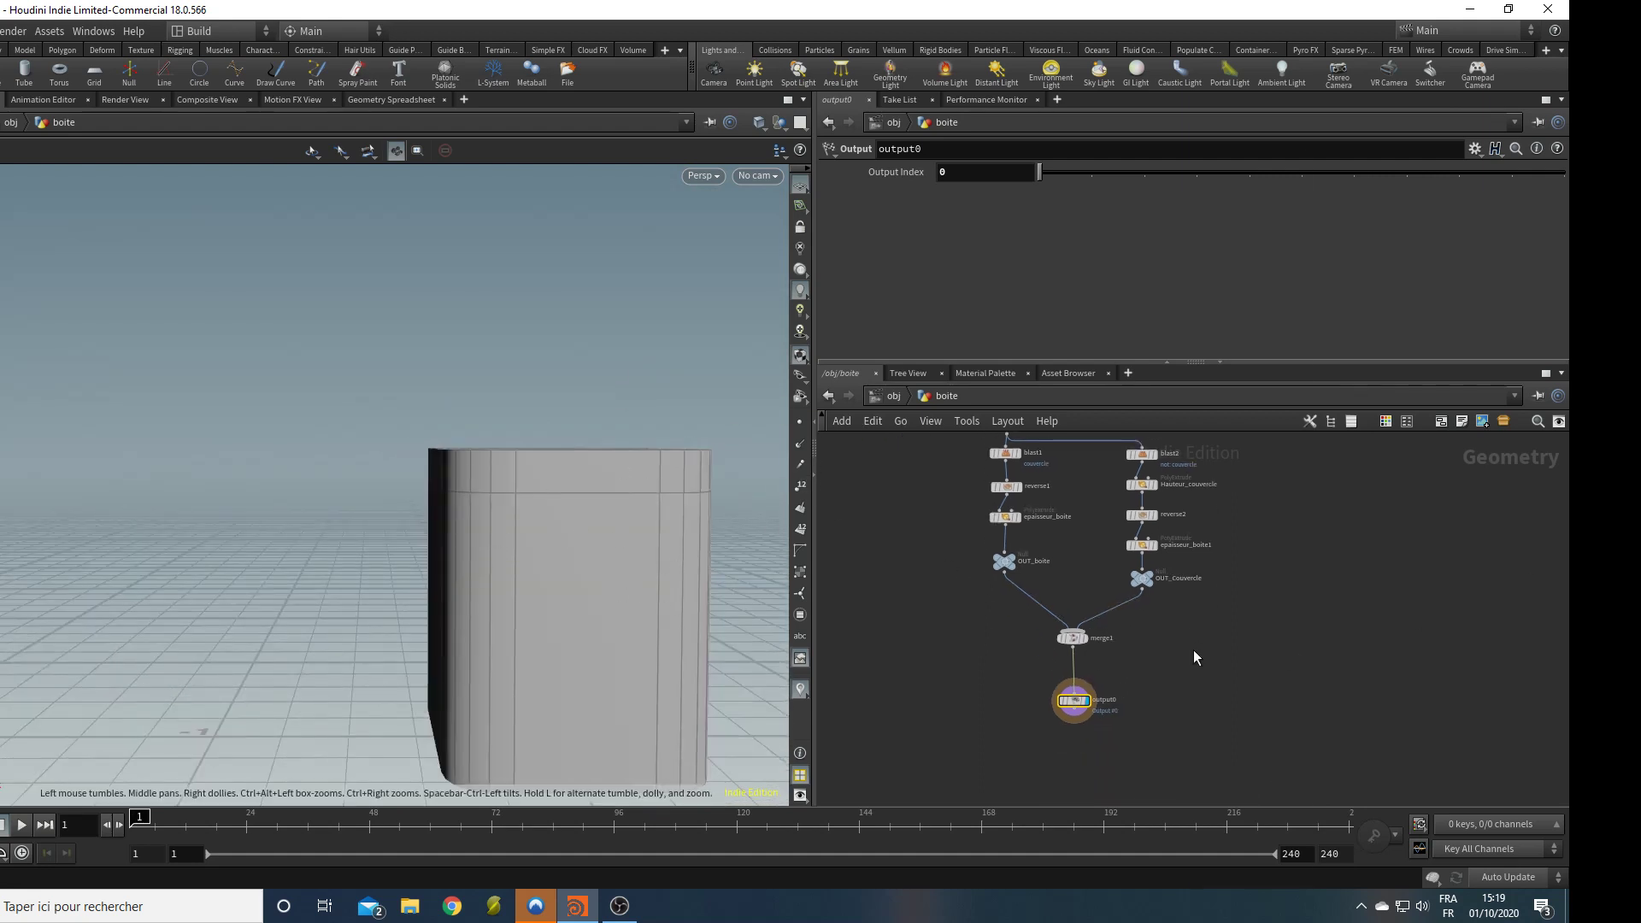
pyautogui.press('Tab')
pyautogui.write('tr')
pyautogui.press('Down')
pyautogui.press('Down')
pyautogui.press('Return')
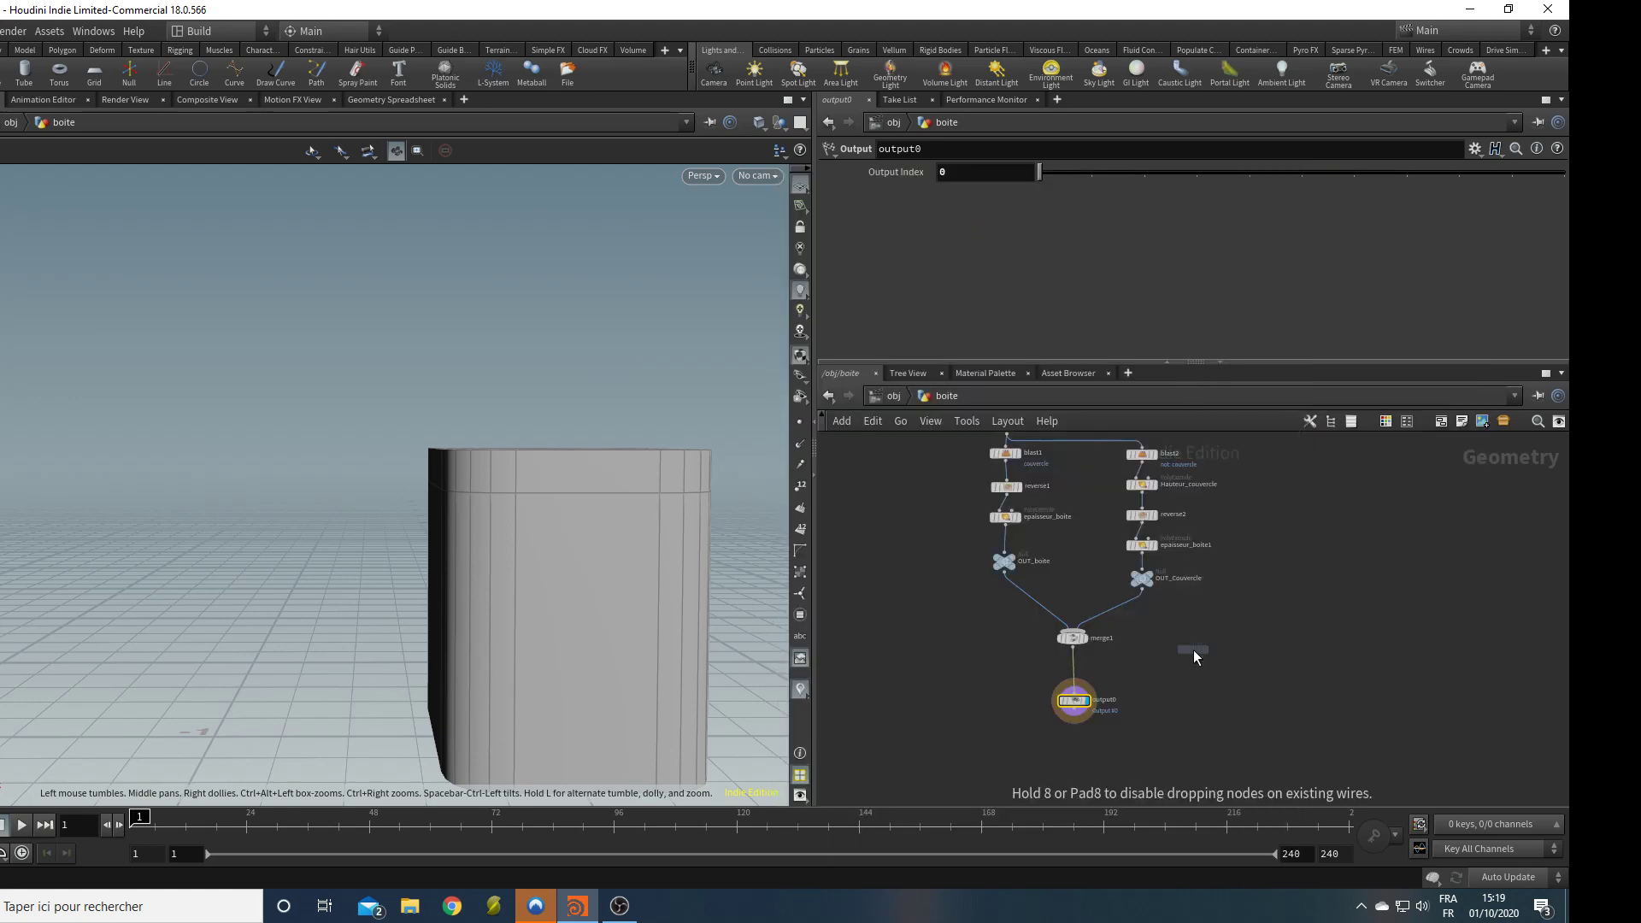
pyautogui.click(1117, 610)
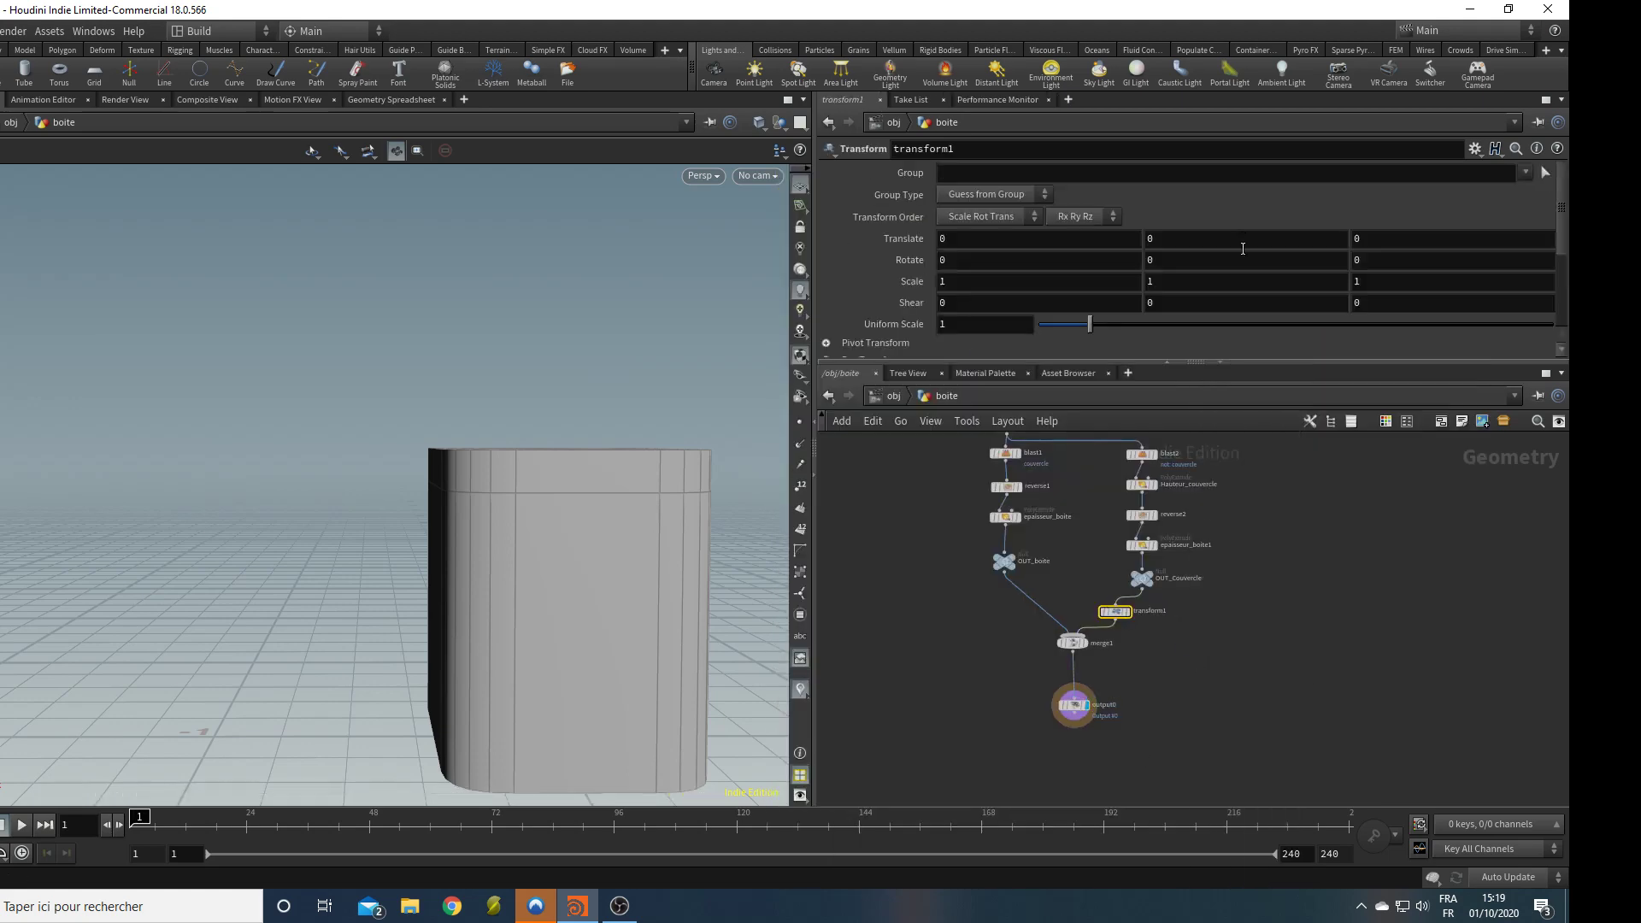
pyautogui.moveTo(1222, 247); pyautogui.dragTo(1250, 248, button='middle')
pyautogui.moveTo(513, 427); pyautogui.dragTo(560, 488)
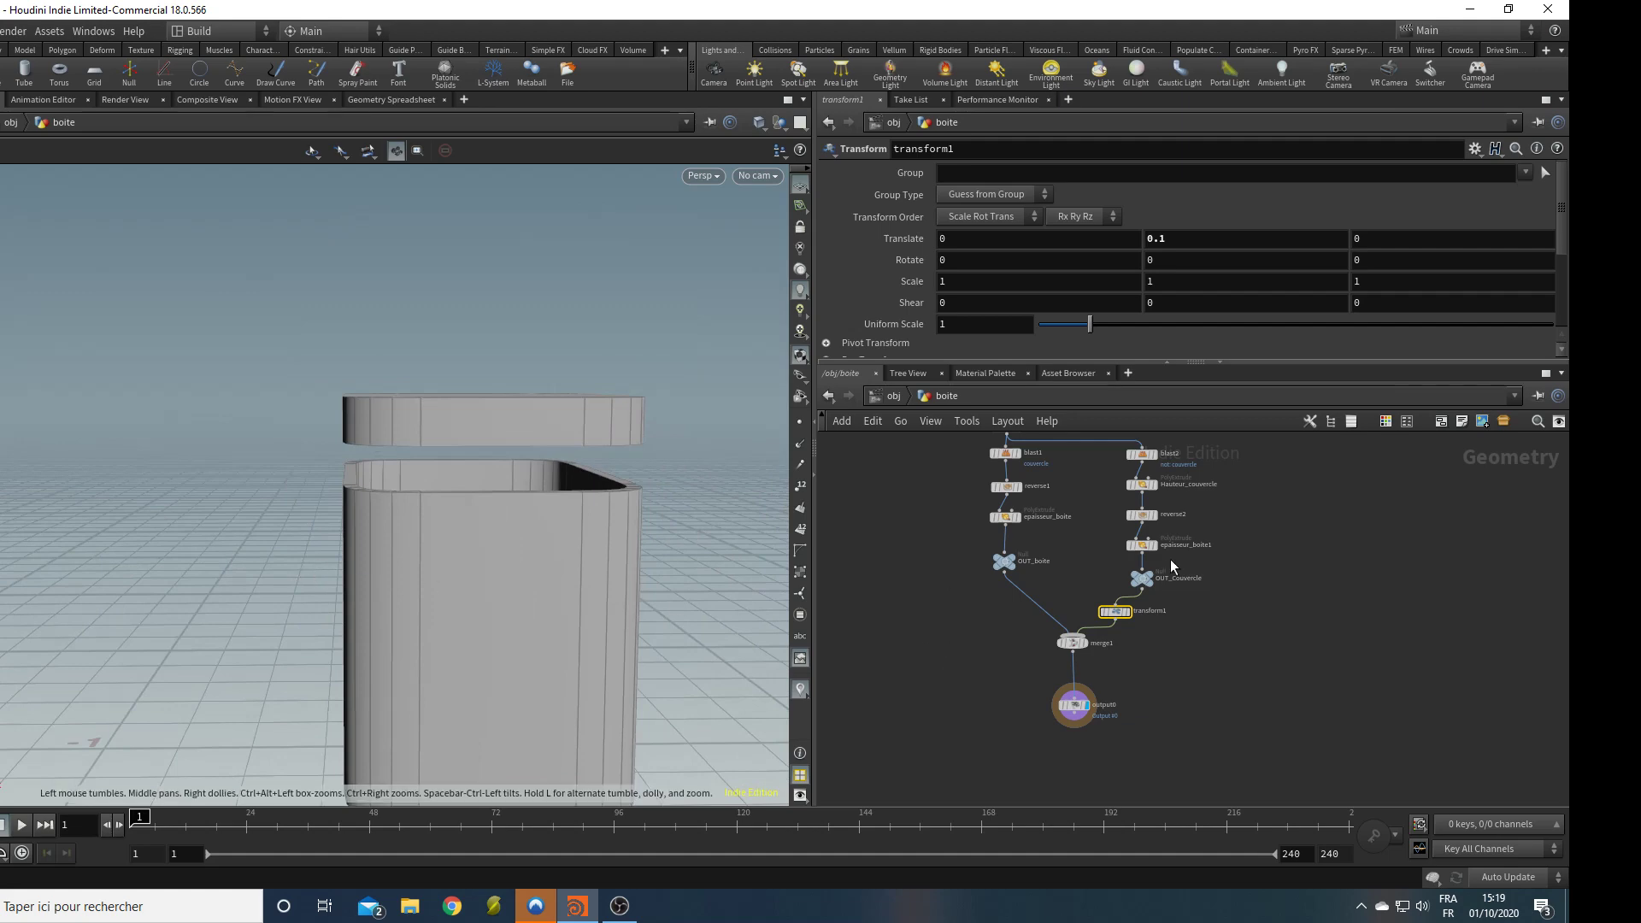
# Display blast2 and then Hauteur_couvercle to examine the lid face and its extrusion.
pyautogui.scroll(4, 1175, 581)
pyautogui.click(1174, 596)
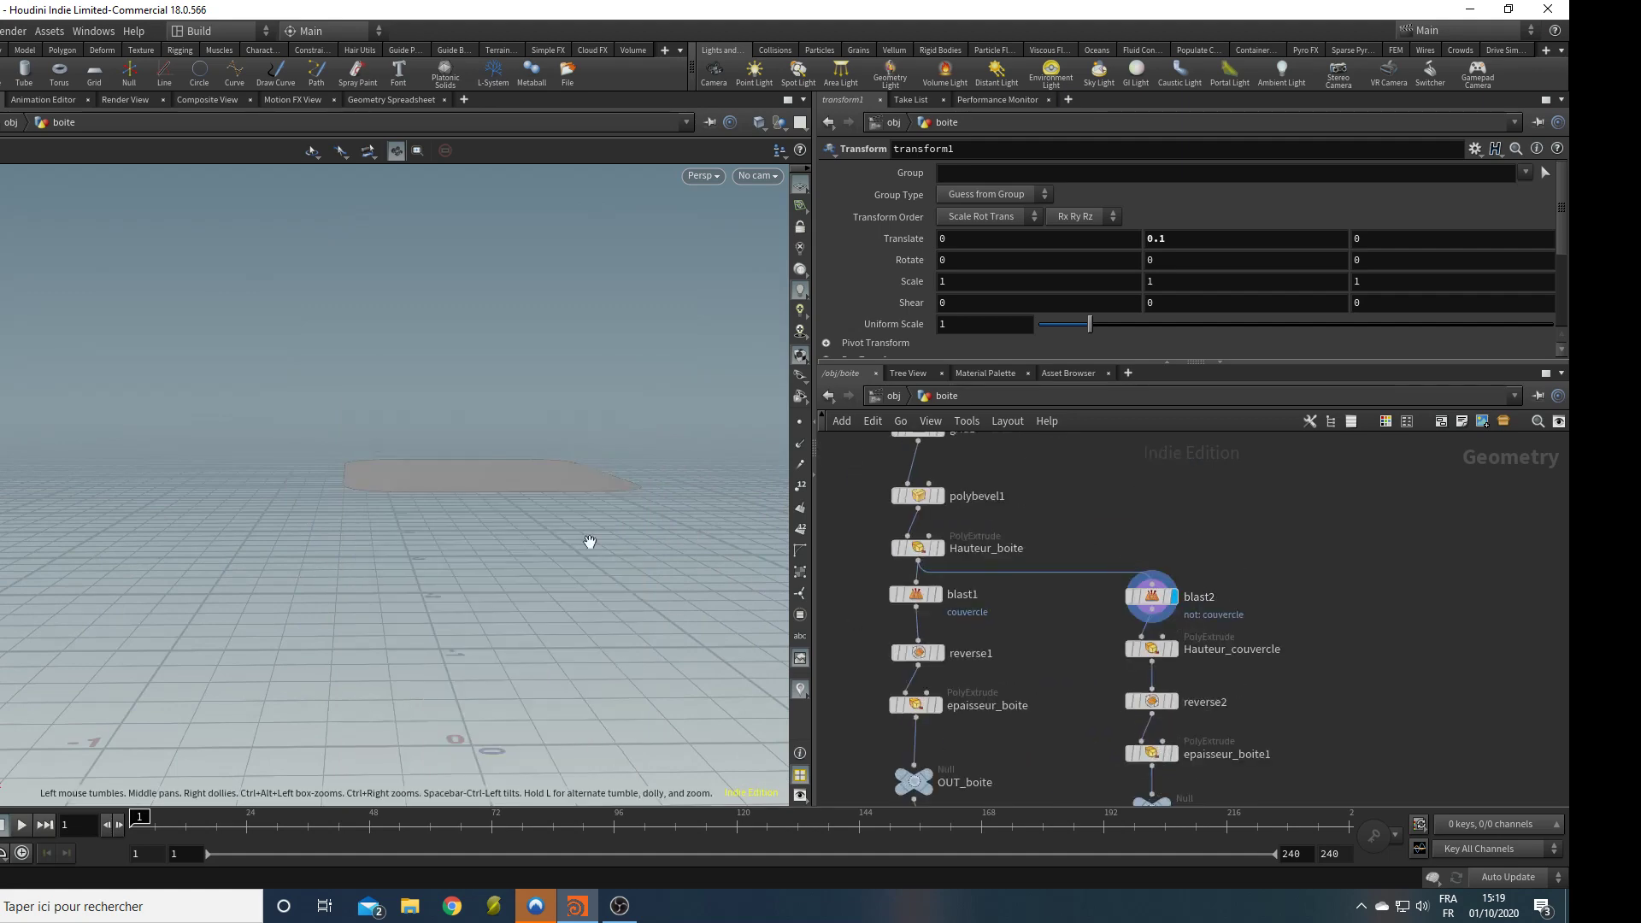
pyautogui.moveTo(587, 542); pyautogui.dragTo(535, 495)
pyautogui.click(1176, 649)
pyautogui.moveTo(507, 391); pyautogui.dragTo(513, 462)
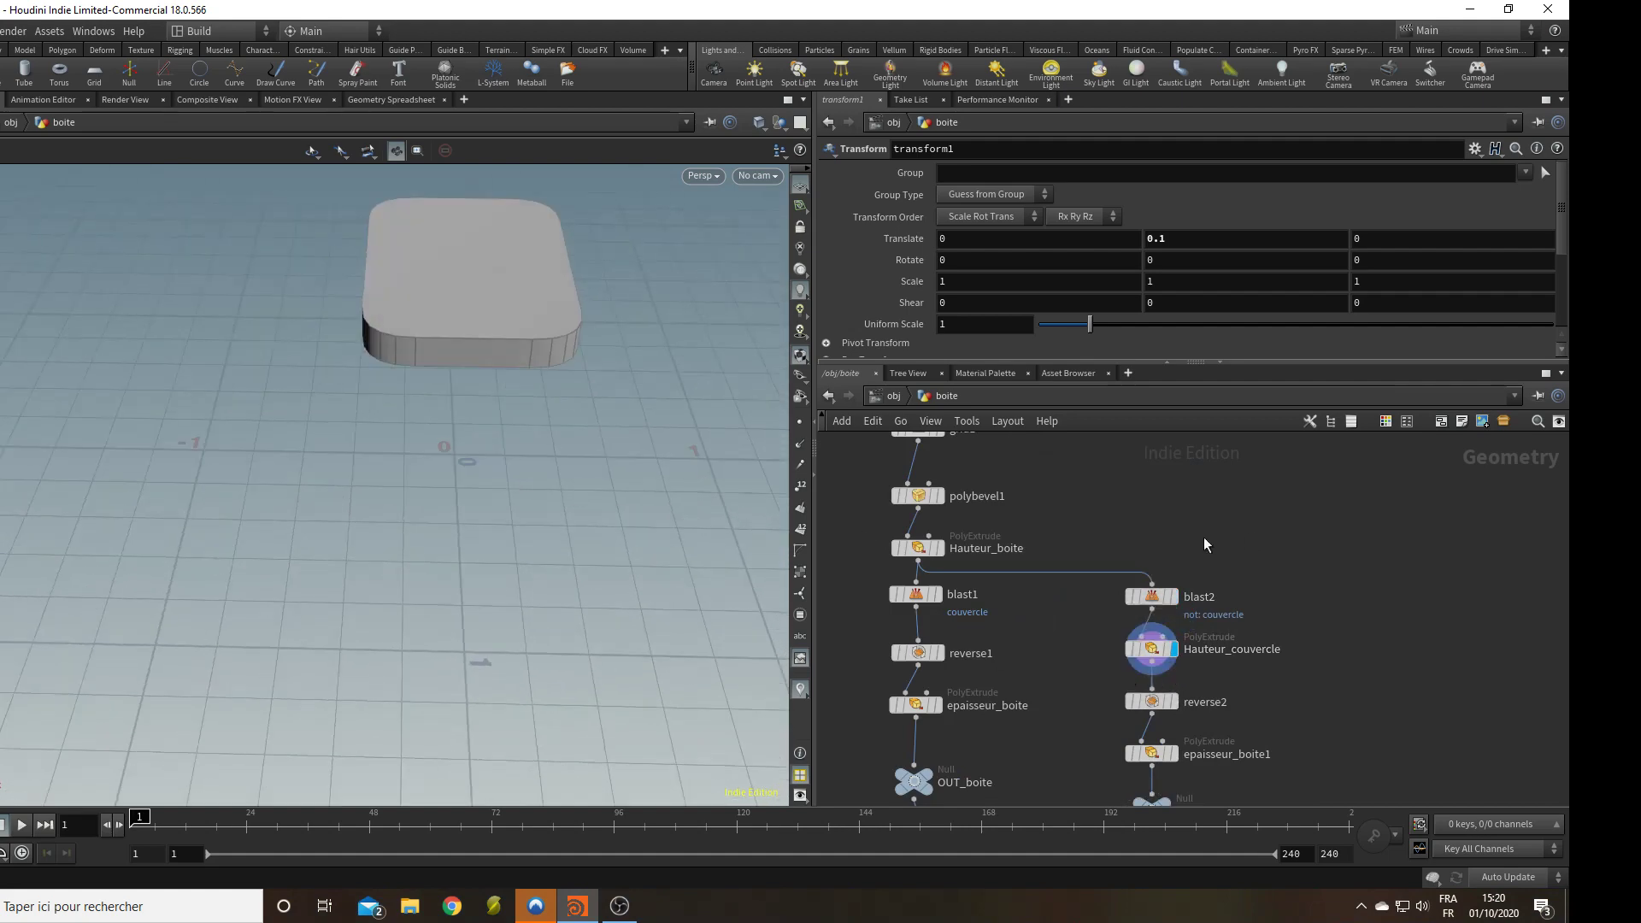
# Move blast2 up and insert a Reverse node between it and Hauteur_couvercle.
pyautogui.moveTo(1250, 605); pyautogui.dragTo(1240, 578)
pyautogui.press('Tab')
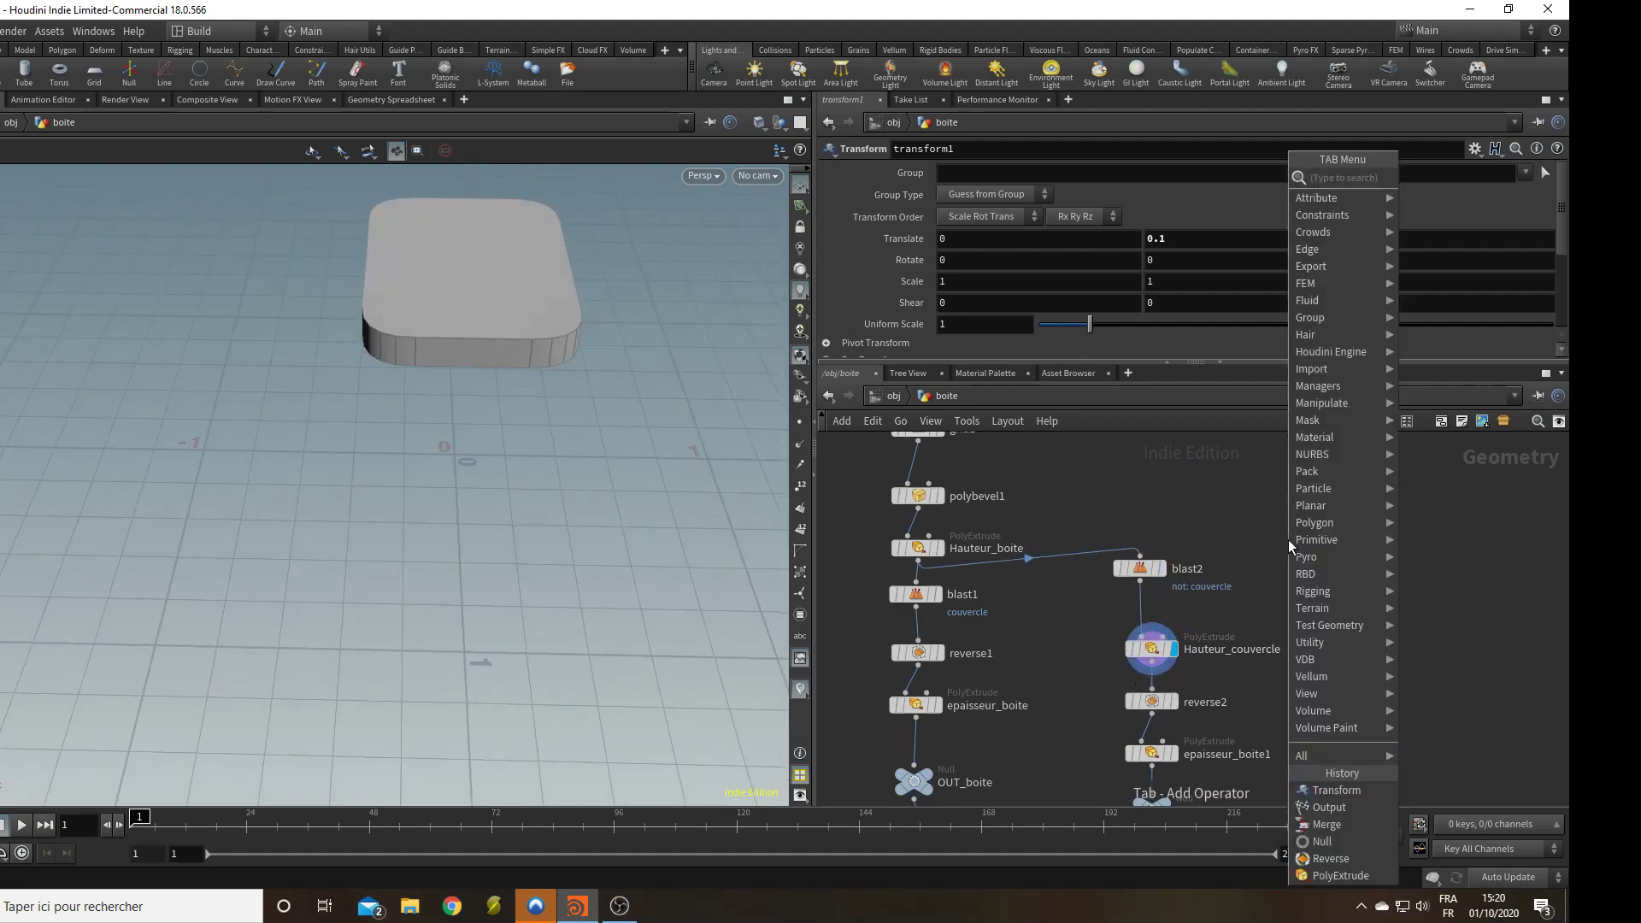
pyautogui.write('rev')
pyautogui.press('Return')
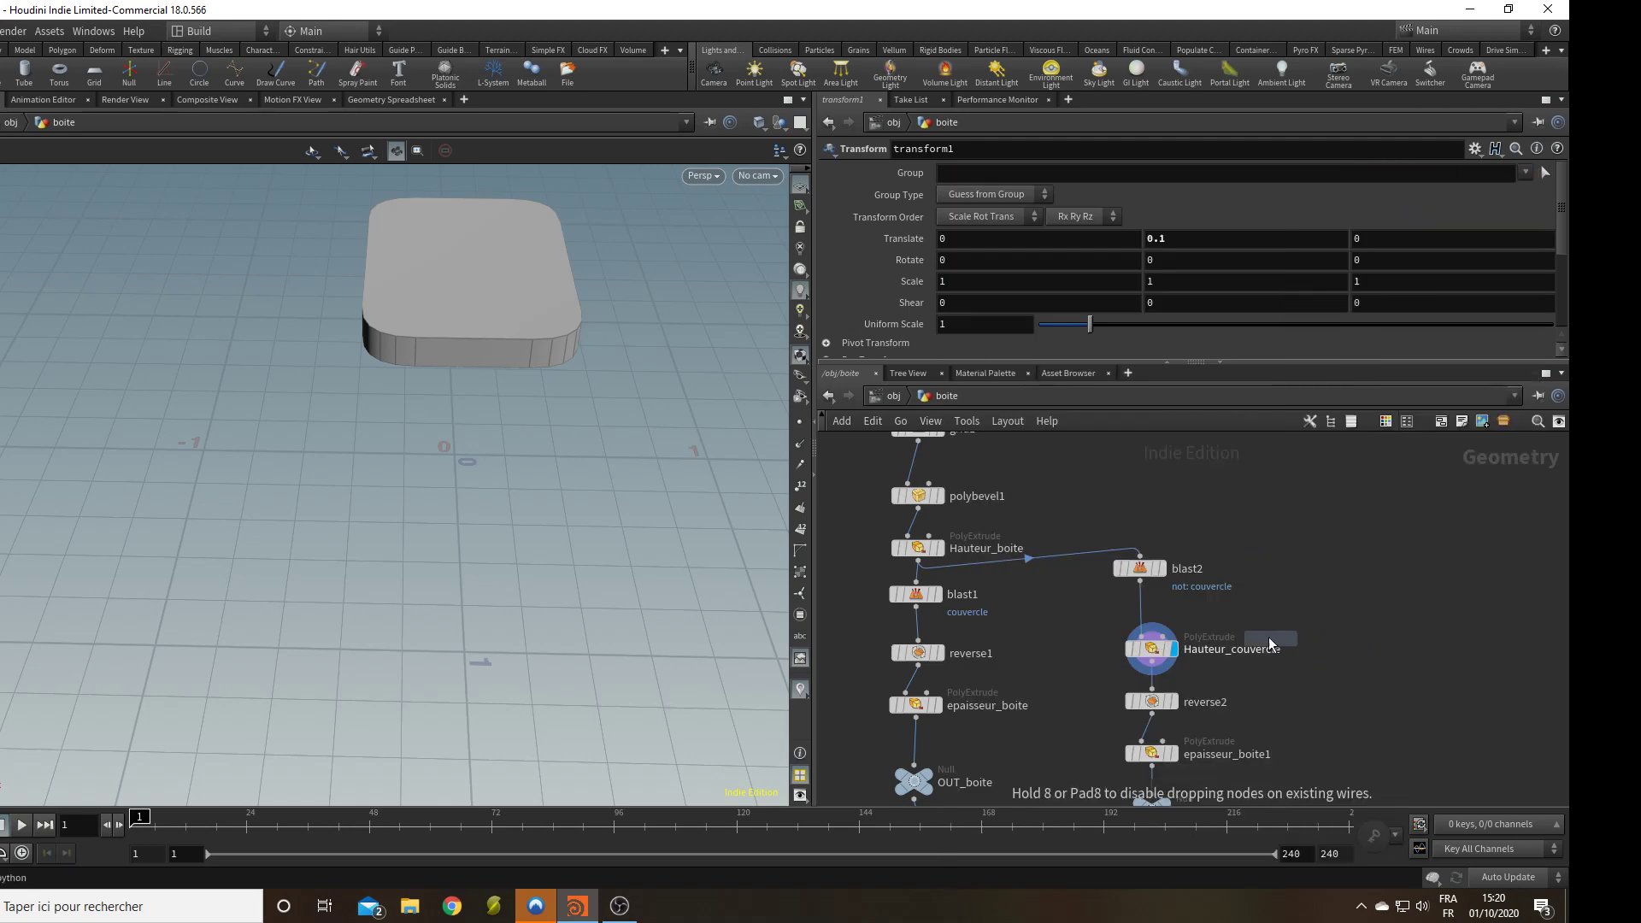
pyautogui.click(1147, 617)
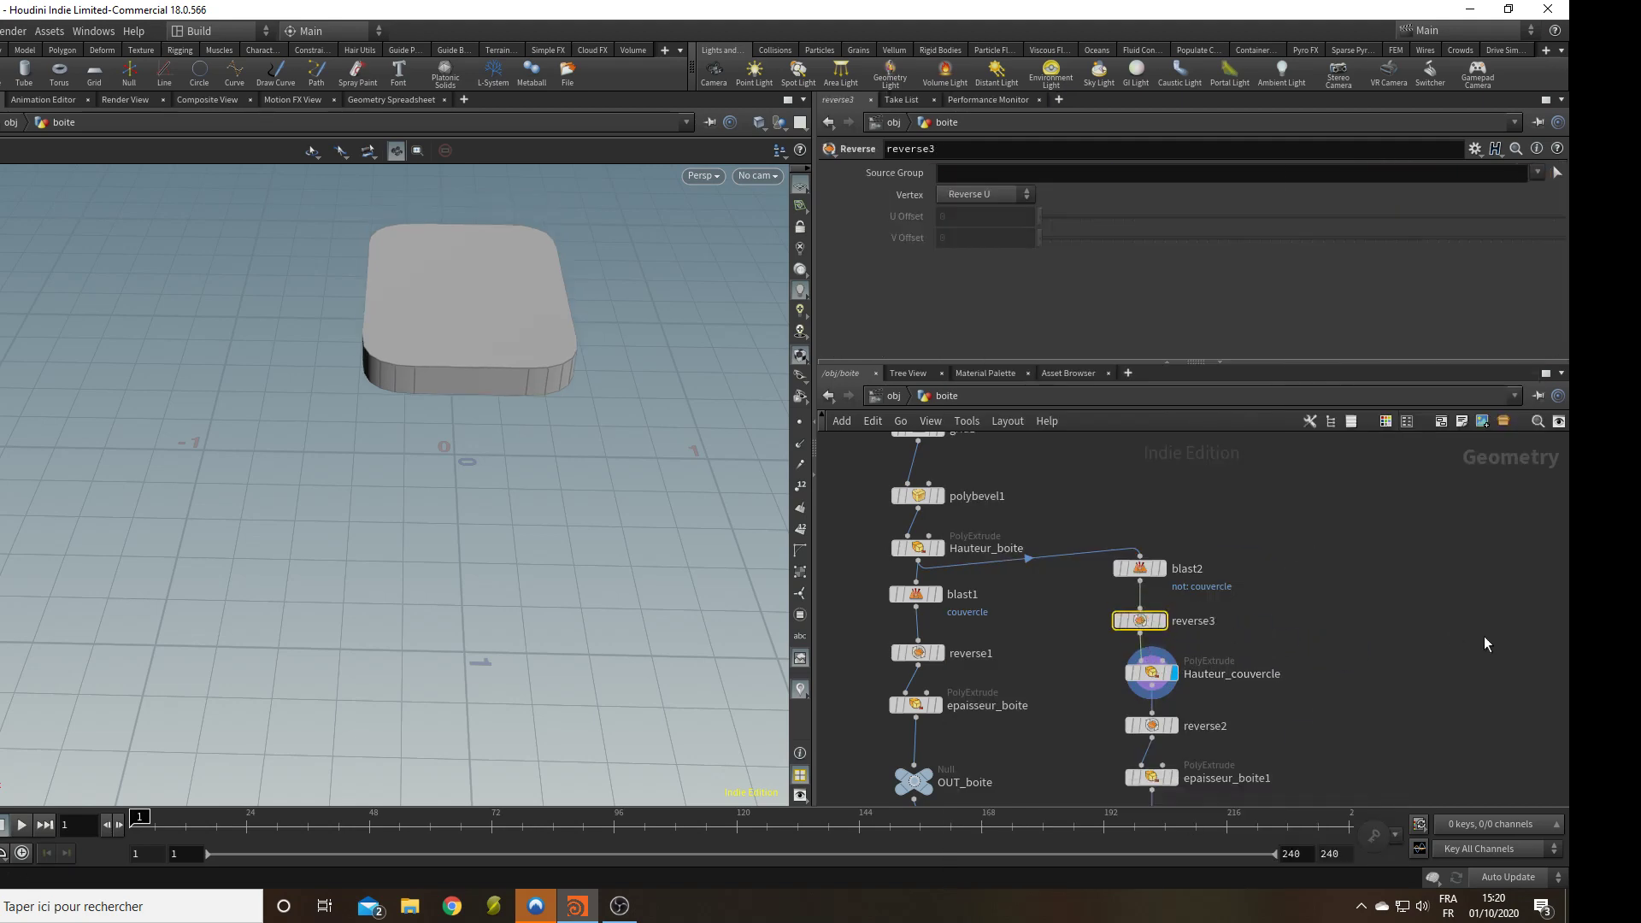
# Turn off Front Group and Output Front on the Hauteur_couvercle PolyExtrude to leave the lid's underside open.
pyautogui.click(1147, 674)
pyautogui.keyDown('alt'); pyautogui.moveTo(506, 581); pyautogui.dragTo(482, 503); pyautogui.keyUp('alt')
pyautogui.click(842, 260)
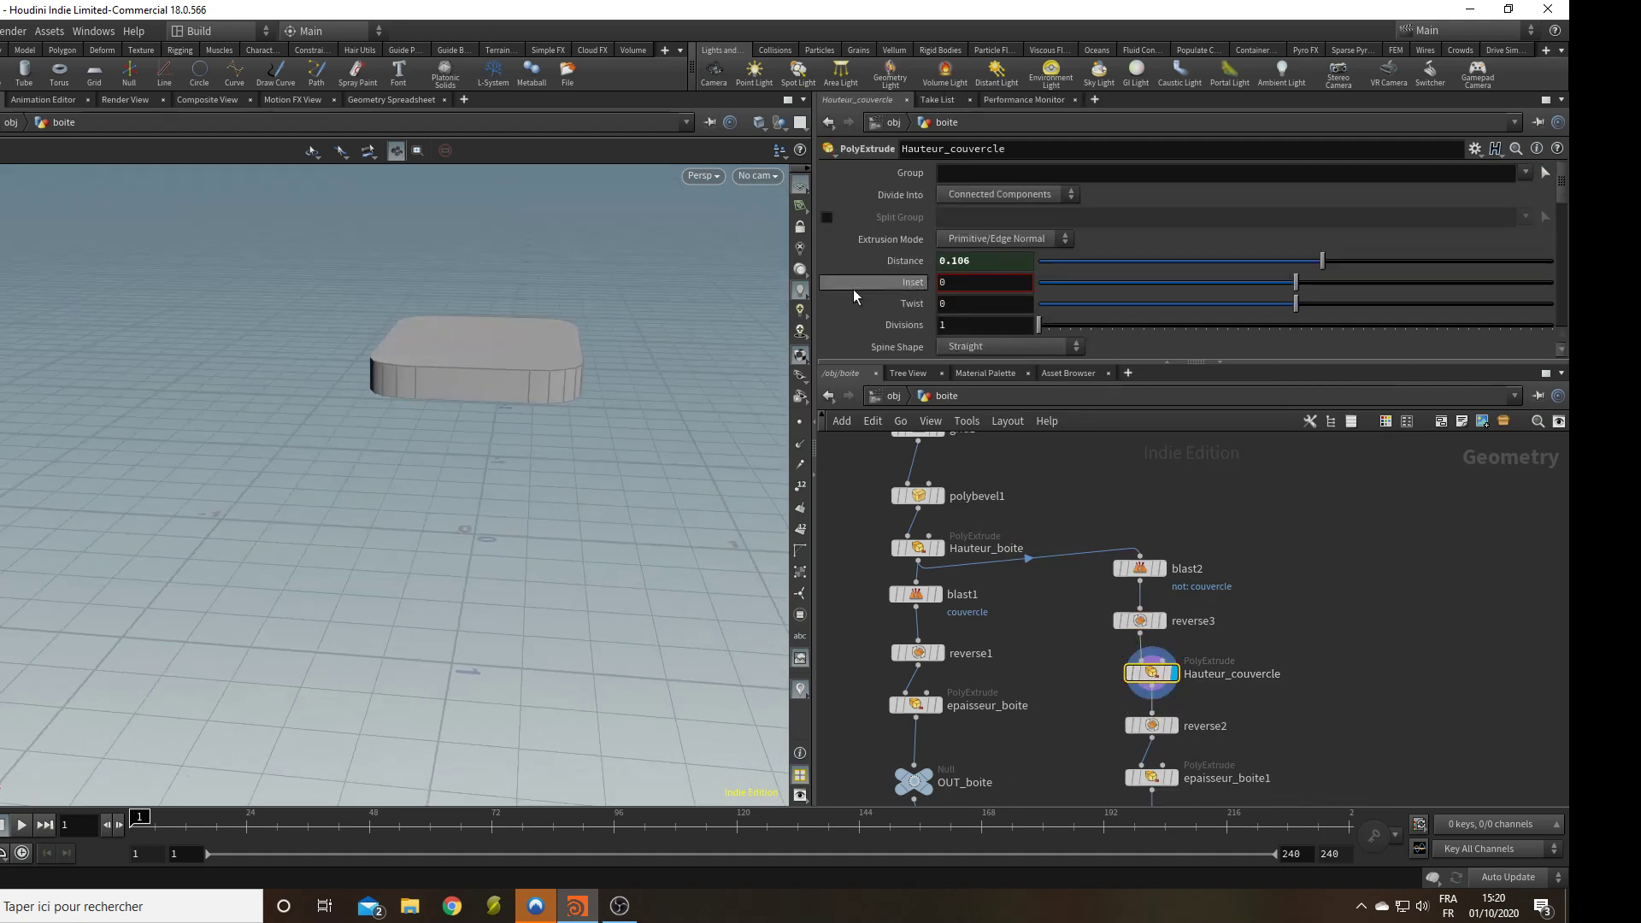
pyautogui.keyDown('alt'); pyautogui.moveTo(541, 436); pyautogui.dragTo(535, 327); pyautogui.keyUp('alt')
pyautogui.scroll(-4, 1065, 286)
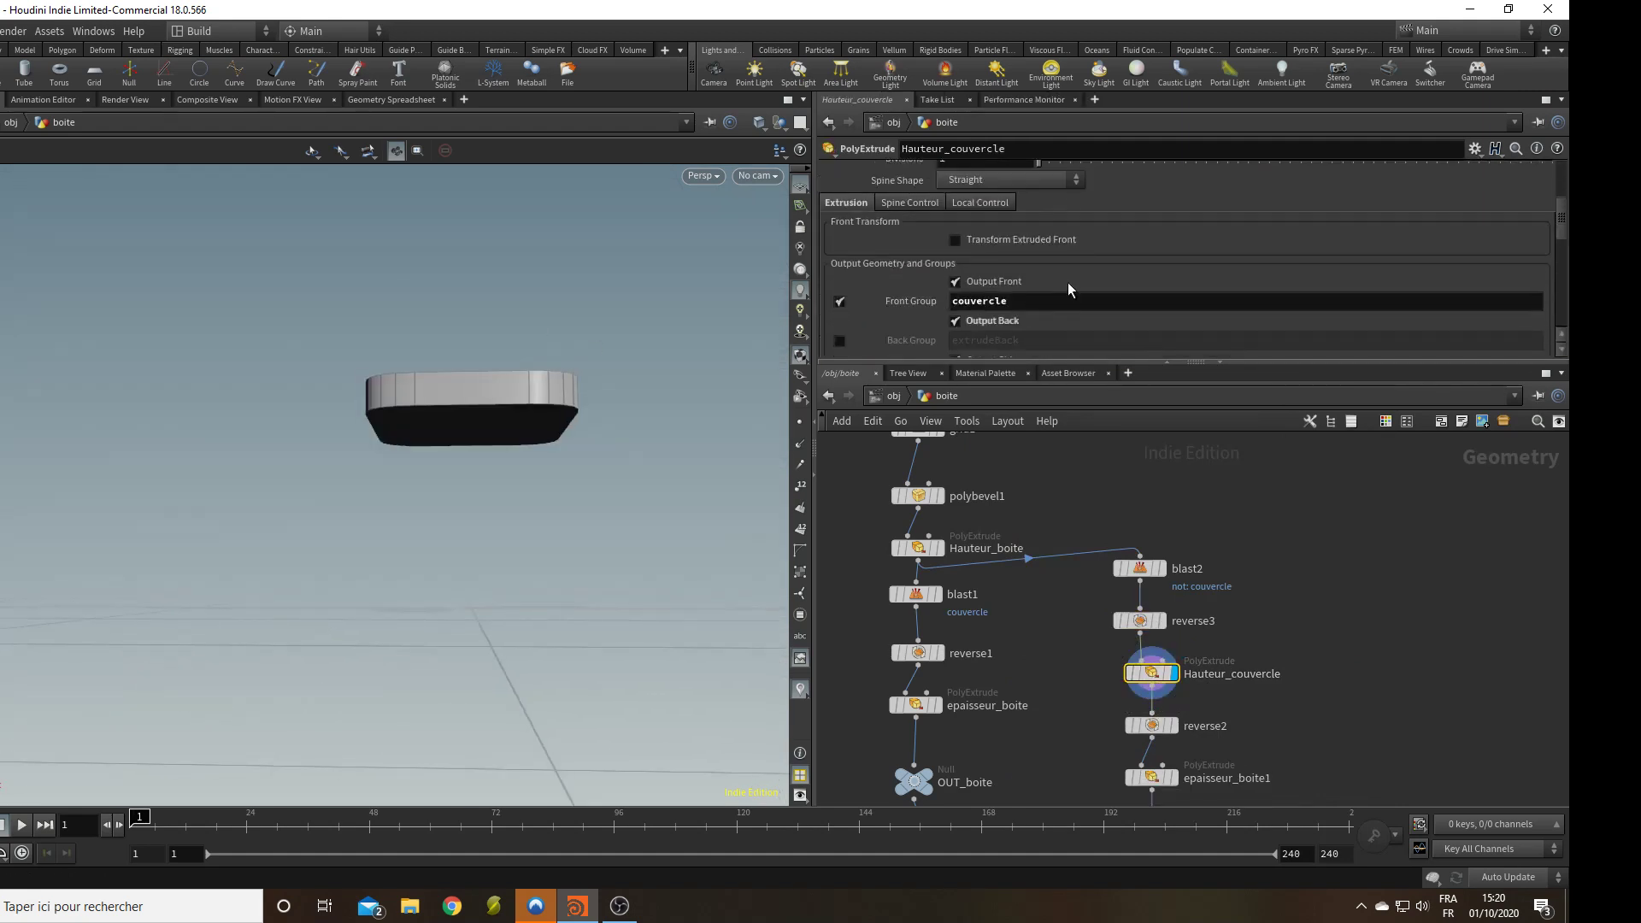
pyautogui.scroll(-1, 1069, 287)
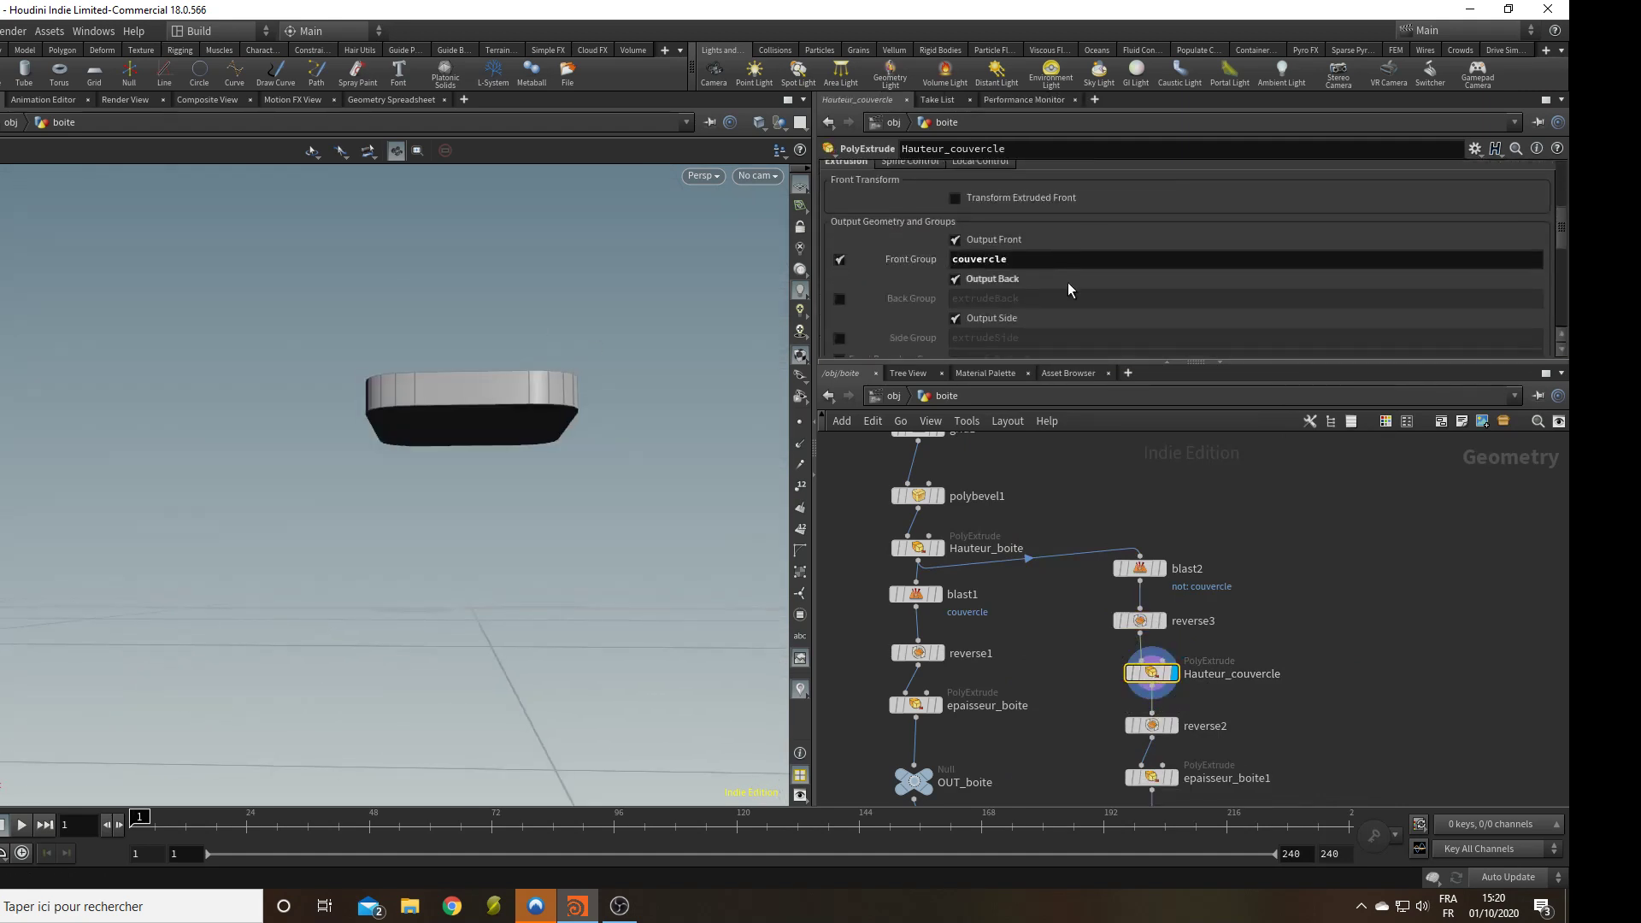
pyautogui.click(842, 263)
pyautogui.click(955, 241)
pyautogui.moveTo(490, 468)
pyautogui.keyDown('alt'); pyautogui.mouseDown()
pyautogui.moveTo(487, 428)
pyautogui.moveTo(488, 449)
pyautogui.mouseUp(); pyautogui.keyUp('alt')
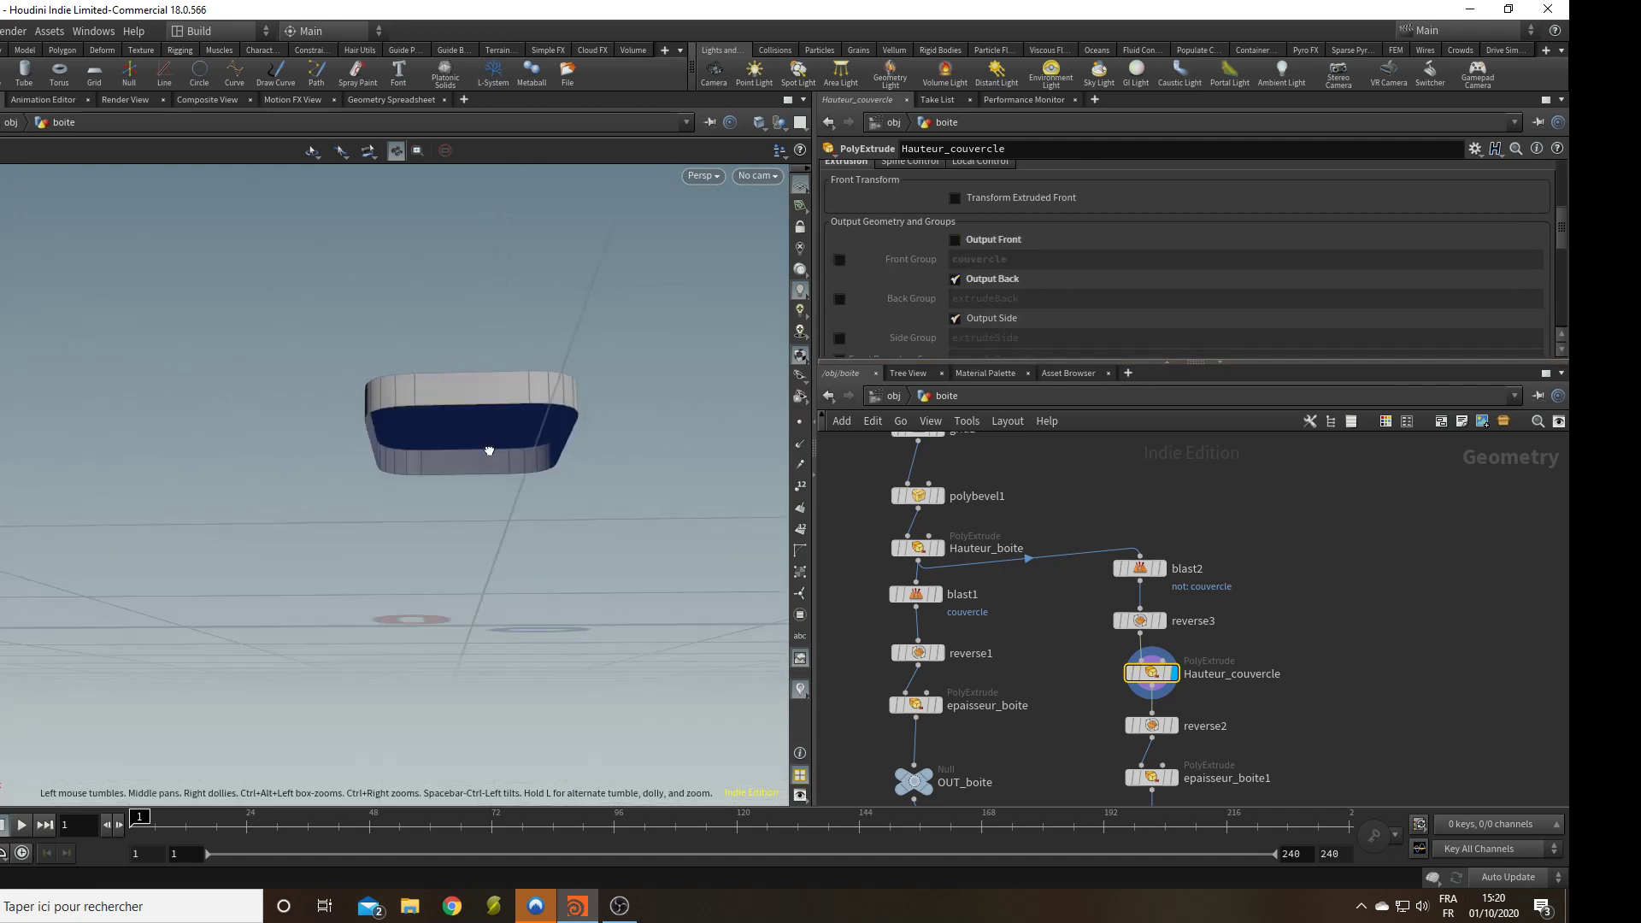
# Display merge1 and set transform1's Y translation to 0.4 to lift the lid off the box.
pyautogui.moveTo(1226, 674); pyautogui.dragTo(1234, 450, button='middle')
pyautogui.click(1060, 723)
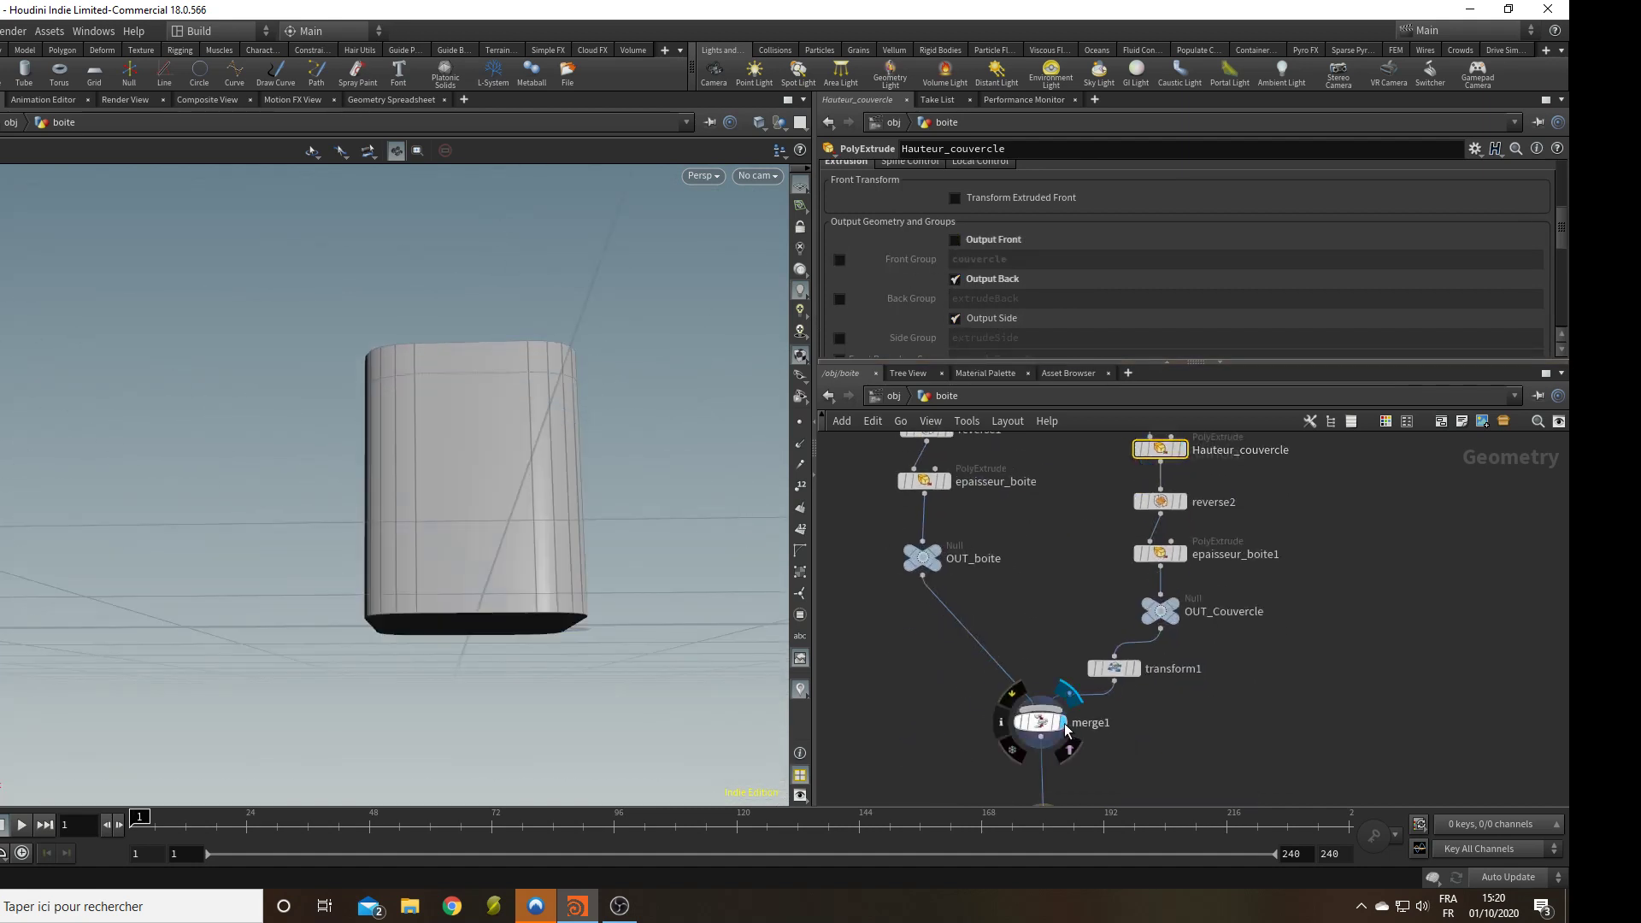
pyautogui.moveTo(1054, 793); pyautogui.dragTo(1043, 668, button='middle')
pyautogui.click(1103, 543)
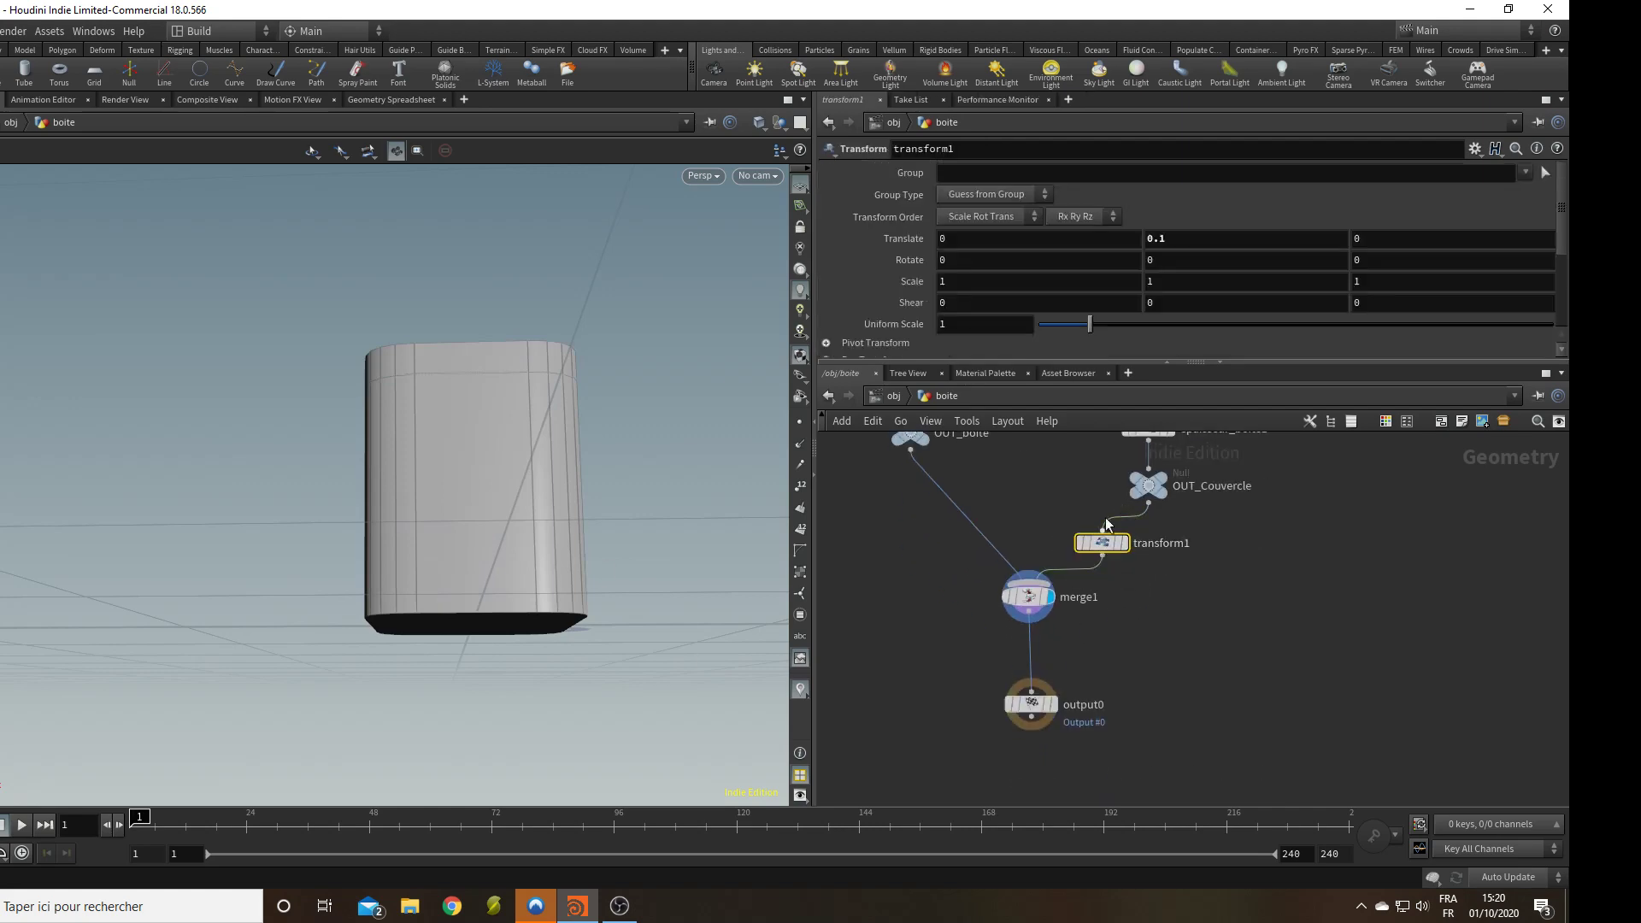
pyautogui.moveTo(1193, 239); pyautogui.dragTo(1246, 253, button='middle')
pyautogui.moveTo(367, 451); pyautogui.dragTo(341, 542)
pyautogui.moveTo(341, 542); pyautogui.dragTo(425, 546, button='right')
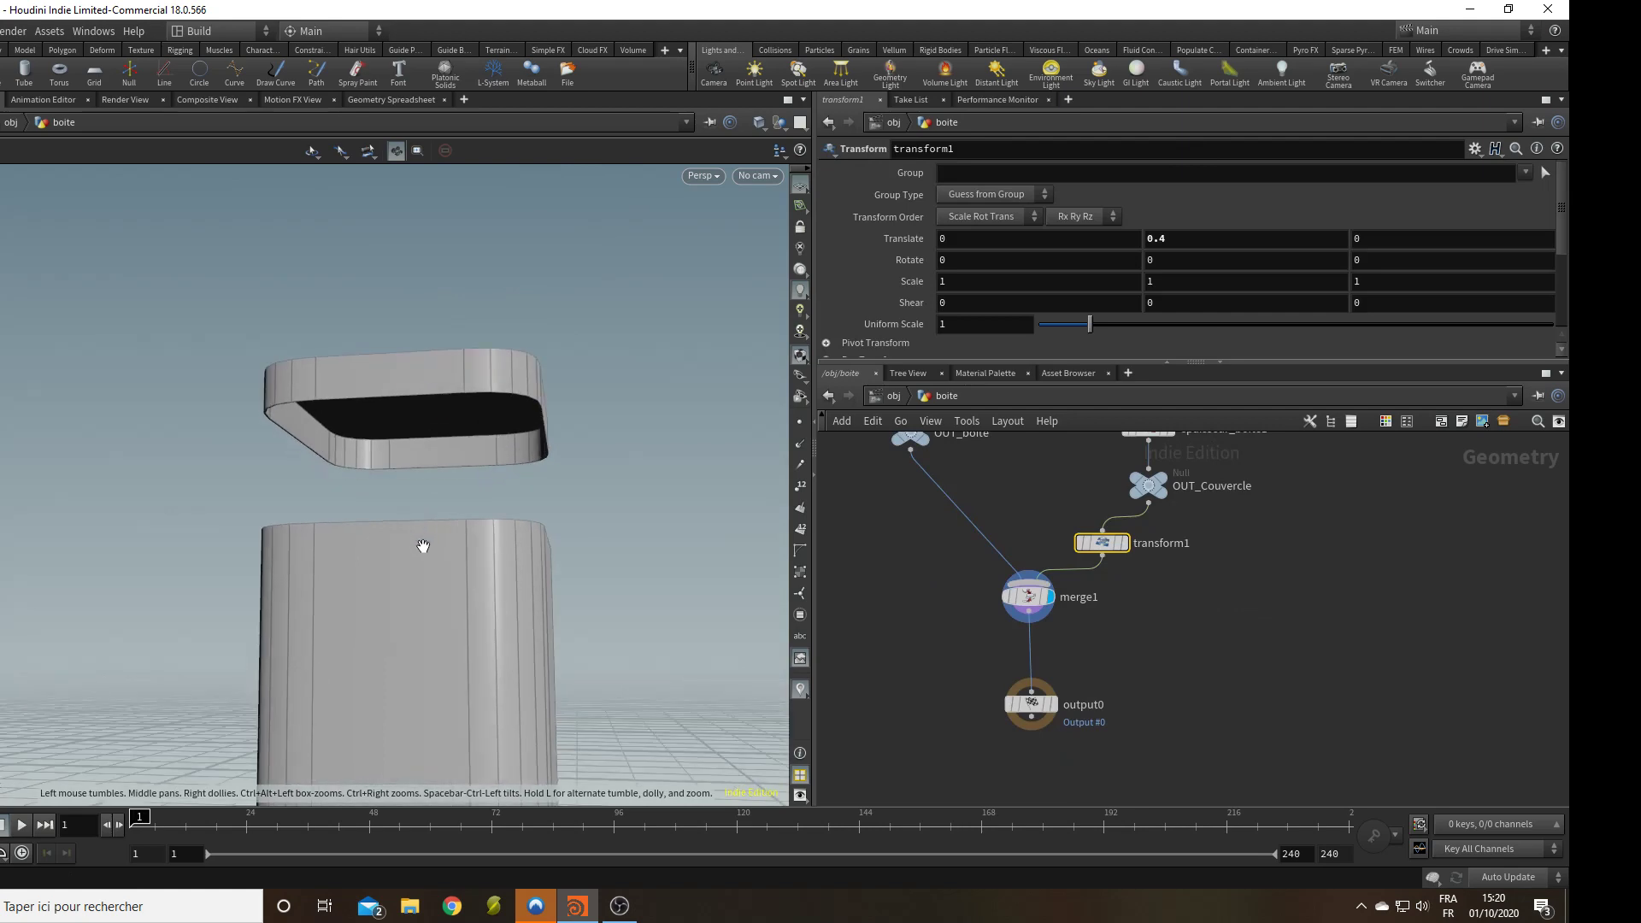
# Reset transform1's Y translation to 0 to place the lid back on the box.
pyautogui.click(1154, 239)
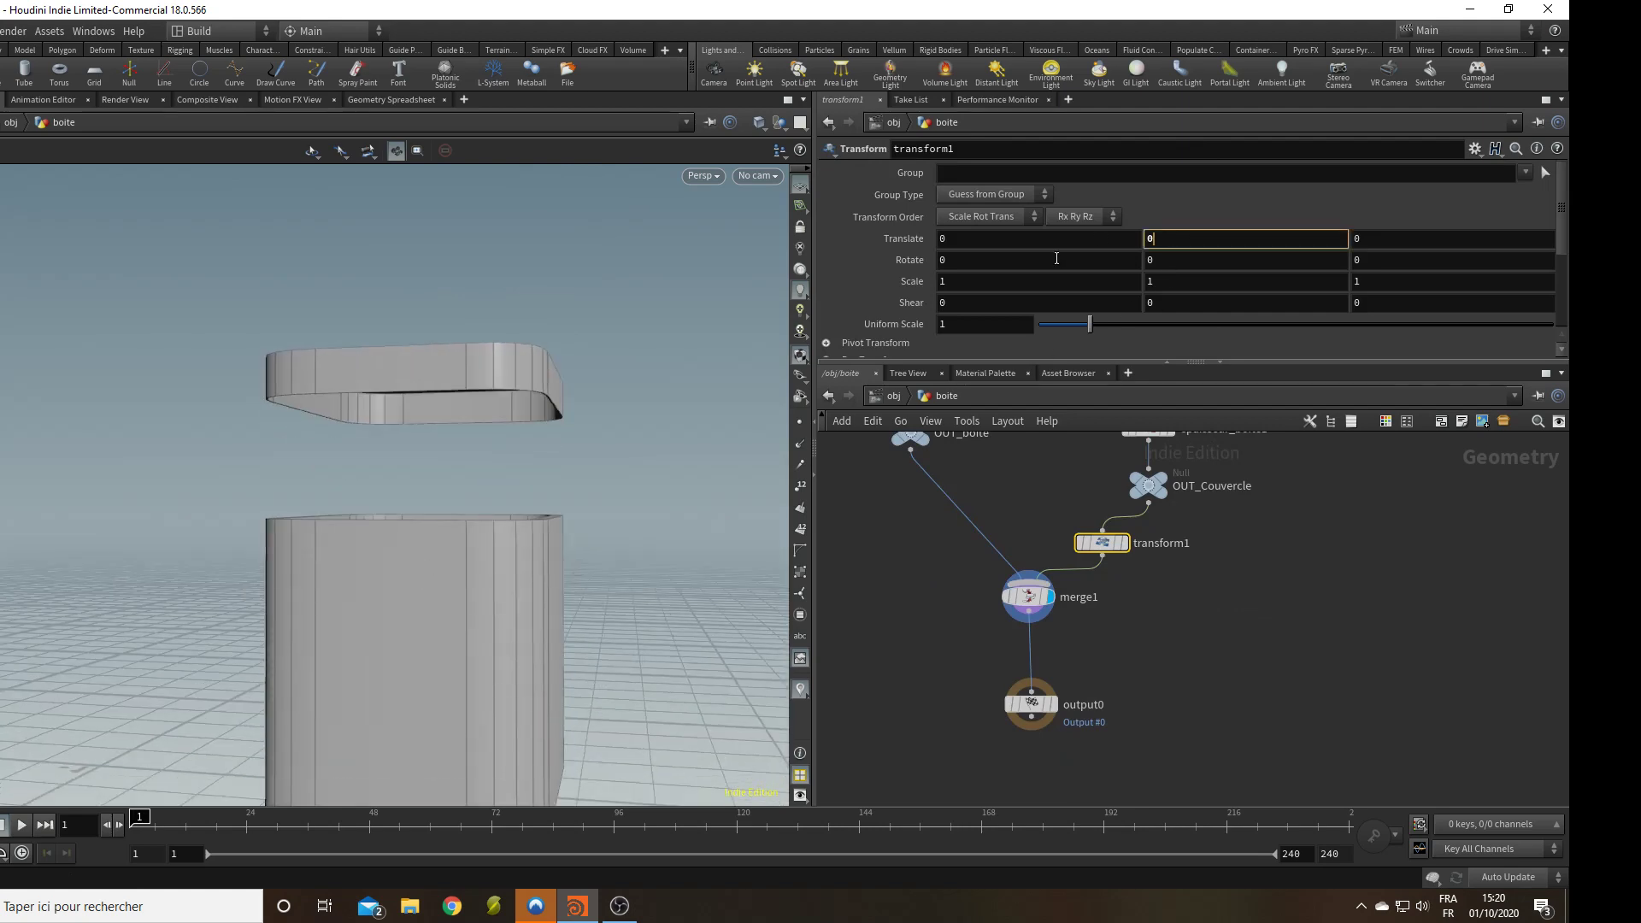
pyautogui.press('Return')
pyautogui.moveTo(475, 550); pyautogui.dragTo(419, 663)
# Delete the reverse2 node between Hauteur_couvercle and epaisseur_boite1, and check the lid on the box.
pyautogui.moveTo(1309, 565); pyautogui.dragTo(1230, 766, button='middle')
pyautogui.moveTo(507, 494); pyautogui.dragTo(501, 533)
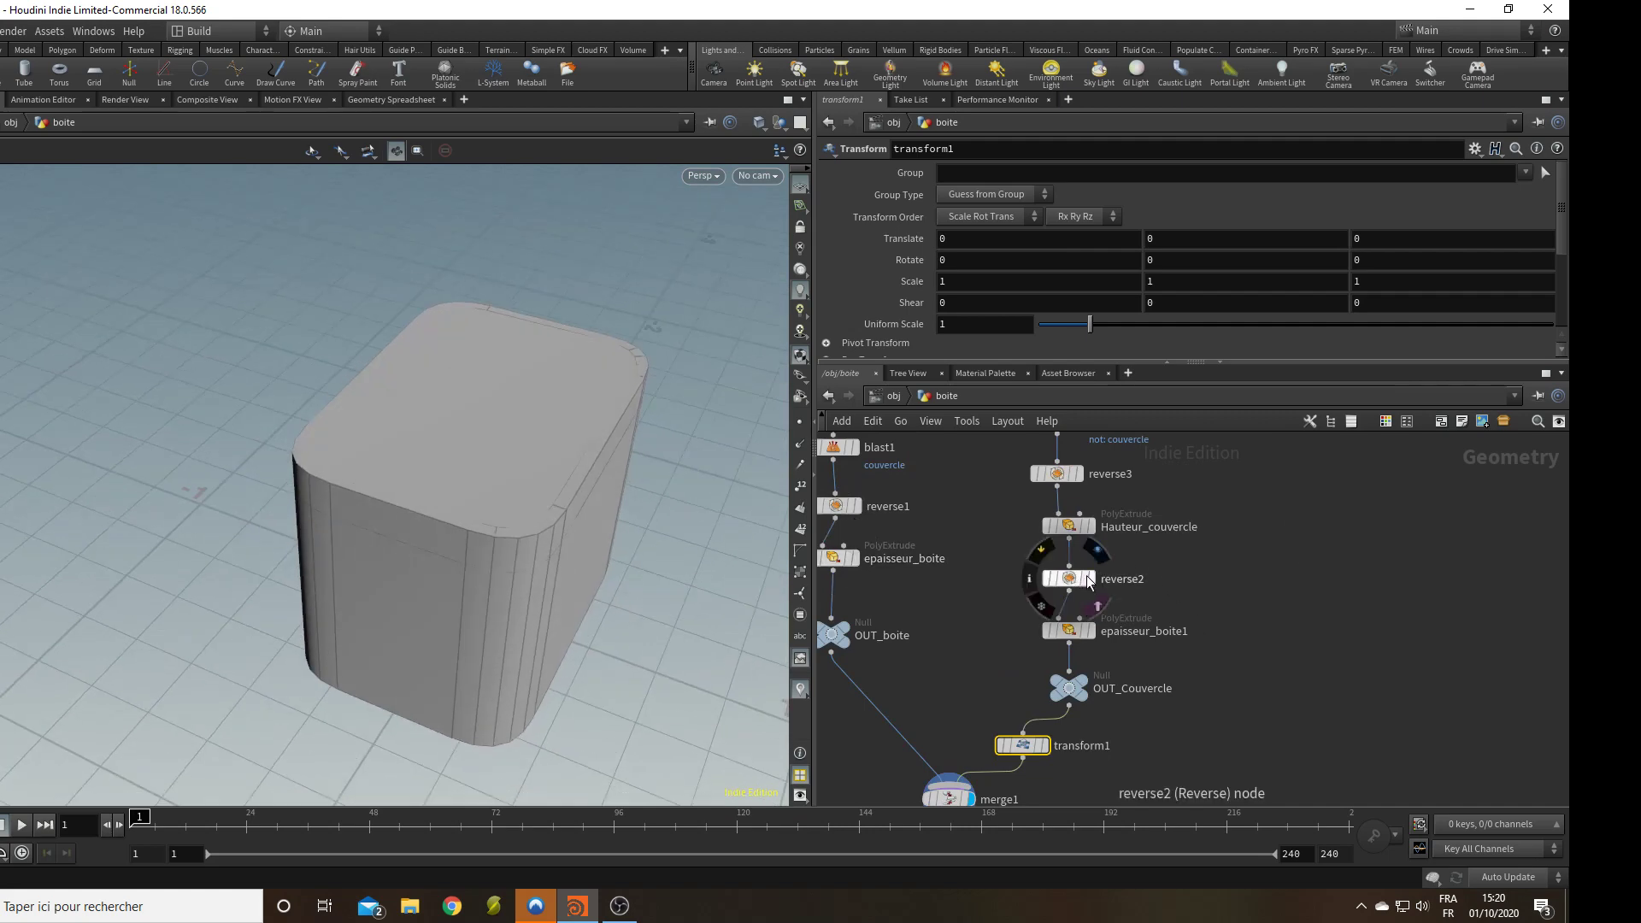
pyautogui.click(1074, 583)
pyautogui.press('Delete')
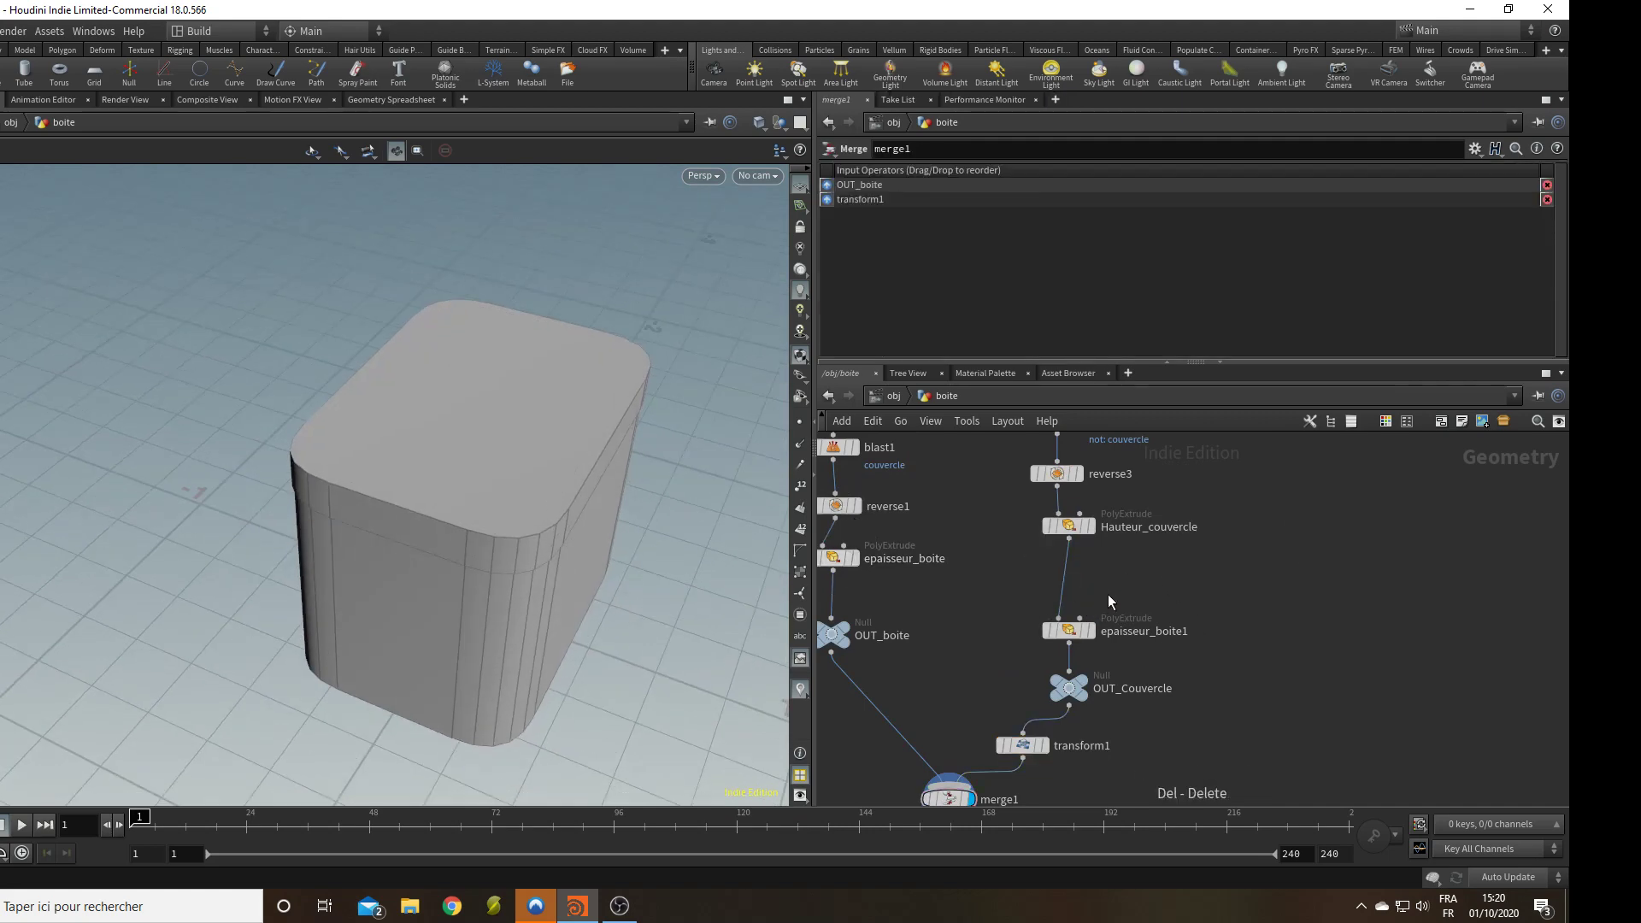
pyautogui.moveTo(506, 575); pyautogui.dragTo(643, 590)
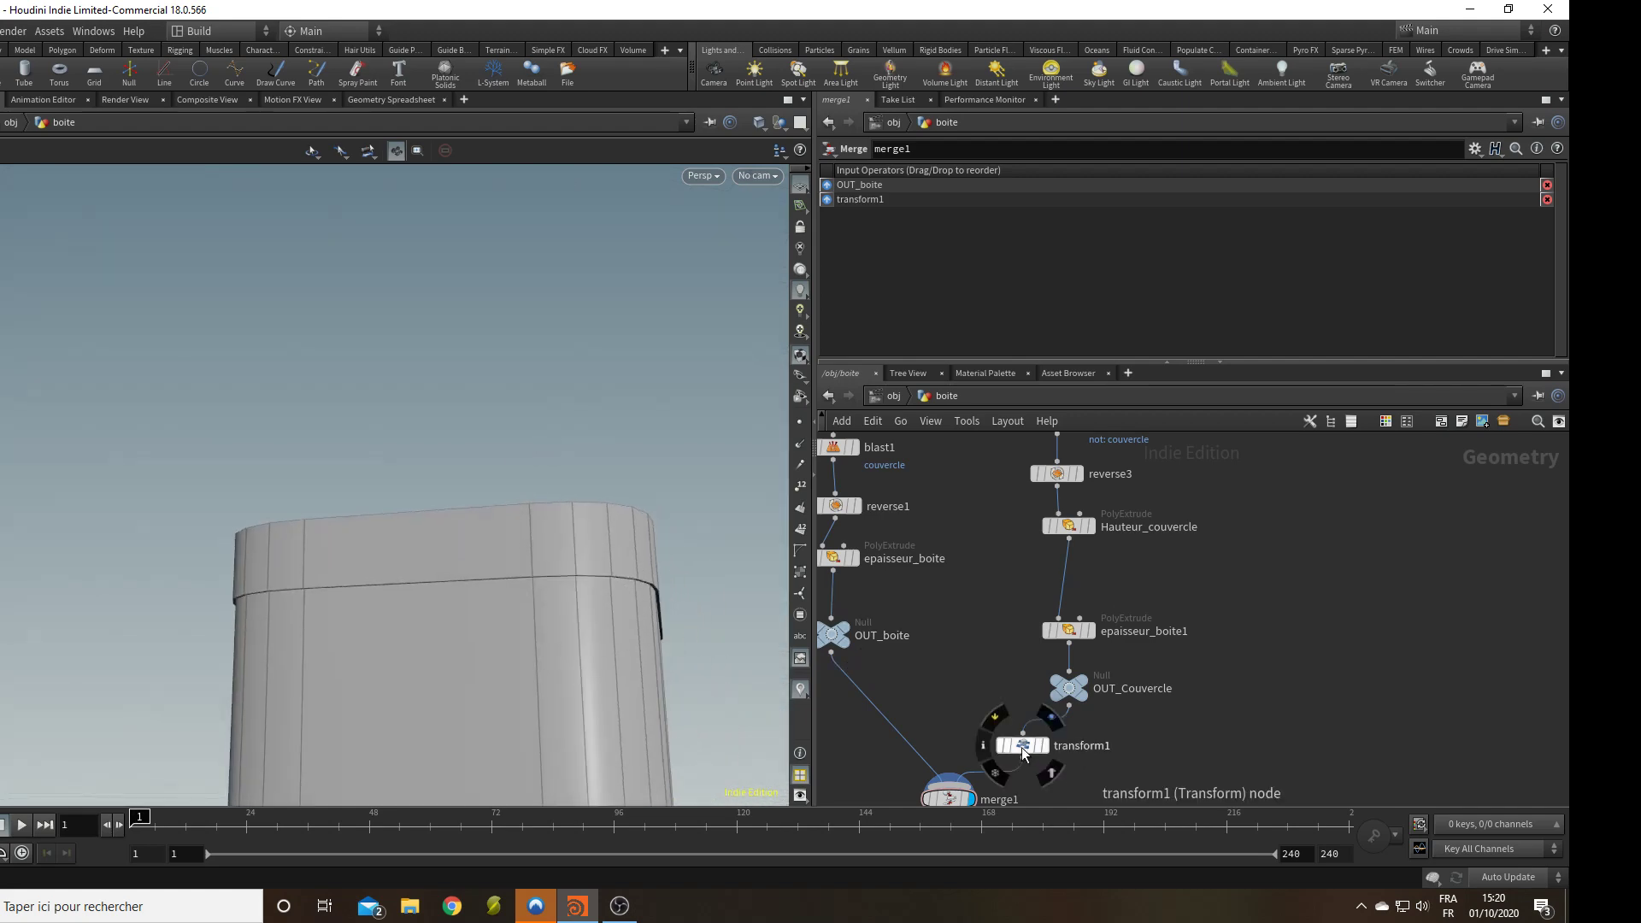
# Add a Clip node beside output0 and connect its input to merge1.
pyautogui.click(1023, 746)
pyautogui.moveTo(948, 820); pyautogui.dragTo(1001, 564, button='middle')
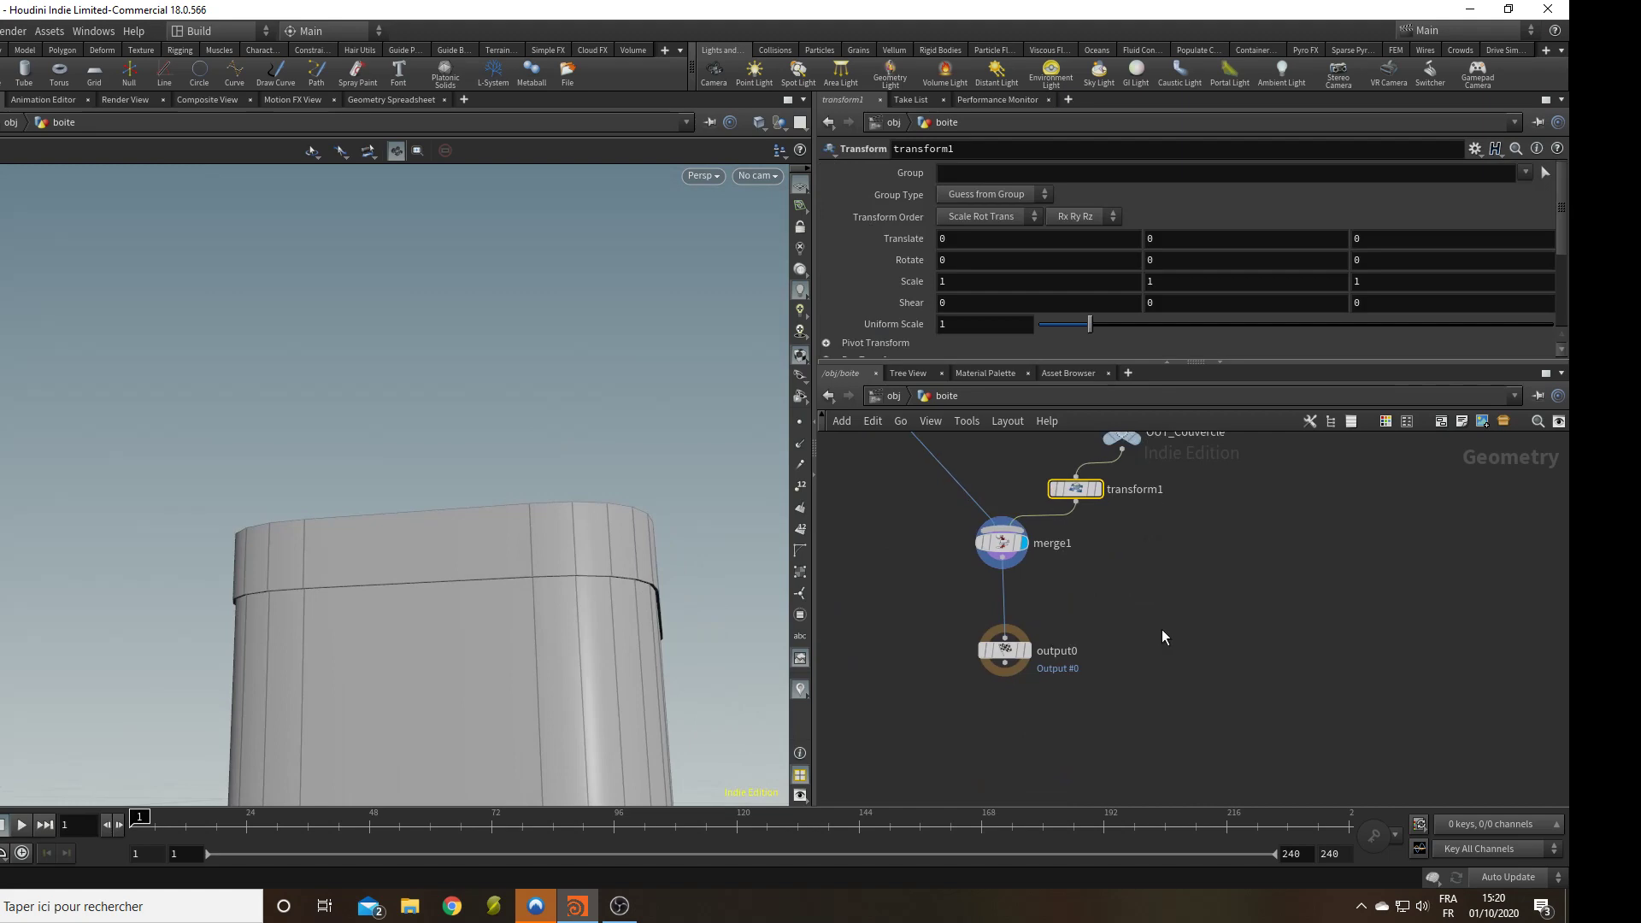
pyautogui.press('Tab')
pyautogui.write('cli')
pyautogui.press('Return')
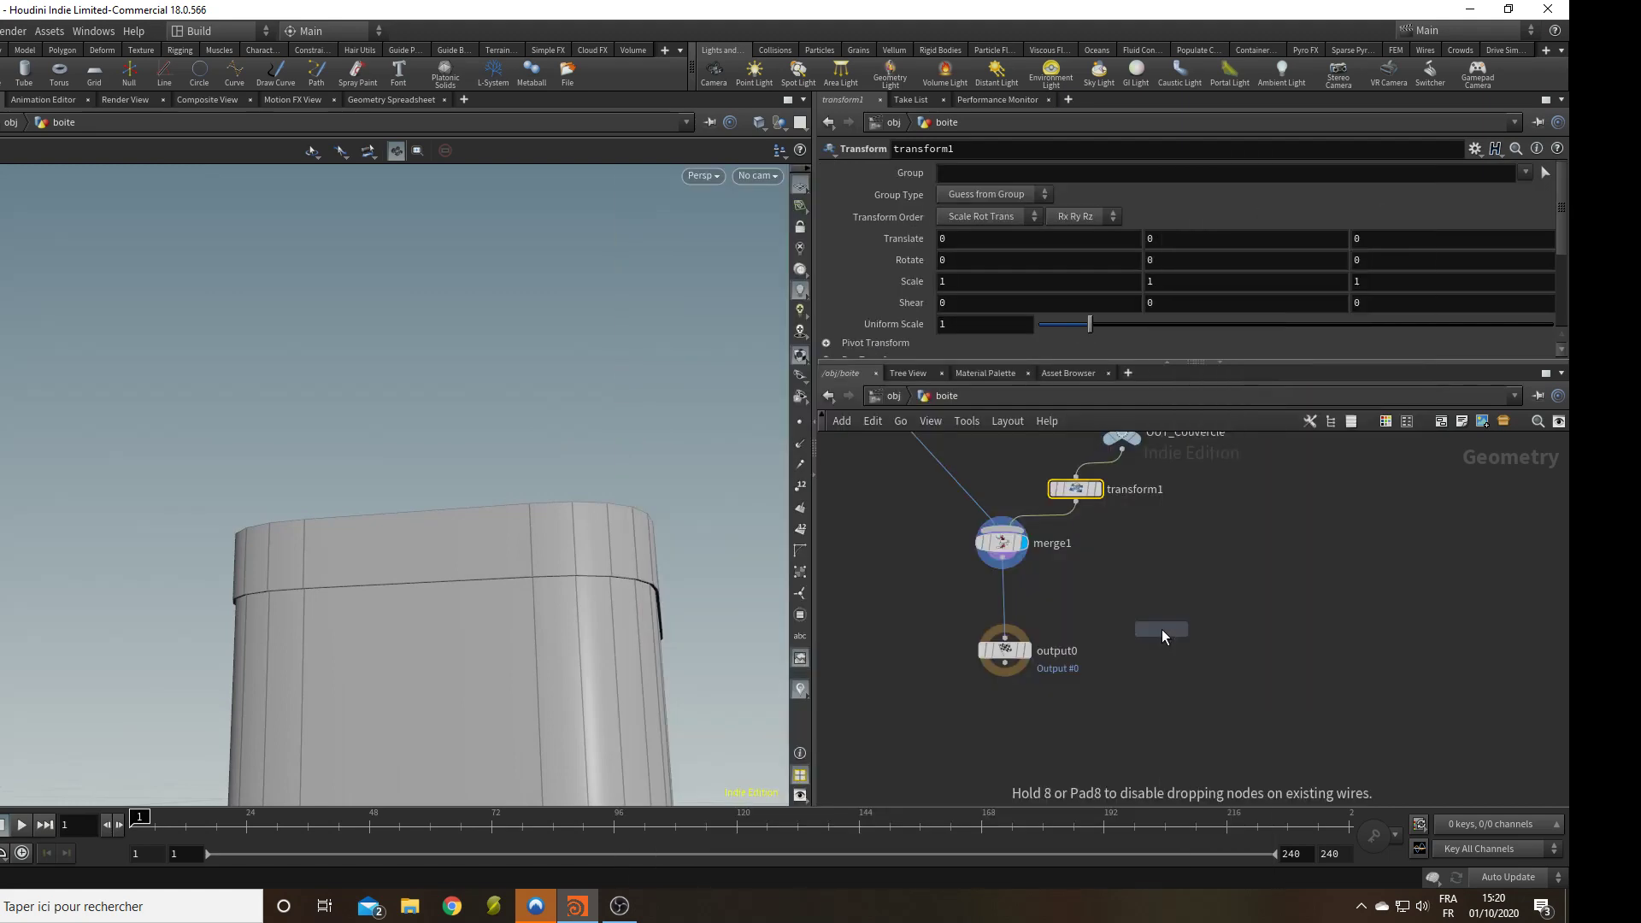
pyautogui.click(1171, 631)
pyautogui.moveTo(1172, 622); pyautogui.dragTo(1003, 568)
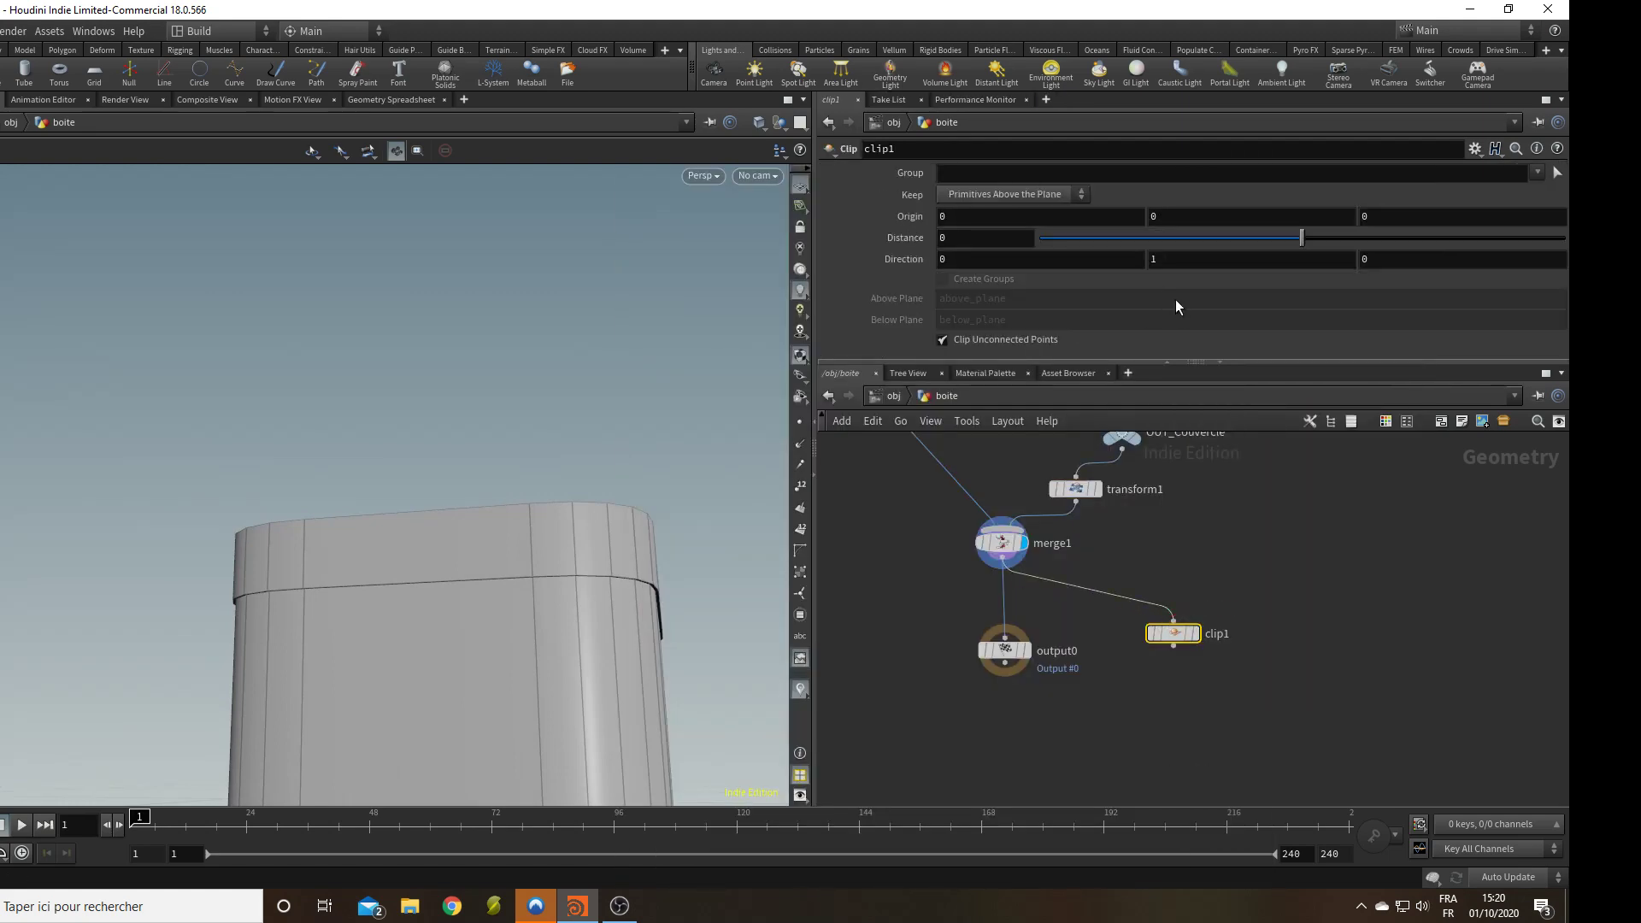
# Set clip1's Direction to 1, 0, 0 and display it to view the box and lid in cross-section.
pyautogui.moveTo(1190, 267); pyautogui.dragTo(1077, 273)
pyautogui.write('0')
pyautogui.moveTo(978, 265); pyautogui.dragTo(770, 274)
pyautogui.write('1')
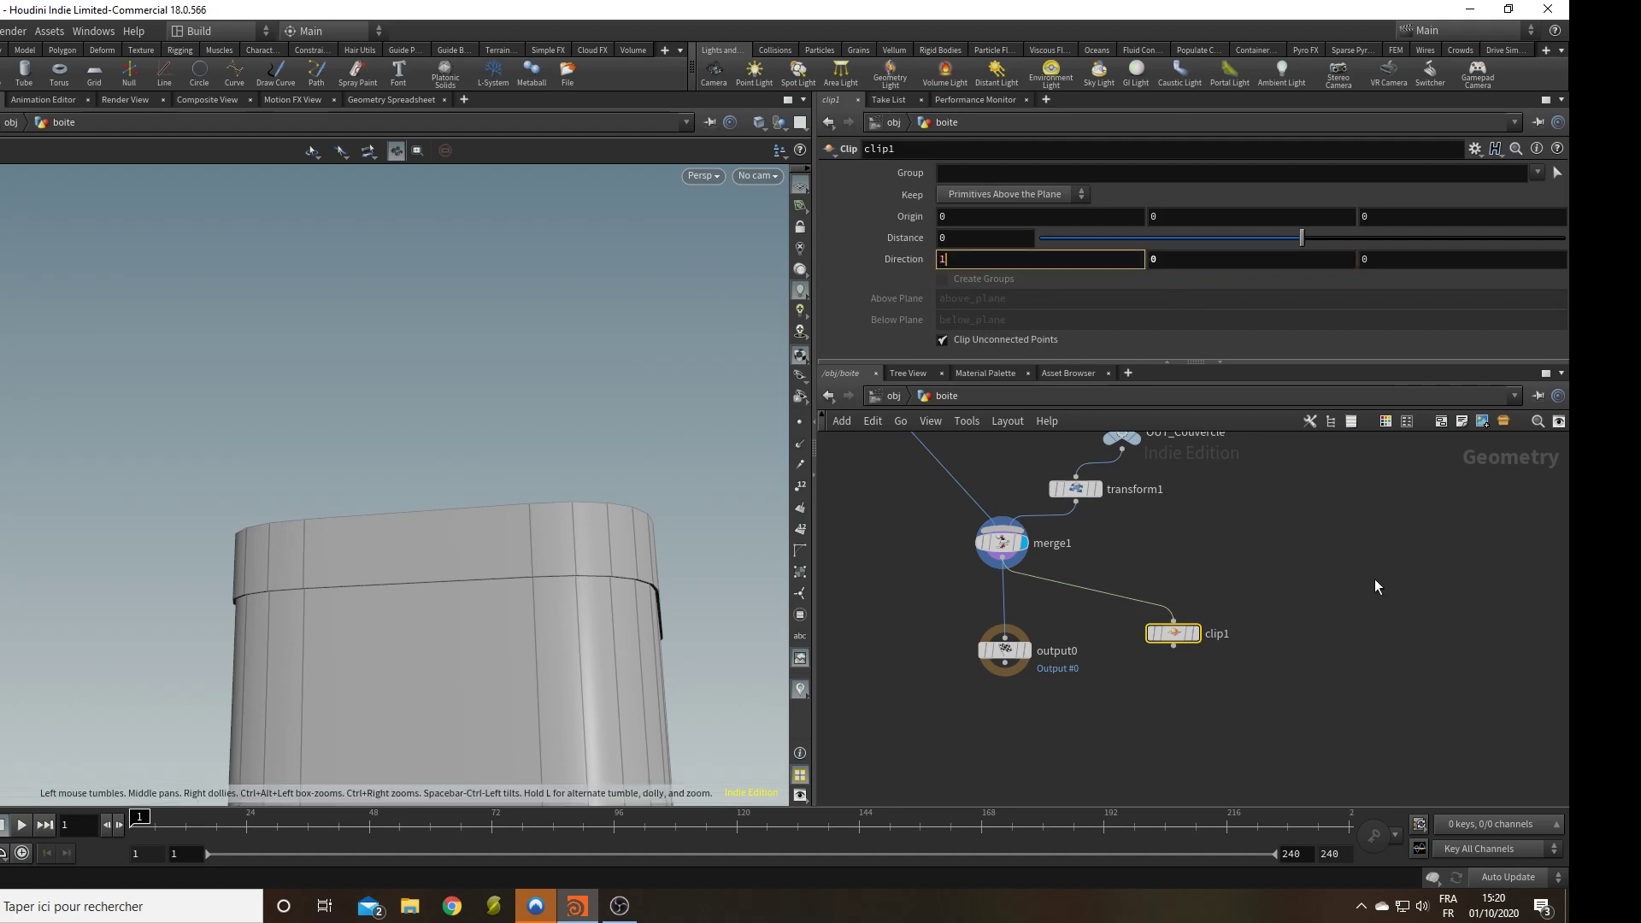
pyautogui.press('Return')
pyautogui.click(1193, 637)
pyautogui.moveTo(465, 622); pyautogui.dragTo(317, 542)
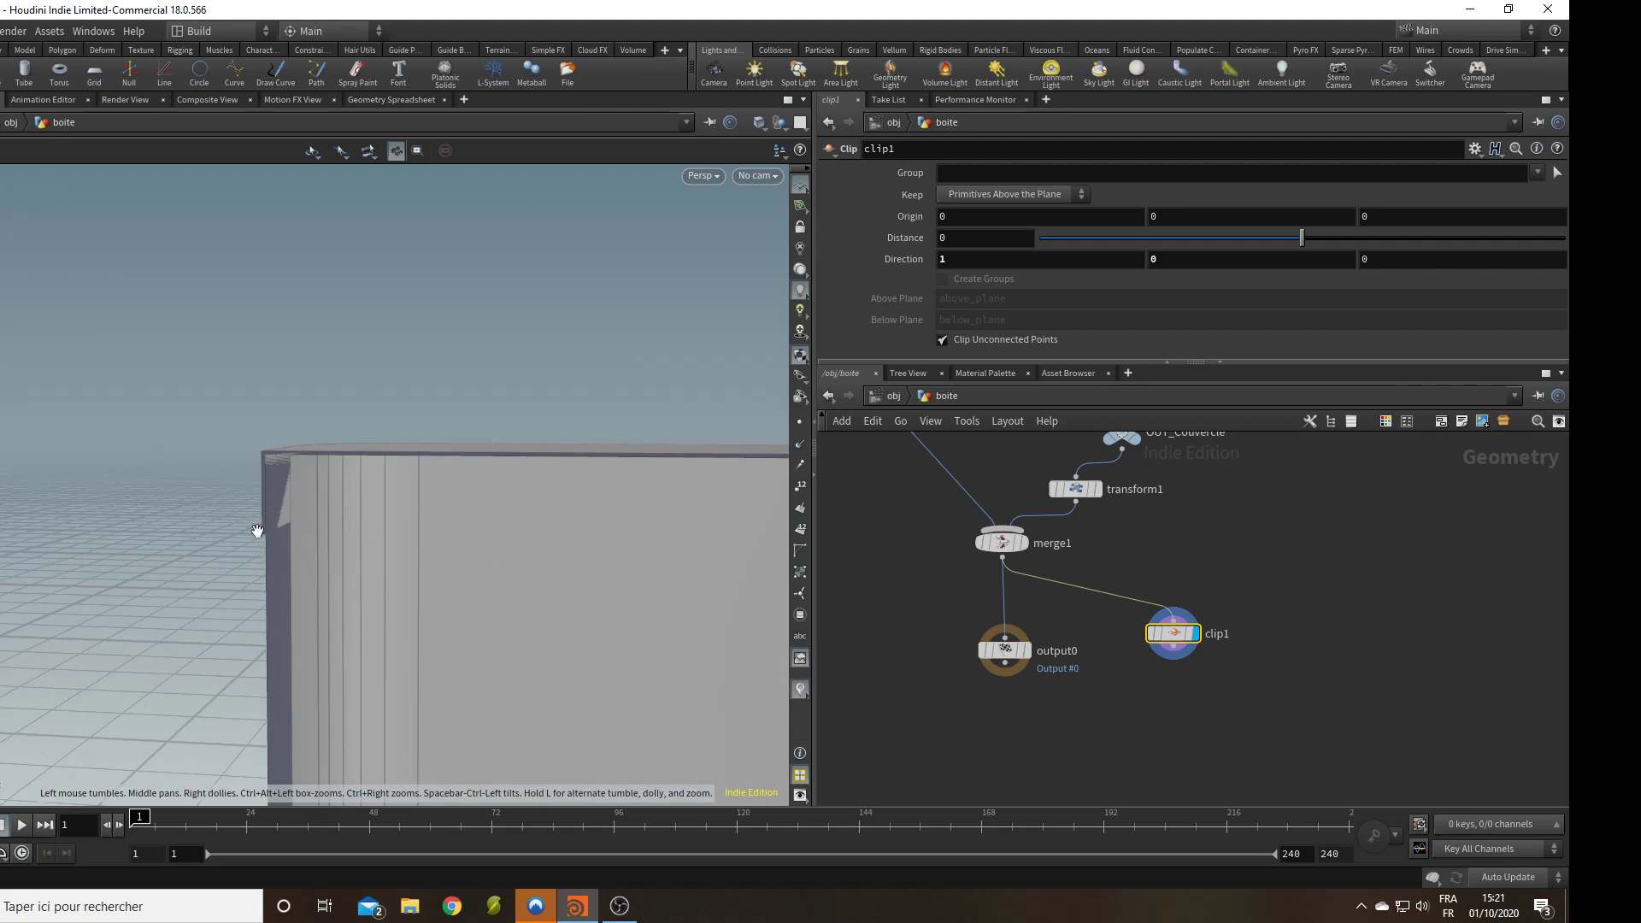
# Examine how the lid fits on the clipped box and review the node network behind it.
pyautogui.moveTo(258, 531); pyautogui.dragTo(225, 504)
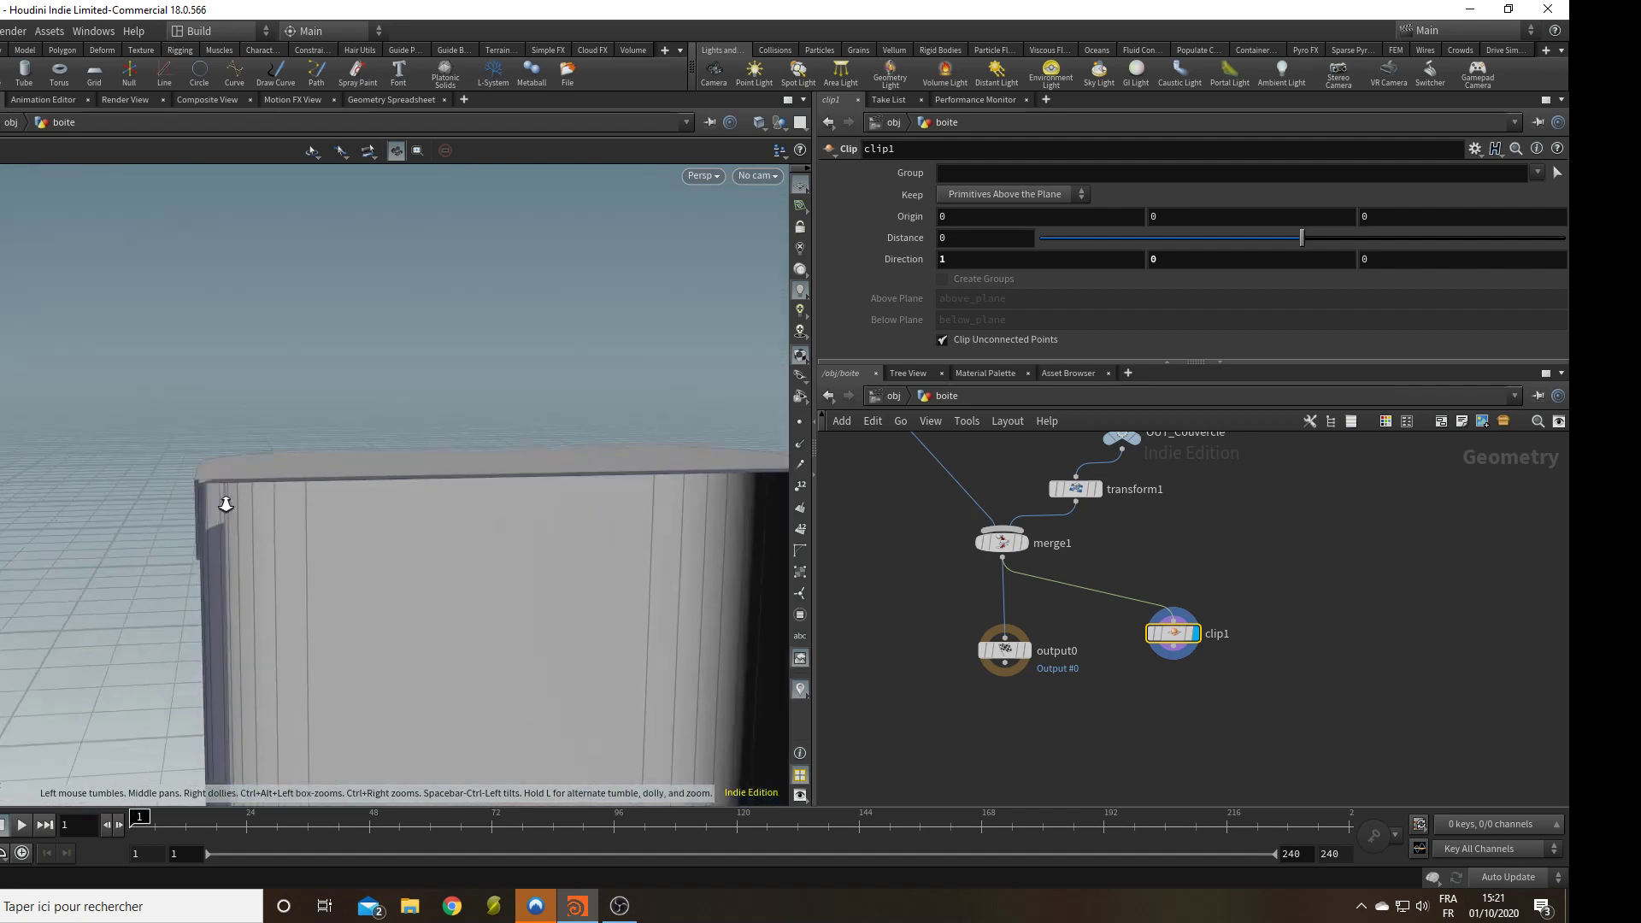
pyautogui.moveTo(226, 504); pyautogui.dragTo(40, 572, button='right')
pyautogui.moveTo(282, 607); pyautogui.dragTo(414, 613)
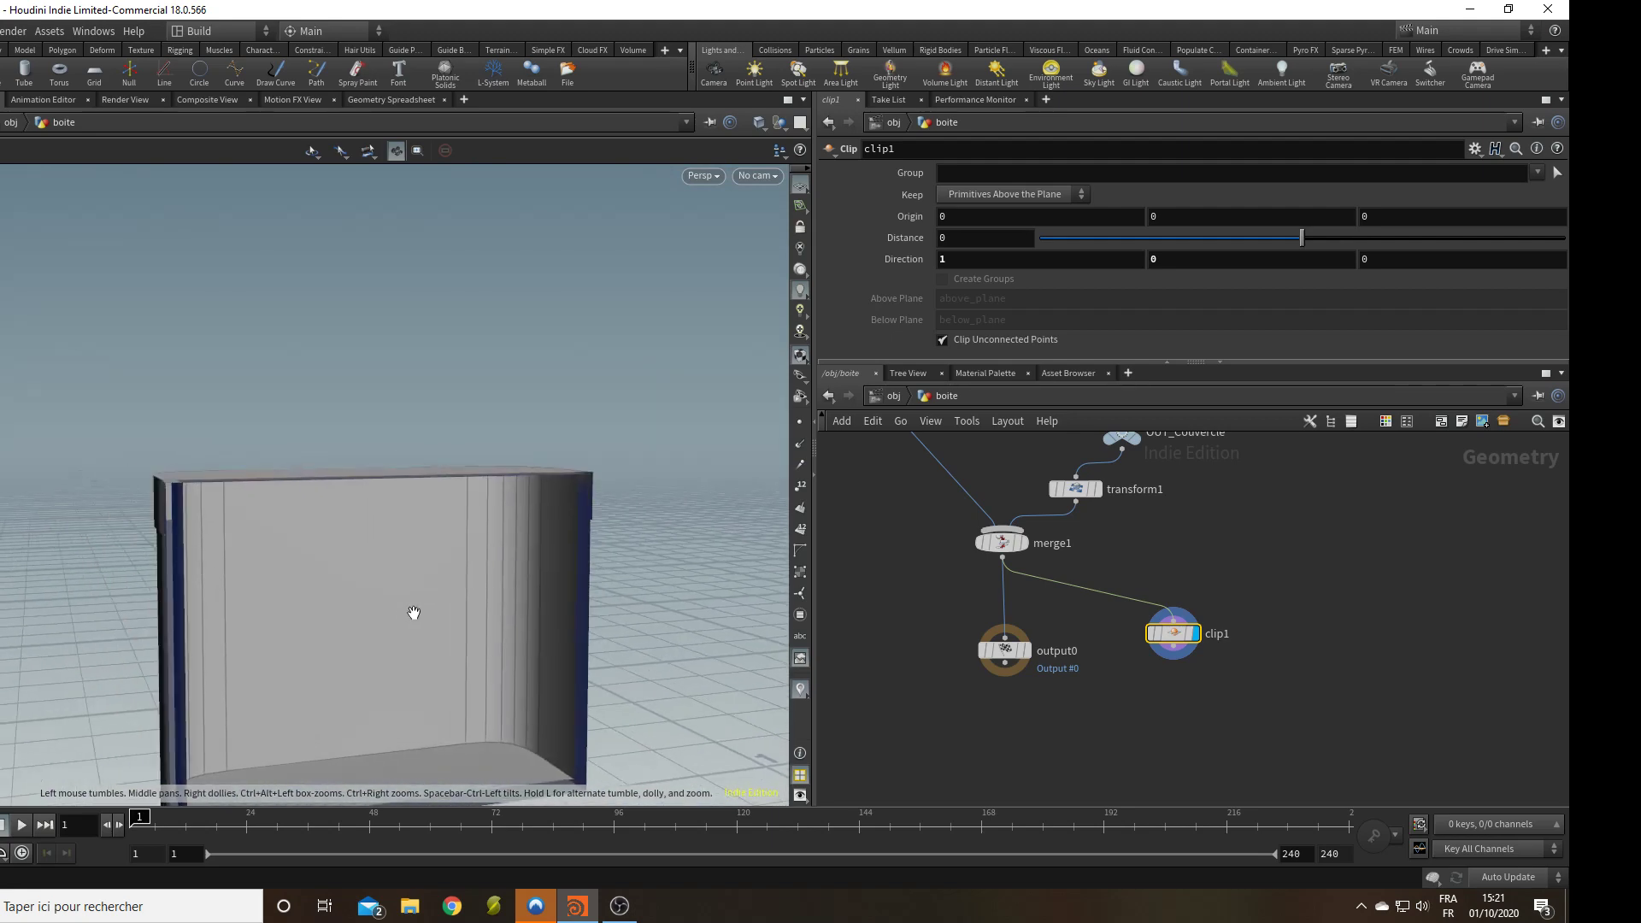
pyautogui.moveTo(1311, 551); pyautogui.dragTo(1334, 752, button='middle')
pyautogui.scroll(-2, 1337, 634)
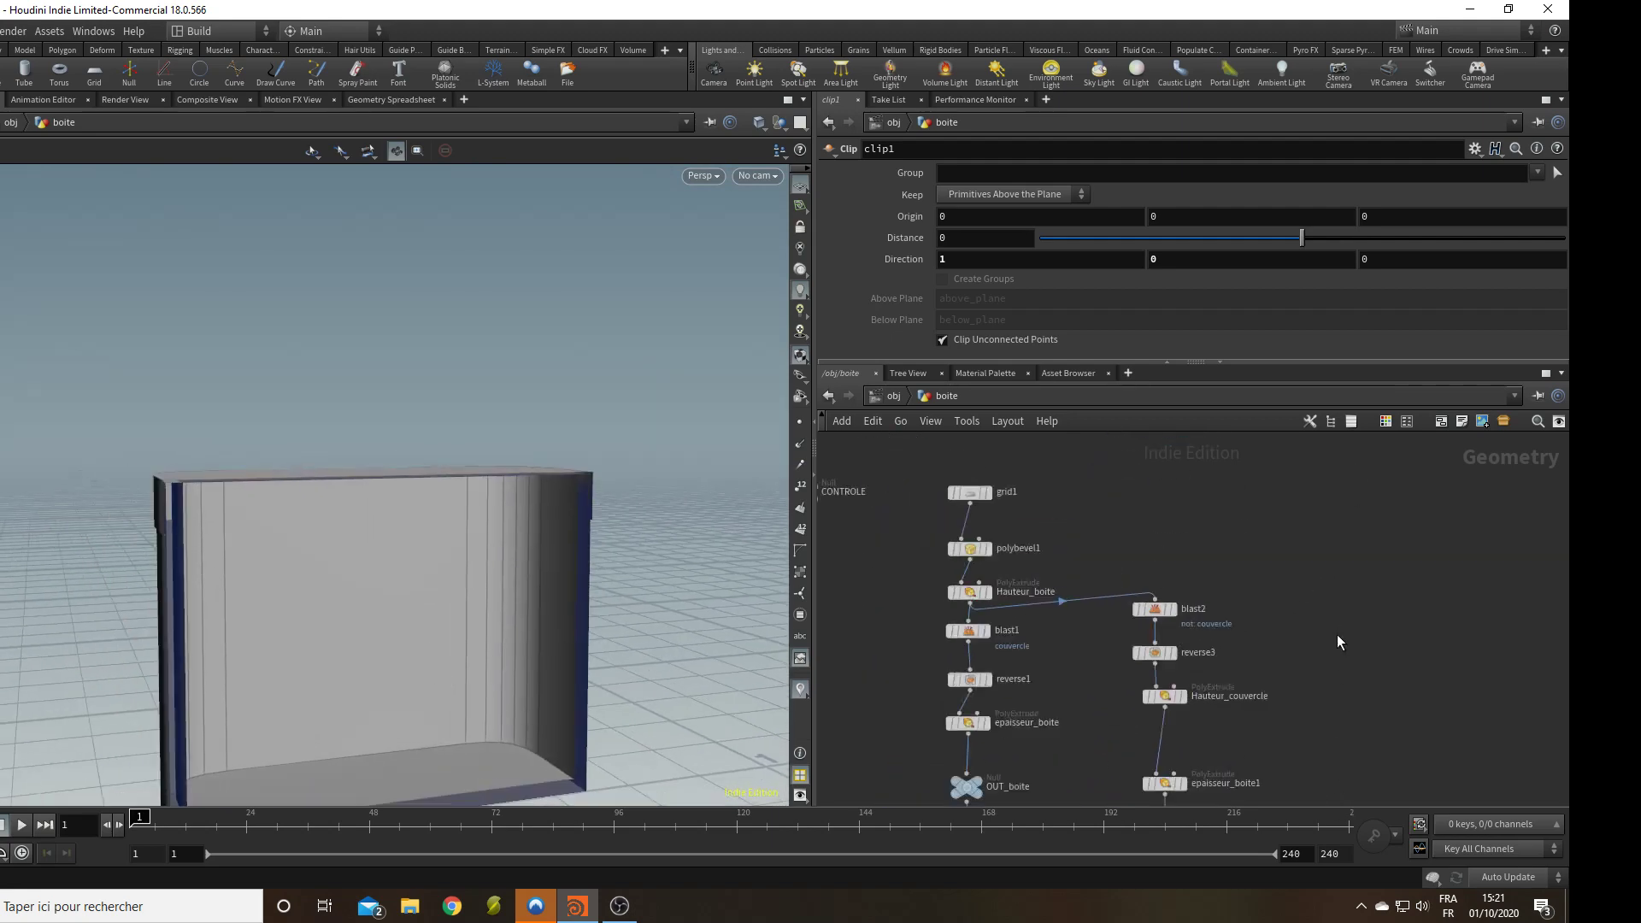
pyautogui.moveTo(1345, 675); pyautogui.dragTo(1349, 628, button='middle')
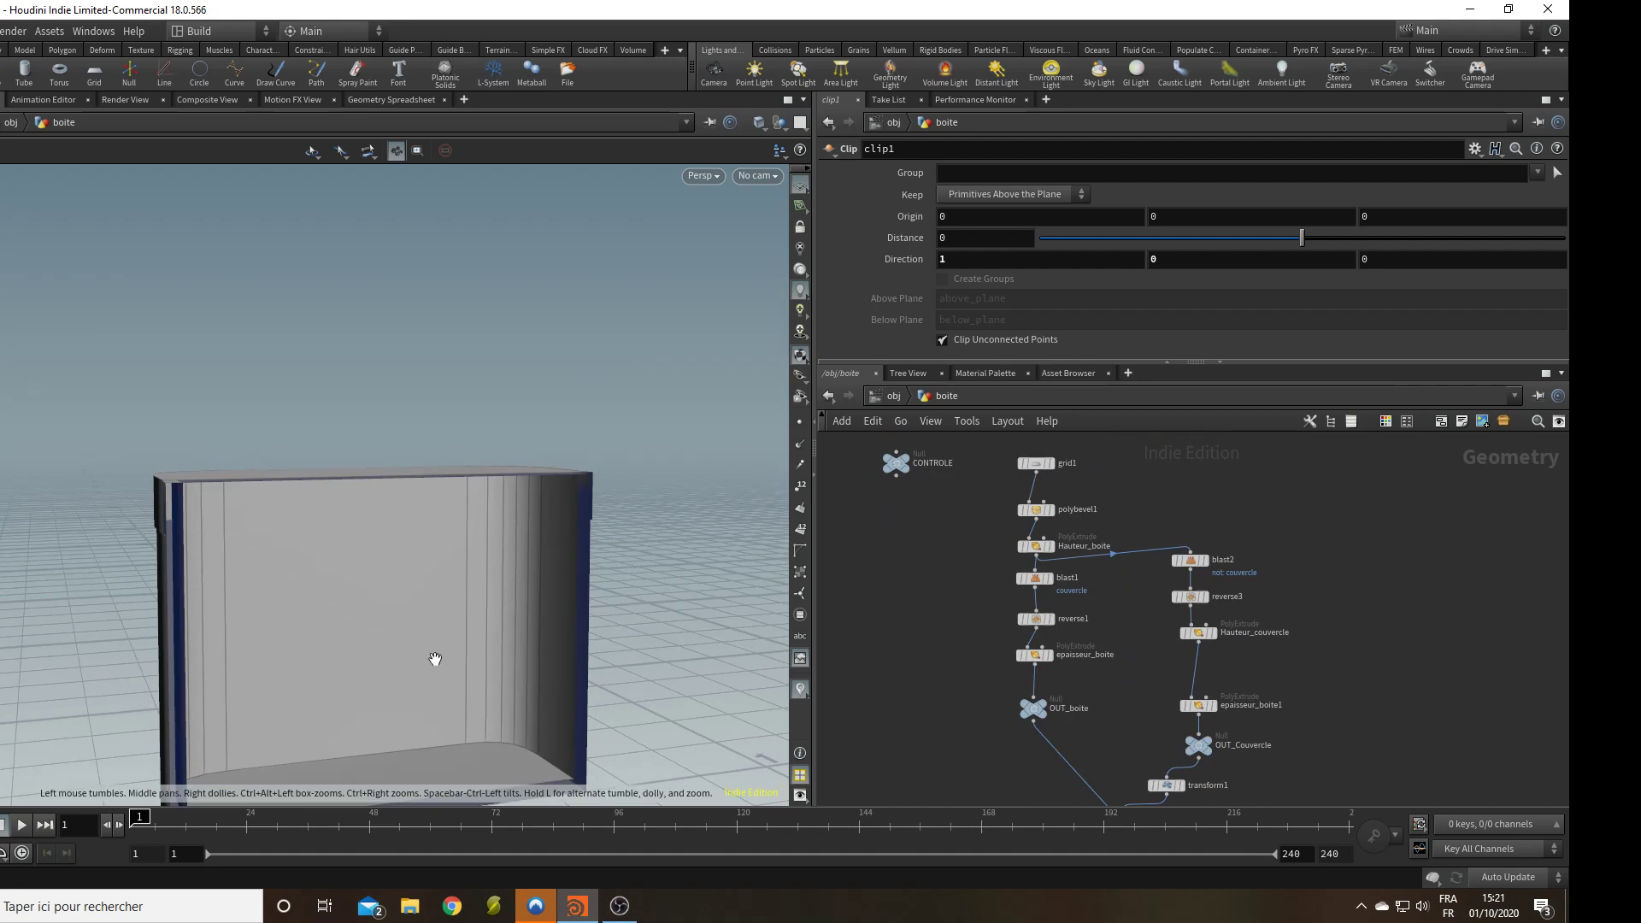
pyautogui.moveTo(432, 659); pyautogui.dragTo(125, 549)
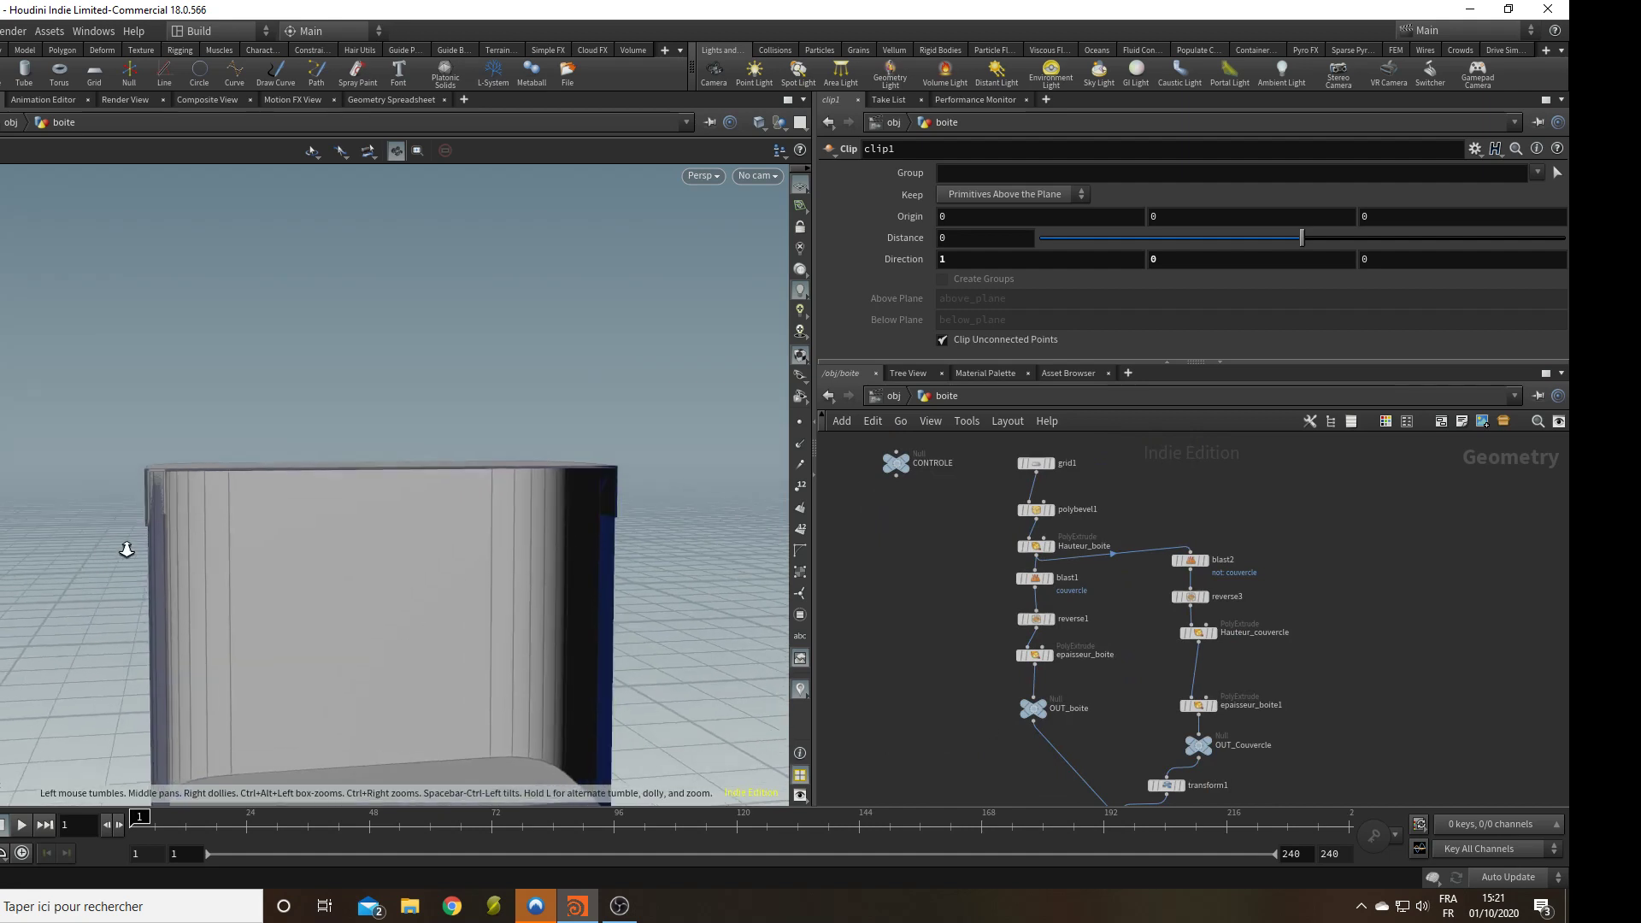
# Rearrange the lid branch nodes in the network, leaving room between blast2 and reverse3.
pyautogui.moveTo(1373, 572); pyautogui.dragTo(1354, 543, button='middle')
pyautogui.moveTo(1180, 677); pyautogui.dragTo(1170, 641)
pyautogui.moveTo(1377, 662); pyautogui.dragTo(1377, 619, button='middle')
pyautogui.moveTo(1116, 515); pyautogui.dragTo(1177, 623)
# Add a PolyExpand2D node and insert it between blast2 and reverse3.
pyautogui.click(1356, 585)
pyautogui.press('Tab')
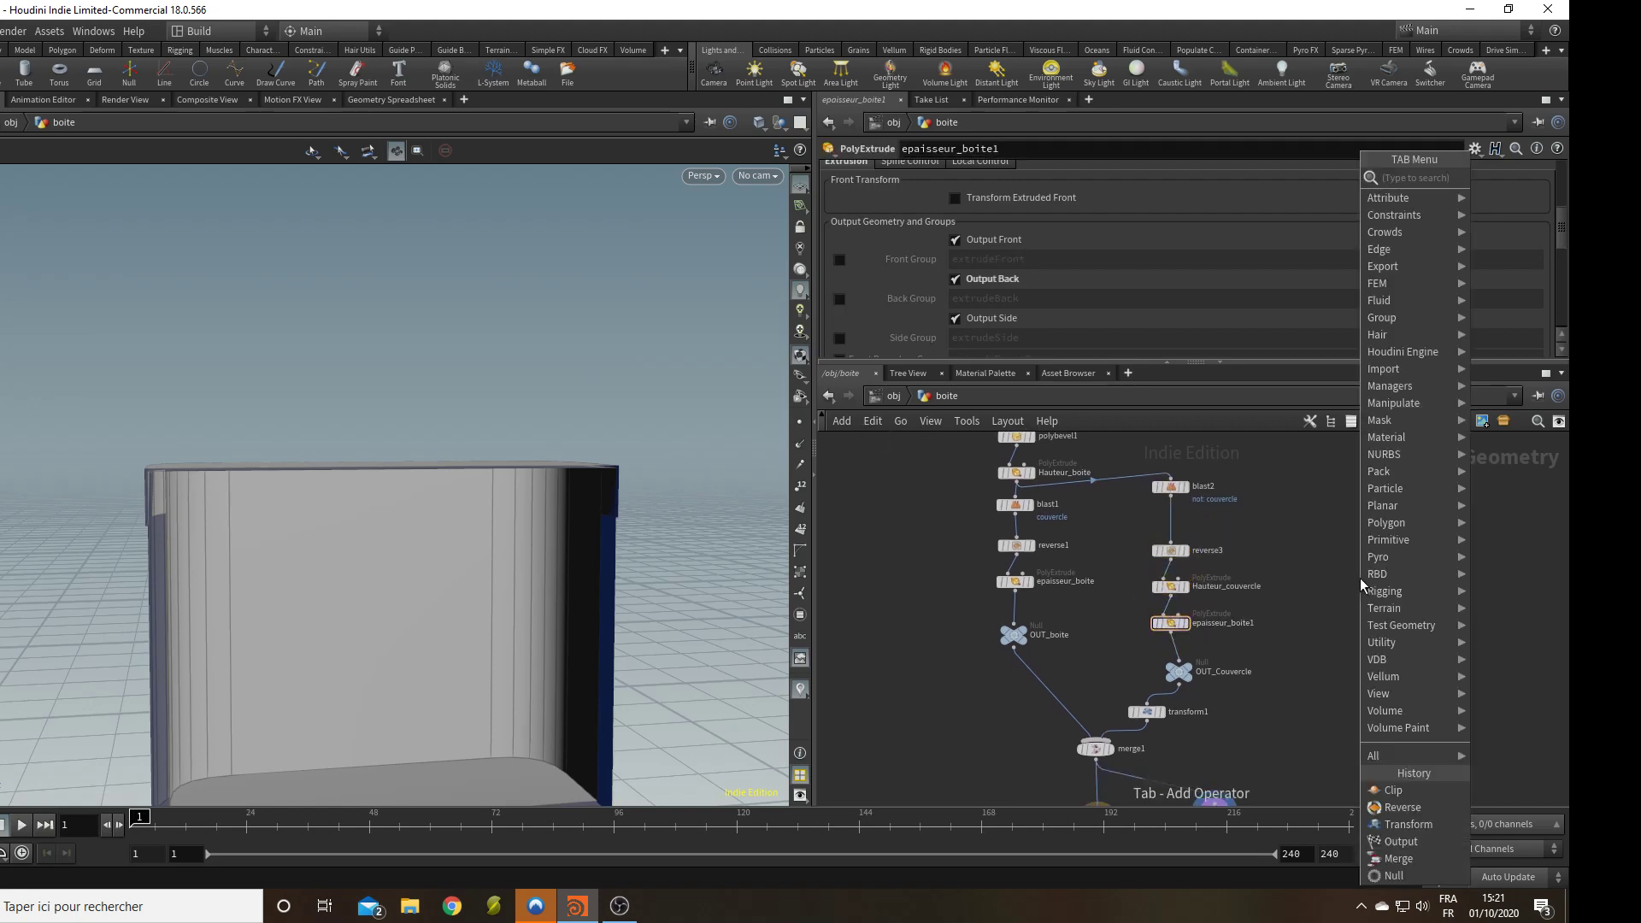
pyautogui.write('polyexp')
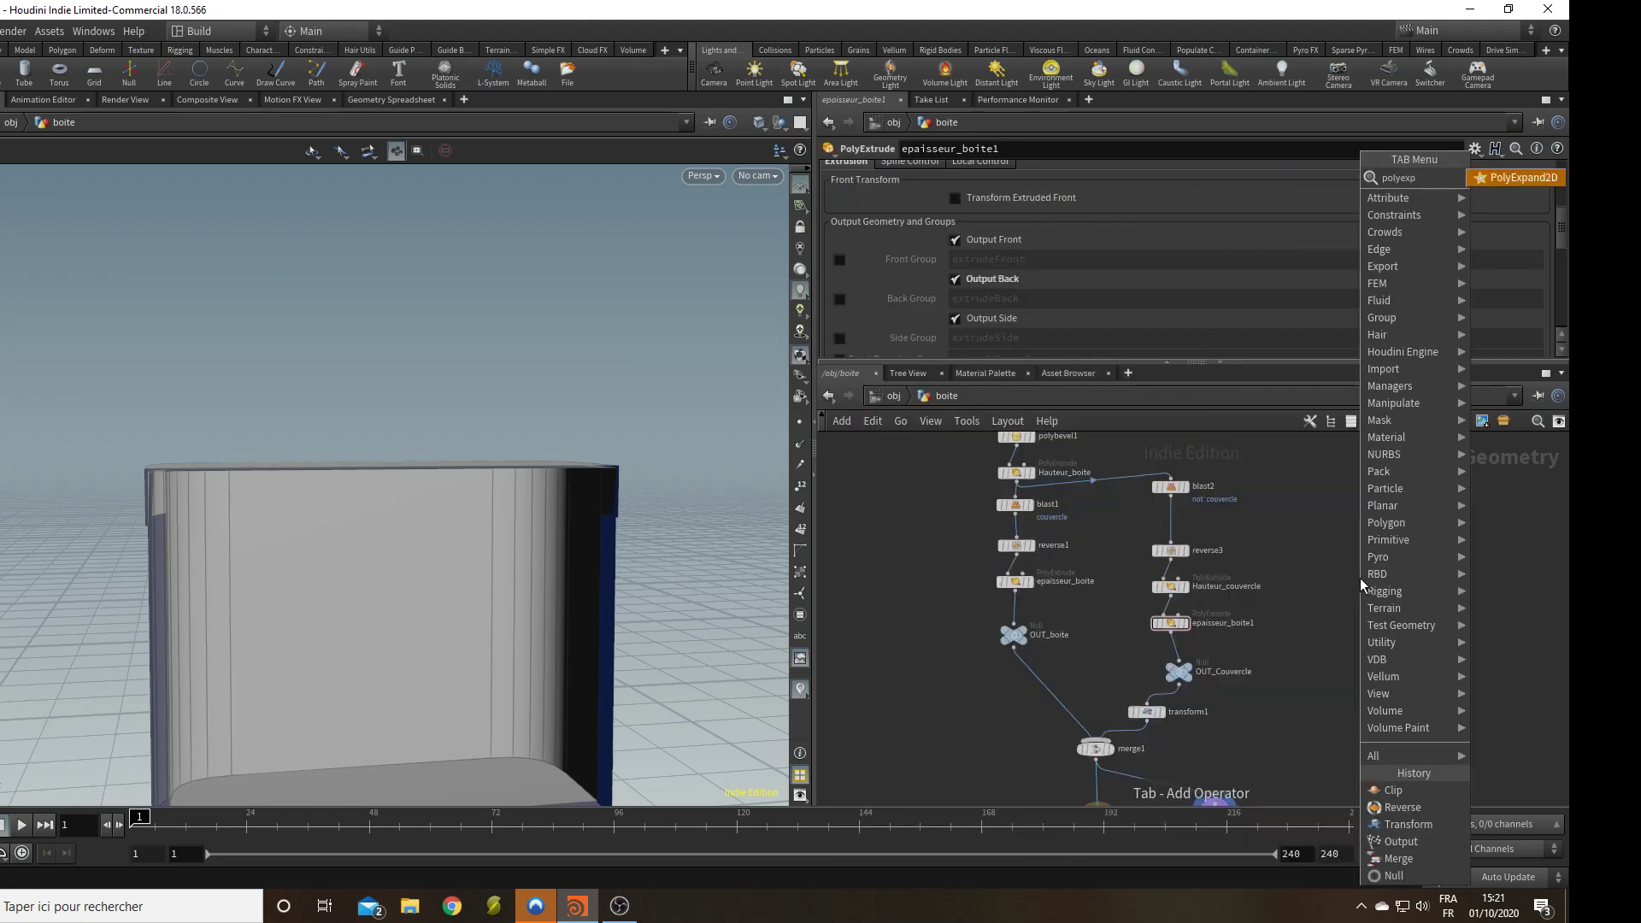
pyautogui.press('Return')
pyautogui.click(1190, 517)
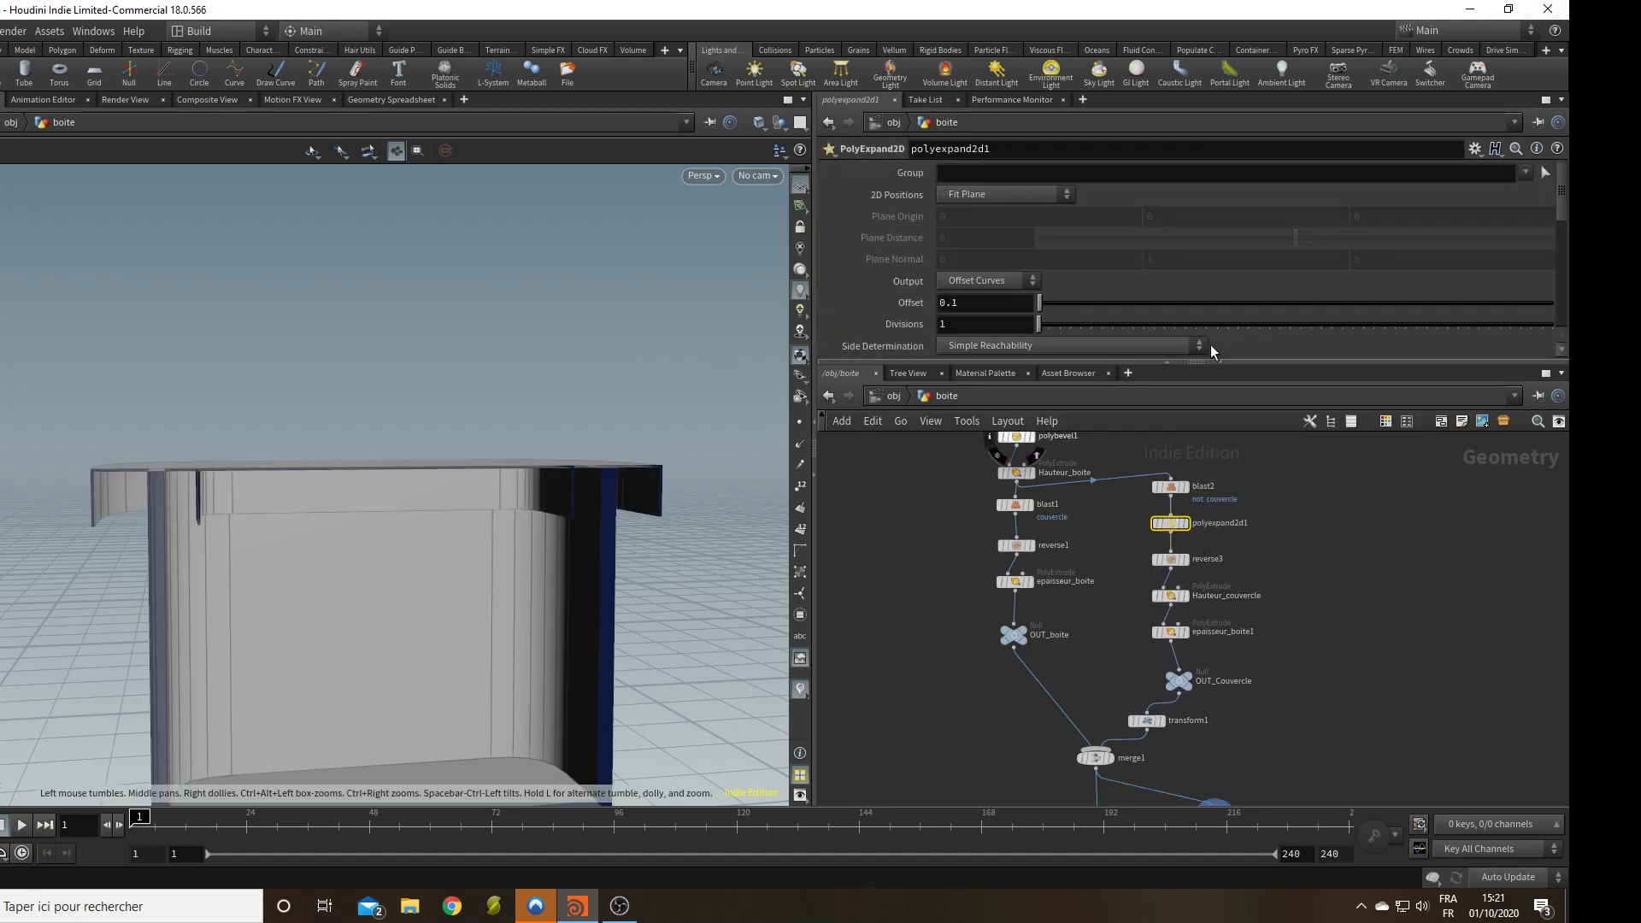
# Display the PolyExpand2D output with blast2 as a template and compare the offset outlines.
pyautogui.scroll(-1, 1211, 345)
pyautogui.click(1188, 524)
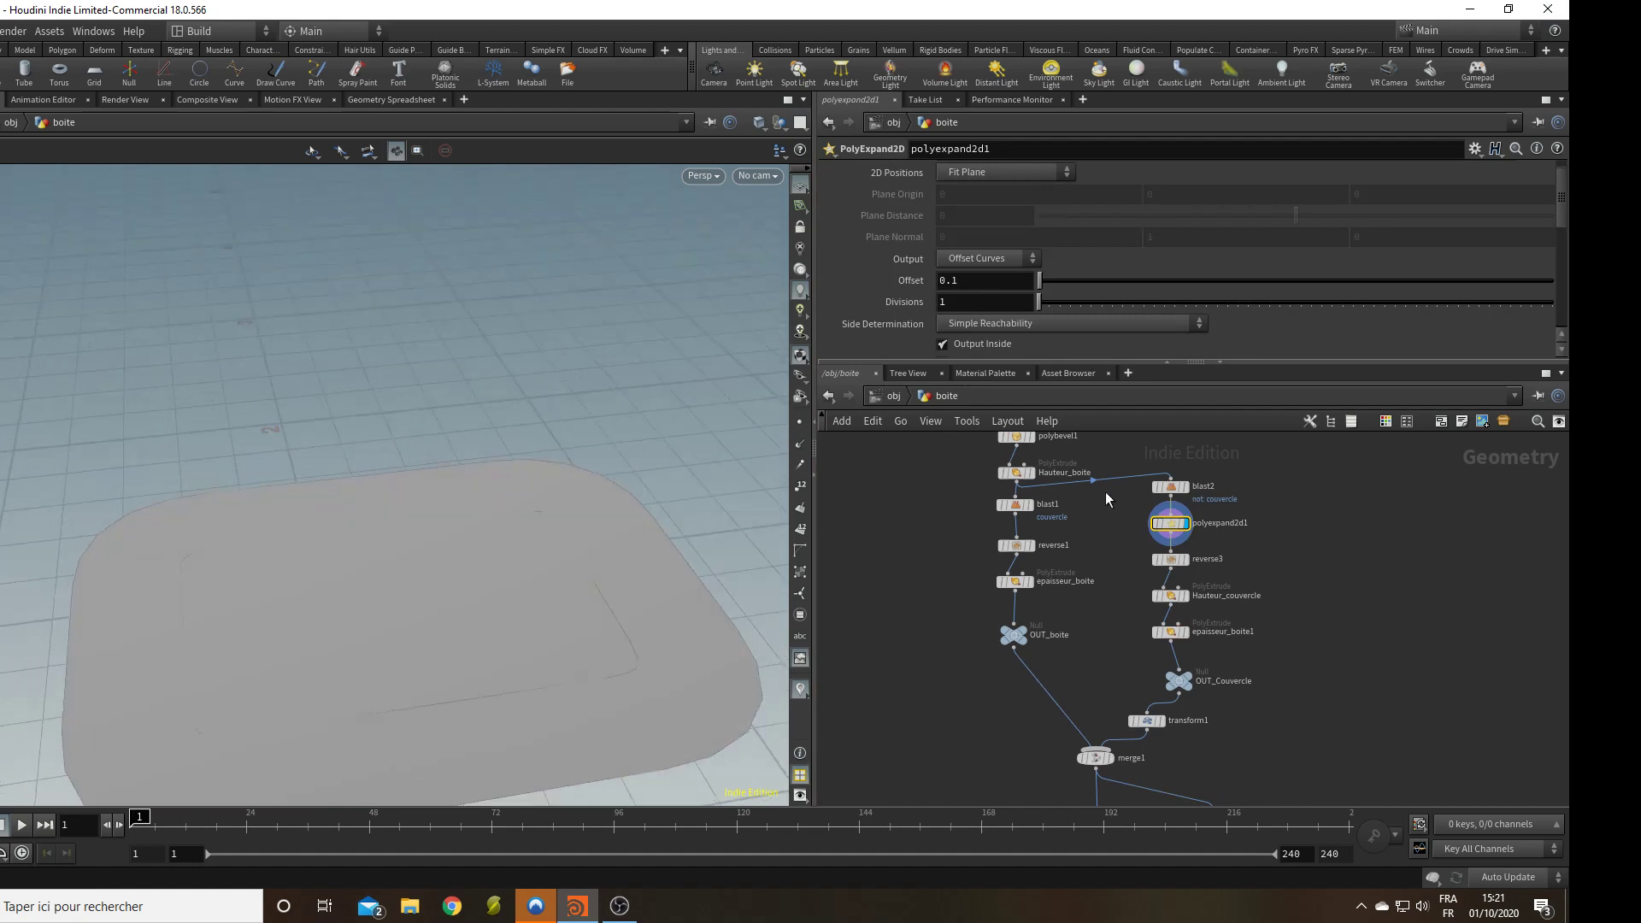
pyautogui.click(1181, 488)
pyautogui.moveTo(676, 624); pyautogui.dragTo(657, 594)
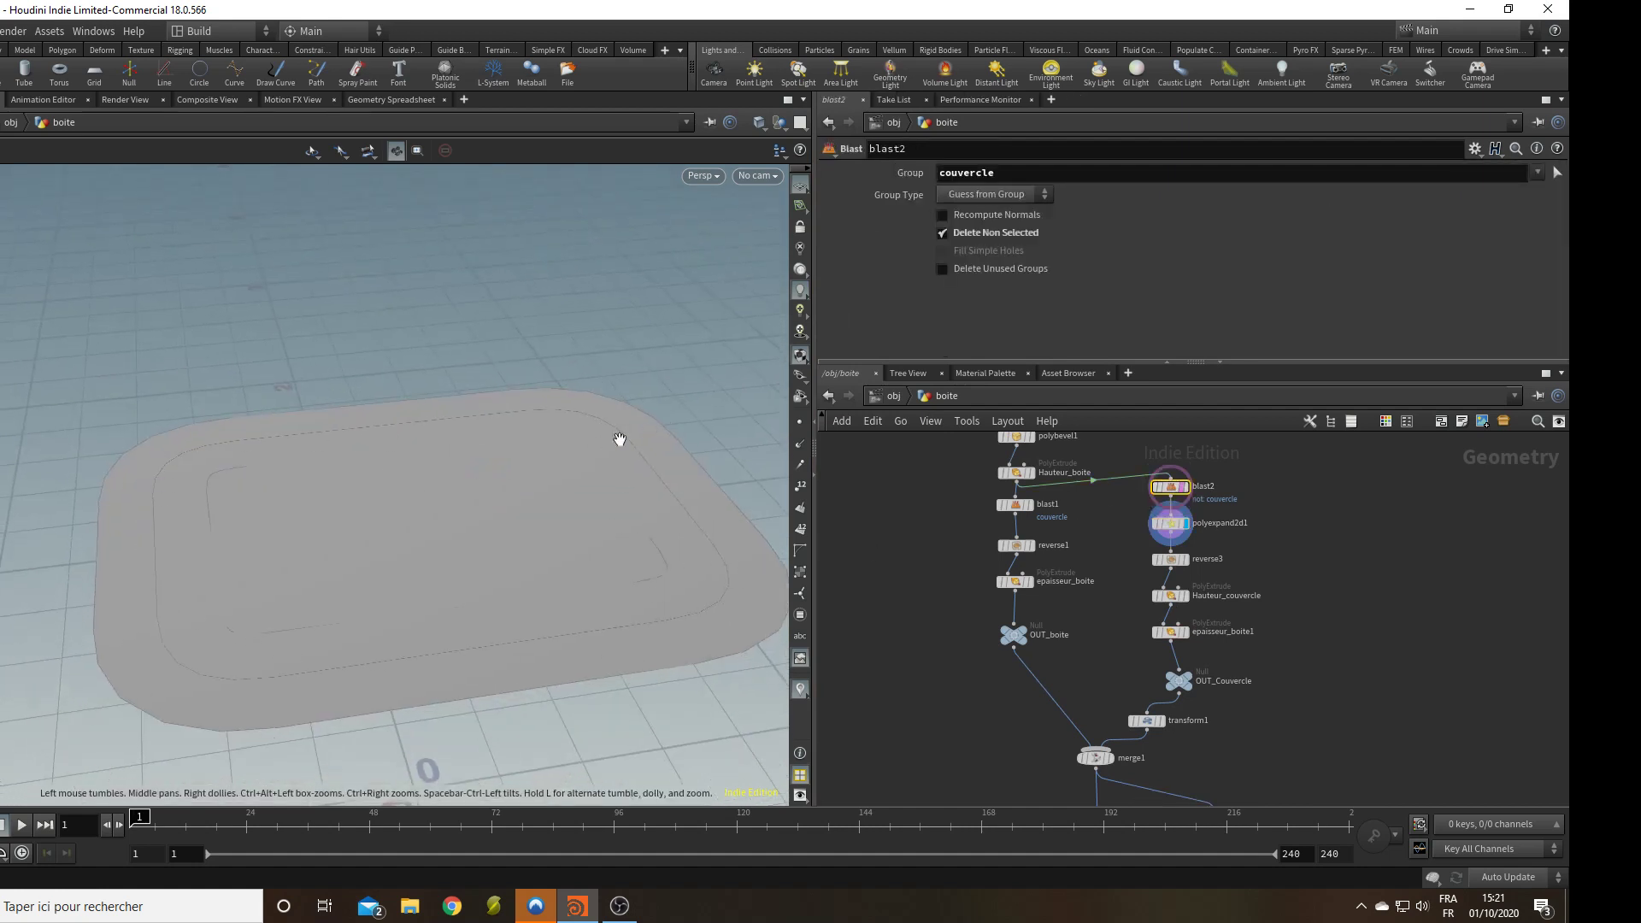
pyautogui.click(1172, 527)
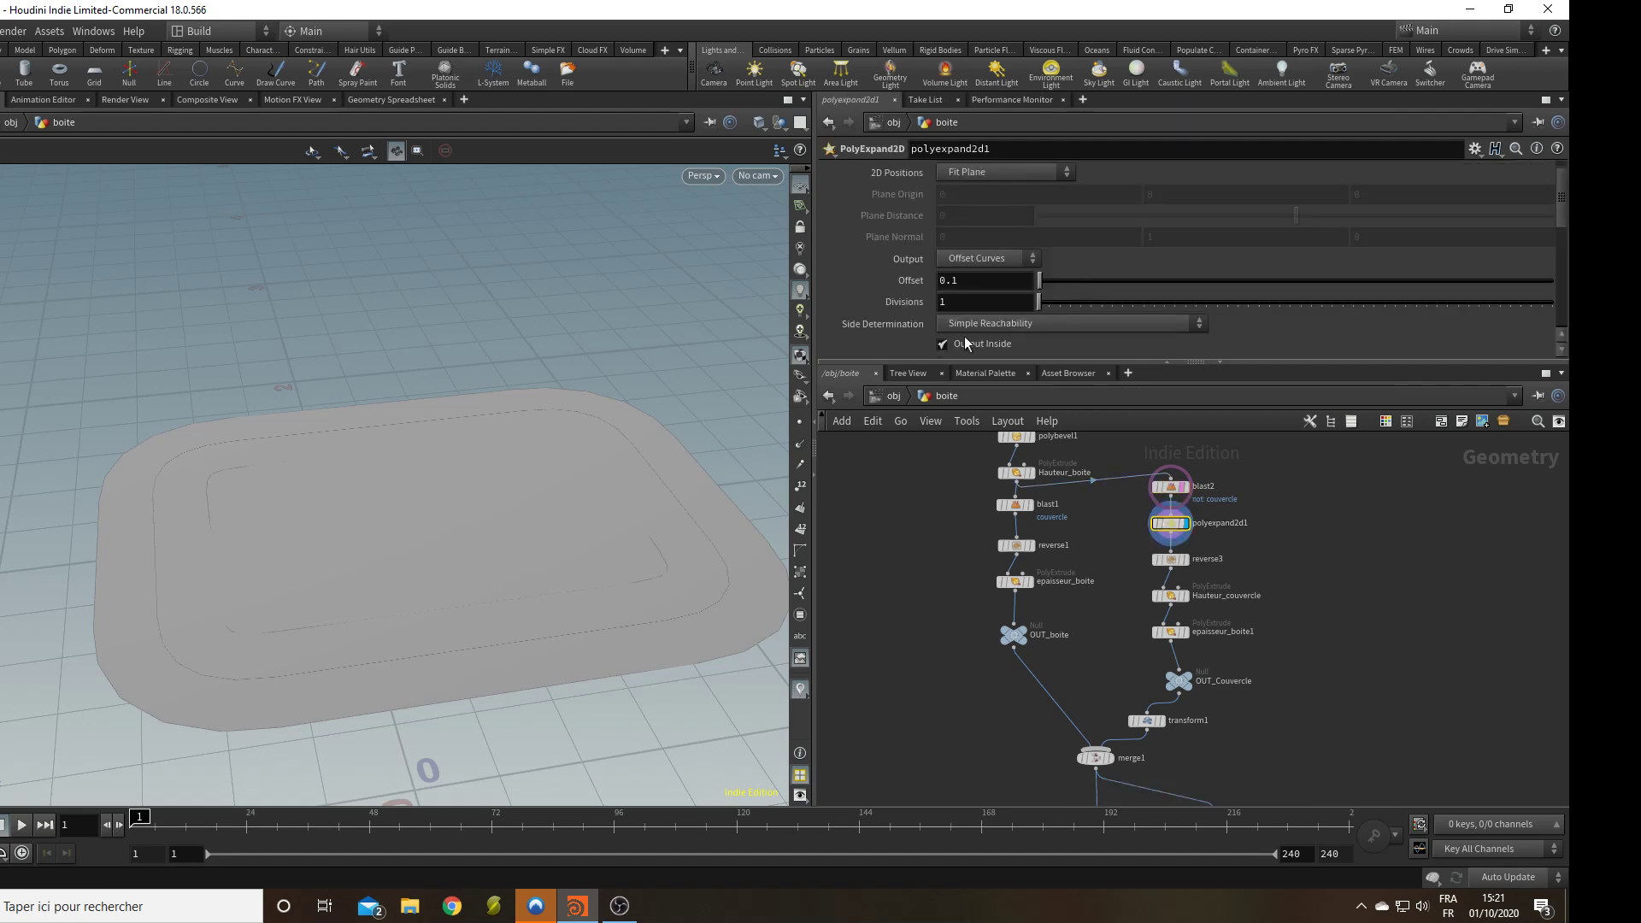
# Disable Output Inside on the PolyExpand2D node and set its offset to 0.005.
pyautogui.scroll(-5, 1012, 295)
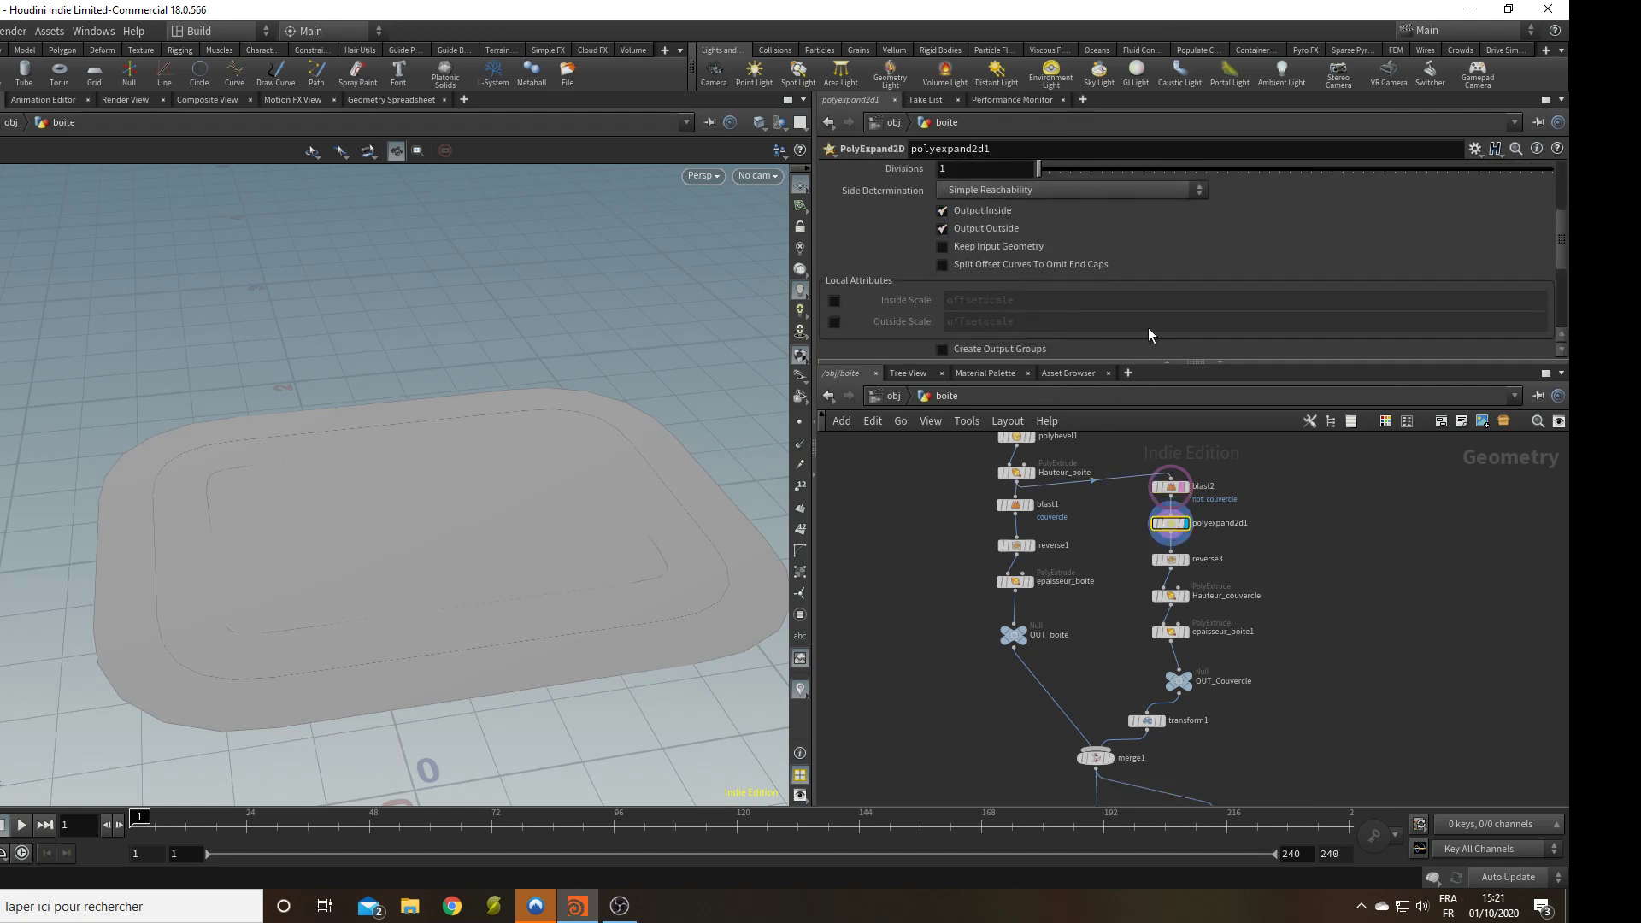
pyautogui.click(947, 210)
pyautogui.scroll(5, 1143, 263)
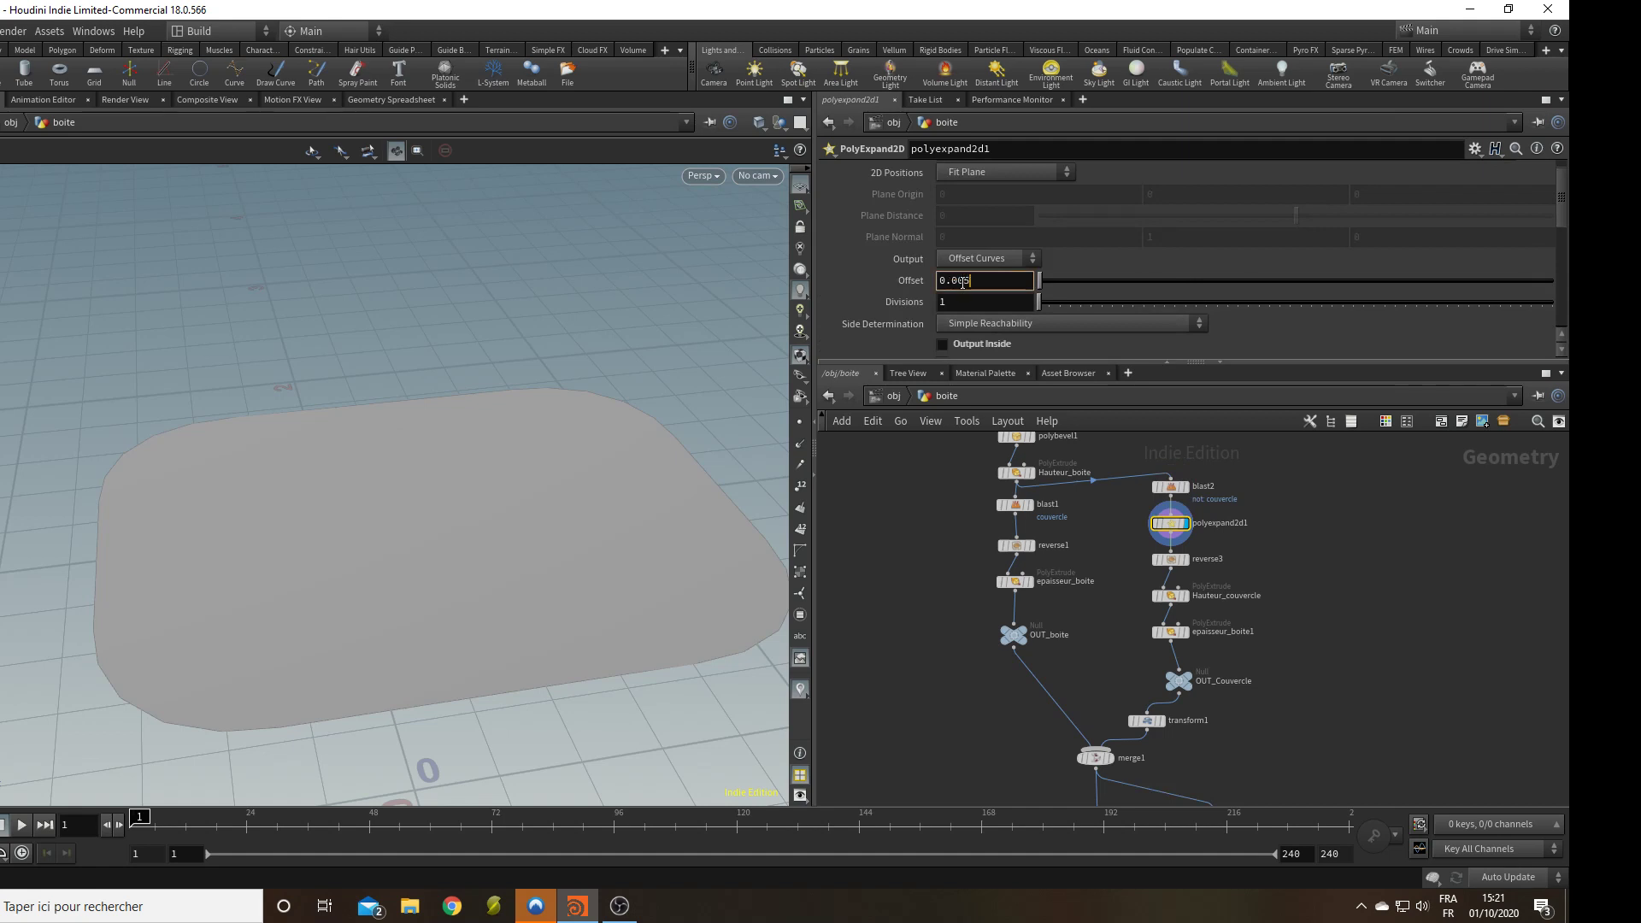
pyautogui.press('Return')
# Rename the PolyExpand2D node as Marge.
pyautogui.doubleClick(1236, 520)
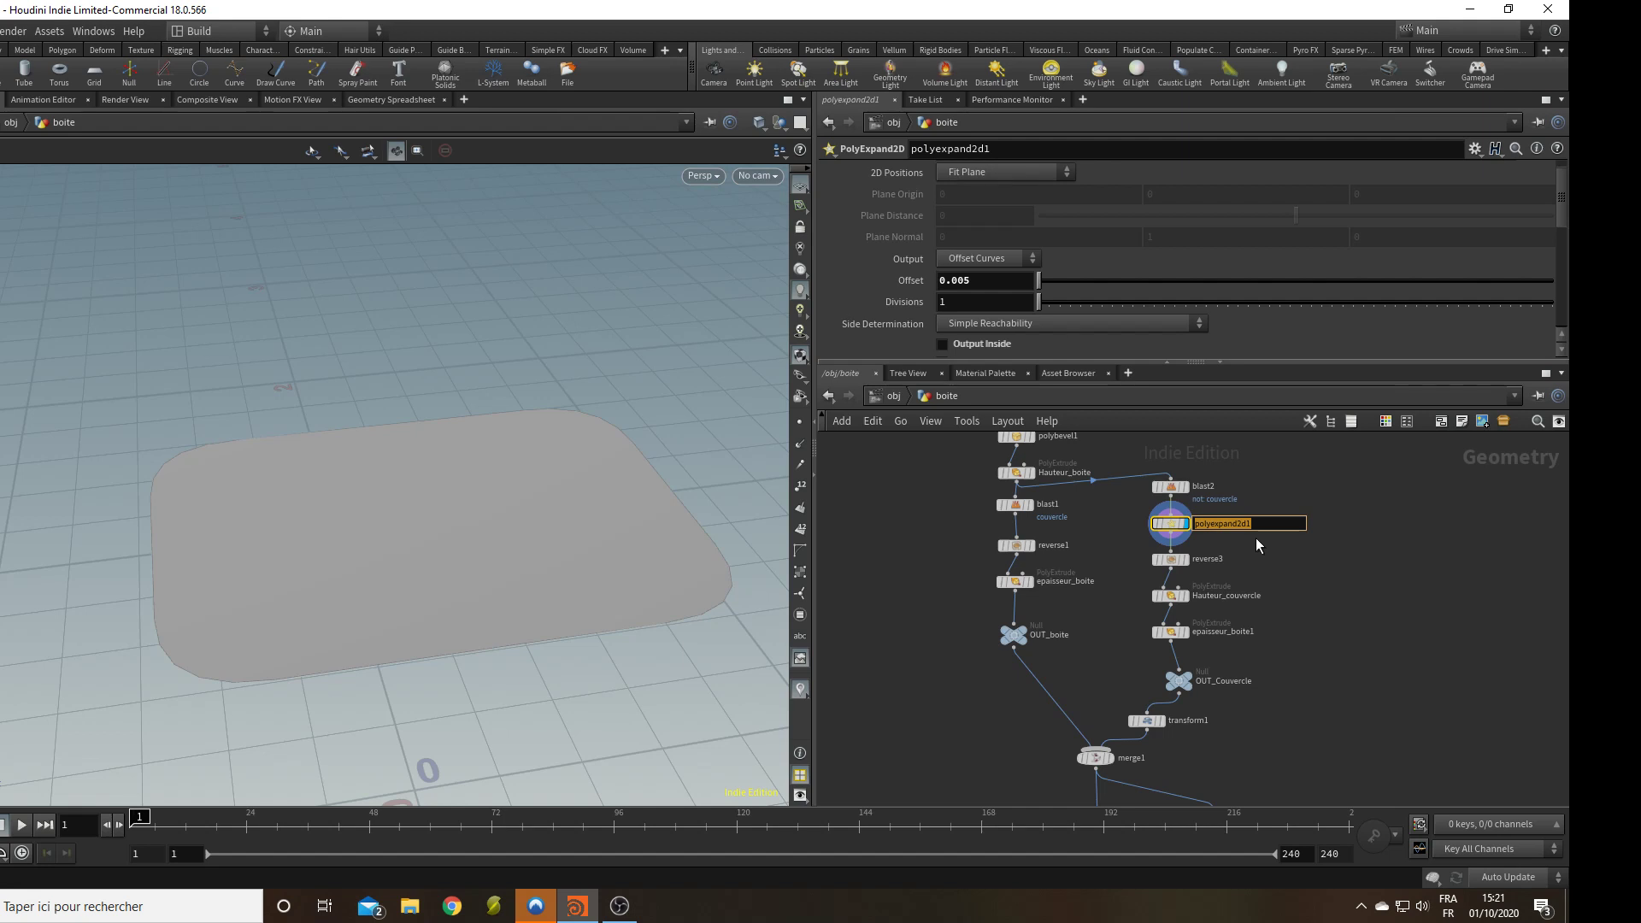
pyautogui.write('Marge')
pyautogui.press('Return')
# Display clip1 to check the gap between lid and box, and set Marge's offset to 0.0025.
pyautogui.moveTo(1273, 702)
pyautogui.mouseDown(button='middle')
pyautogui.moveTo(1261, 649)
pyautogui.moveTo(1268, 700)
pyautogui.mouseUp(button='middle')
pyautogui.click(1219, 742)
pyautogui.moveTo(642, 592); pyautogui.dragTo(168, 419)
pyautogui.moveTo(160, 420); pyautogui.dragTo(360, 428)
pyautogui.click(966, 280)
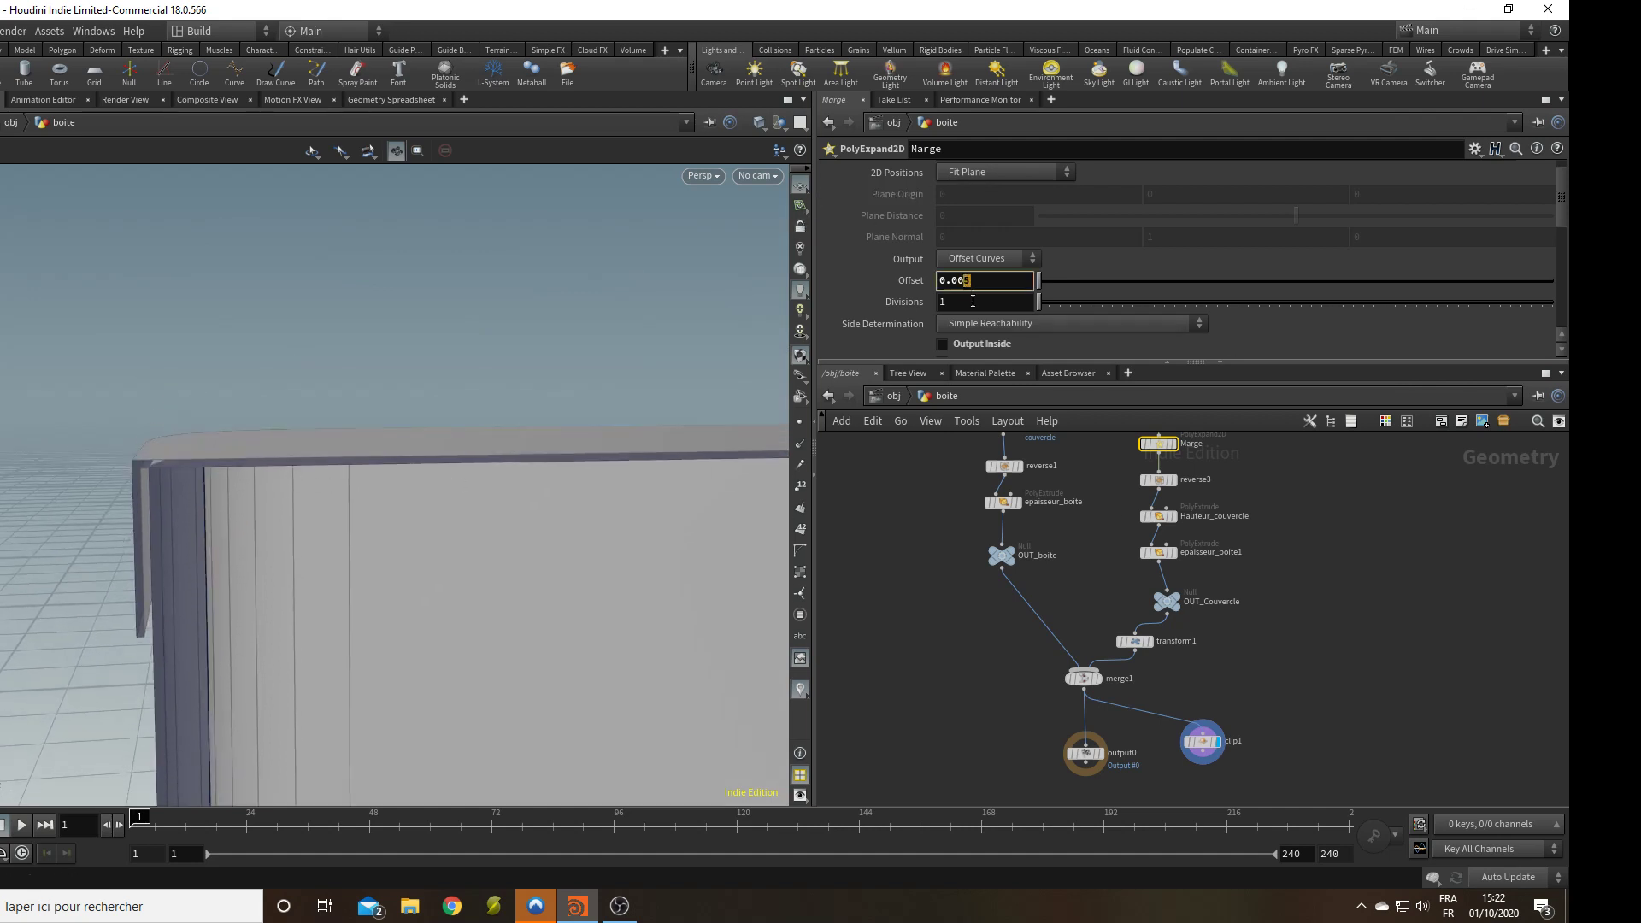
pyautogui.press('Return')
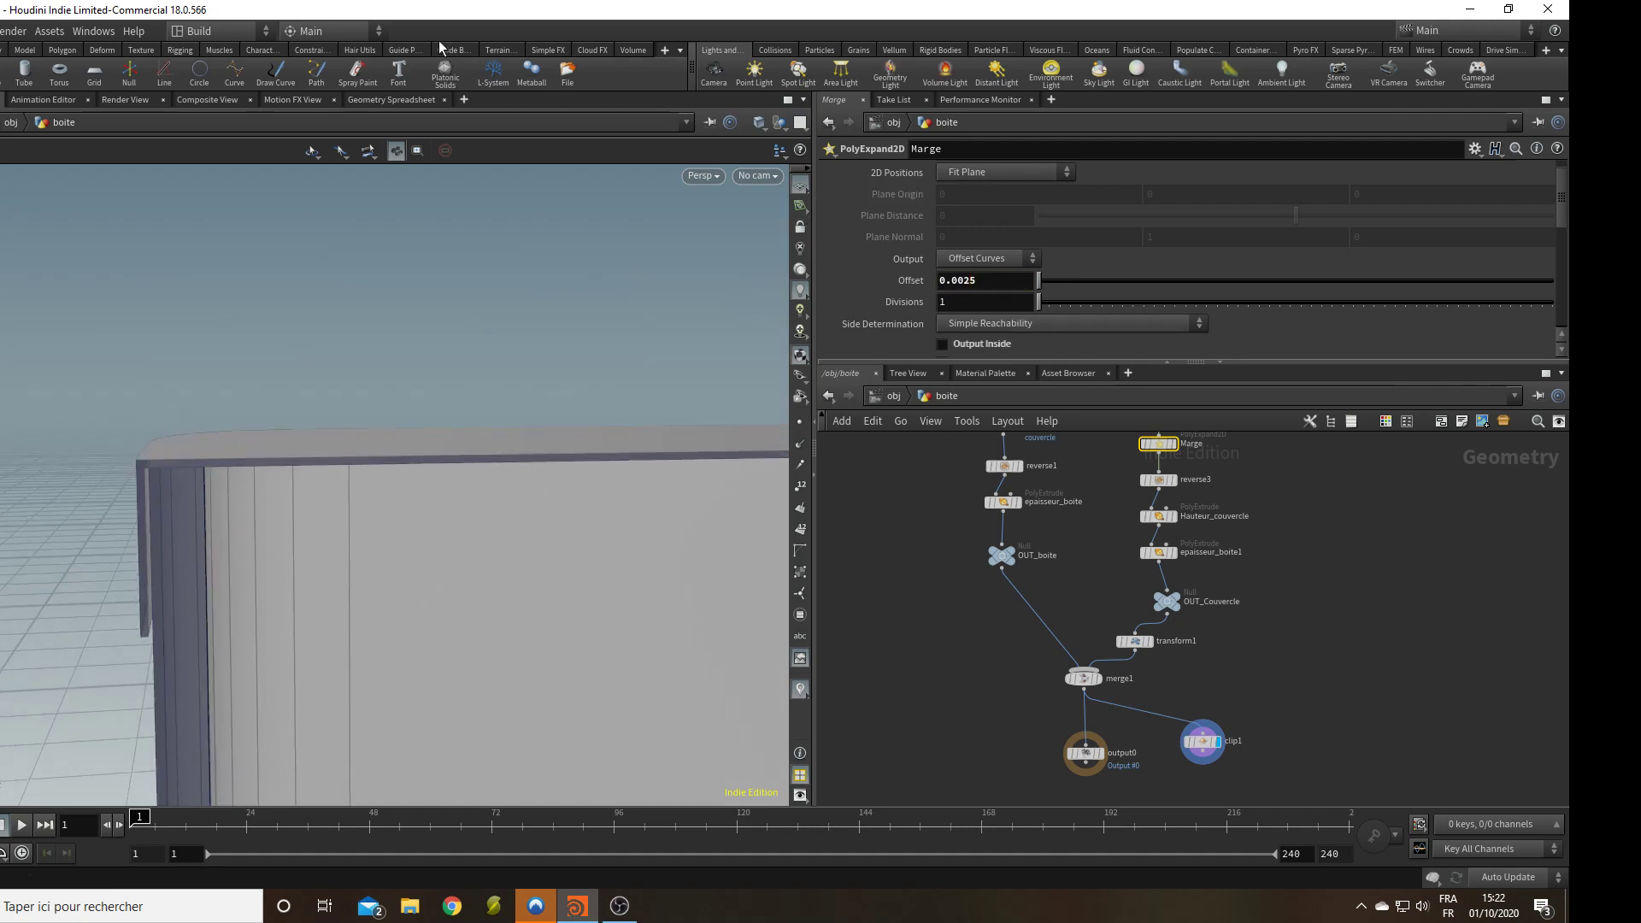
# Display output0 instead of clip1 and inspect the complete box with its lid from several angles.
pyautogui.moveTo(510, 444); pyautogui.dragTo(311, 502, button='right')
pyautogui.moveTo(311, 502); pyautogui.dragTo(470, 492)
pyautogui.moveTo(470, 491); pyautogui.dragTo(367, 443, button='middle')
pyautogui.moveTo(1257, 706); pyautogui.dragTo(1238, 647, button='middle')
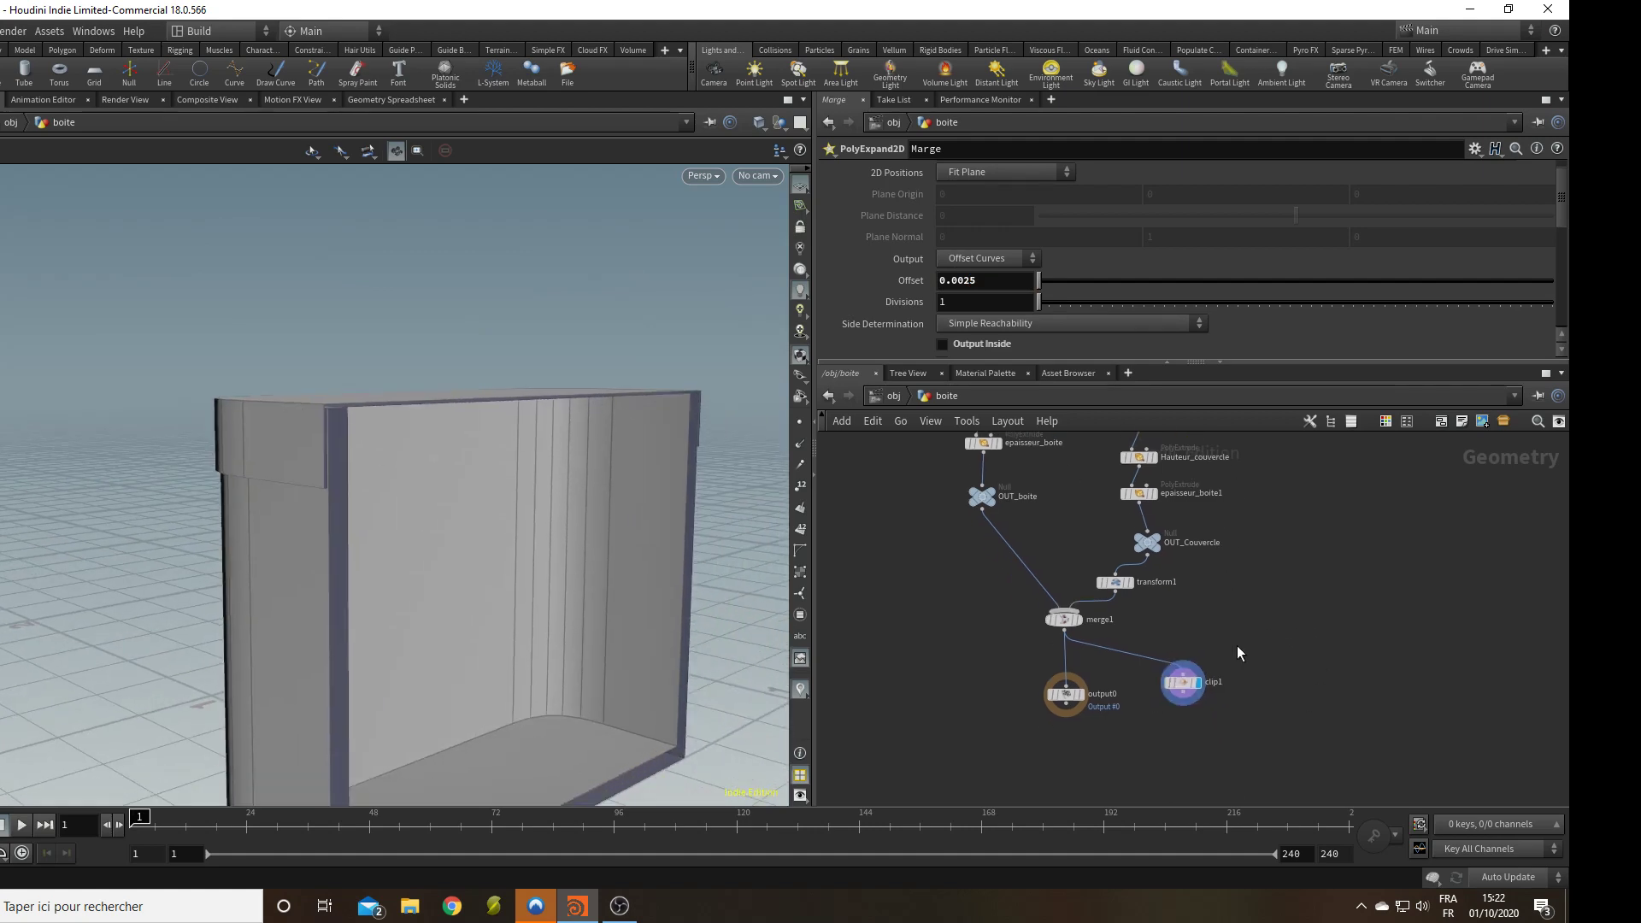
pyautogui.click(1080, 694)
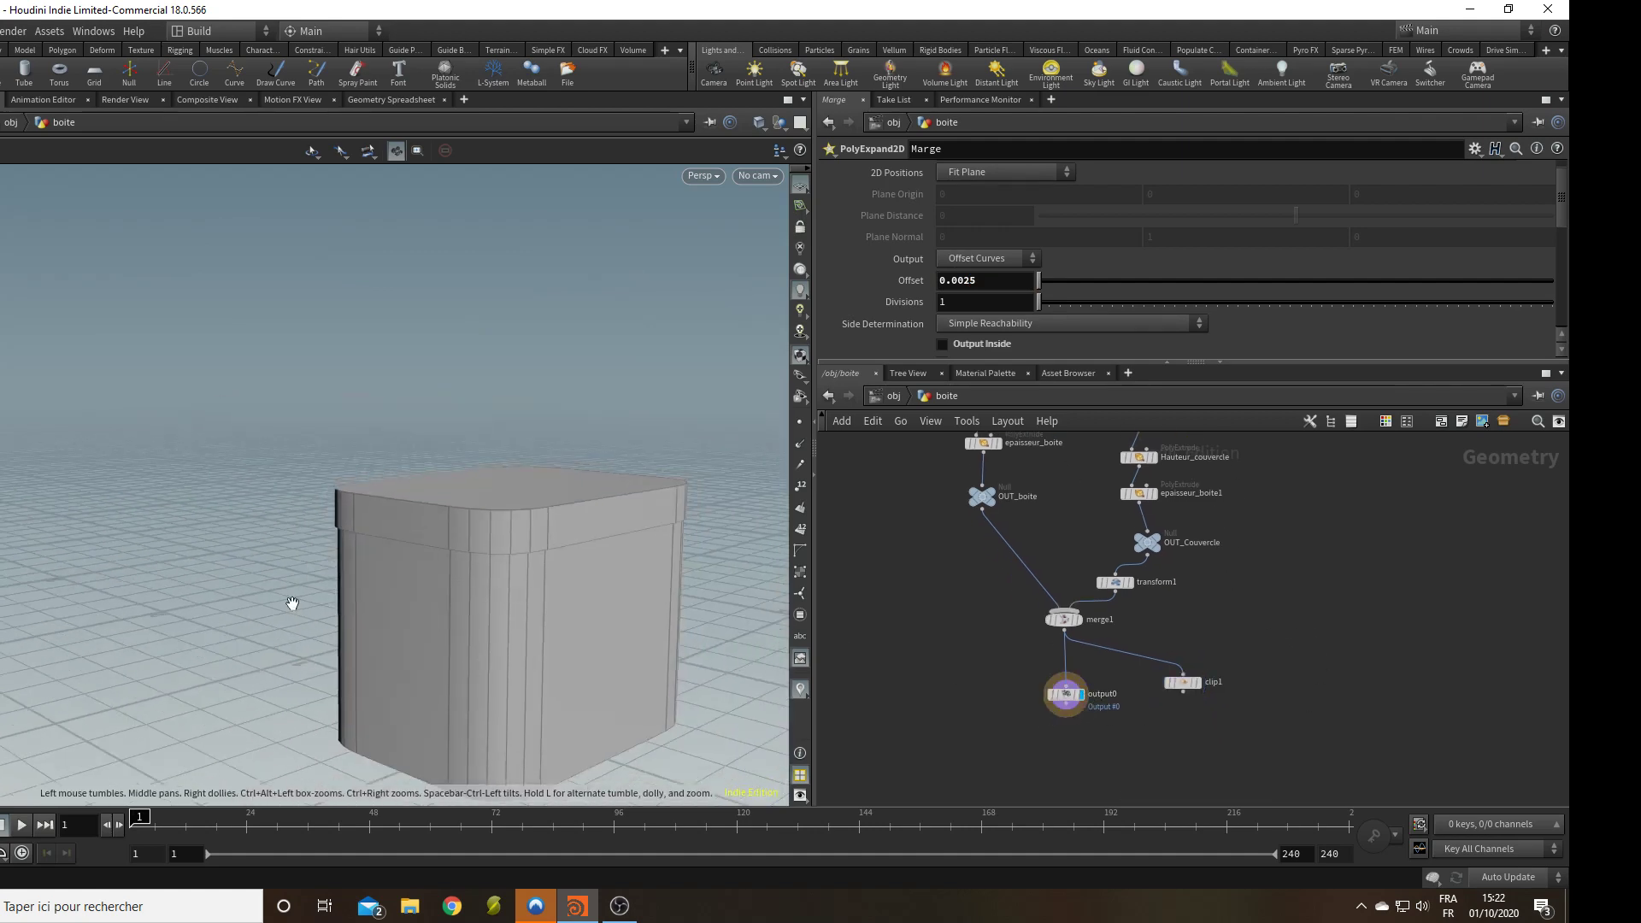
pyautogui.moveTo(292, 604); pyautogui.dragTo(399, 572)
pyautogui.moveTo(685, 568); pyautogui.dragTo(461, 492)
pyautogui.moveTo(557, 571); pyautogui.dragTo(454, 546)
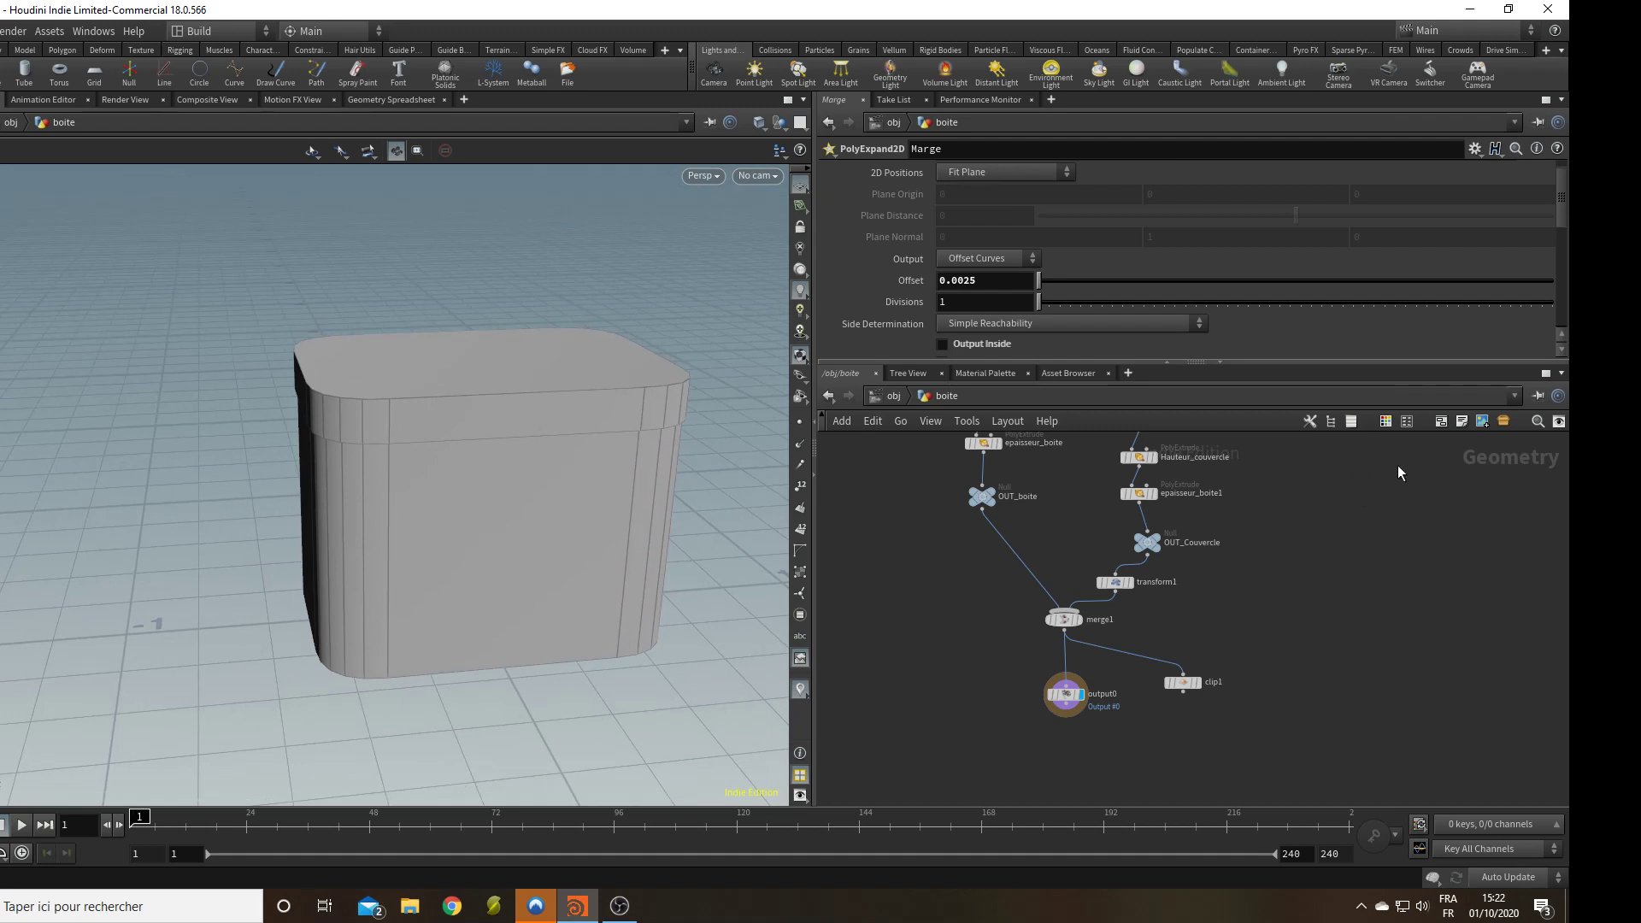
# Select the CONTROLE node and show its Couvercle parameters.
pyautogui.scroll(-3, 983, 671)
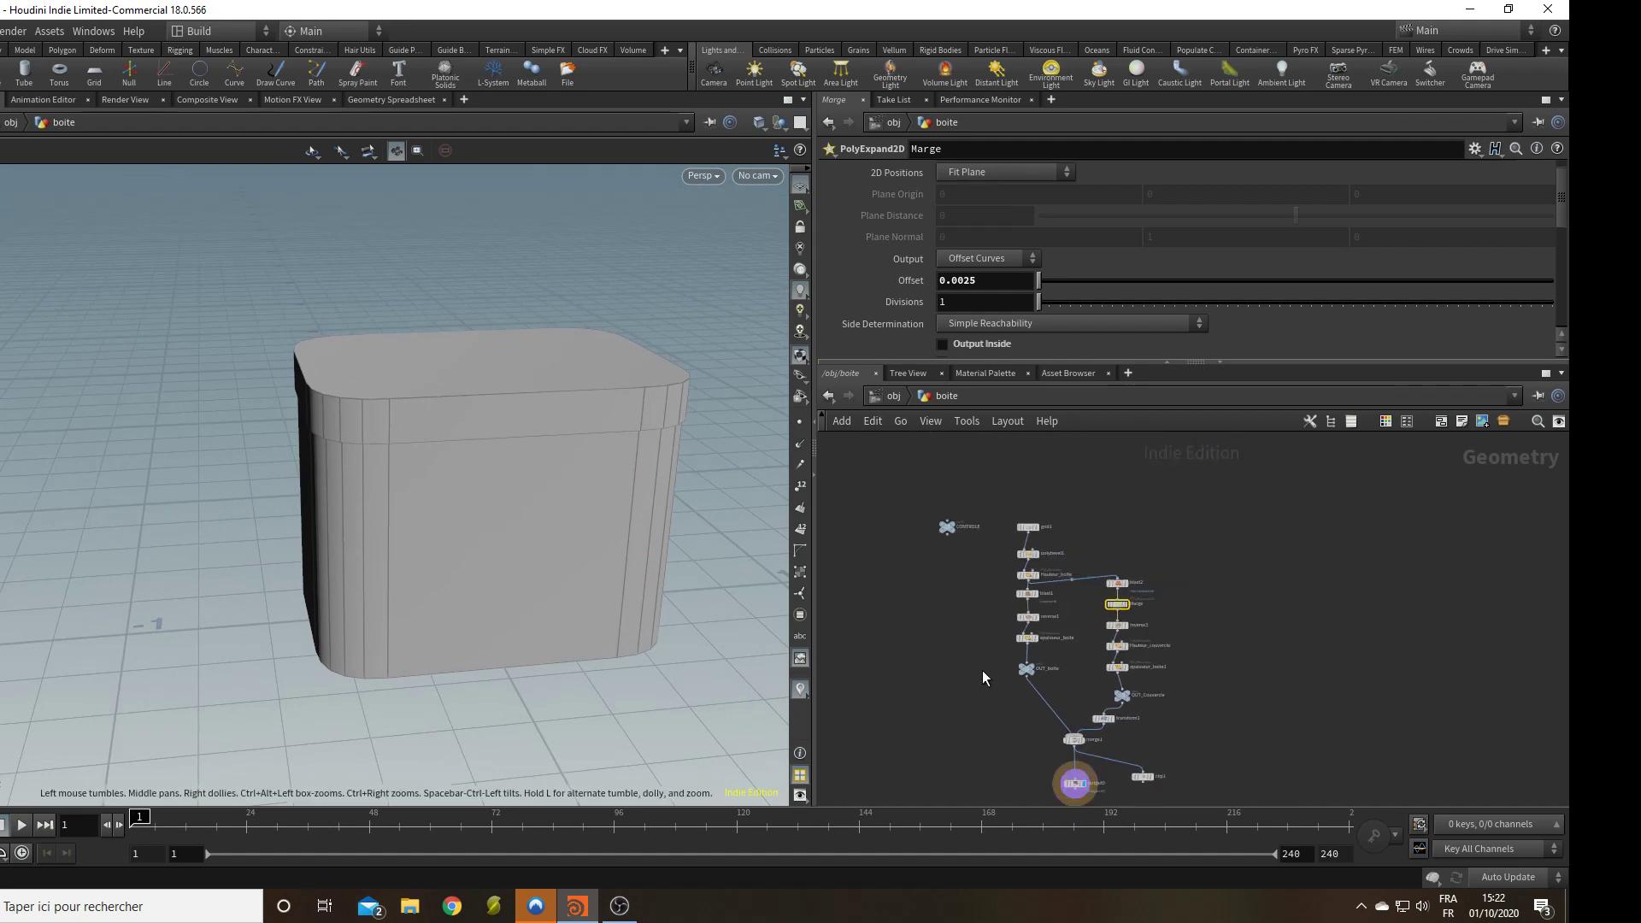
pyautogui.scroll(5, 953, 530)
pyautogui.click(946, 449)
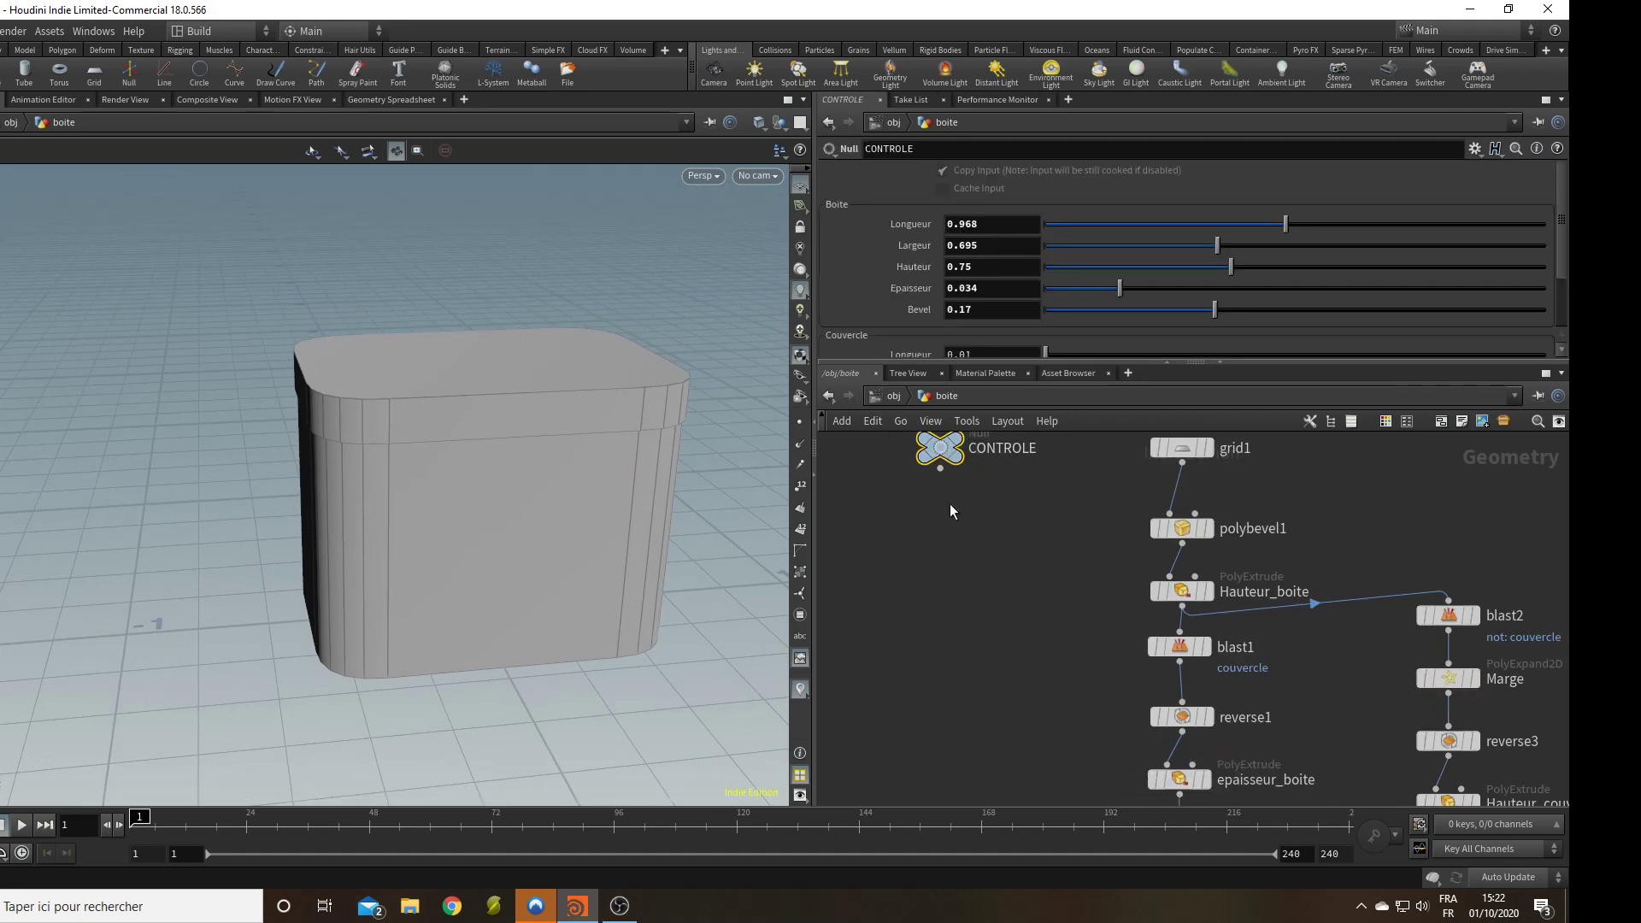
pyautogui.scroll(-4, 1231, 274)
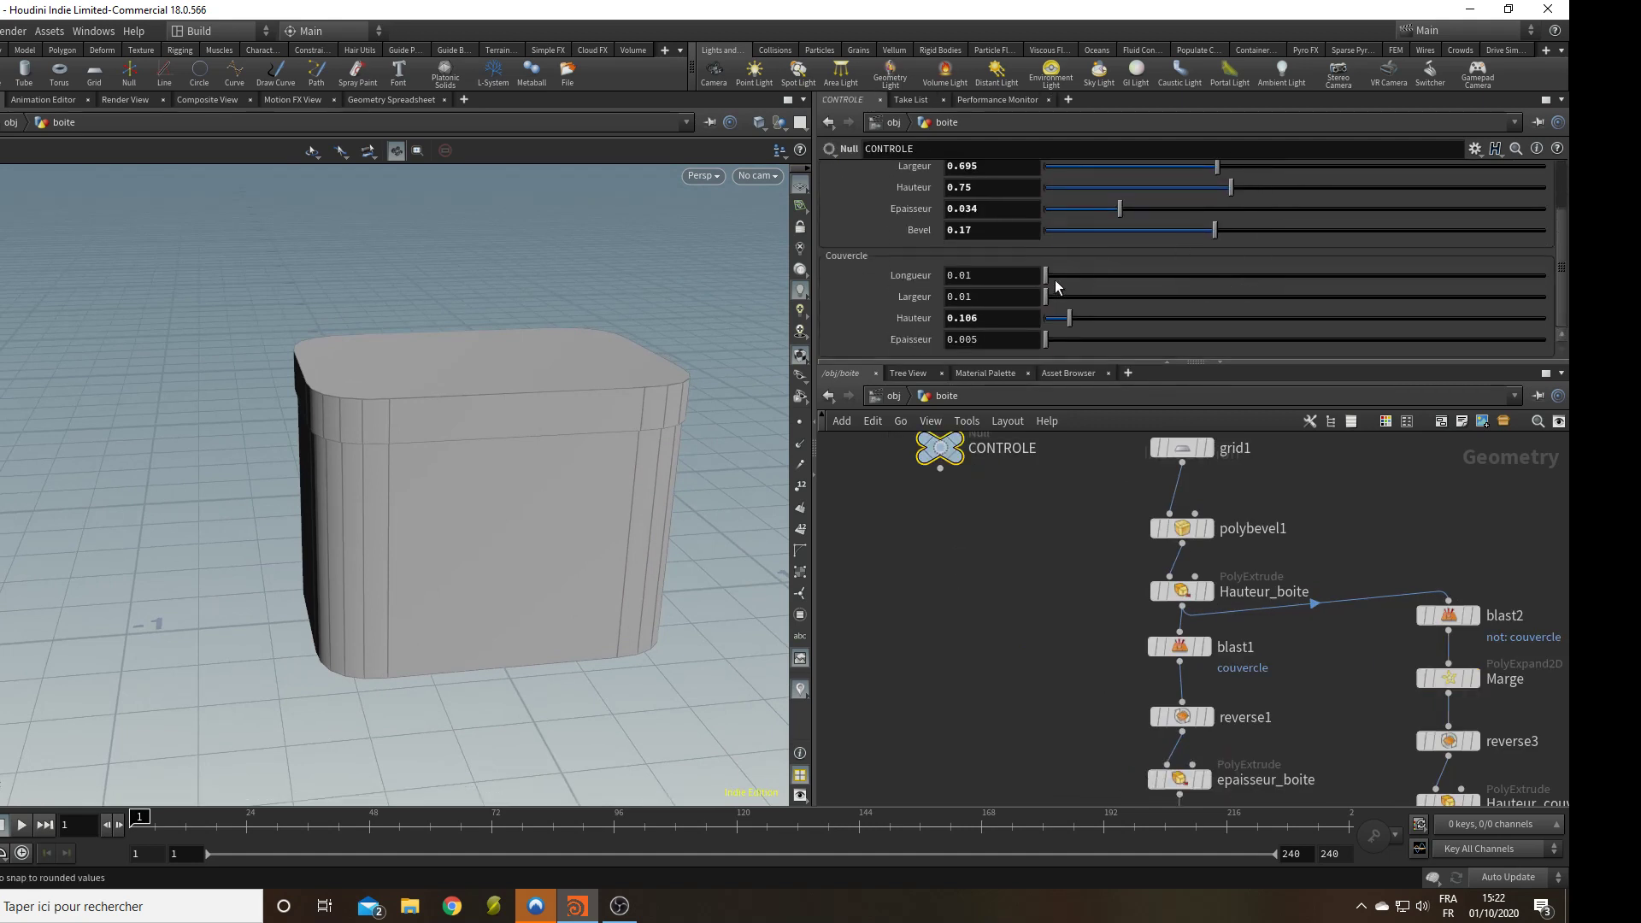
# Try a Couvercle Longueur of 0.013 and review the lid branch of the network.
pyautogui.moveTo(1045, 278)
pyautogui.mouseDown()
pyautogui.moveTo(1067, 281)
pyautogui.moveTo(1046, 278)
pyautogui.mouseUp()
pyautogui.moveTo(1501, 762); pyautogui.dragTo(1174, 560, button='middle')
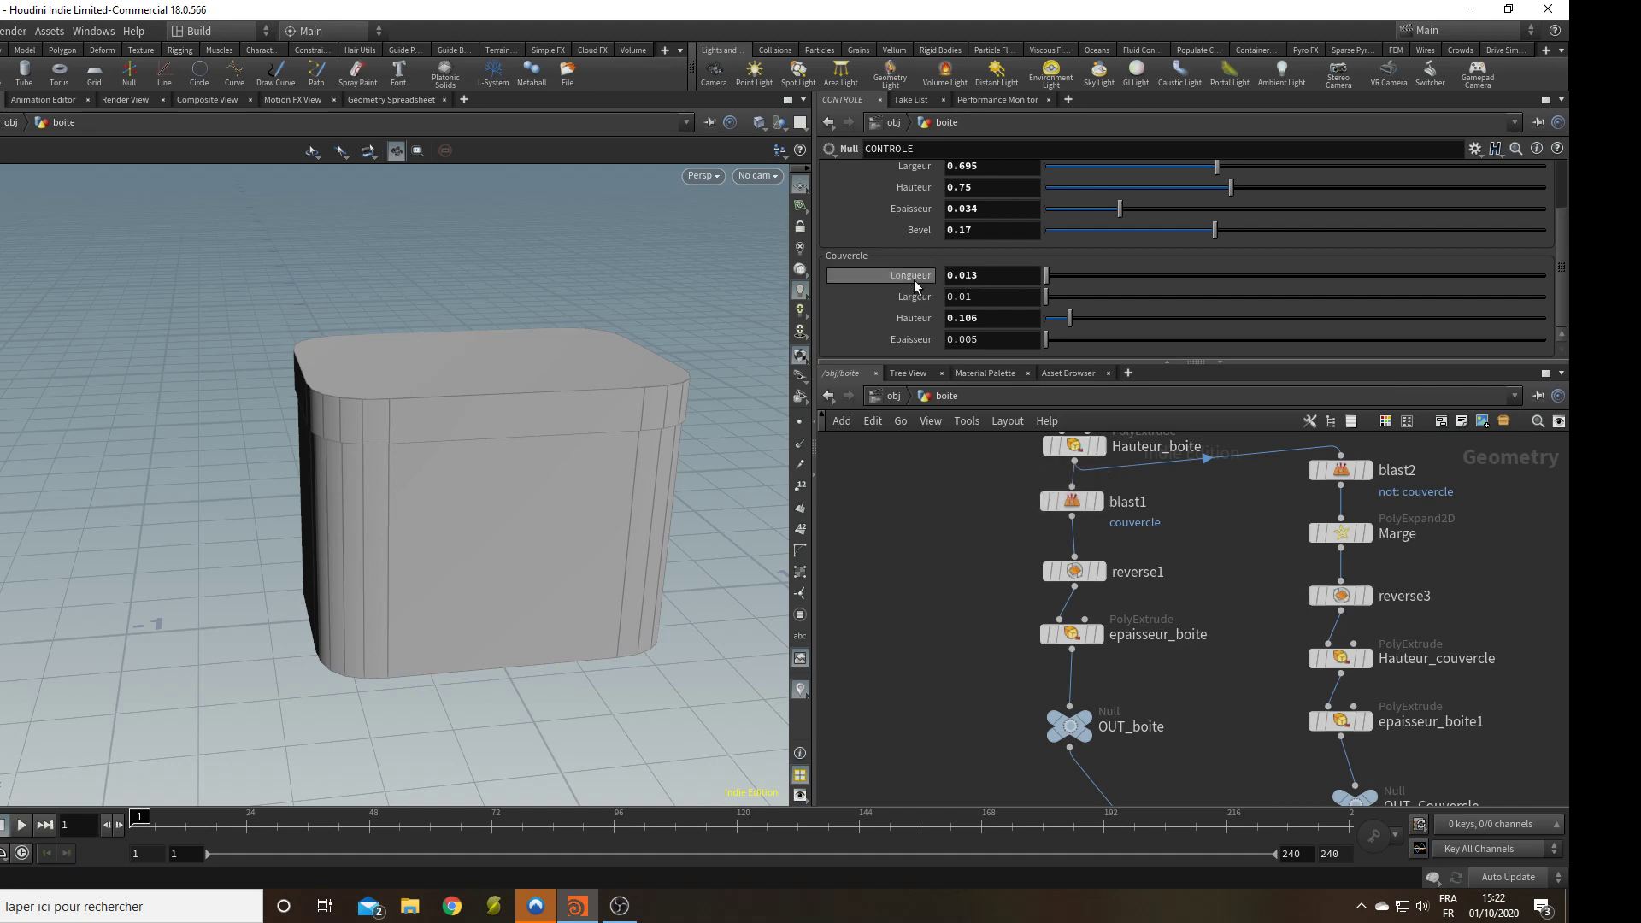
pyautogui.moveTo(1257, 560); pyautogui.dragTo(1226, 796, button='middle')
pyautogui.moveTo(1311, 686); pyautogui.dragTo(1334, 575, button='middle')
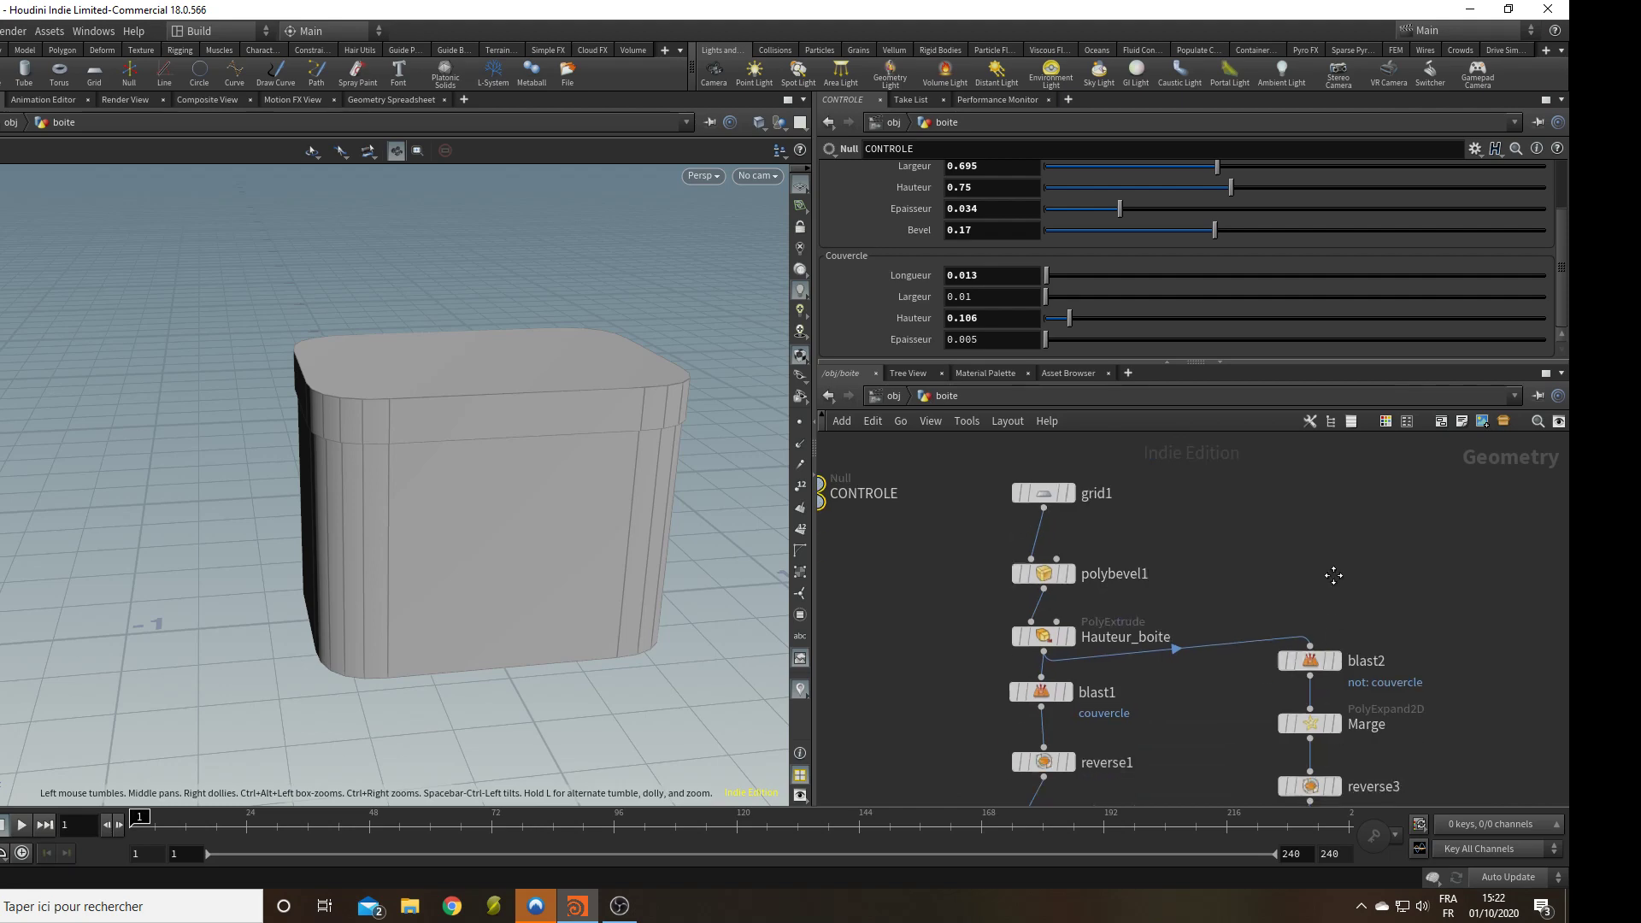
# Edit the CONTROLE node's parameter interface and delete the Couvercle folder's Longueur and Largeur parameters.
pyautogui.click(1475, 149)
pyautogui.click(1435, 168)
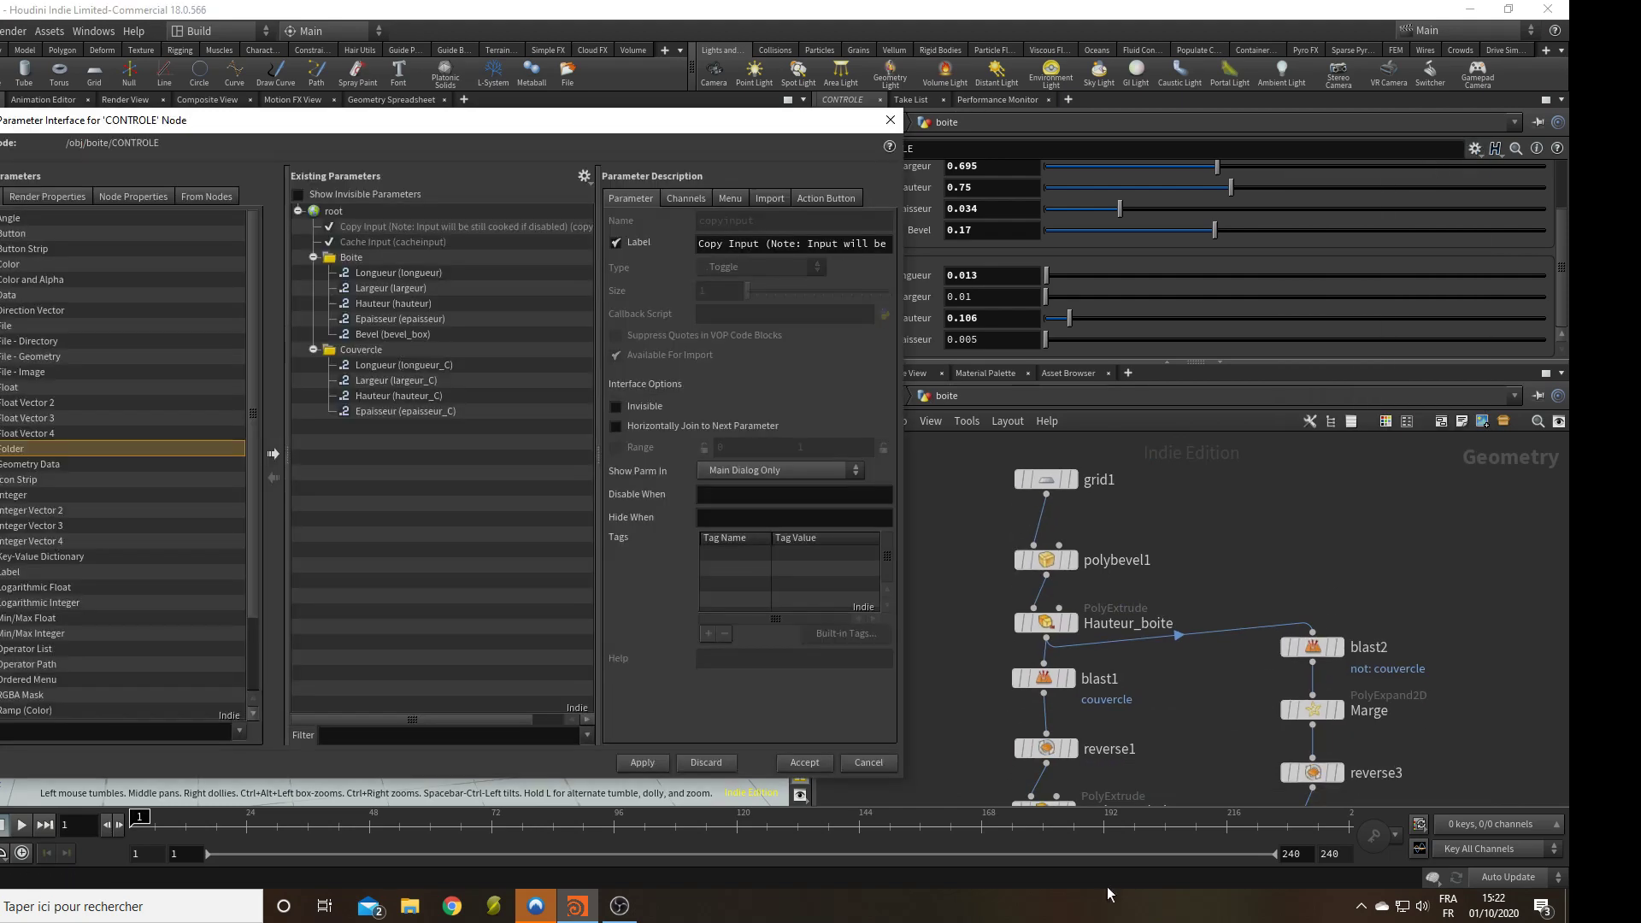
pyautogui.click(408, 380)
pyautogui.keyDown('shift'); pyautogui.click(406, 364); pyautogui.keyUp('shift')
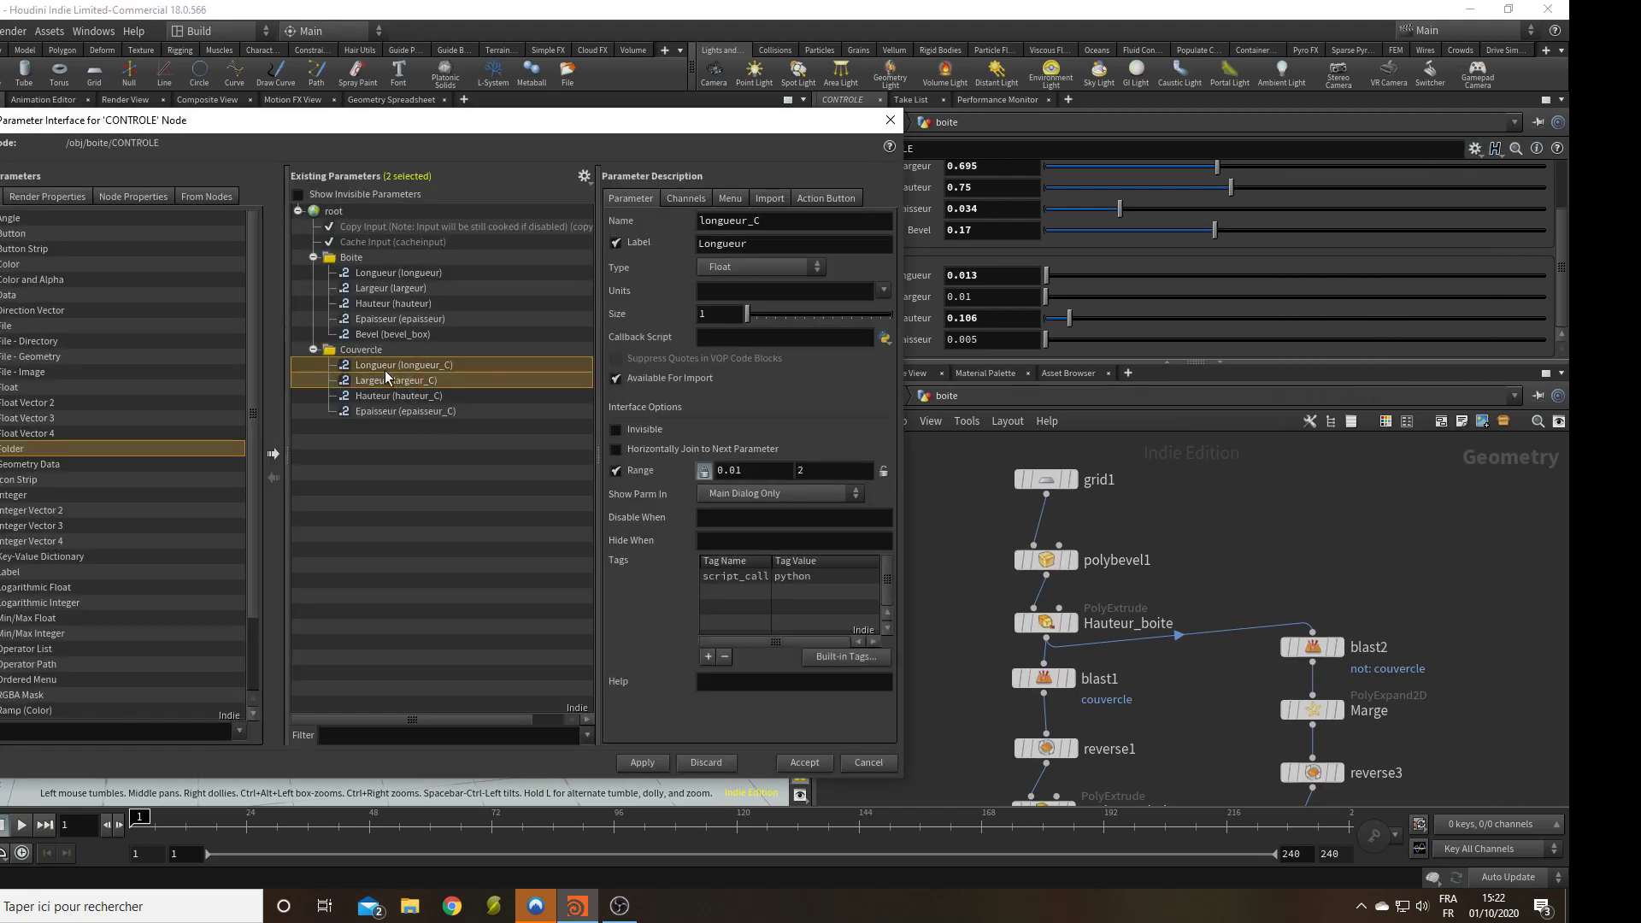
pyautogui.rightClick(385, 373)
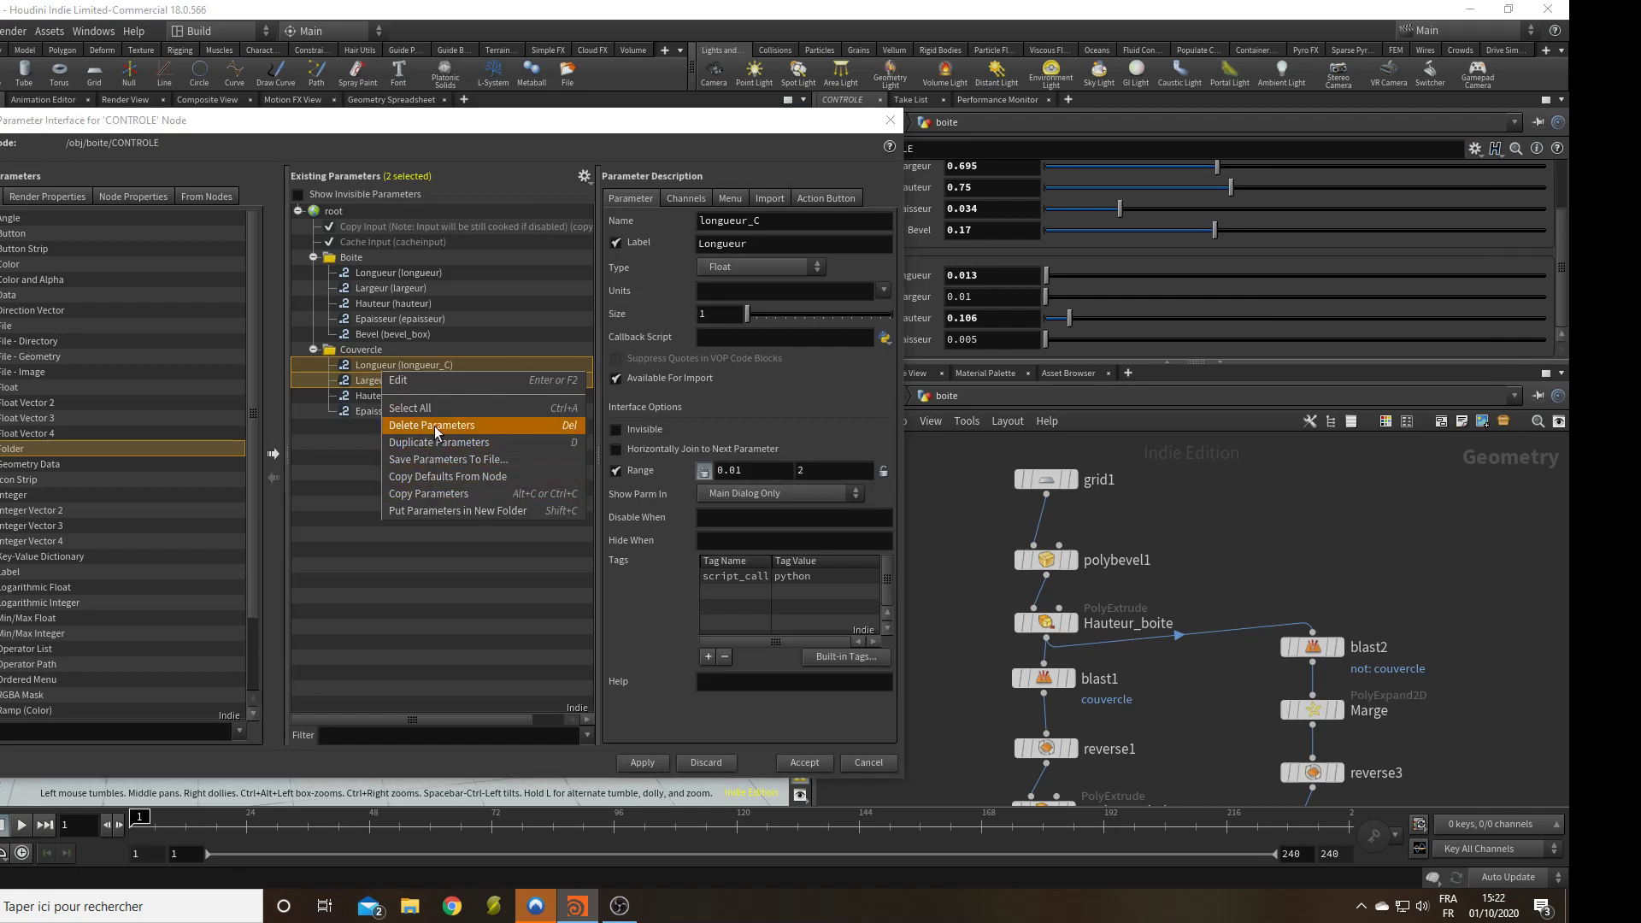
pyautogui.click(435, 425)
pyautogui.click(401, 641)
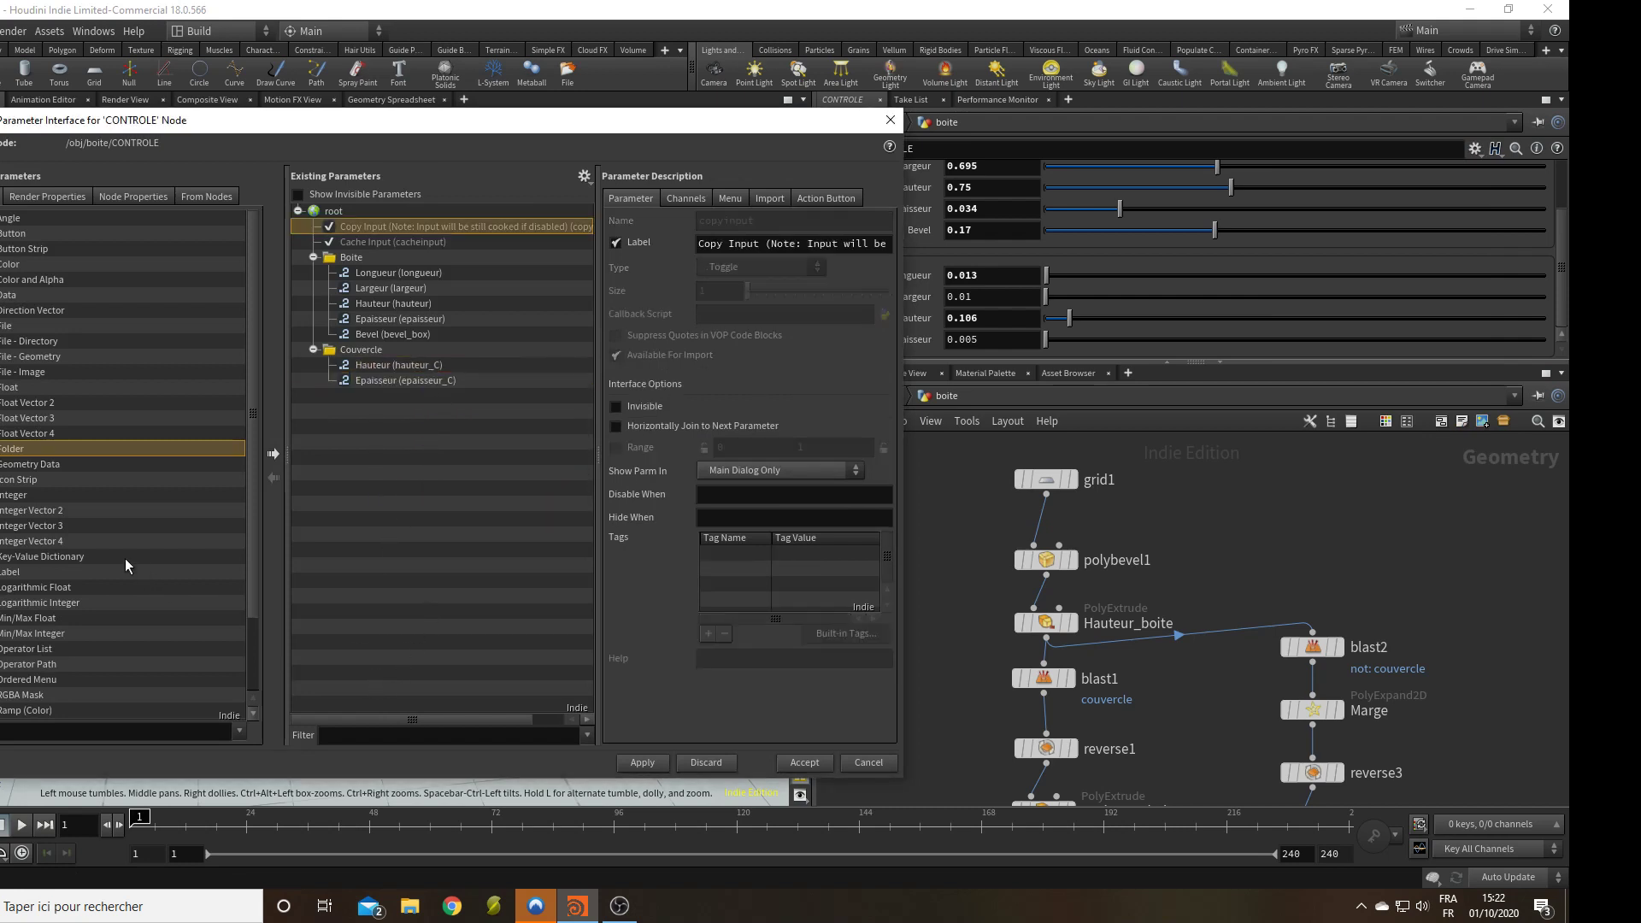
# Add a Toggle parameter as the first entry in the Couvercle folder.
pyautogui.scroll(-2, 125, 556)
pyautogui.click(3, 683)
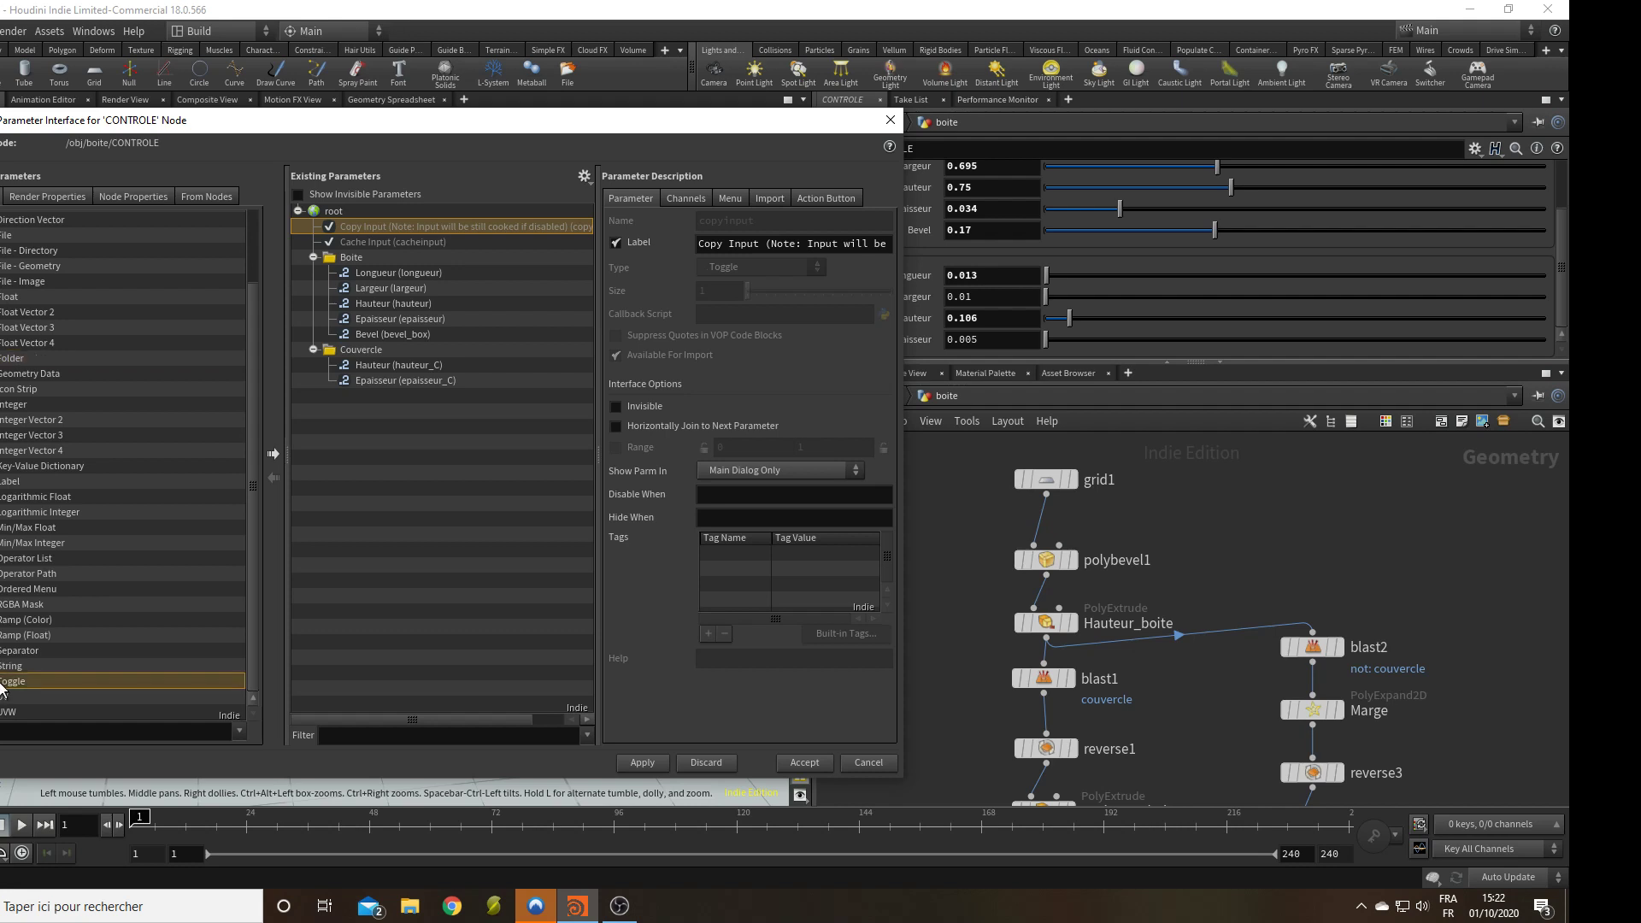
pyautogui.moveTo(3, 683); pyautogui.dragTo(388, 361)
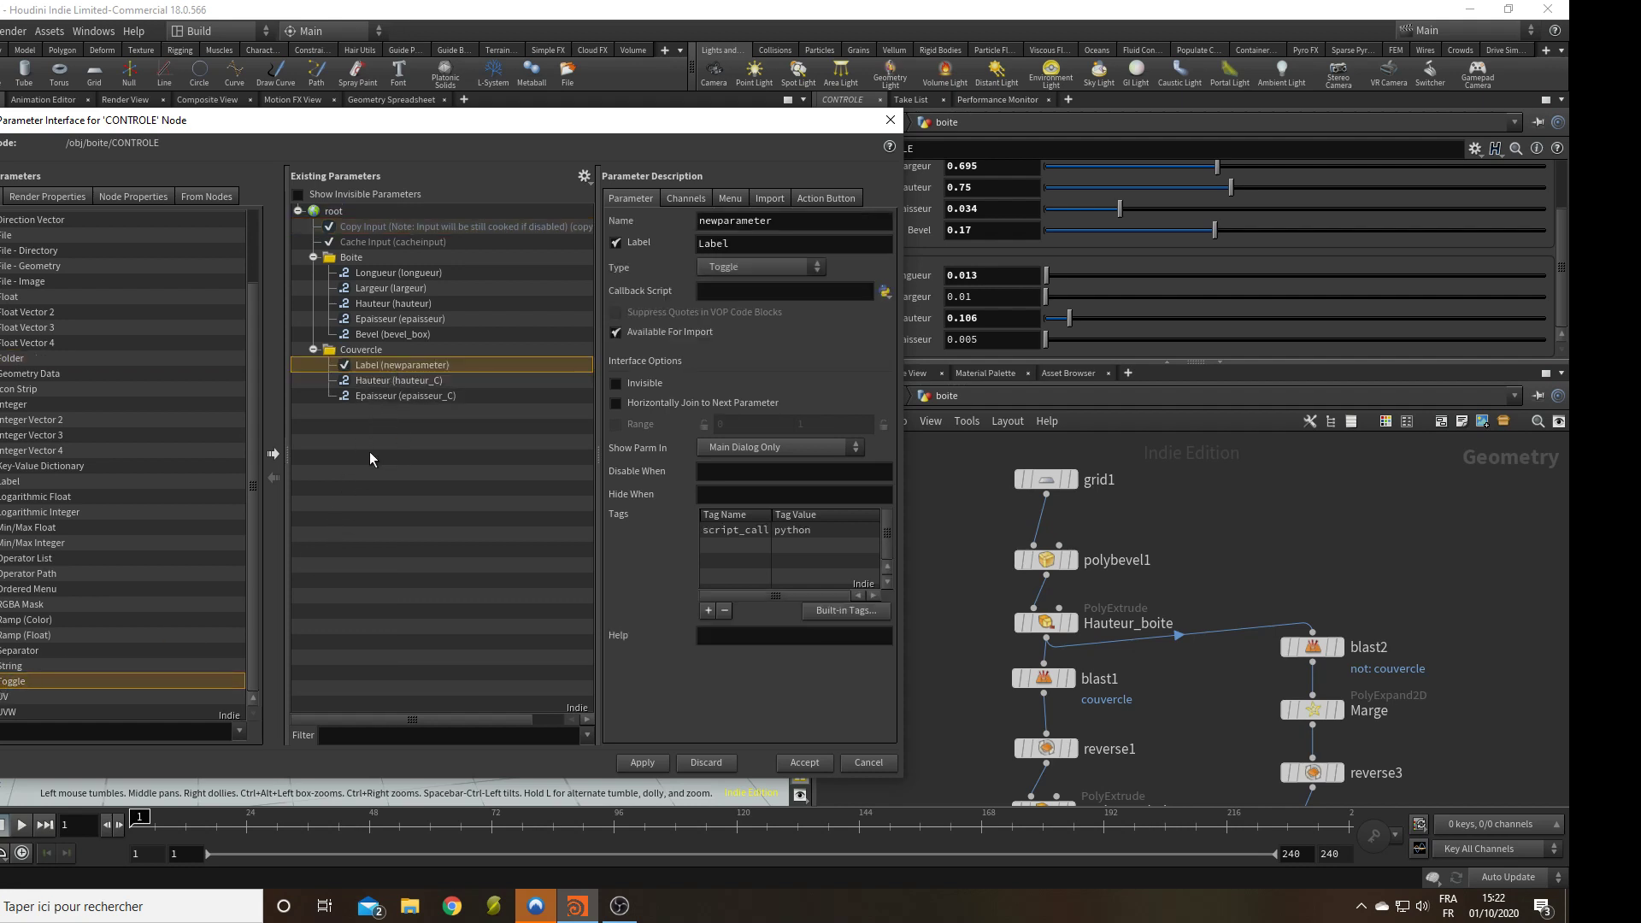
# Name the new toggle couvercle, label it Couvercle, and apply the interface changes.
pyautogui.moveTo(788, 220); pyautogui.dragTo(377, 248)
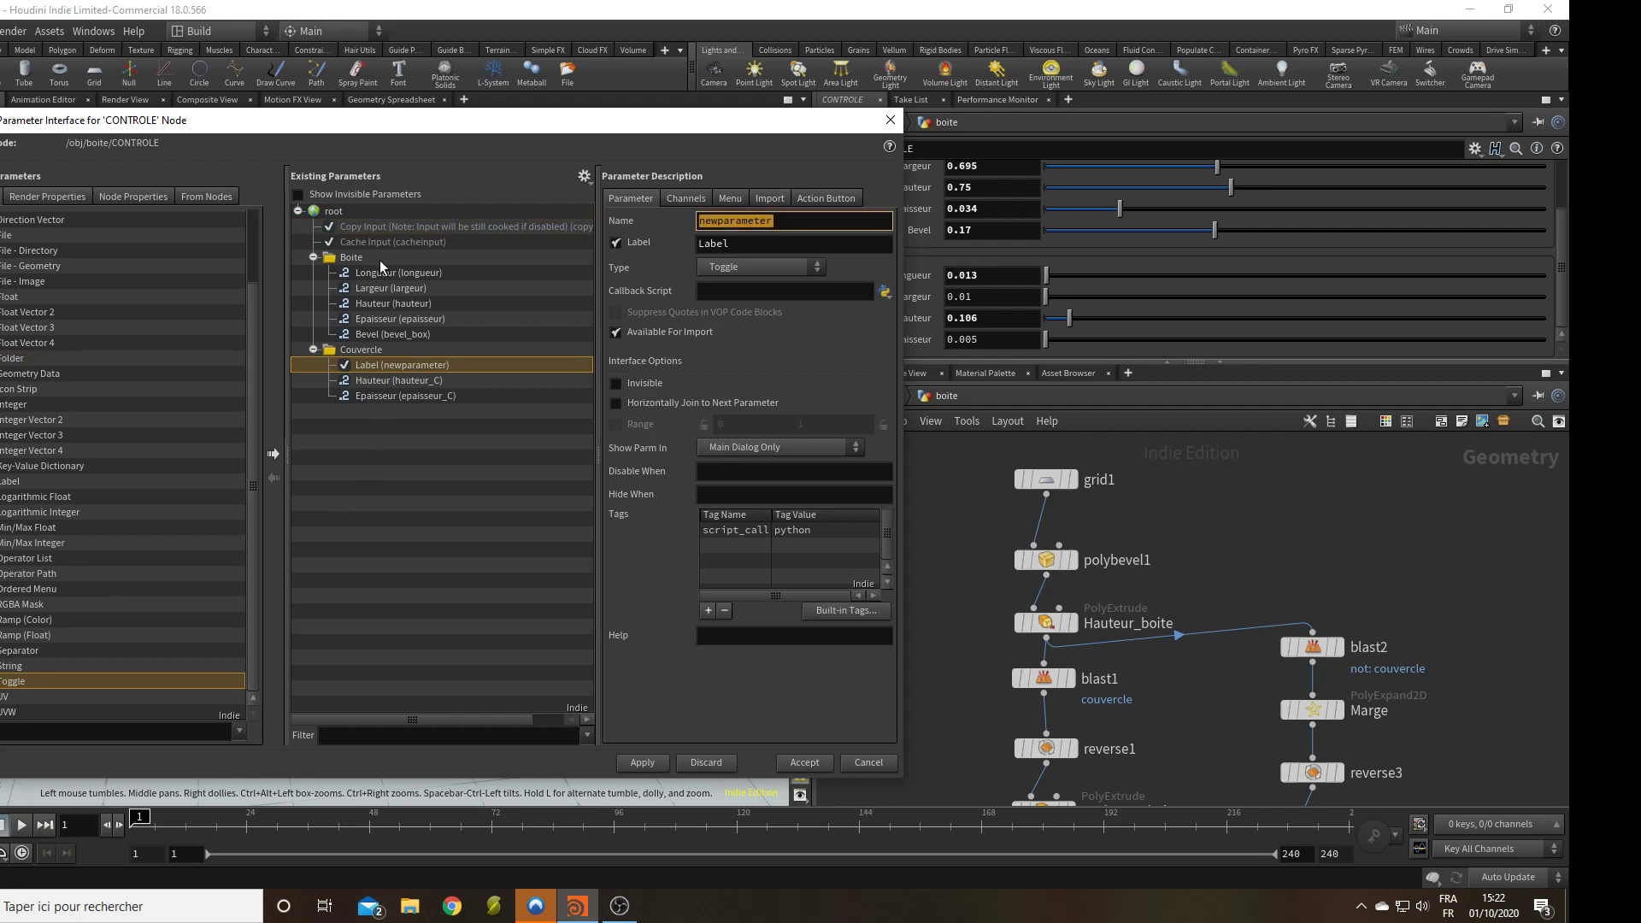
pyautogui.write('C')
pyautogui.press('BackSpace')
pyautogui.press('BackSpace')
pyautogui.press('BackSpace')
pyautogui.press('BackSpace')
pyautogui.press('BackSpace')
pyautogui.press('BackSpace')
pyautogui.press('BackSpace')
pyautogui.write('couvercle')
pyautogui.press('Tab')
pyautogui.write('Co')
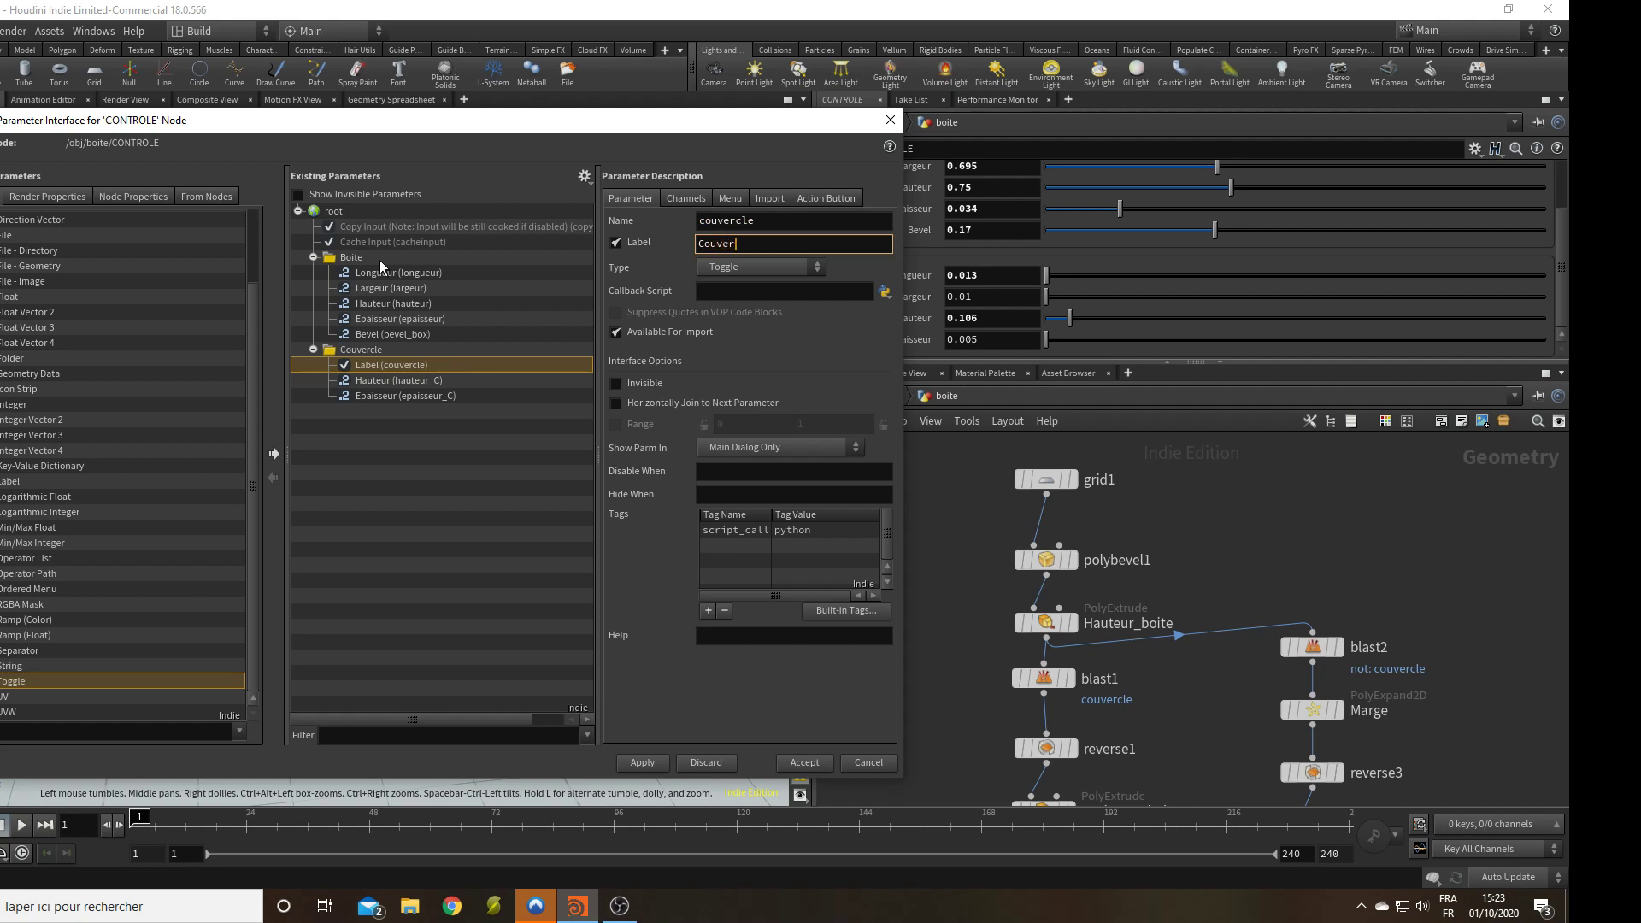
pyautogui.click(648, 767)
# Enlarge the parameter area to show all CONTROLE settings, try the Couvercle toggle, and close the parameter interface editor.
pyautogui.moveTo(762, 128); pyautogui.dragTo(623, 171)
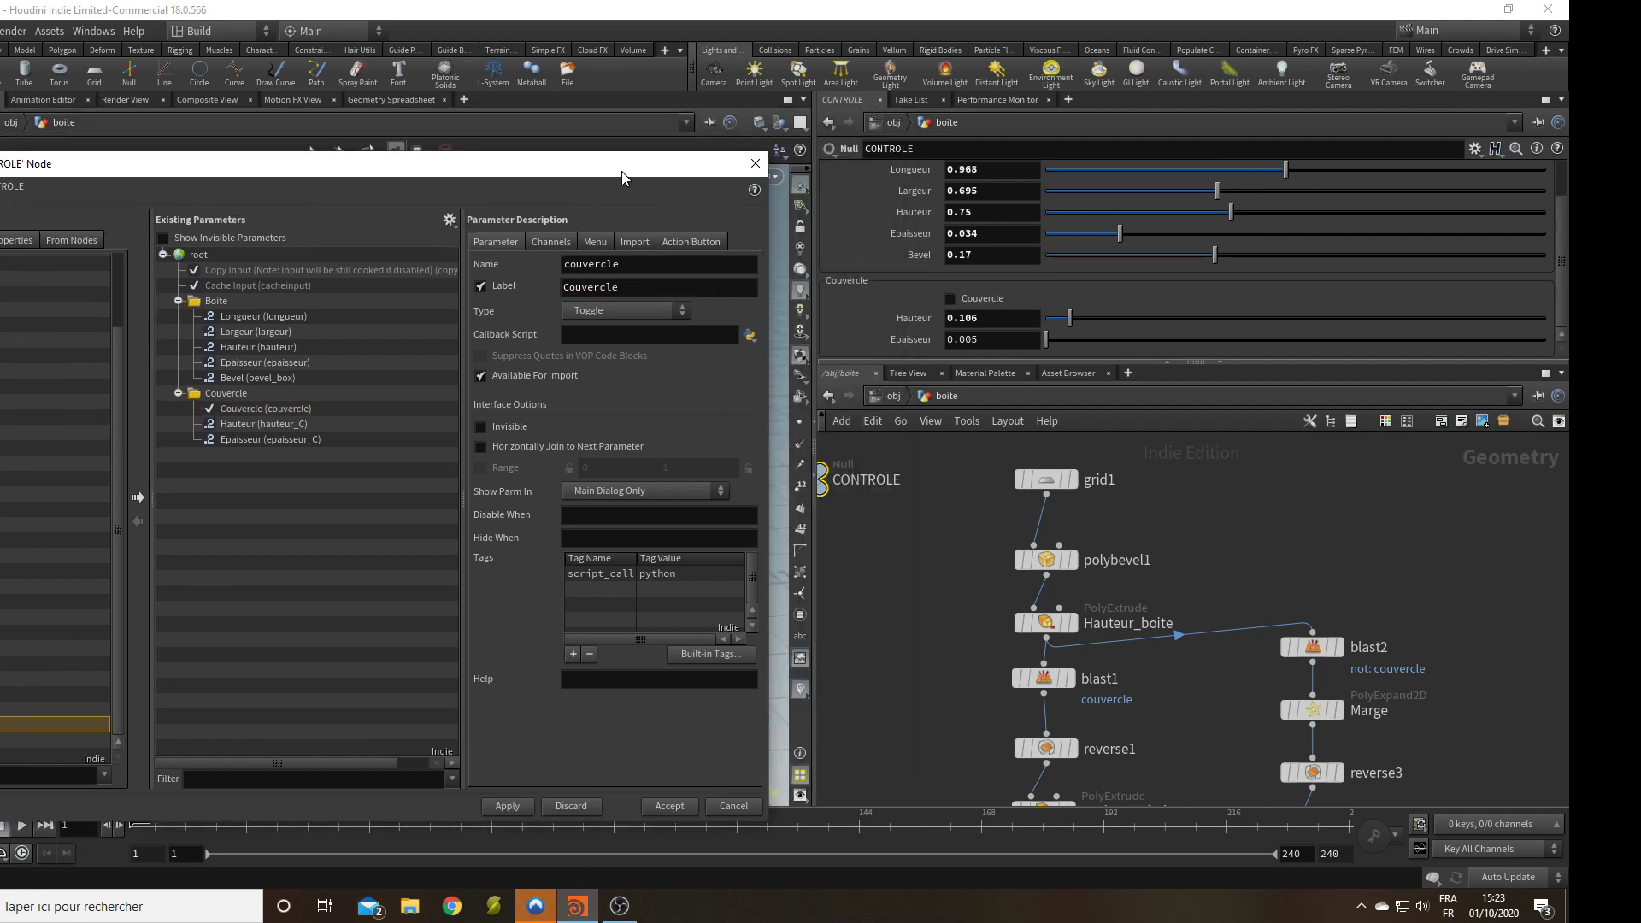
pyautogui.moveTo(972, 362); pyautogui.dragTo(939, 519)
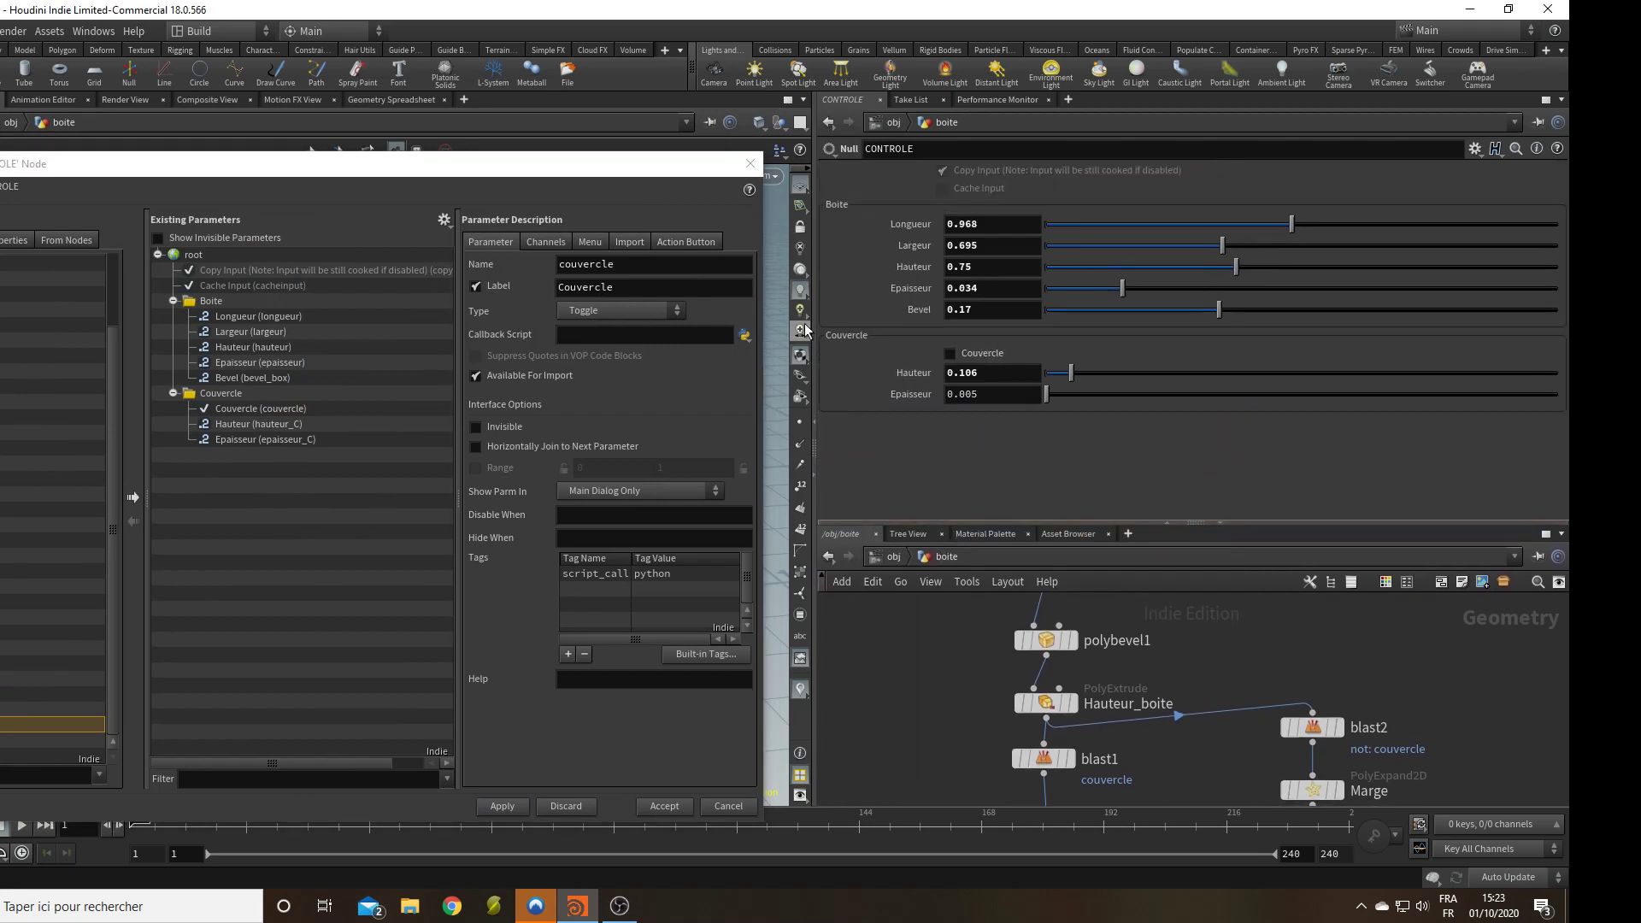
pyautogui.click(950, 354)
pyautogui.click(750, 162)
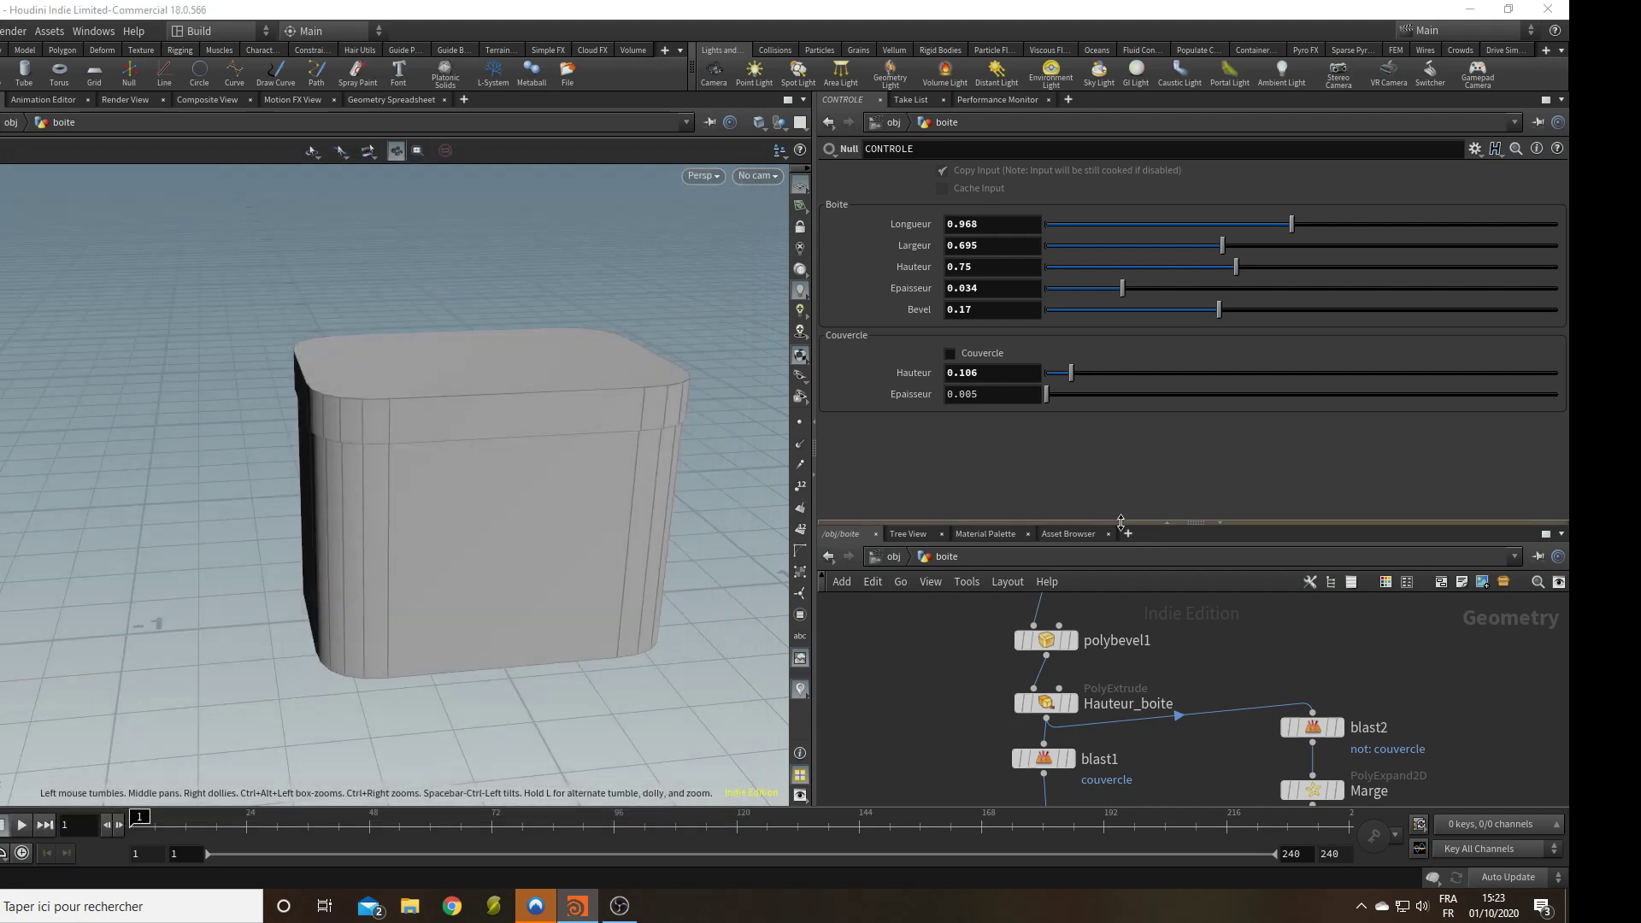
# Move the transform1, merge1, output and clip1 nodes further down to make room below OUT_Couvercle.
pyautogui.moveTo(1116, 522); pyautogui.dragTo(1120, 369)
pyautogui.moveTo(1180, 661); pyautogui.dragTo(1094, 377, button='middle')
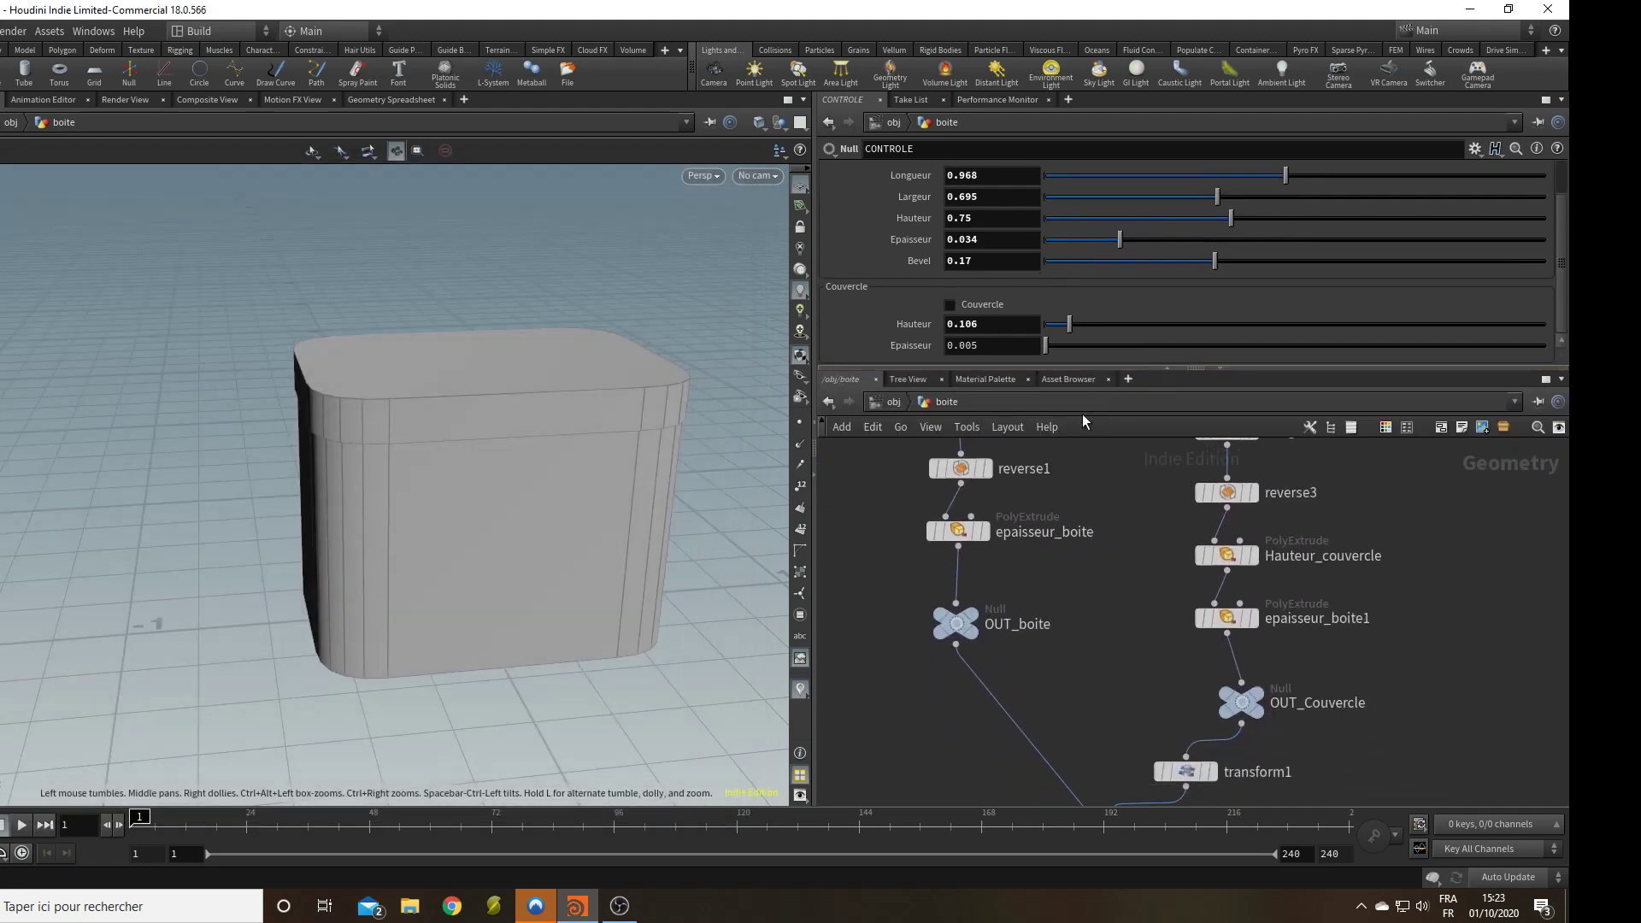
pyautogui.moveTo(1065, 466); pyautogui.dragTo(1052, 400, button='middle')
pyautogui.moveTo(1087, 590); pyautogui.dragTo(1067, 557, button='middle')
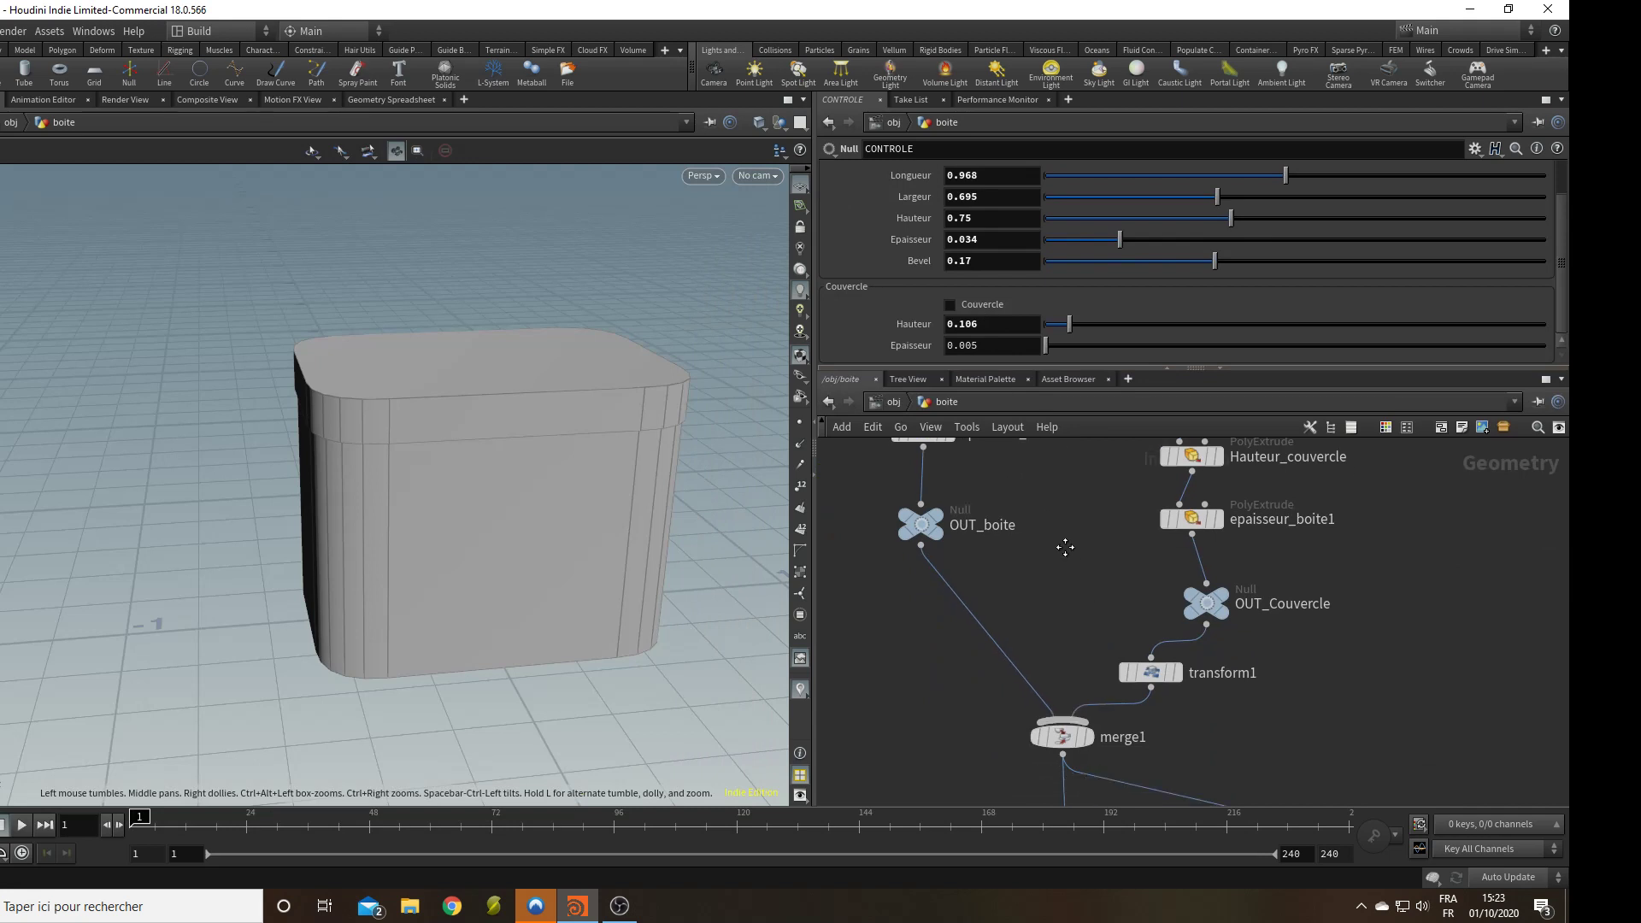
pyautogui.scroll(-3, 1204, 687)
pyautogui.moveTo(1203, 686); pyautogui.dragTo(1151, 619, button='middle')
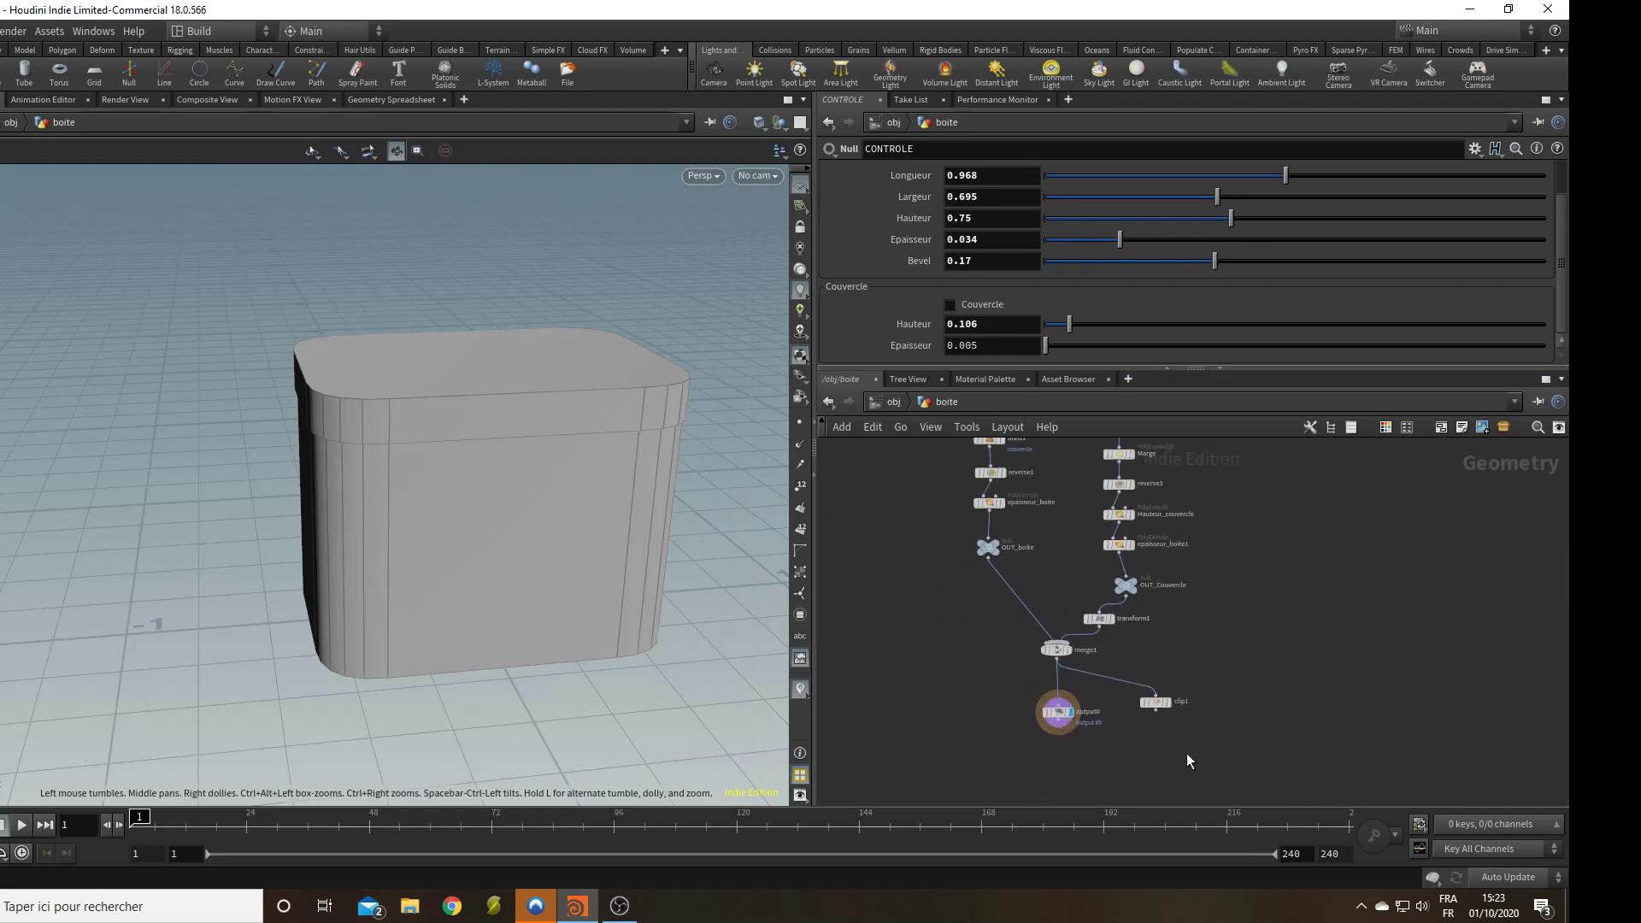
pyautogui.moveTo(1209, 762); pyautogui.dragTo(1026, 707)
pyautogui.scroll(3, 1167, 612)
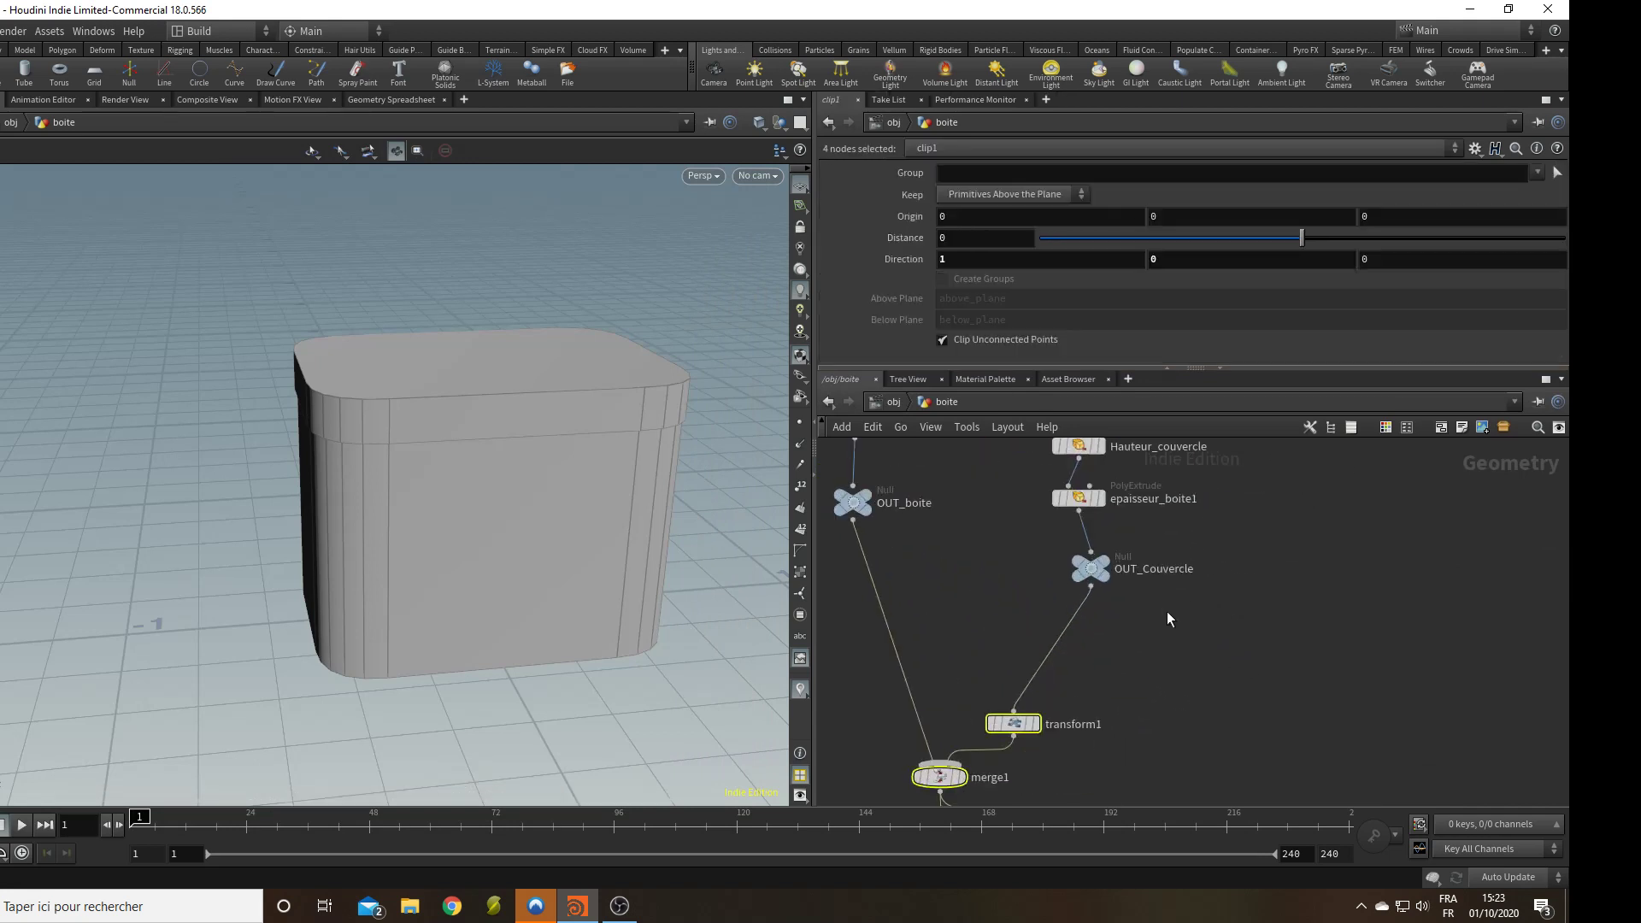
pyautogui.moveTo(1167, 612); pyautogui.dragTo(1190, 634, button='middle')
pyautogui.scroll(-2, 1190, 633)
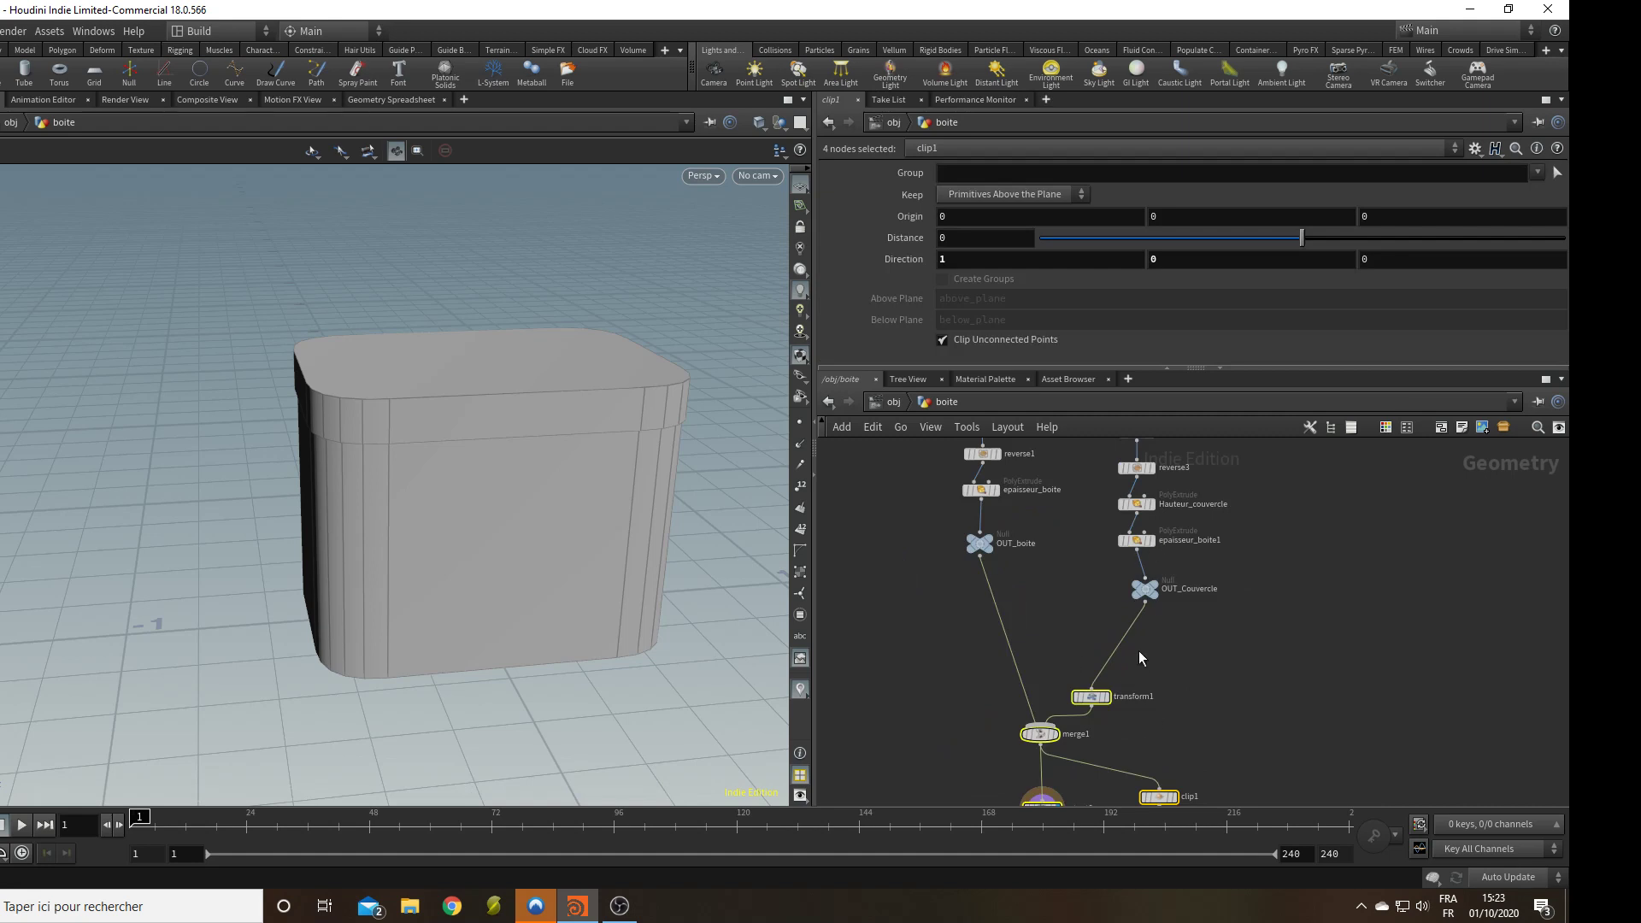
pyautogui.click(982, 731)
pyautogui.moveTo(1092, 697)
pyautogui.mouseDown()
pyautogui.moveTo(1084, 687)
pyautogui.moveTo(1120, 679)
pyautogui.moveTo(1111, 691)
pyautogui.mouseUp()
pyautogui.press('Tab')
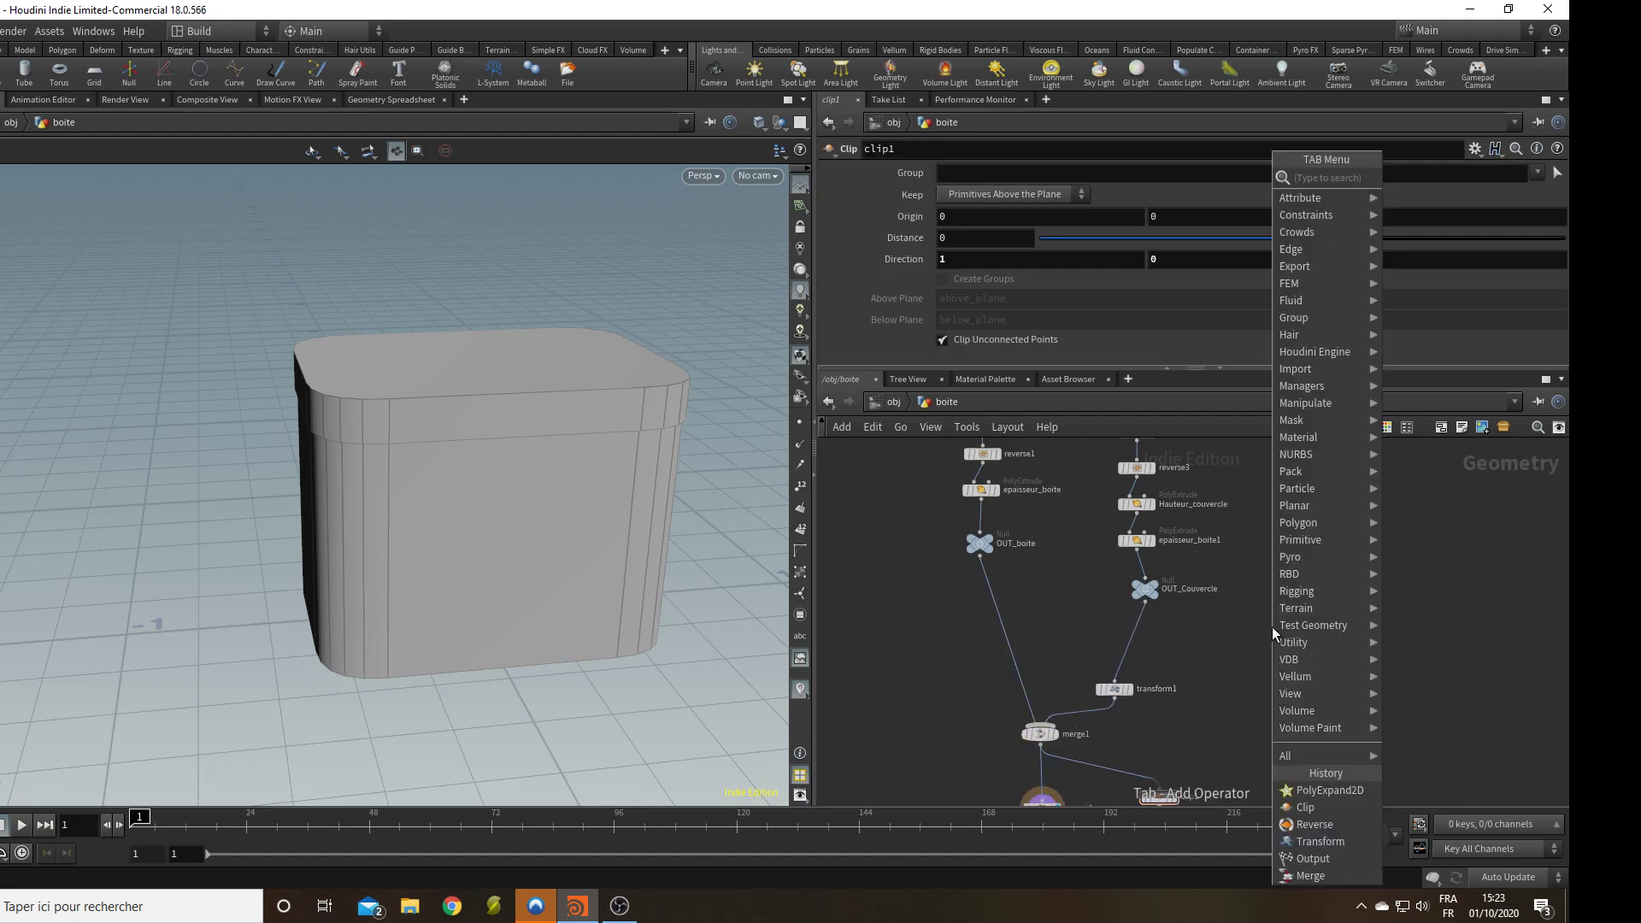
pyautogui.write('sw')
pyautogui.press('Return')
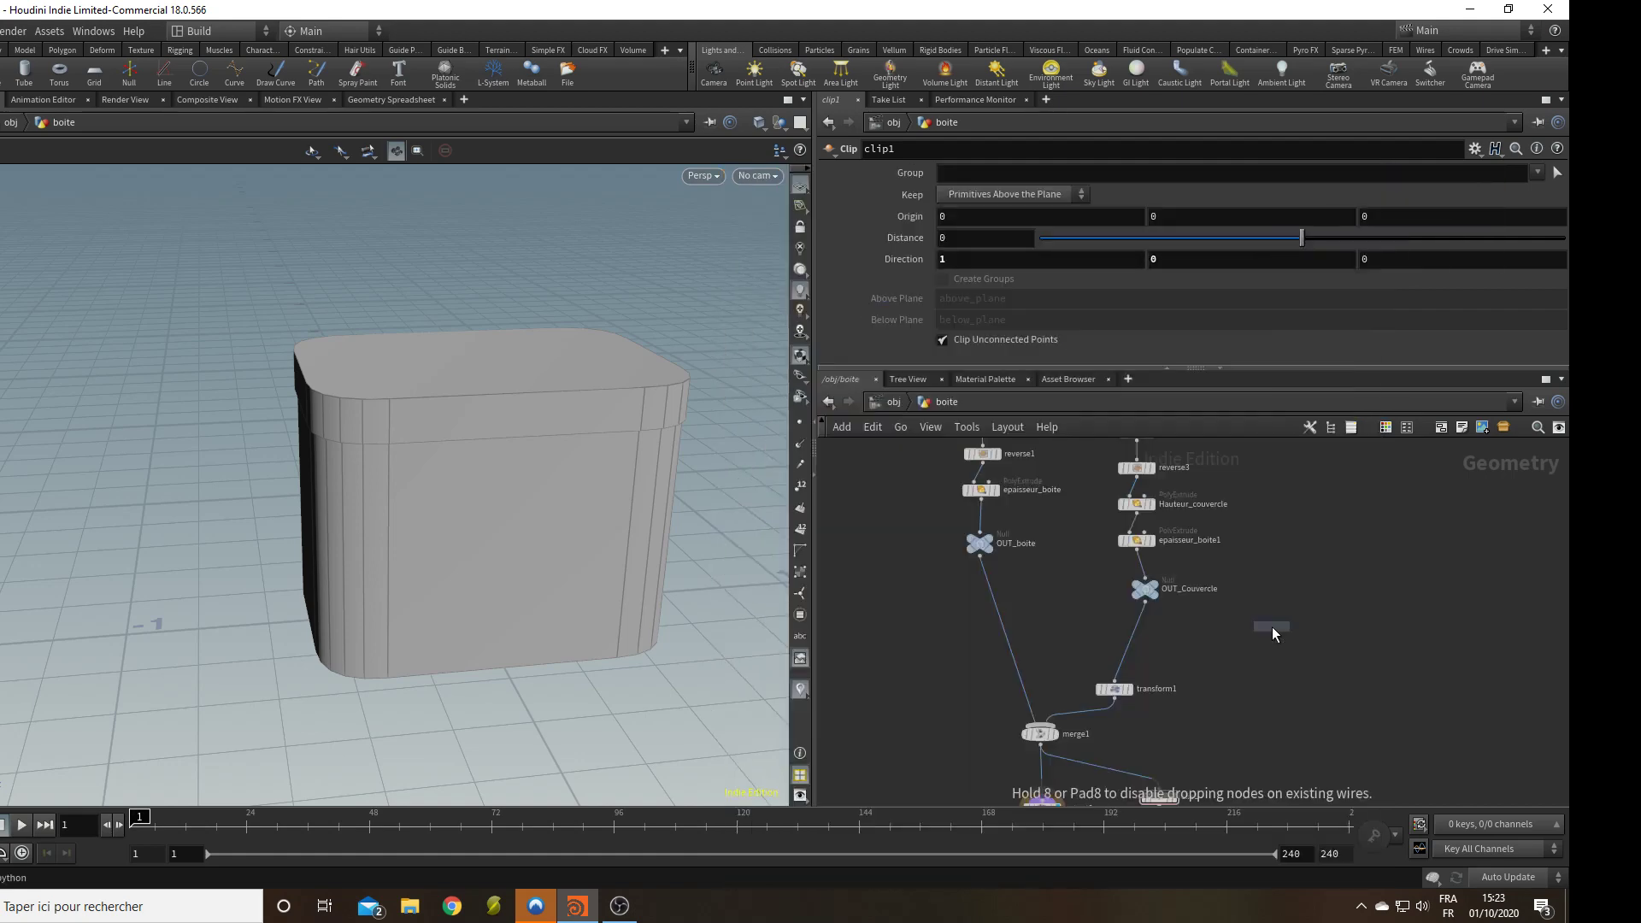
# Add a Switch node on the connection between OUT_Couvercle and transform1.
pyautogui.press('Tab')
pyautogui.write('swit')
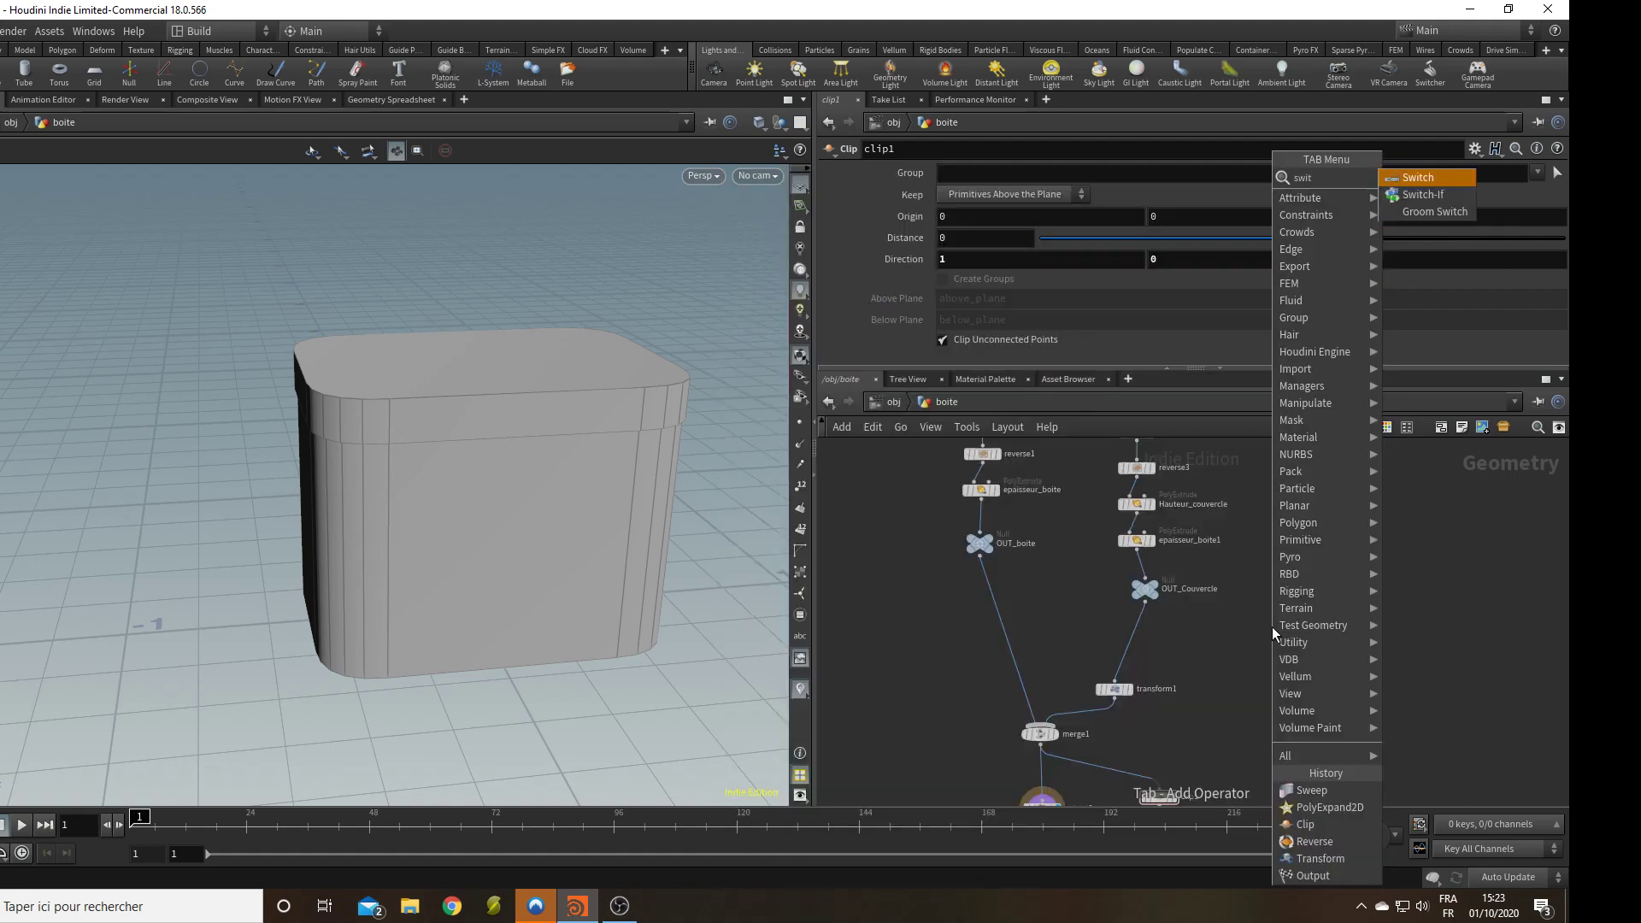
pyautogui.press('Return')
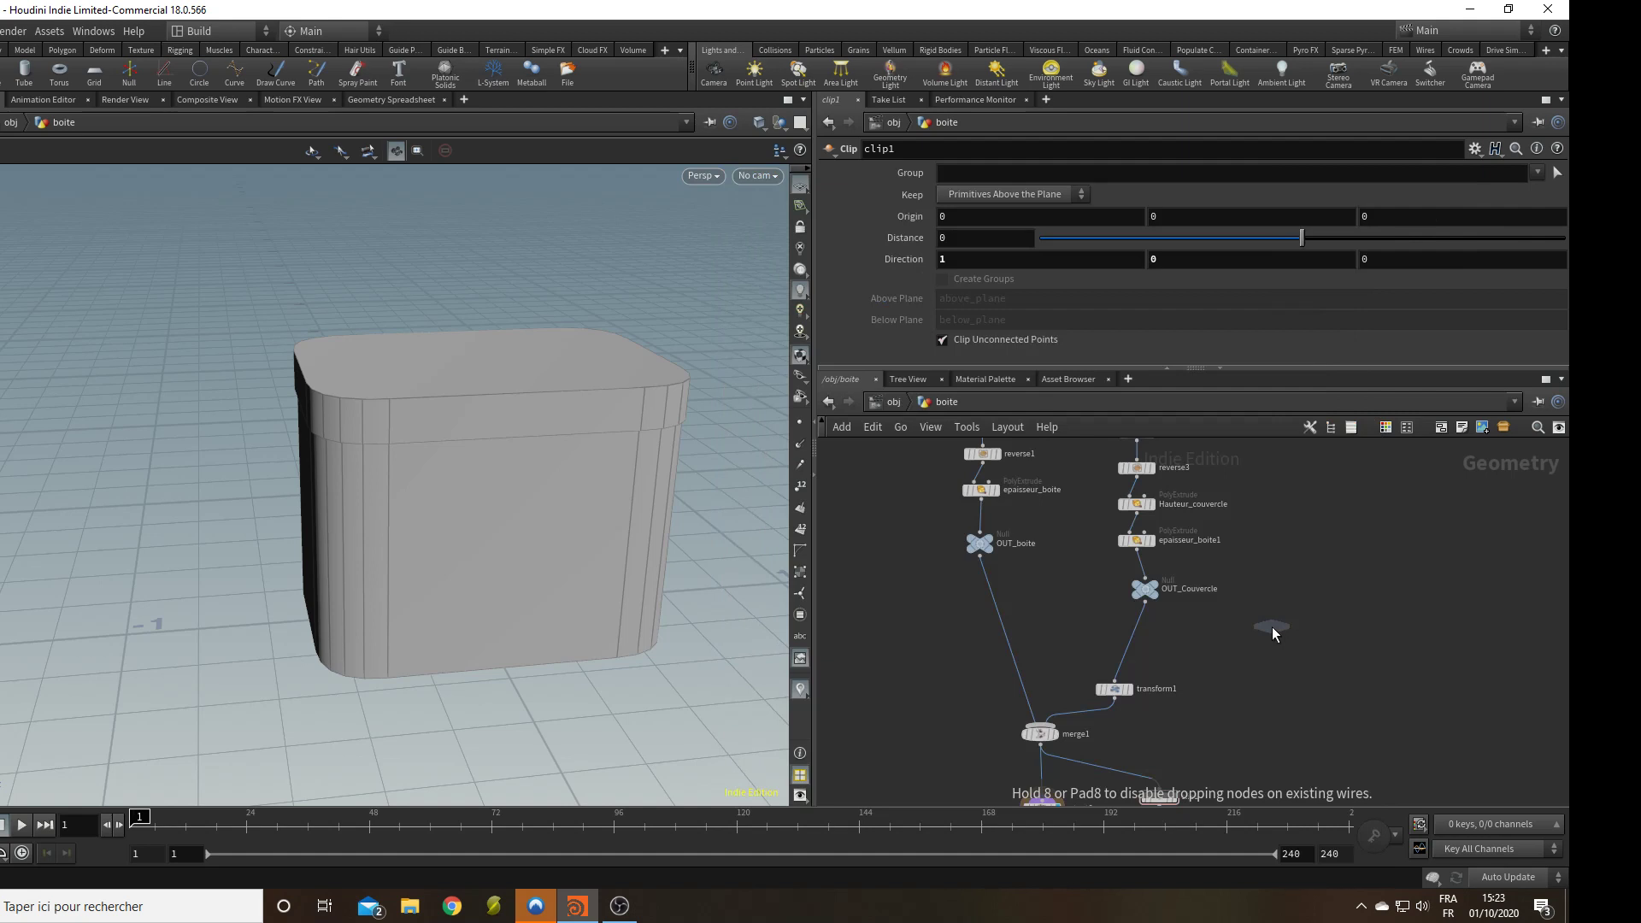
pyautogui.click(1127, 637)
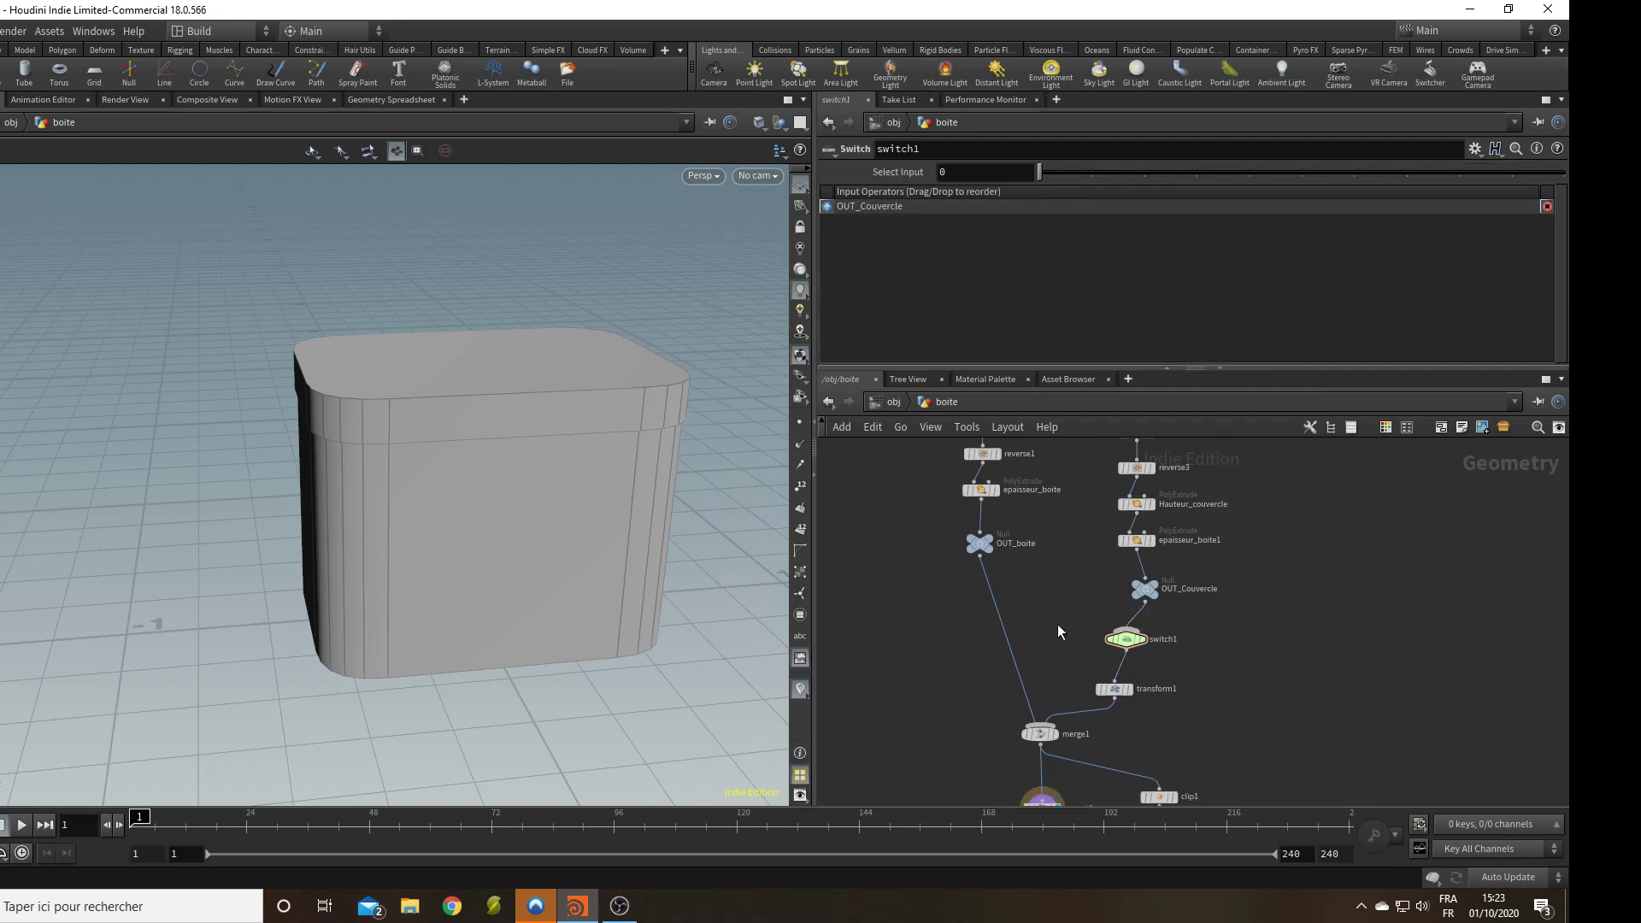
# Add a Null node beside OUT_Couvercle and connect it as the second input of switch1.
pyautogui.press('Tab')
pyautogui.write('null')
pyautogui.press('Return')
pyautogui.scroll(2, 1089, 606)
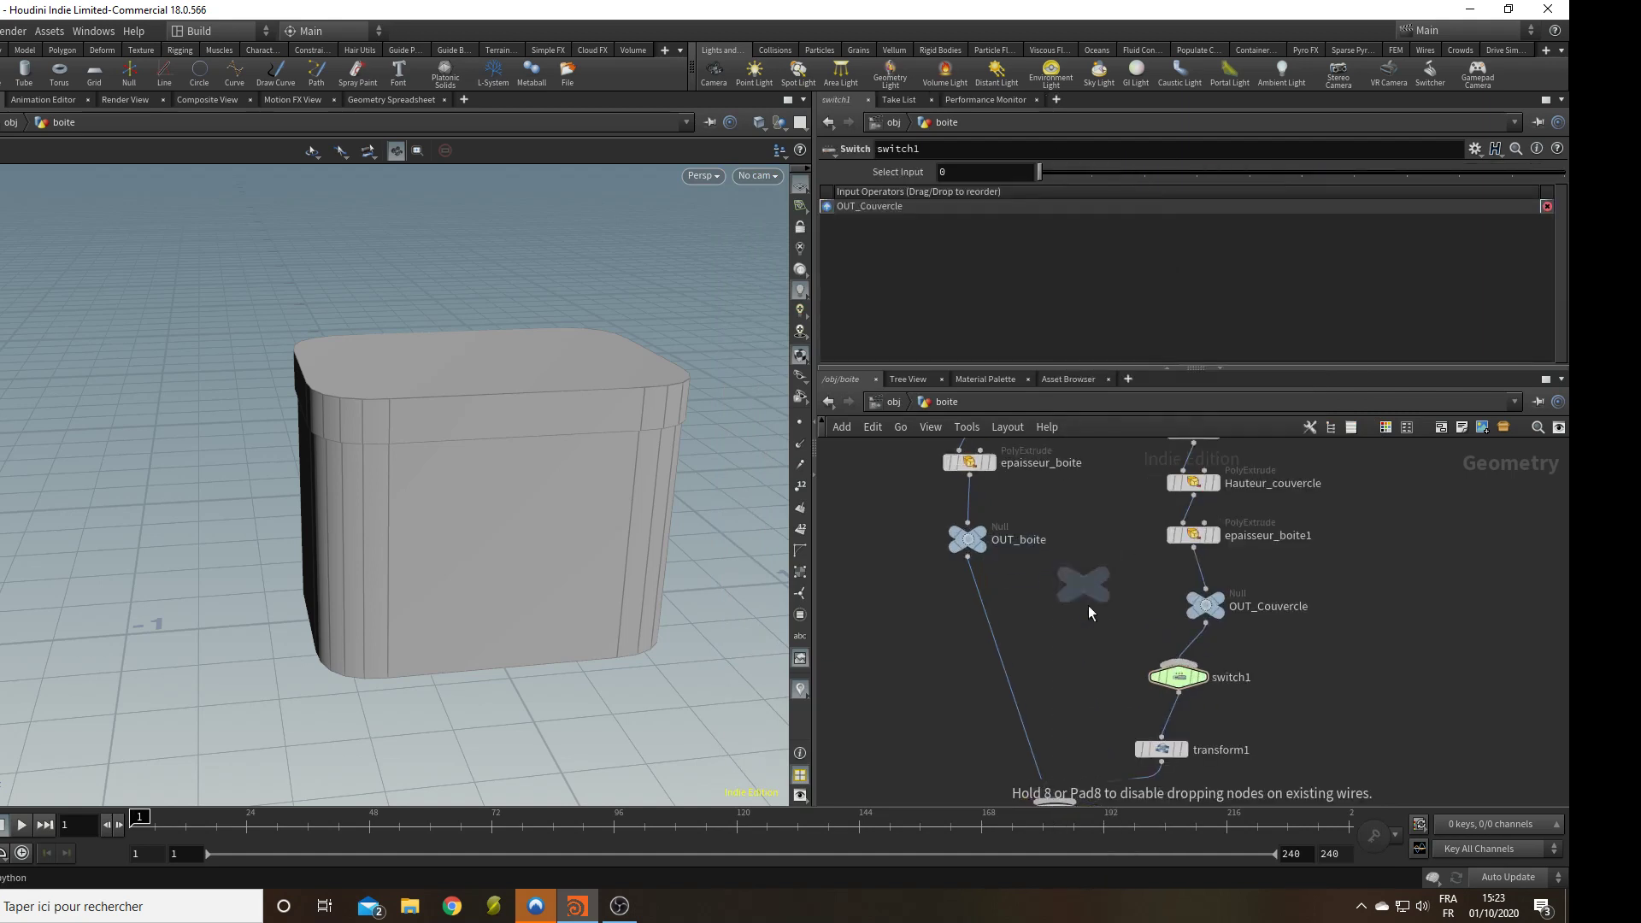
pyautogui.click(1106, 613)
pyautogui.moveTo(1105, 625); pyautogui.dragTo(1179, 665)
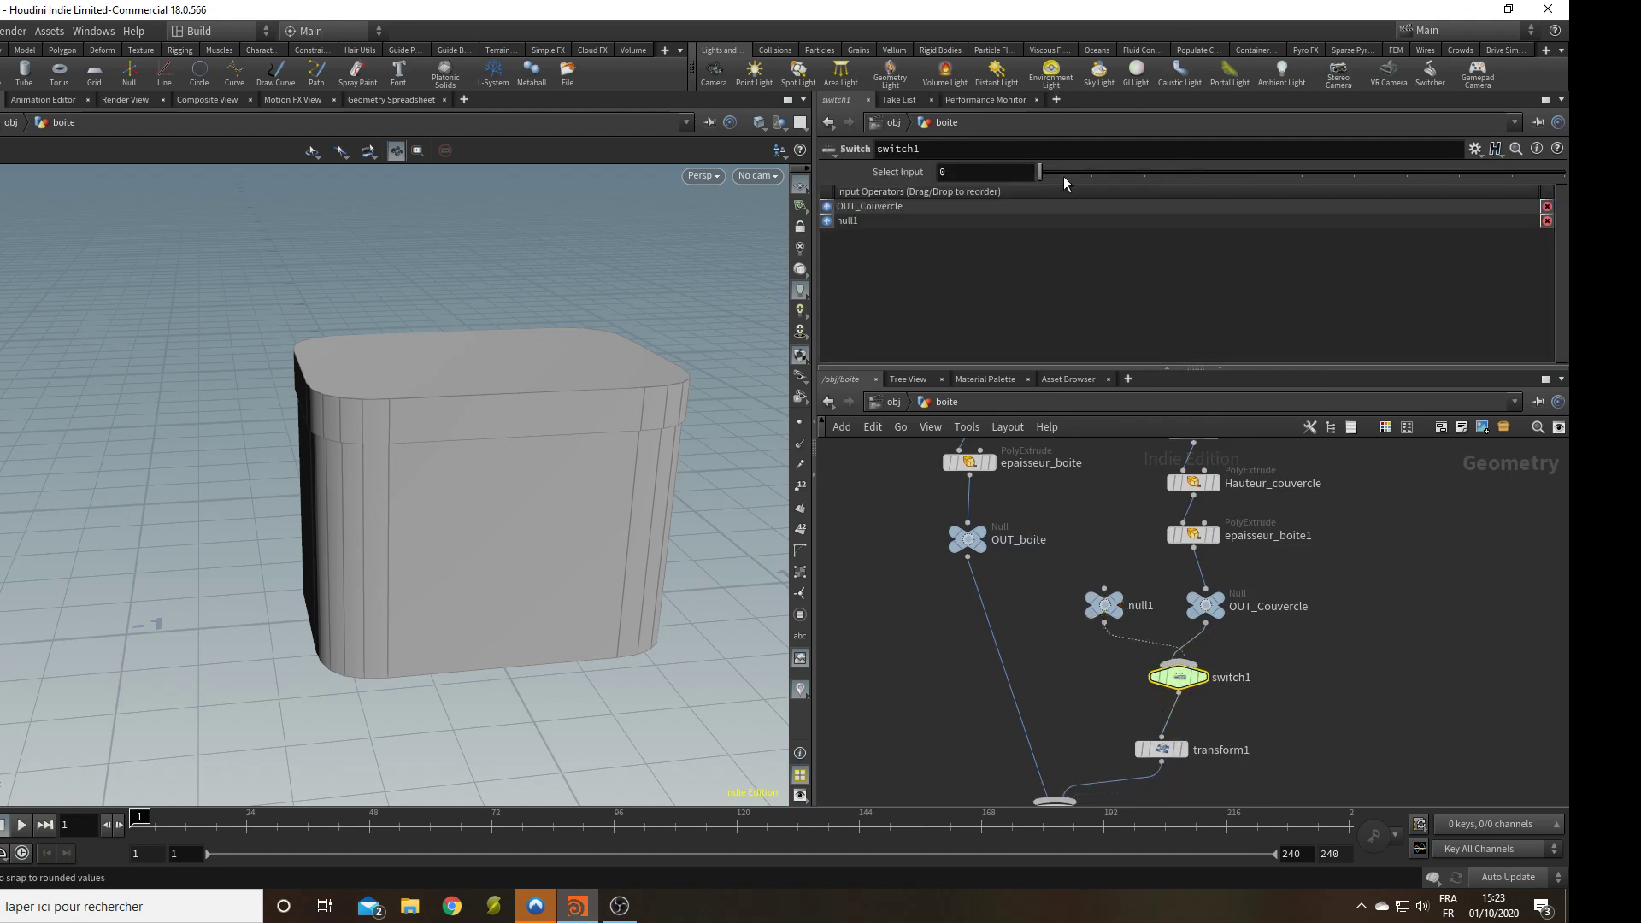
# Try switch1 with Select Input at 1, check the info of both input nodes, and return it to 0.
pyautogui.moveTo(1064, 176)
pyautogui.mouseDown()
pyautogui.moveTo(1077, 177)
pyautogui.moveTo(1044, 176)
pyautogui.mouseUp()
pyautogui.middleClick(1207, 609)
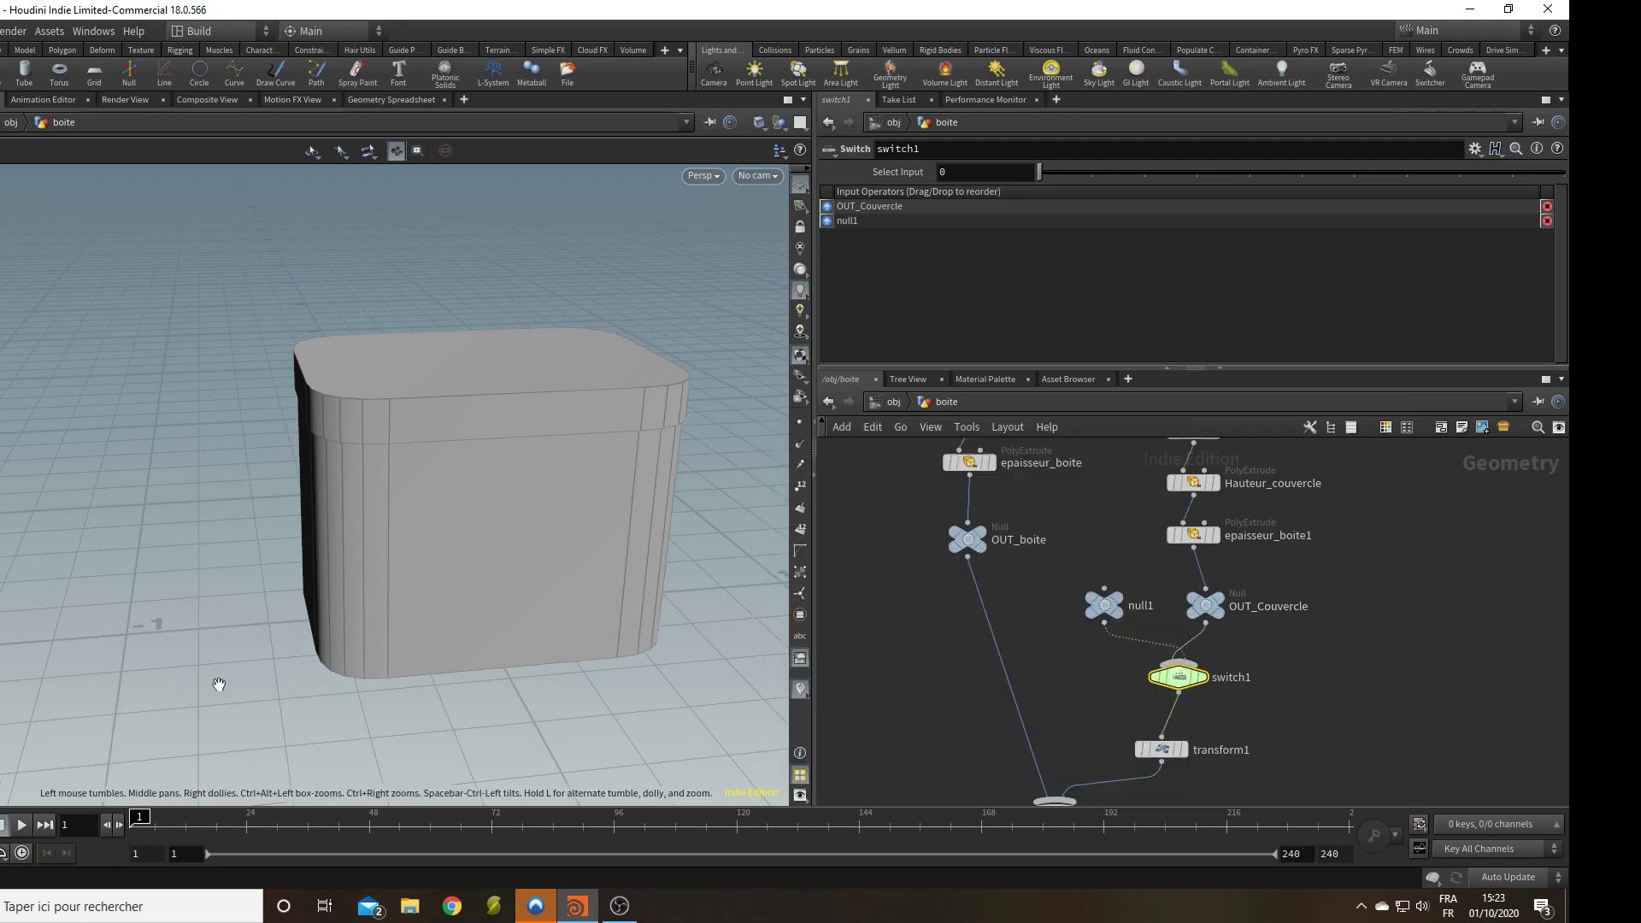
pyautogui.middleClick(1103, 607)
pyautogui.moveTo(1069, 167)
pyautogui.mouseDown()
pyautogui.moveTo(1044, 181)
pyautogui.moveTo(1098, 179)
pyautogui.mouseUp()
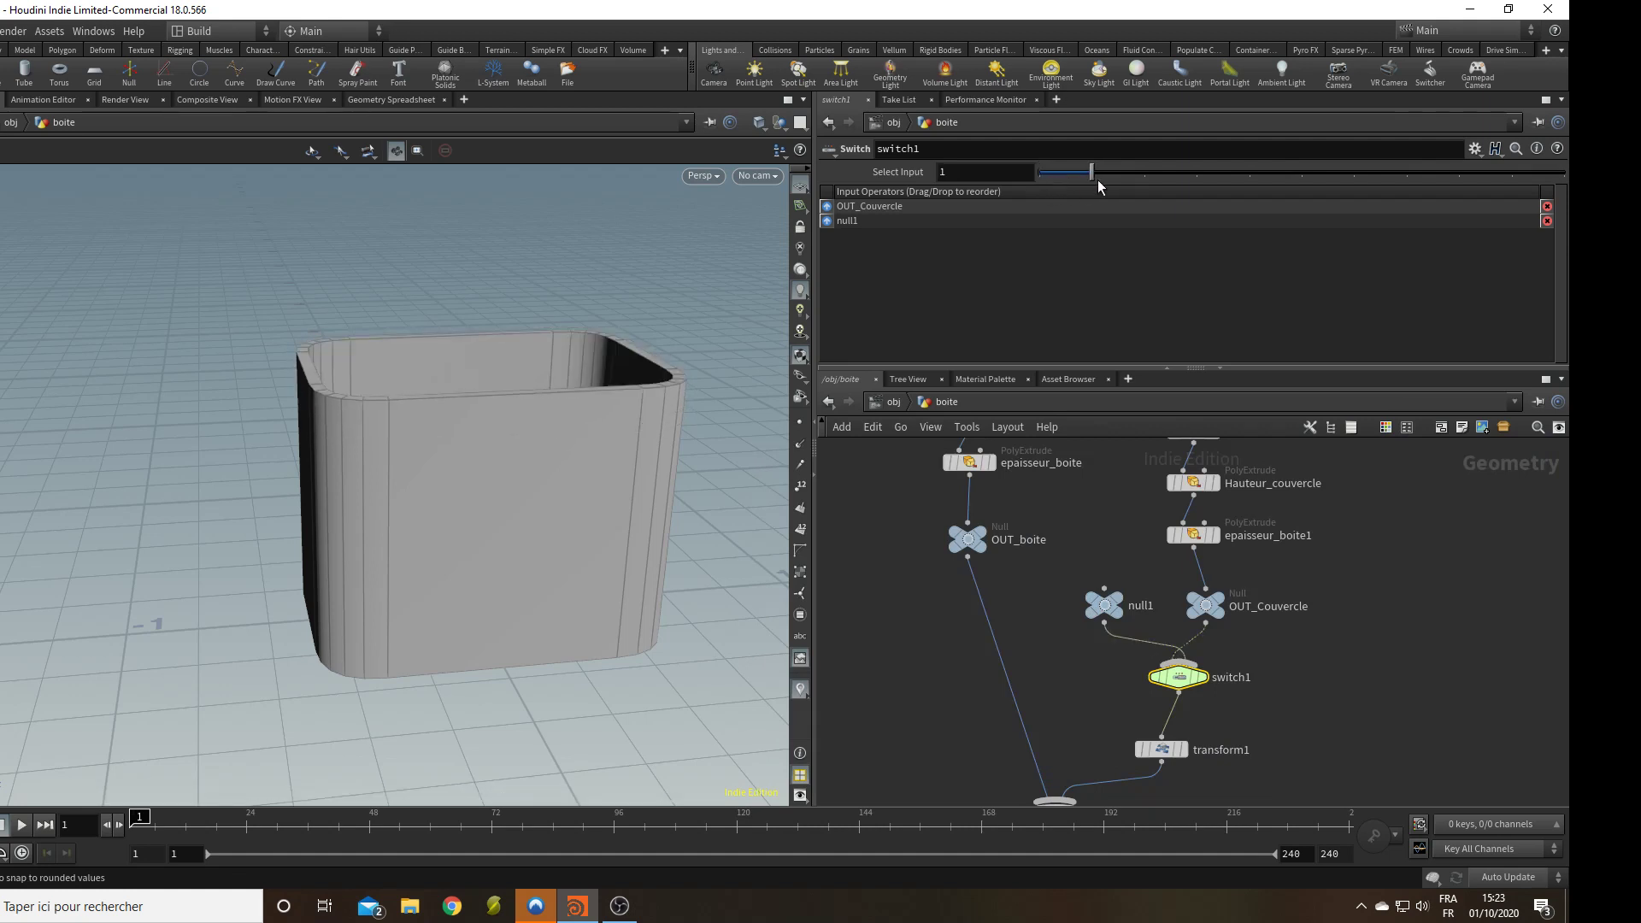
pyautogui.click(1041, 177)
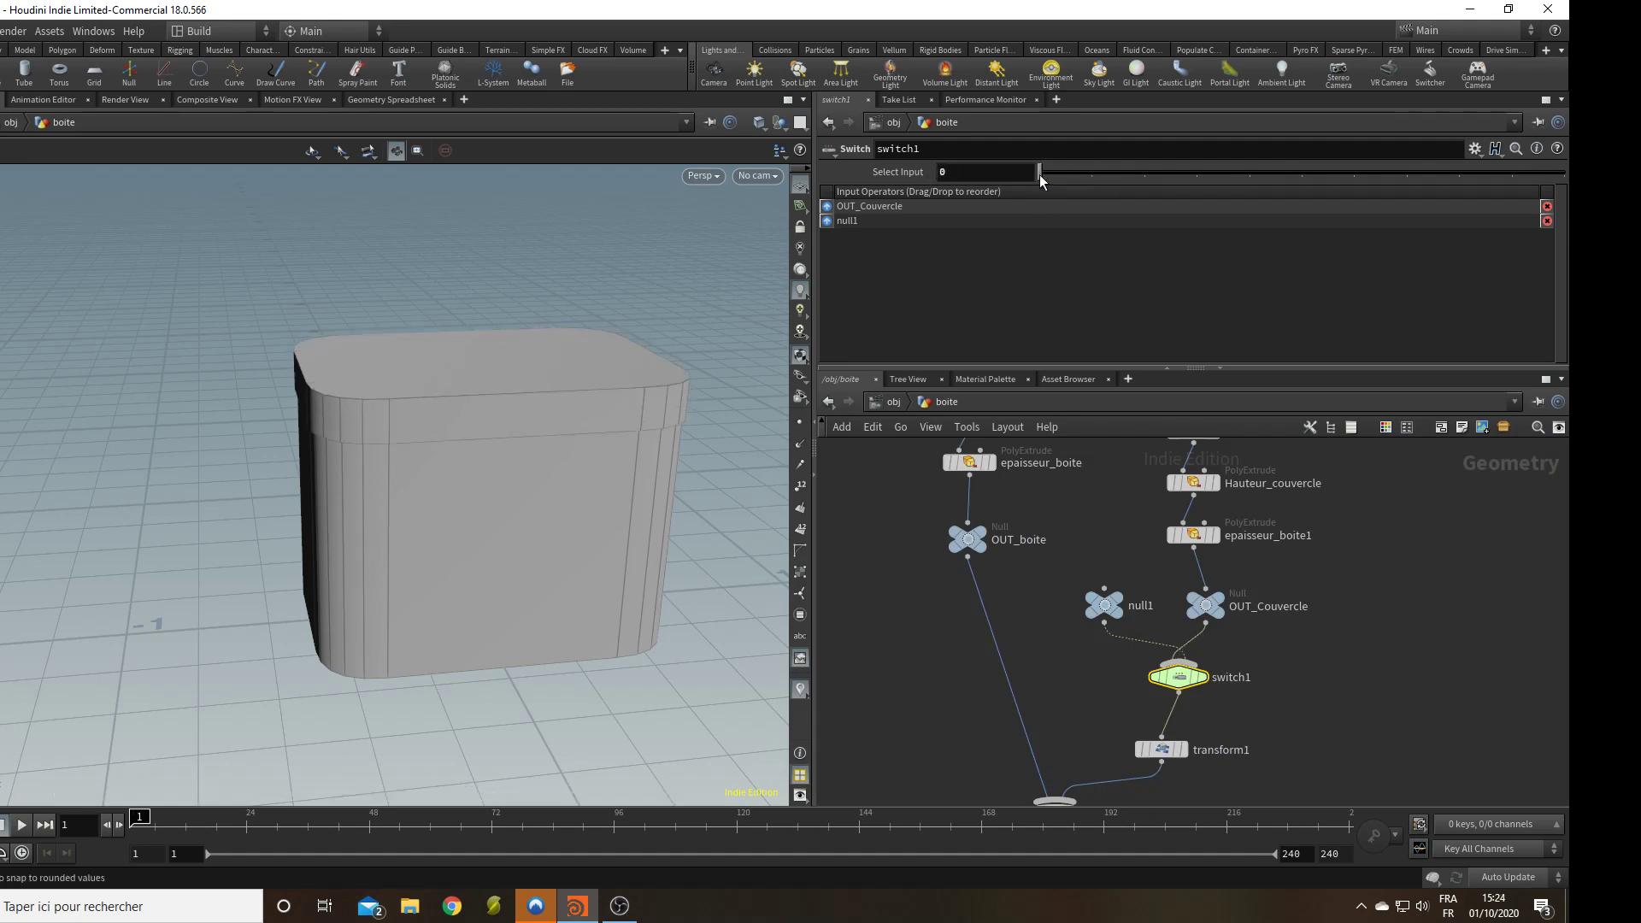
# Reorder the inputs of switch1 so that null1 comes before OUT_Couvercle.
pyautogui.moveTo(567, 274); pyautogui.dragTo(447, 381)
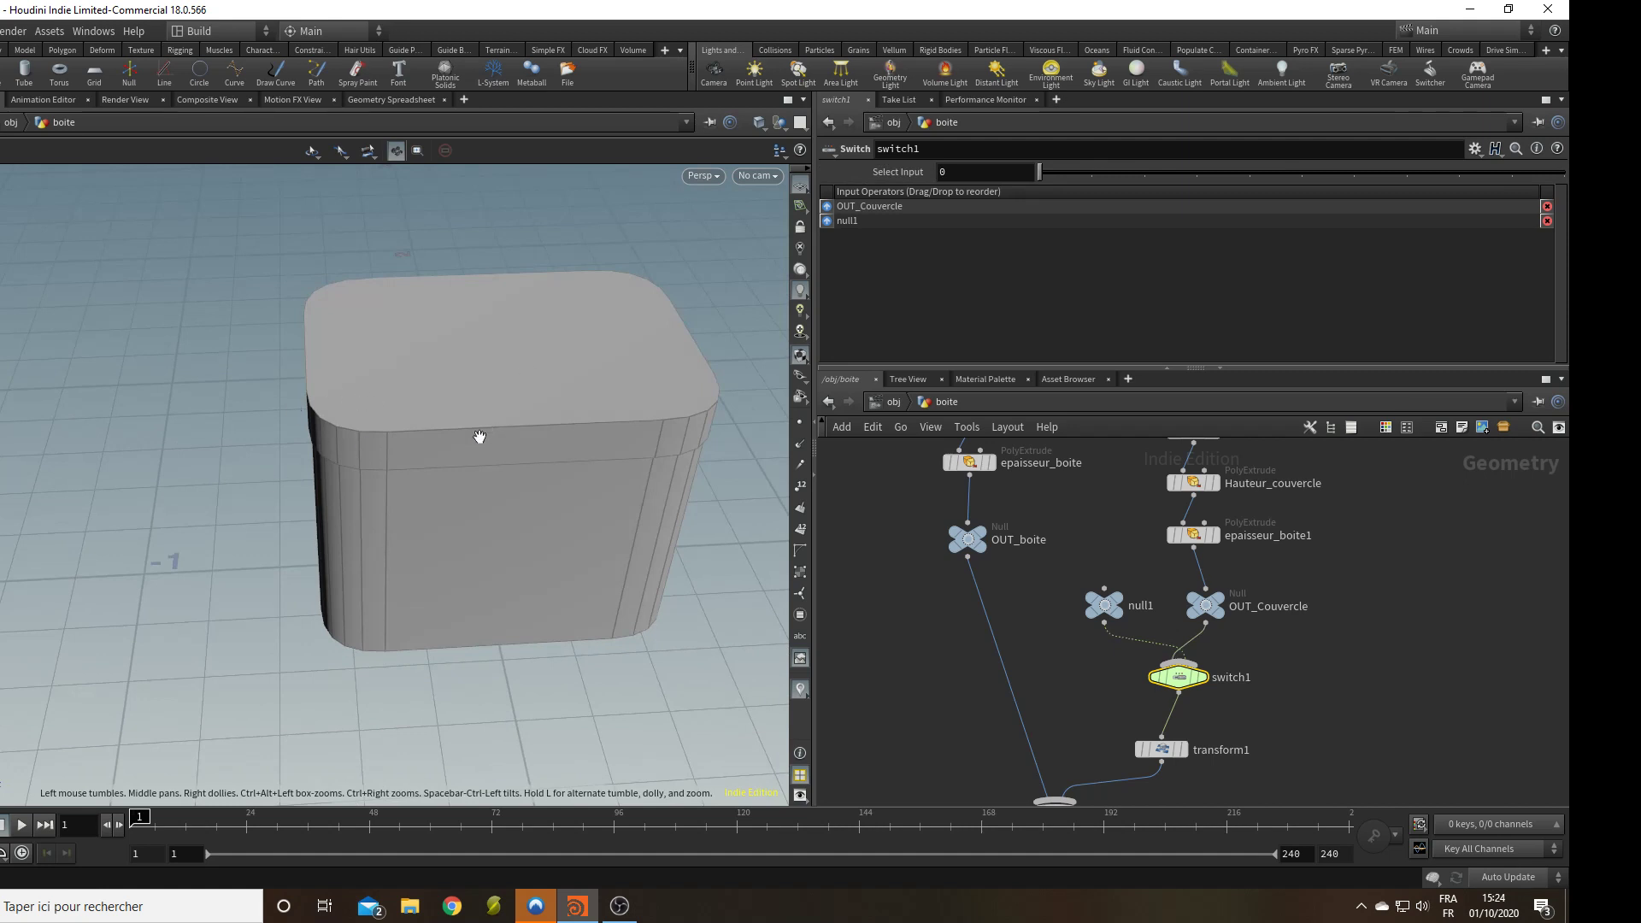
pyautogui.moveTo(479, 437); pyautogui.dragTo(213, 502)
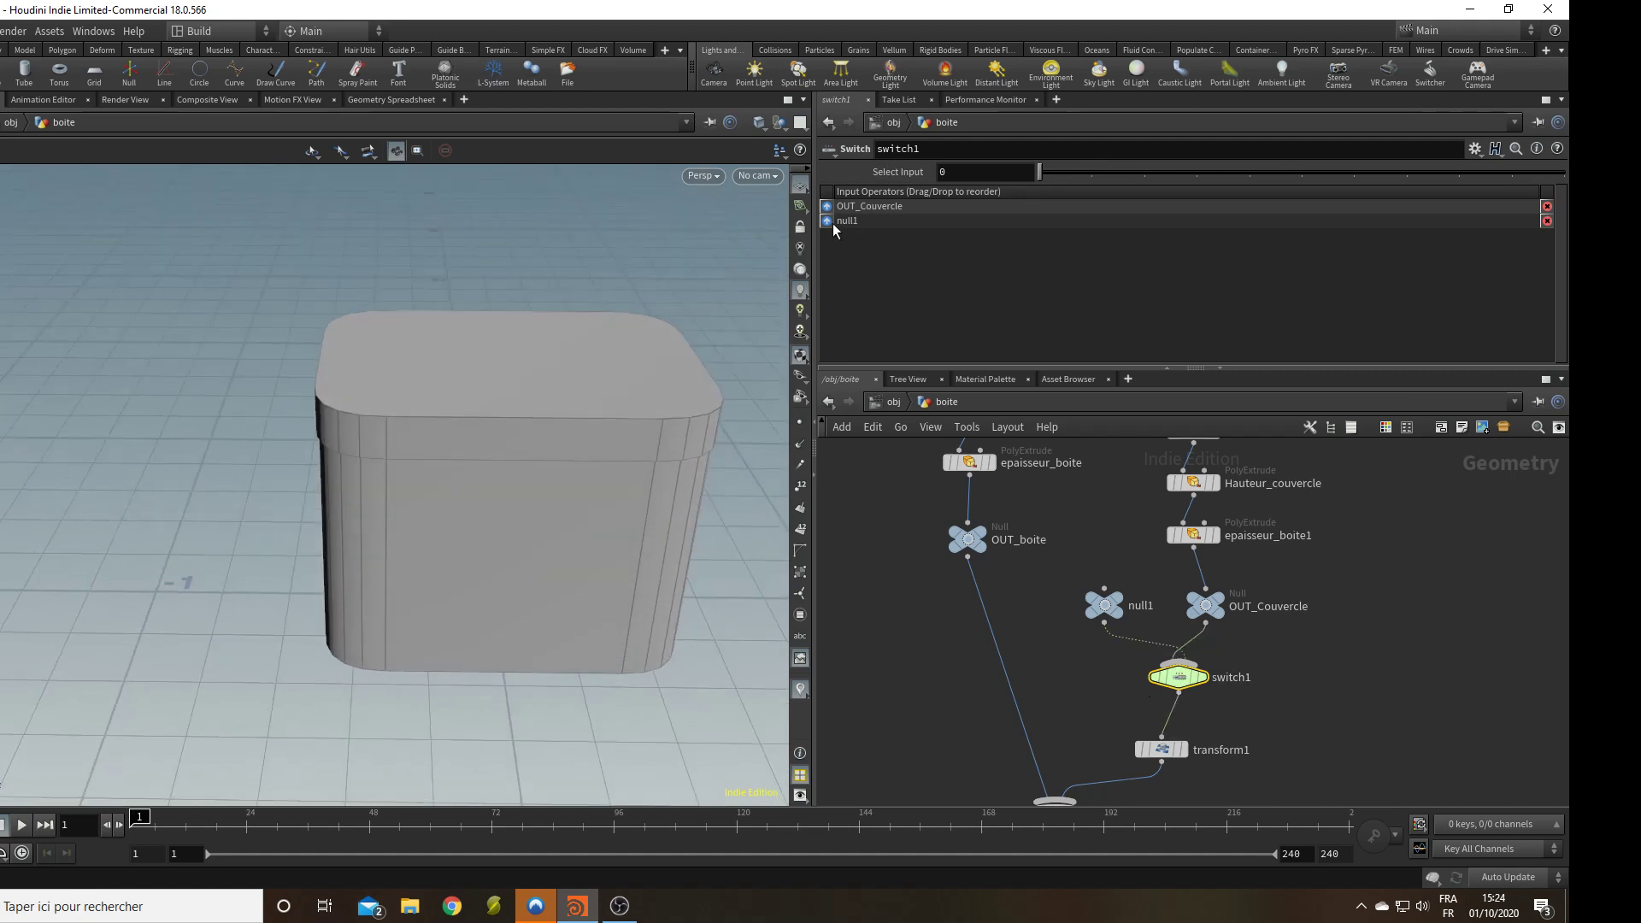
pyautogui.moveTo(829, 220); pyautogui.dragTo(829, 206)
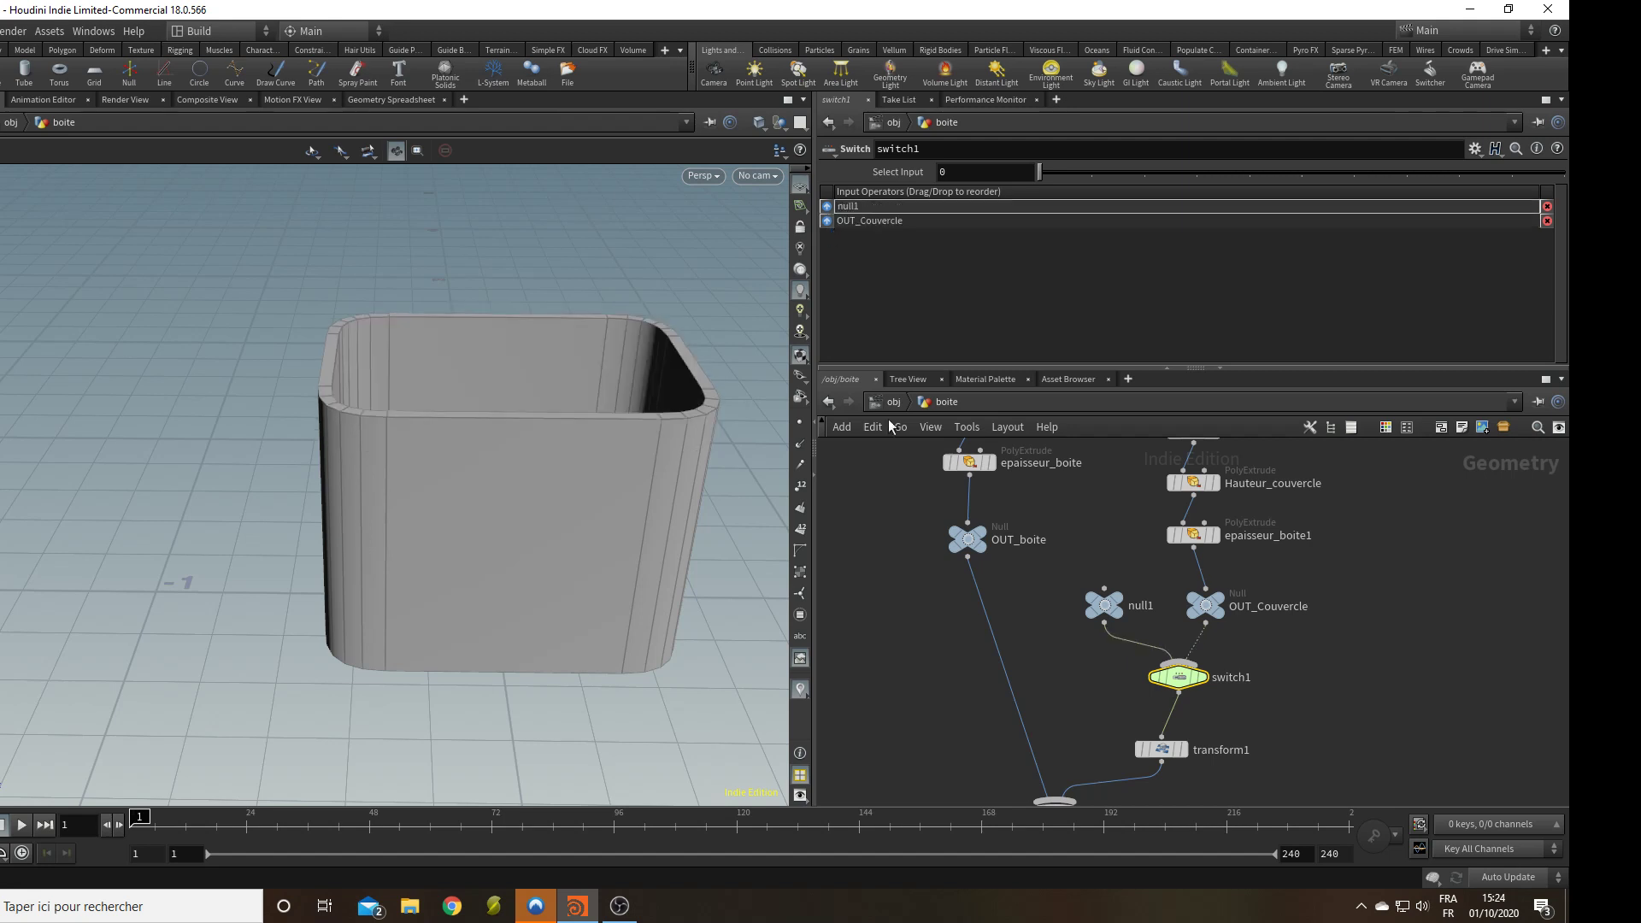
# Copy CONTROLE's Couvercle toggle and paste it as a relative reference into the Select Input of switch1.
pyautogui.moveTo(906, 562); pyautogui.dragTo(914, 596, button='middle')
pyautogui.scroll(-3, 919, 607)
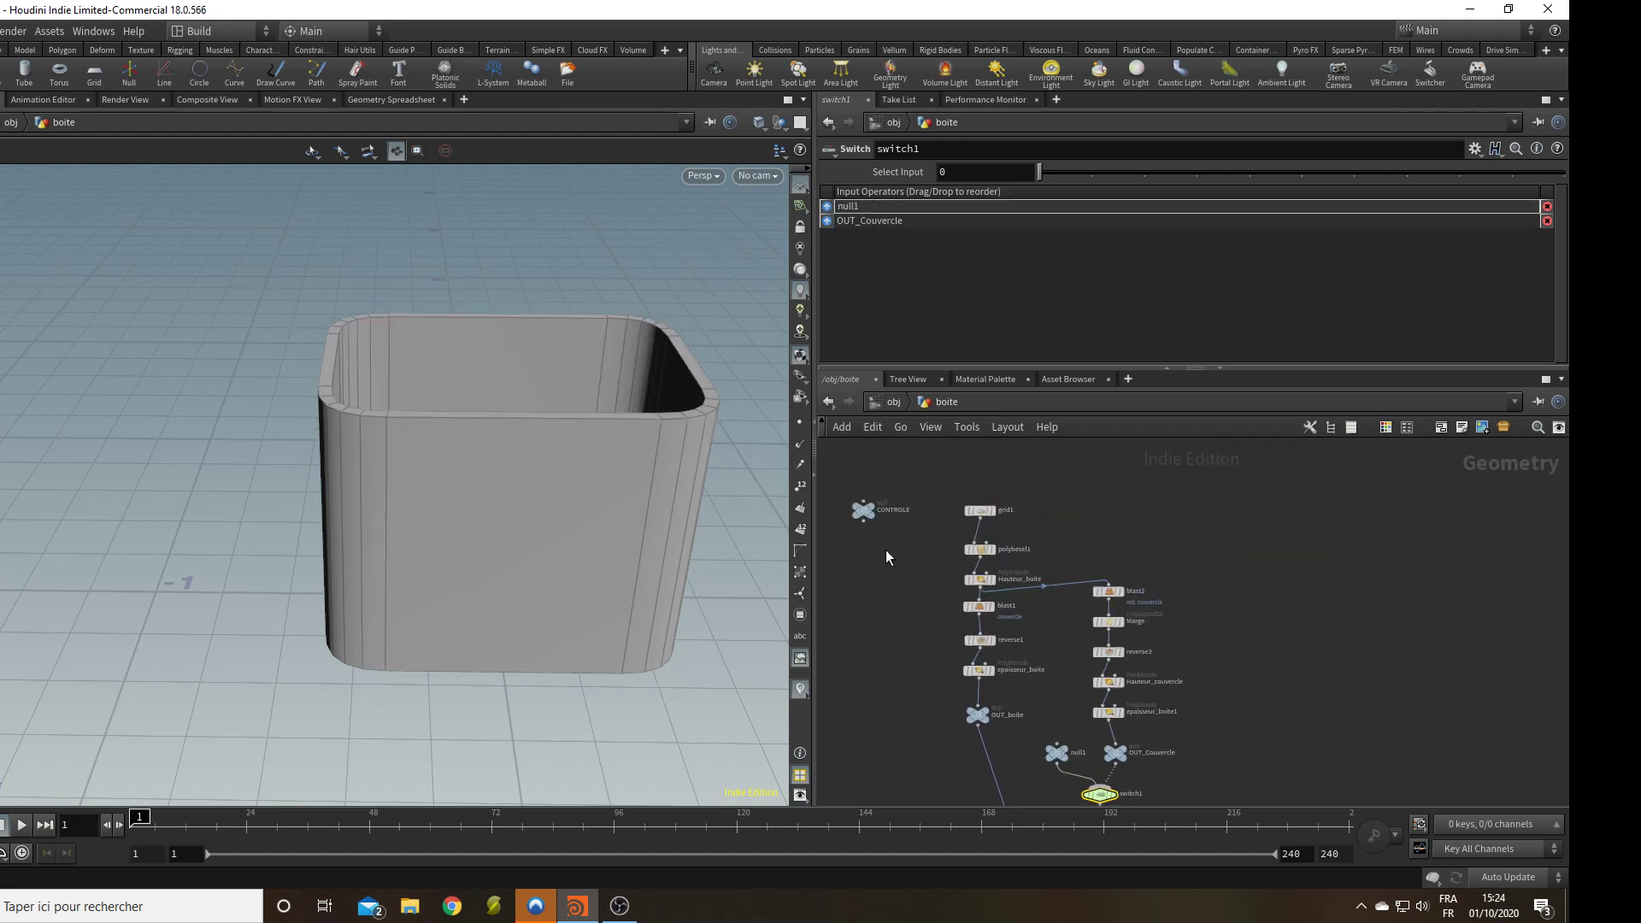
pyautogui.click(864, 511)
pyautogui.rightClick(986, 308)
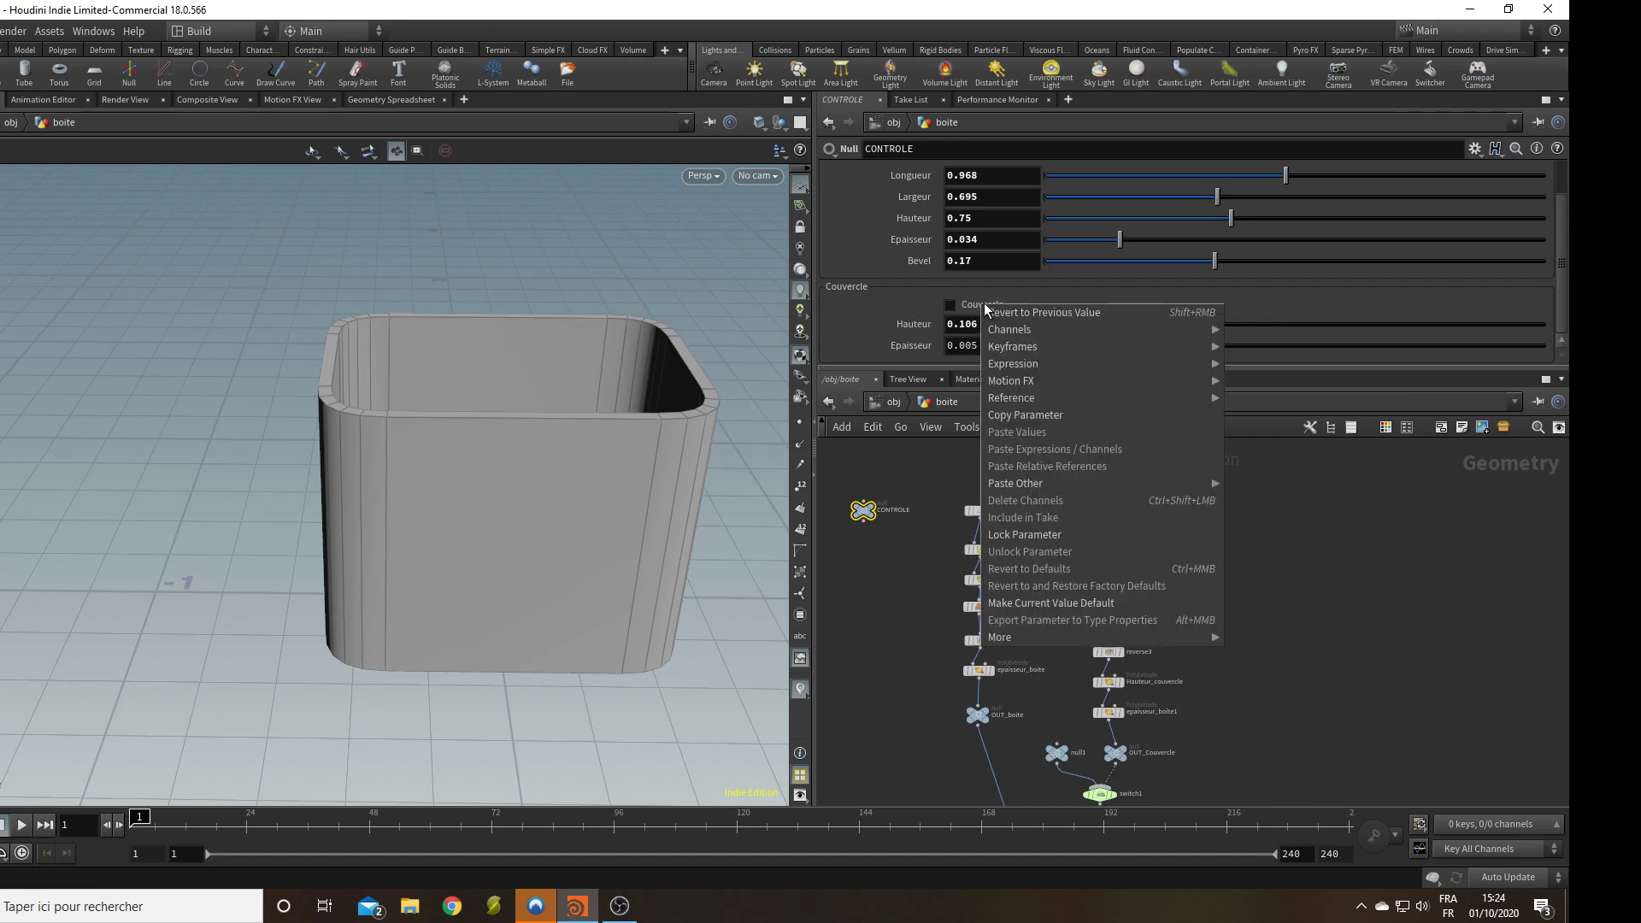
pyautogui.click(1060, 414)
pyautogui.scroll(3, 1102, 752)
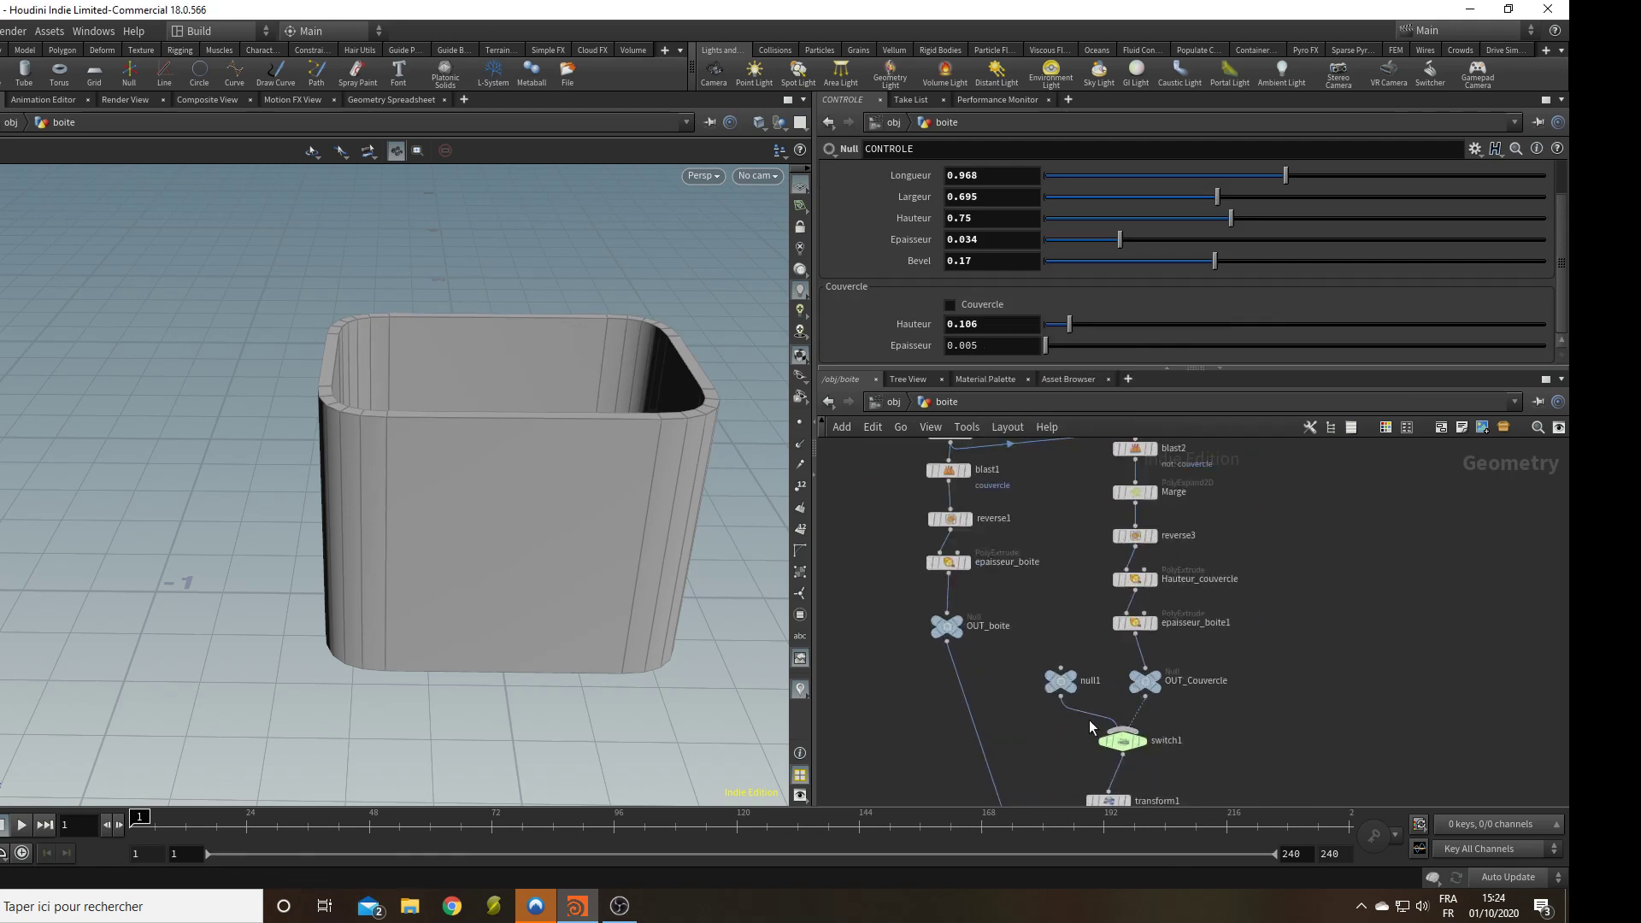
pyautogui.click(1120, 740)
pyautogui.rightClick(969, 175)
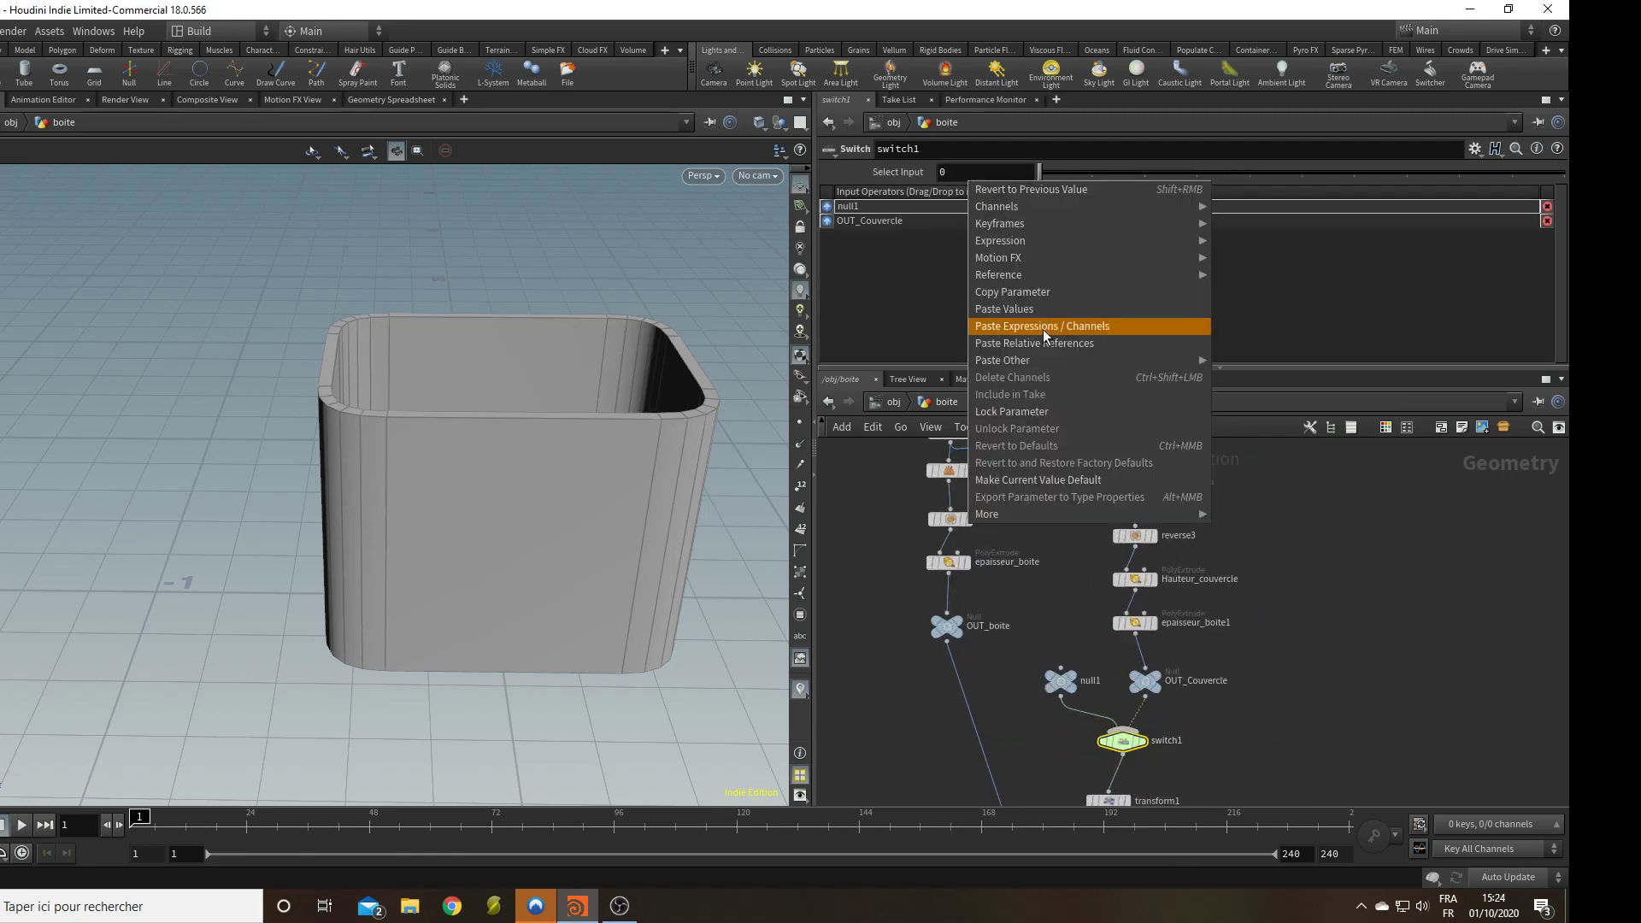
pyautogui.click(1026, 341)
pyautogui.click(898, 172)
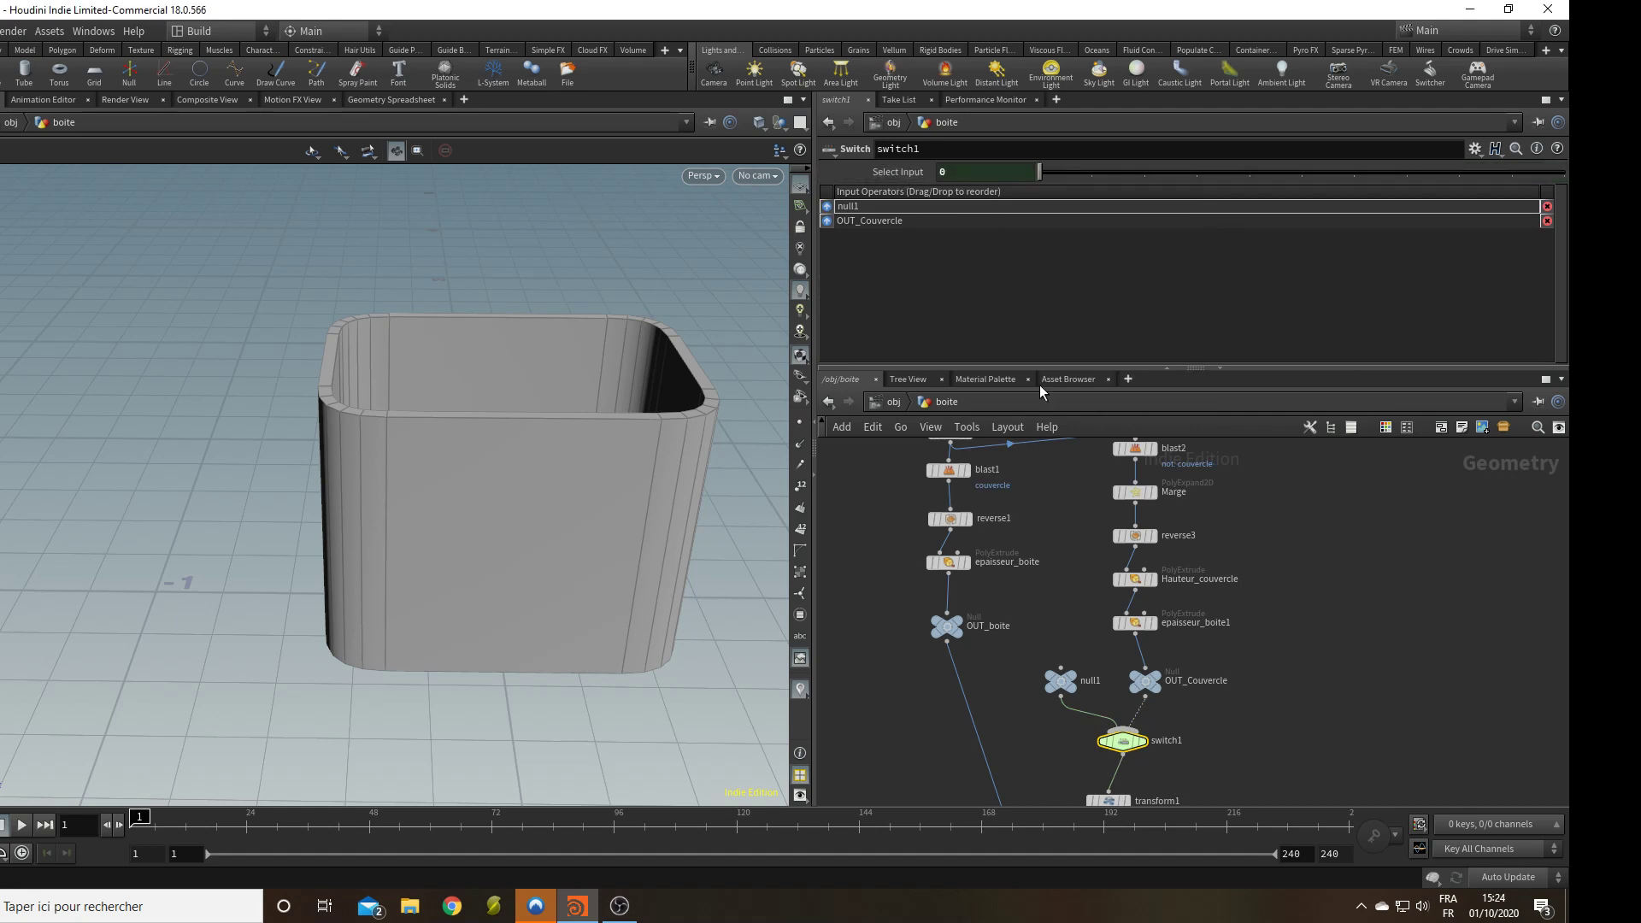
# Move the CONTROLE node slightly lower in the network and test its Couvercle toggle by switching it on and off.
pyautogui.moveTo(1276, 761); pyautogui.dragTo(1375, 596, button='middle')
pyautogui.scroll(-2, 1375, 592)
pyautogui.moveTo(1072, 478); pyautogui.dragTo(927, 592, button='middle')
pyautogui.moveTo(891, 498); pyautogui.dragTo(894, 542, button='middle')
pyautogui.moveTo(889, 481); pyautogui.dragTo(884, 566)
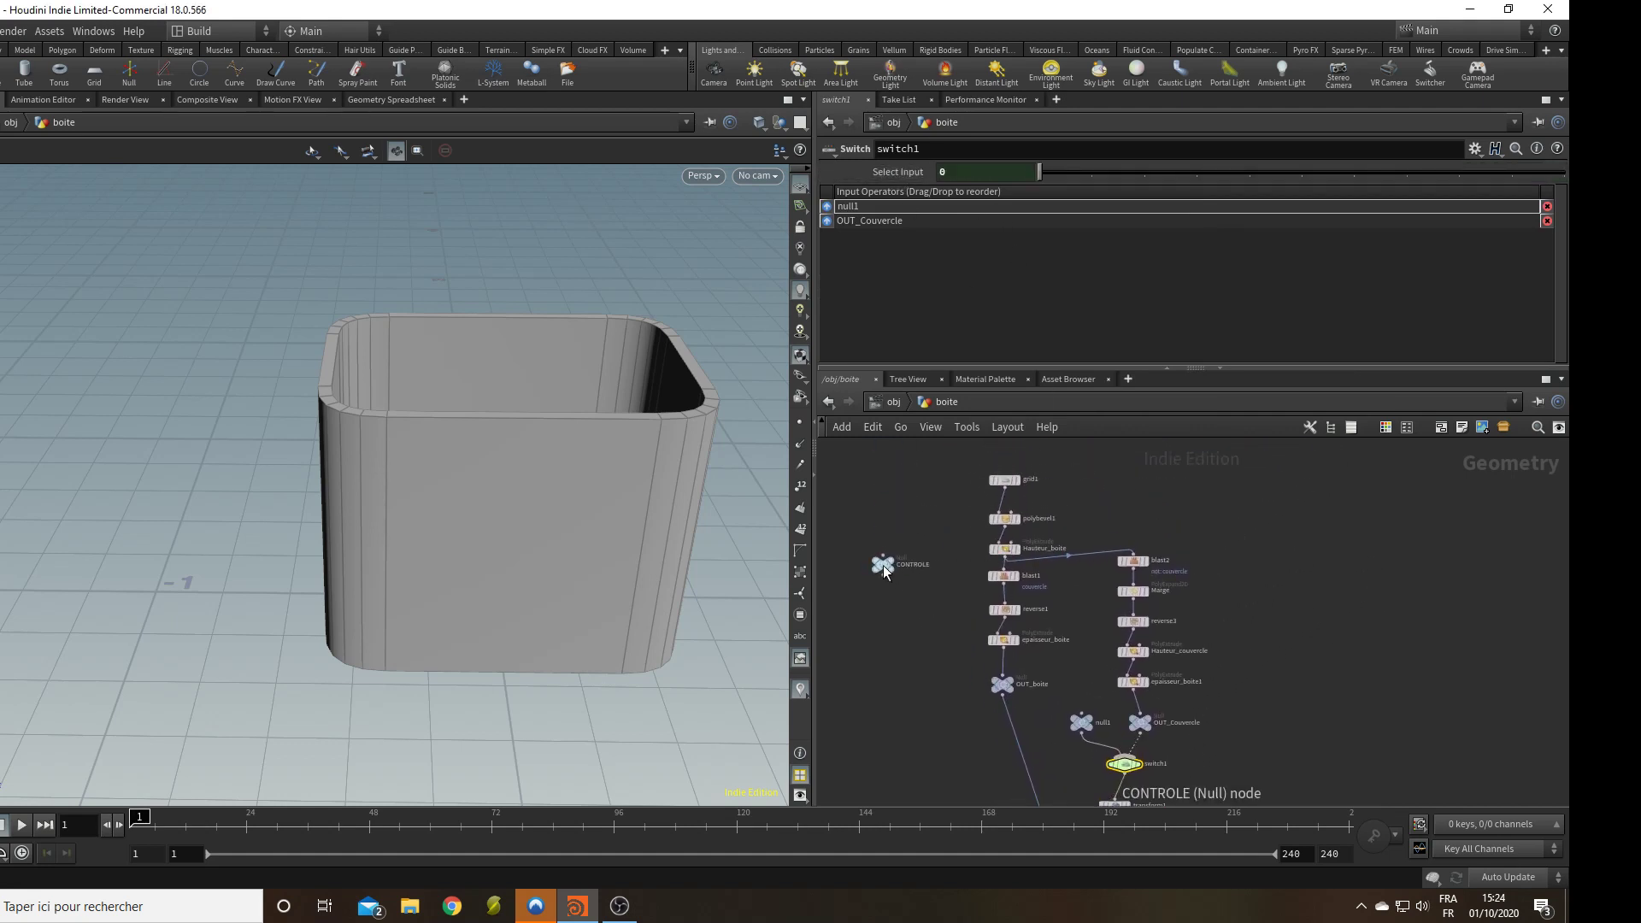
pyautogui.click(977, 311)
pyautogui.click(977, 311)
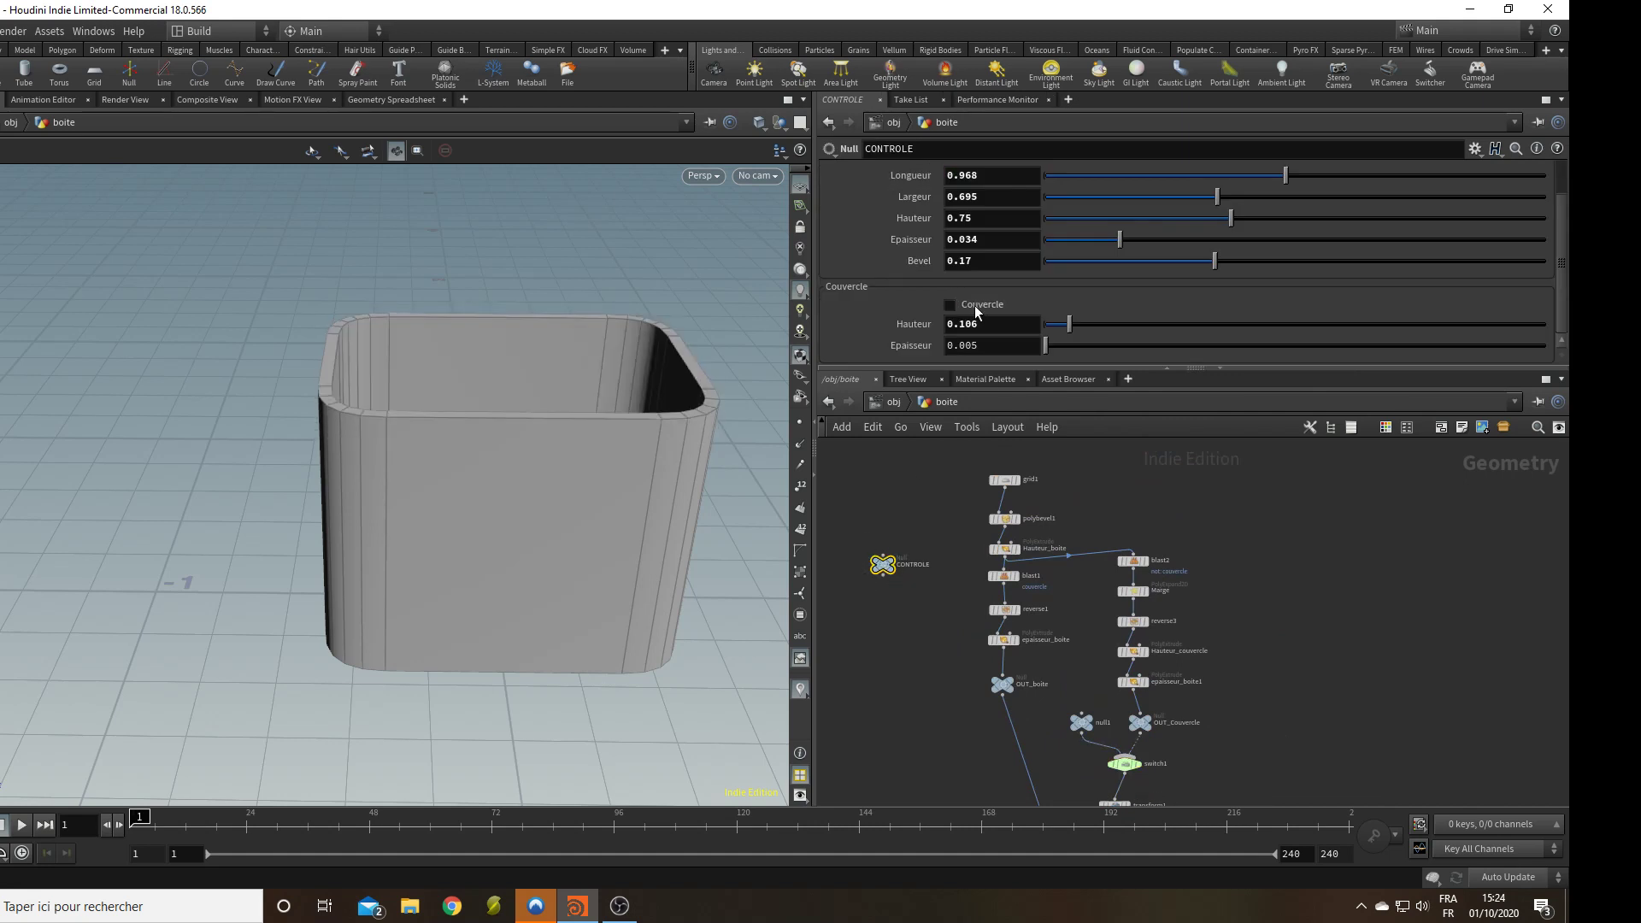
pyautogui.click(978, 311)
pyautogui.click(977, 311)
pyautogui.click(977, 311)
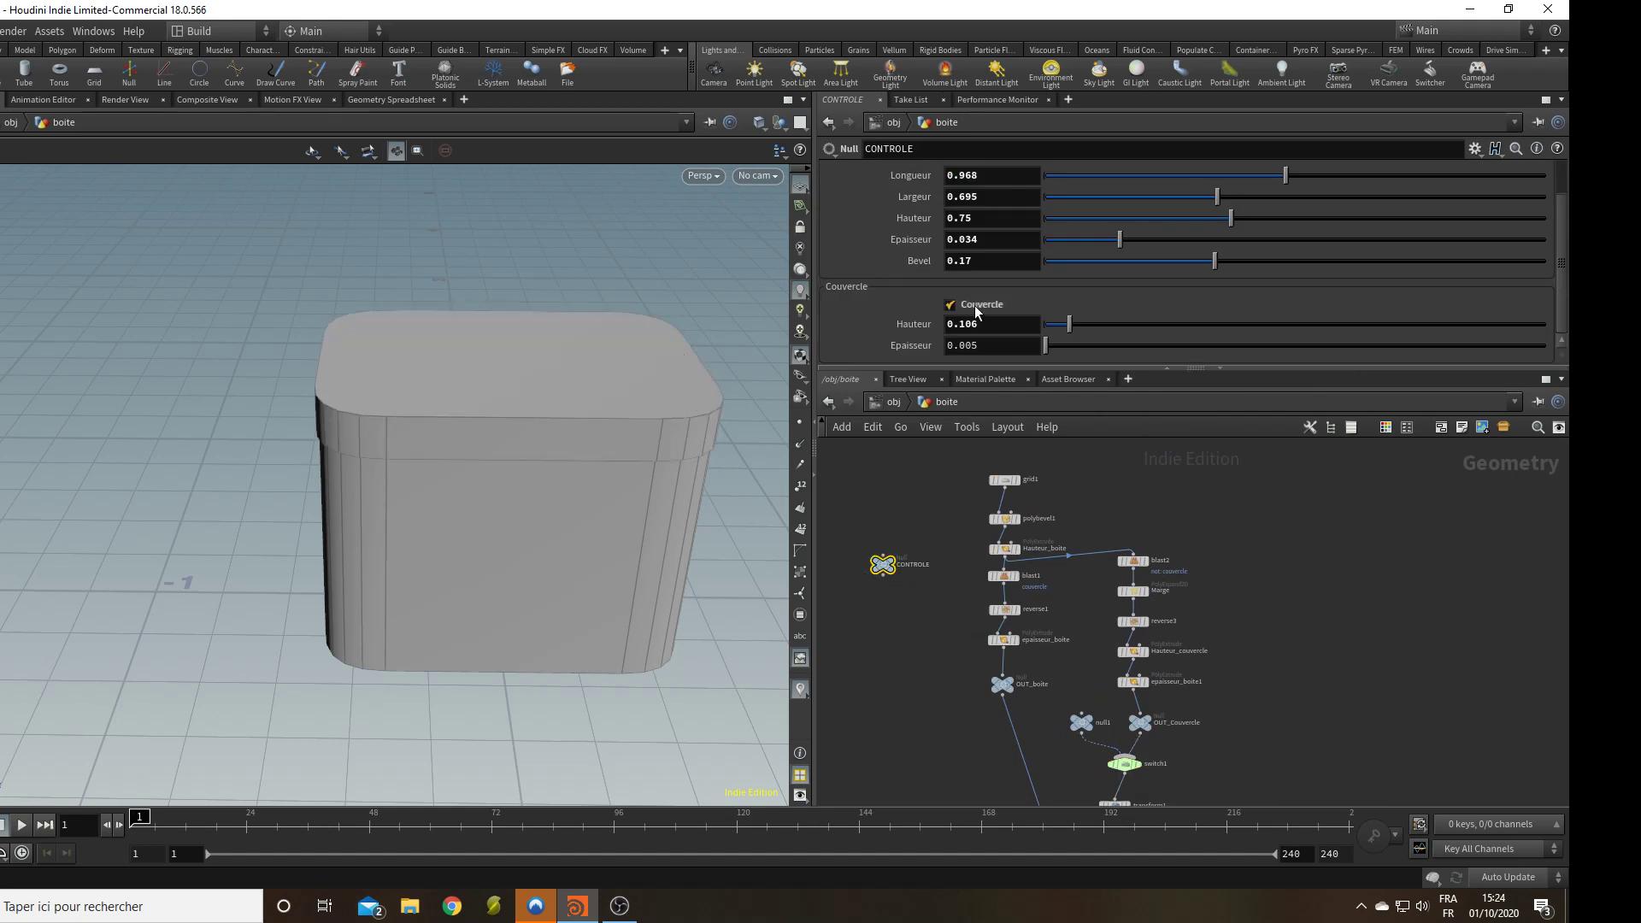
pyautogui.click(977, 311)
# Inspect the open box and the lid's node branch, and turn on the Couvercle toggle.
pyautogui.moveTo(652, 500)
pyautogui.mouseDown()
pyautogui.moveTo(678, 490)
pyautogui.moveTo(664, 437)
pyautogui.moveTo(665, 482)
pyautogui.mouseUp()
pyautogui.moveTo(1428, 721); pyautogui.dragTo(1411, 548, button='middle')
pyautogui.moveTo(1204, 624); pyautogui.dragTo(1202, 699, button='middle')
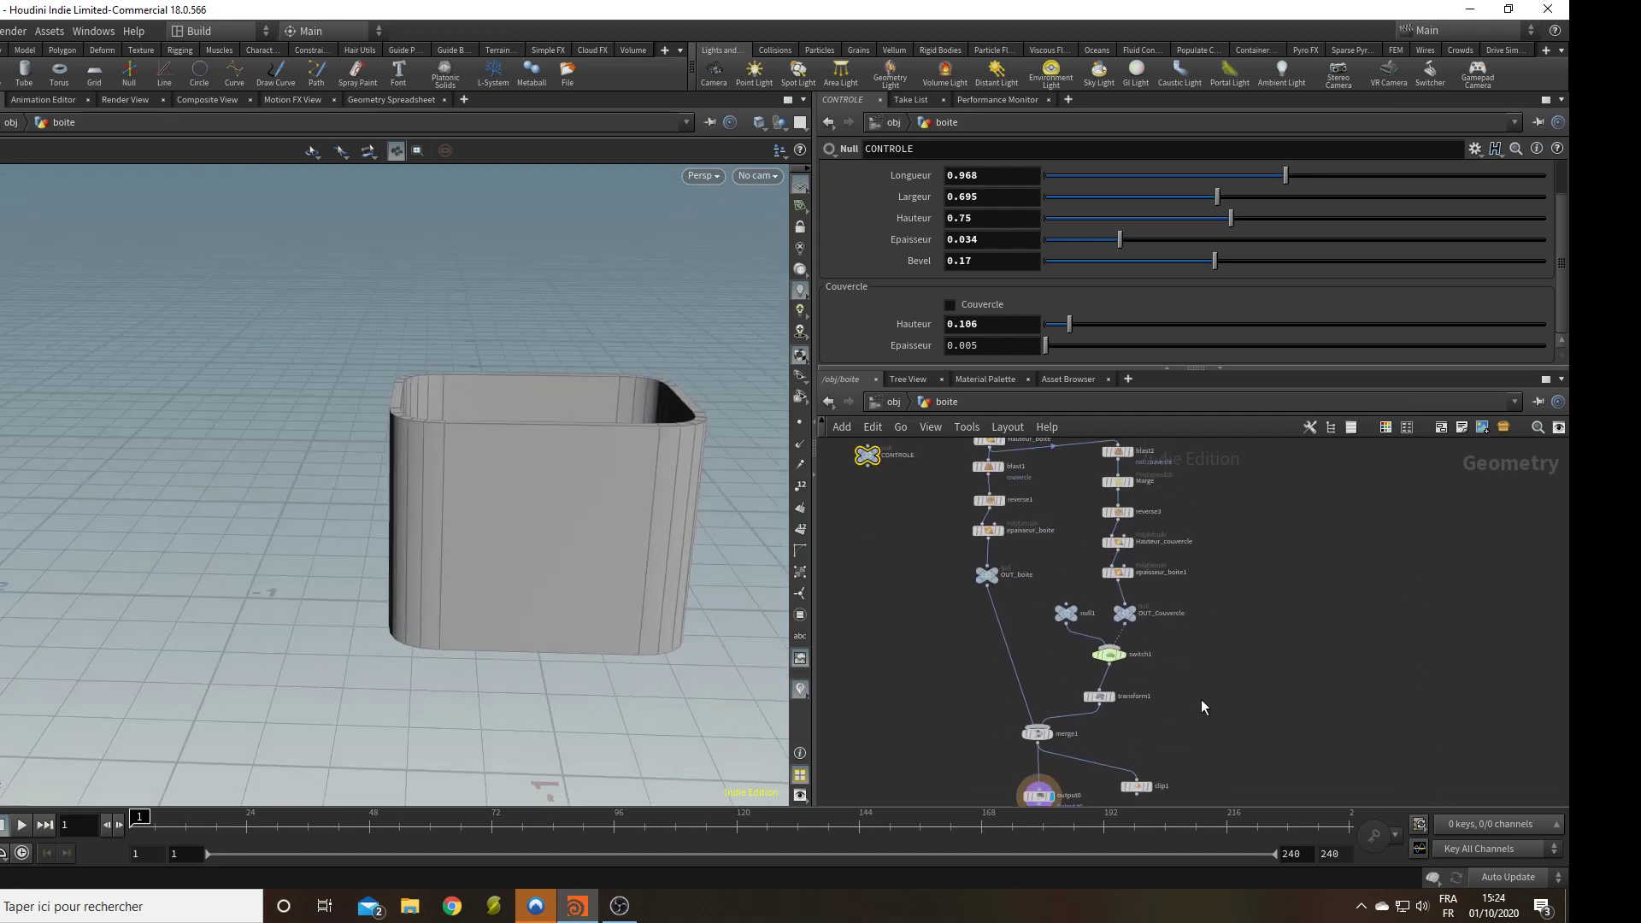
pyautogui.scroll(3, 1202, 697)
pyautogui.moveTo(1330, 539); pyautogui.dragTo(1372, 574, button='middle')
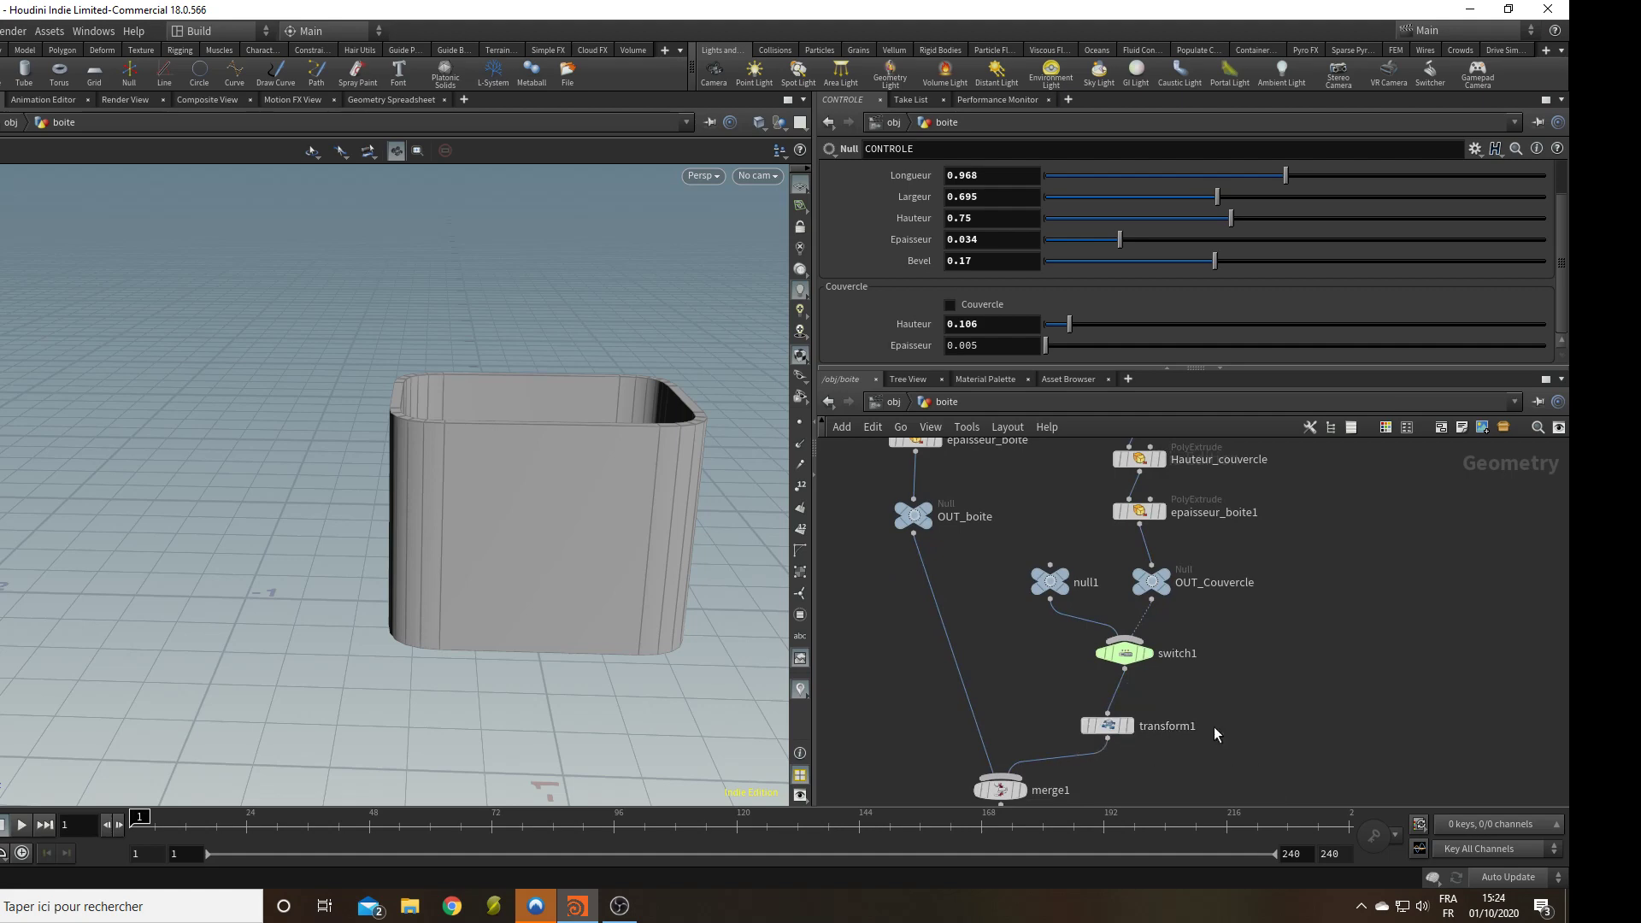
pyautogui.moveTo(402, 547)
pyautogui.mouseDown()
pyautogui.moveTo(393, 597)
pyautogui.moveTo(387, 535)
pyautogui.mouseUp()
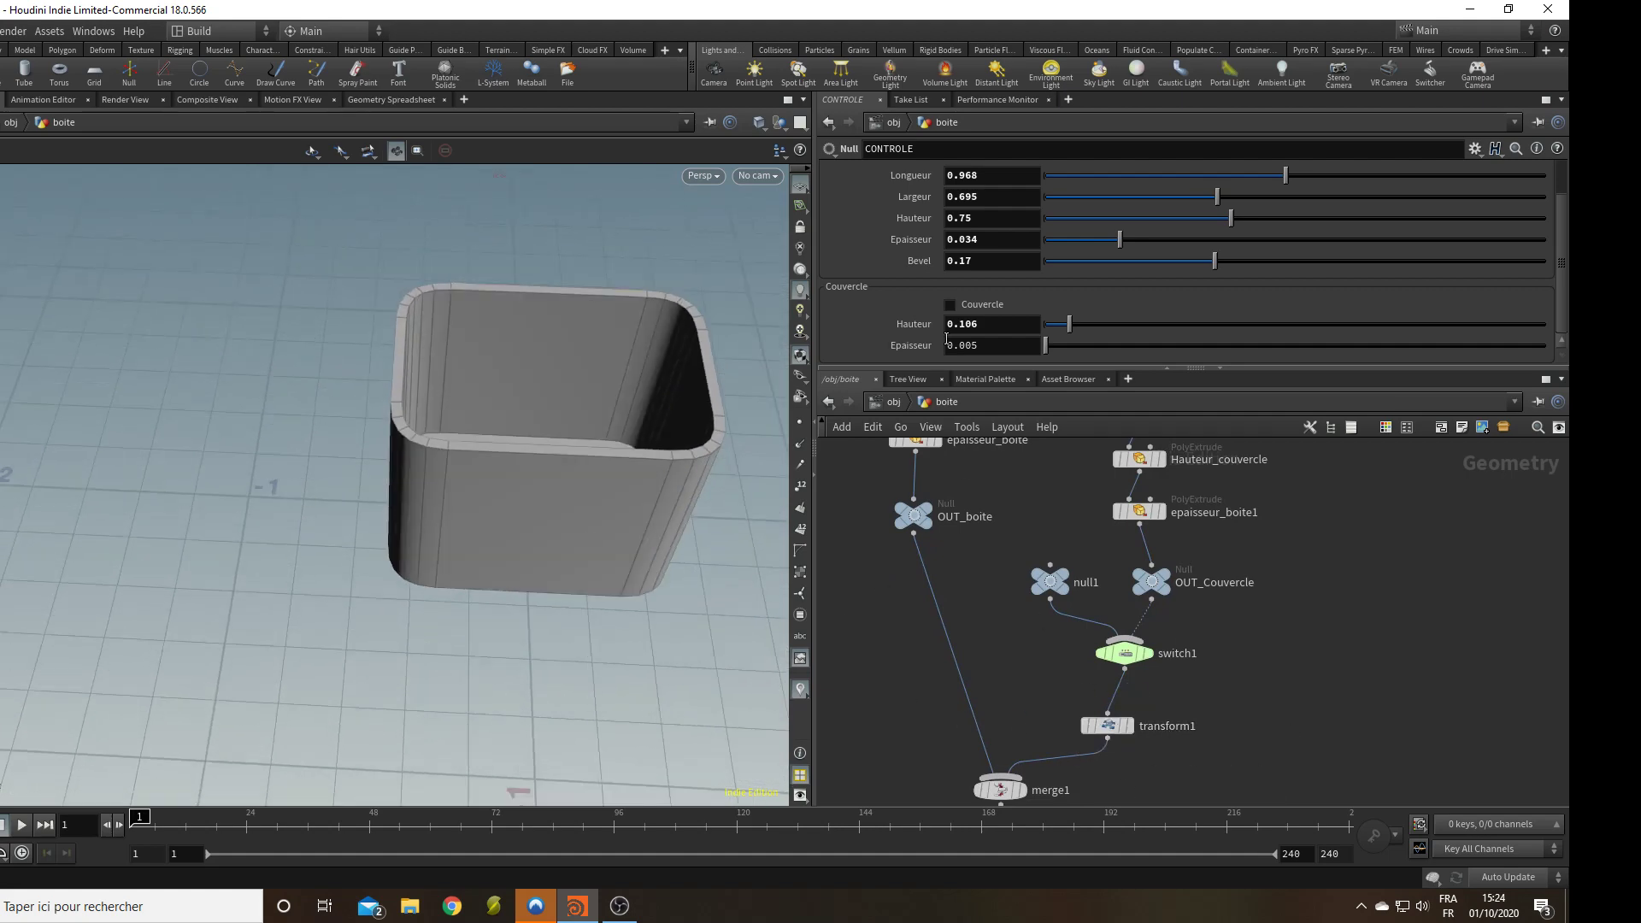
pyautogui.click(949, 304)
# Try lowering the lid with transform1's Y translation at -0.174, and reset the value to 0.
pyautogui.click(1108, 726)
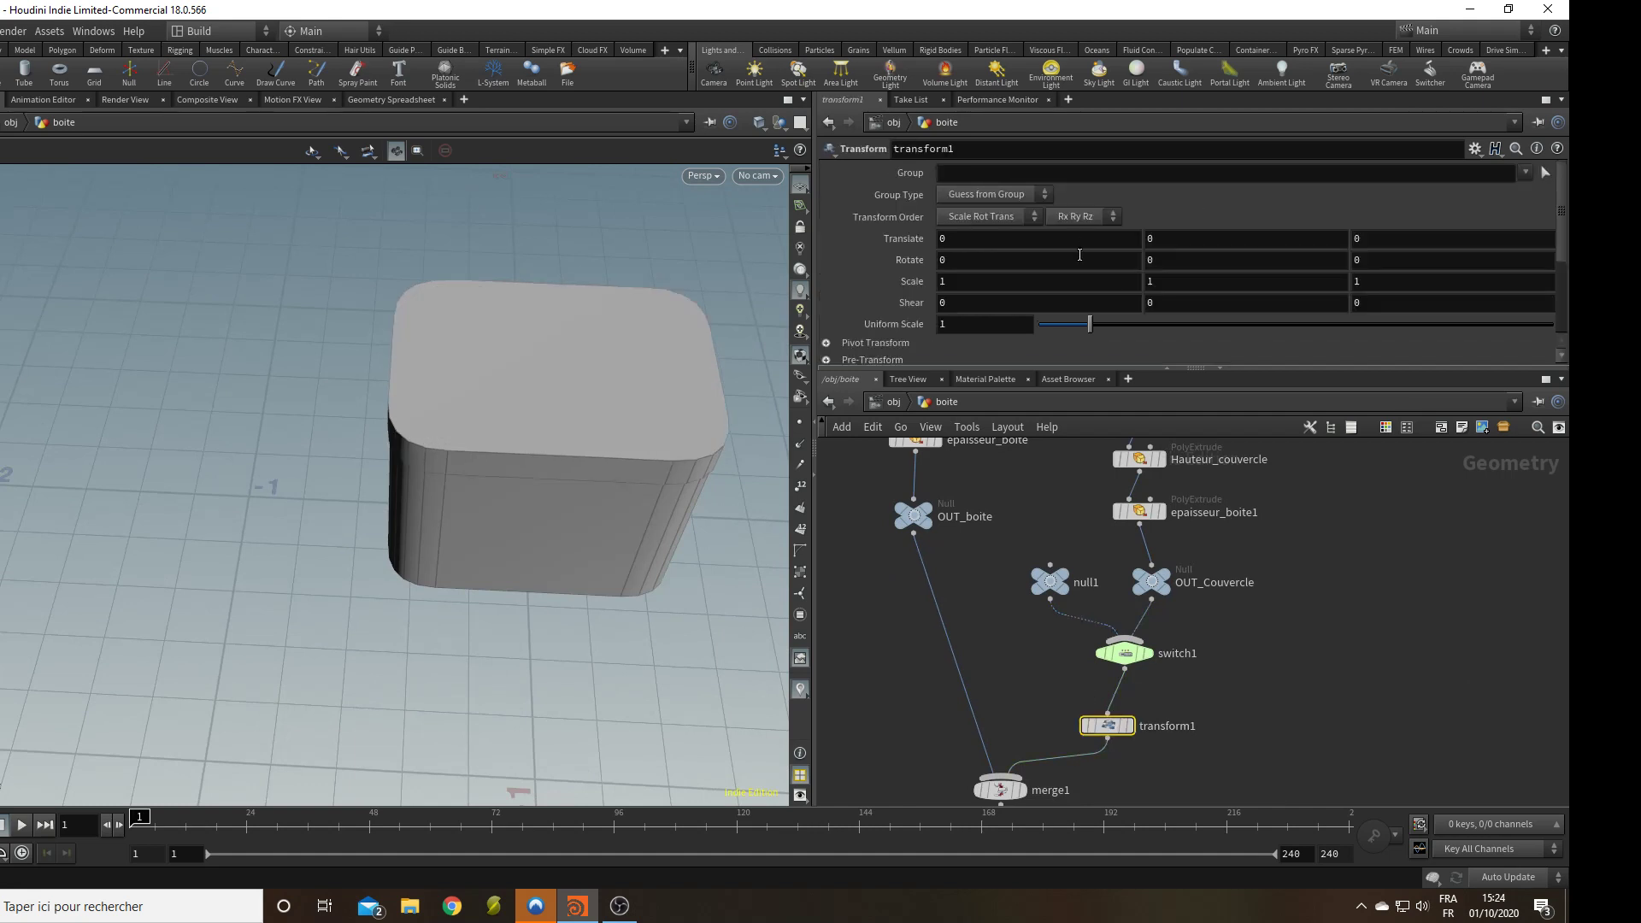
pyautogui.moveTo(1191, 244); pyautogui.dragTo(1098, 230, button='middle')
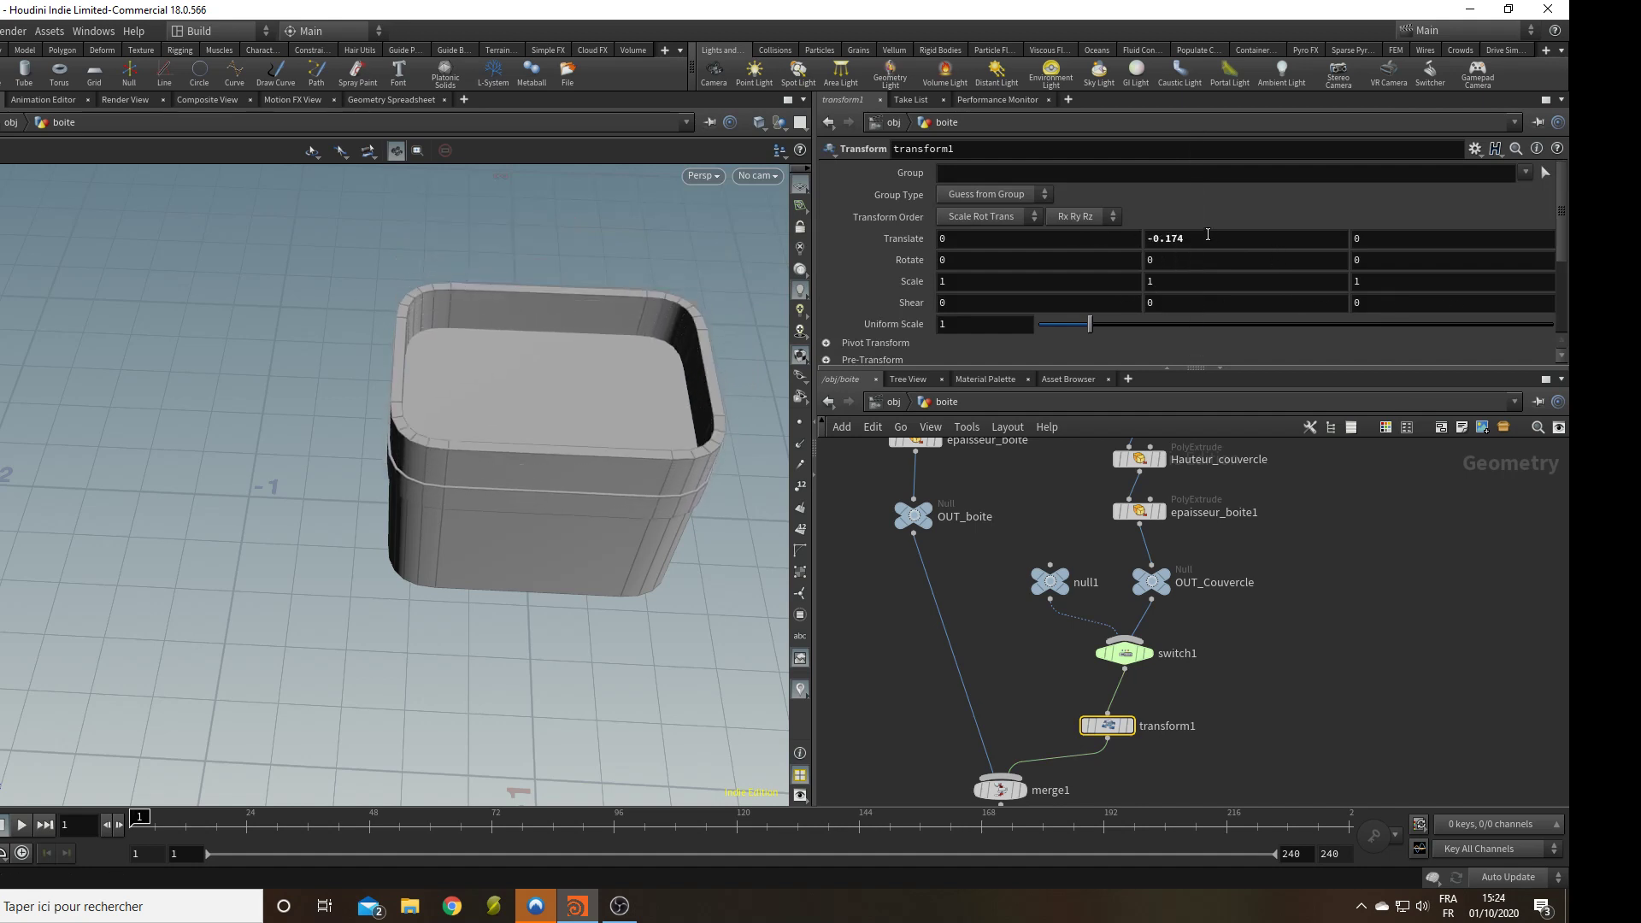
pyautogui.moveTo(1208, 235); pyautogui.dragTo(905, 241)
pyautogui.write('0')
pyautogui.press('Return')
# Open the CONTROLE node's parameter interface for editing and add a Float parameter to the end of the Couvercle folder.
pyautogui.scroll(2, 840, 520)
pyautogui.moveTo(894, 511); pyautogui.dragTo(1057, 661, button='middle')
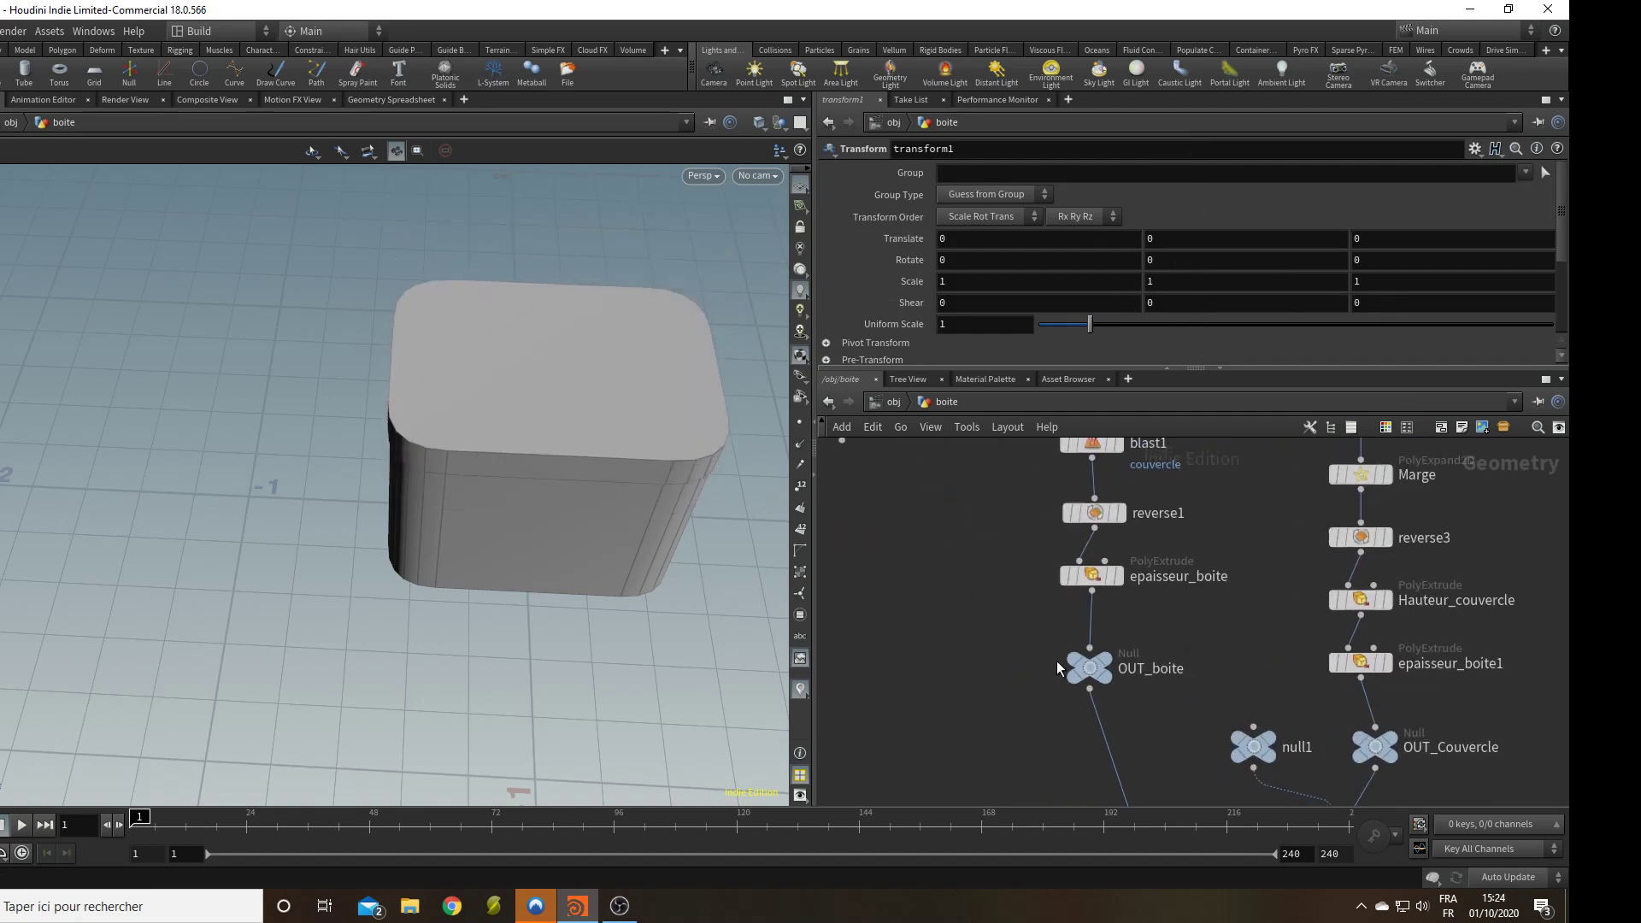
pyautogui.scroll(-3, 1056, 665)
pyautogui.click(951, 542)
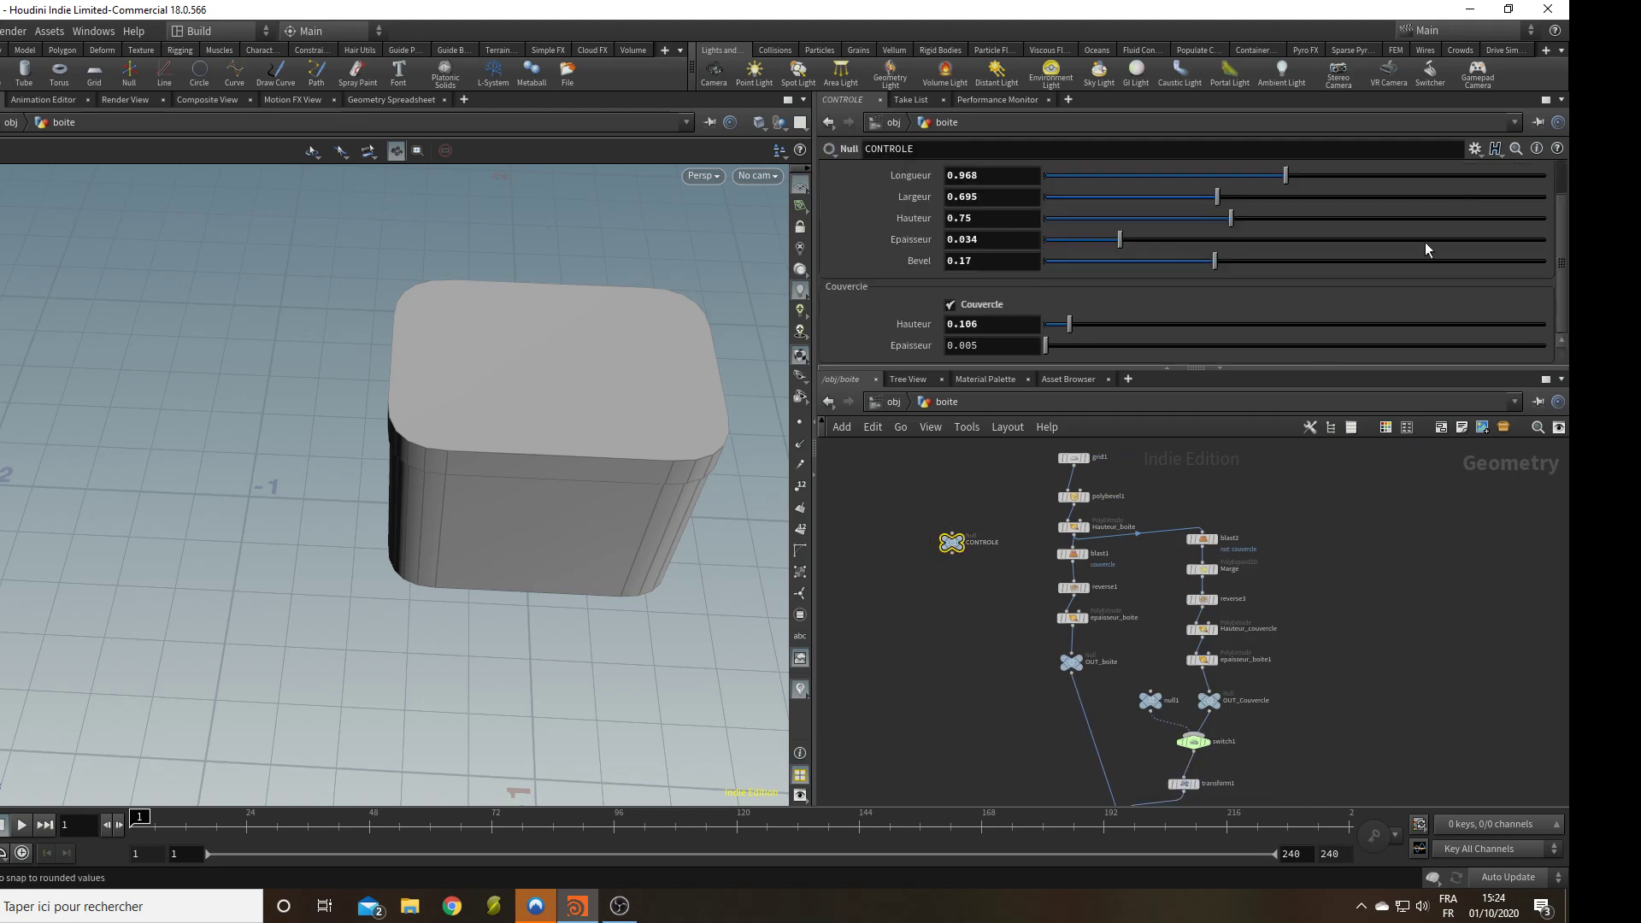
pyautogui.click(1474, 150)
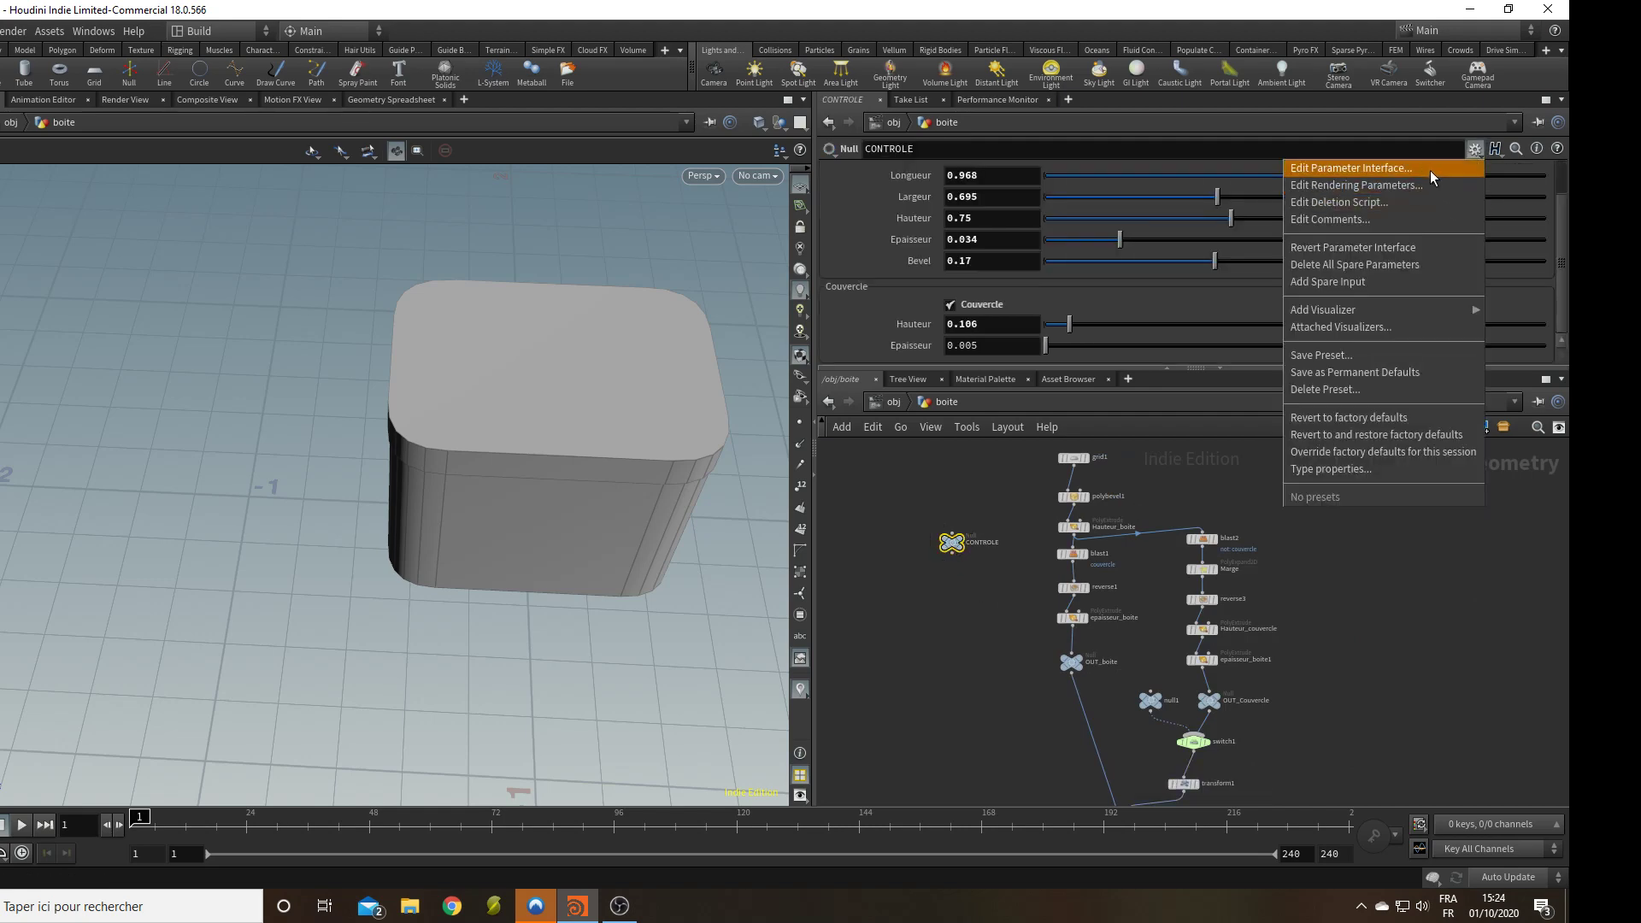
pyautogui.click(1429, 171)
pyautogui.moveTo(367, 159); pyautogui.dragTo(845, 137)
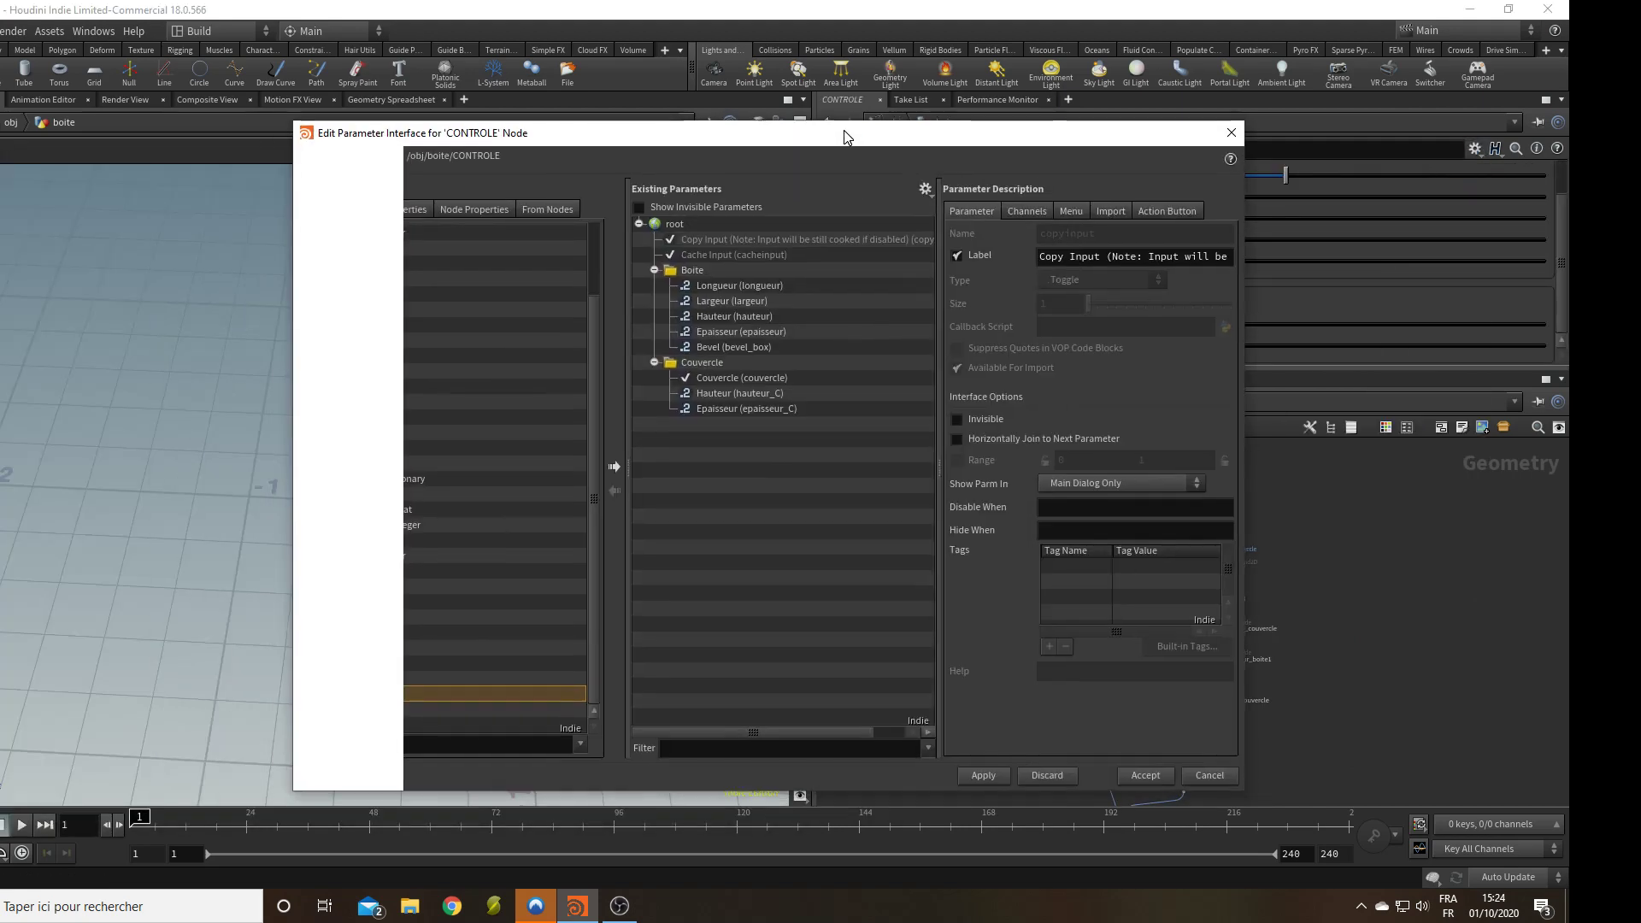
pyautogui.scroll(2, 412, 669)
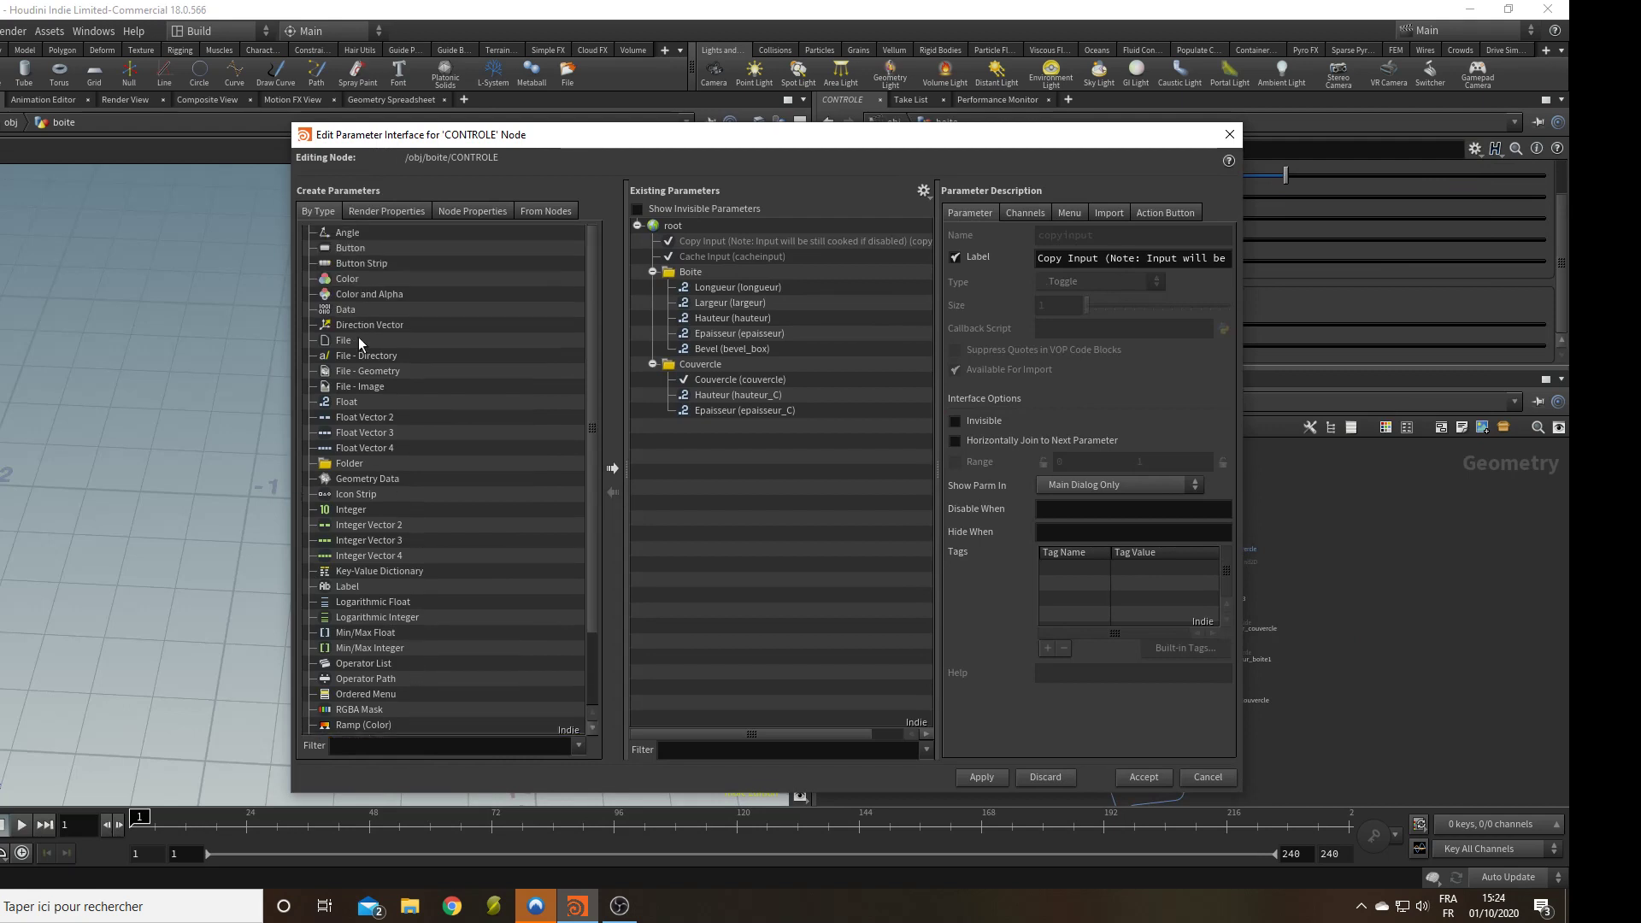
pyautogui.moveTo(346, 407); pyautogui.dragTo(682, 369)
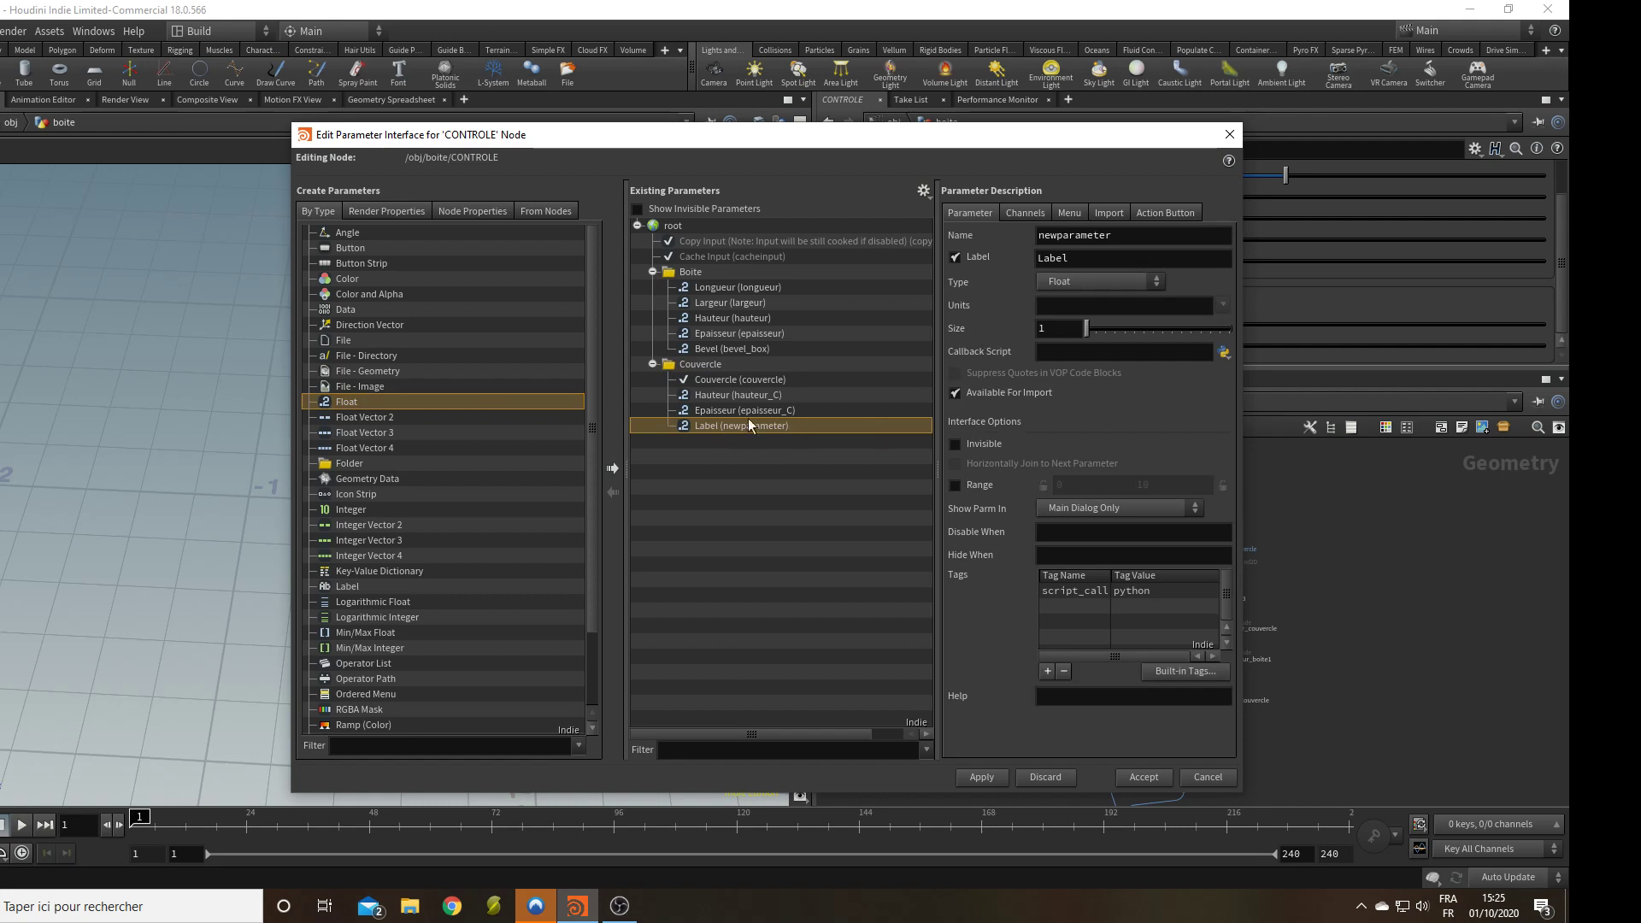
# Name the new float parameter ouverture, label it Ouverture, and apply the change.
pyautogui.doubleClick(1170, 233)
pyautogui.write('ouverture')
pyautogui.press('Tab')
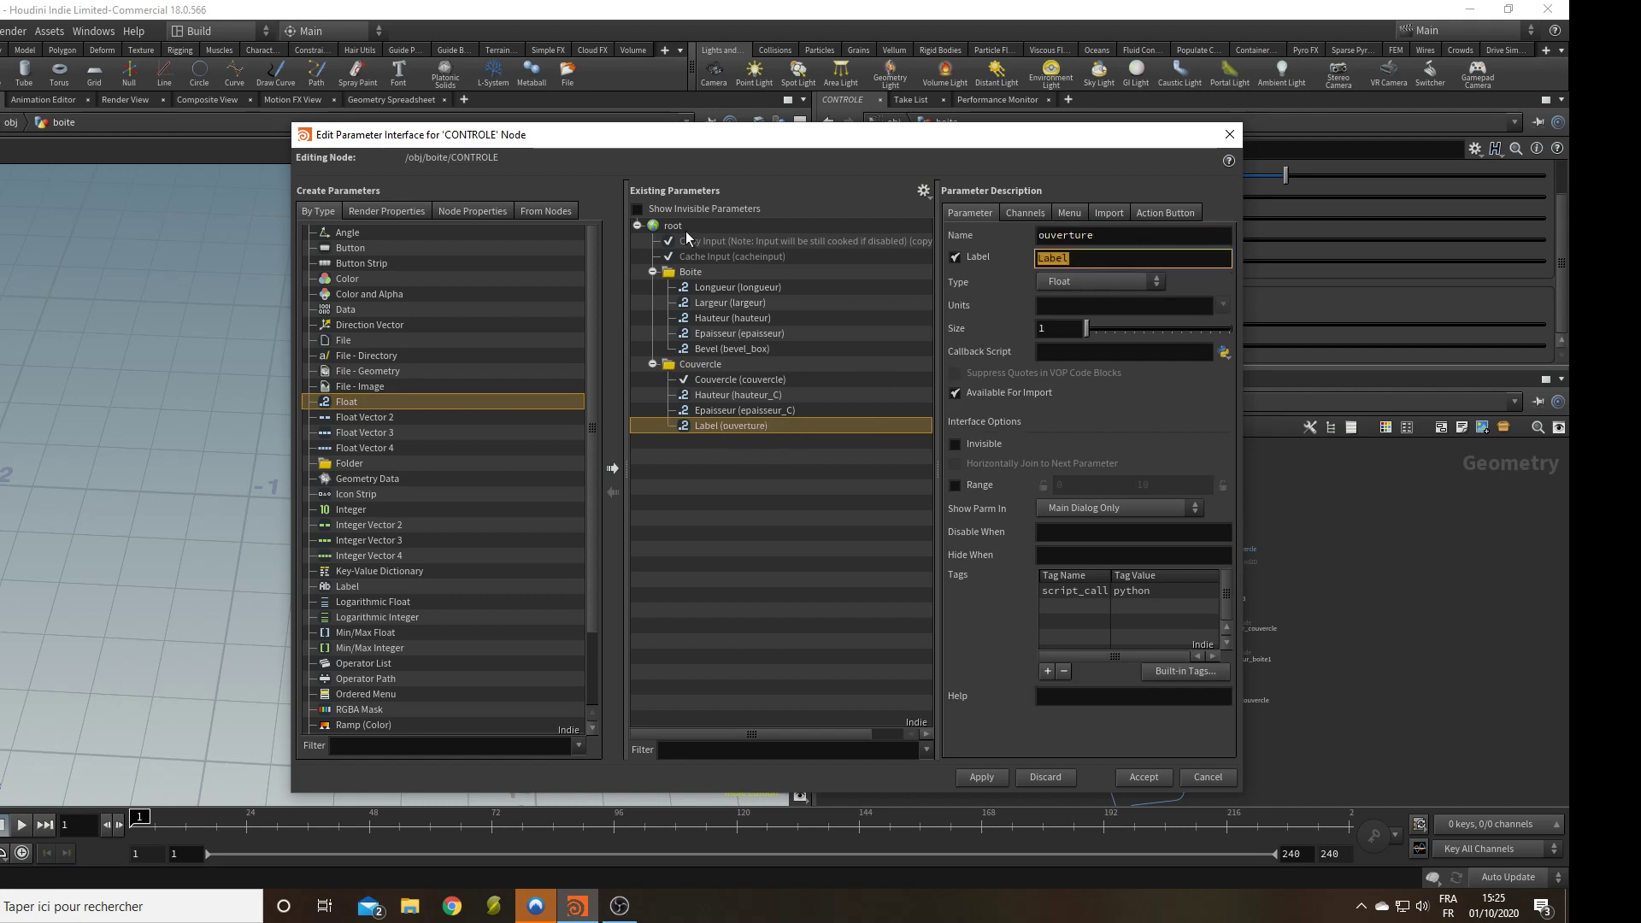
pyautogui.write('Ouverture')
pyautogui.press('Return')
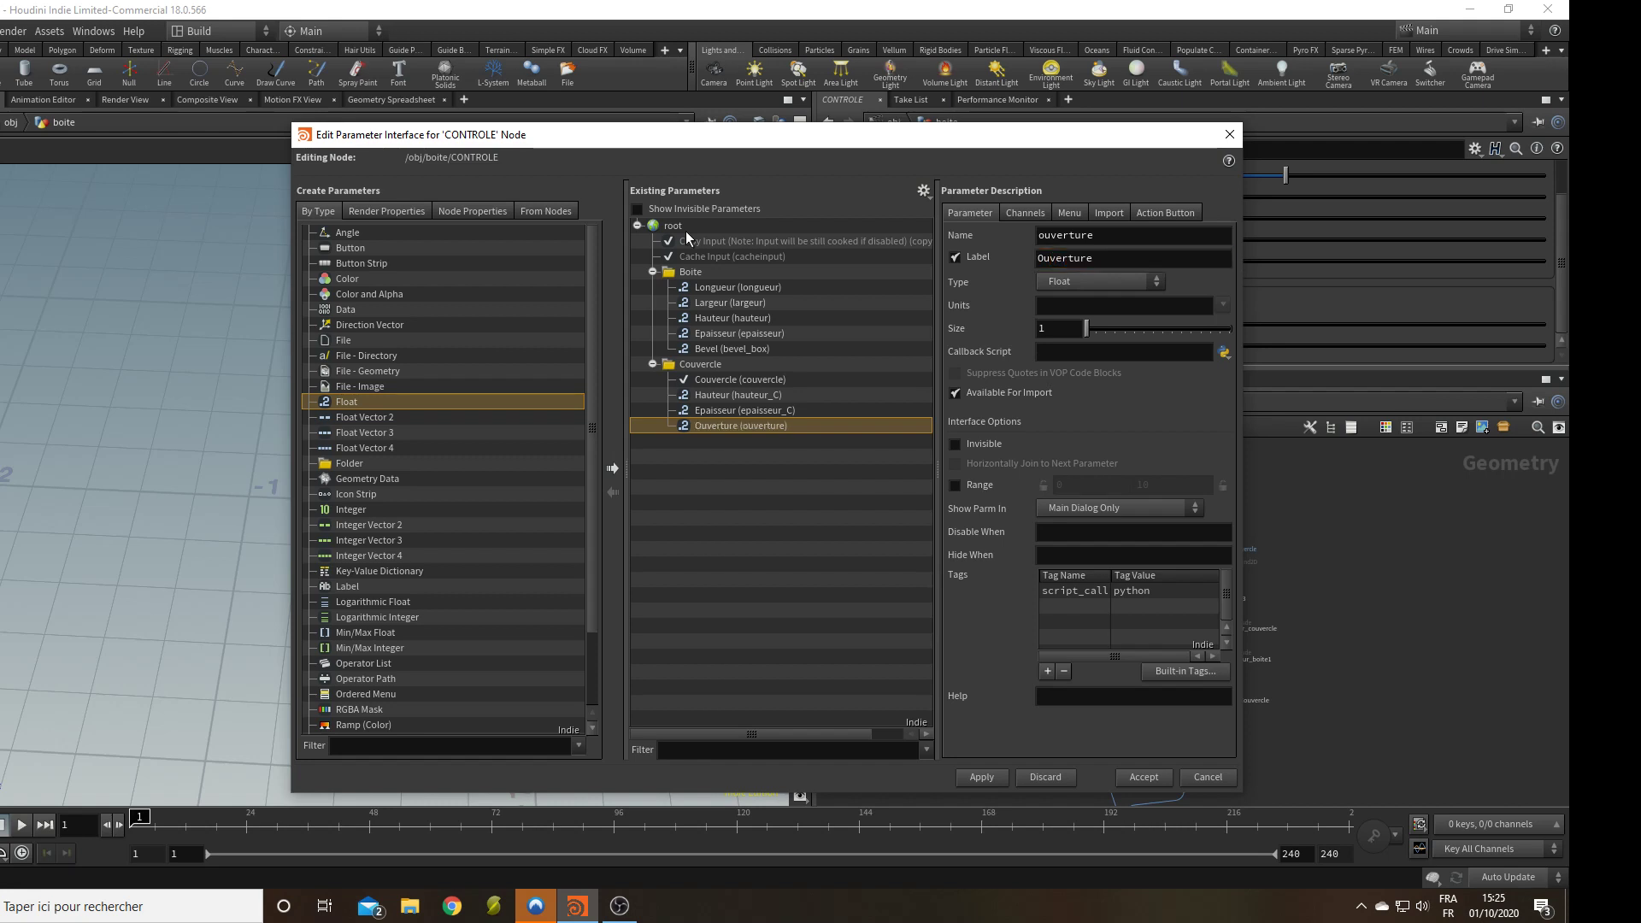
pyautogui.click(982, 779)
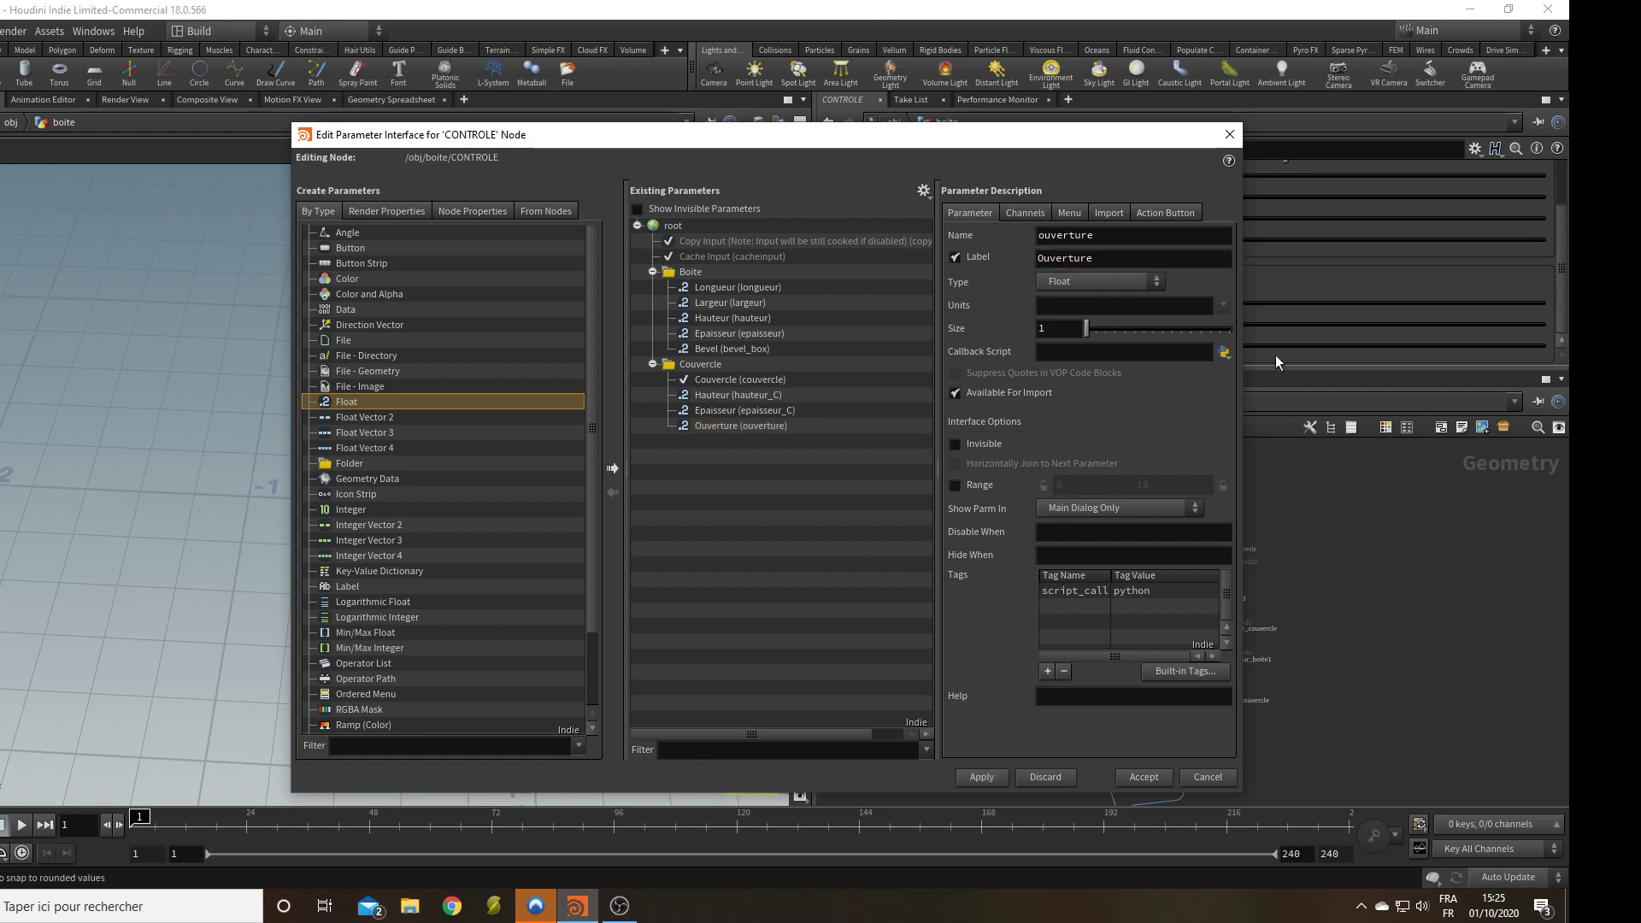
# Enable a range of 0 to 1 for the Ouverture parameter, lock both limits, and accept the interface changes.
pyautogui.click(955, 486)
pyautogui.click(1043, 486)
pyautogui.doubleClick(1171, 485)
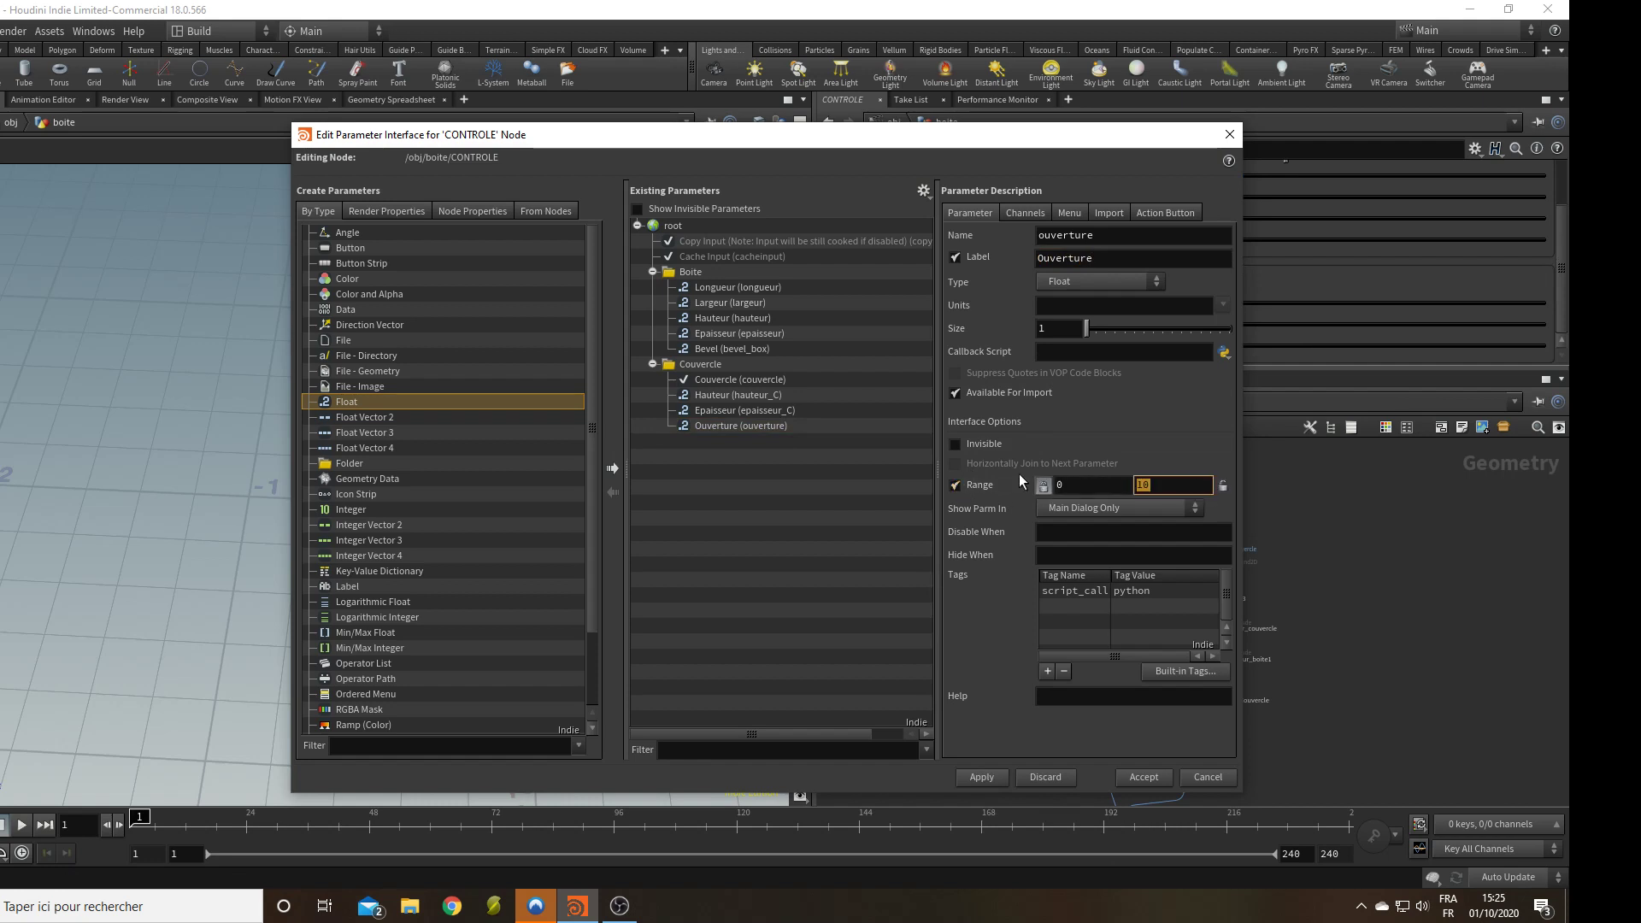
pyautogui.write('1')
pyautogui.press('Return')
pyautogui.click(982, 779)
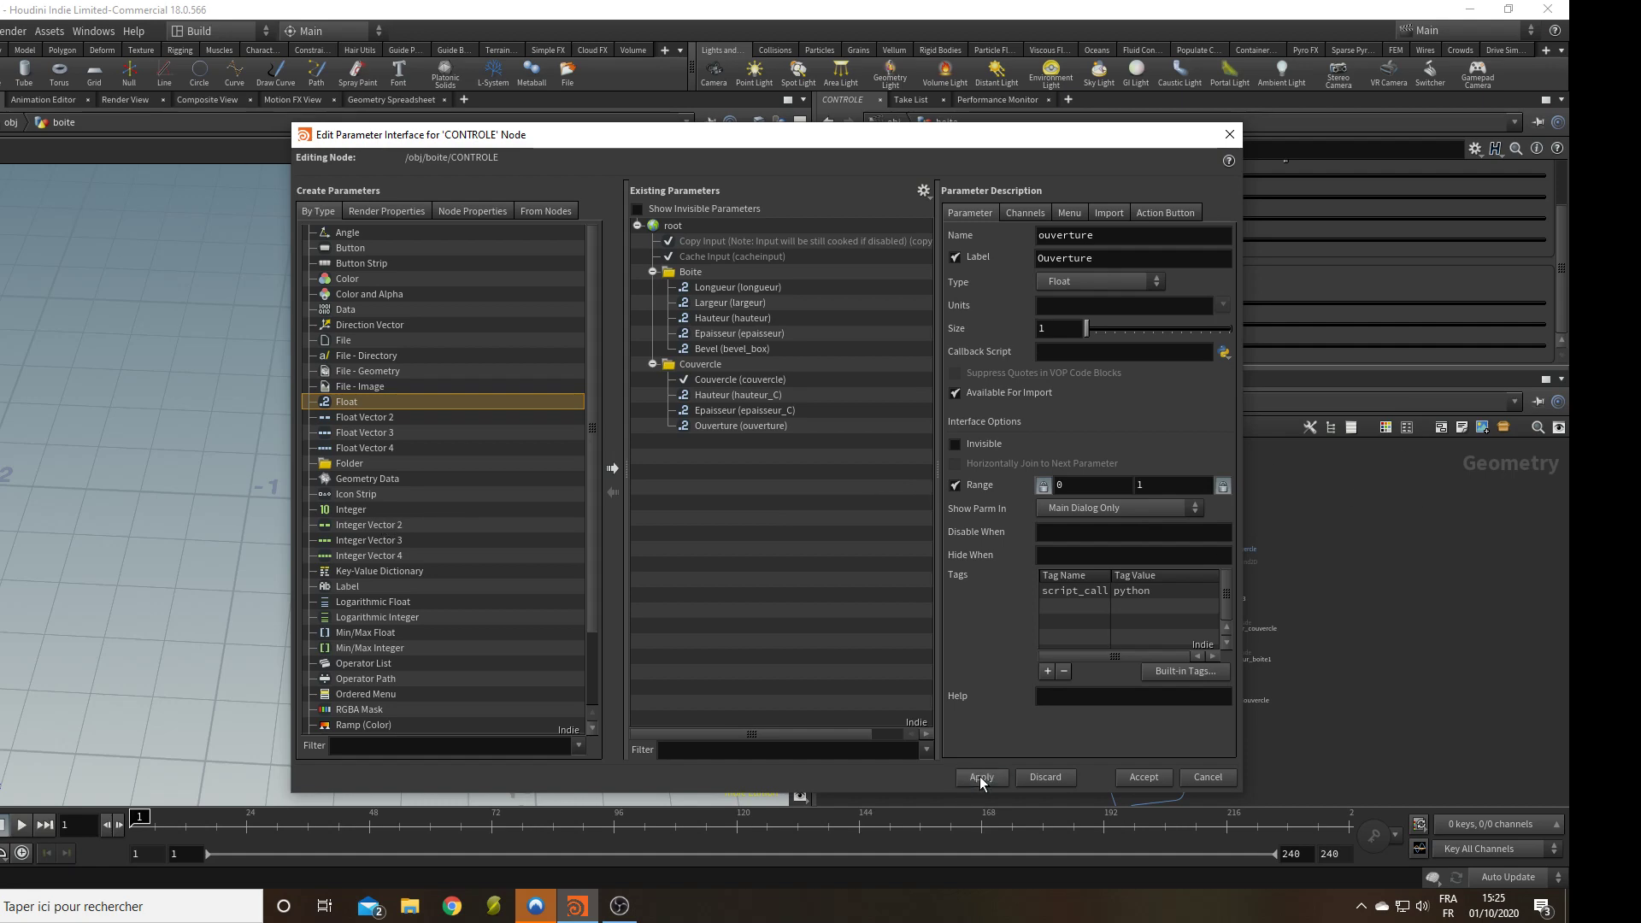
pyautogui.click(1143, 777)
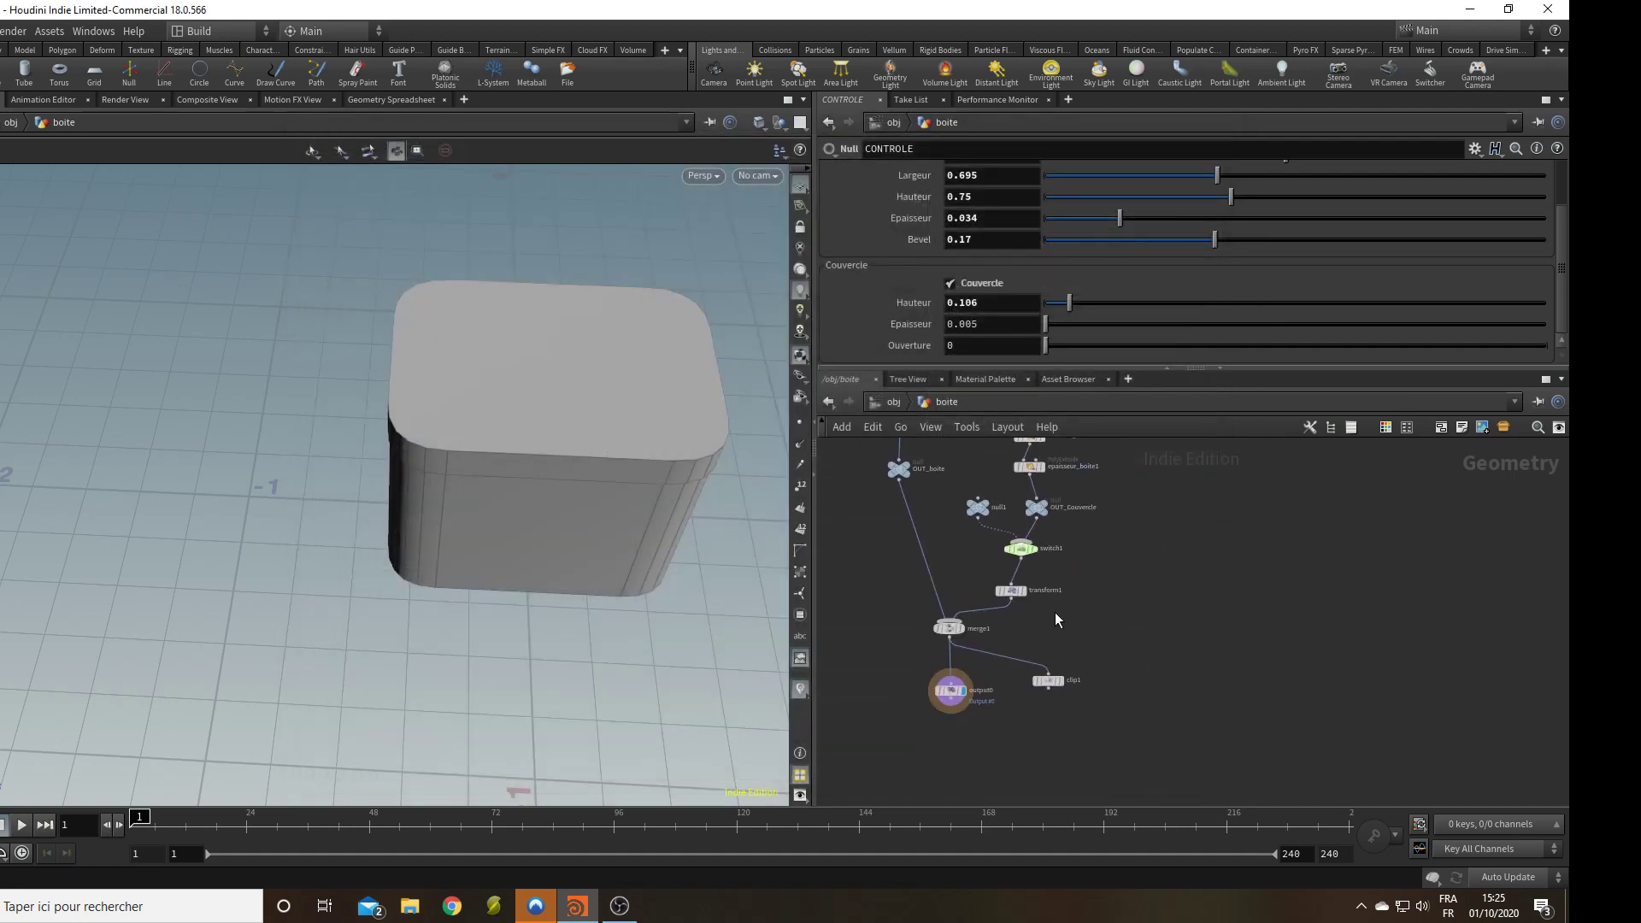
# Rename the transform1 node as Ouverture.
pyautogui.doubleClick(1050, 586)
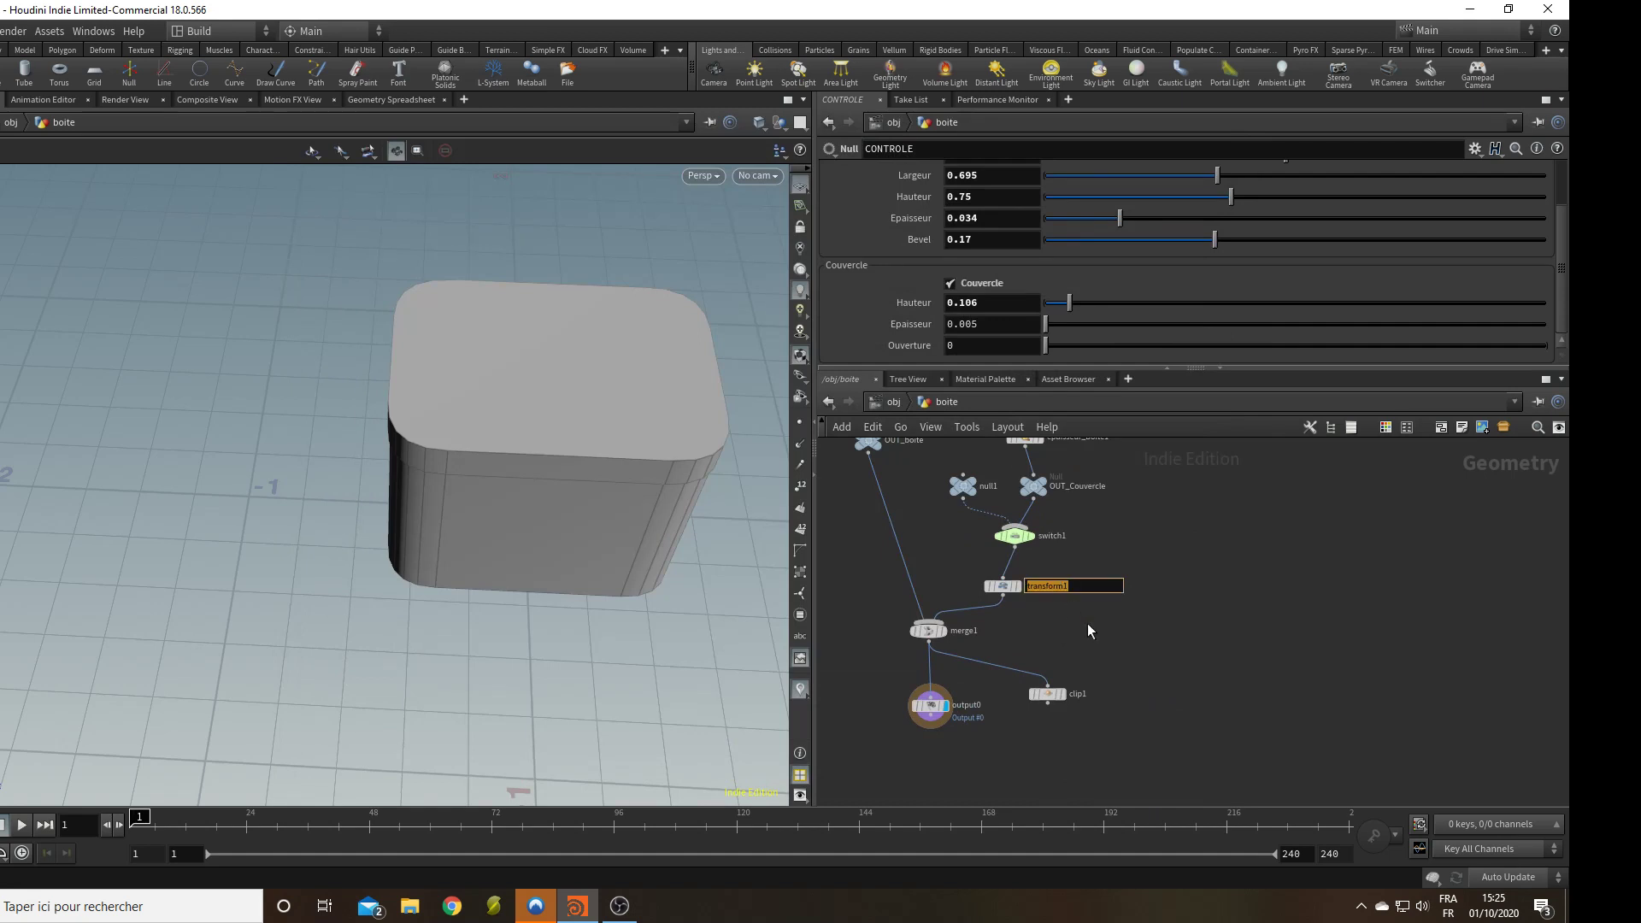
pyautogui.write('Ouvert')
pyautogui.write('ure')
pyautogui.press('Return')
# Set the Ouverture node's Y translation to the expression ch("../CONTROLE/ouverture").
pyautogui.click(1003, 585)
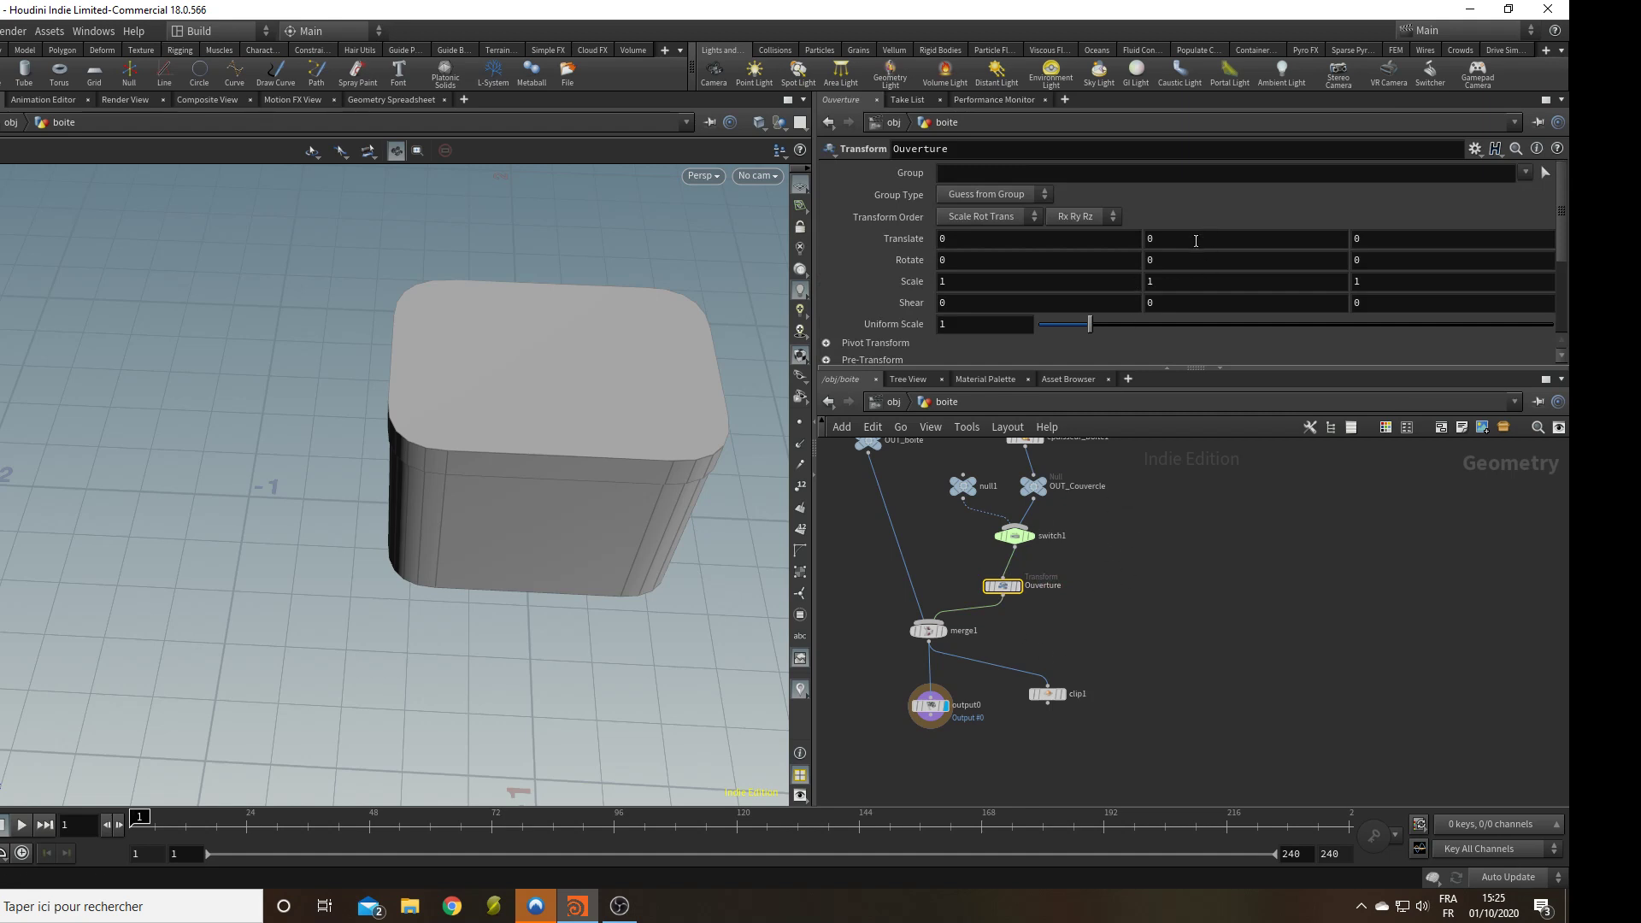
pyautogui.click(1224, 242)
pyautogui.keyDown('alt'); pyautogui.moveTo(515, 521); pyautogui.dragTo(485, 419); pyautogui.keyUp('alt')
pyautogui.keyDown('alt'); pyautogui.moveTo(486, 419); pyautogui.dragTo(422, 535, button='middle'); pyautogui.keyUp('alt')
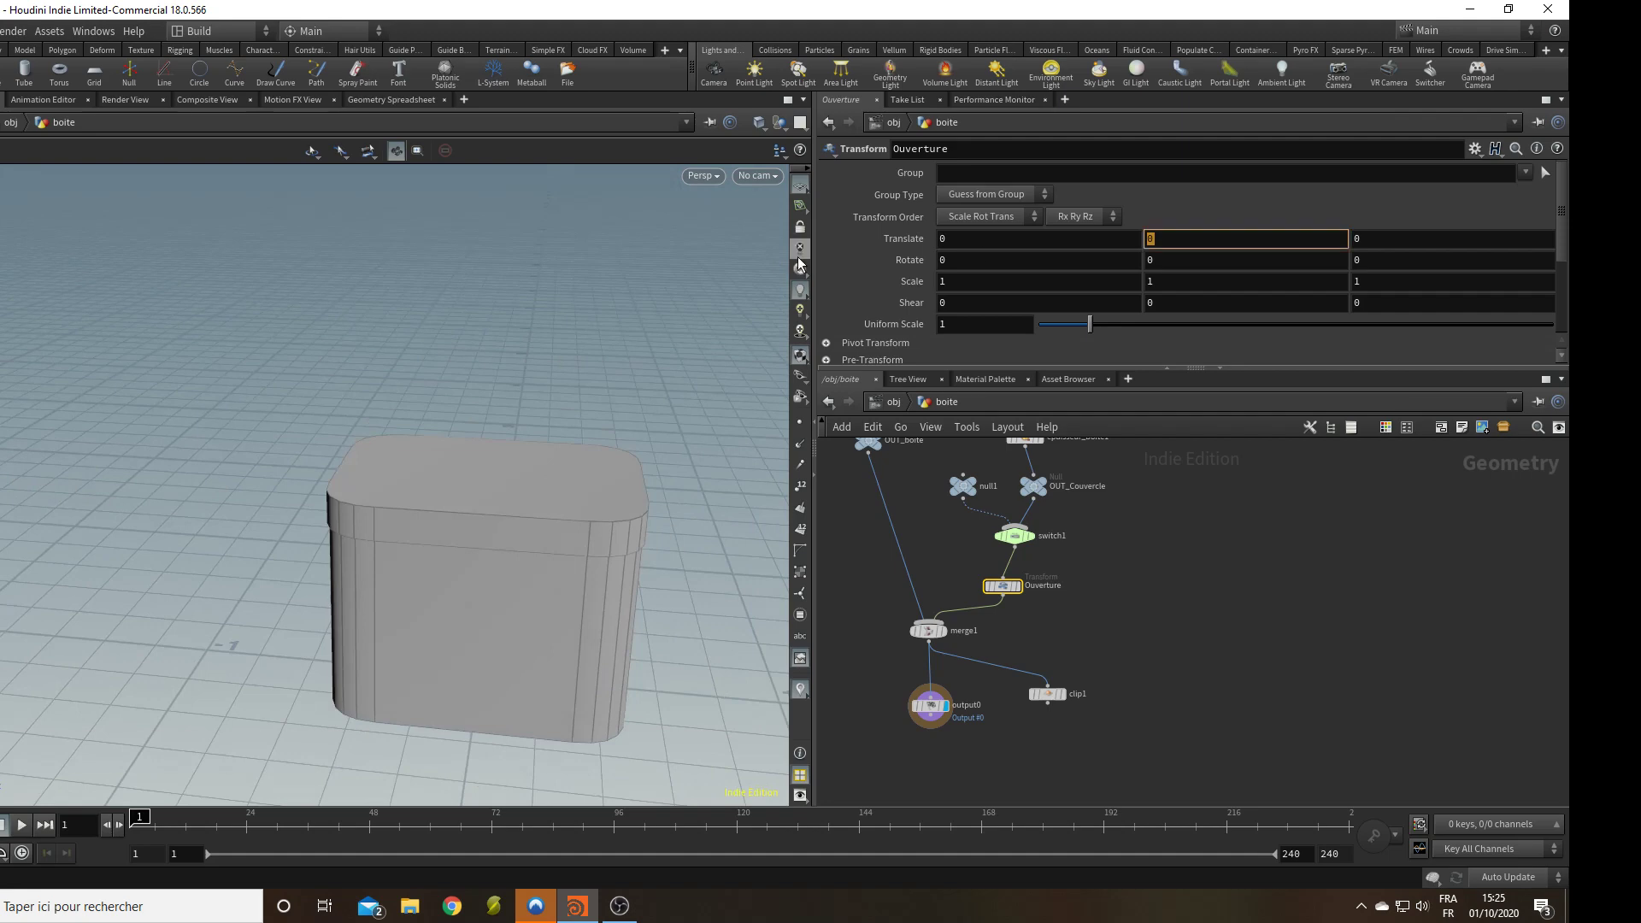
pyautogui.write('ch')
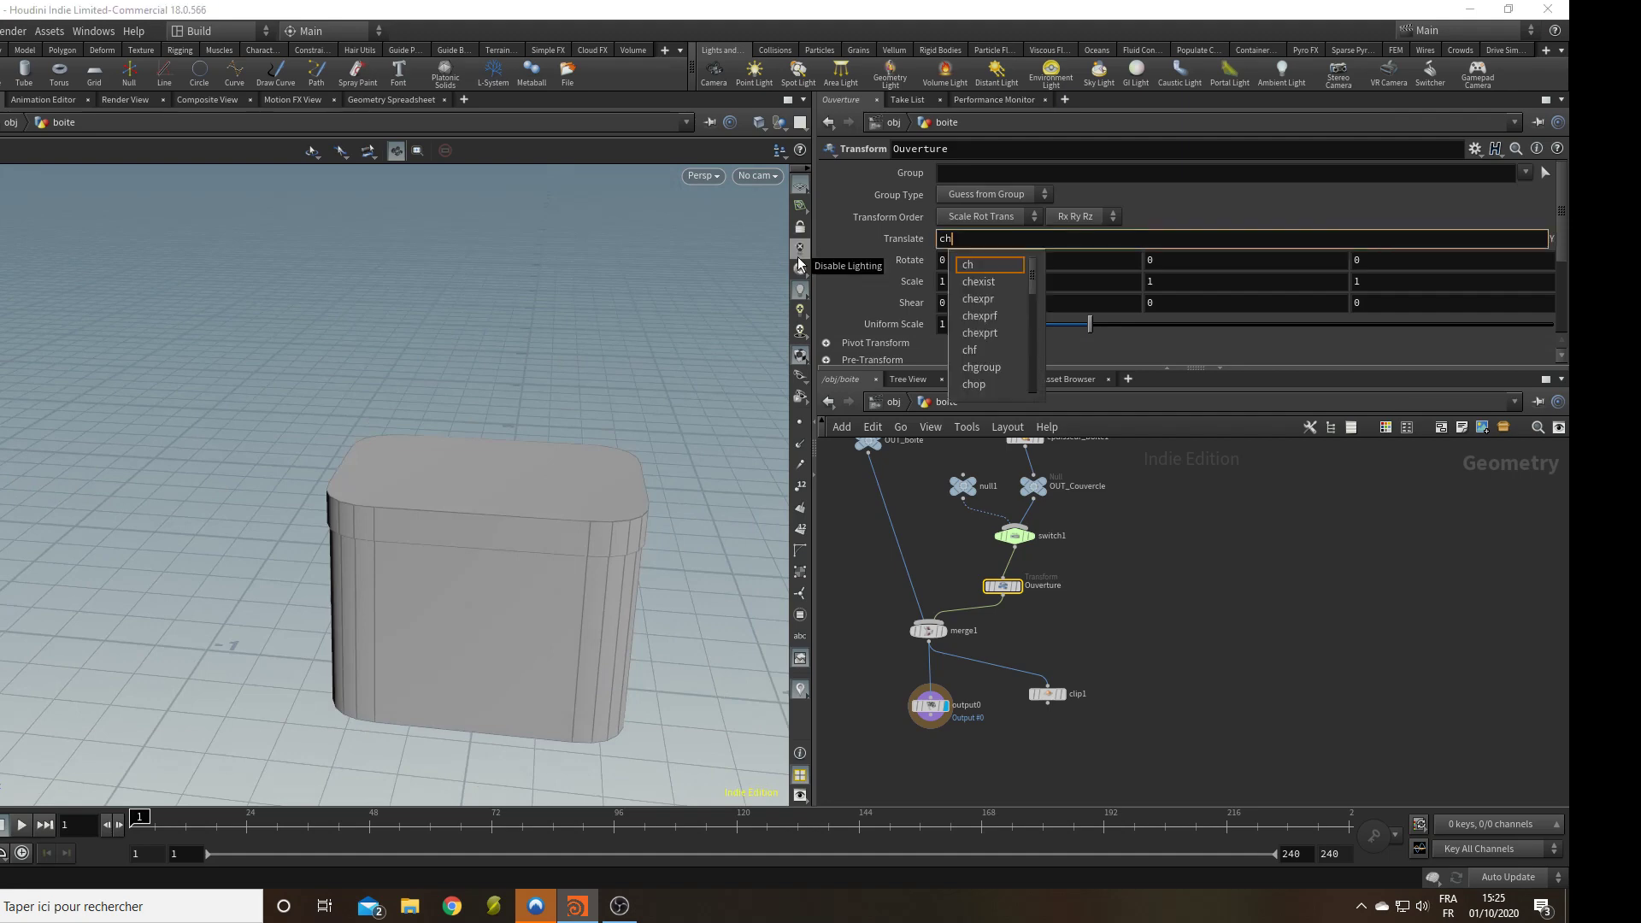
pyautogui.write('("../')
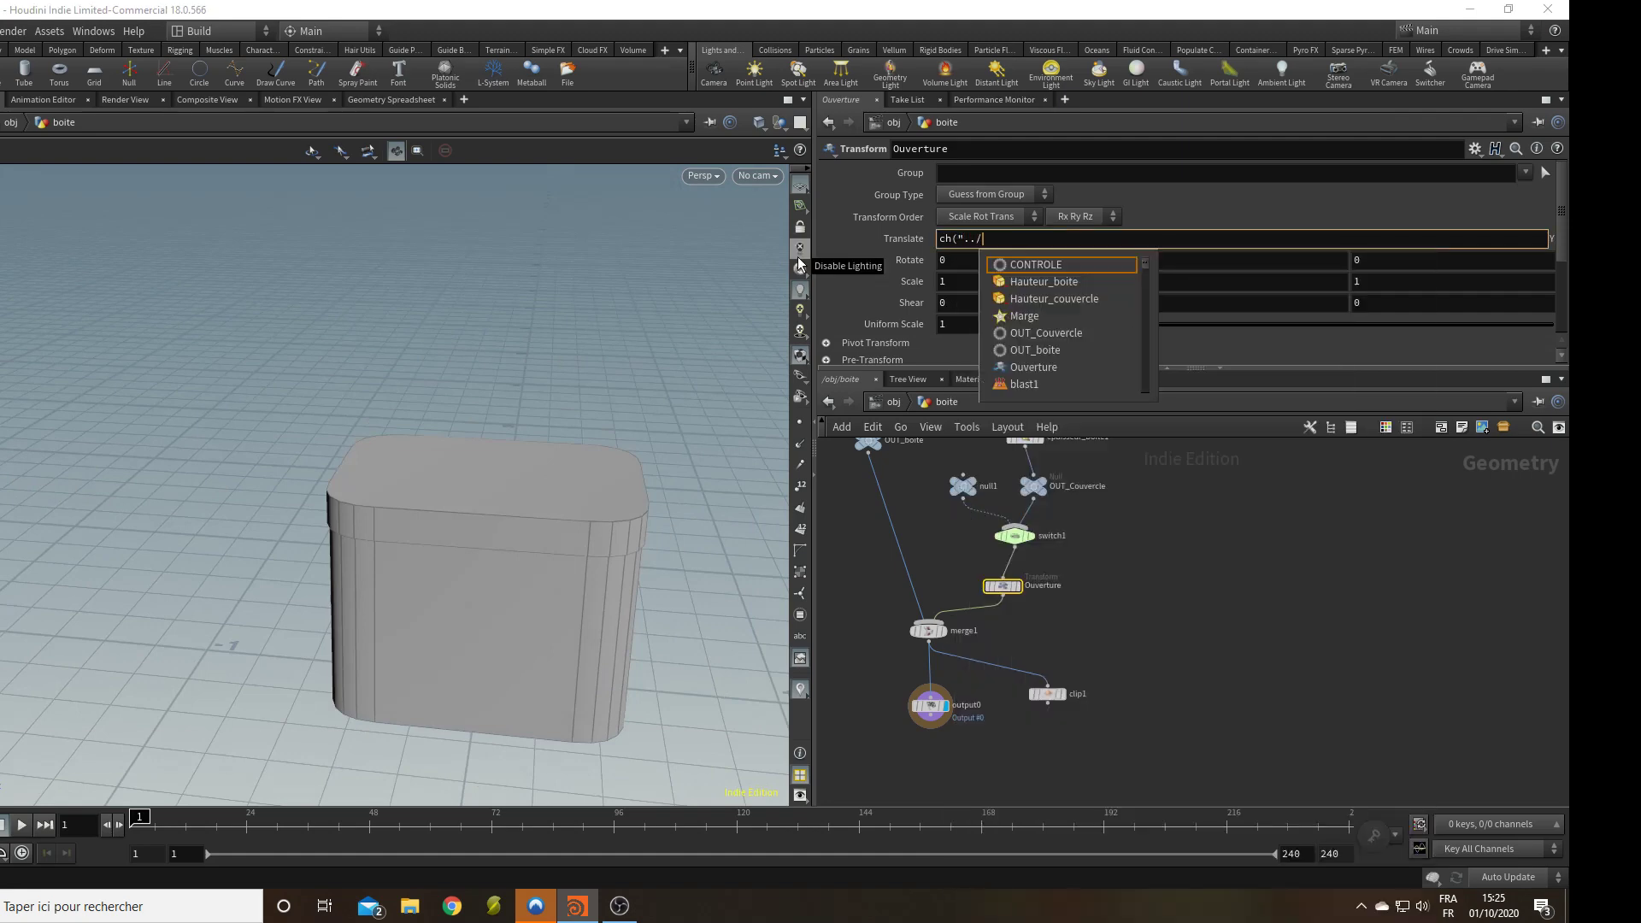
pyautogui.press('Tab')
pyautogui.press('Down')
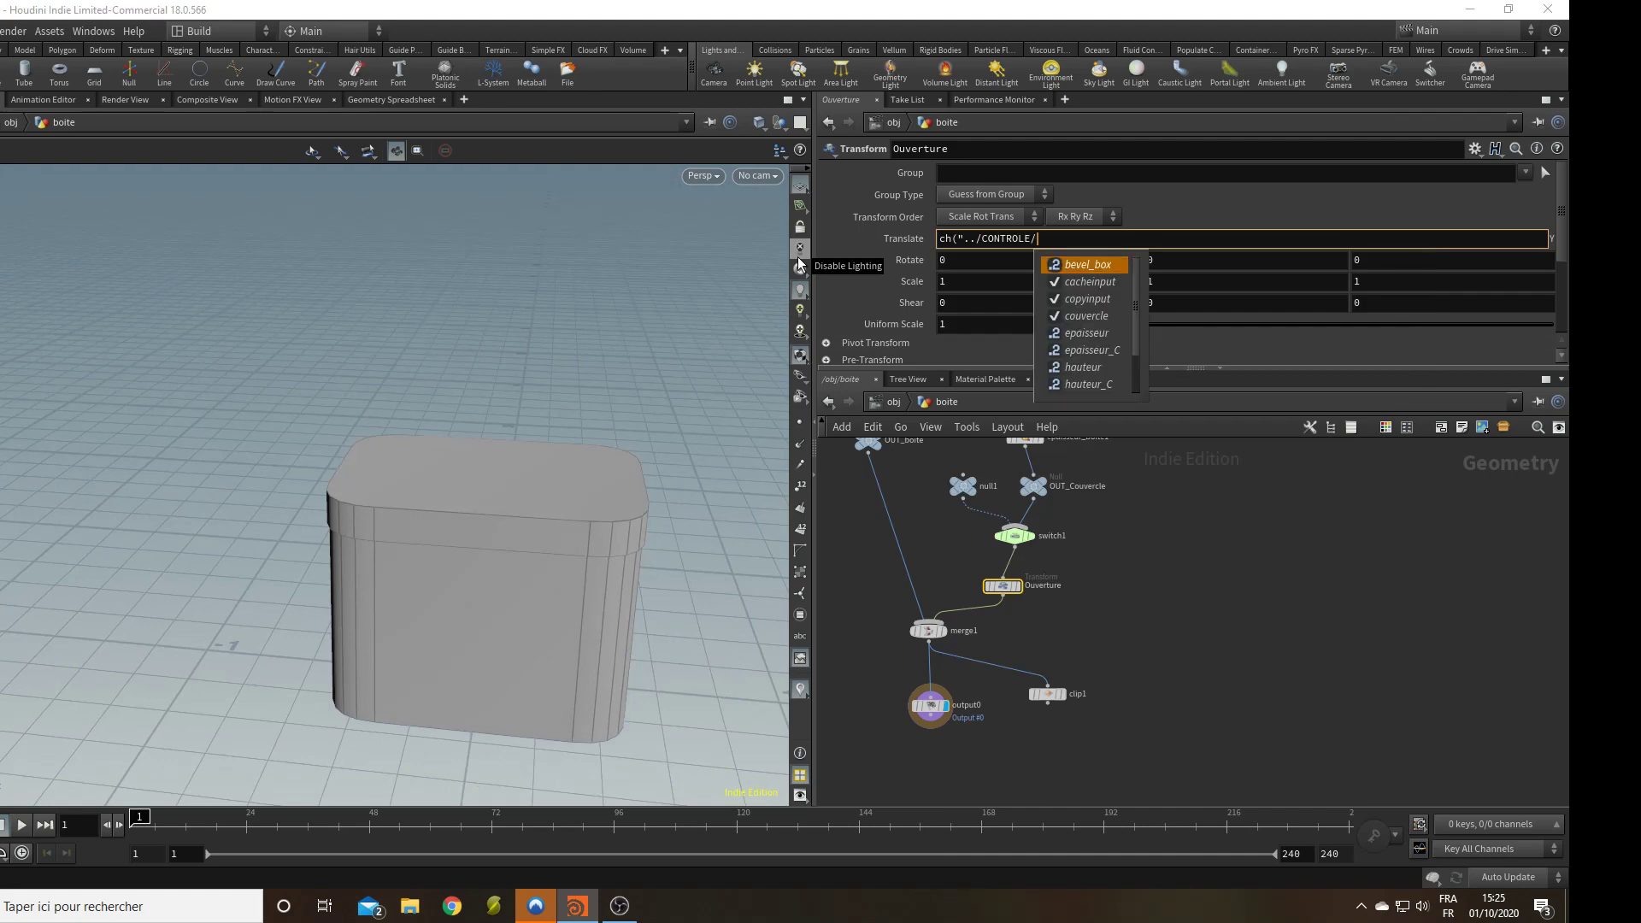
pyautogui.write('ou')
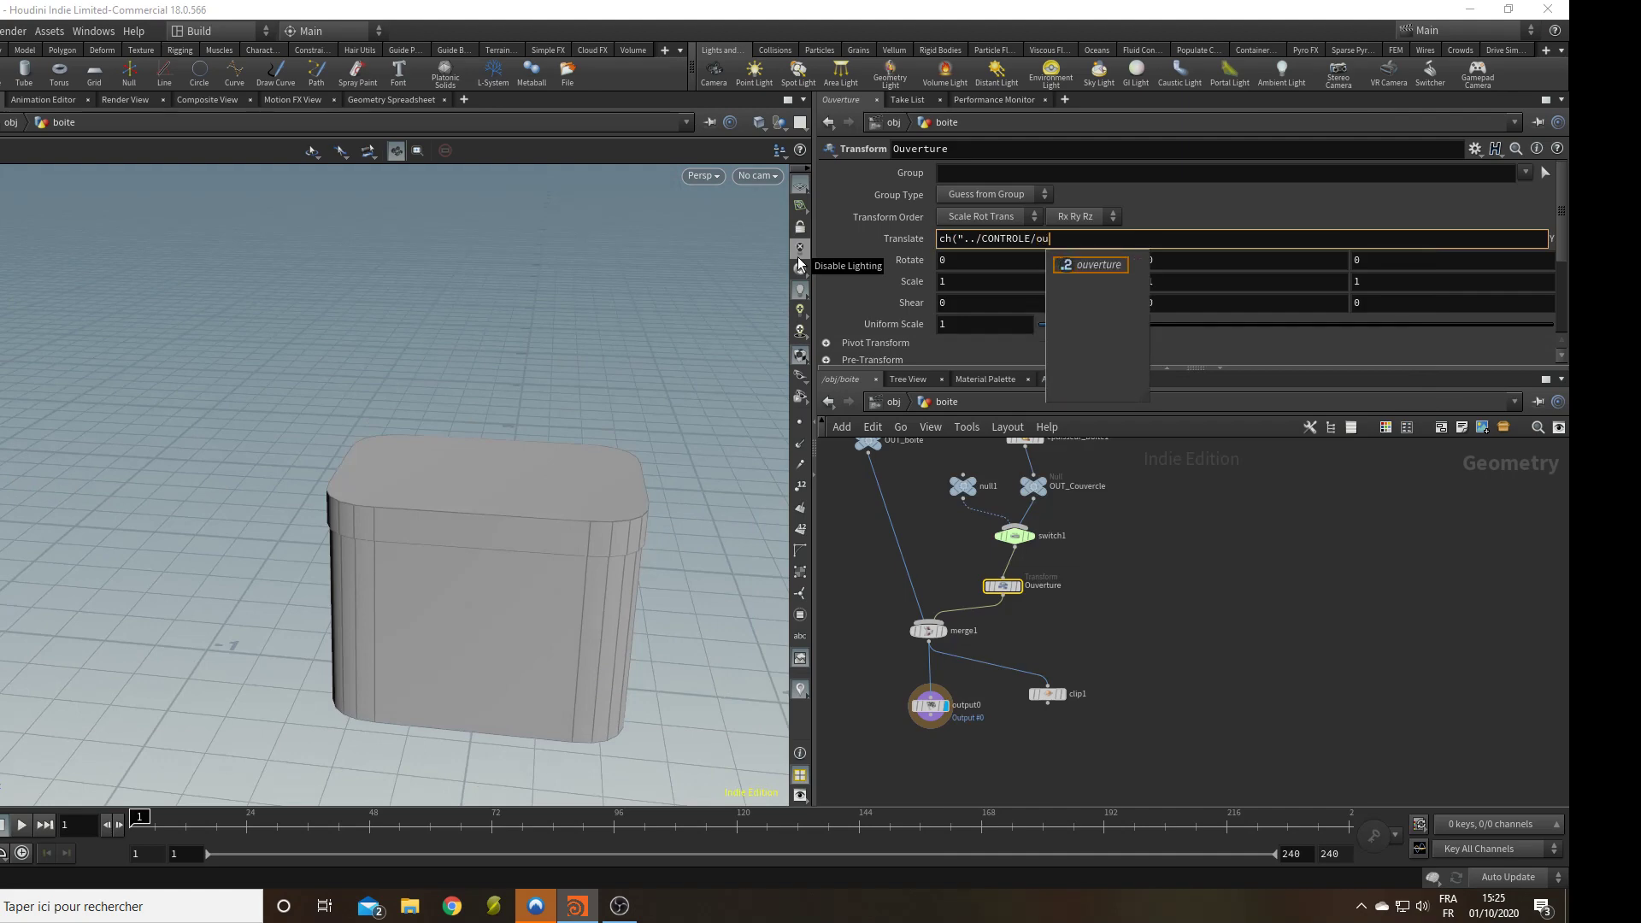
pyautogui.press('Tab')
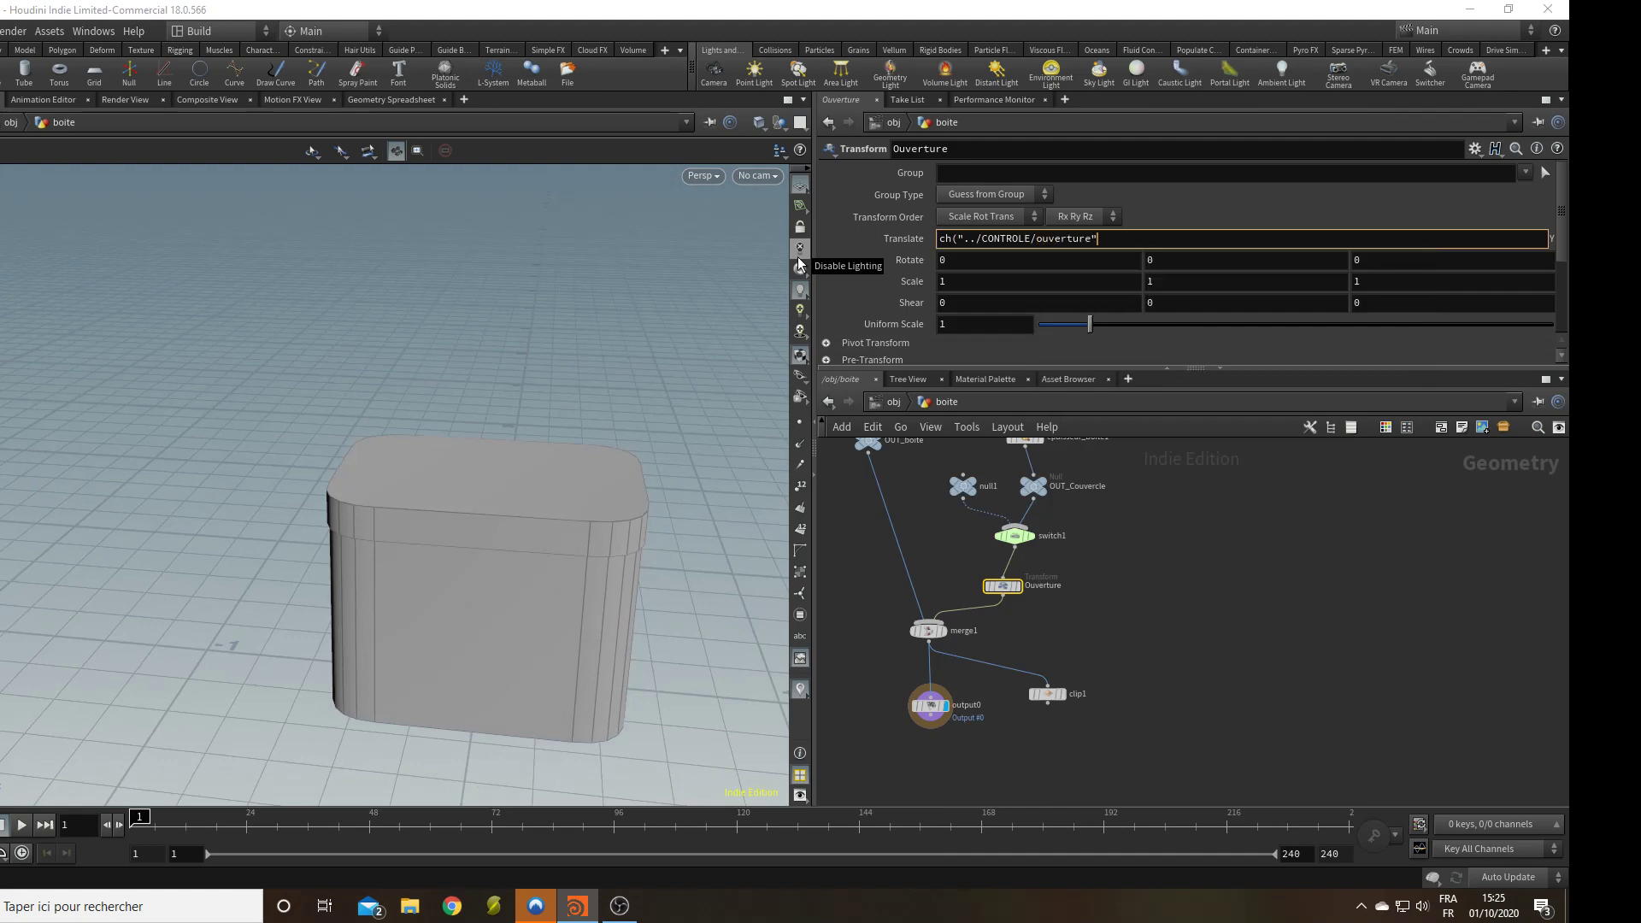
pyautogui.write(')')
pyautogui.press('Return')
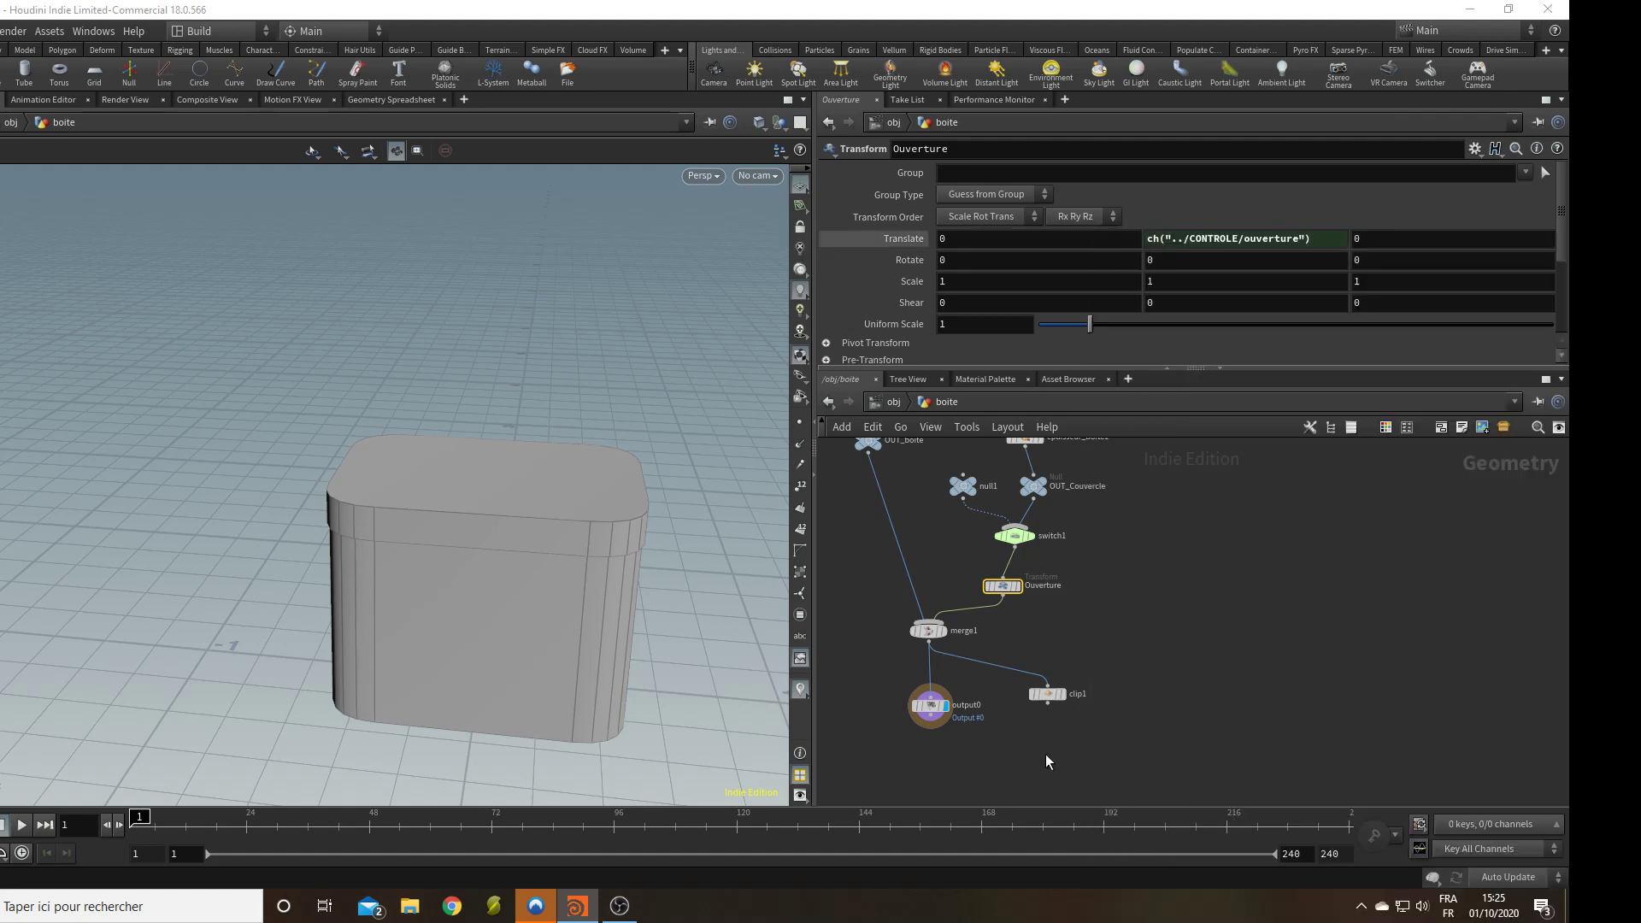
# Move the CONTROLE node lower in the network and test its Ouverture slider on the lid, returning it to 0.
pyautogui.moveTo(1174, 680); pyautogui.dragTo(1331, 776, button='middle')
pyautogui.scroll(-1, 1278, 704)
pyautogui.scroll(-2, 954, 595)
pyautogui.moveTo(947, 496); pyautogui.dragTo(934, 570)
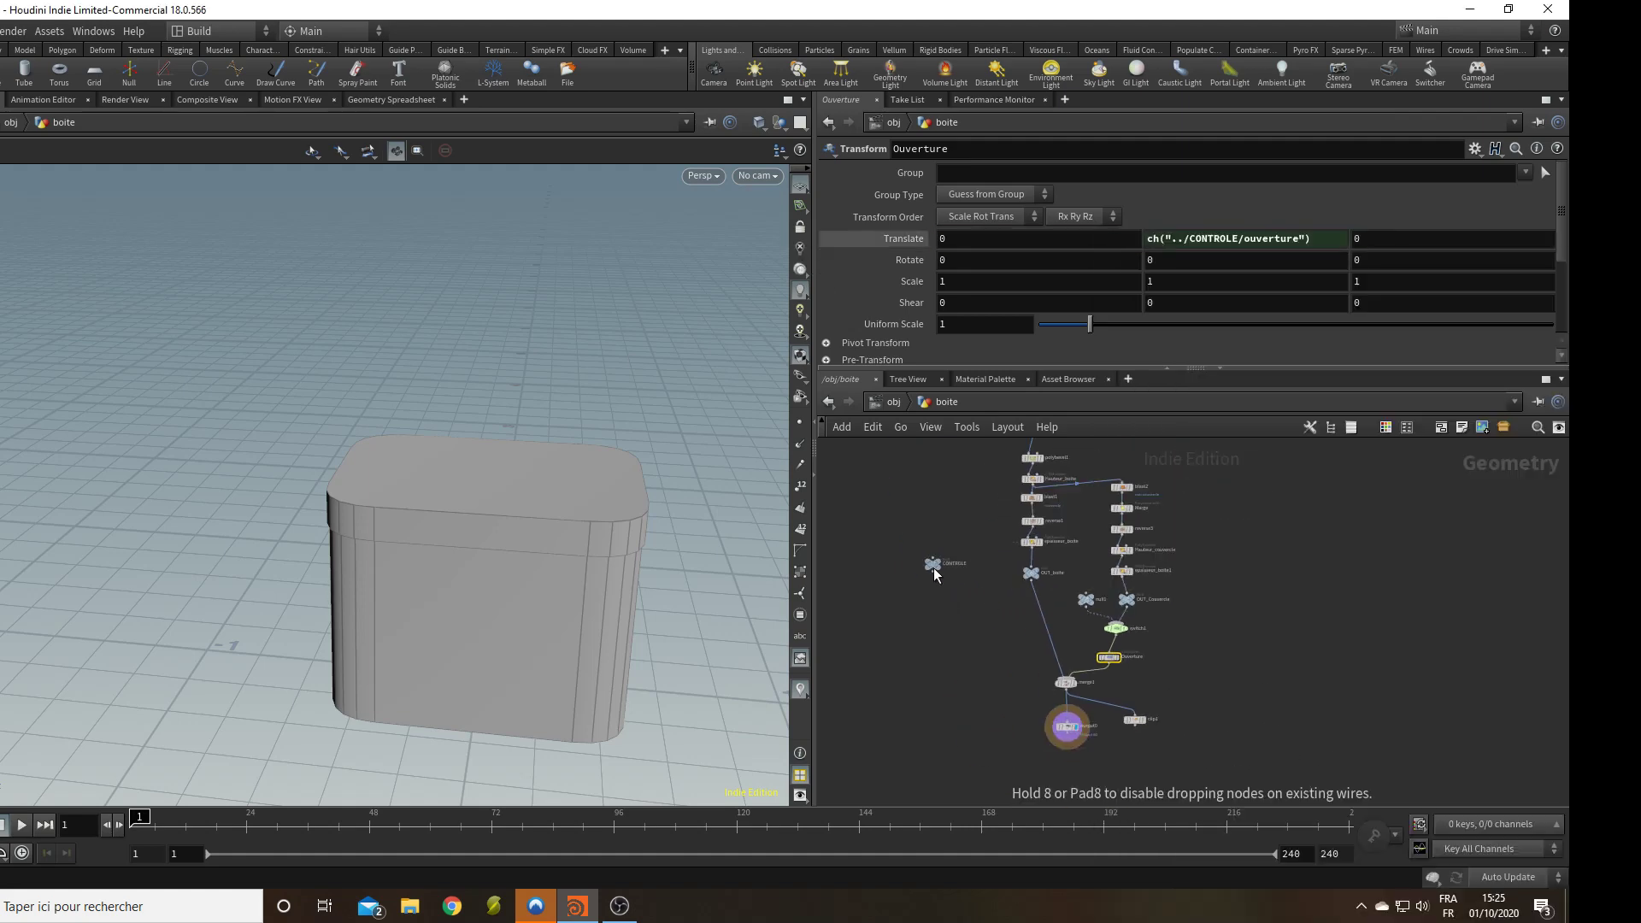
pyautogui.click(934, 566)
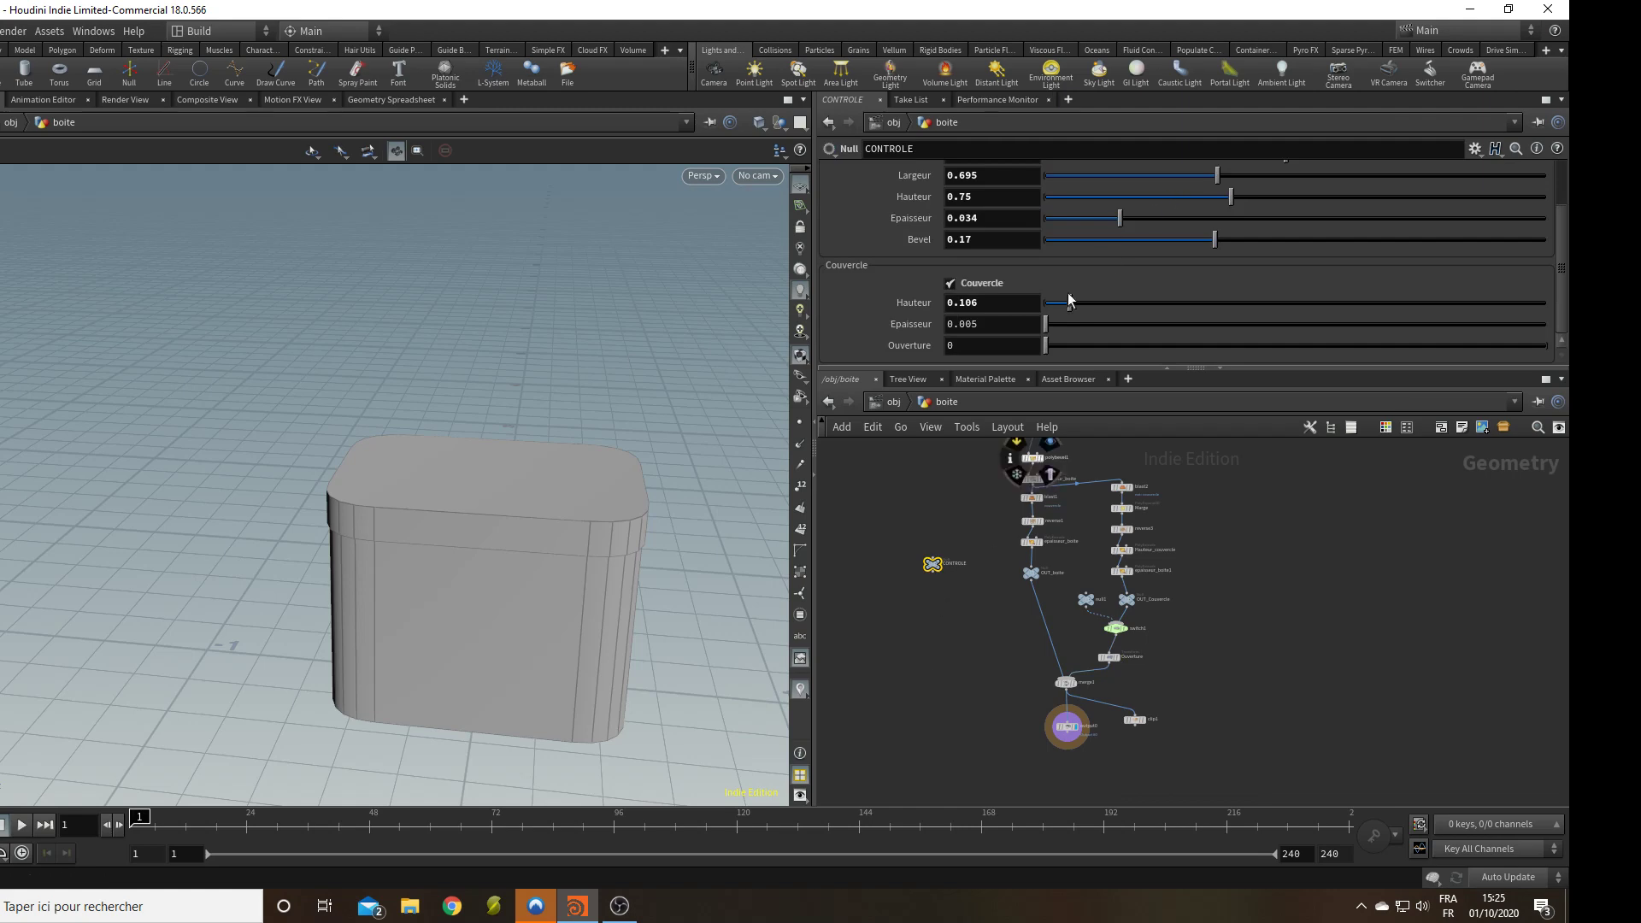
pyautogui.moveTo(1049, 343); pyautogui.dragTo(611, 485)
pyautogui.scroll(4, 551, 481)
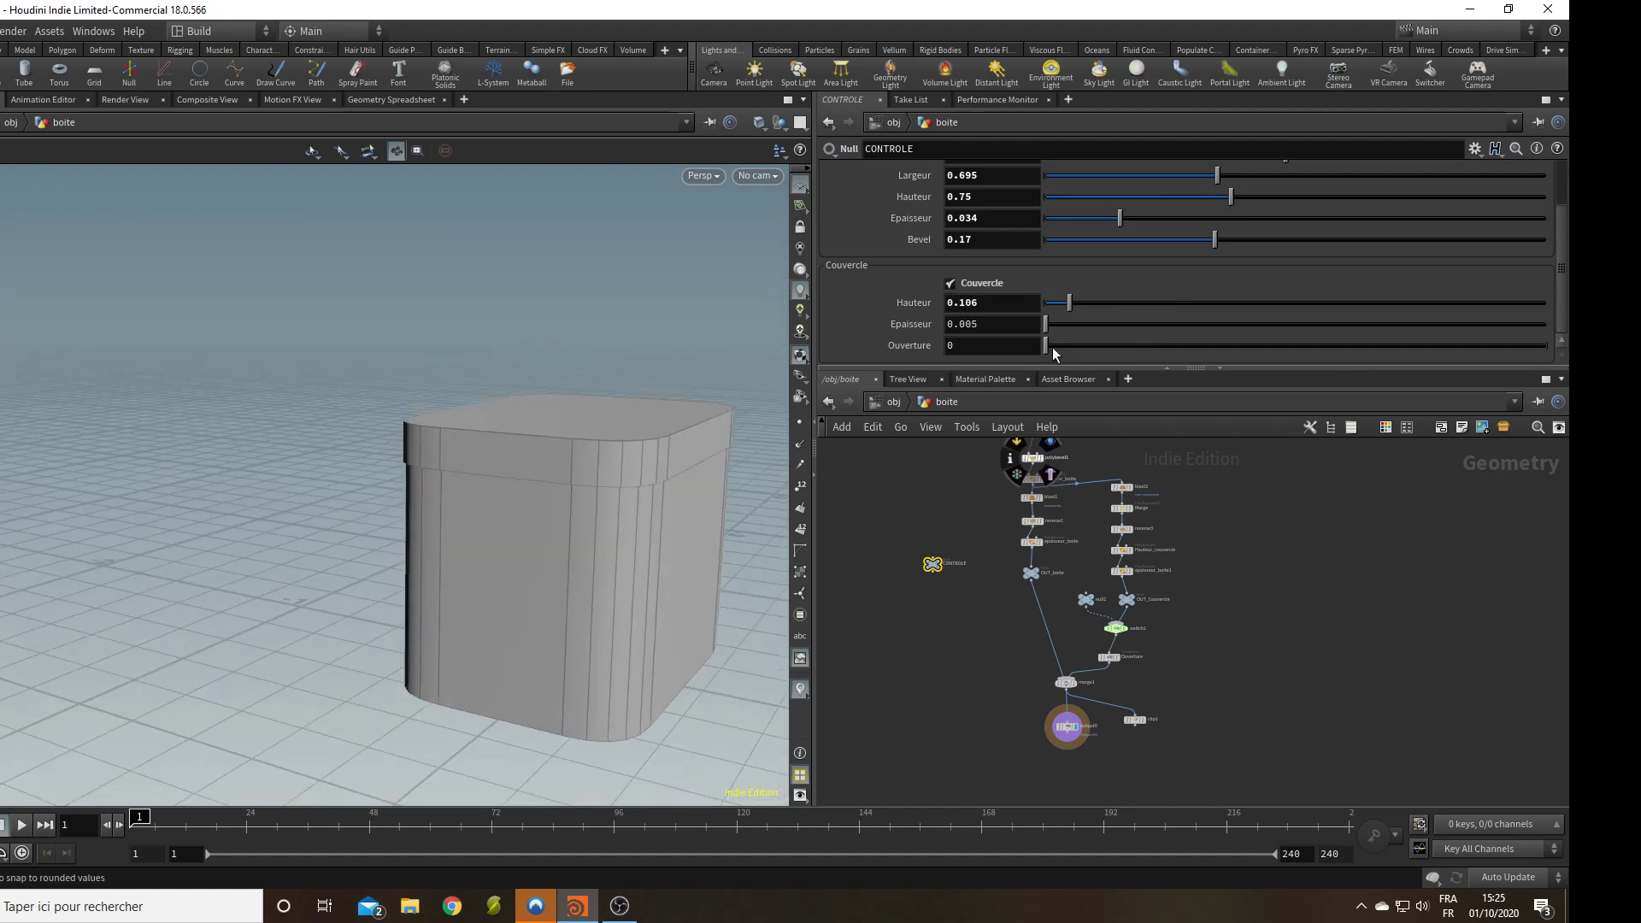
pyautogui.moveTo(1053, 347); pyautogui.dragTo(493, 506)
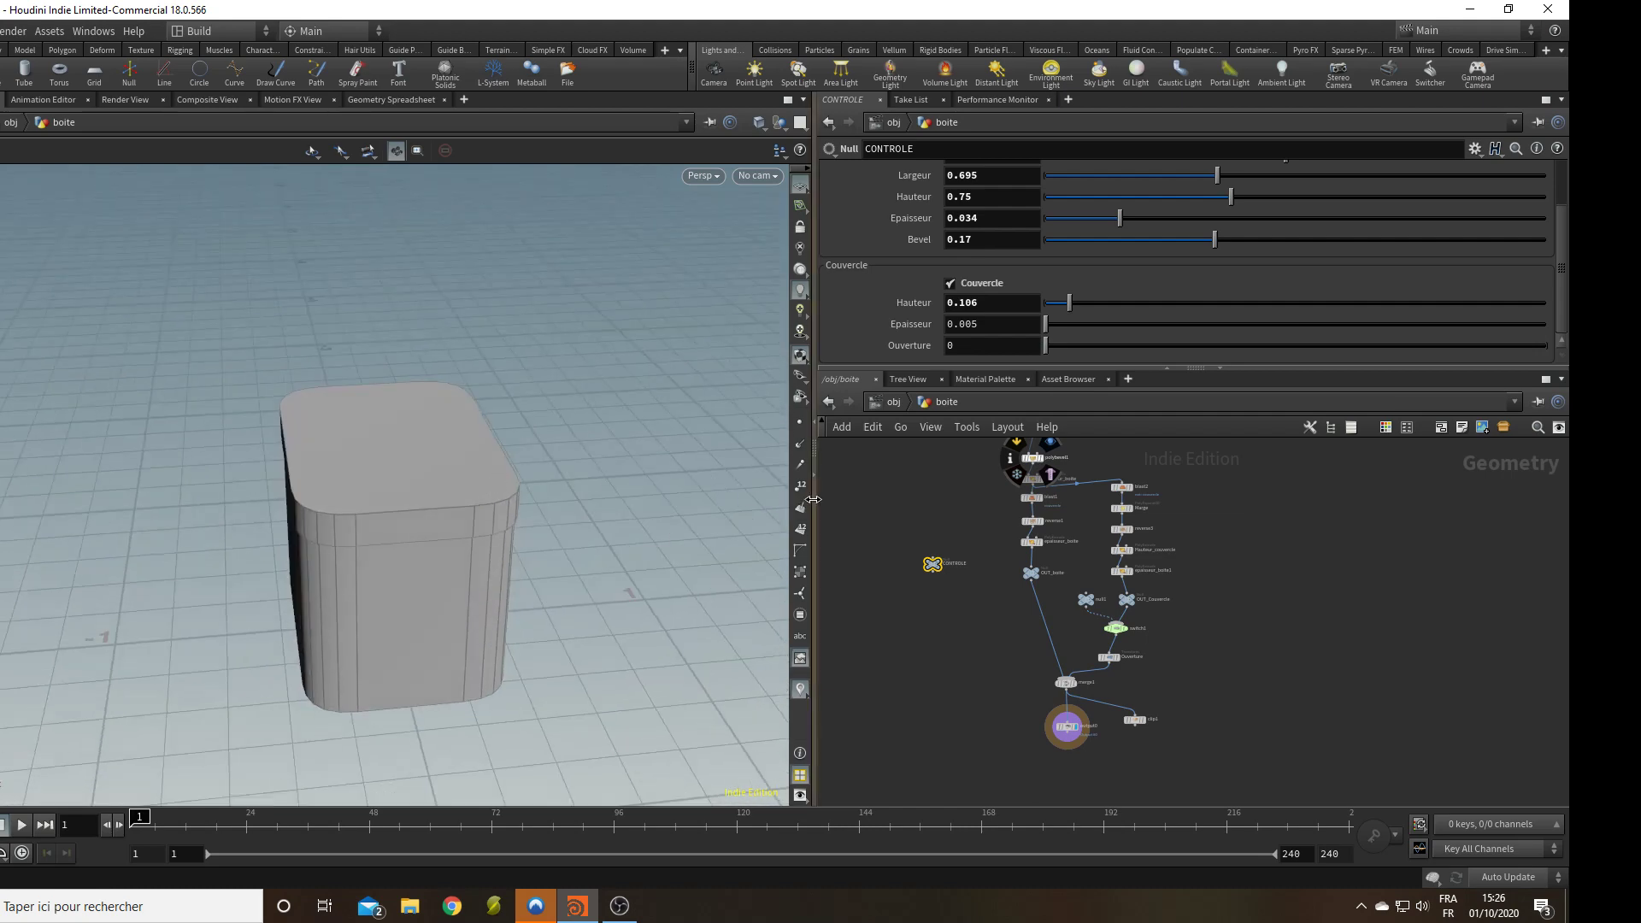
pyautogui.moveTo(814, 500); pyautogui.dragTo(808, 500)
pyautogui.moveTo(444, 612); pyautogui.dragTo(421, 569)
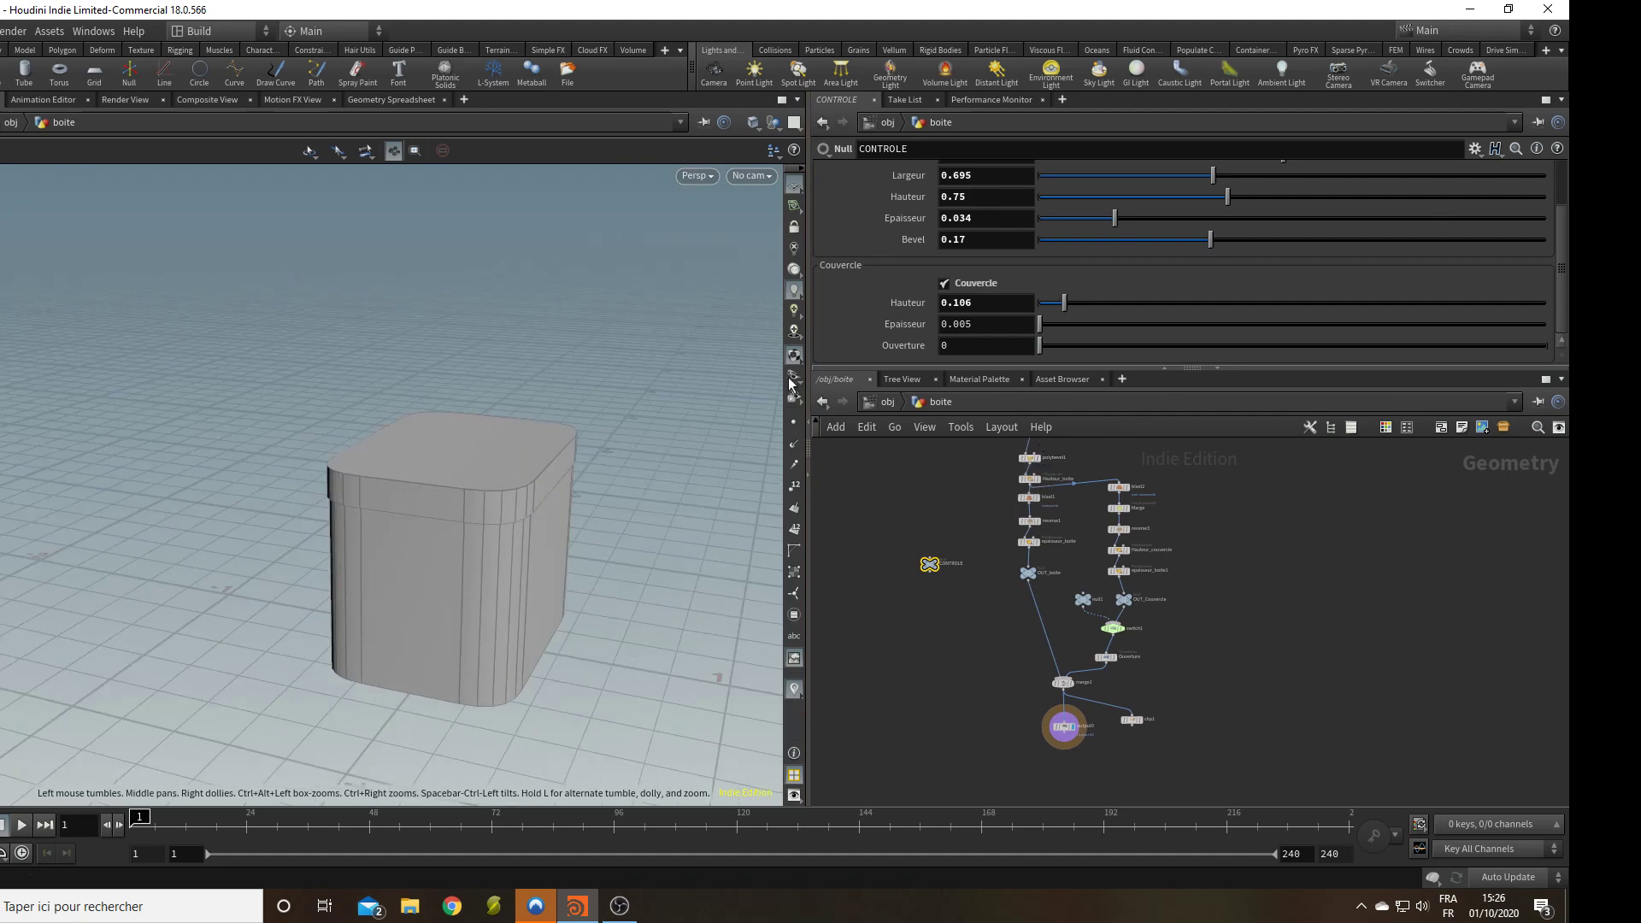
# Open the Ouverture node's parameter interface for editing and add a Float parameter above the Group parameter.
pyautogui.scroll(3, 1118, 641)
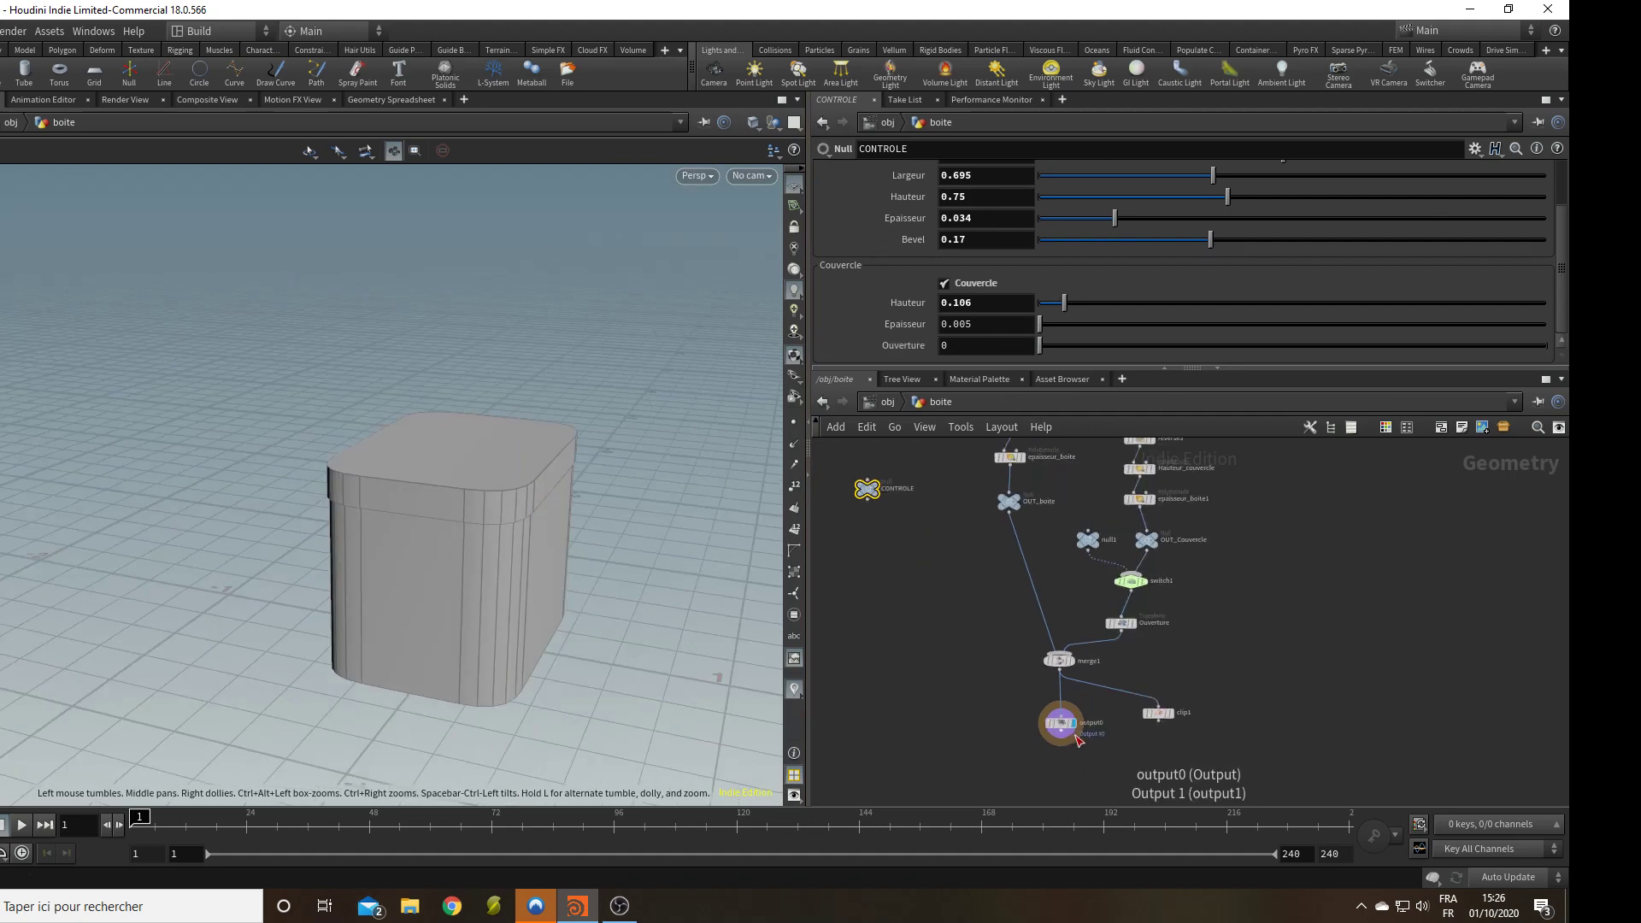
pyautogui.click(1082, 660)
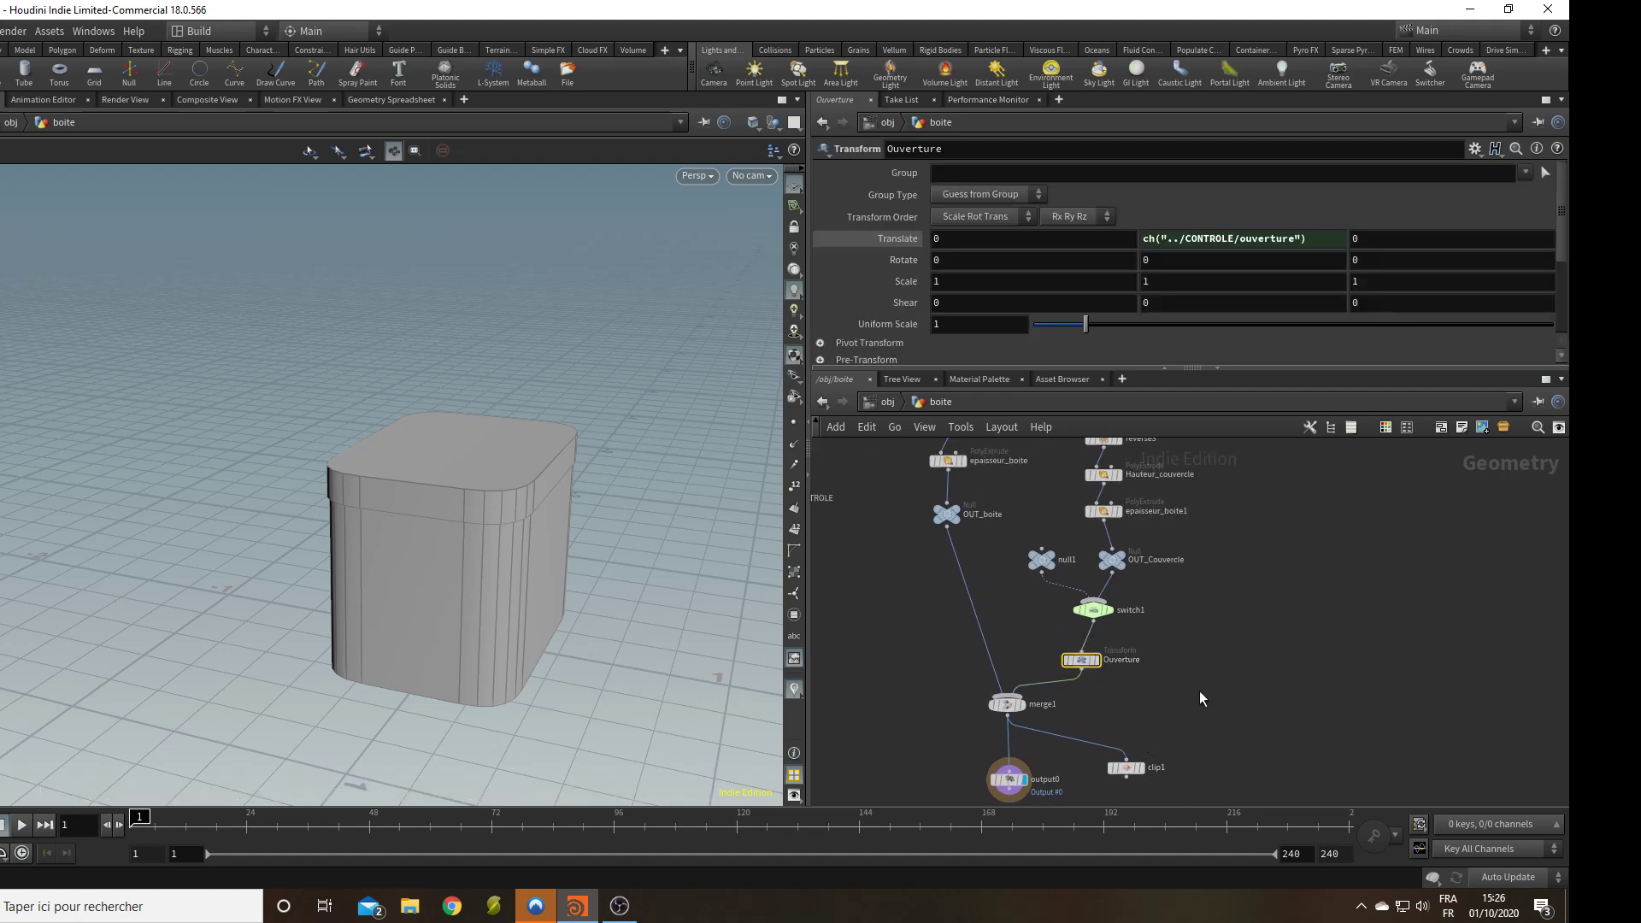
pyautogui.click(1475, 148)
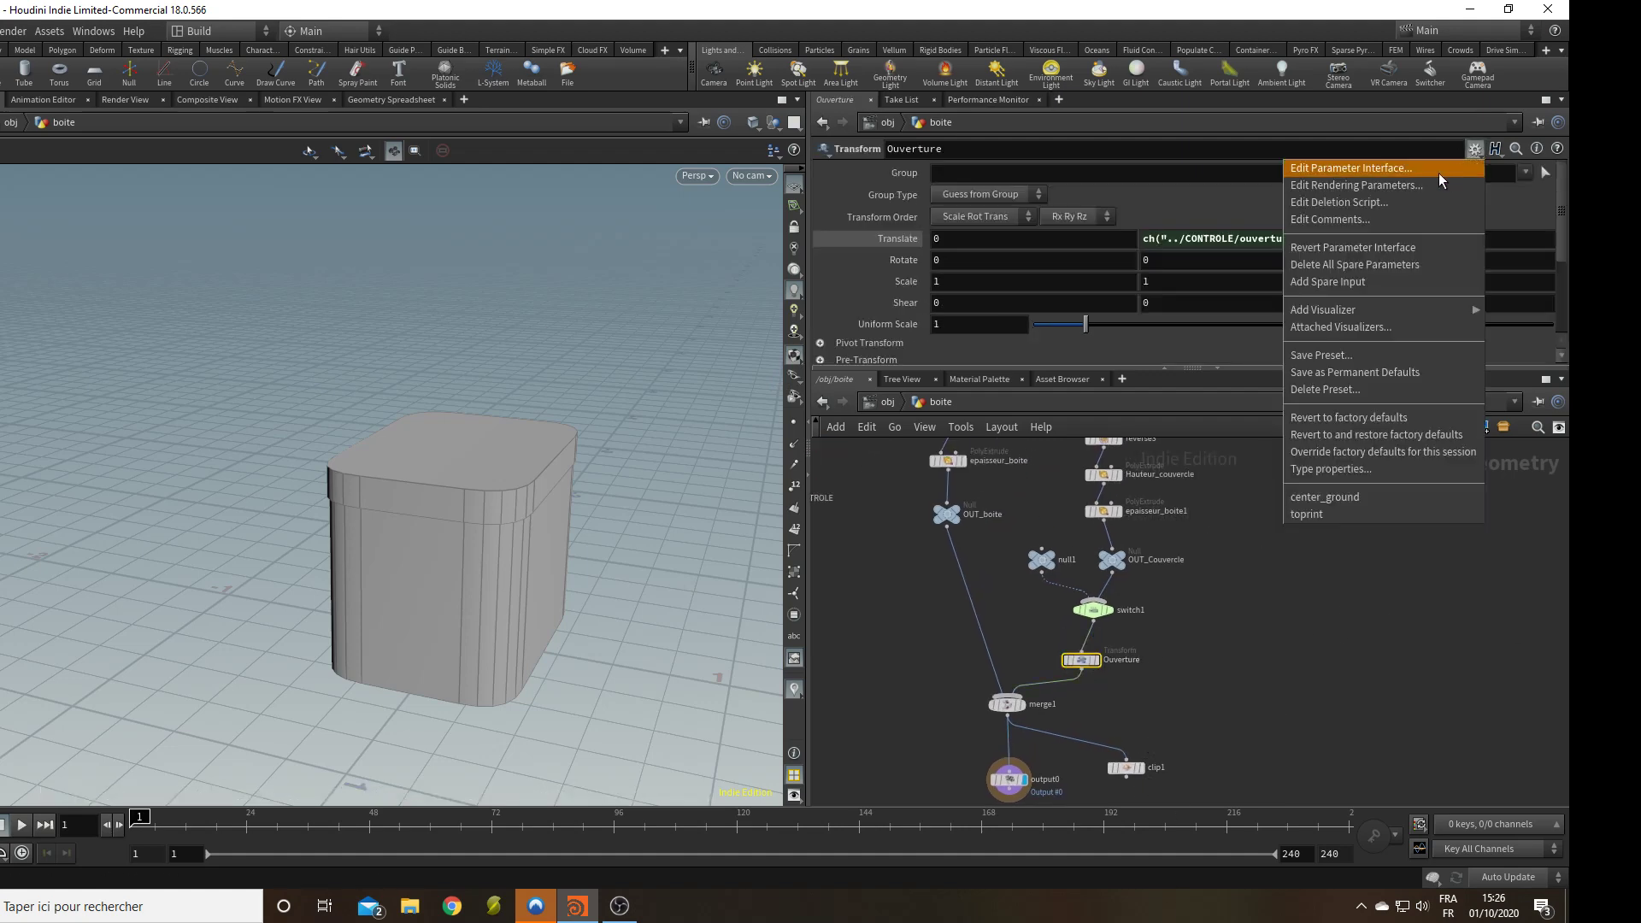
pyautogui.click(1439, 173)
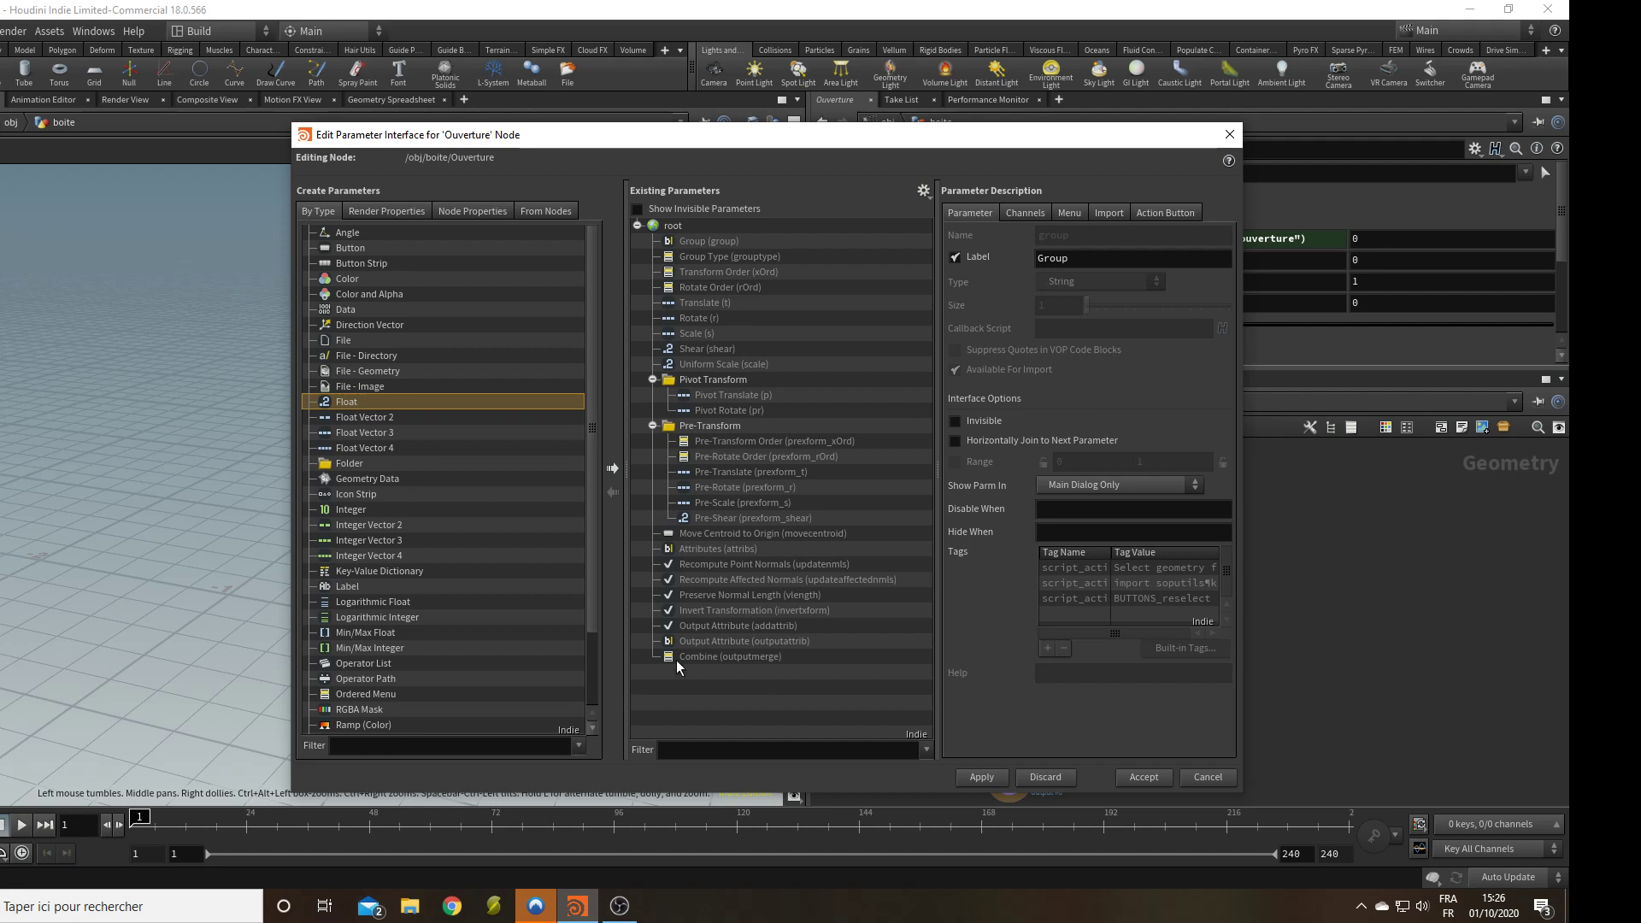
pyautogui.click(653, 380)
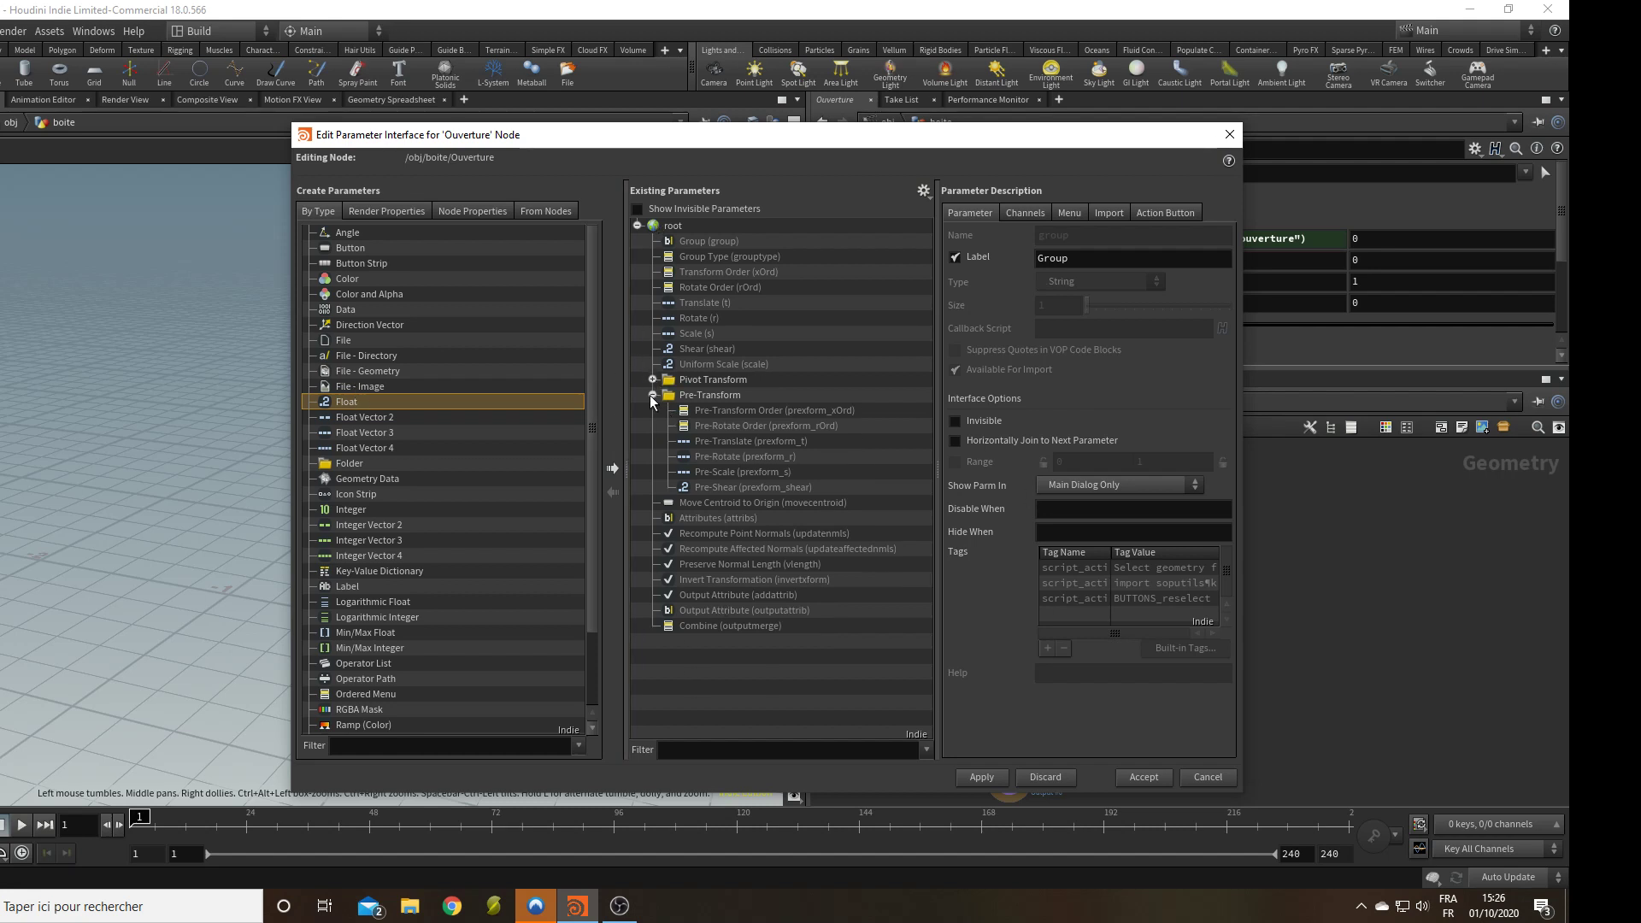
pyautogui.click(653, 395)
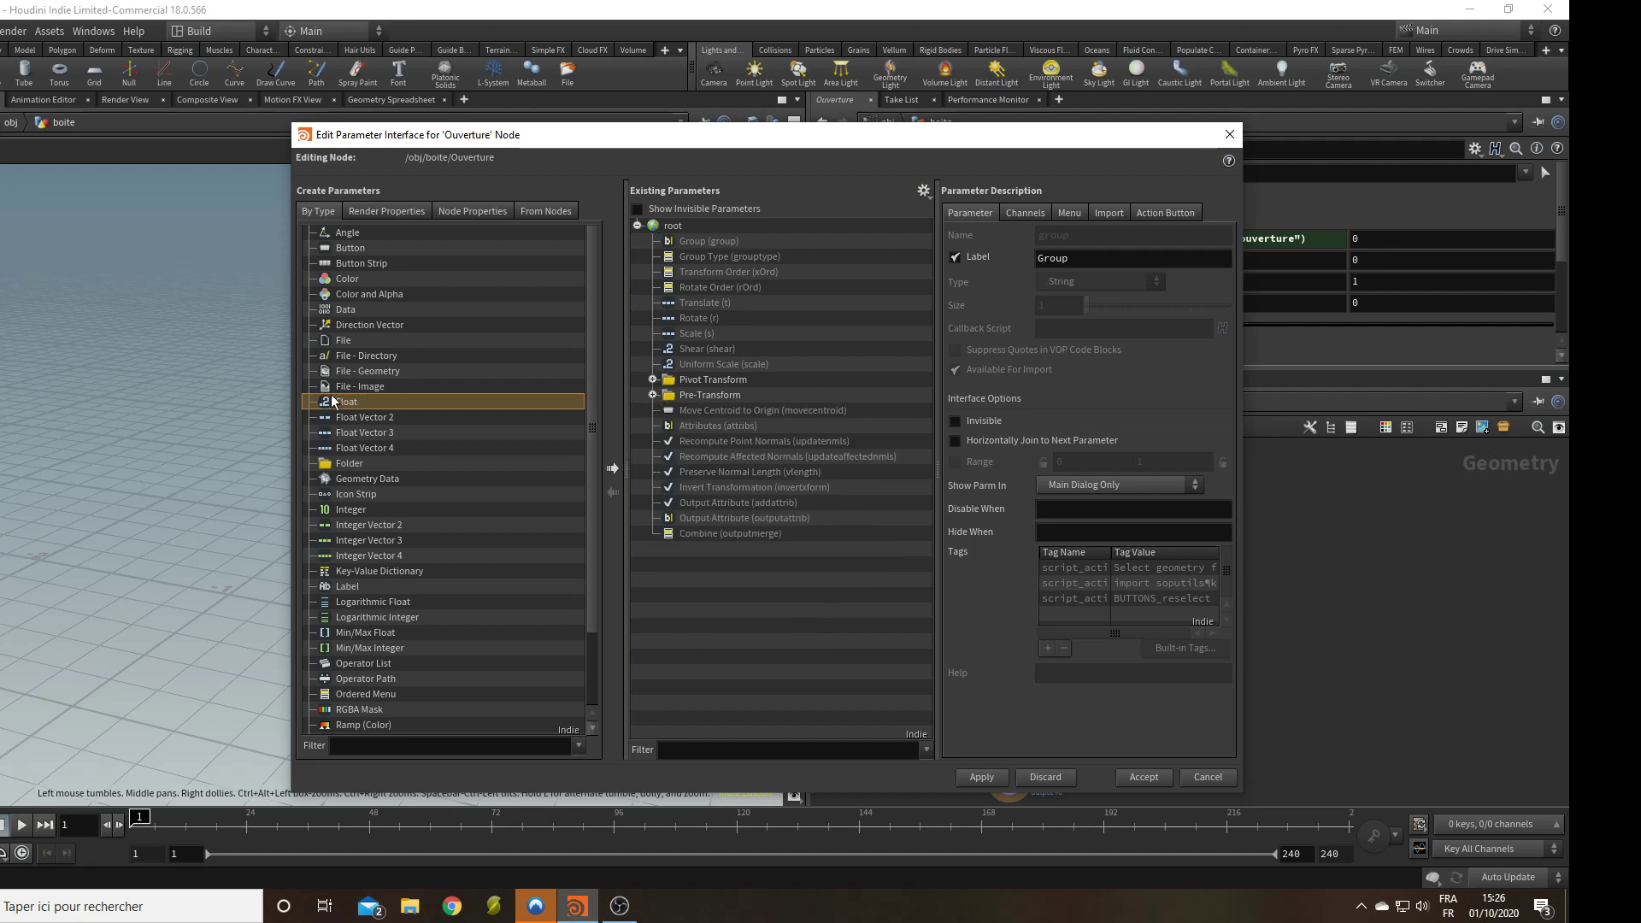
pyautogui.moveTo(419, 429); pyautogui.dragTo(776, 235)
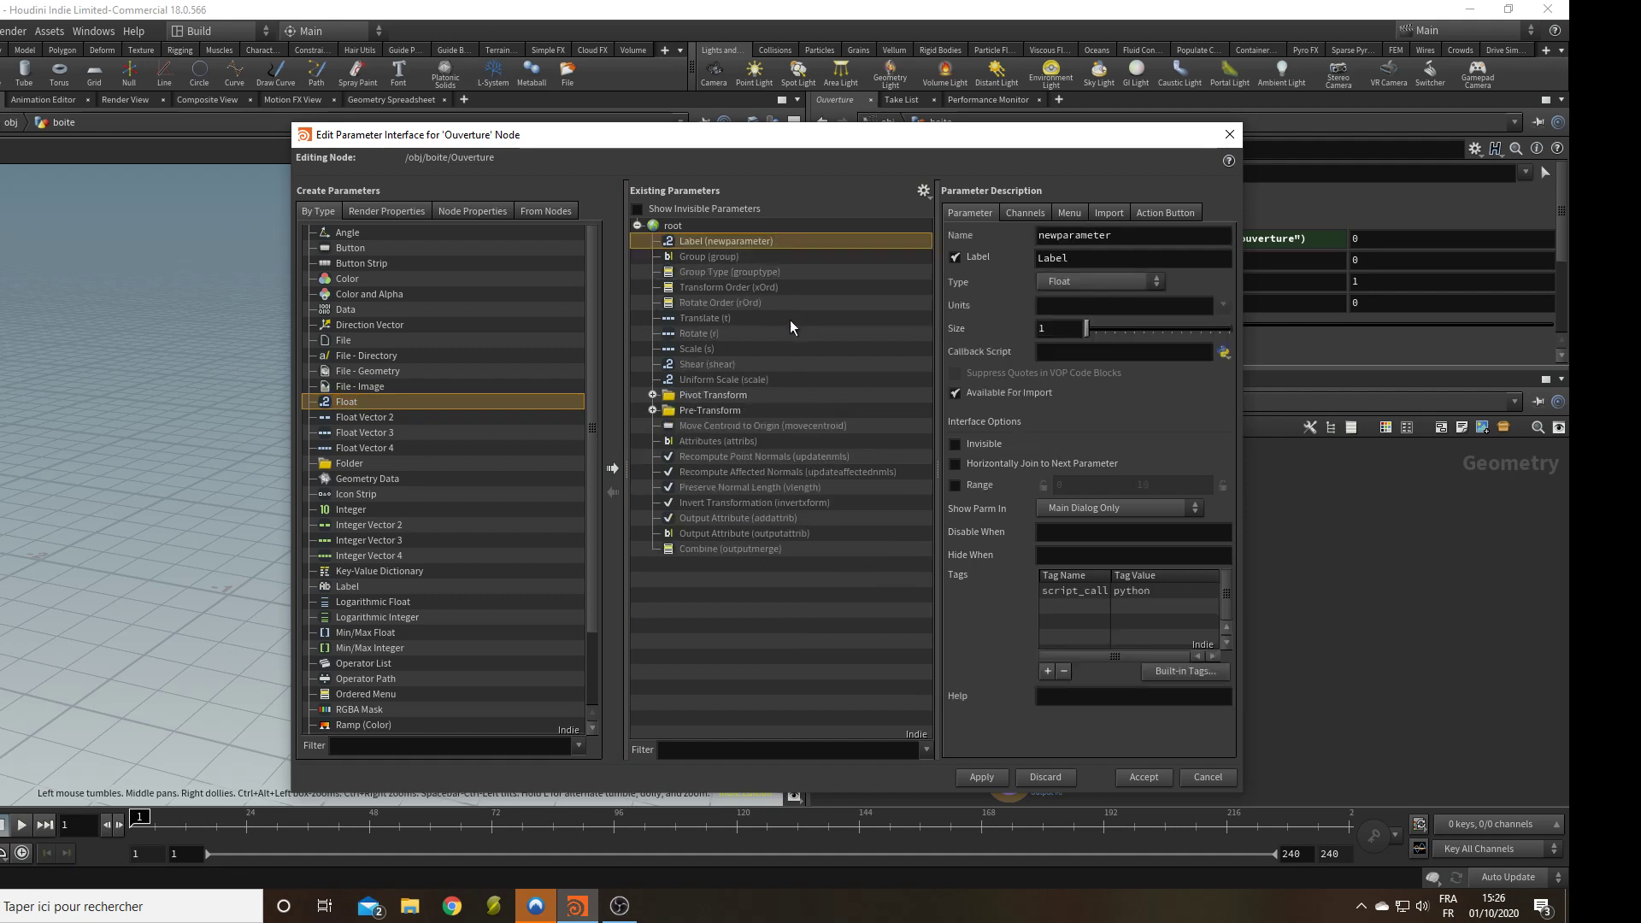
# Name the new float parameter ouv_max, label it Ouverture_Max, and apply the change.
pyautogui.moveTo(1134, 236); pyautogui.dragTo(664, 252)
pyautogui.write('ouv_max')
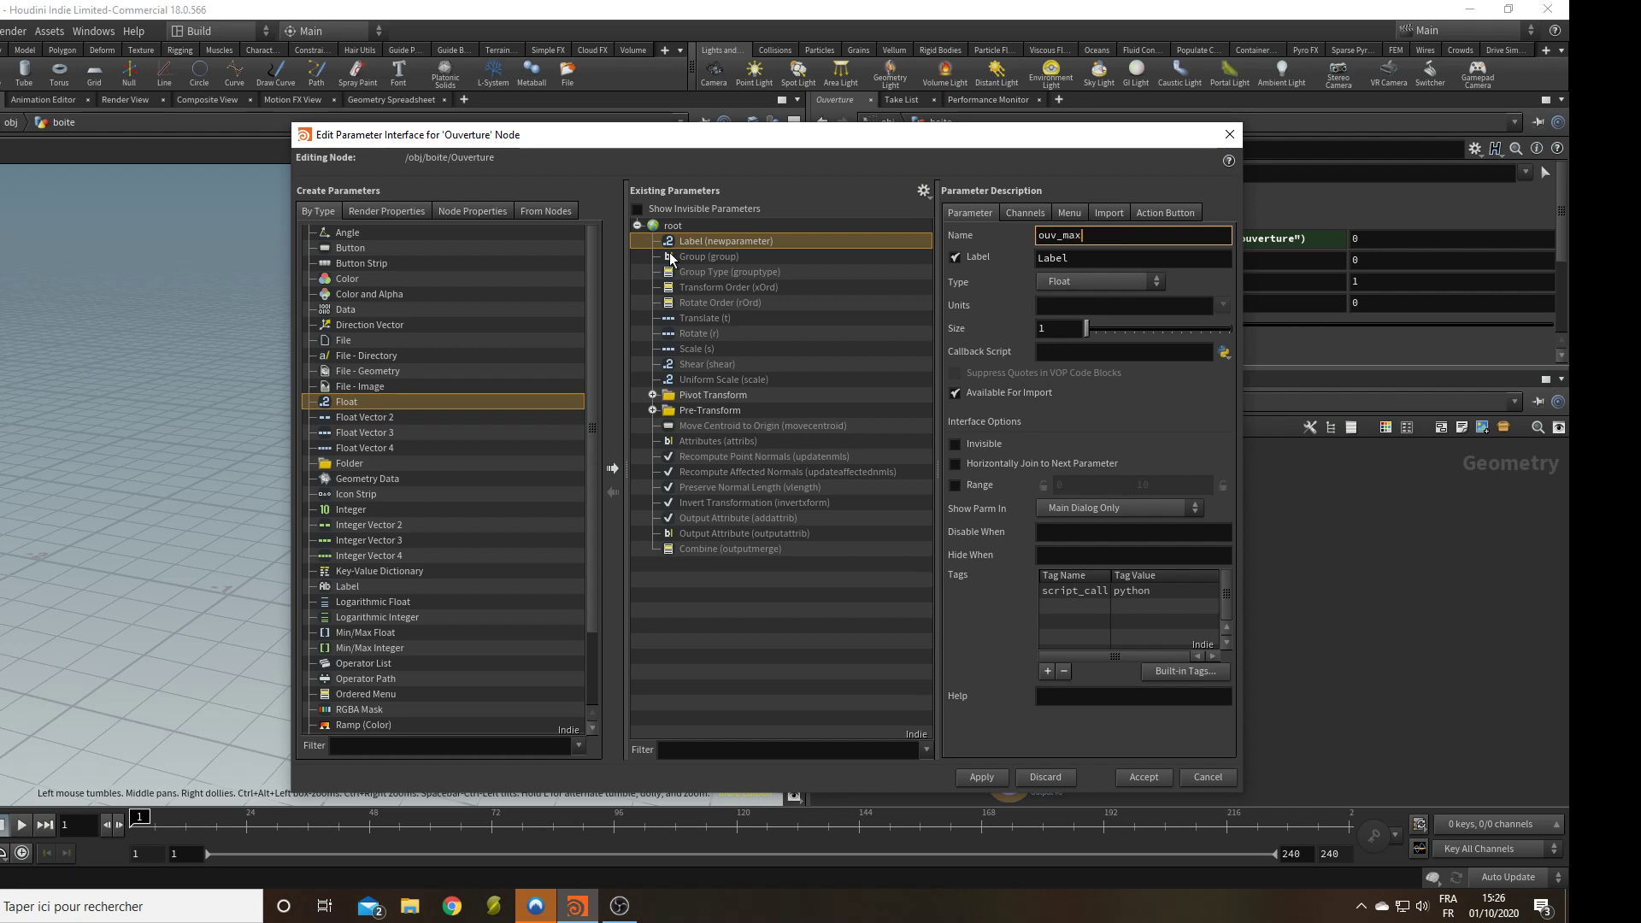
pyautogui.press('Tab')
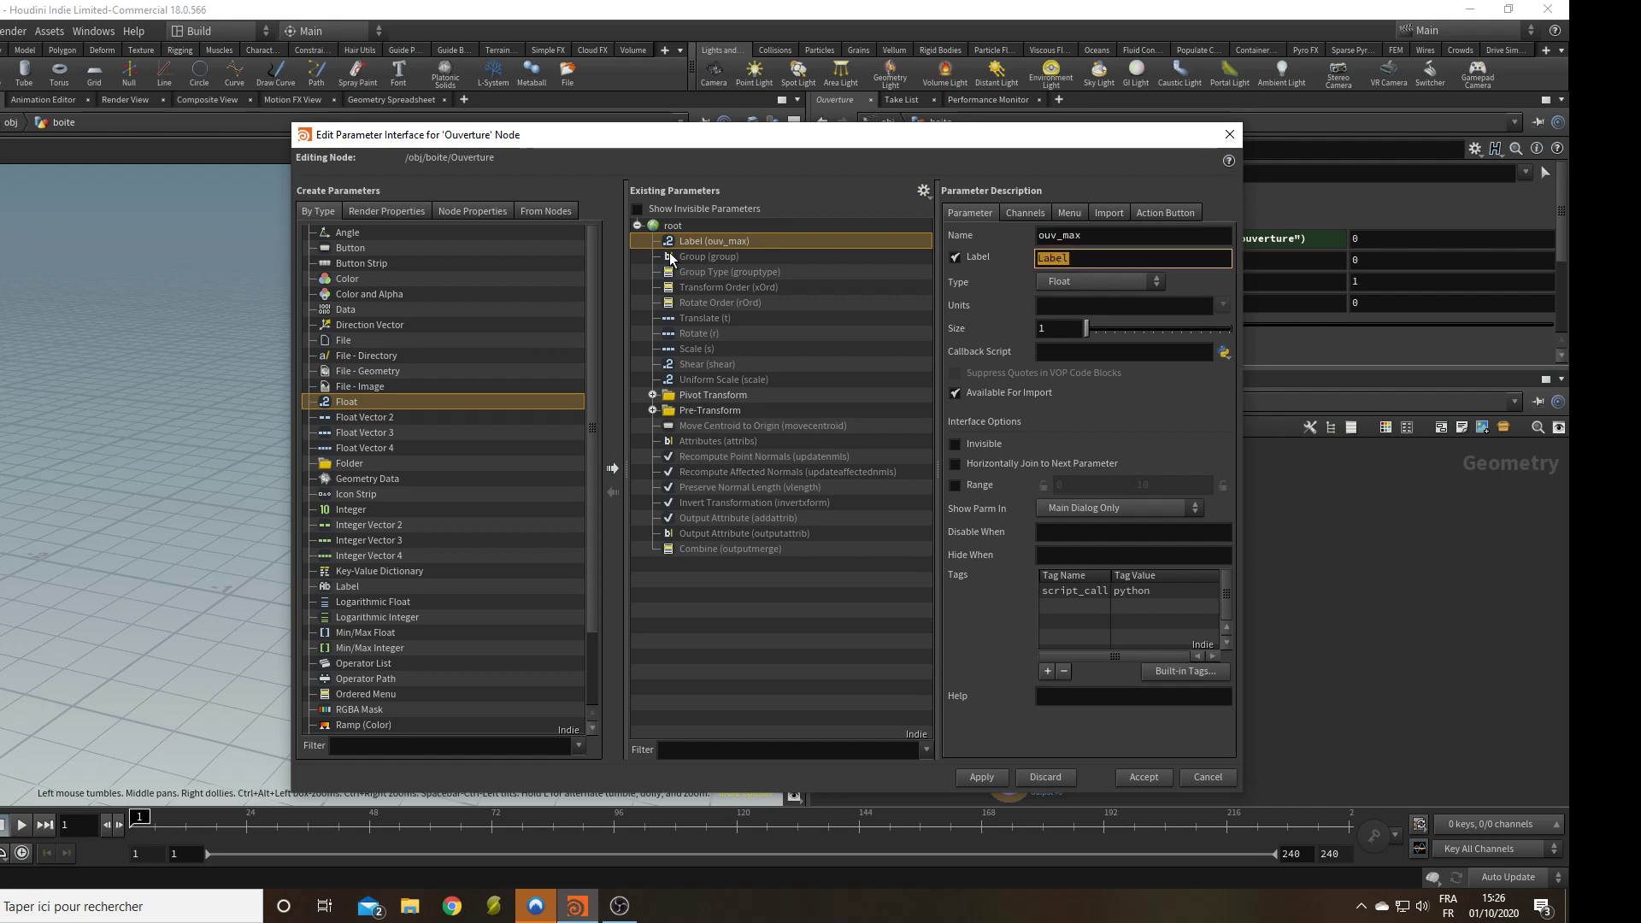
pyautogui.write('Ouverture_Max')
pyautogui.press('Return')
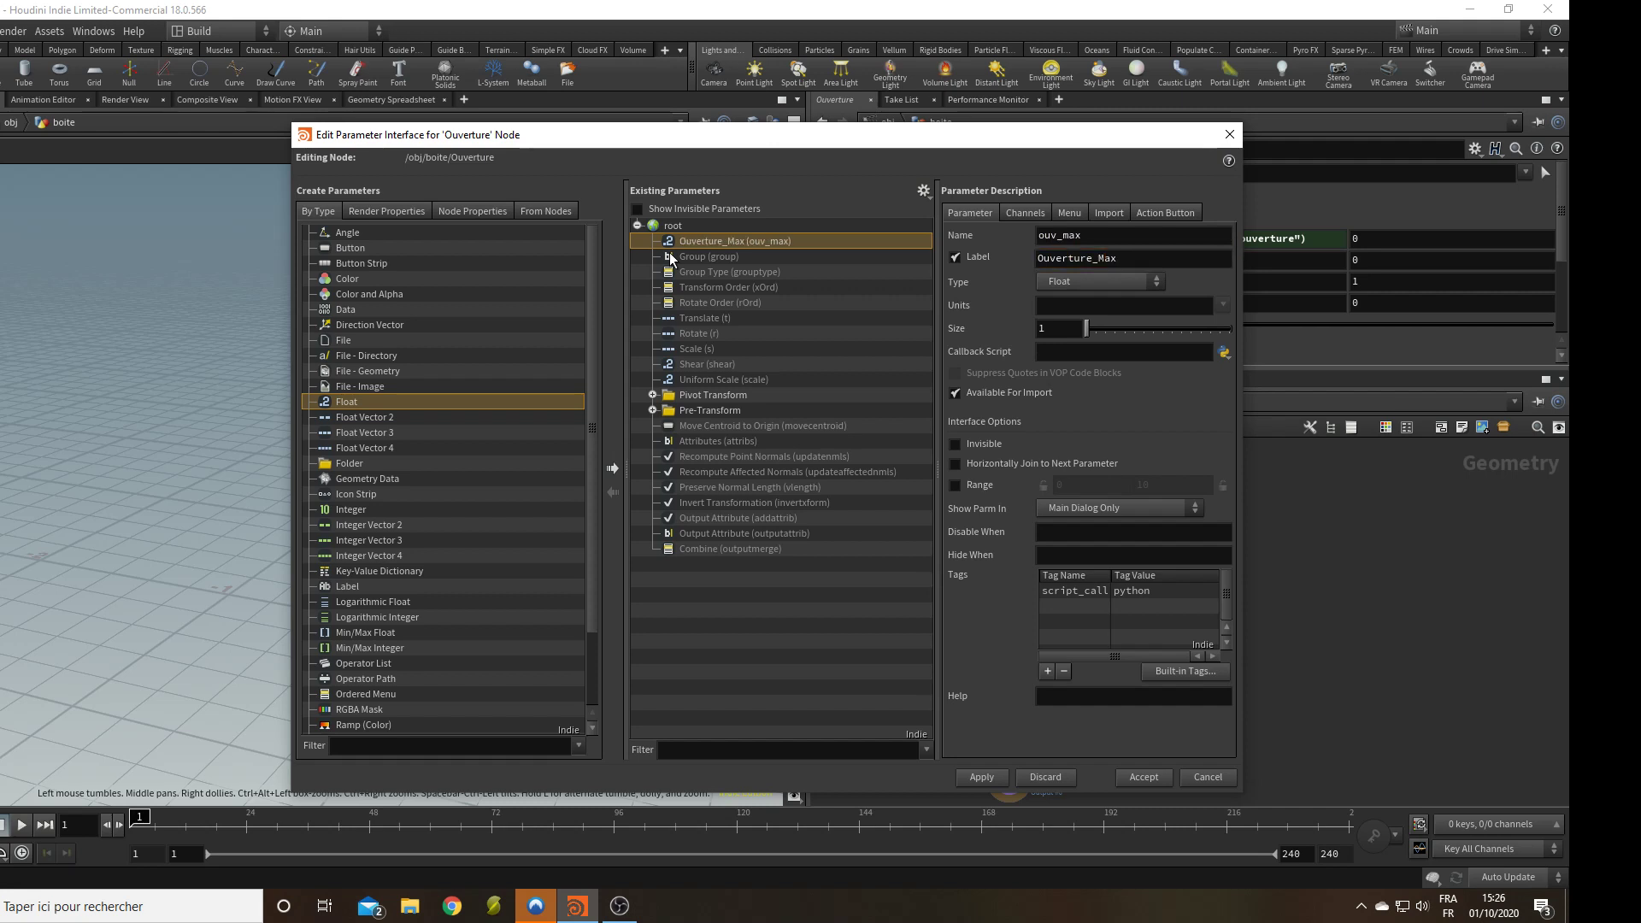
pyautogui.click(983, 775)
# Enable a range for Ouverture_Max with a minimum of 0.1, adjust its upper limit, and accept the parameter interface.
pyautogui.click(974, 486)
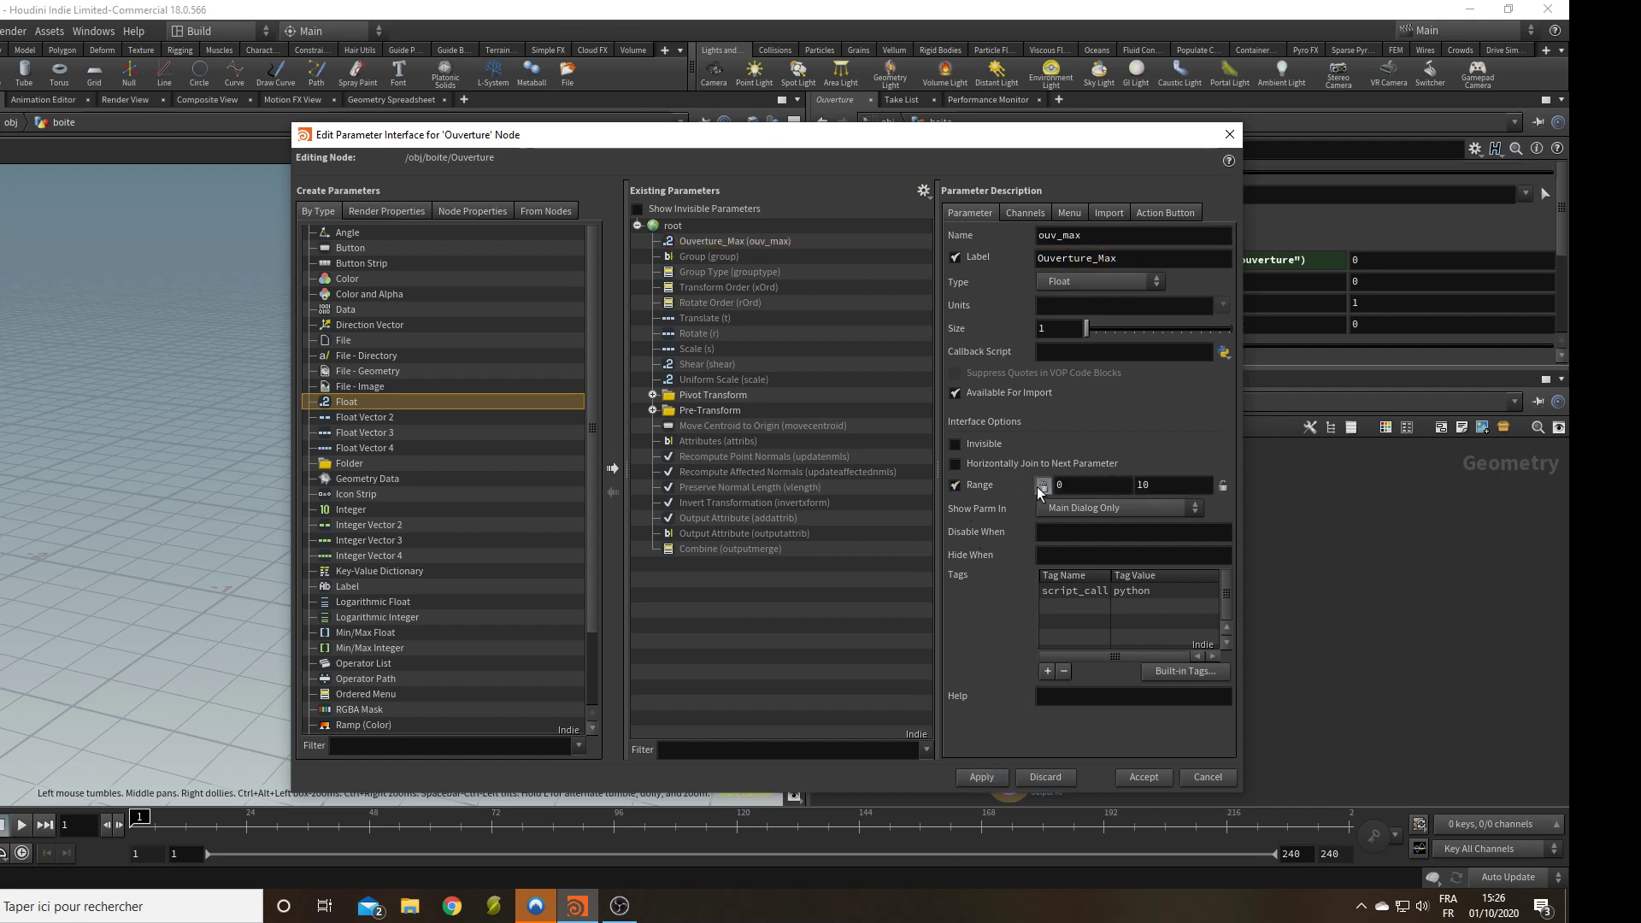
pyautogui.click(1079, 490)
pyautogui.write('.1')
pyautogui.press('Return')
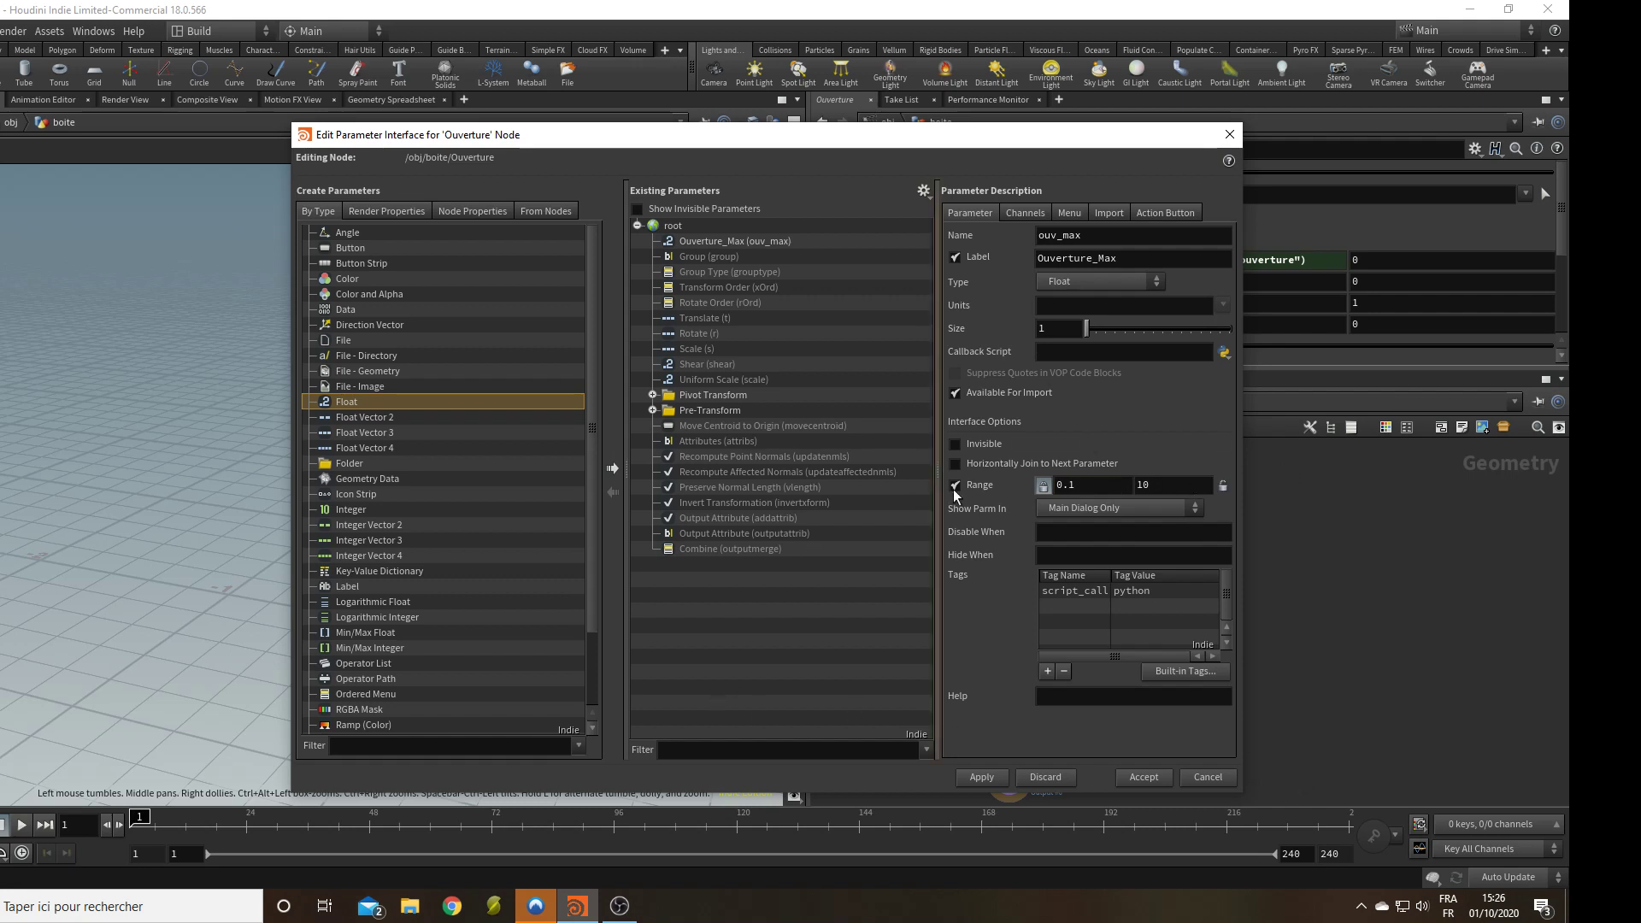
pyautogui.press('Tab')
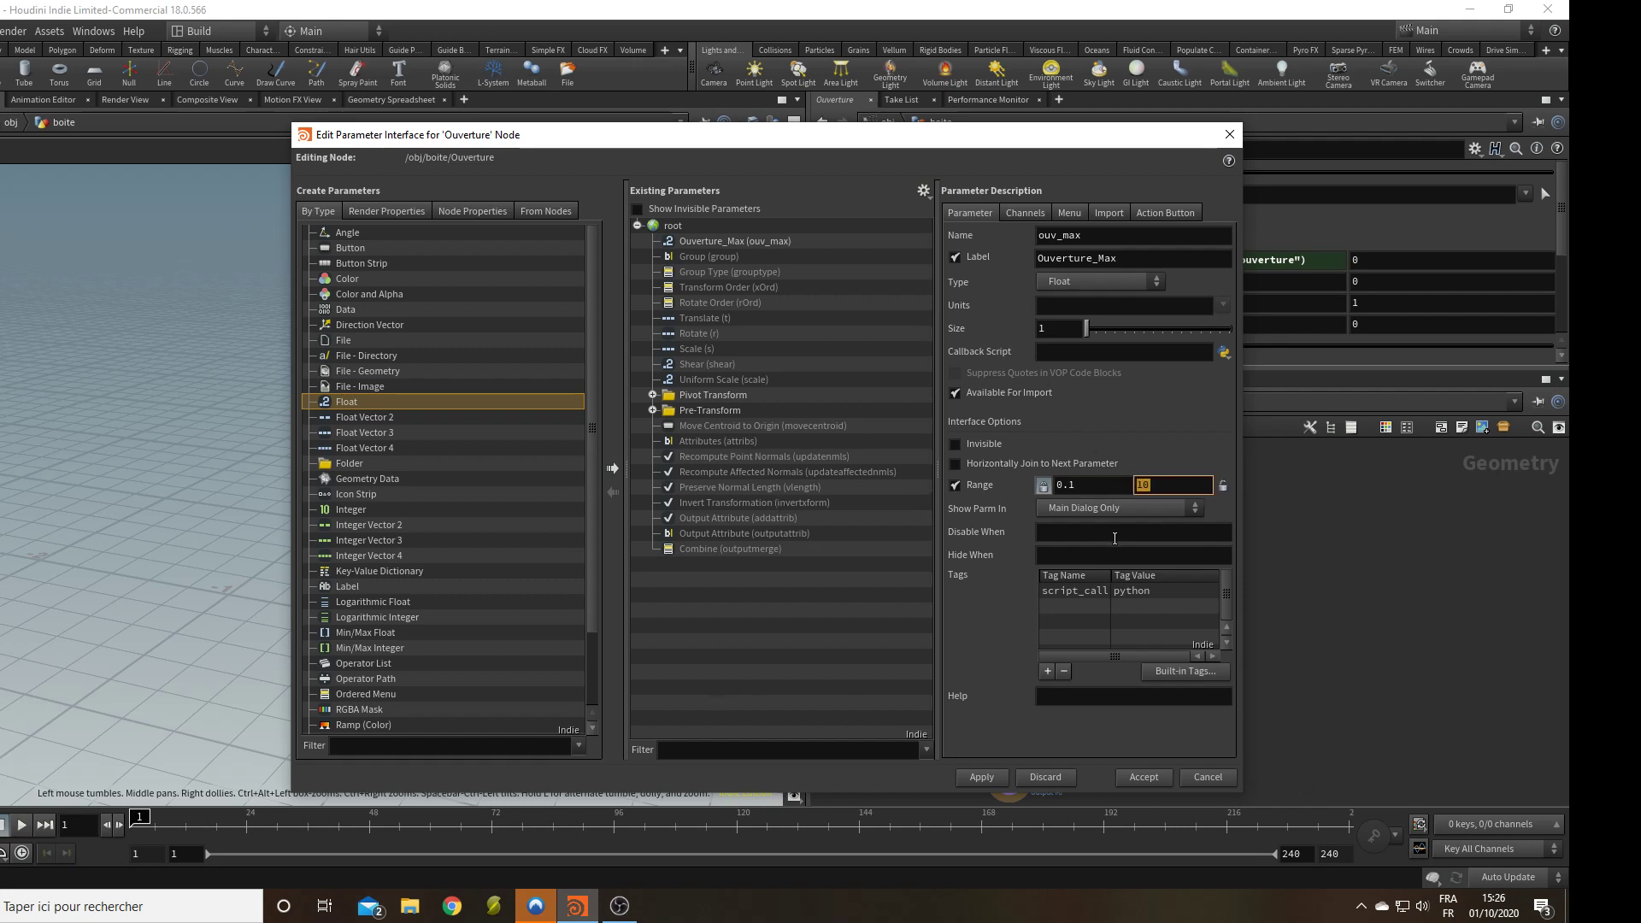
pyautogui.press('Return')
pyautogui.click(1144, 777)
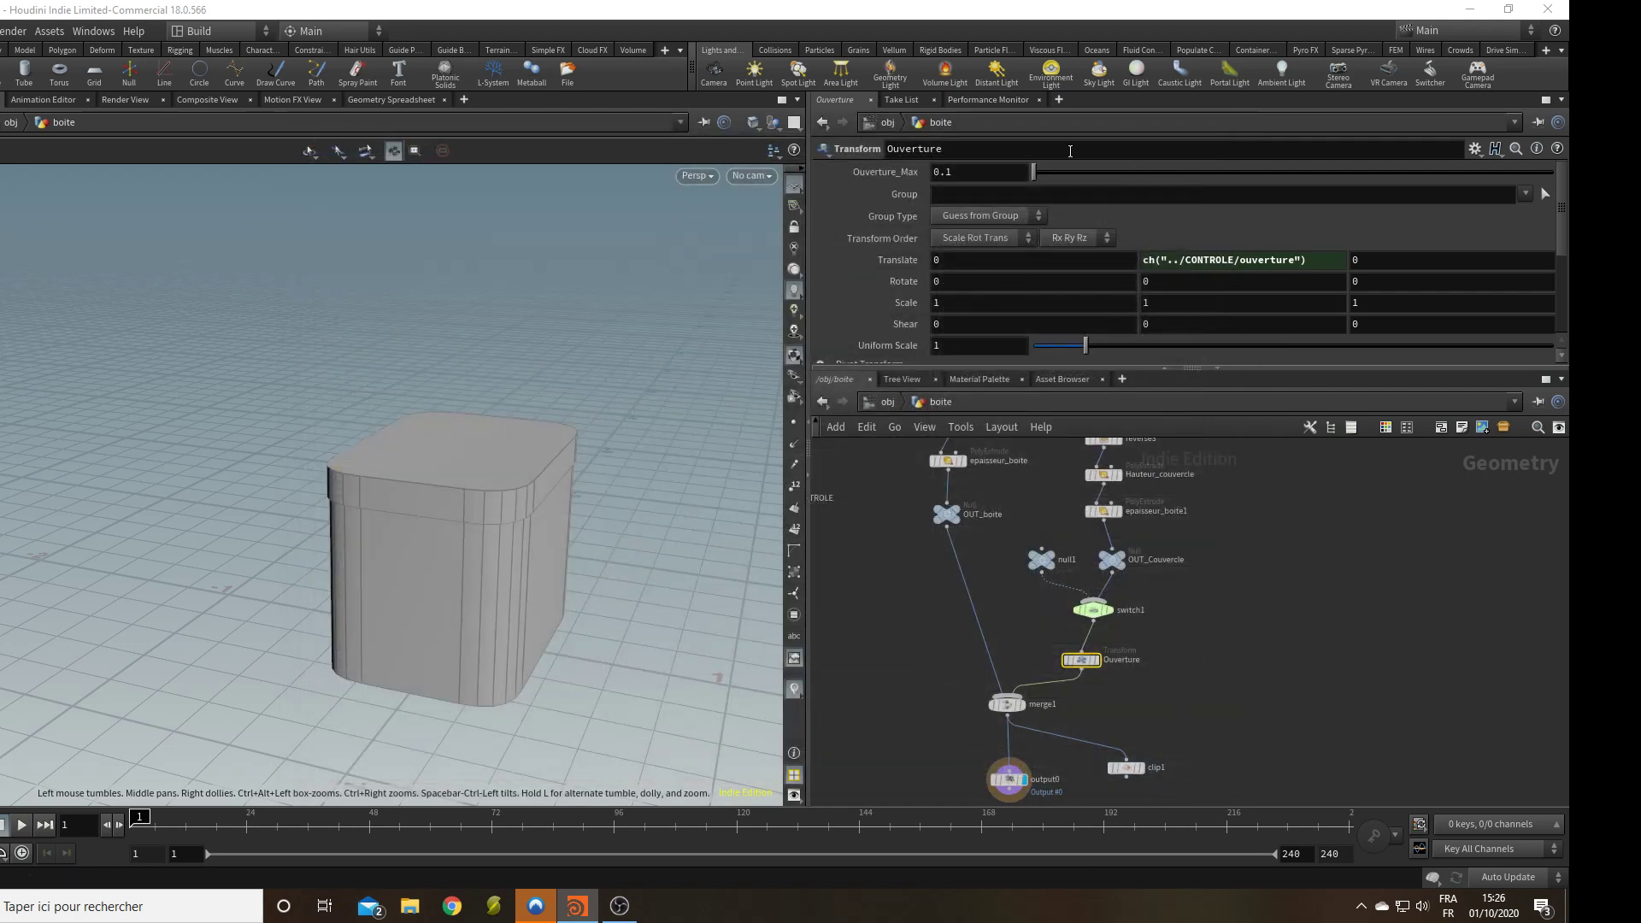
# Extend the Ouverture node's Y translation expression to ch("../CONTROLE/ouverture")*ch("ouv_max") using a relative reference to Ouverture_Max.
pyautogui.moveTo(1034, 172); pyautogui.dragTo(1098, 185)
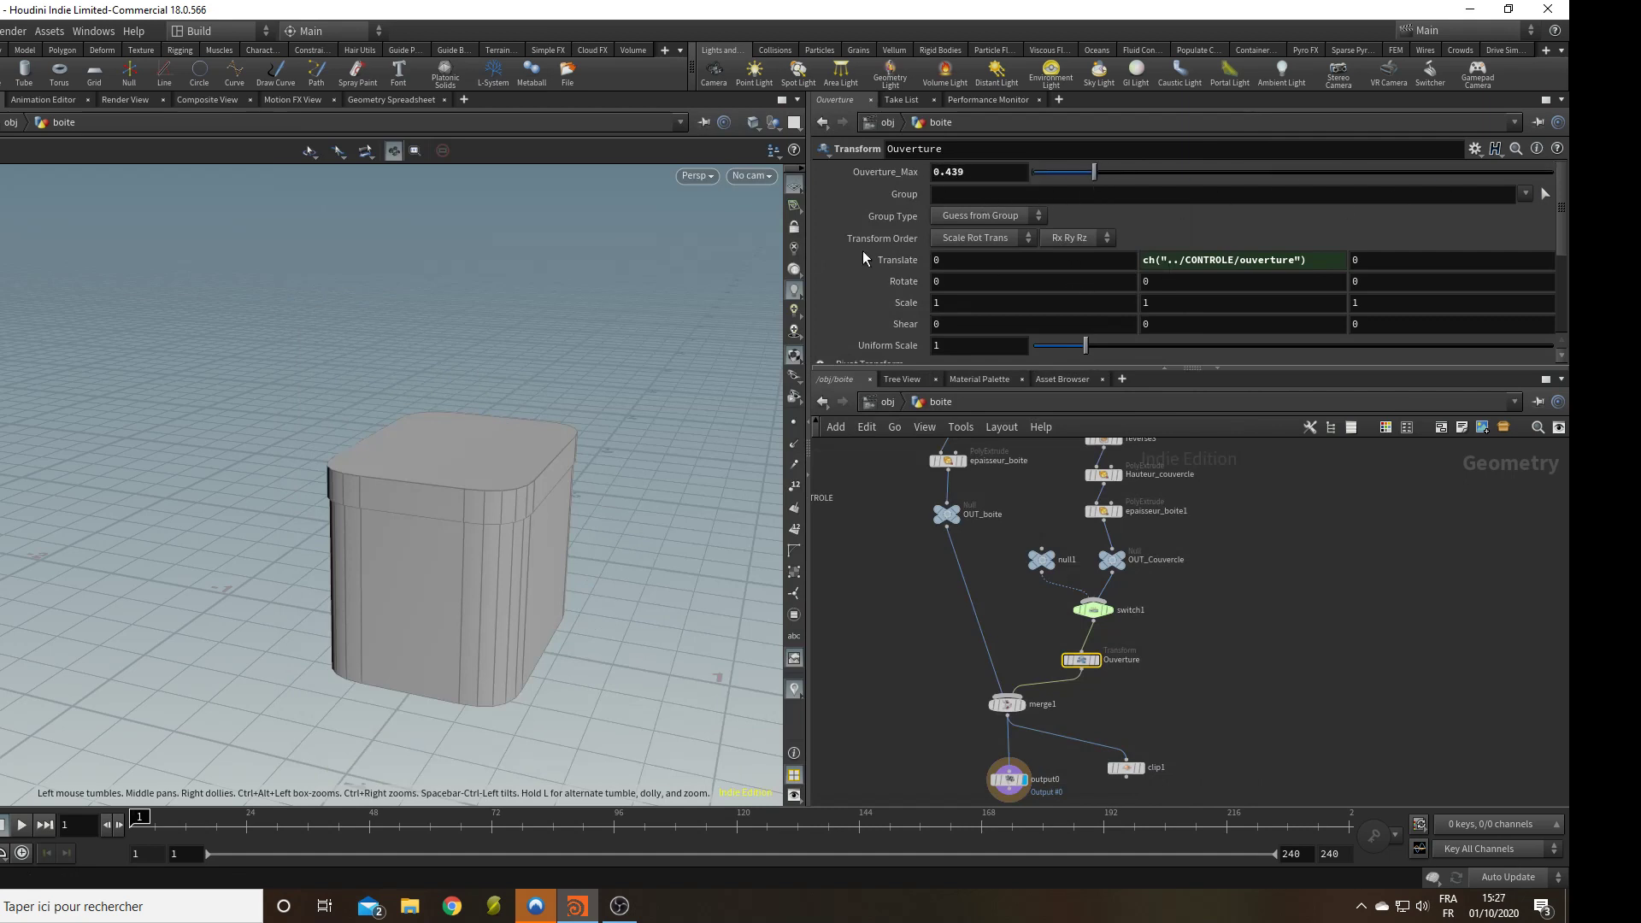
pyautogui.moveTo(1144, 257); pyautogui.dragTo(1313, 259)
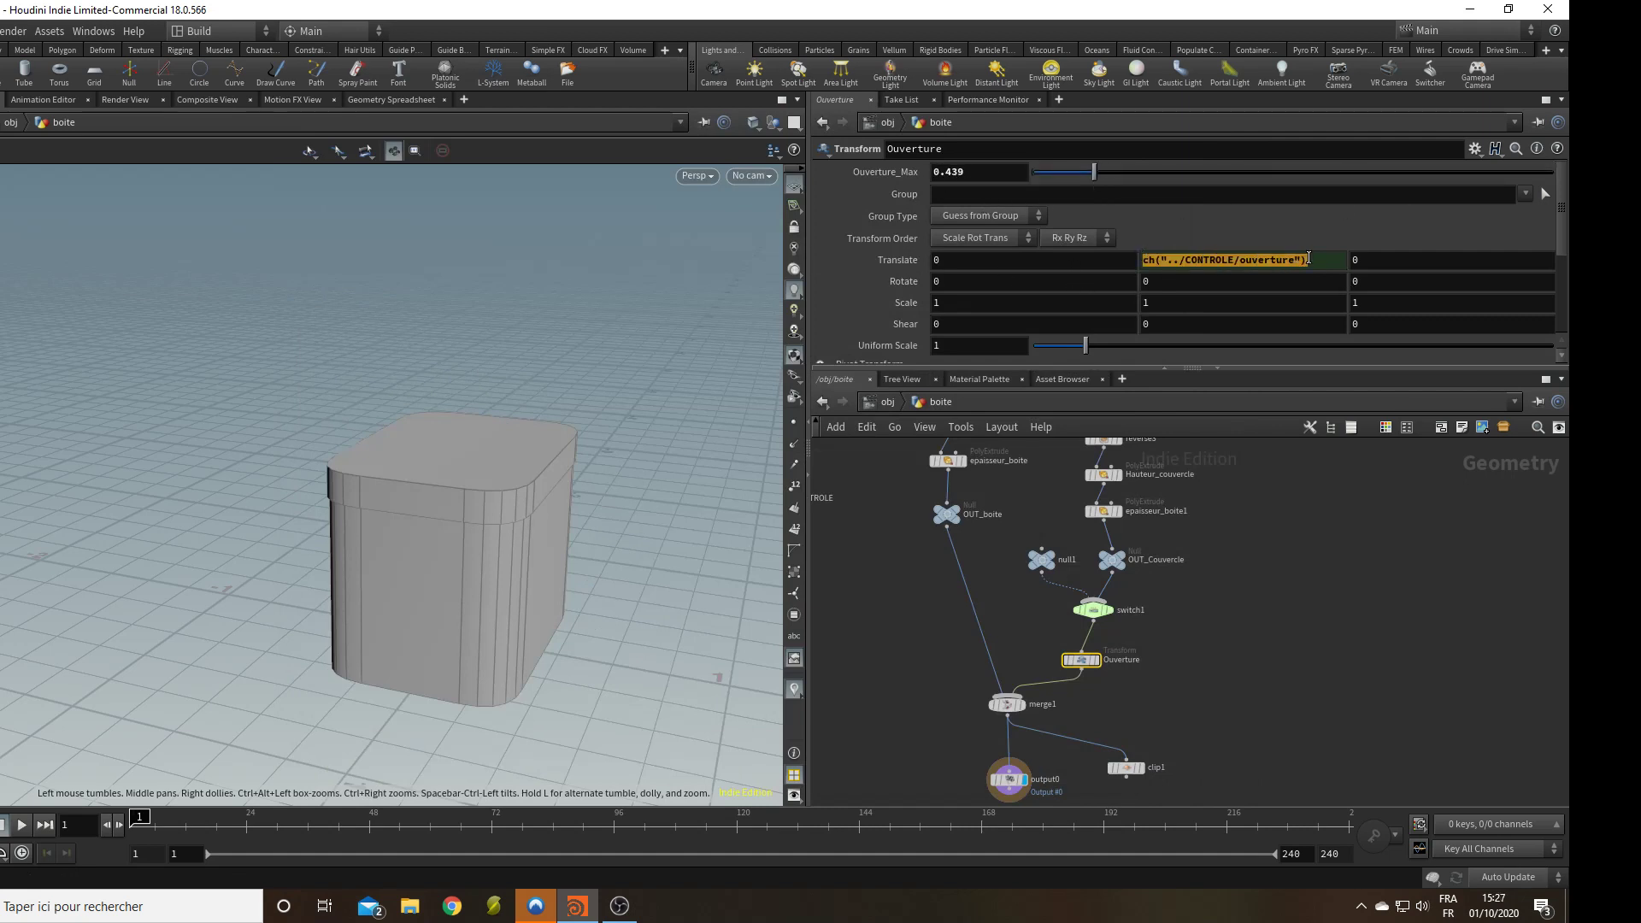
pyautogui.click(1356, 727)
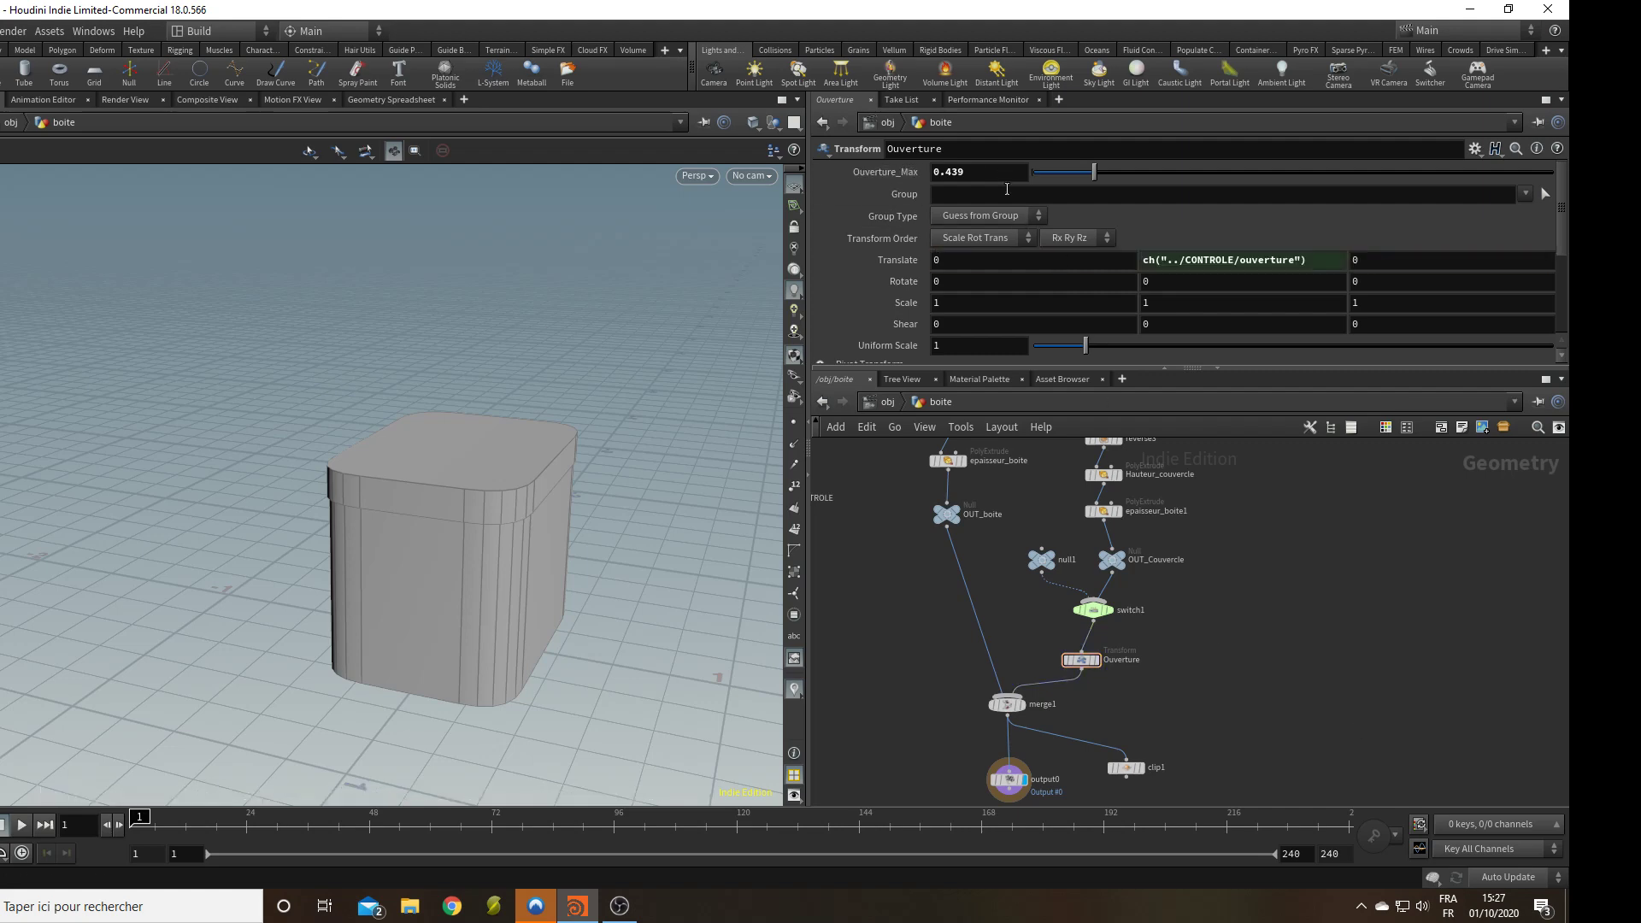
pyautogui.rightClick(999, 169)
pyautogui.click(1045, 279)
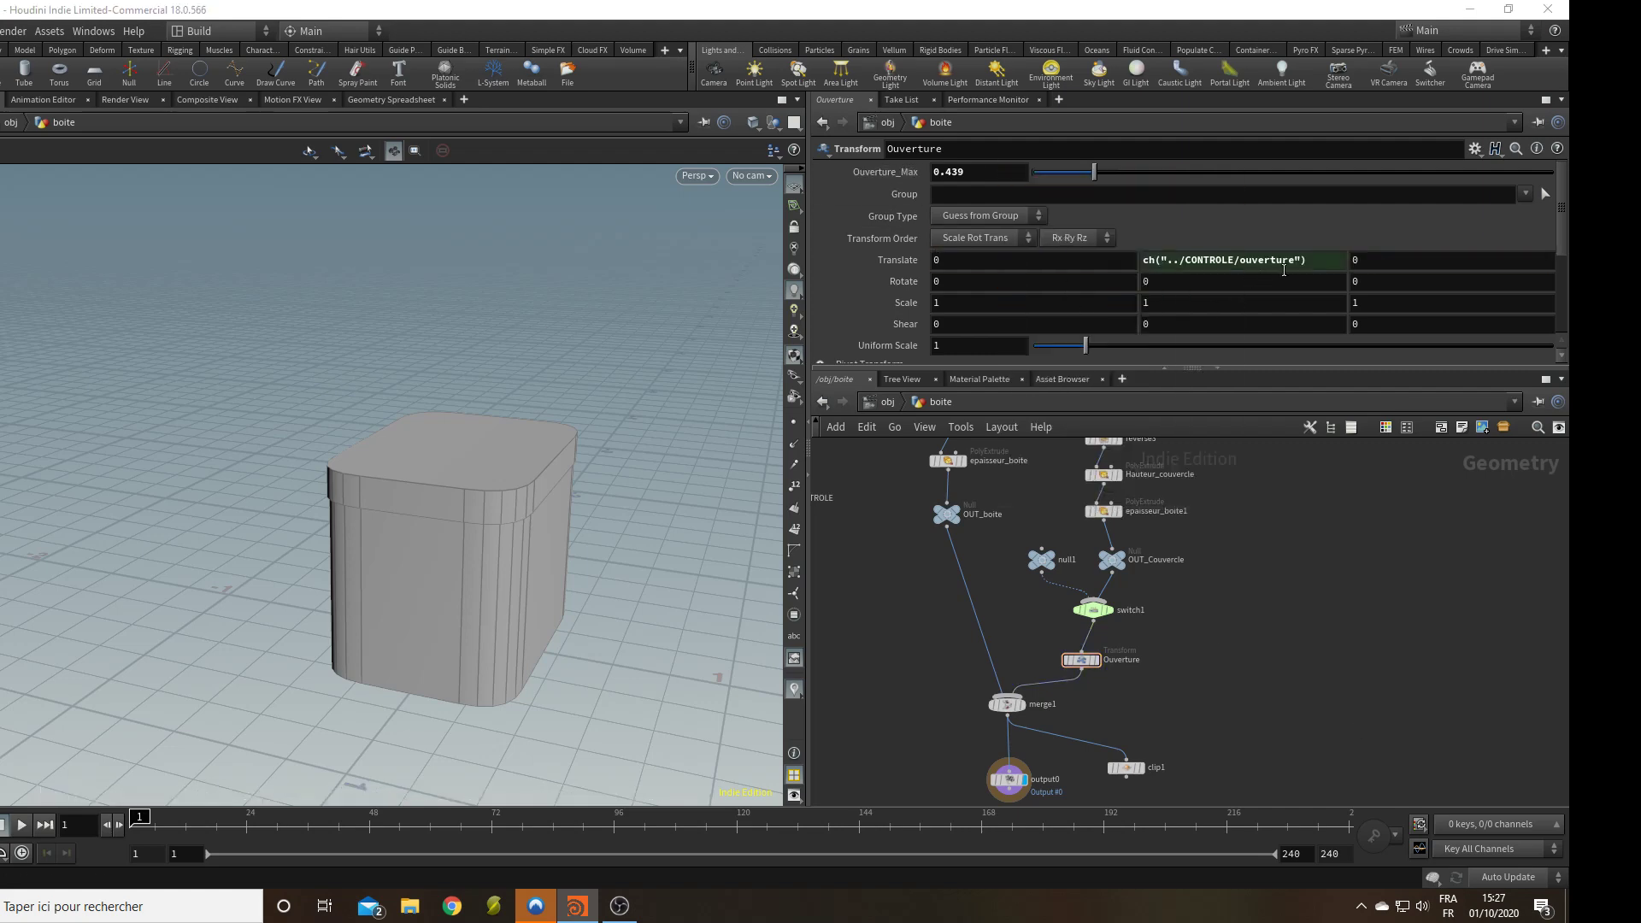
pyautogui.click(1323, 260)
pyautogui.rightClick(1323, 256)
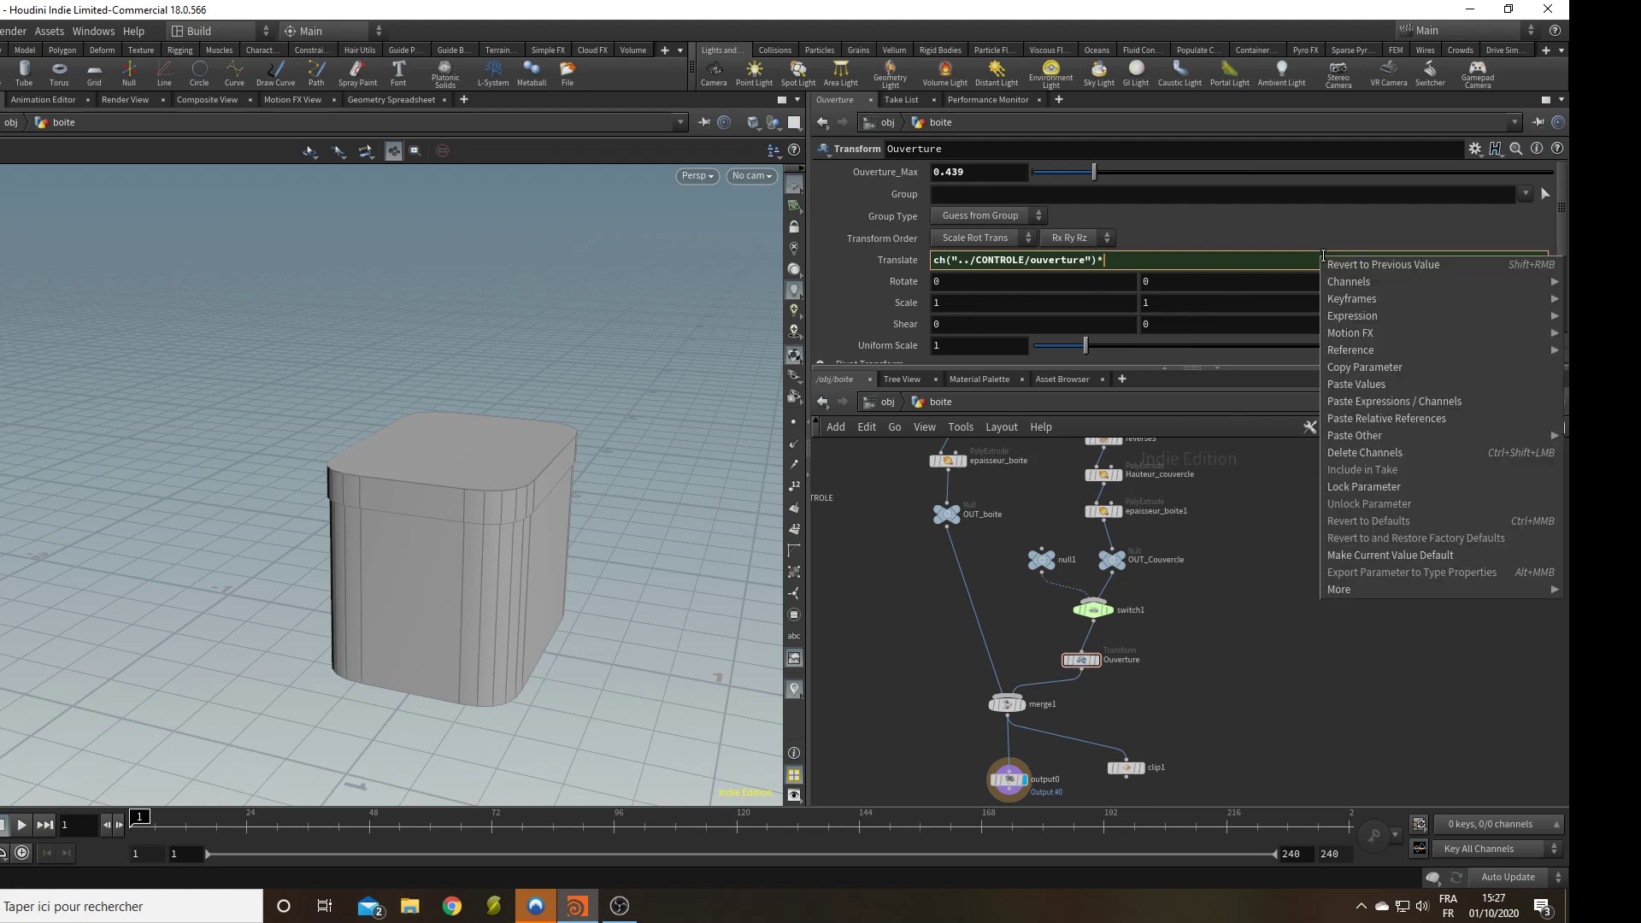
pyautogui.click(1408, 422)
pyautogui.click(1342, 557)
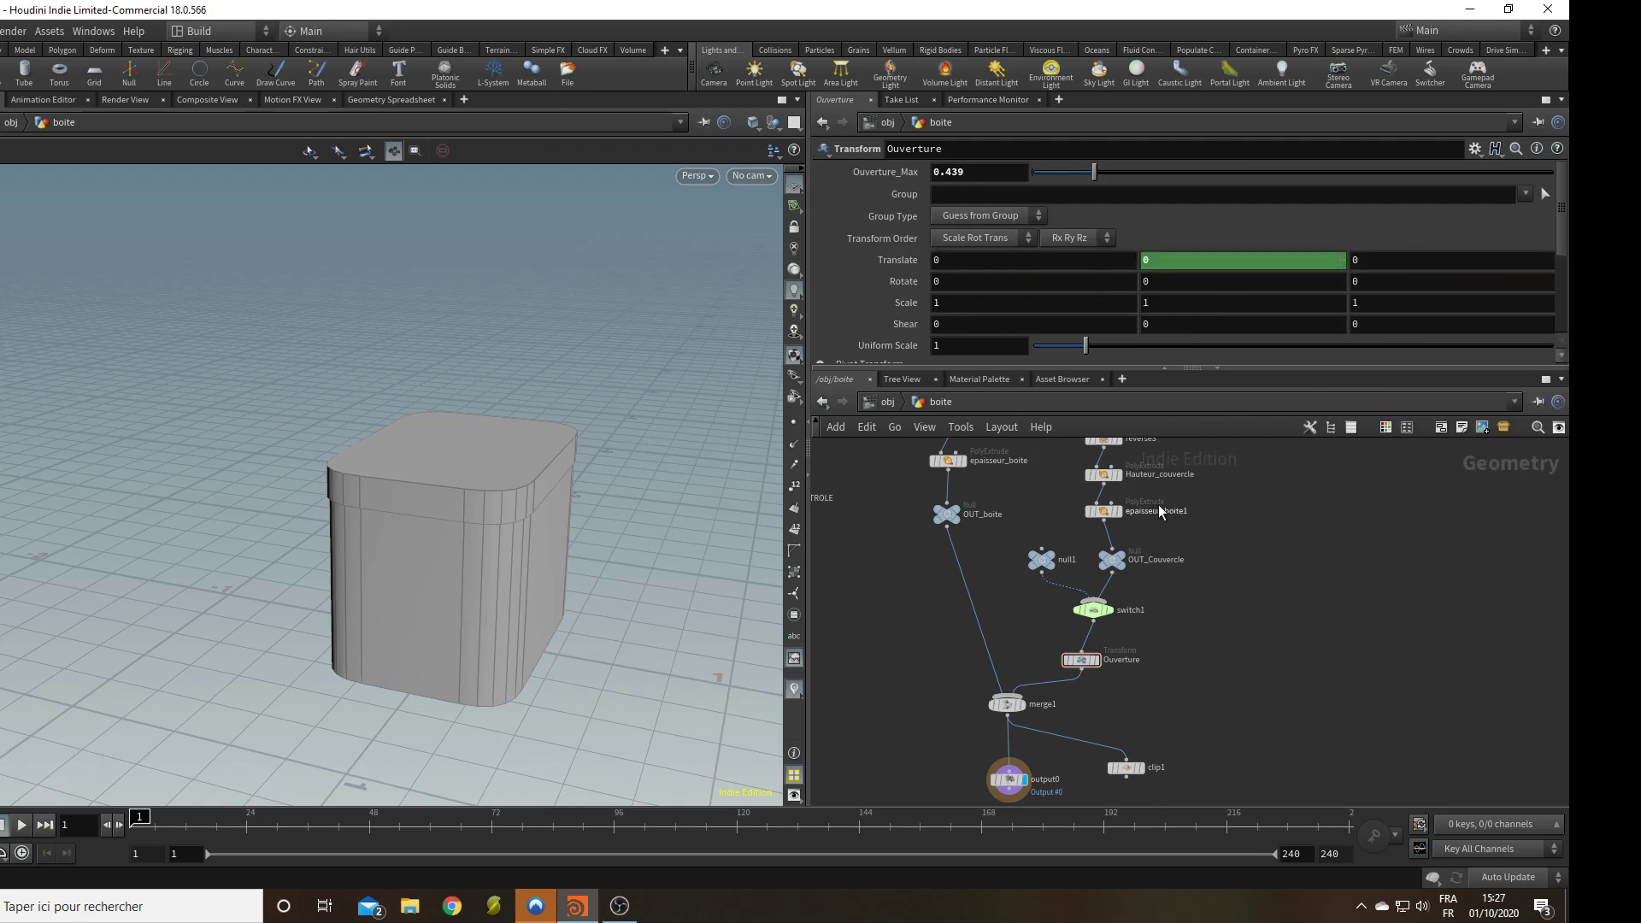
# Set Ouverture_Max to 0.5 and raise the lid by setting the CONTROLE node's Ouverture slider to 1.
pyautogui.moveTo(1095, 173); pyautogui.dragTo(1354, 186)
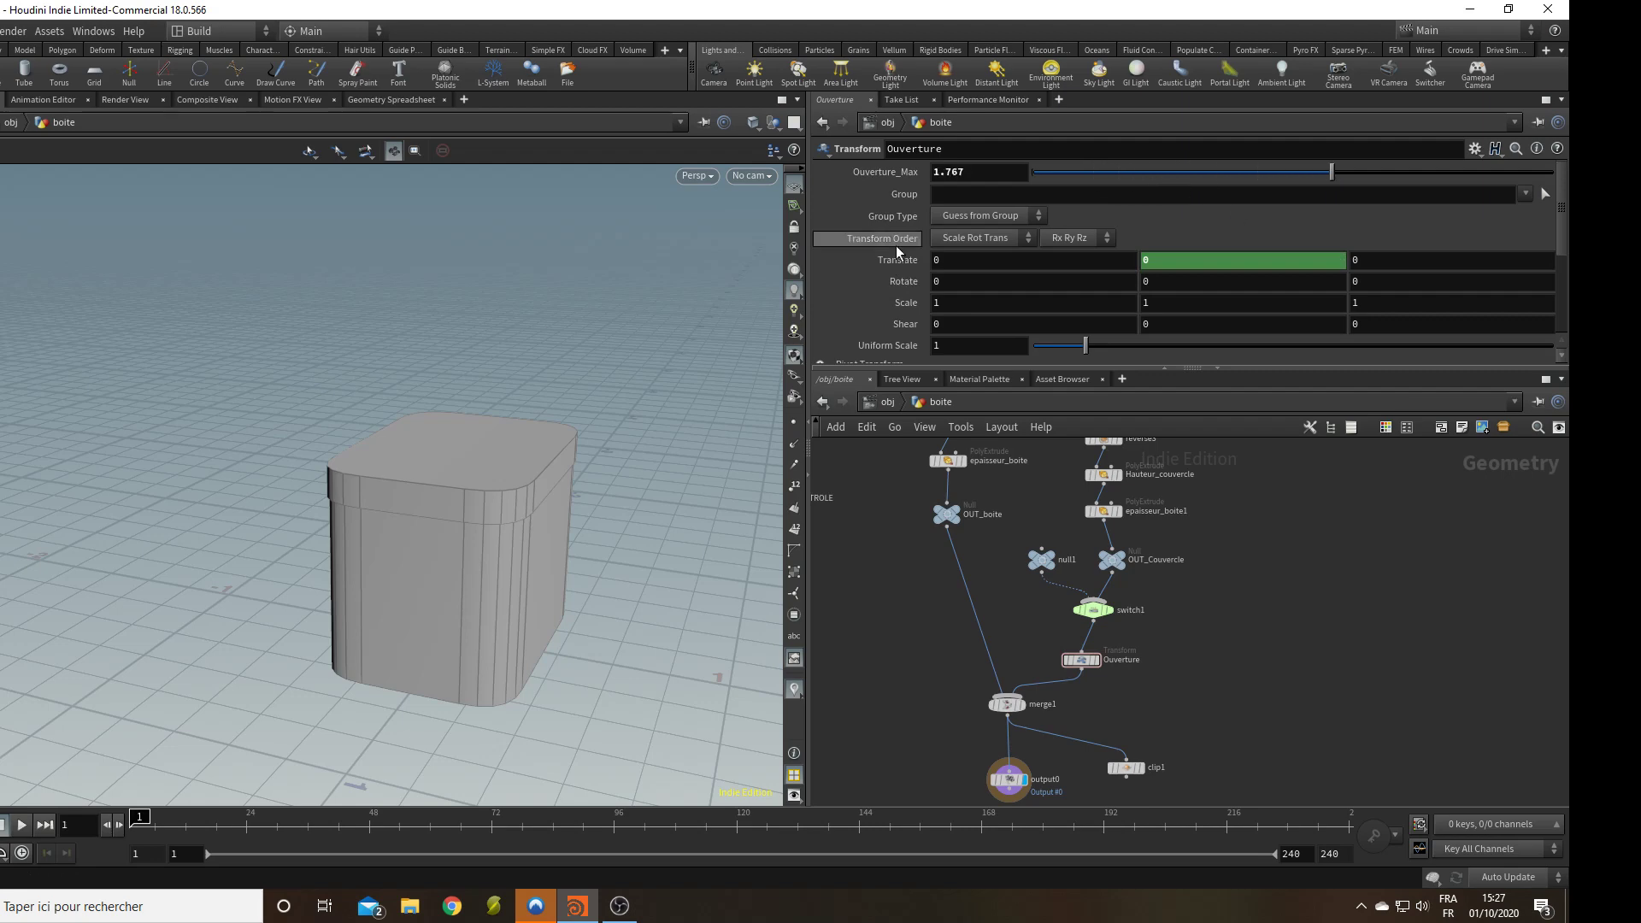
pyautogui.click(897, 260)
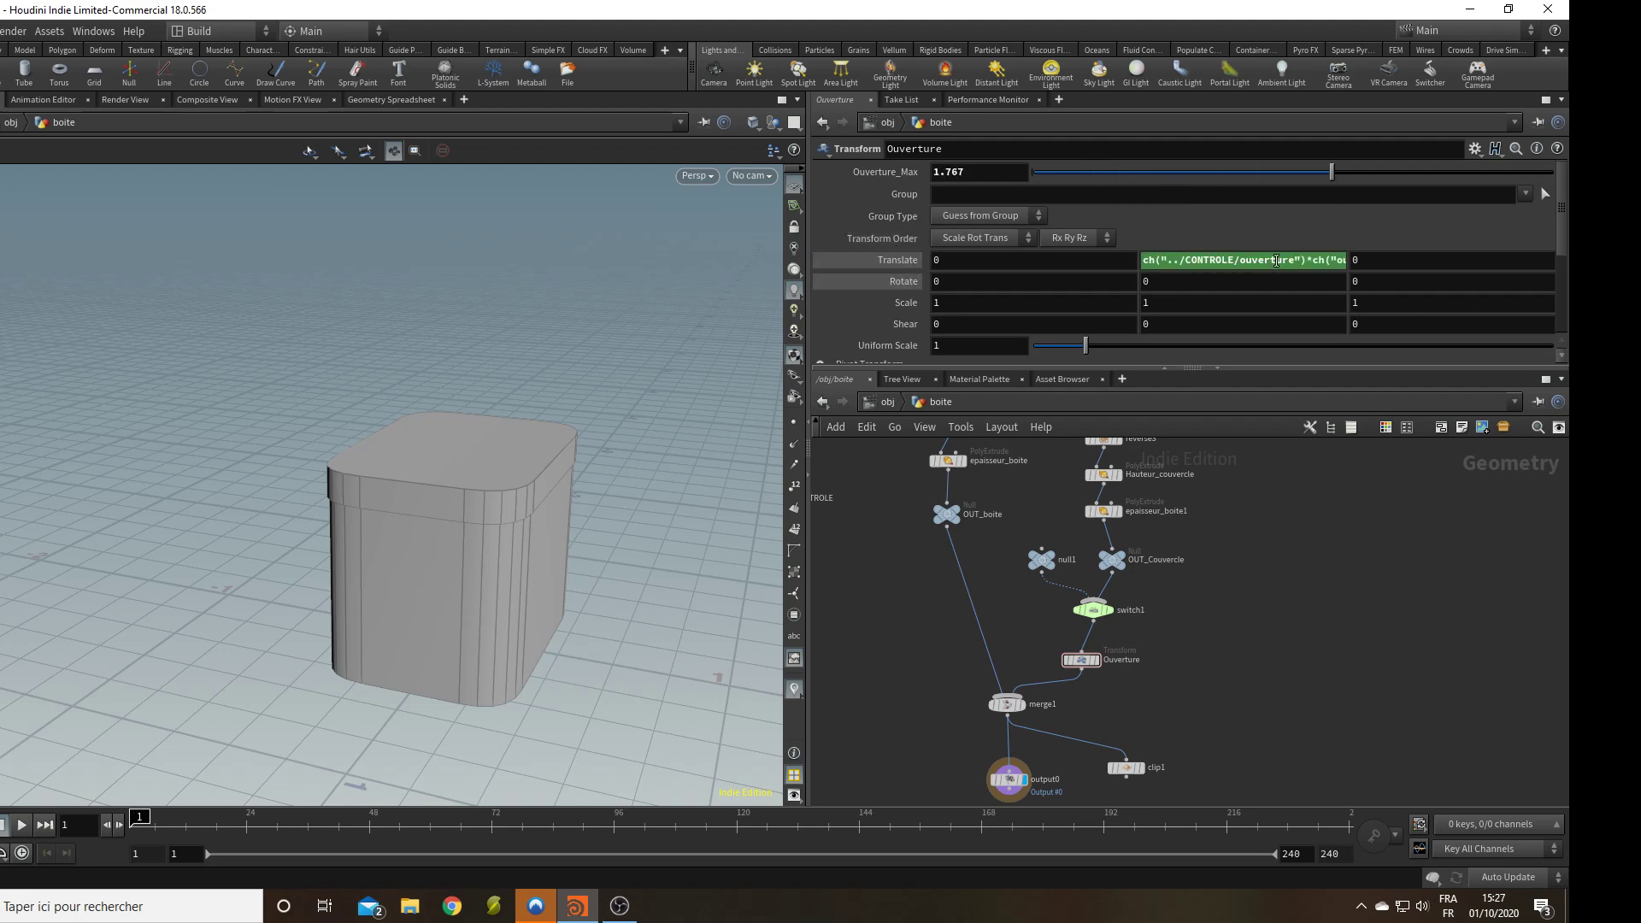
pyautogui.click(1276, 261)
pyautogui.click(1270, 673)
pyautogui.moveTo(961, 554); pyautogui.dragTo(1046, 601, button='middle')
pyautogui.click(938, 167)
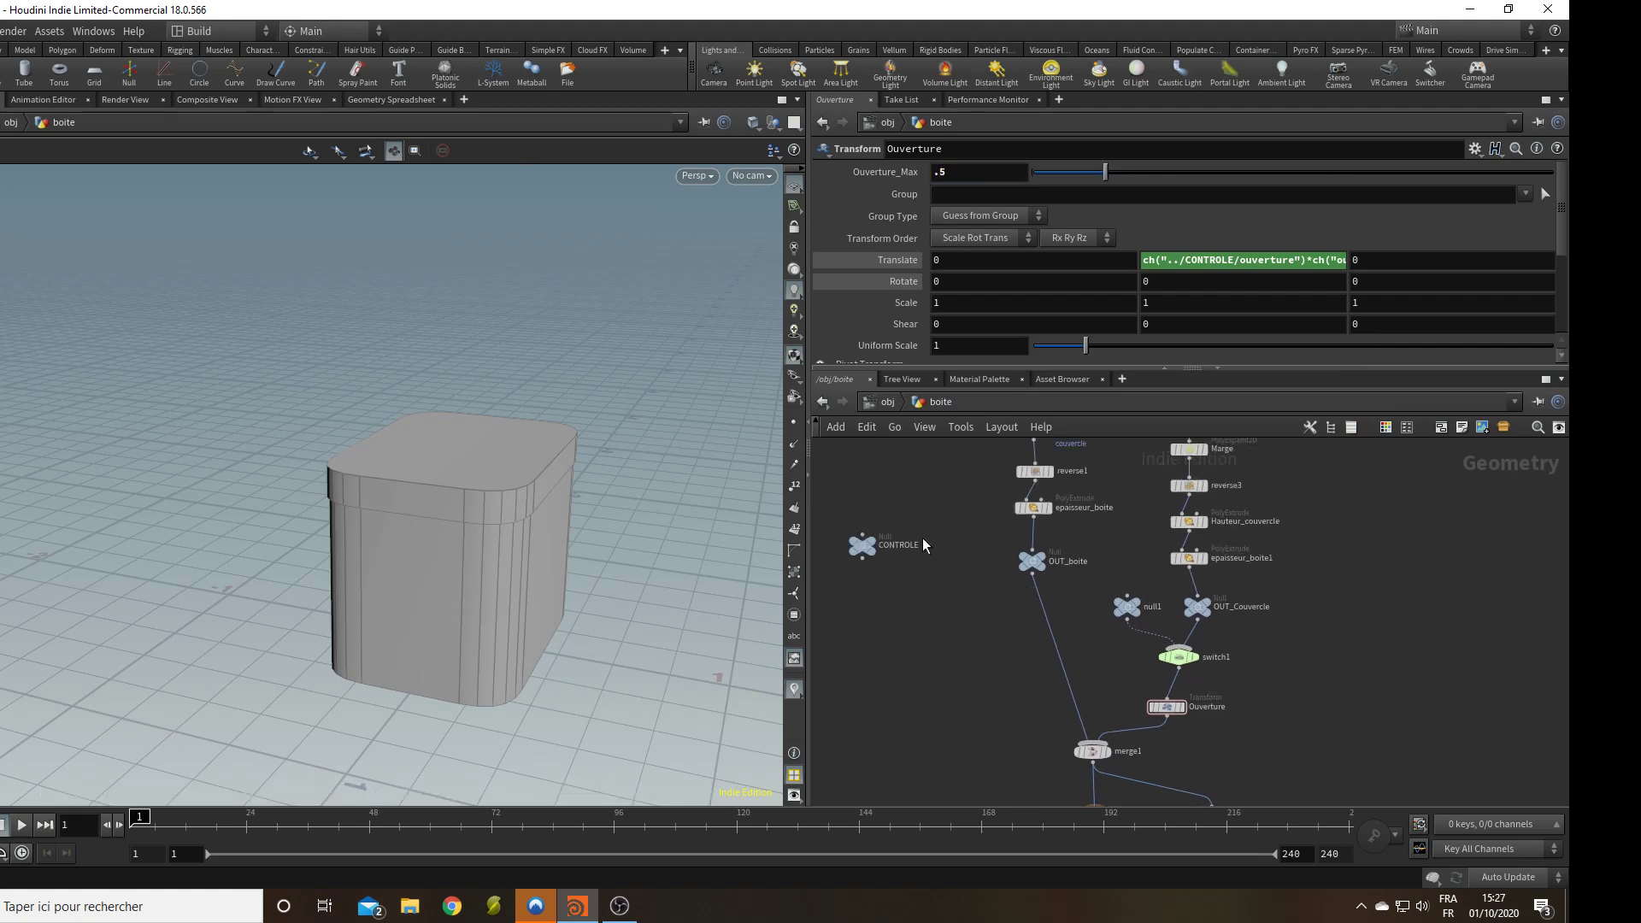
pyautogui.click(862, 544)
pyautogui.moveTo(1040, 346); pyautogui.dragTo(1549, 349)
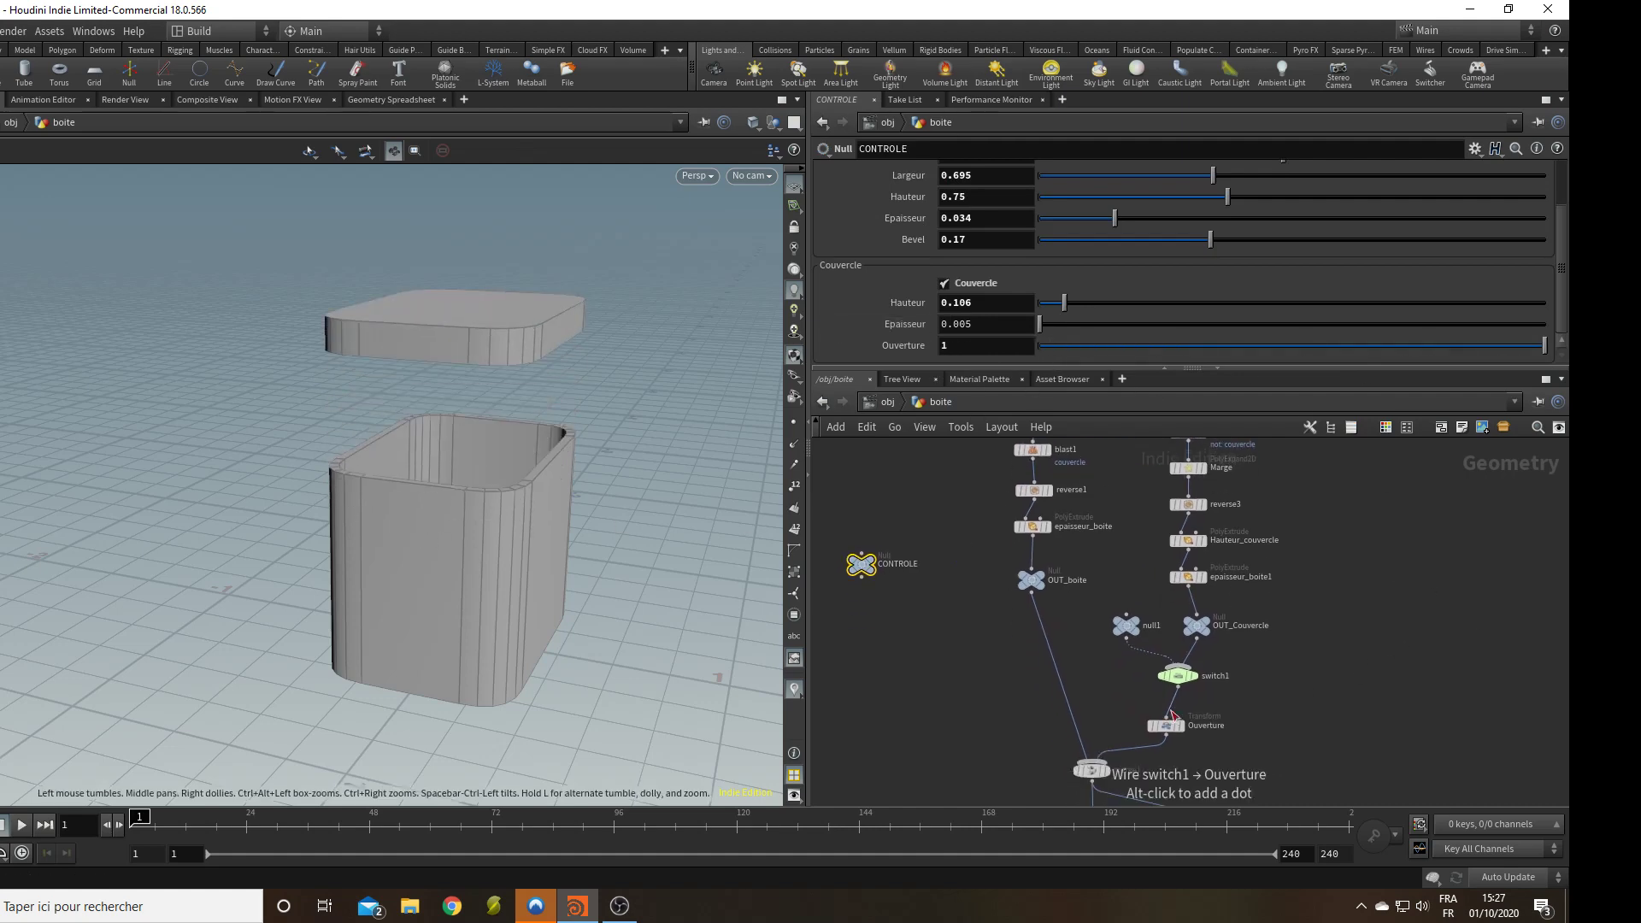
# Set the Ouverture node's Ouverture_Max to 0.75 and check the raised lid with the CONTROLE node's Ouverture slider at 1.
pyautogui.click(1179, 722)
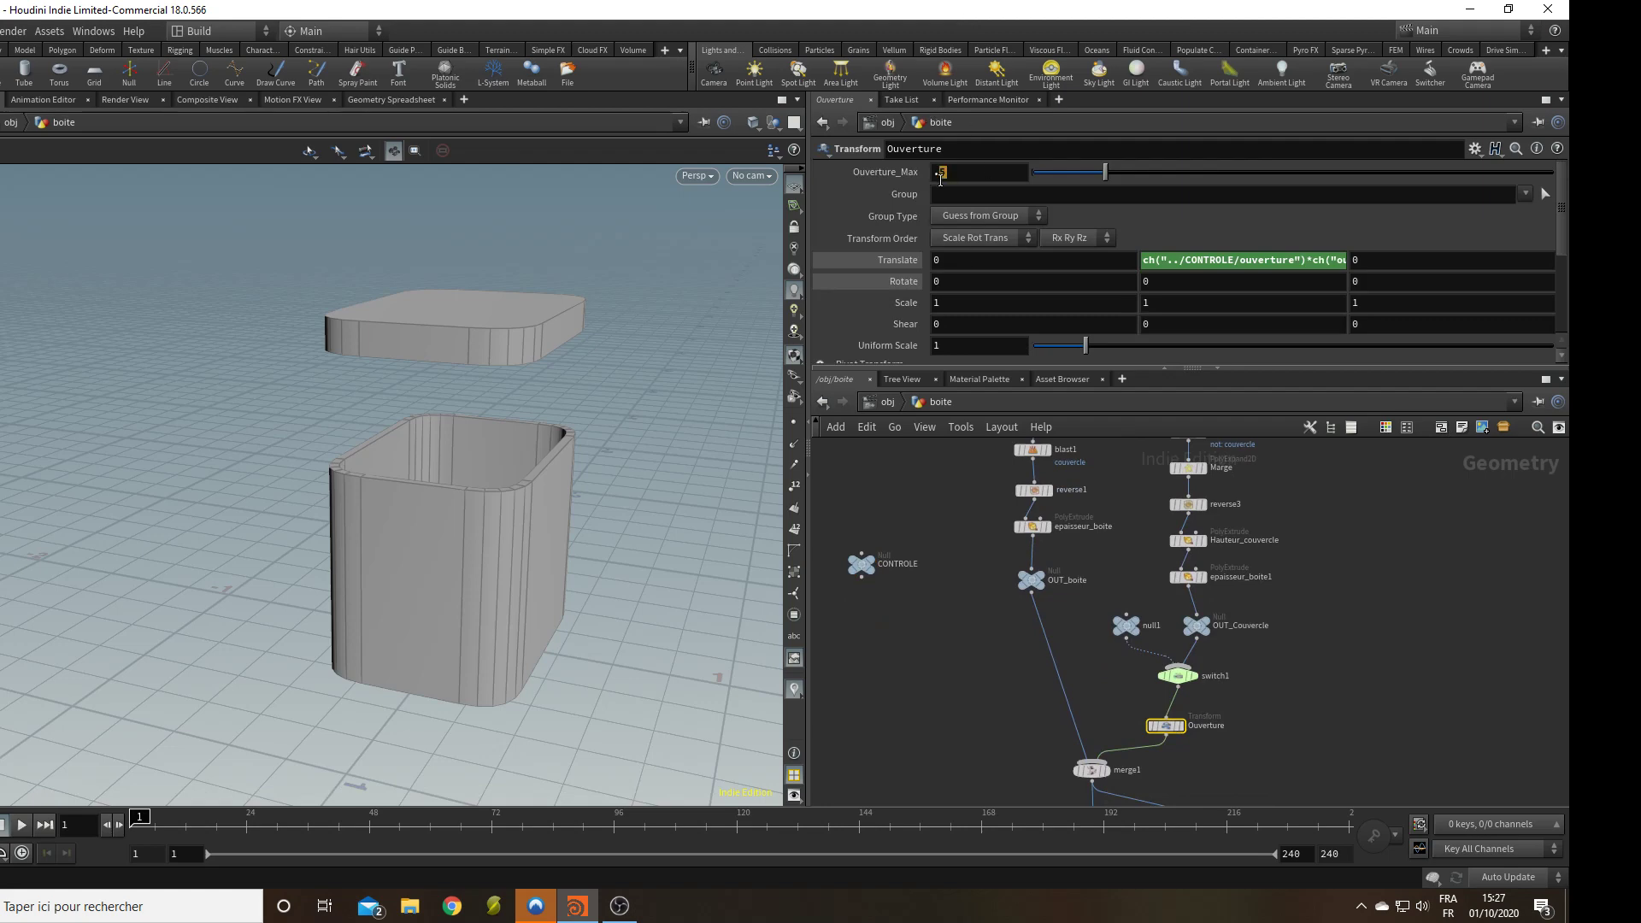
pyautogui.press('Return')
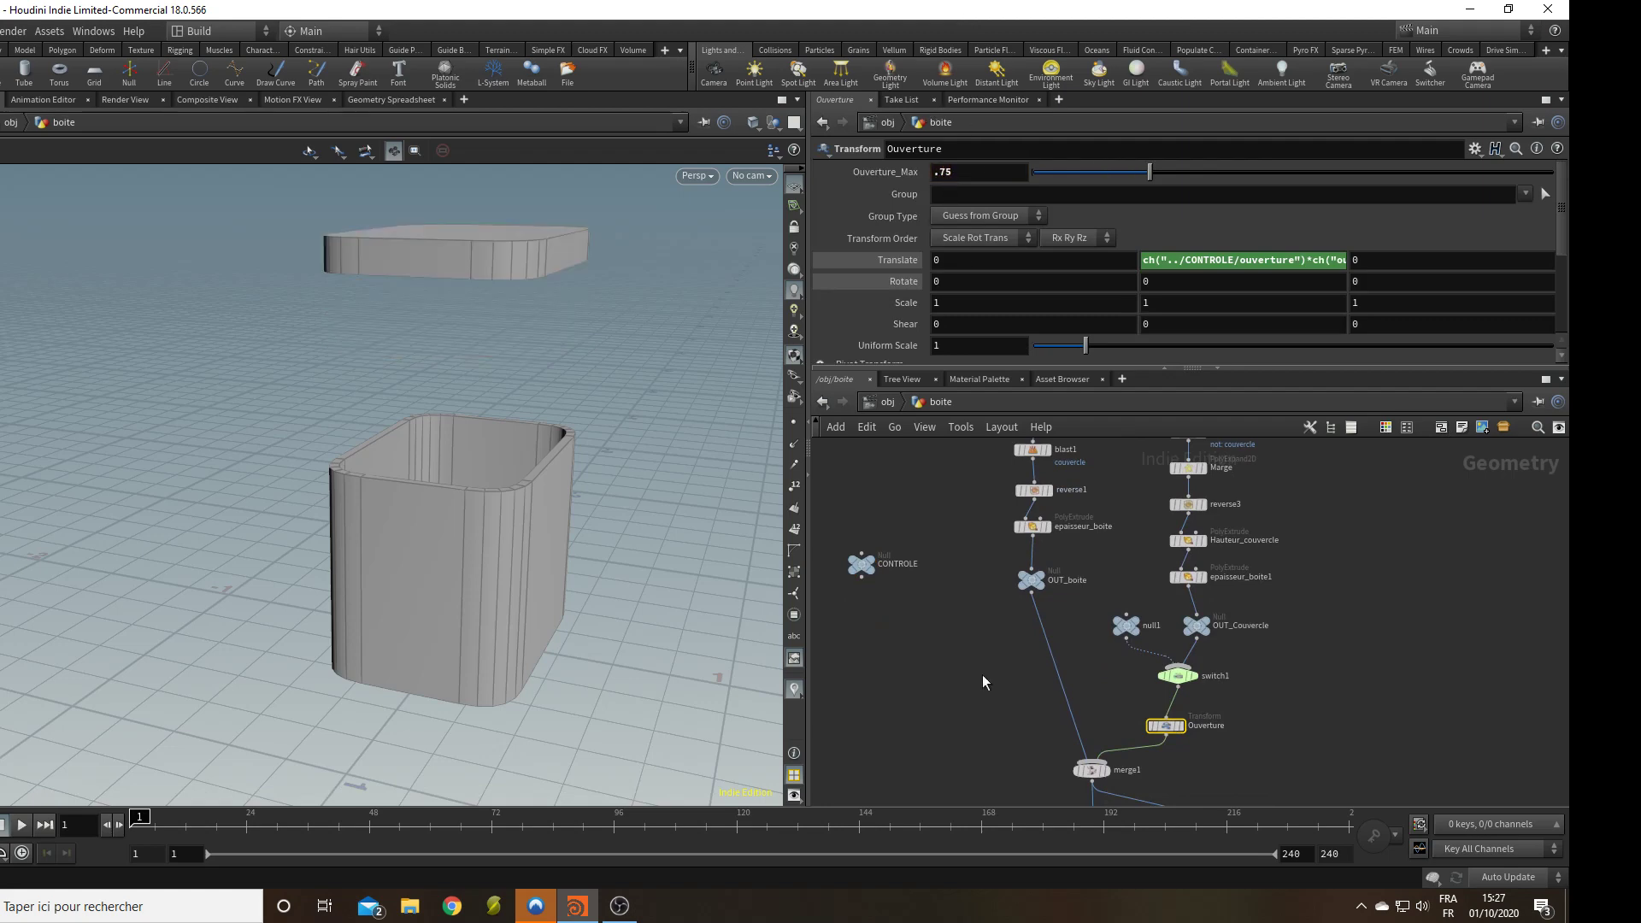
pyautogui.click(861, 564)
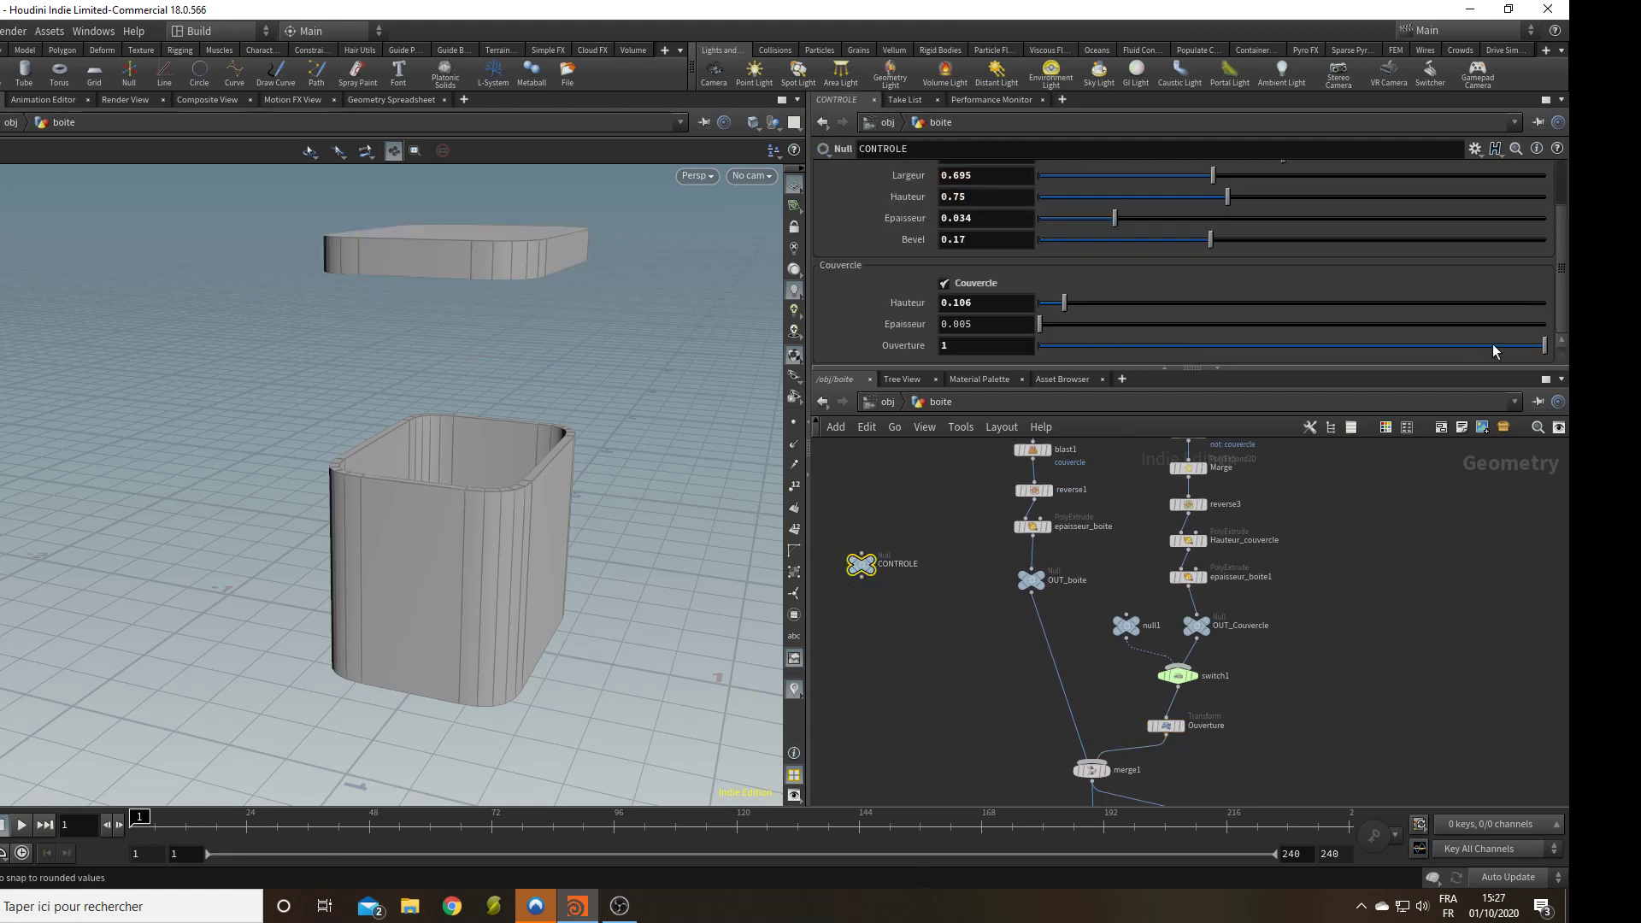
pyautogui.moveTo(1545, 345)
pyautogui.mouseDown()
pyautogui.moveTo(1047, 346)
pyautogui.moveTo(1539, 346)
pyautogui.moveTo(1172, 379)
pyautogui.moveTo(1043, 346)
pyautogui.moveTo(1546, 346)
pyautogui.mouseUp()
pyautogui.moveTo(669, 539); pyautogui.dragTo(407, 465)
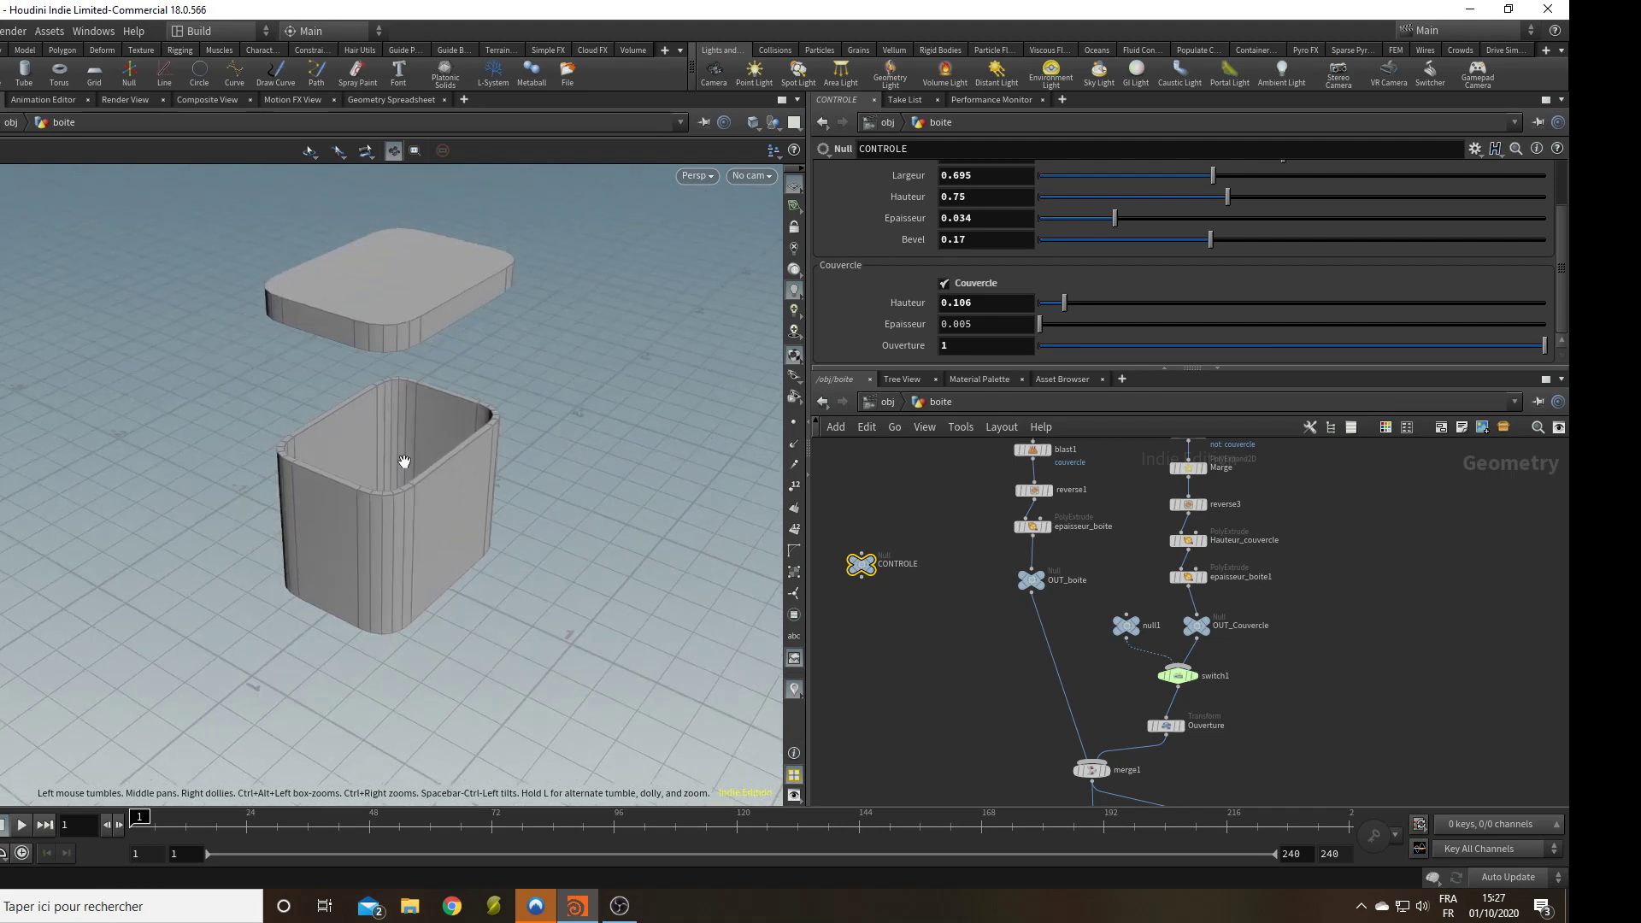
pyautogui.moveTo(1268, 791); pyautogui.dragTo(1191, 749, button='middle')
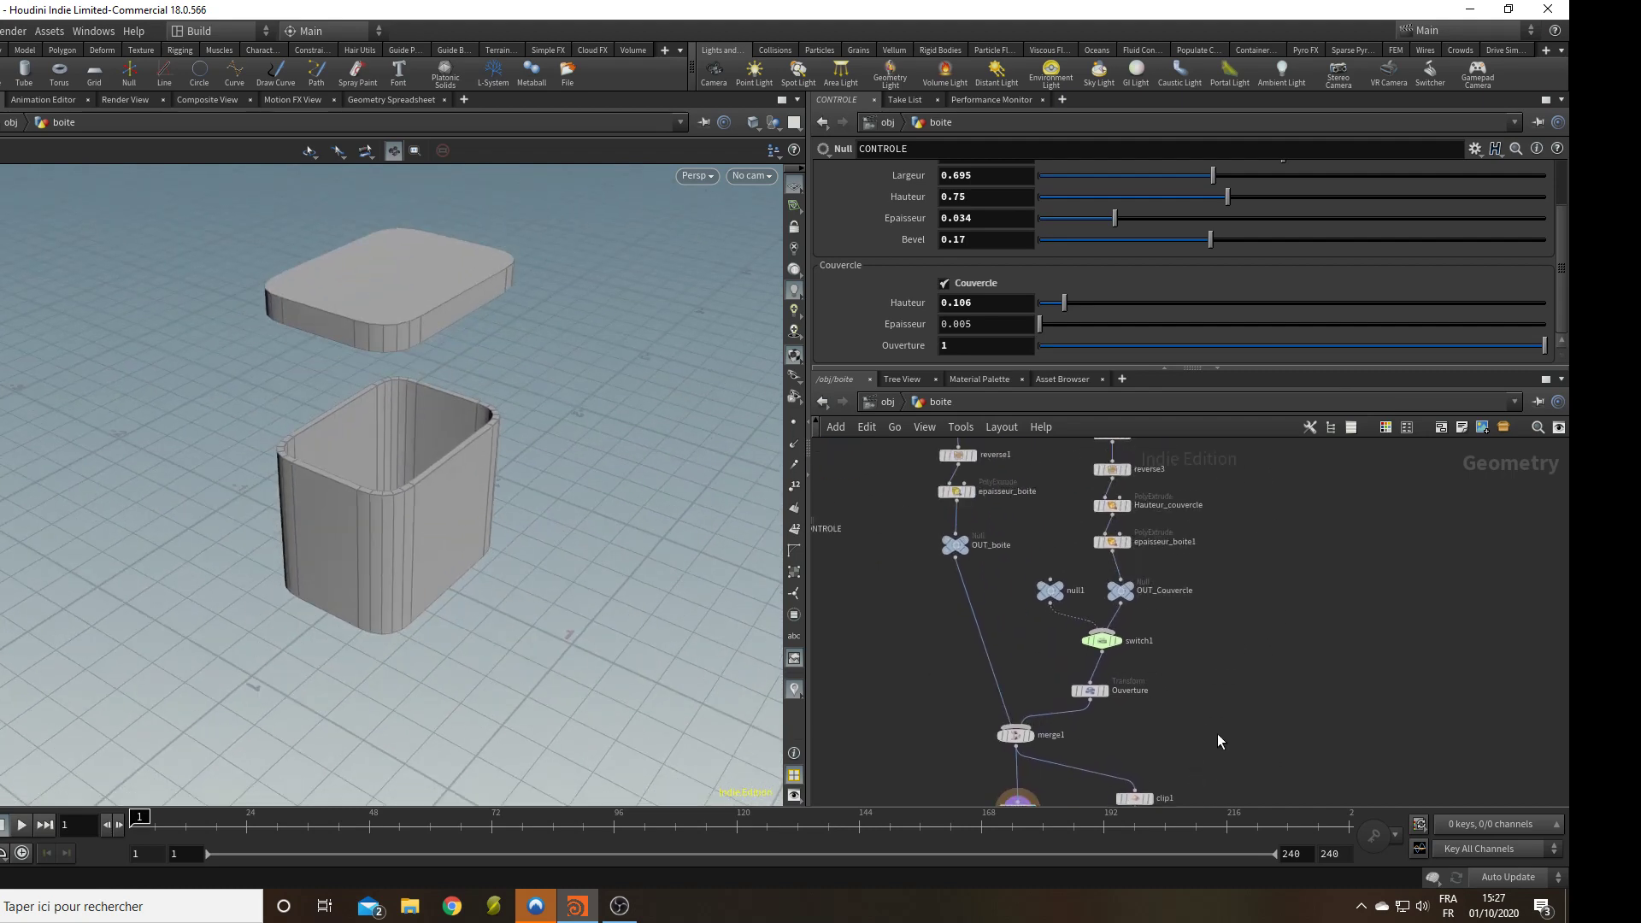
pyautogui.moveTo(428, 638); pyautogui.dragTo(451, 736, button='right')
pyautogui.moveTo(359, 542); pyautogui.dragTo(425, 653, button='right')
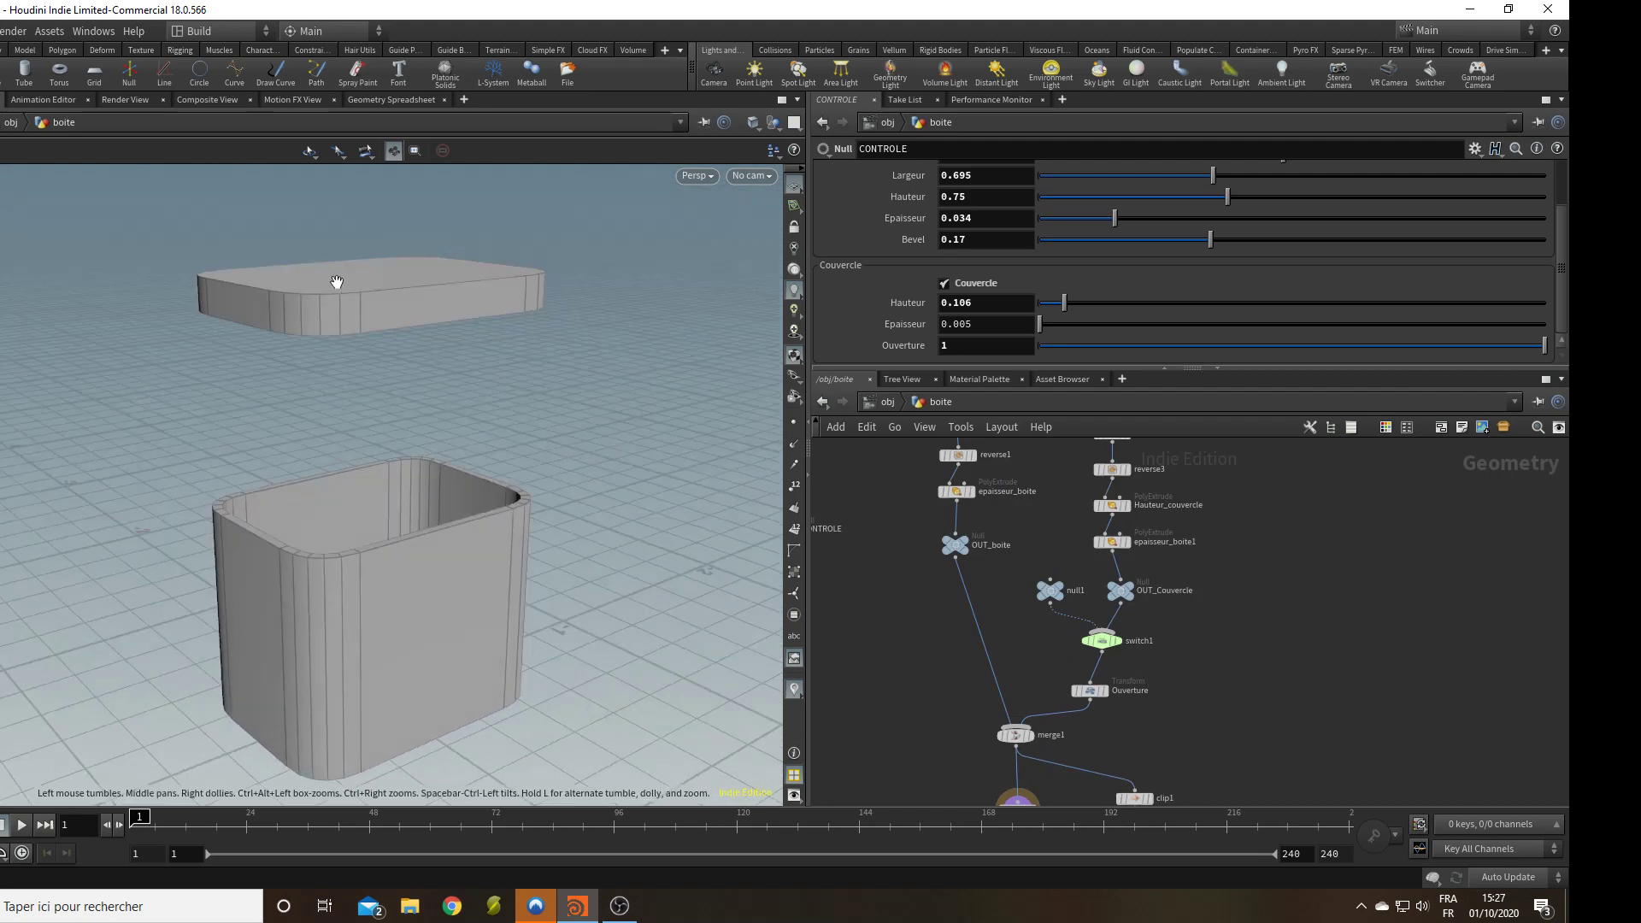
pyautogui.moveTo(272, 390); pyautogui.dragTo(321, 310)
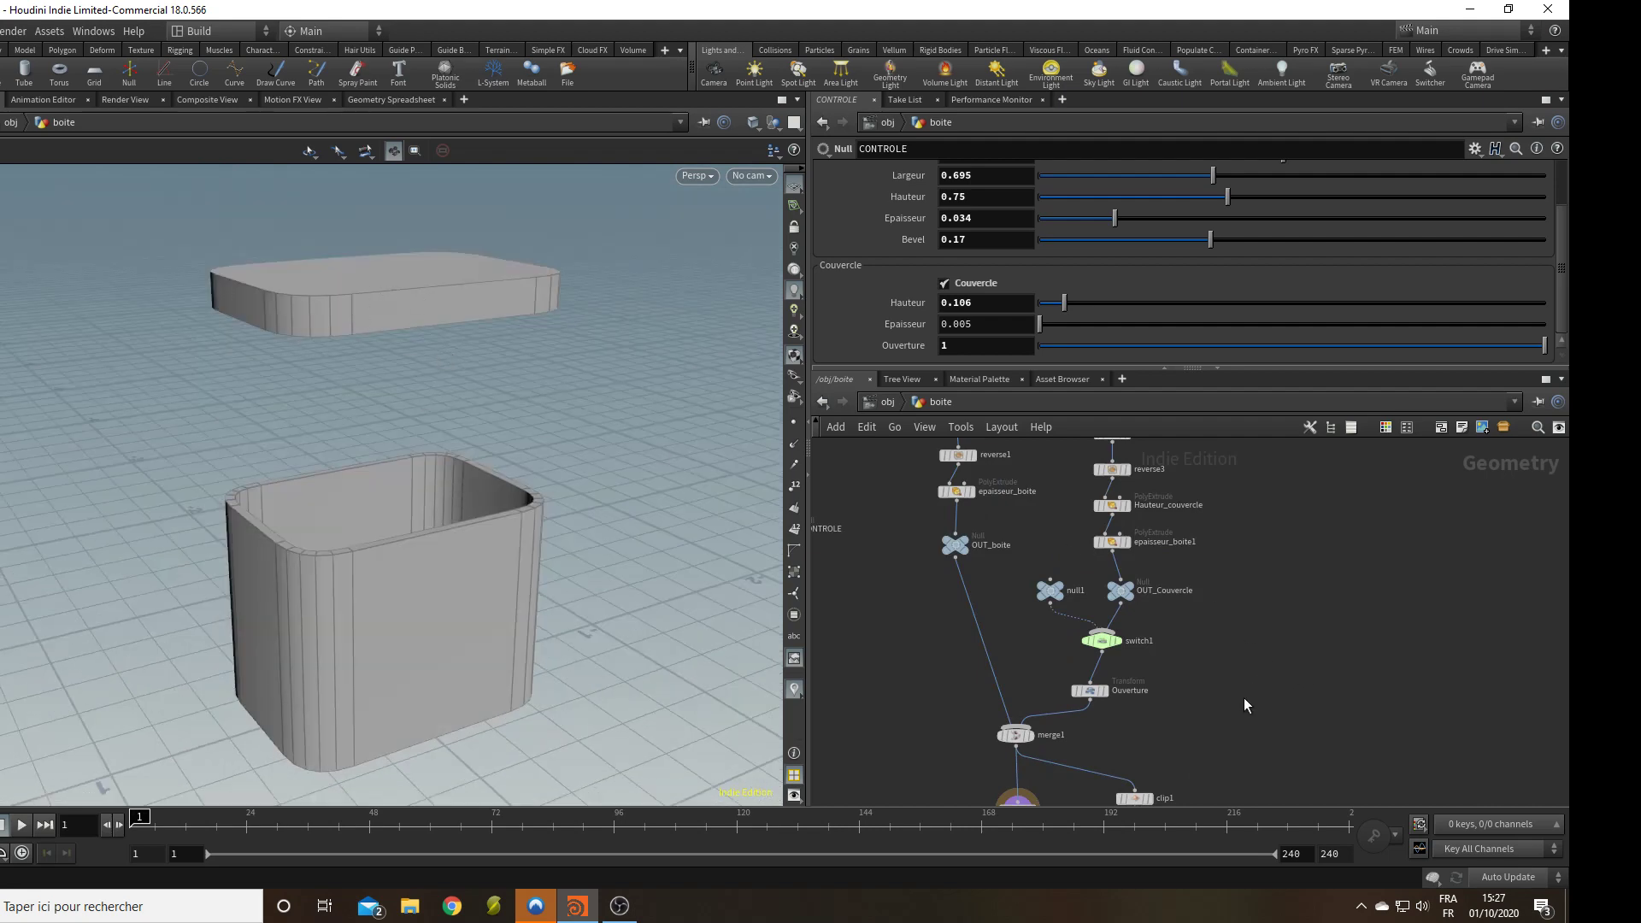
# Insert a Color node between epaisseur_boite and OUT_boite and rename it color_boite.
pyautogui.moveTo(1244, 698); pyautogui.dragTo(1312, 683, button='middle')
pyautogui.scroll(-3, 1214, 687)
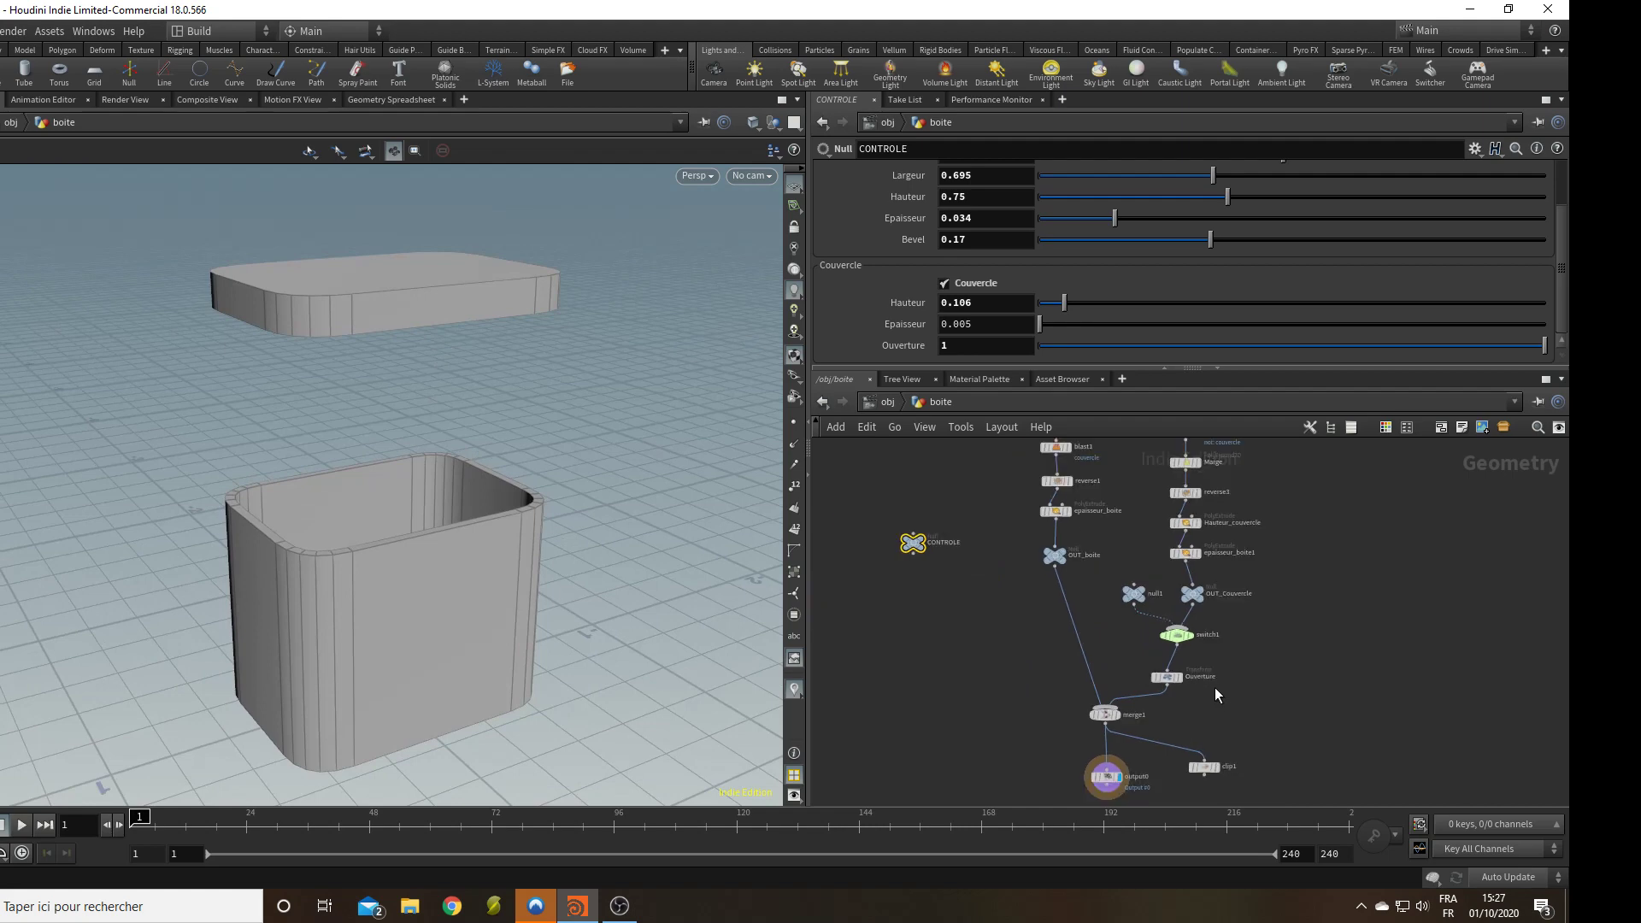
pyautogui.press('Tab')
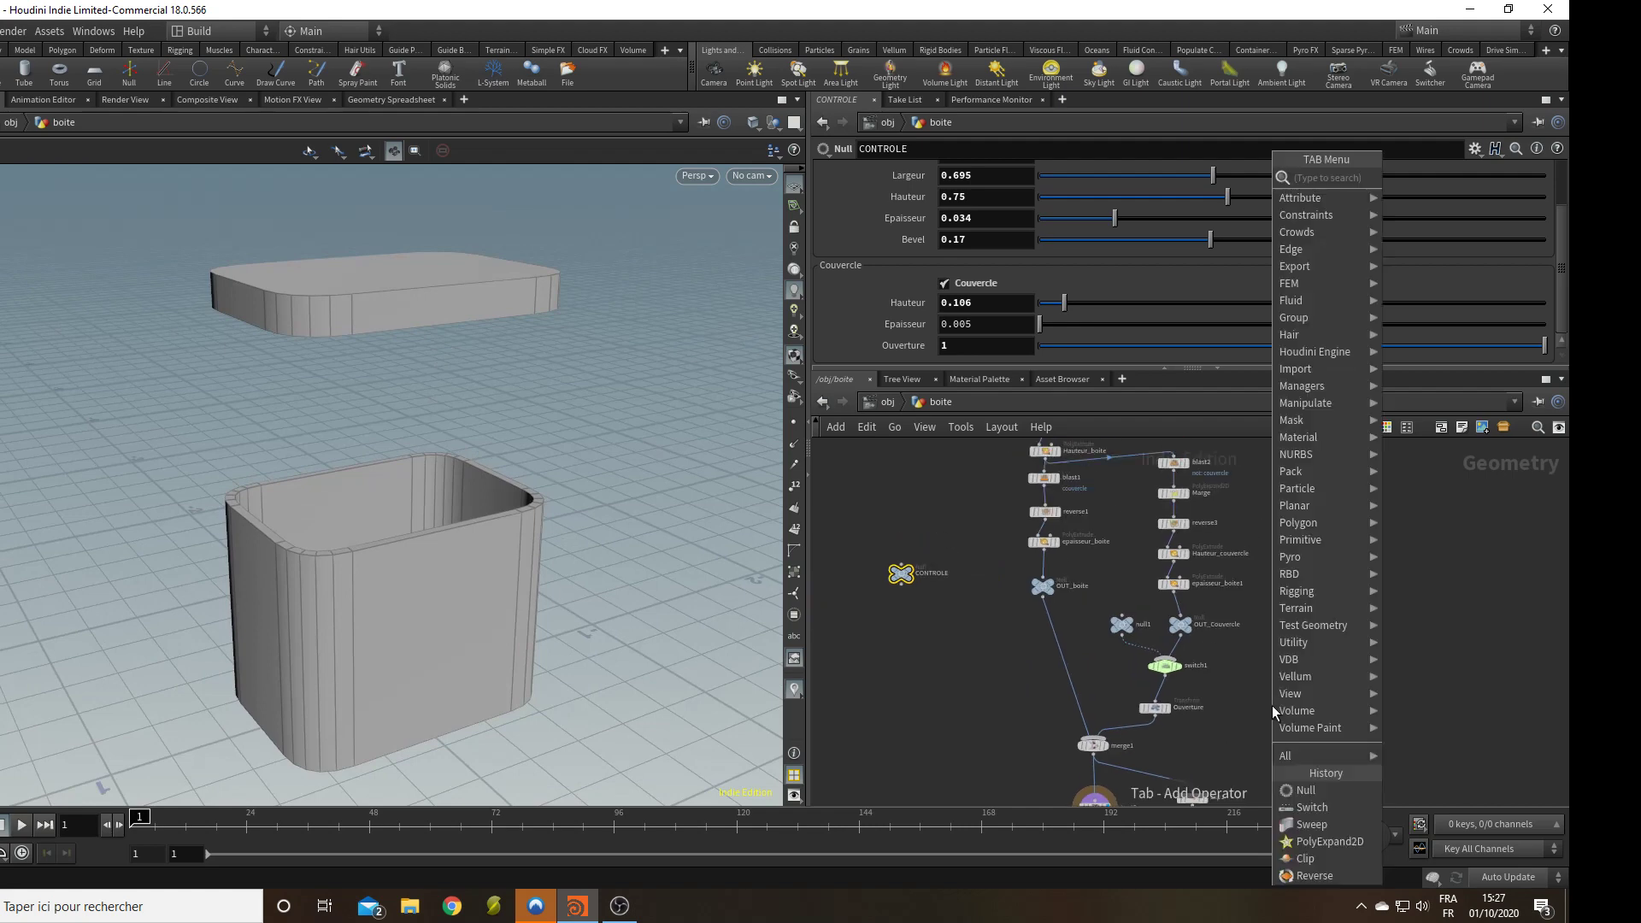
pyautogui.write('co')
pyautogui.press('Return')
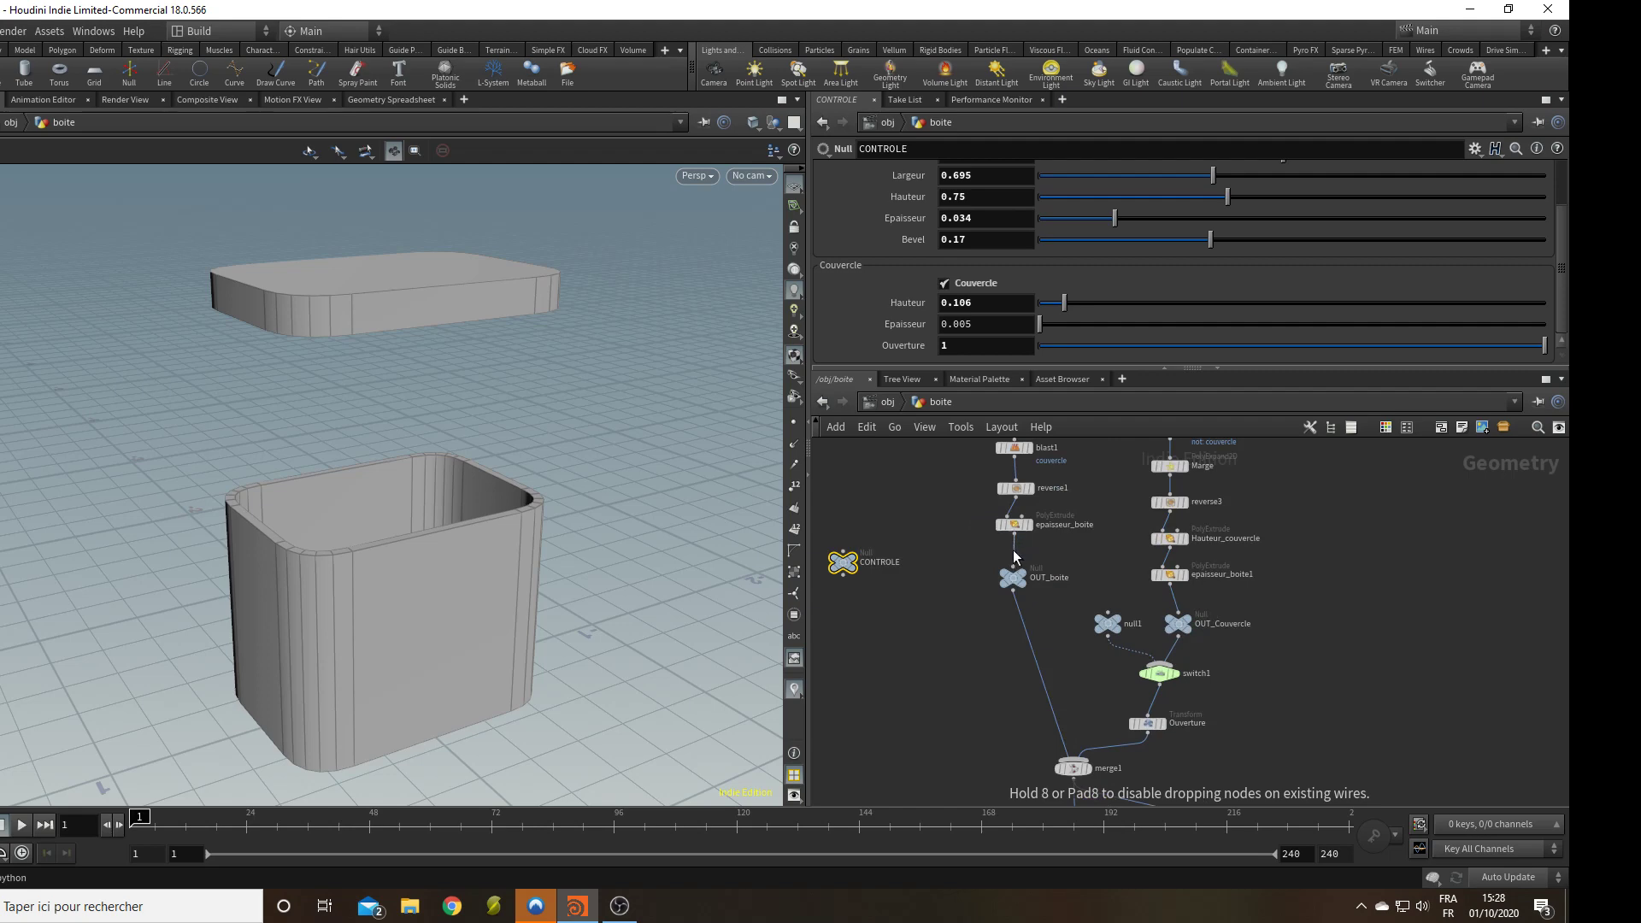
pyautogui.click(1013, 550)
pyautogui.doubleClick(1060, 562)
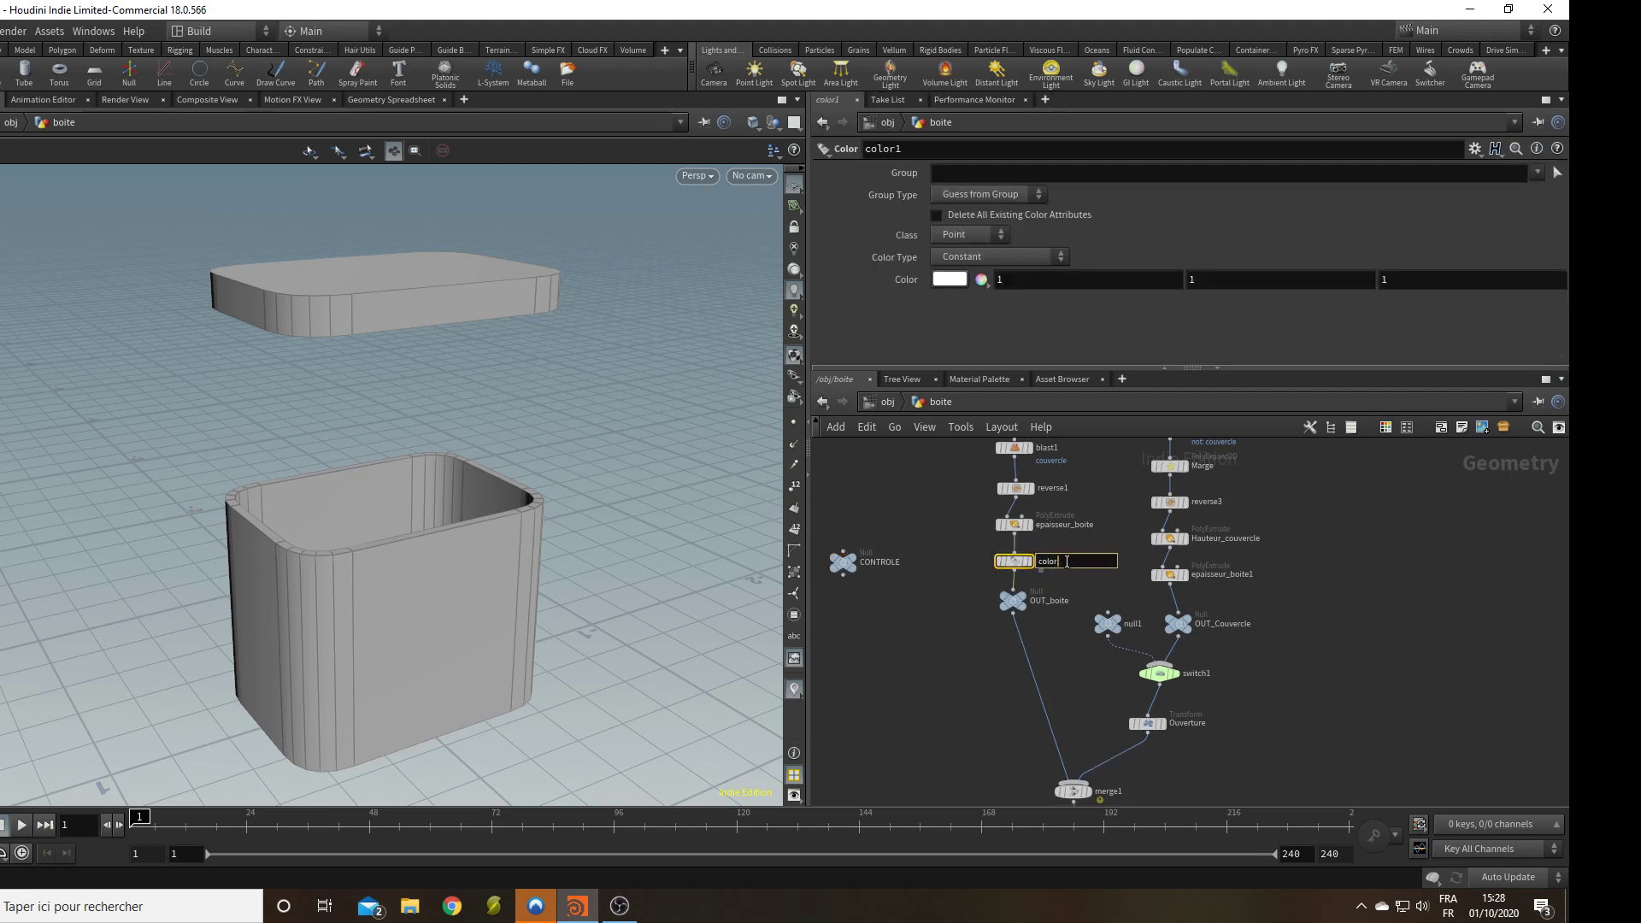
pyautogui.press('Return')
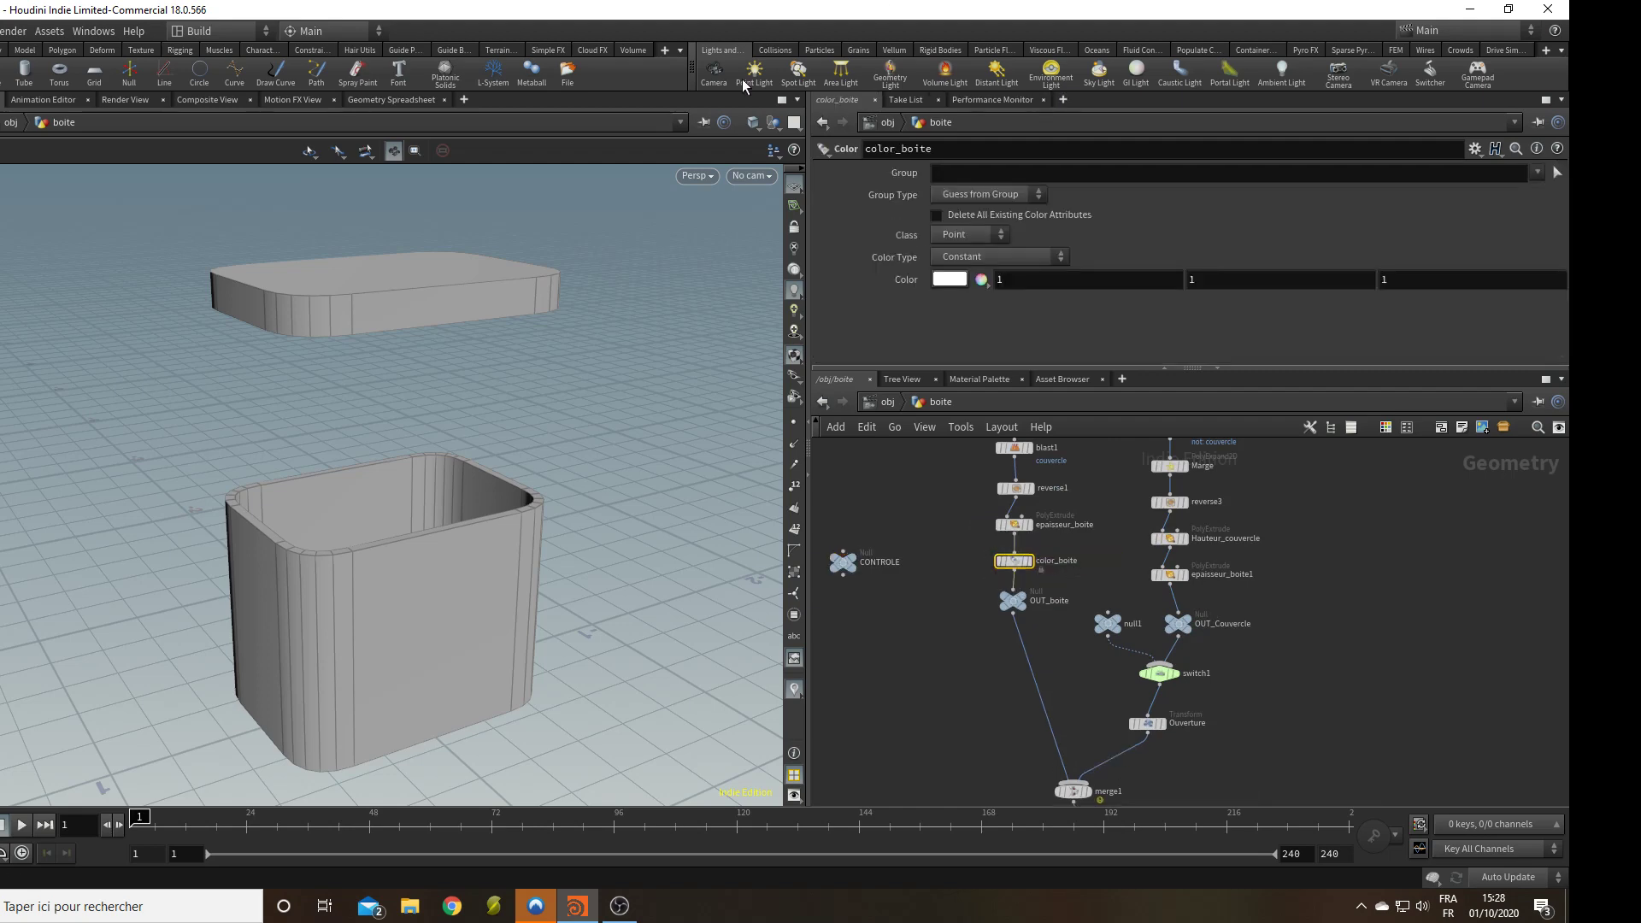
# Set the color_boite node's class to Primitive and inspect the primitive and point attributes in the geometry spreadsheet.
pyautogui.click(983, 236)
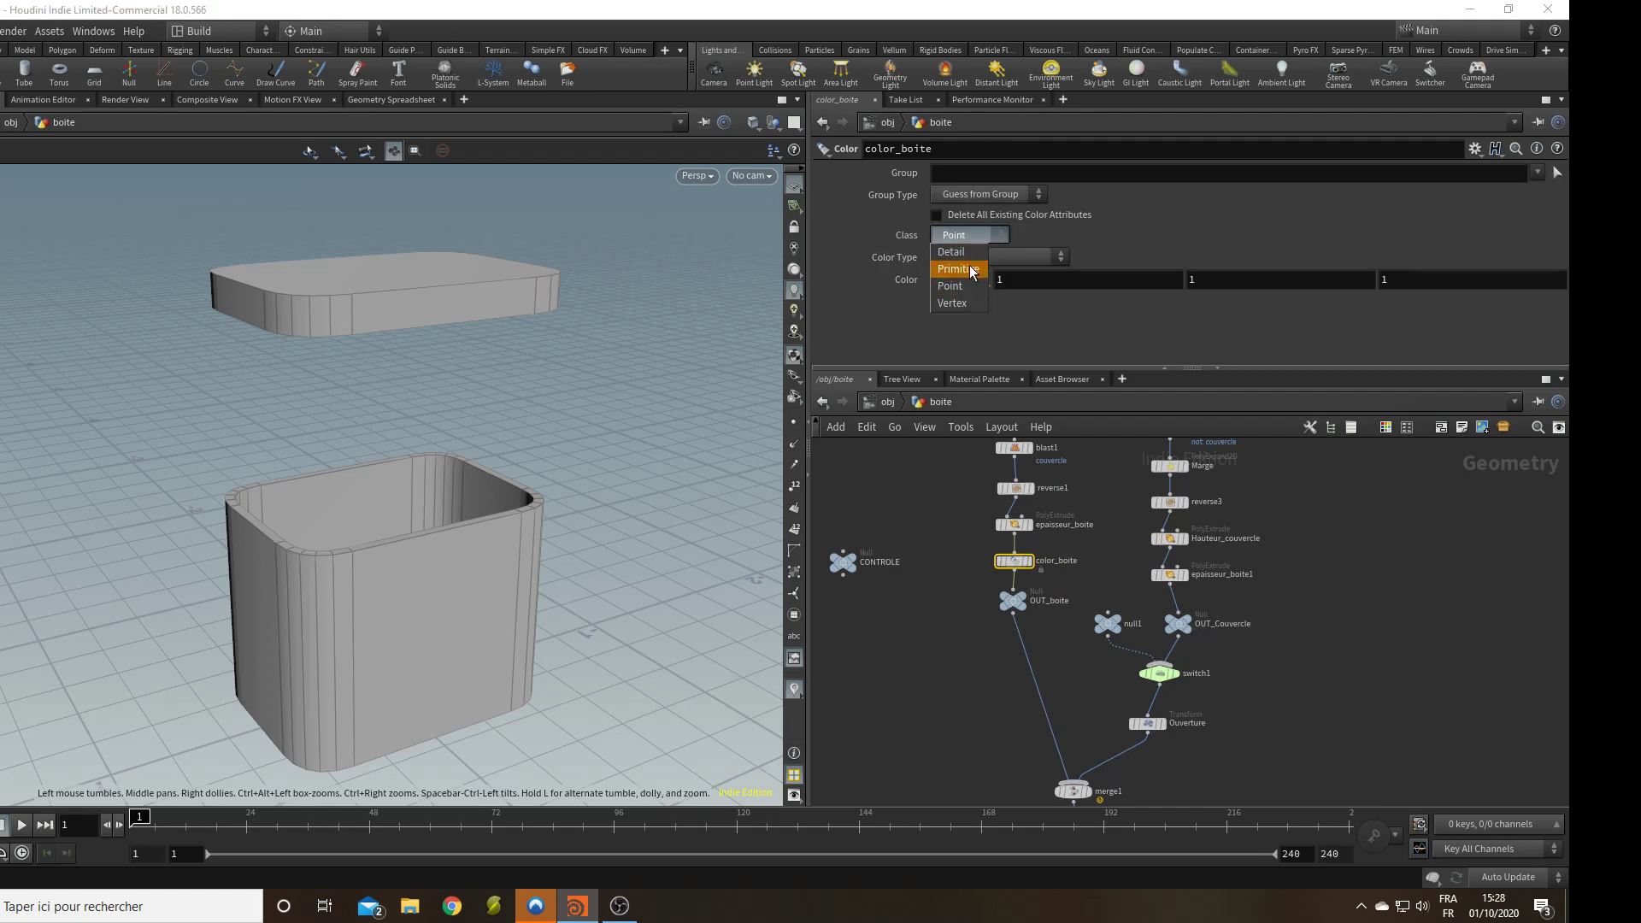
pyautogui.click(972, 270)
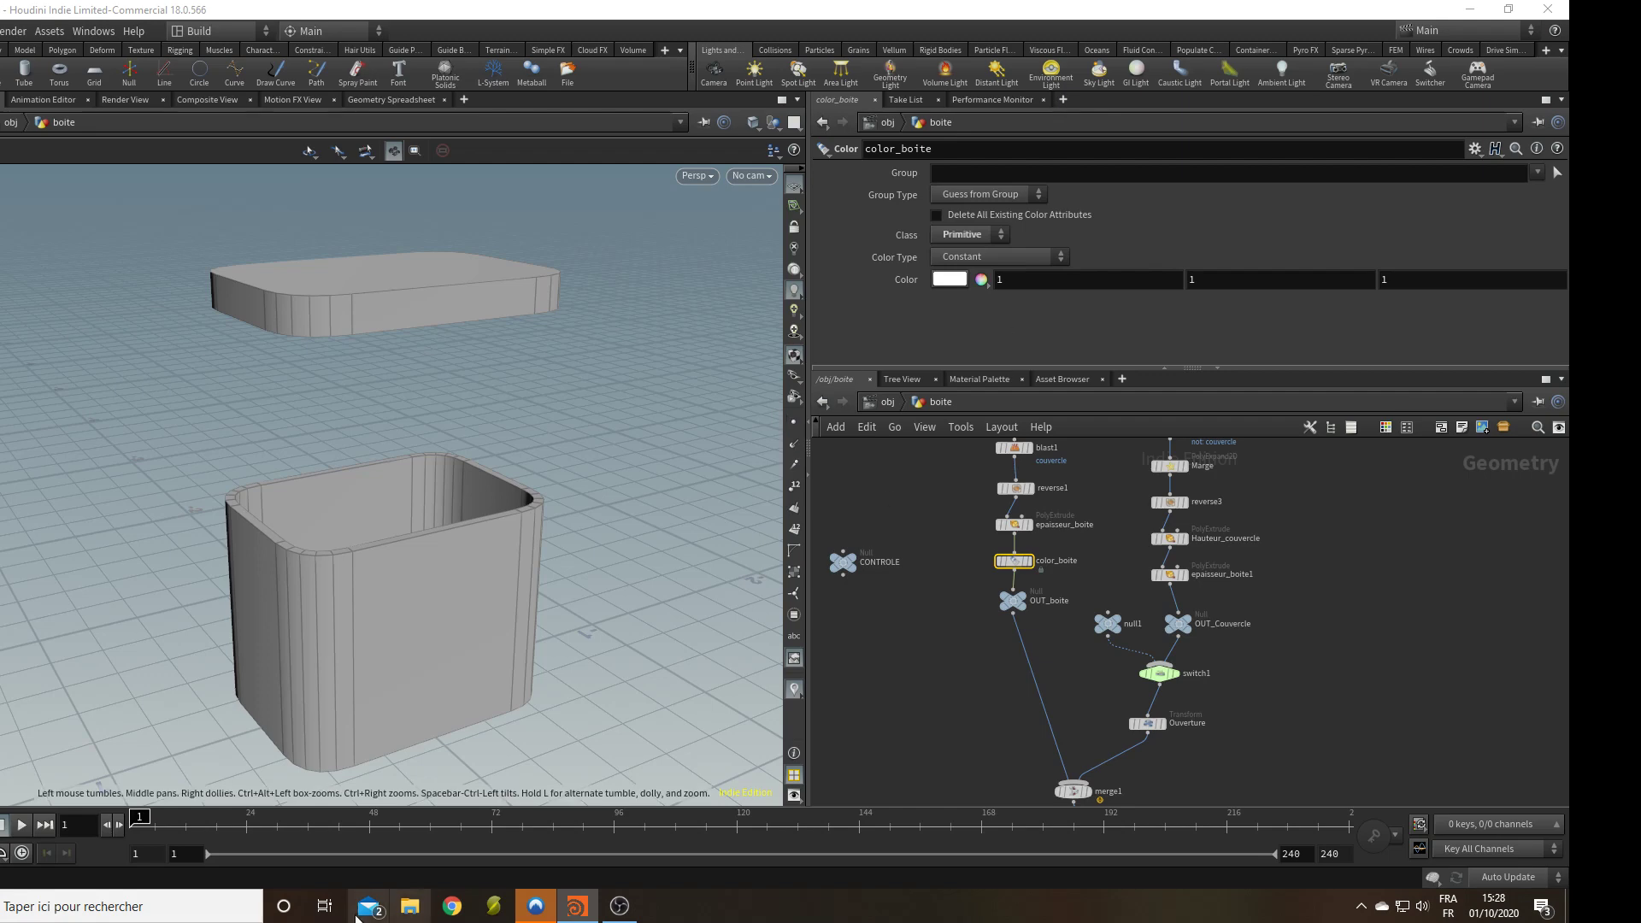
pyautogui.click(392, 100)
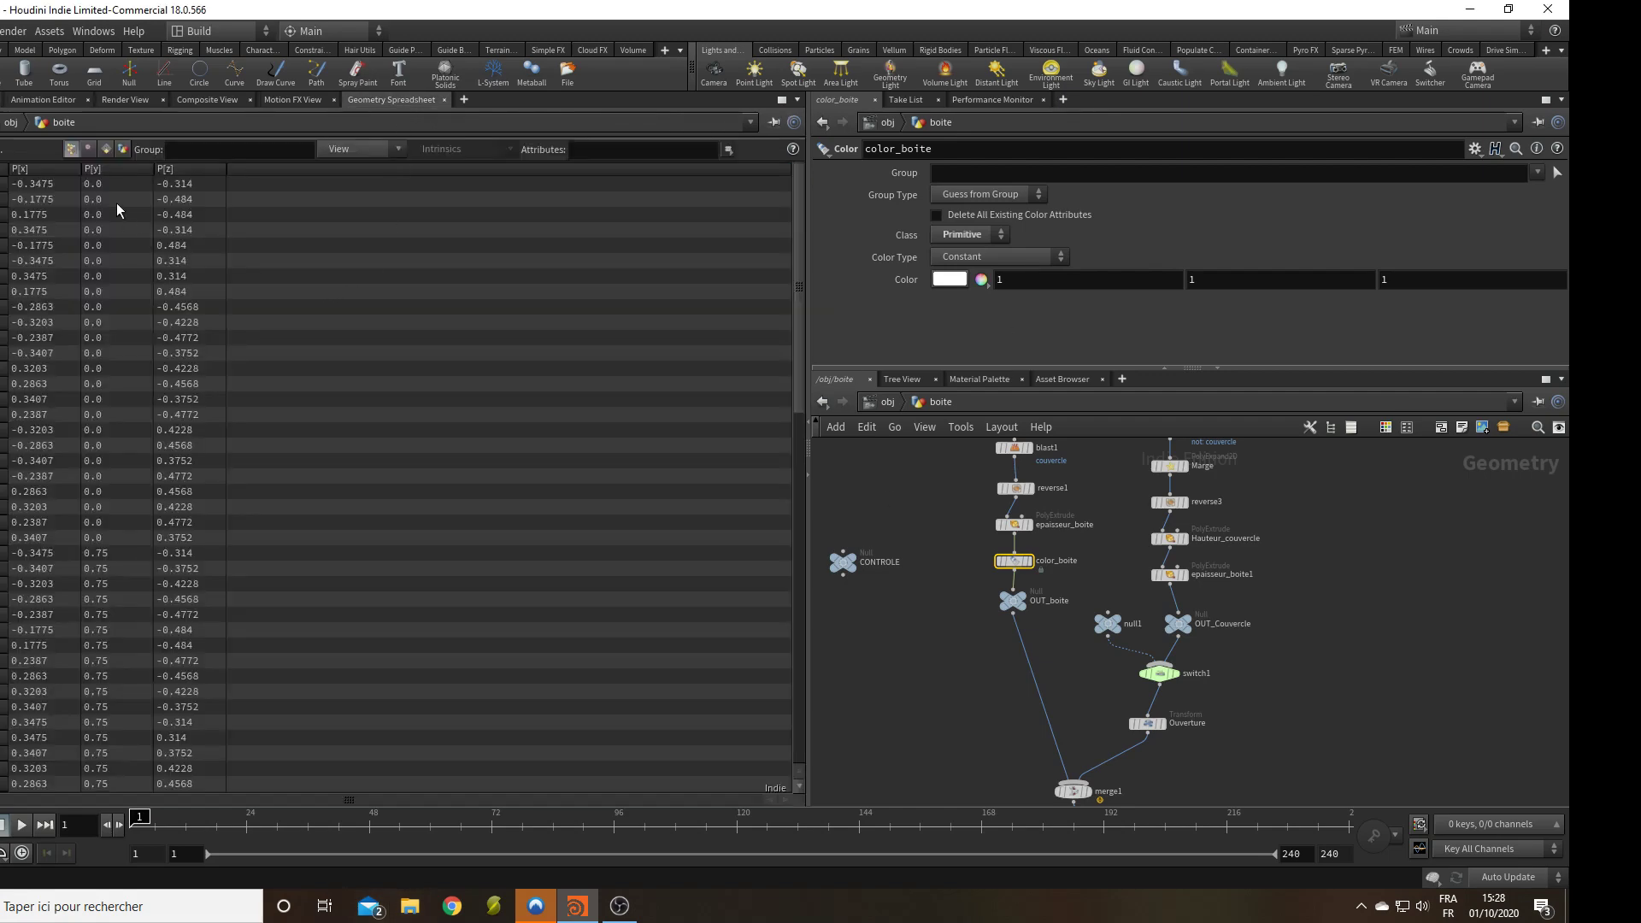
pyautogui.click(105, 149)
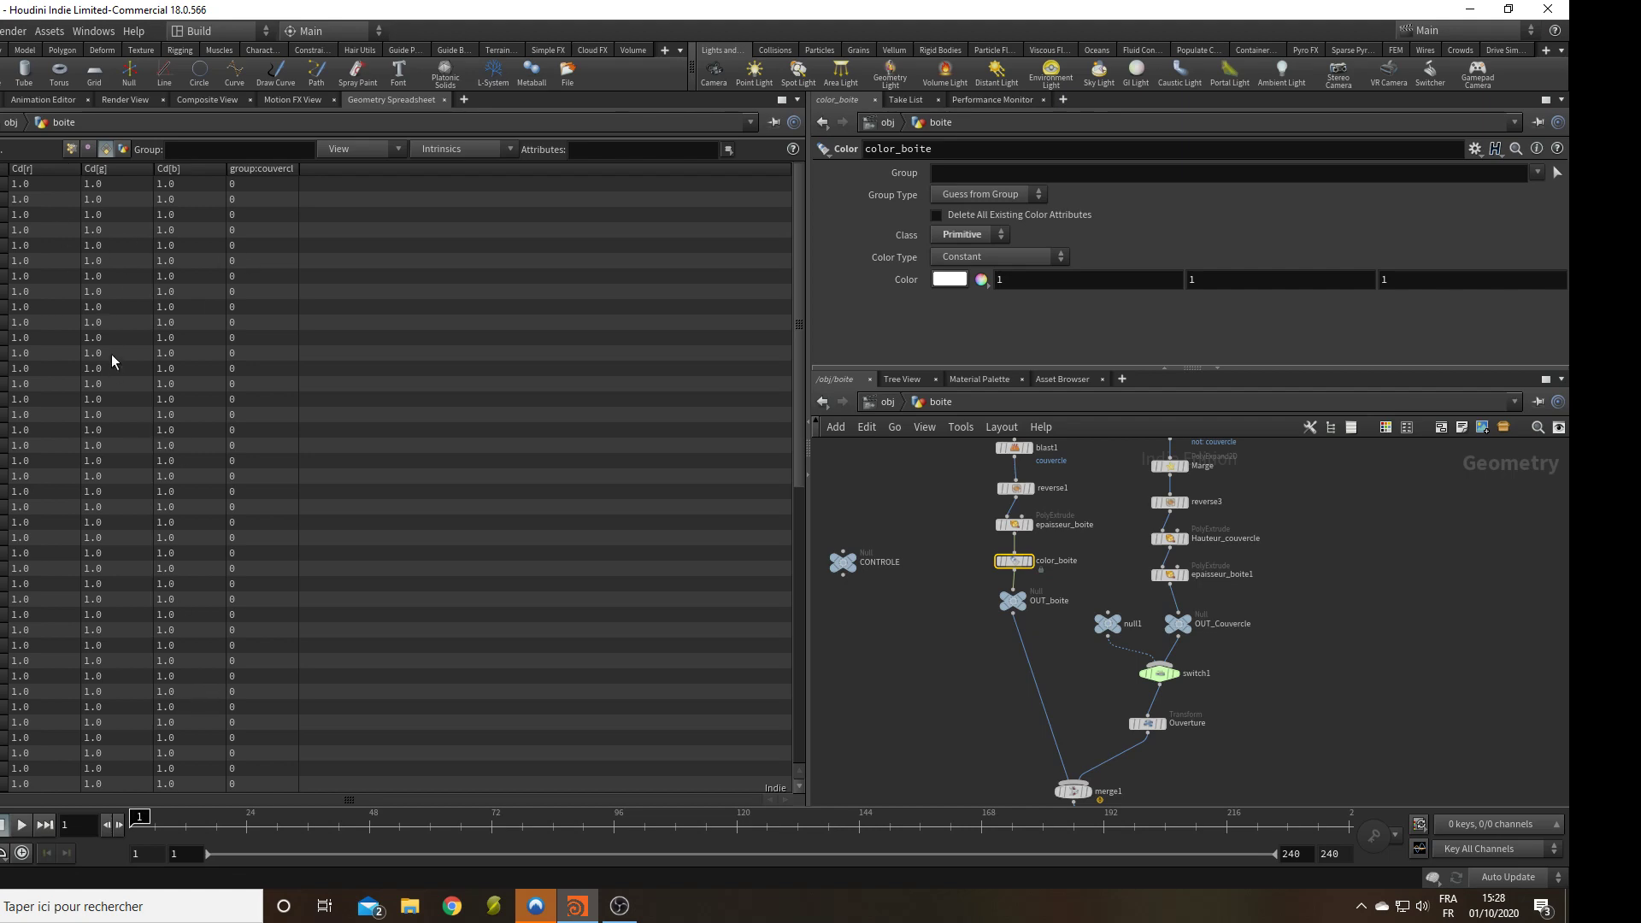
pyautogui.click(71, 149)
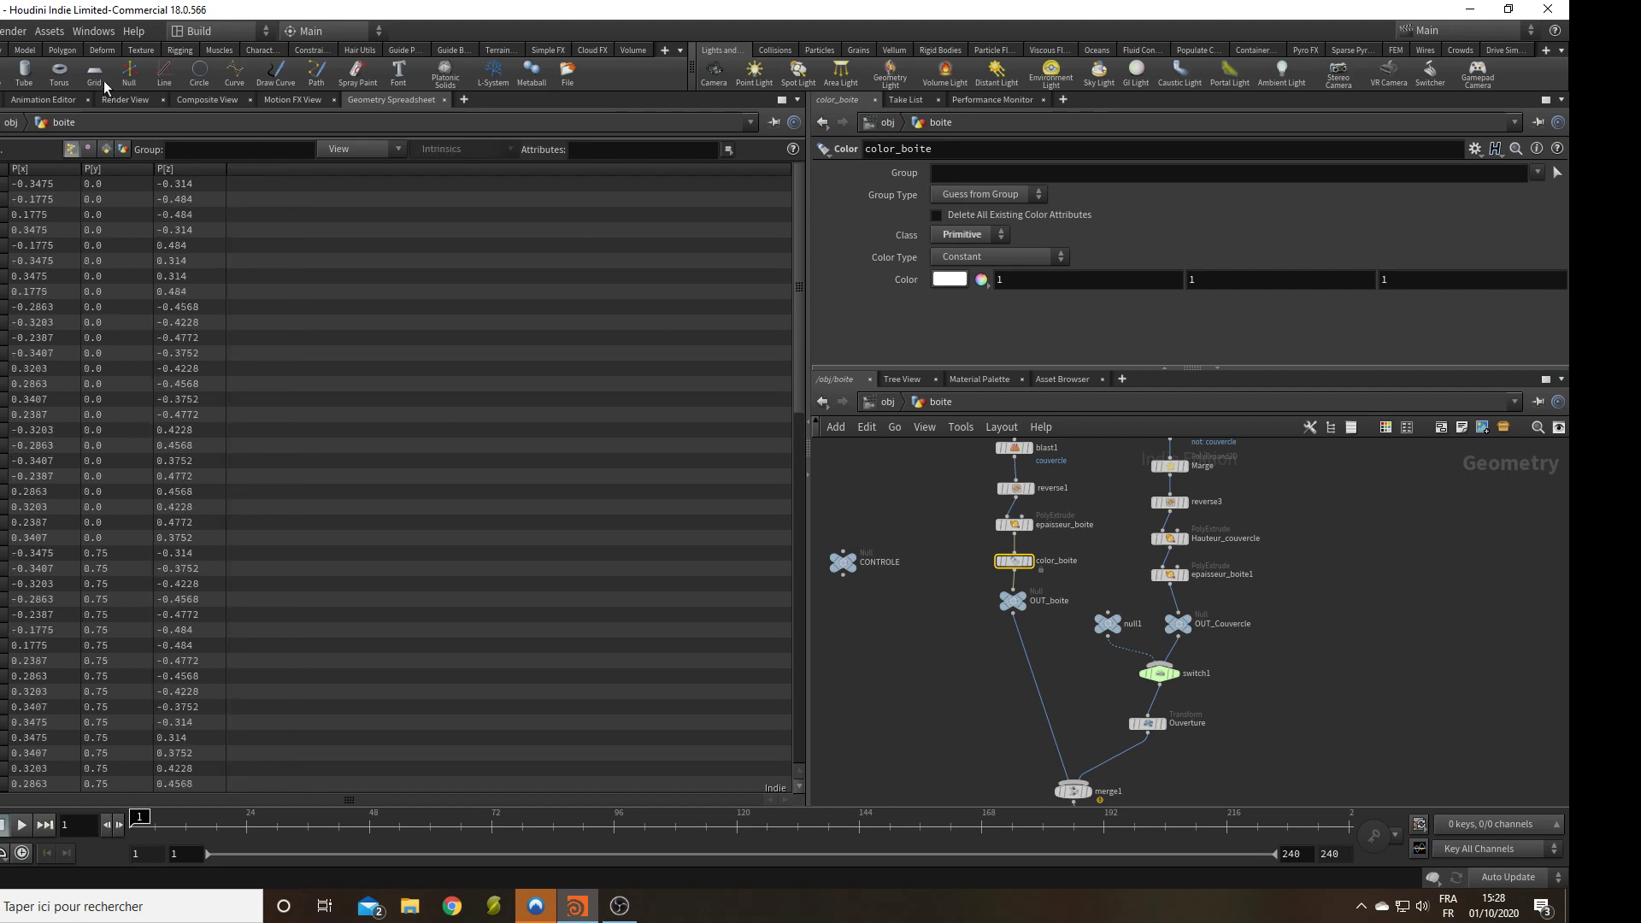
pyautogui.click(5, 101)
# Set the color_boite node's color to dark orange (0.5, 0.25, 0).
pyautogui.click(956, 281)
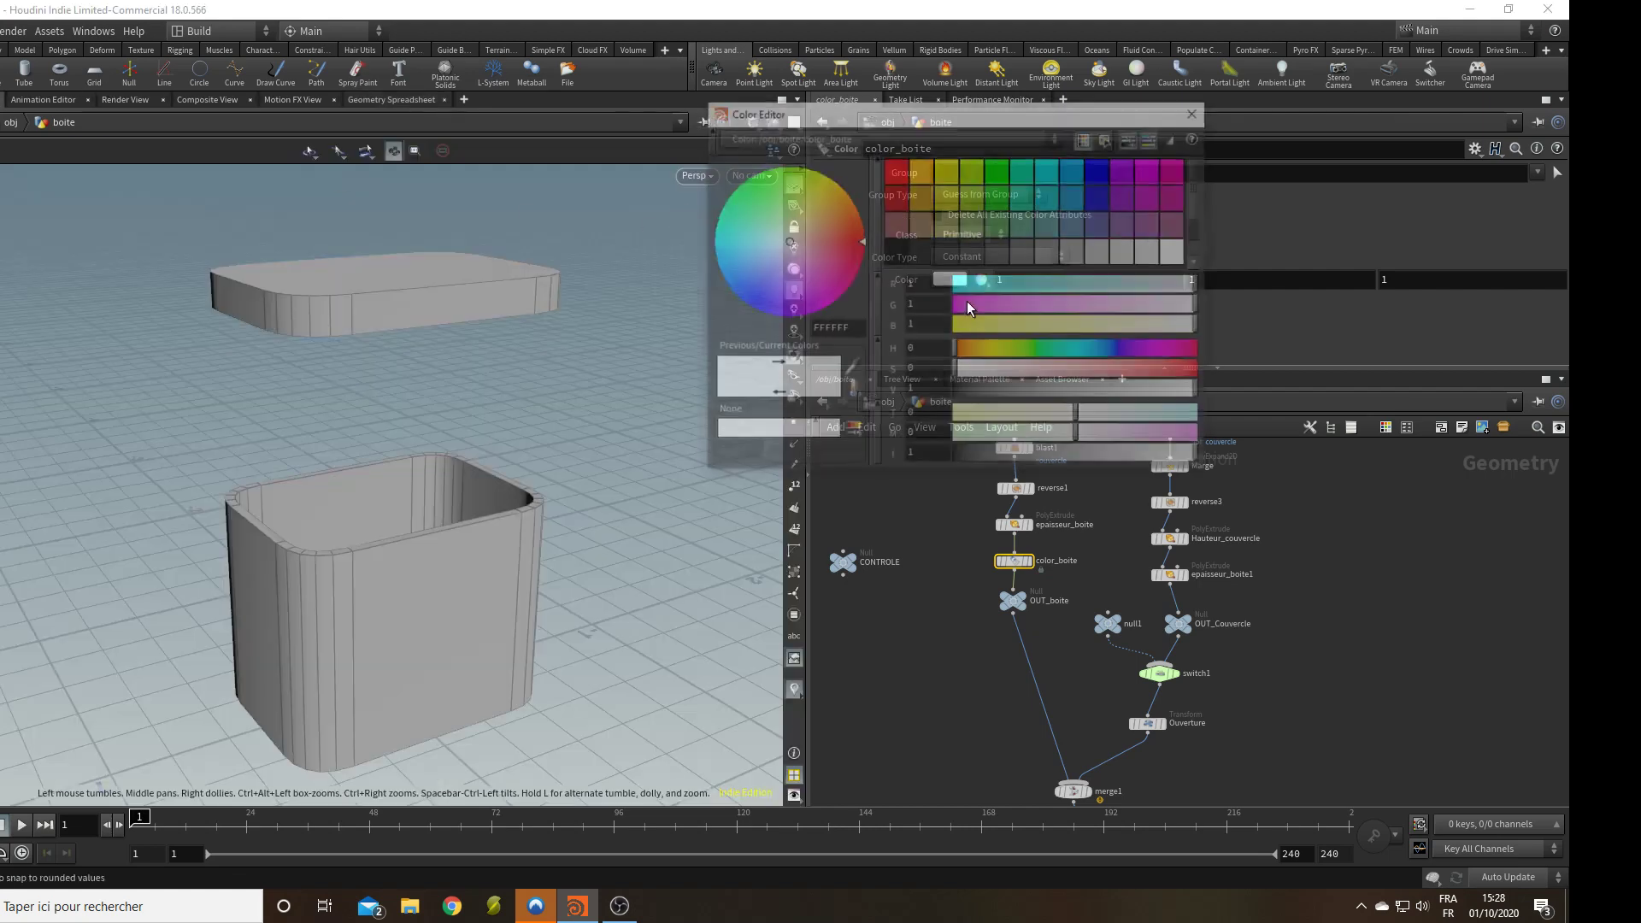
pyautogui.click(934, 195)
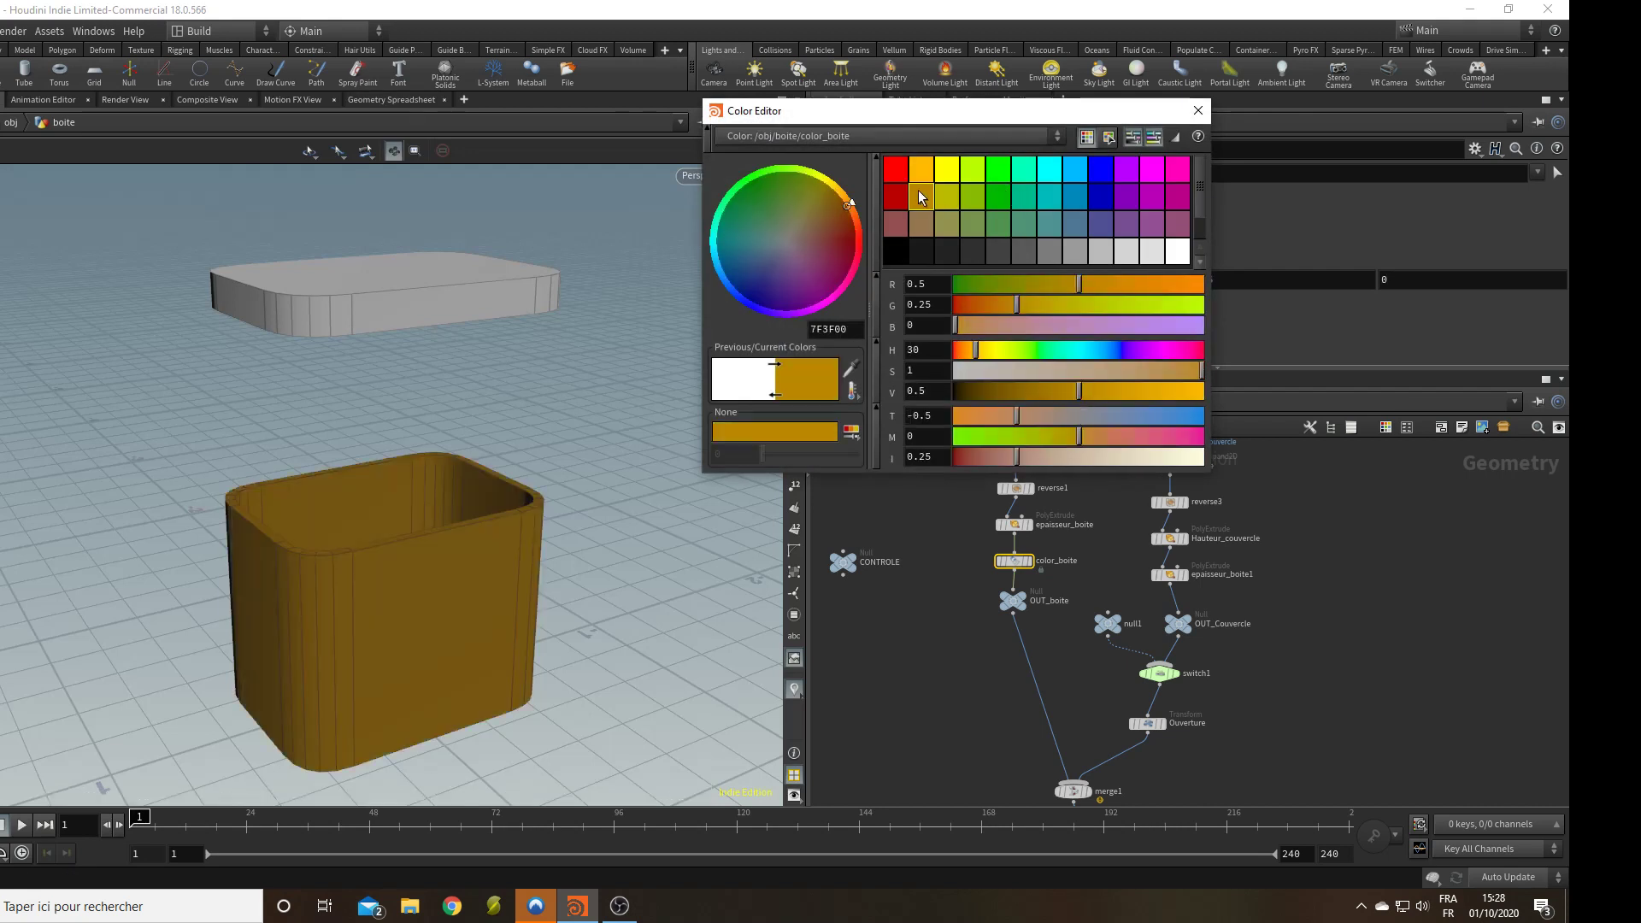
pyautogui.moveTo(1194, 104); pyautogui.dragTo(1201, 130)
pyautogui.click(1201, 131)
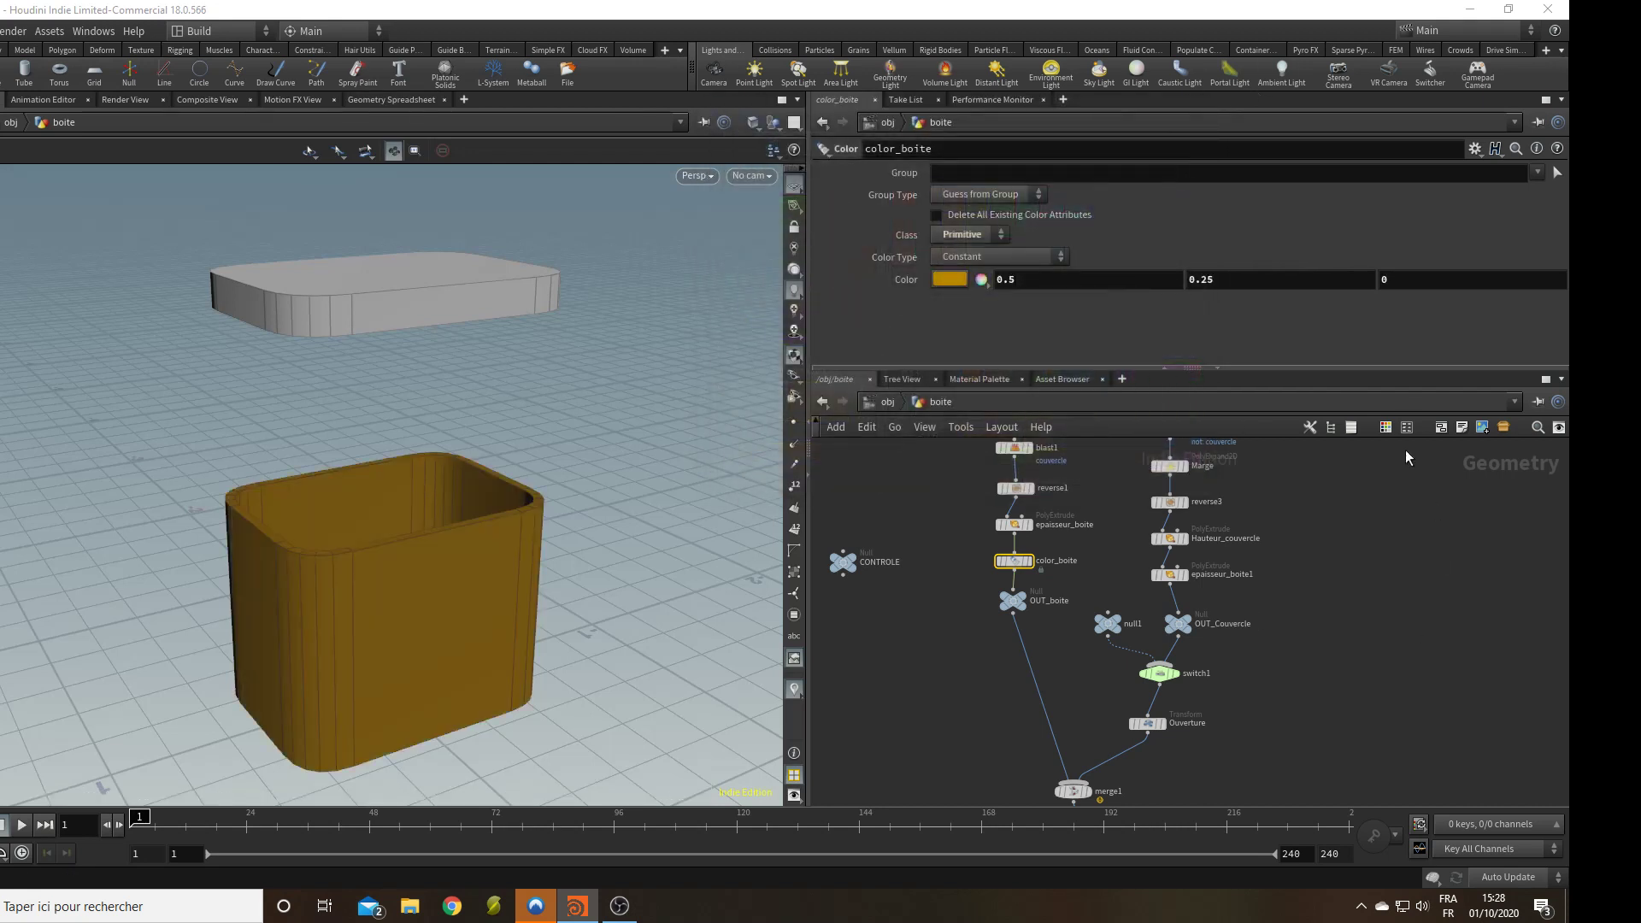
# Duplicate color_boite between epaisseur_boite1 and OUT_Couvercle and rename the copy color_couvercle.
pyautogui.moveTo(909, 594); pyautogui.dragTo(869, 558, button='middle')
pyautogui.keyDown('alt'); pyautogui.moveTo(985, 526); pyautogui.dragTo(1465, 617); pyautogui.keyUp('alt')
pyautogui.doubleClick(1191, 576)
pyautogui.write('couv')
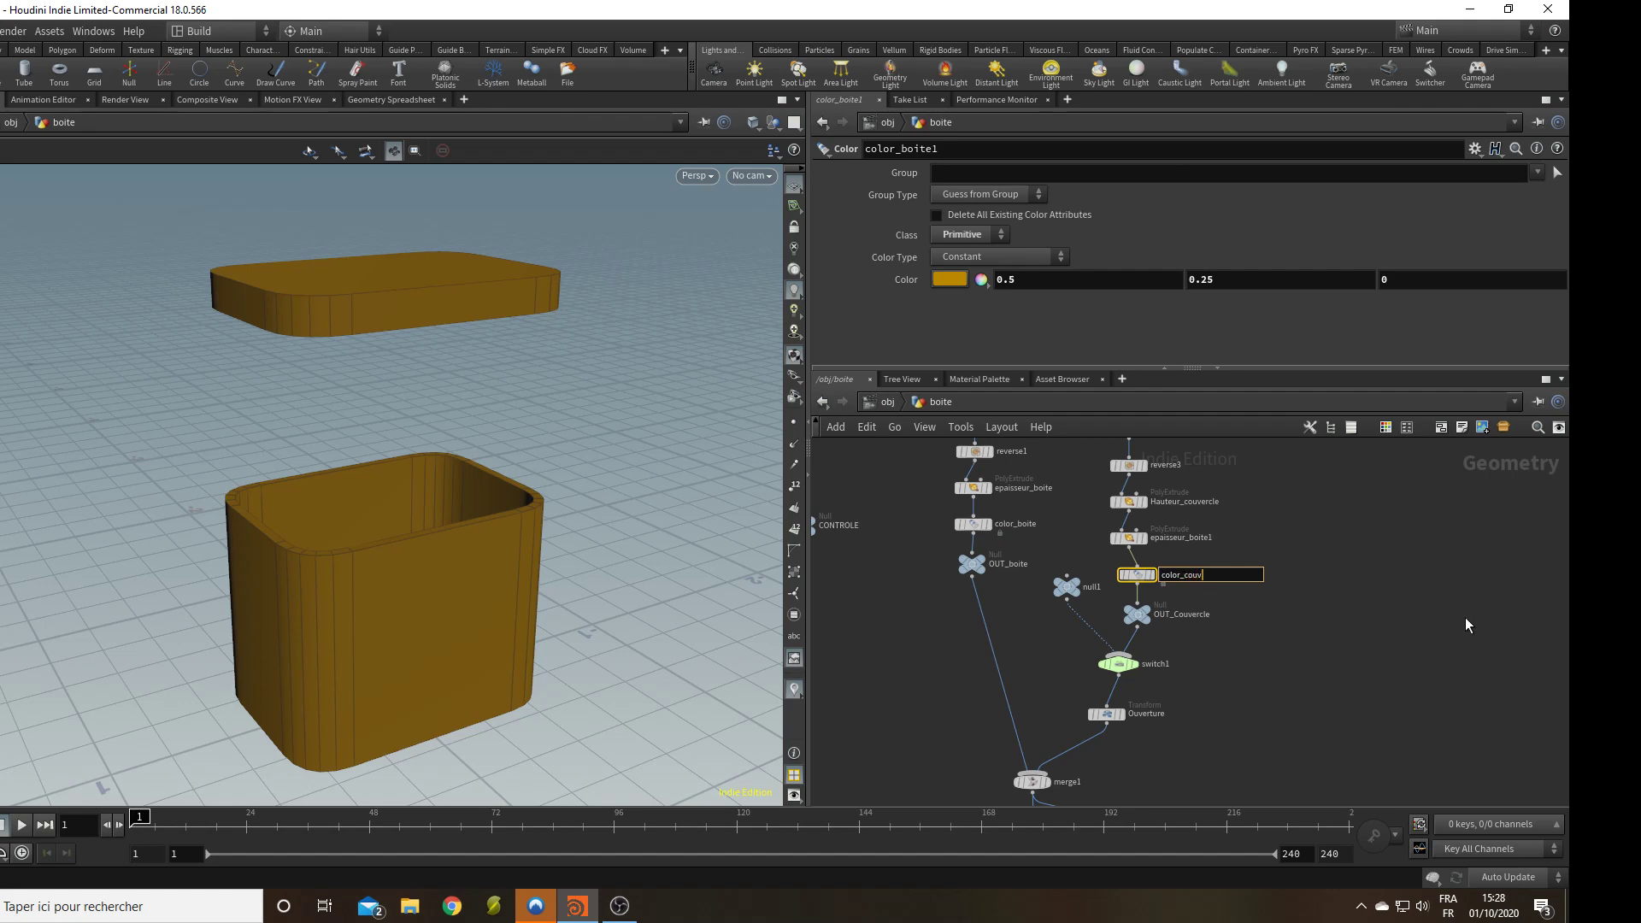
pyautogui.write('ercle')
pyautogui.press('Return')
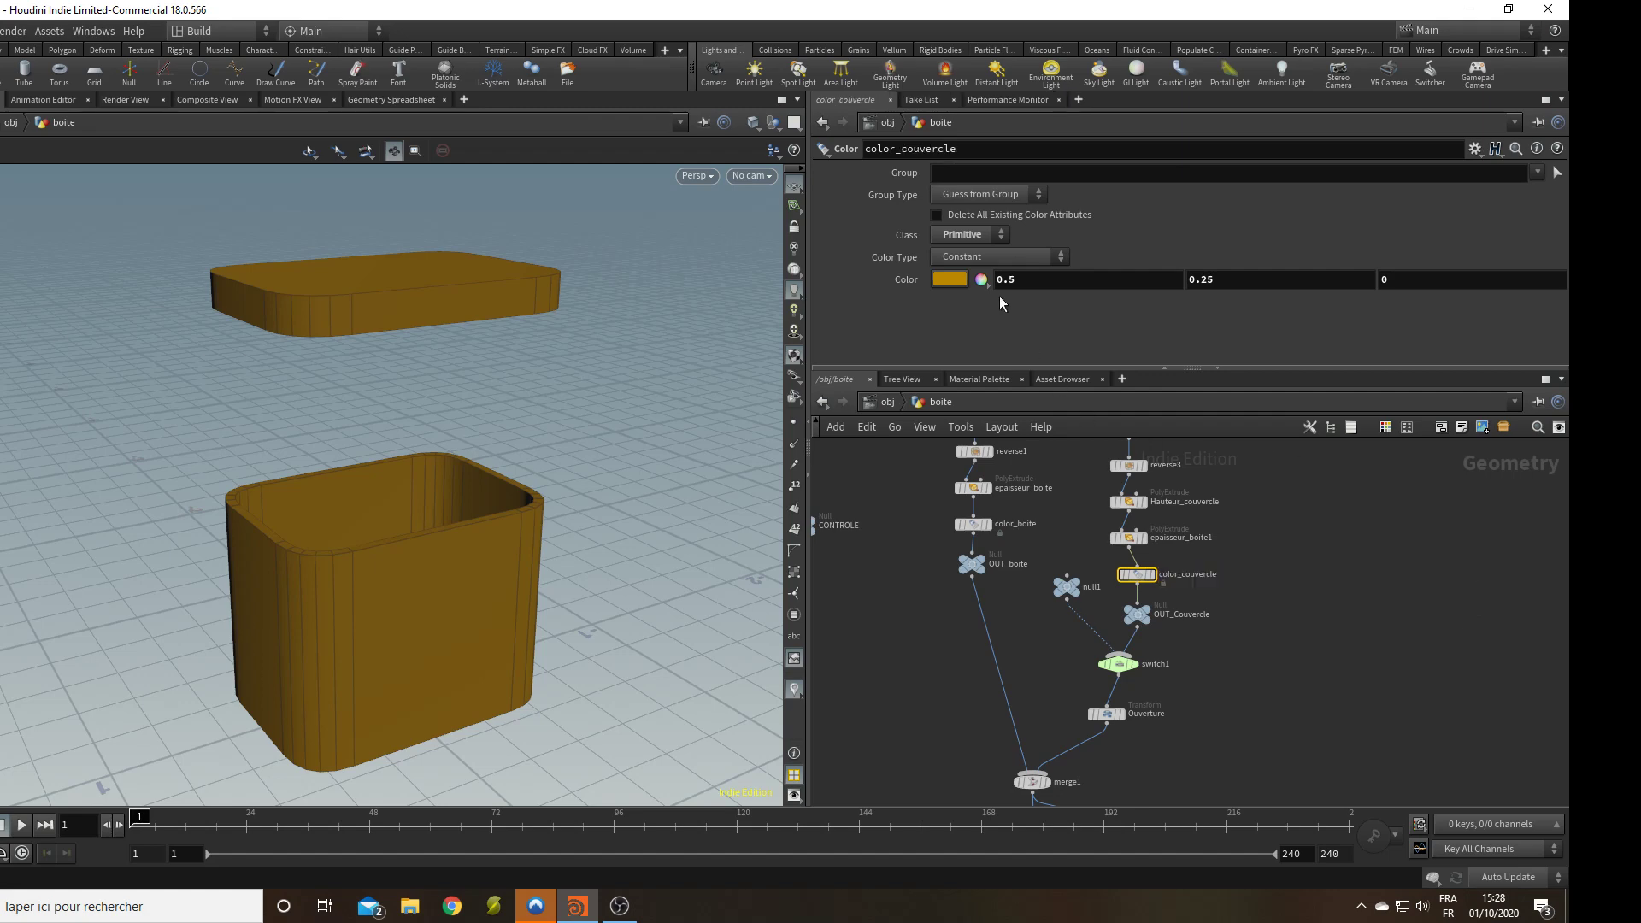
# Set the color_couvercle node's color to dark red (0.5, 0, 0).
pyautogui.click(951, 280)
pyautogui.click(897, 196)
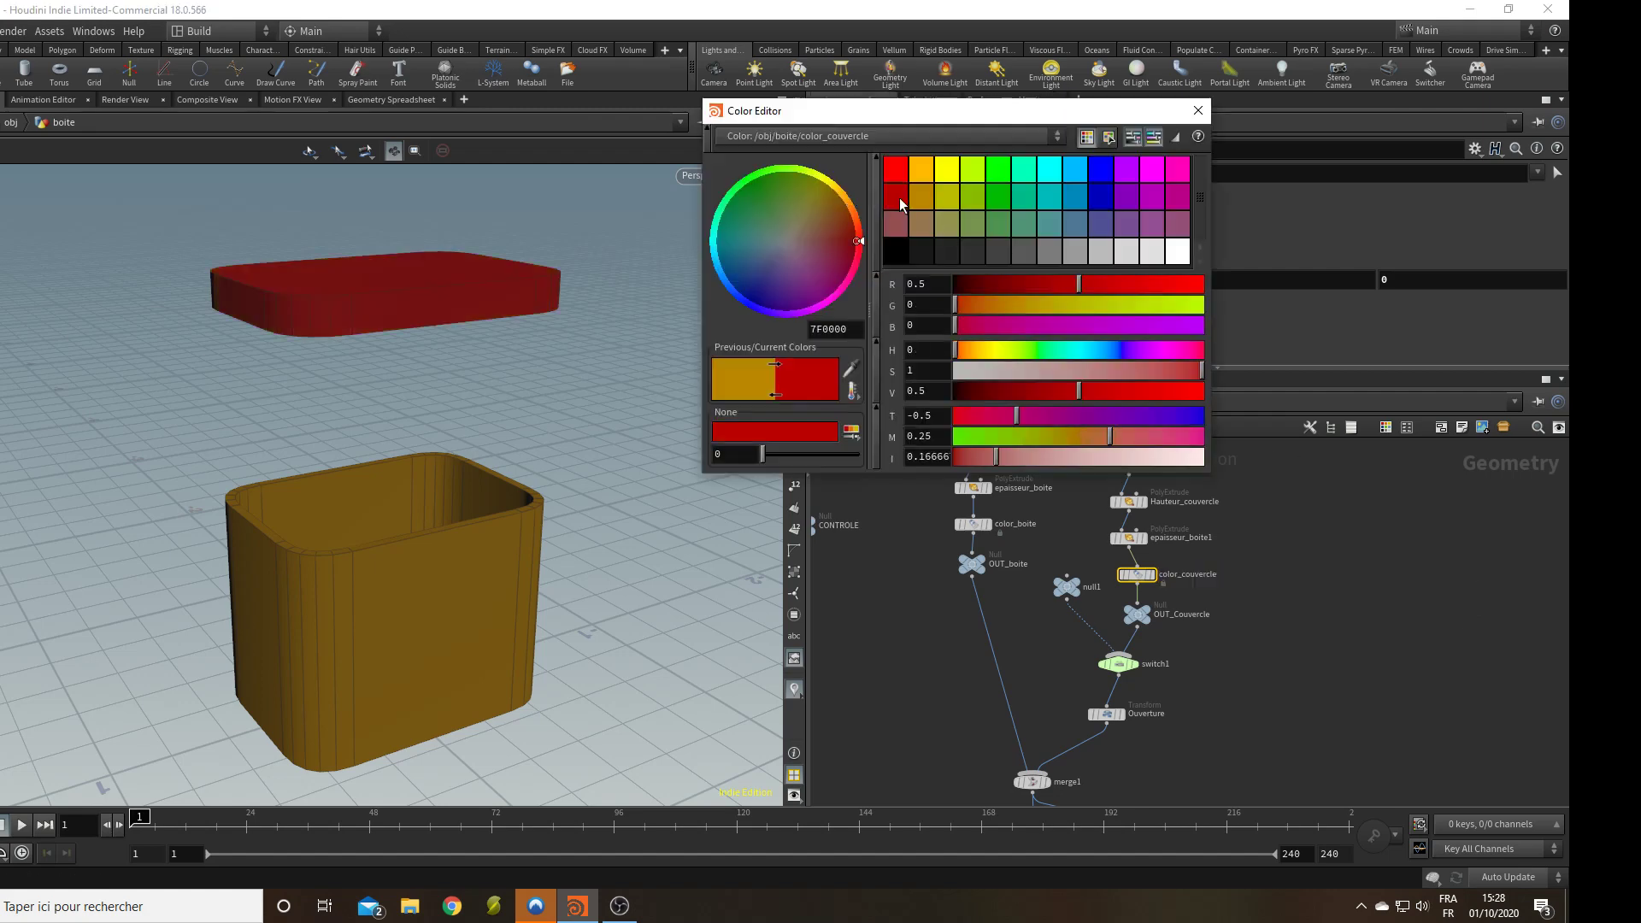
pyautogui.click(1198, 110)
# Add a Color parameter at the end of the Boite folder in the CONTROLE node's parameter interface.
pyautogui.scroll(-3, 1311, 565)
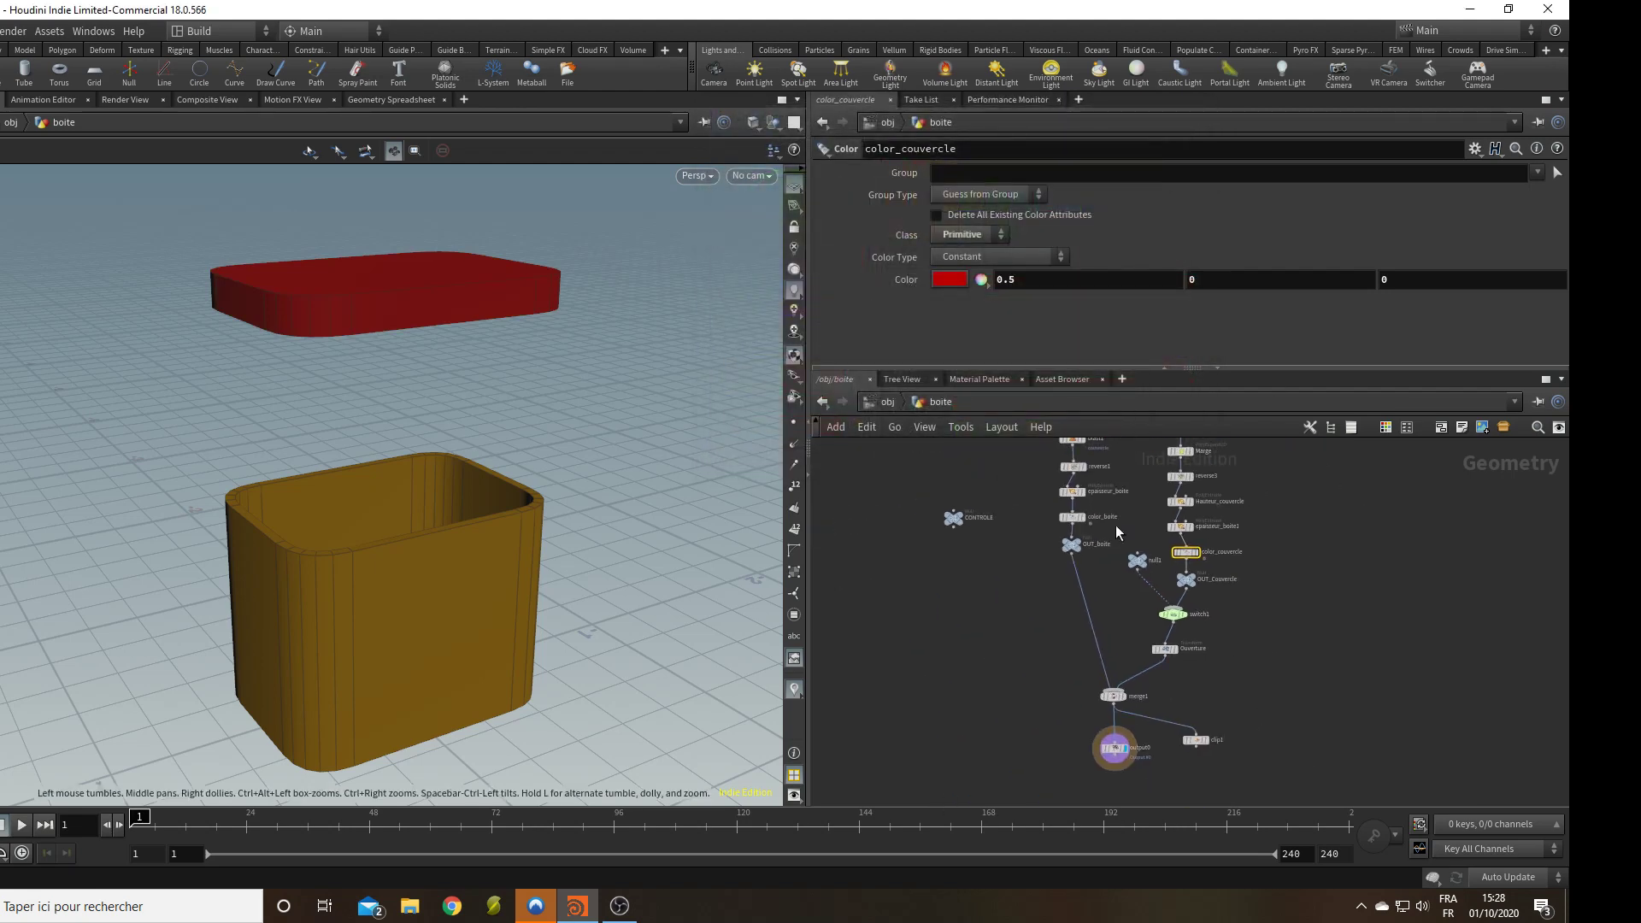
pyautogui.moveTo(1079, 521)
pyautogui.click(954, 516)
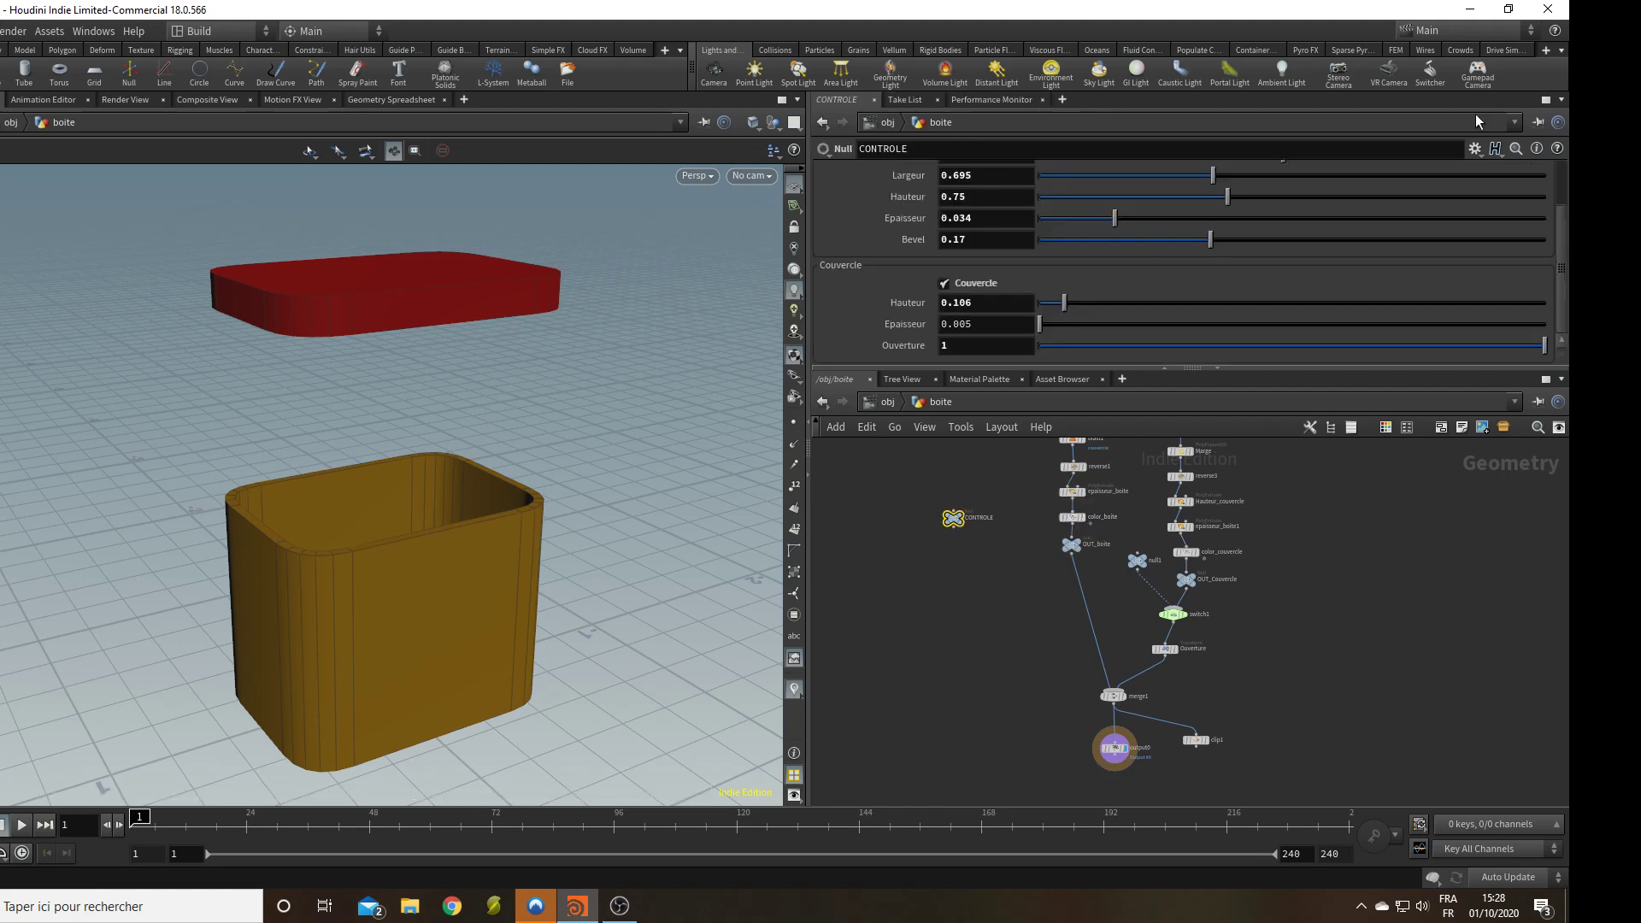
pyautogui.click(1474, 148)
pyautogui.click(1359, 181)
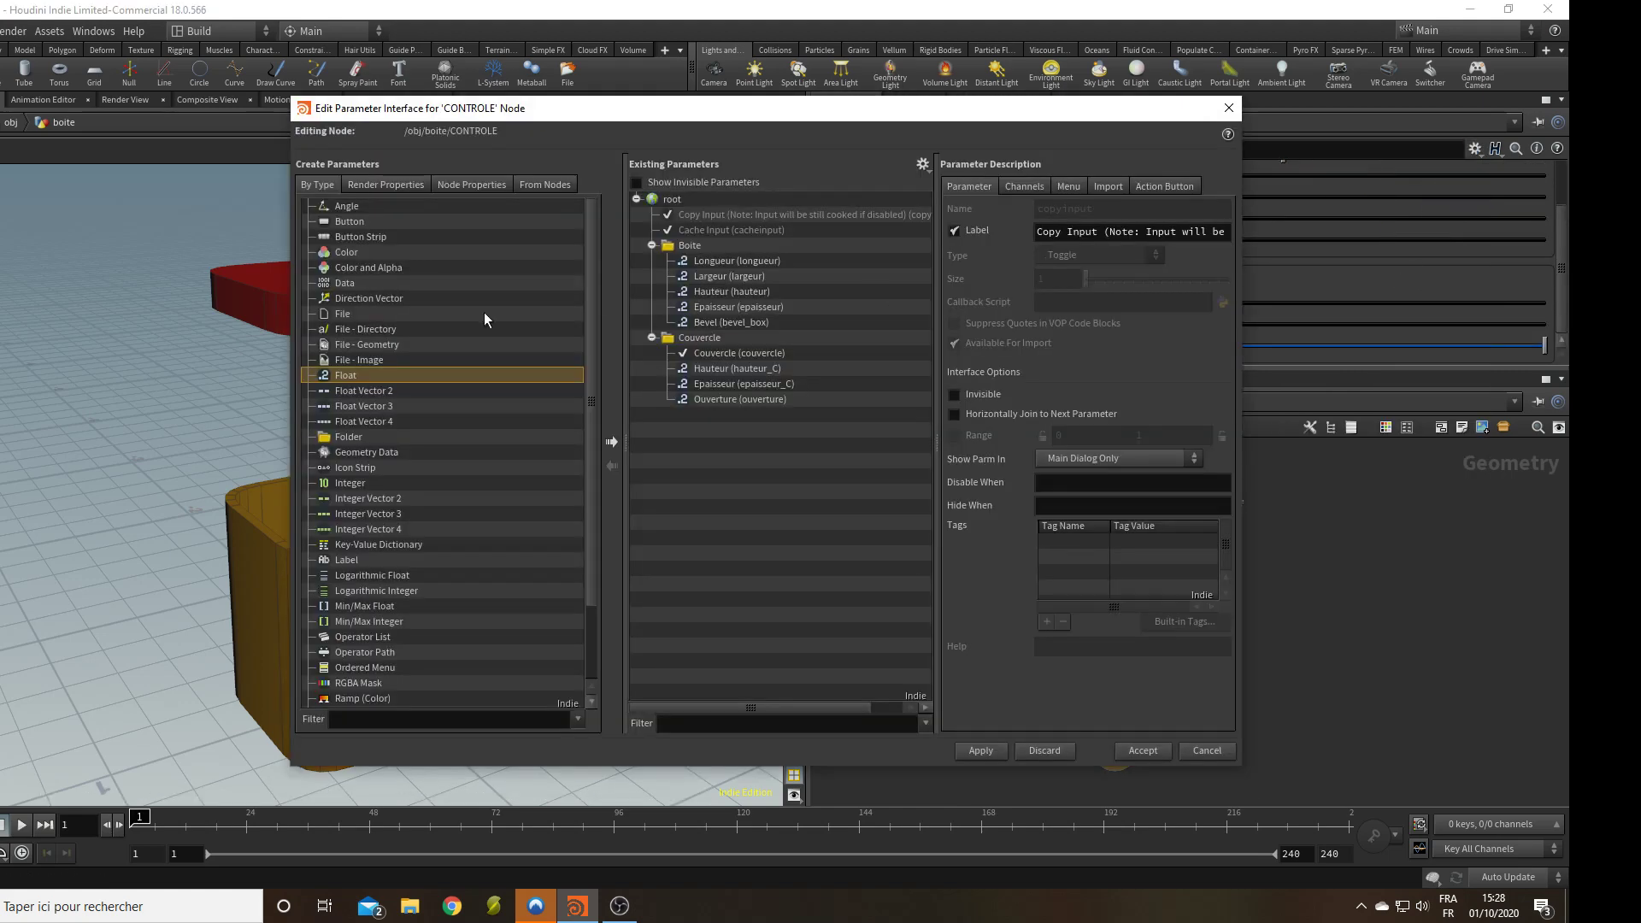
pyautogui.click(331, 254)
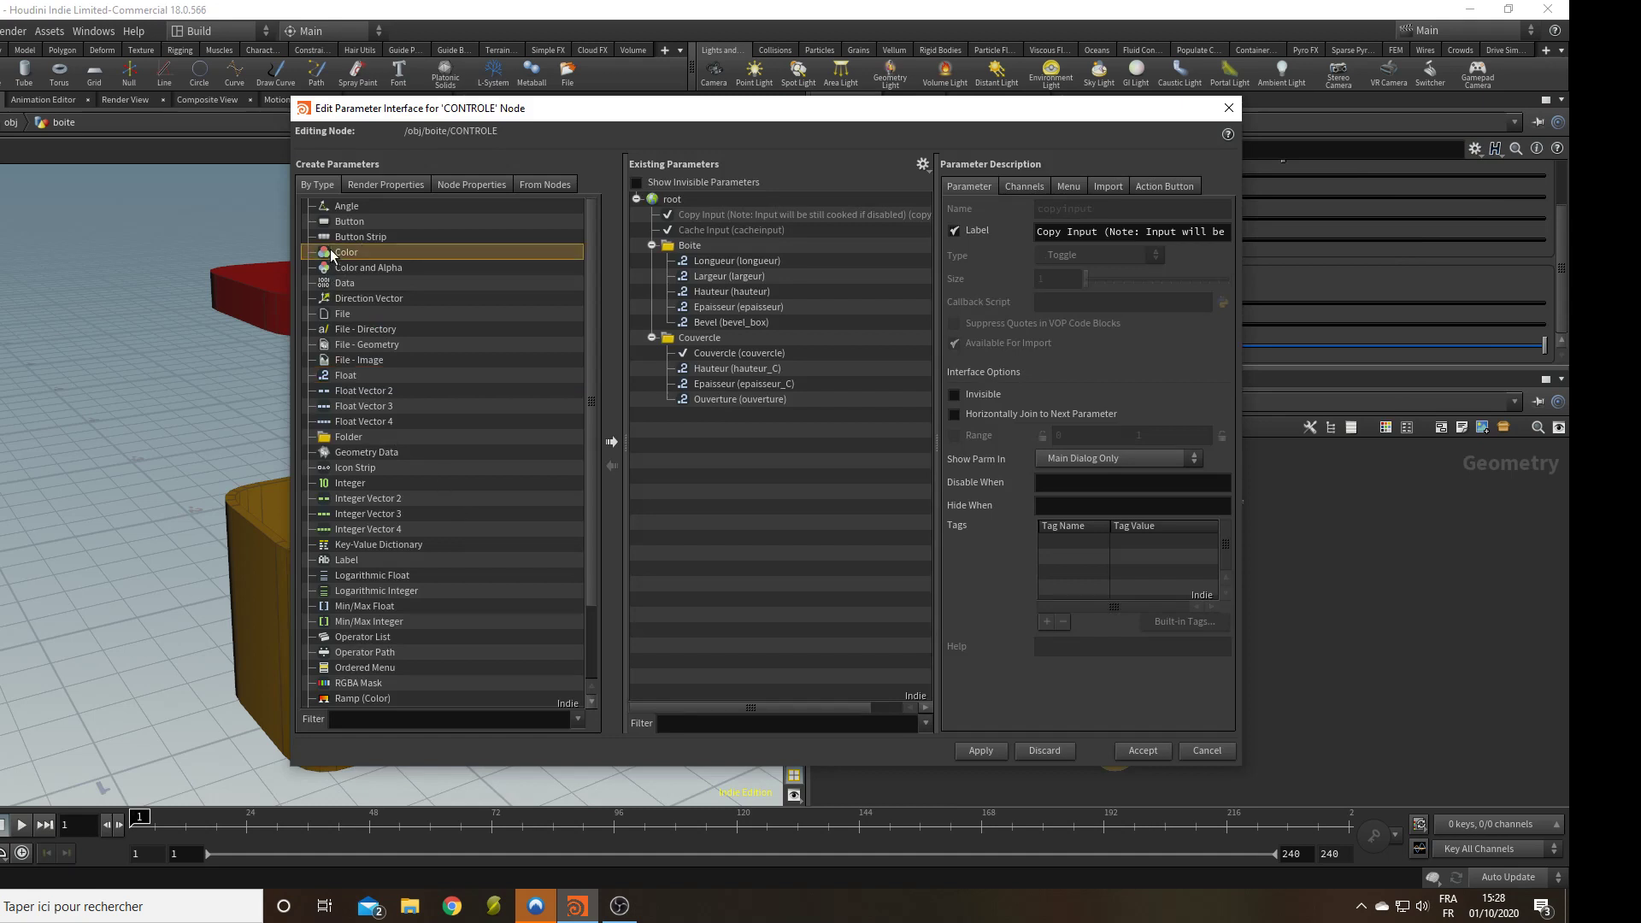
pyautogui.moveTo(323, 251); pyautogui.dragTo(732, 249)
# Name the new color parameter Cd_boite with the label Couleur Boite and apply it.
pyautogui.doubleClick(1125, 211)
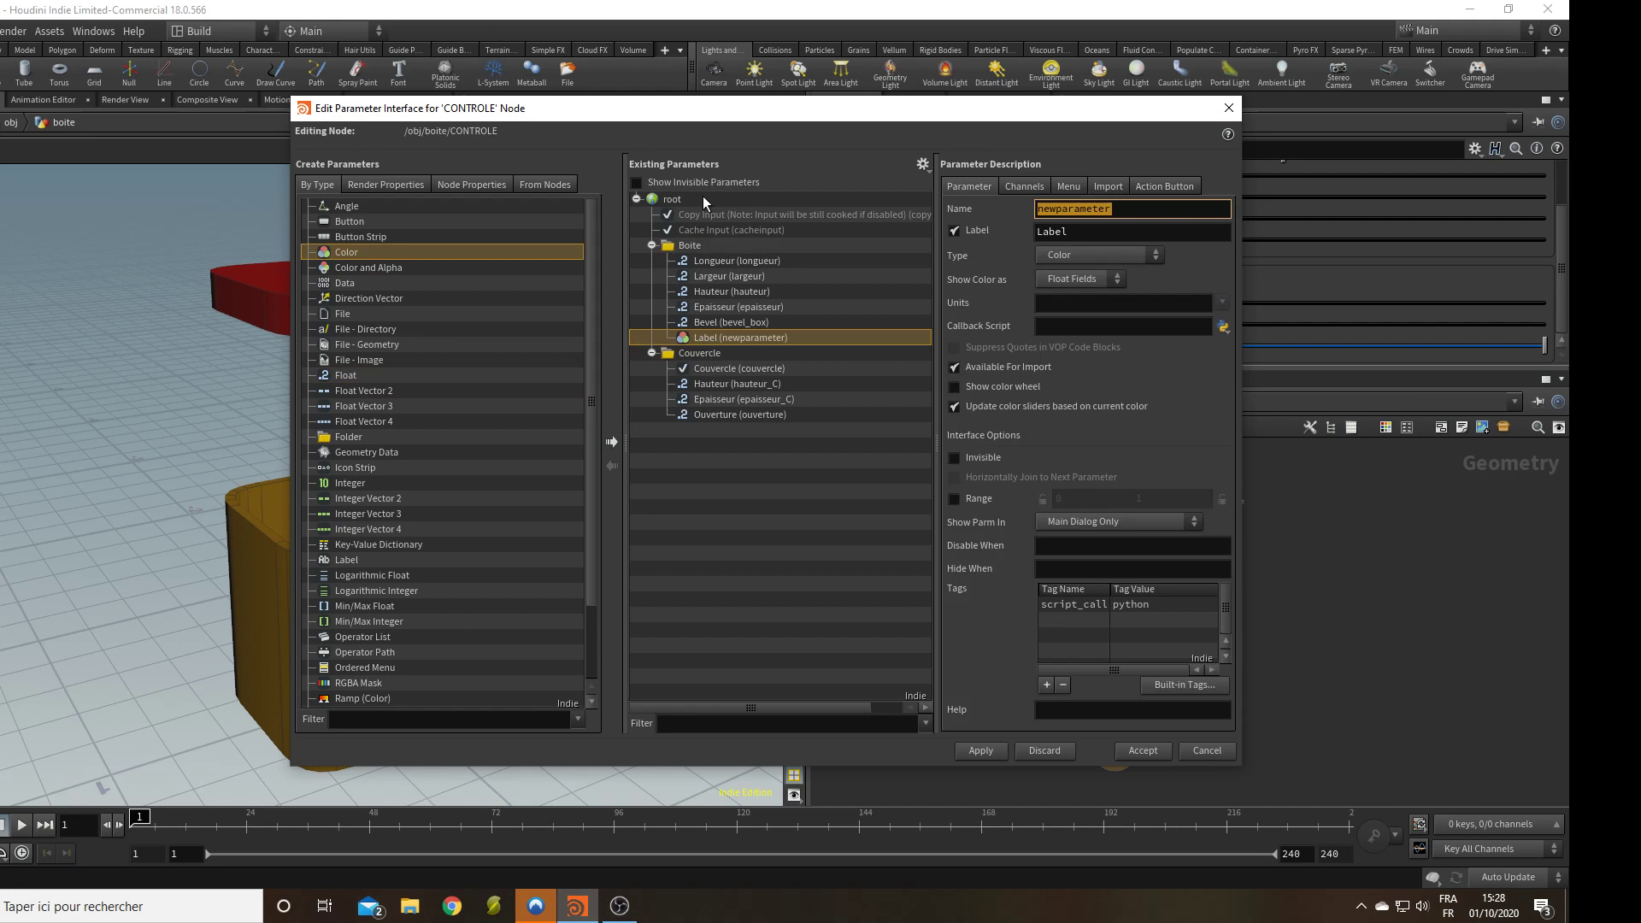
pyautogui.write('Cd_boite')
pyautogui.press('Tab')
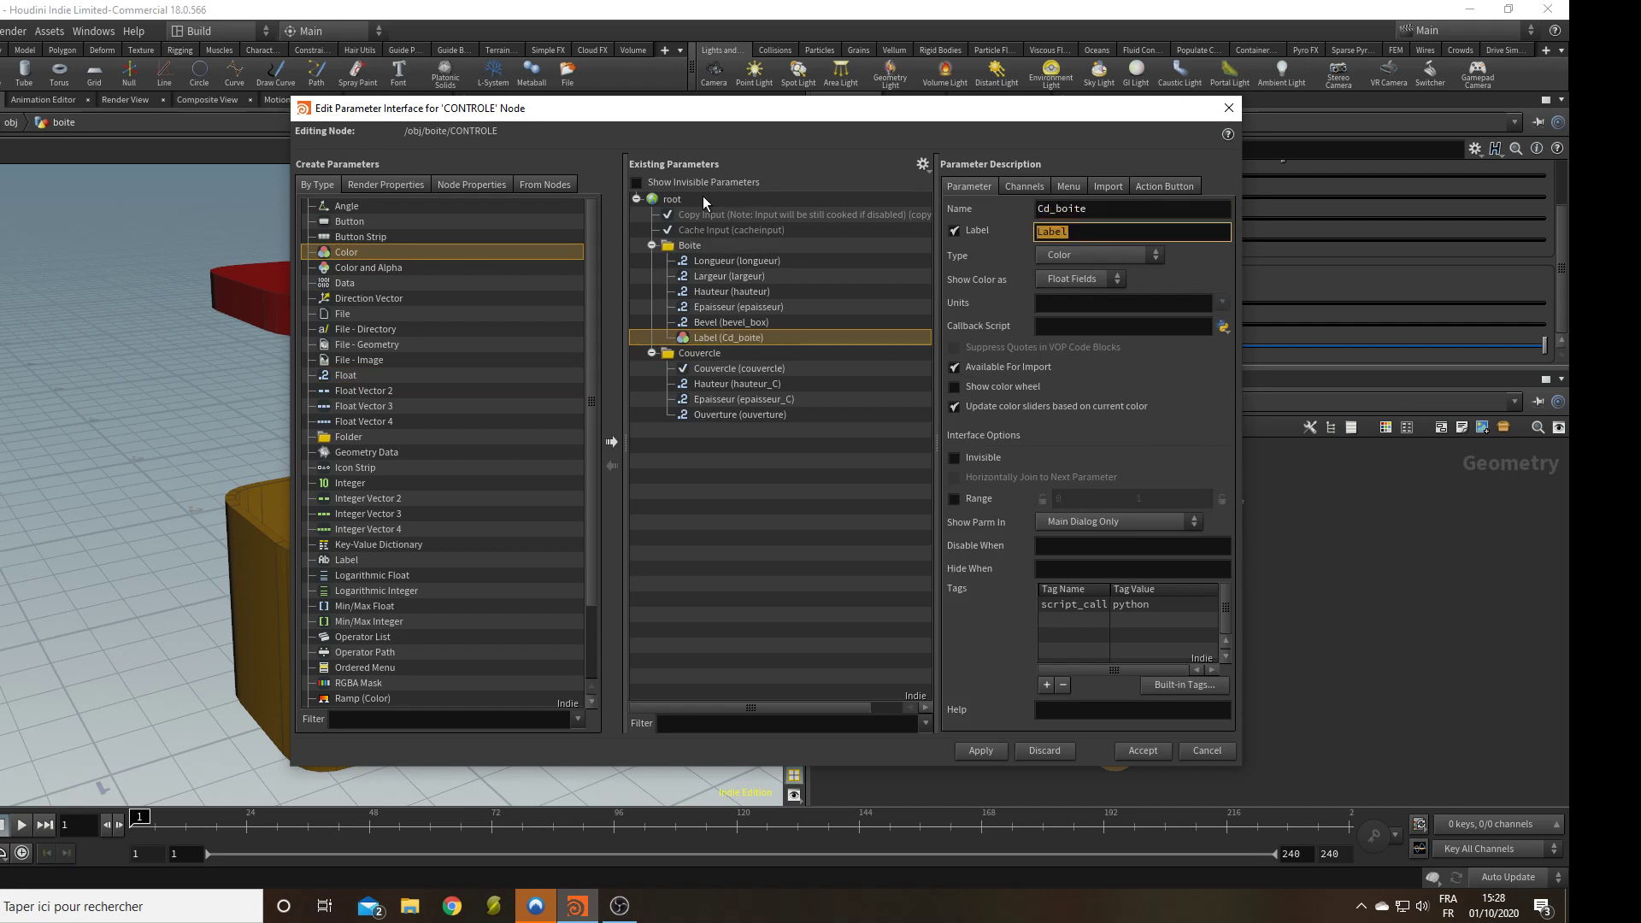
pyautogui.write('Couleur Boite')
pyautogui.press('Return')
pyautogui.click(990, 751)
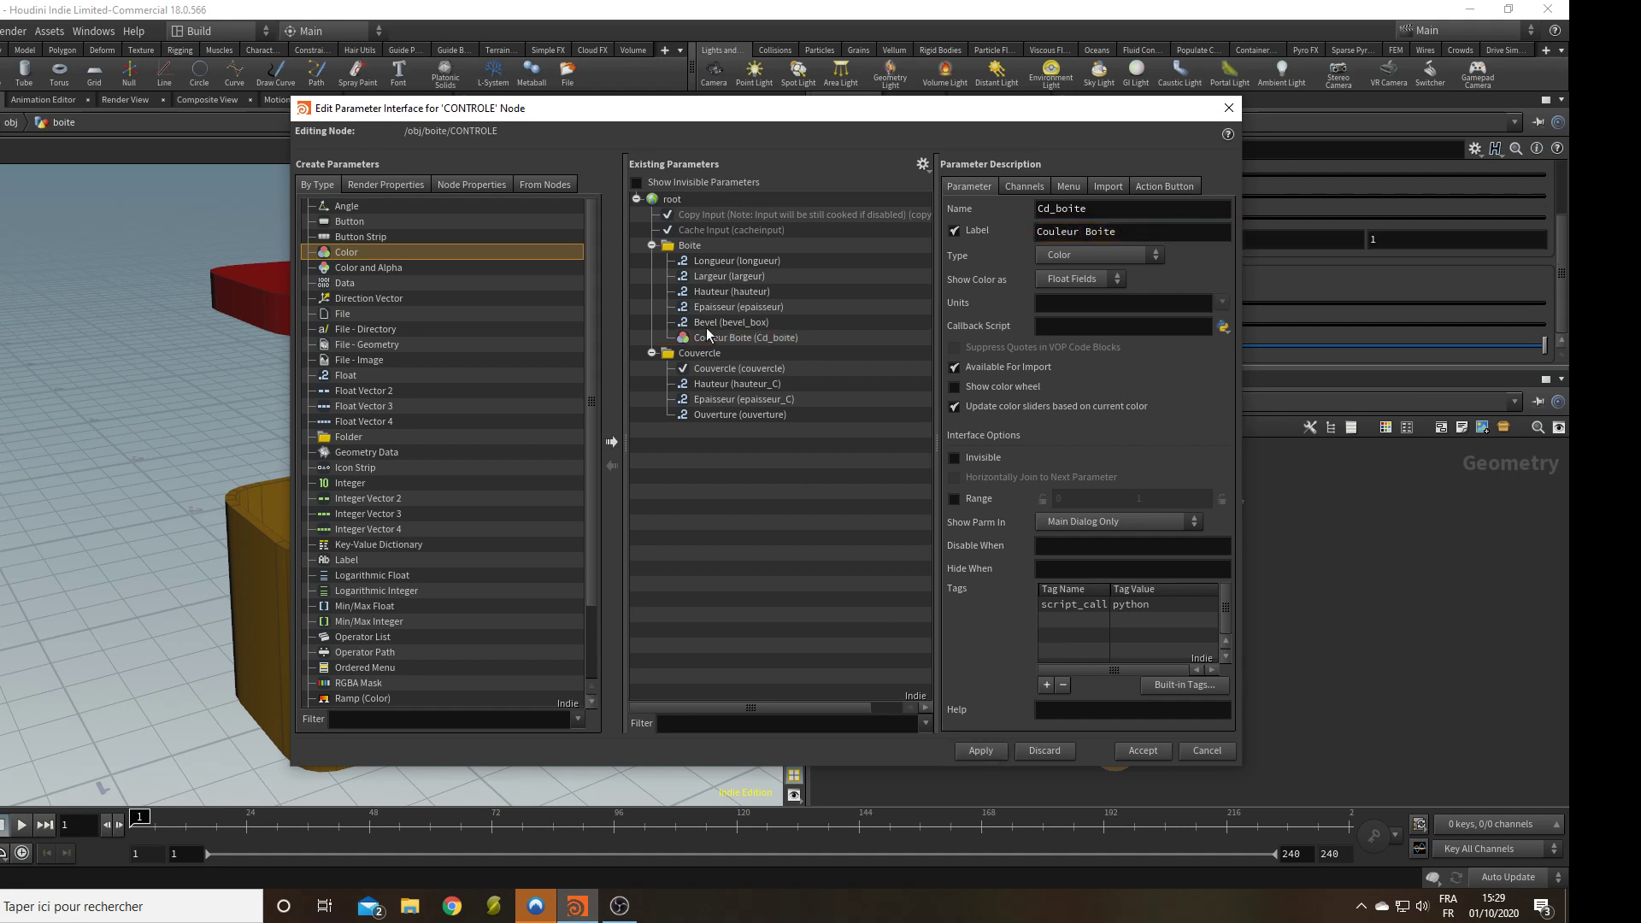
# Duplicate the Couleur Boite parameter, move the copy to the end of the Couvercle folder and name it Cd_couvercle.
pyautogui.moveTo(725, 334); pyautogui.dragTo(746, 246)
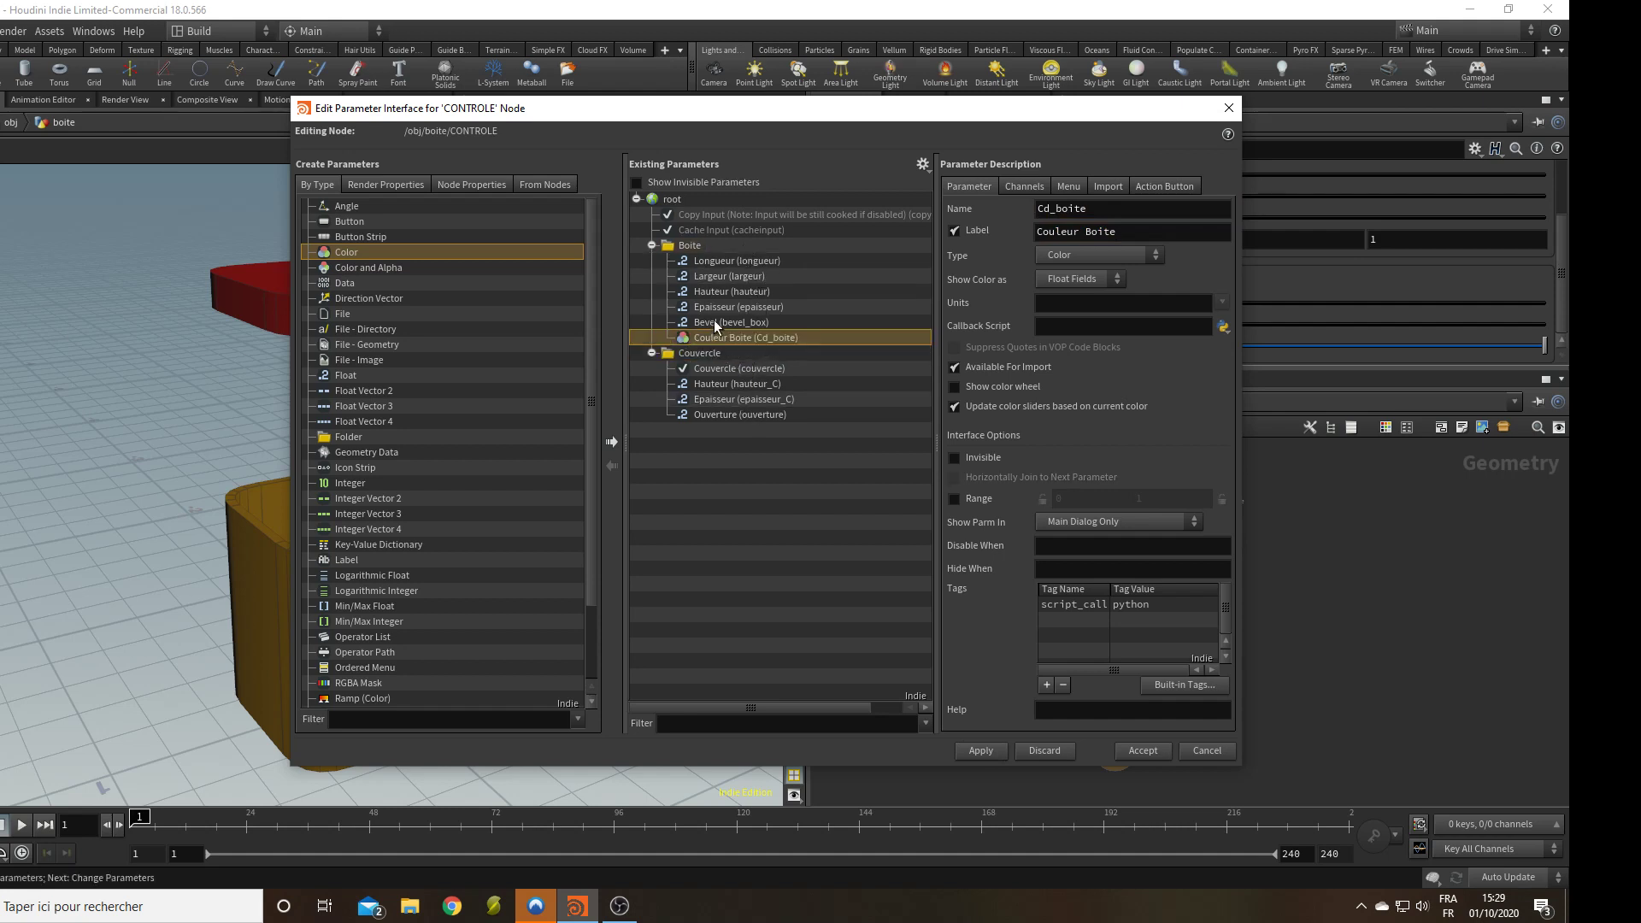
pyautogui.rightClick(716, 337)
pyautogui.click(781, 410)
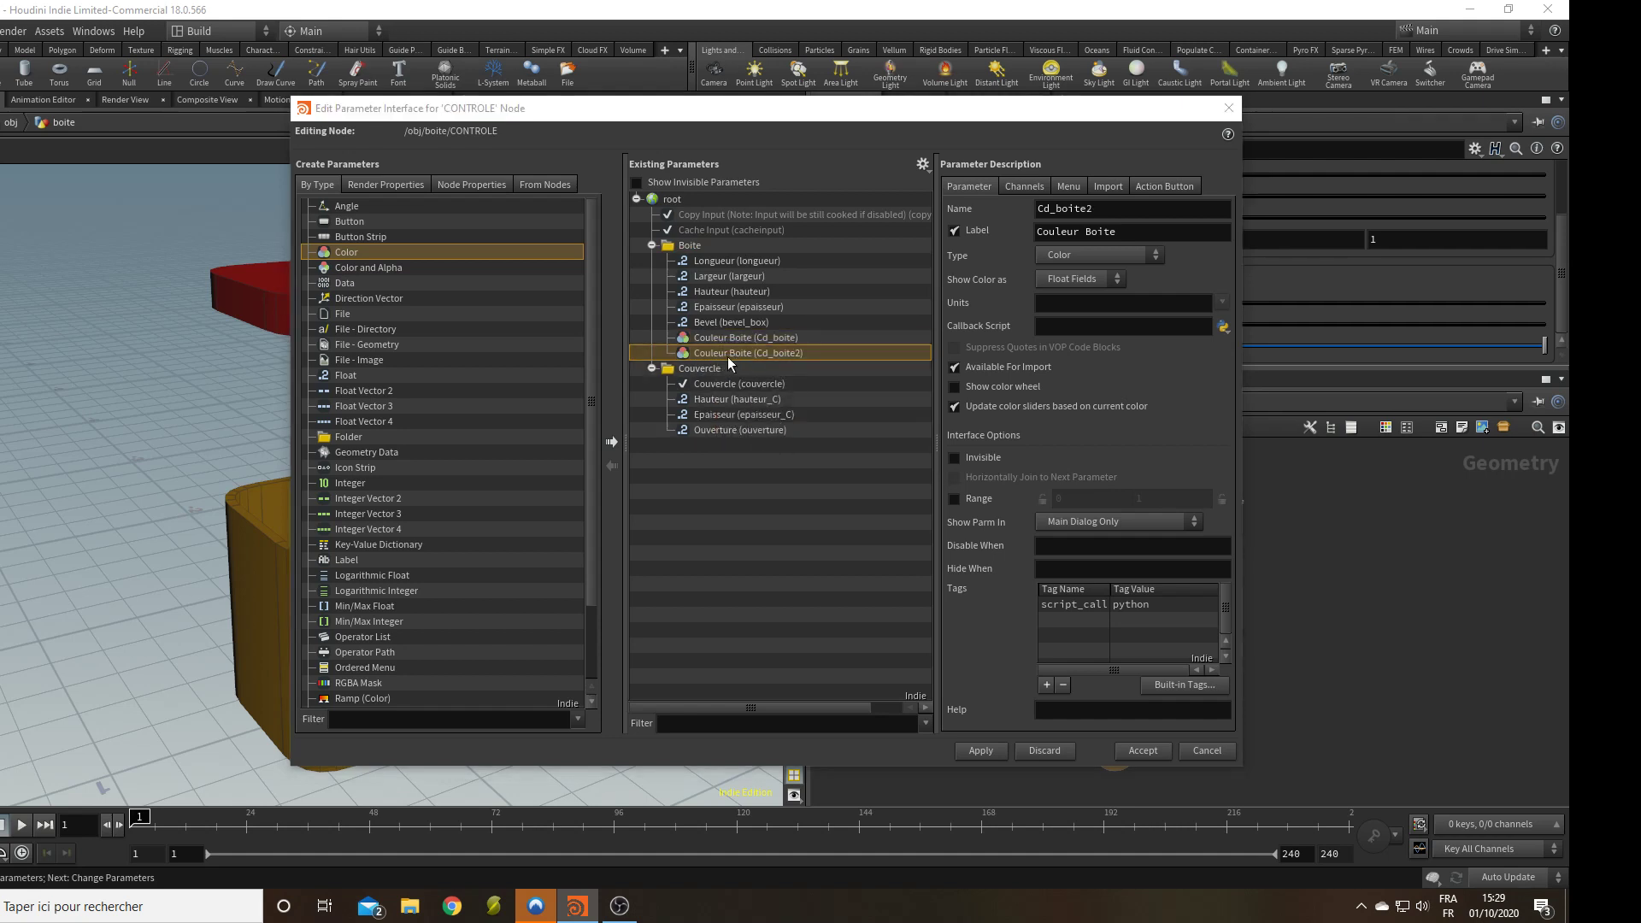
pyautogui.moveTo(725, 352); pyautogui.dragTo(705, 369)
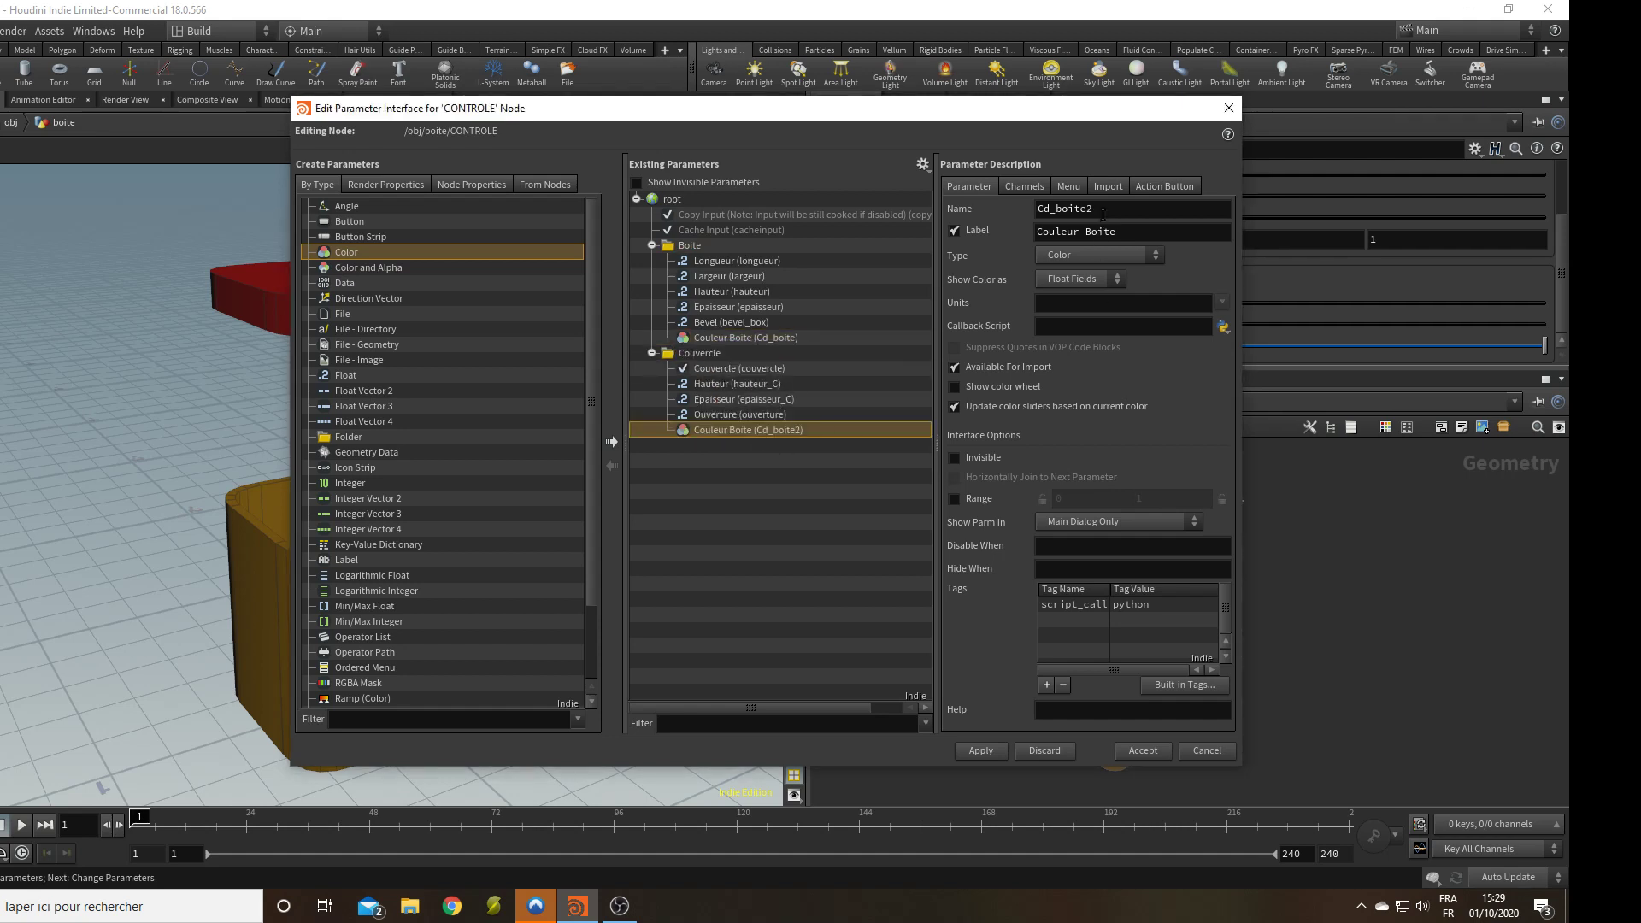
pyautogui.moveTo(1103, 215); pyautogui.dragTo(1054, 224)
pyautogui.write('couvercle')
pyautogui.press('Return')
# Label the Cd_couvercle parameter Couleur Couvercle and accept the parameter interface changes.
pyautogui.moveTo(1088, 231); pyautogui.dragTo(1269, 229)
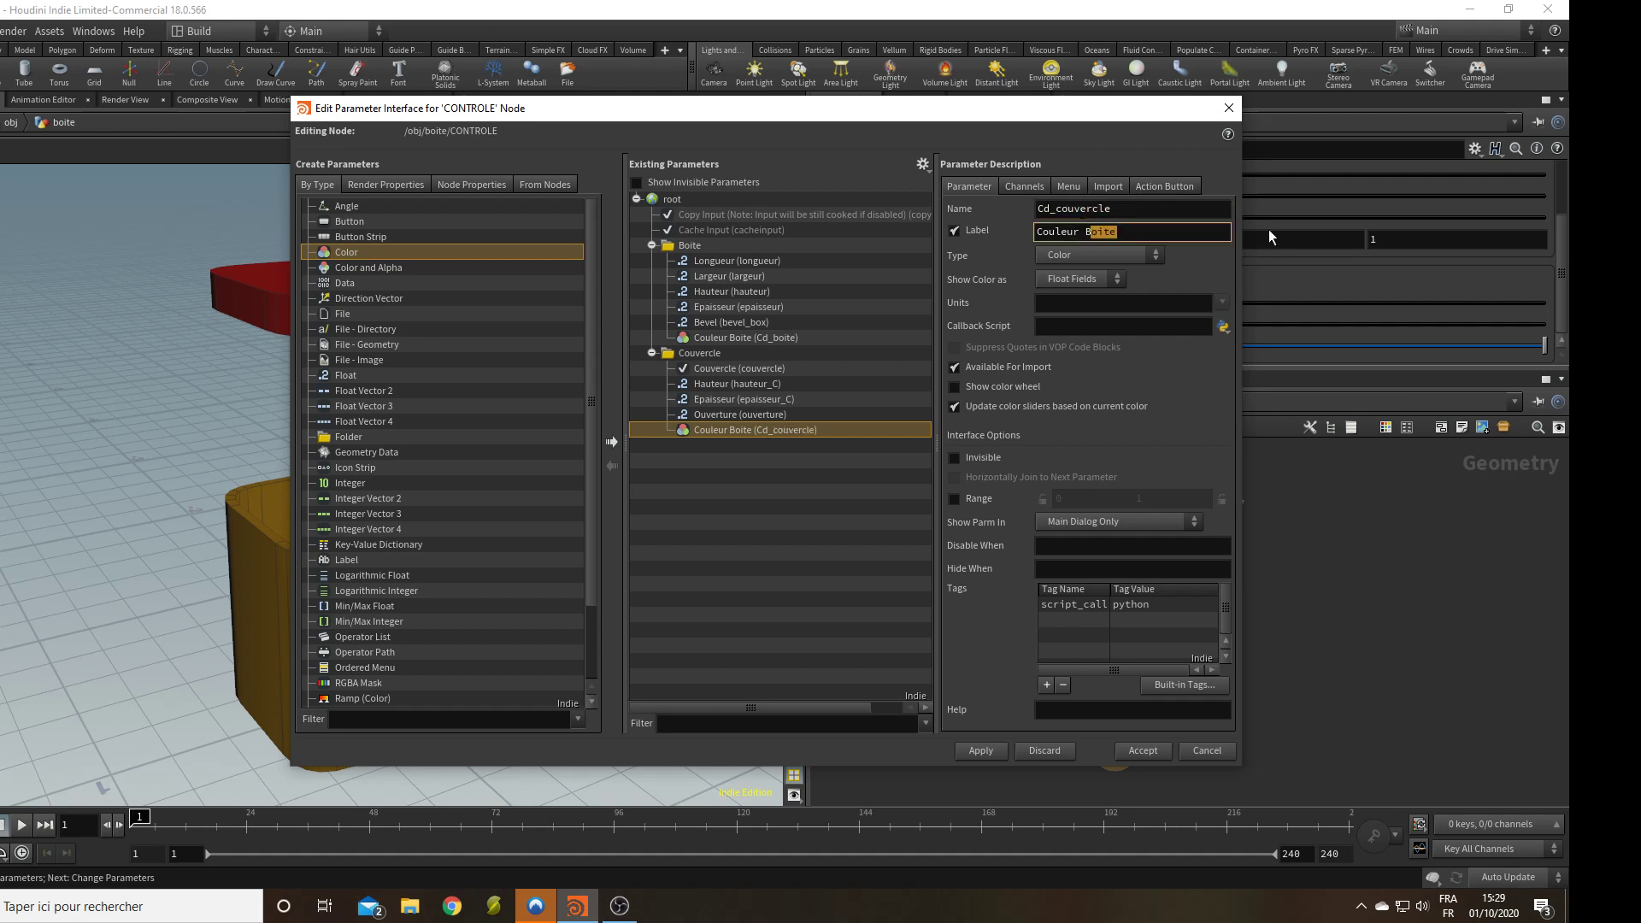
pyautogui.write('Couvercle')
pyautogui.press('Return')
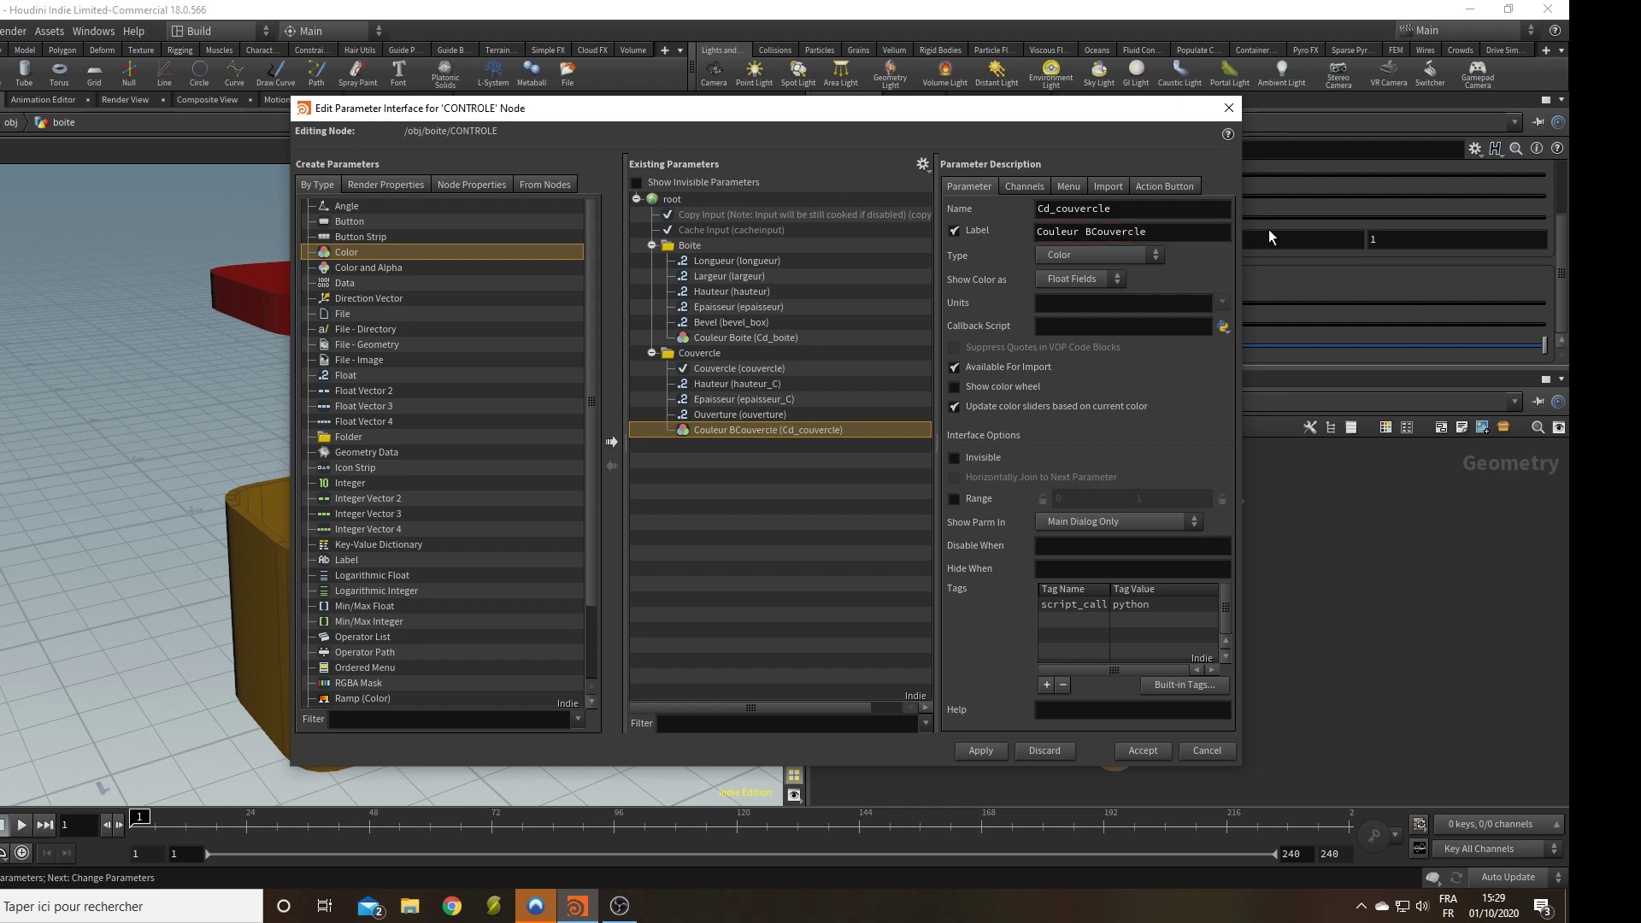
pyautogui.click(1091, 232)
pyautogui.press('BackSpace')
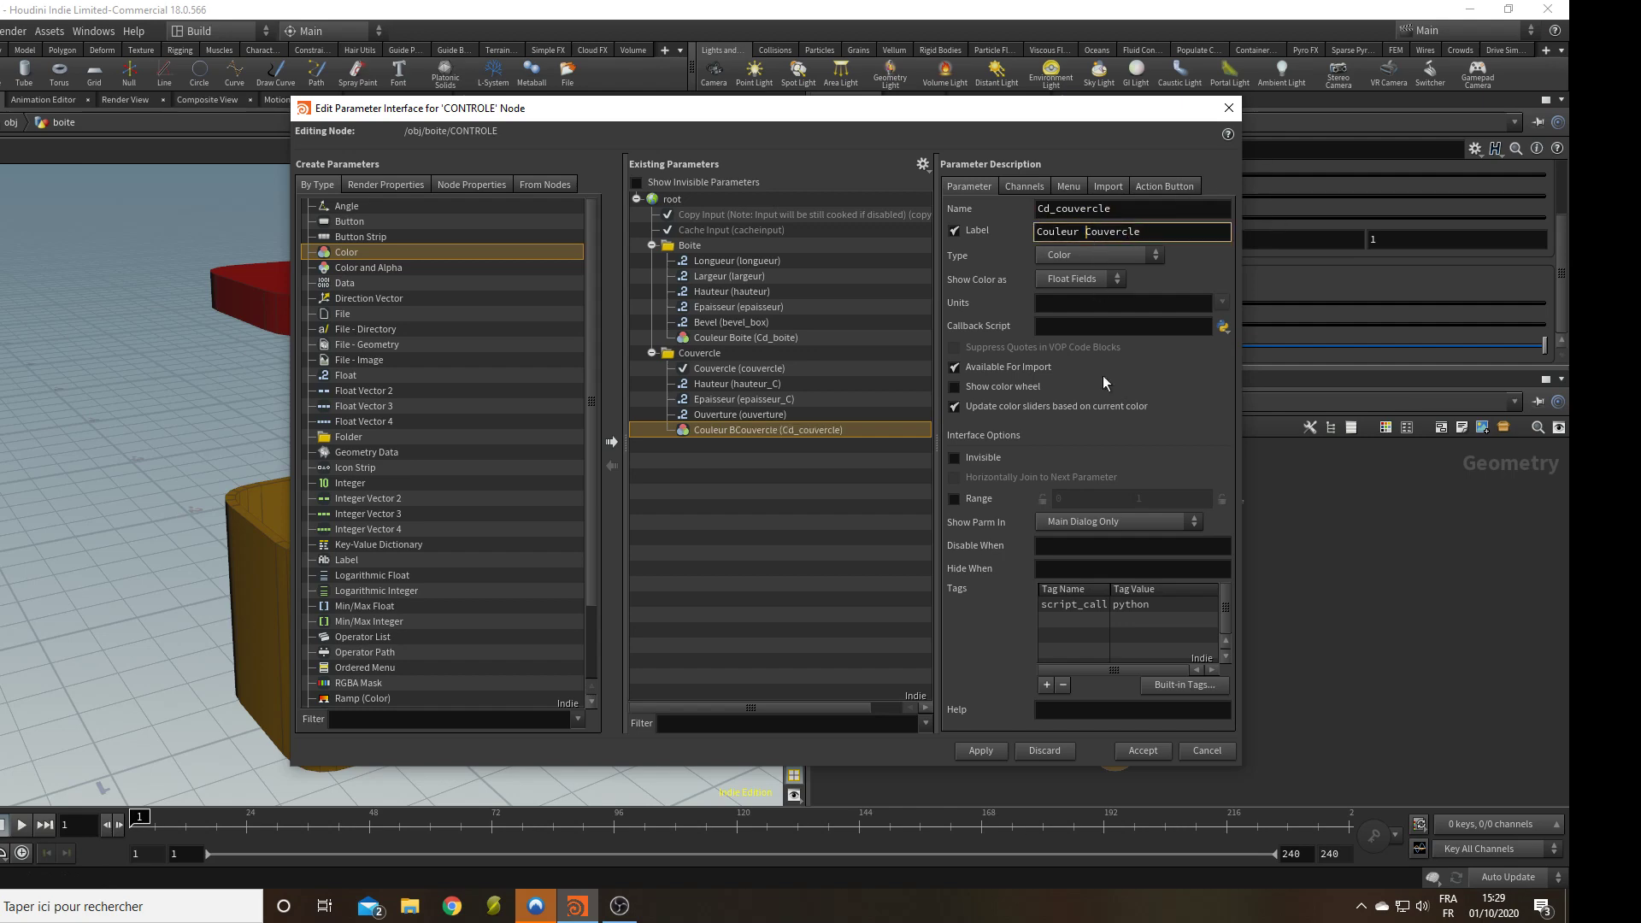
pyautogui.click(1143, 753)
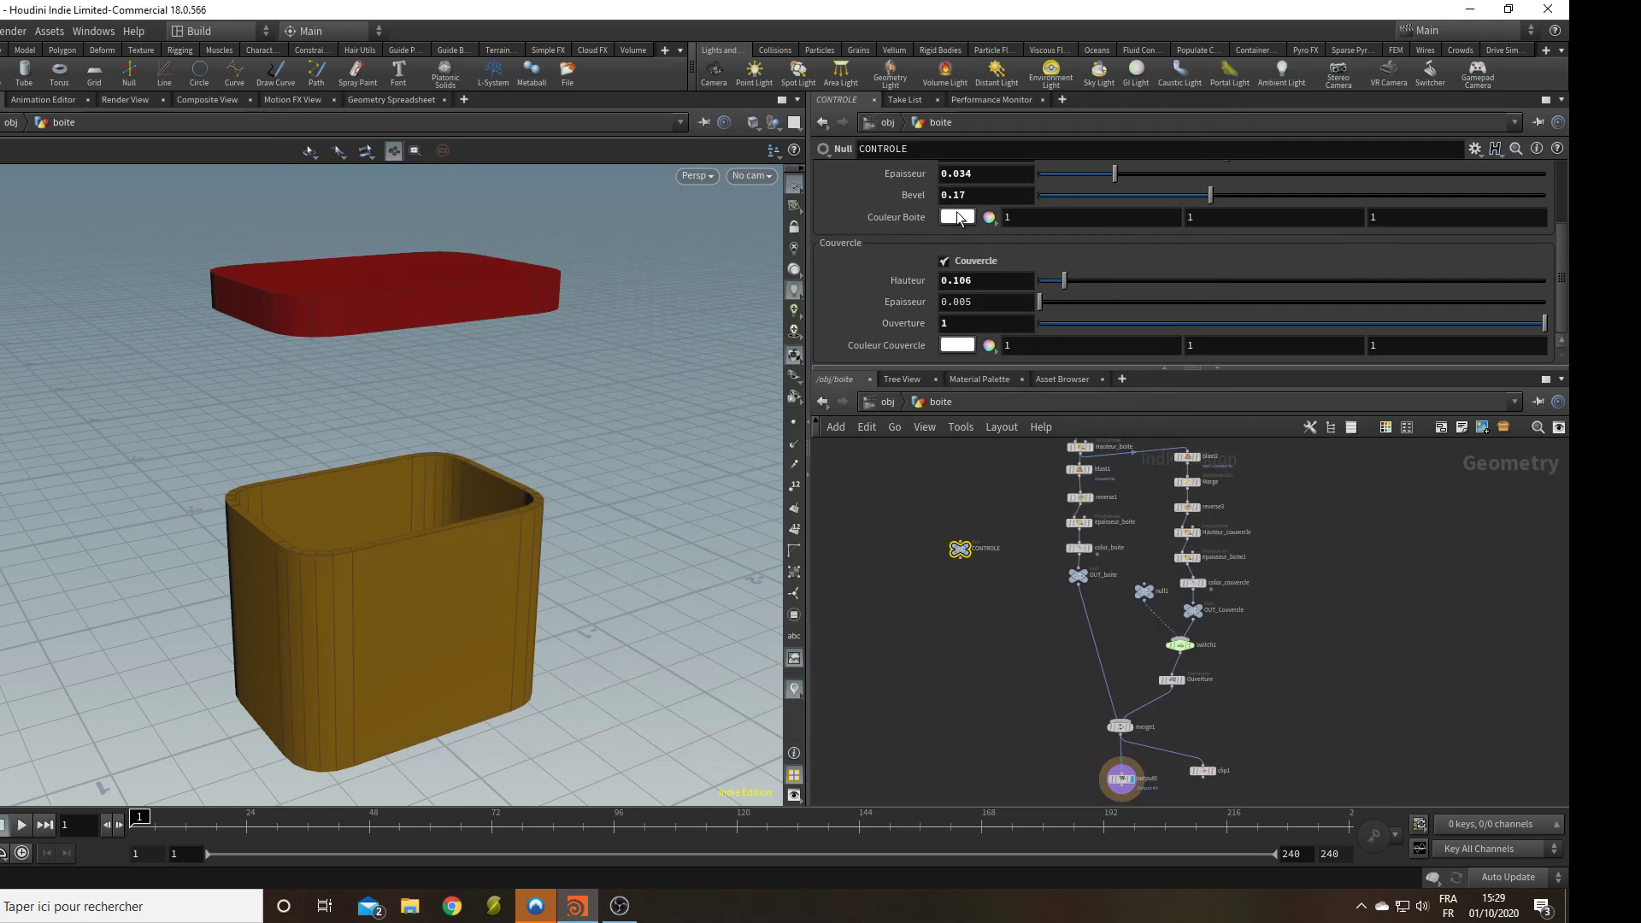
# Set the CONTROLE node's Couleur Boite to green (0.075, 0.3, 0.075).
pyautogui.click(959, 217)
pyautogui.click(1006, 214)
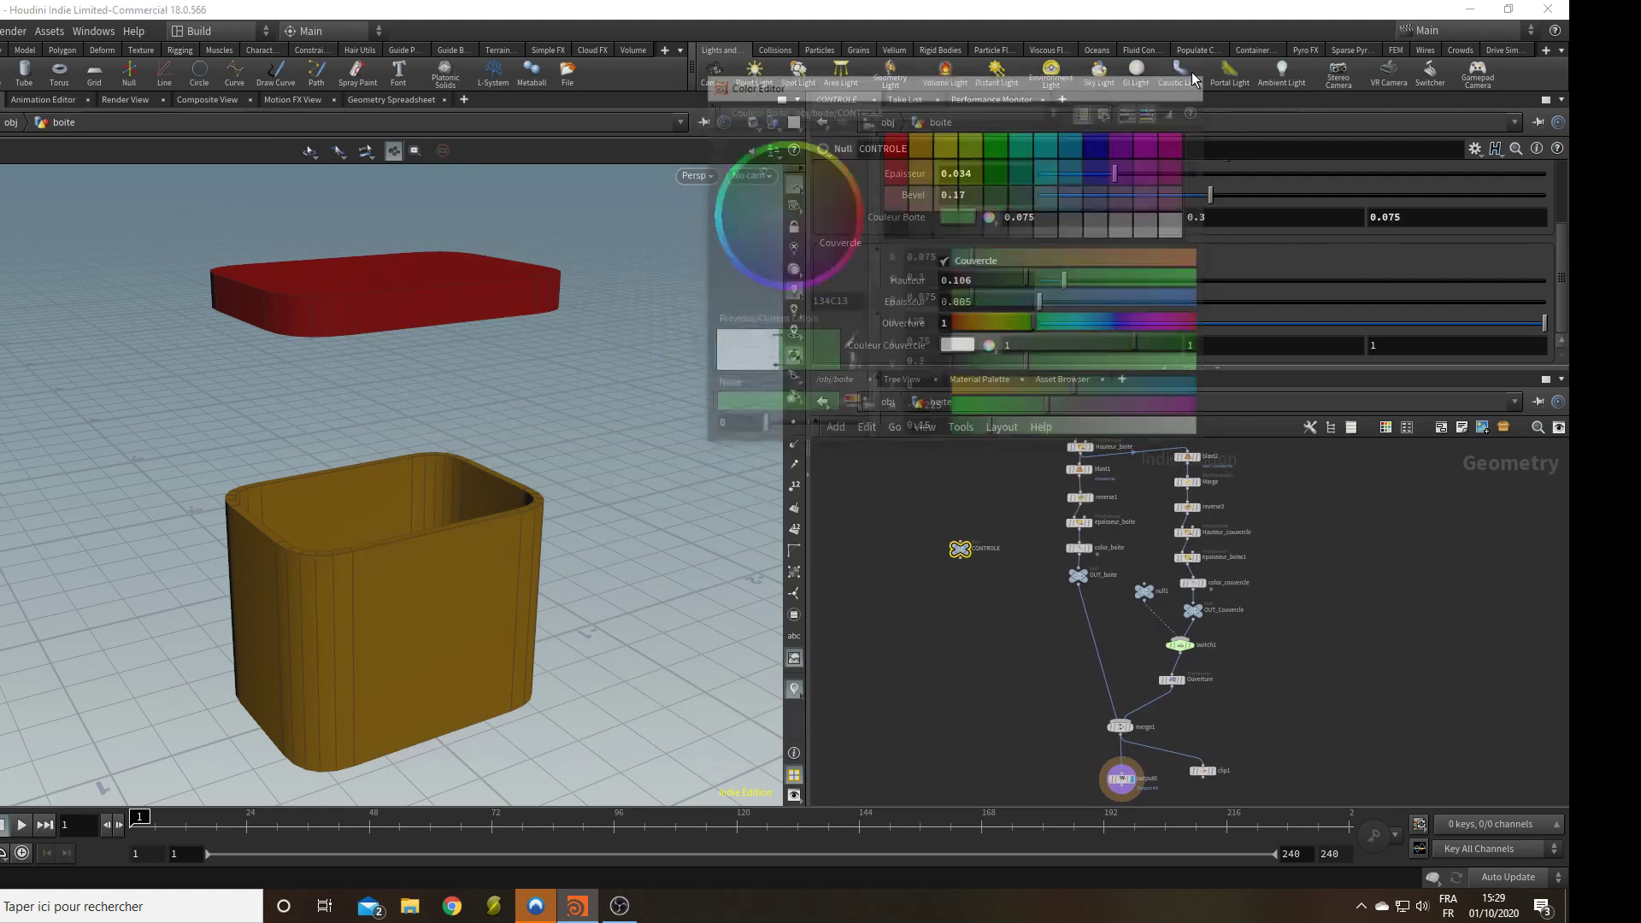
pyautogui.rightClick(951, 219)
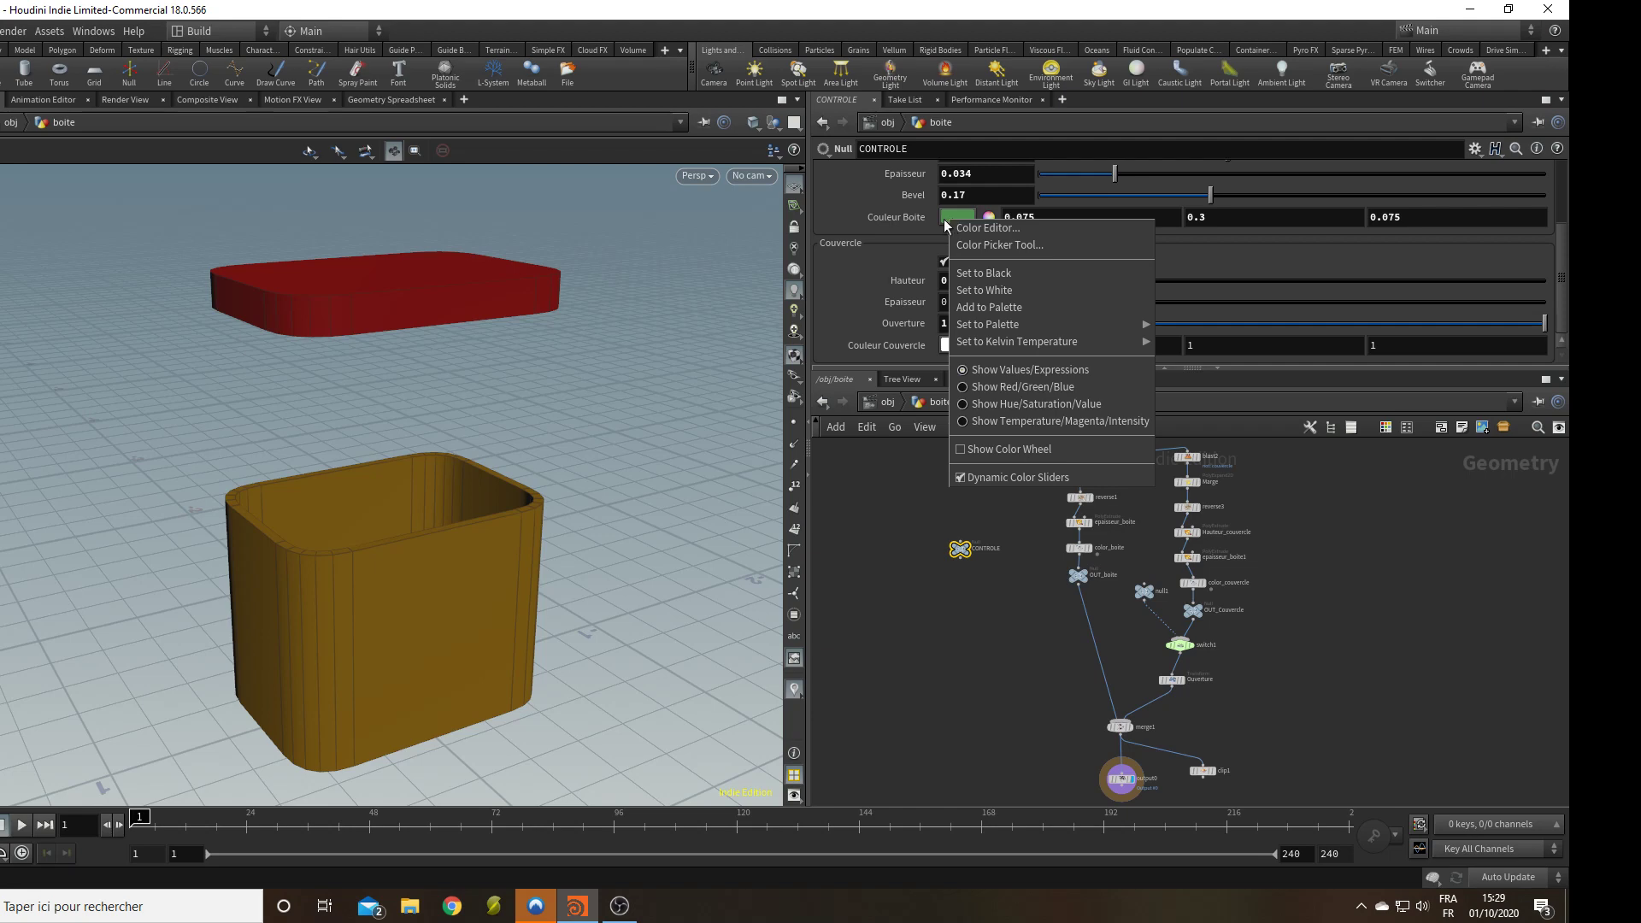
pyautogui.click(908, 219)
# Copy the CONTROLE node's Couleur Boite parameter and paste it as a relative reference into color_boite's Color.
pyautogui.rightClick(892, 217)
pyautogui.click(917, 331)
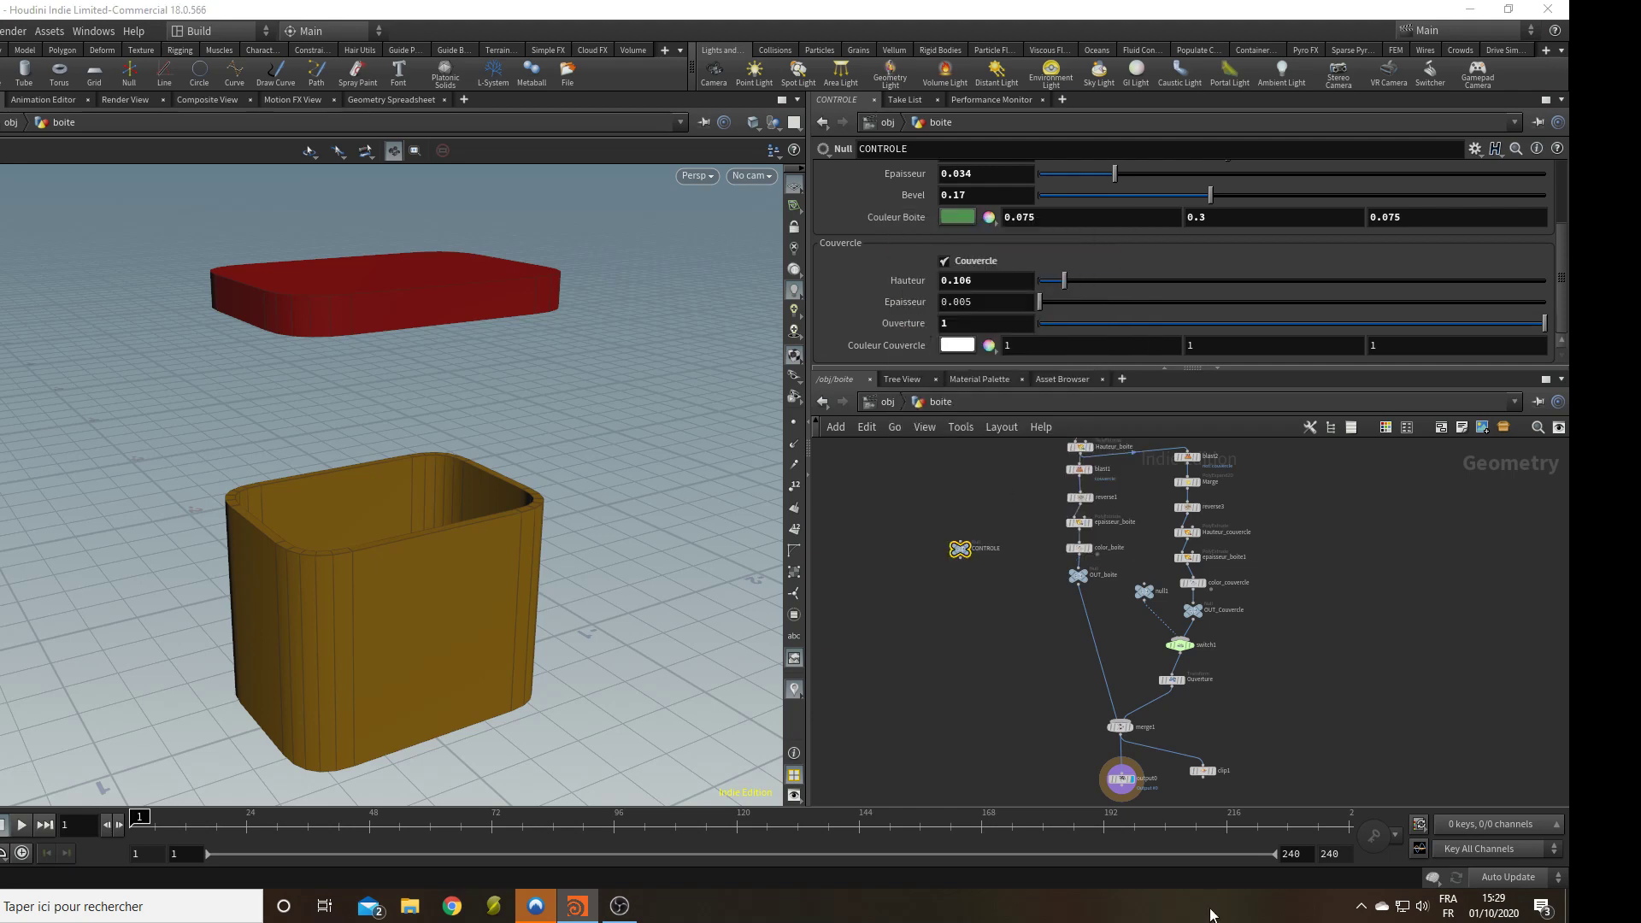
pyautogui.click(1079, 548)
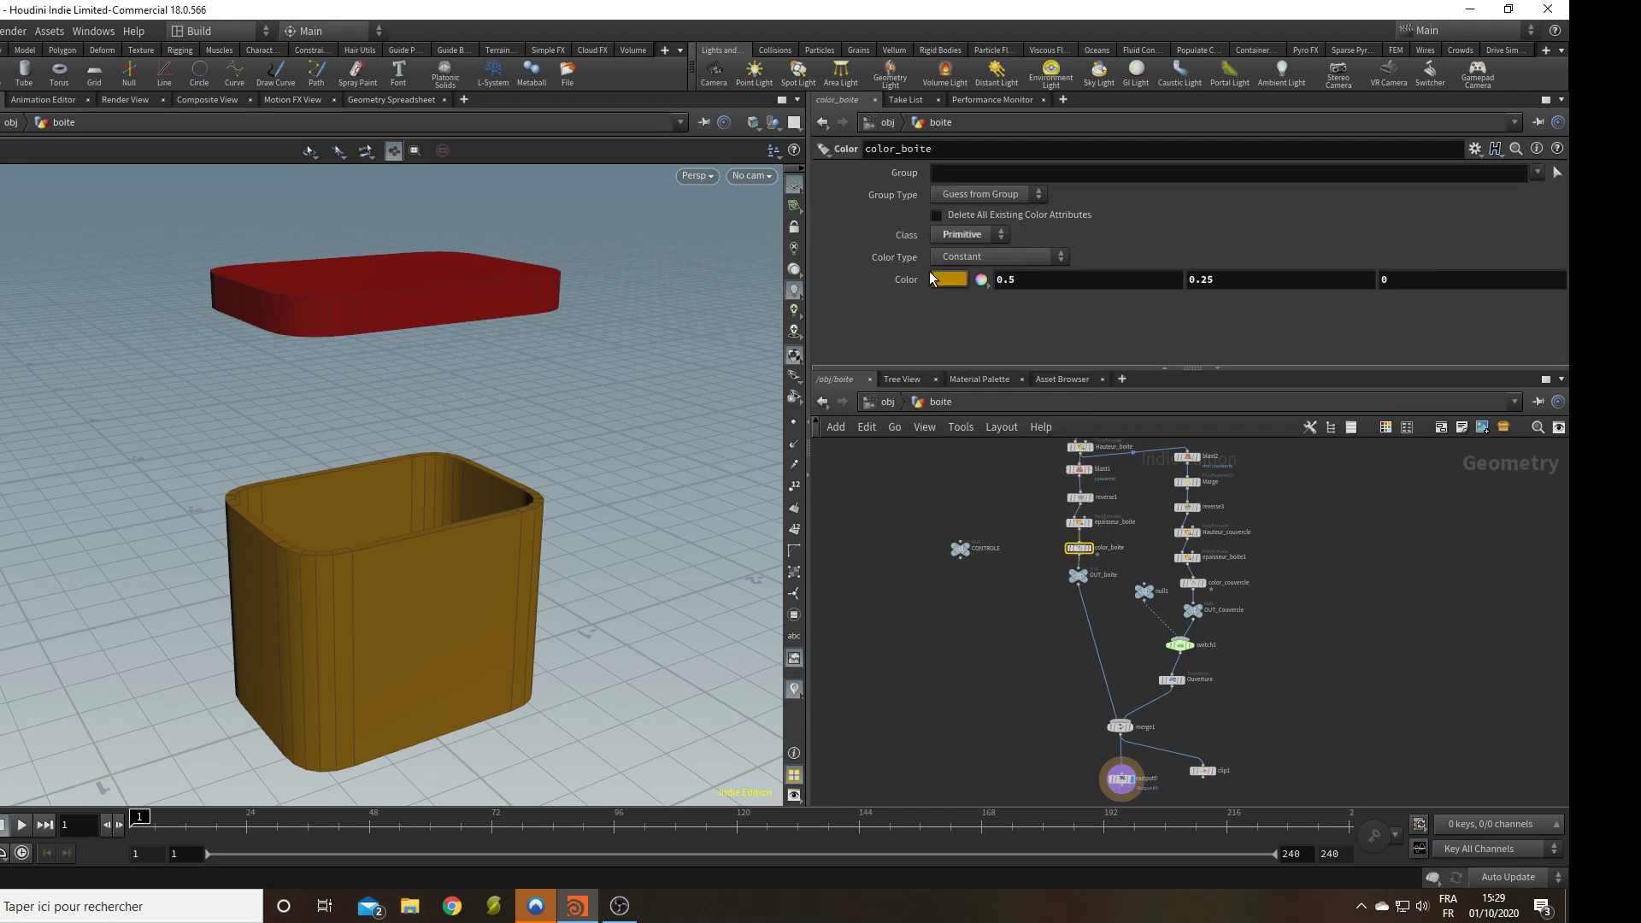
pyautogui.rightClick(903, 280)
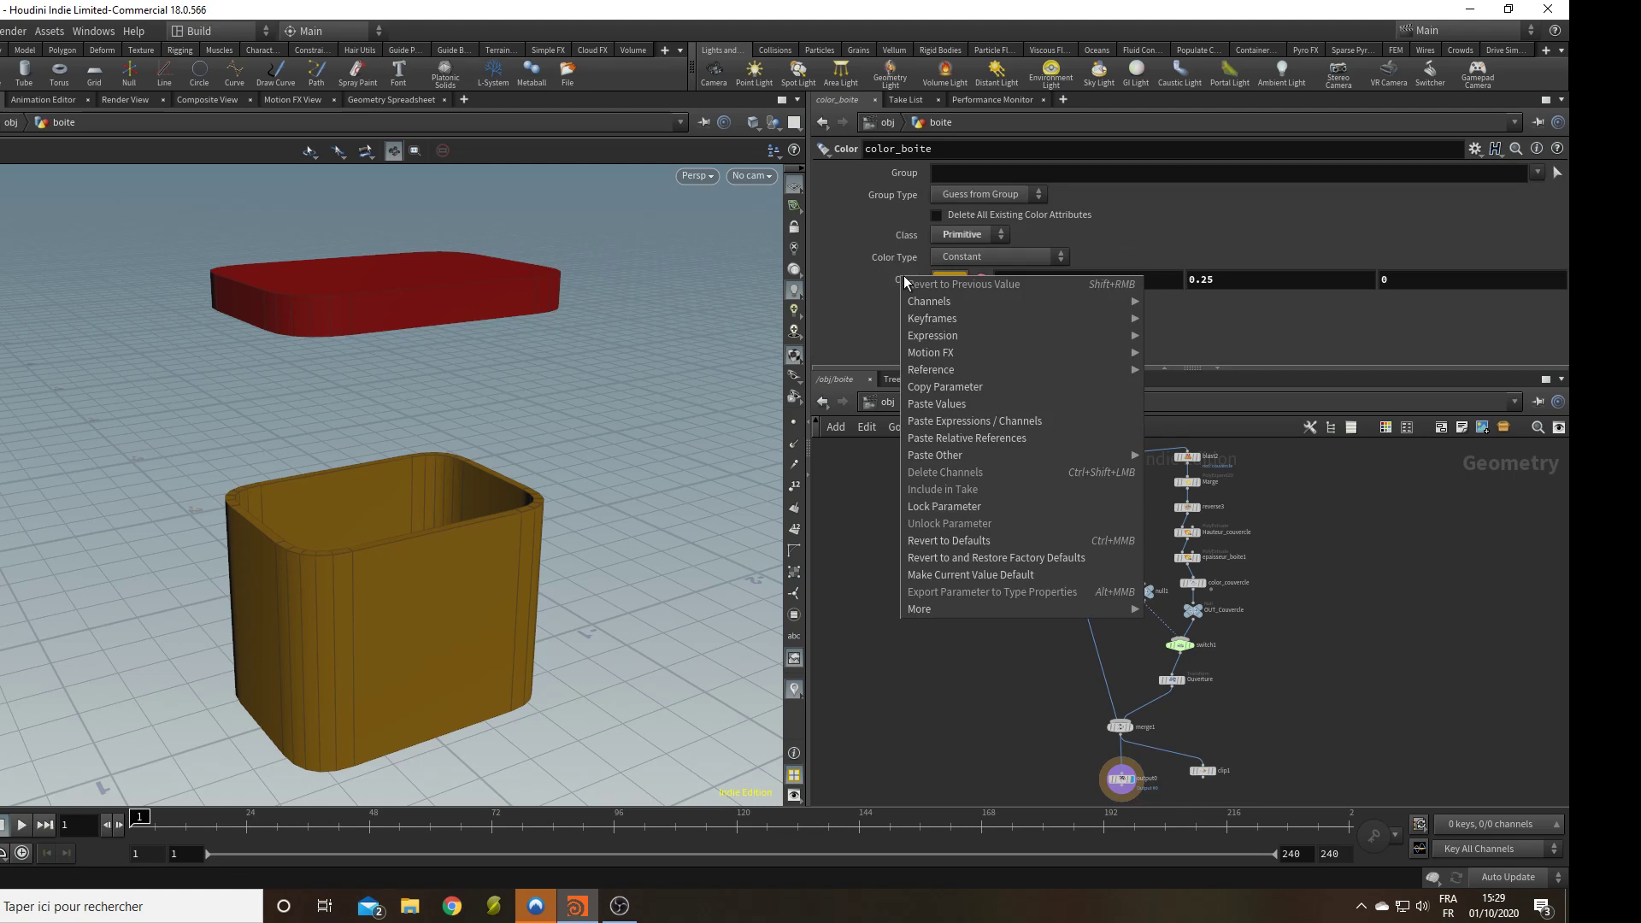
pyautogui.click(970, 438)
pyautogui.click(904, 280)
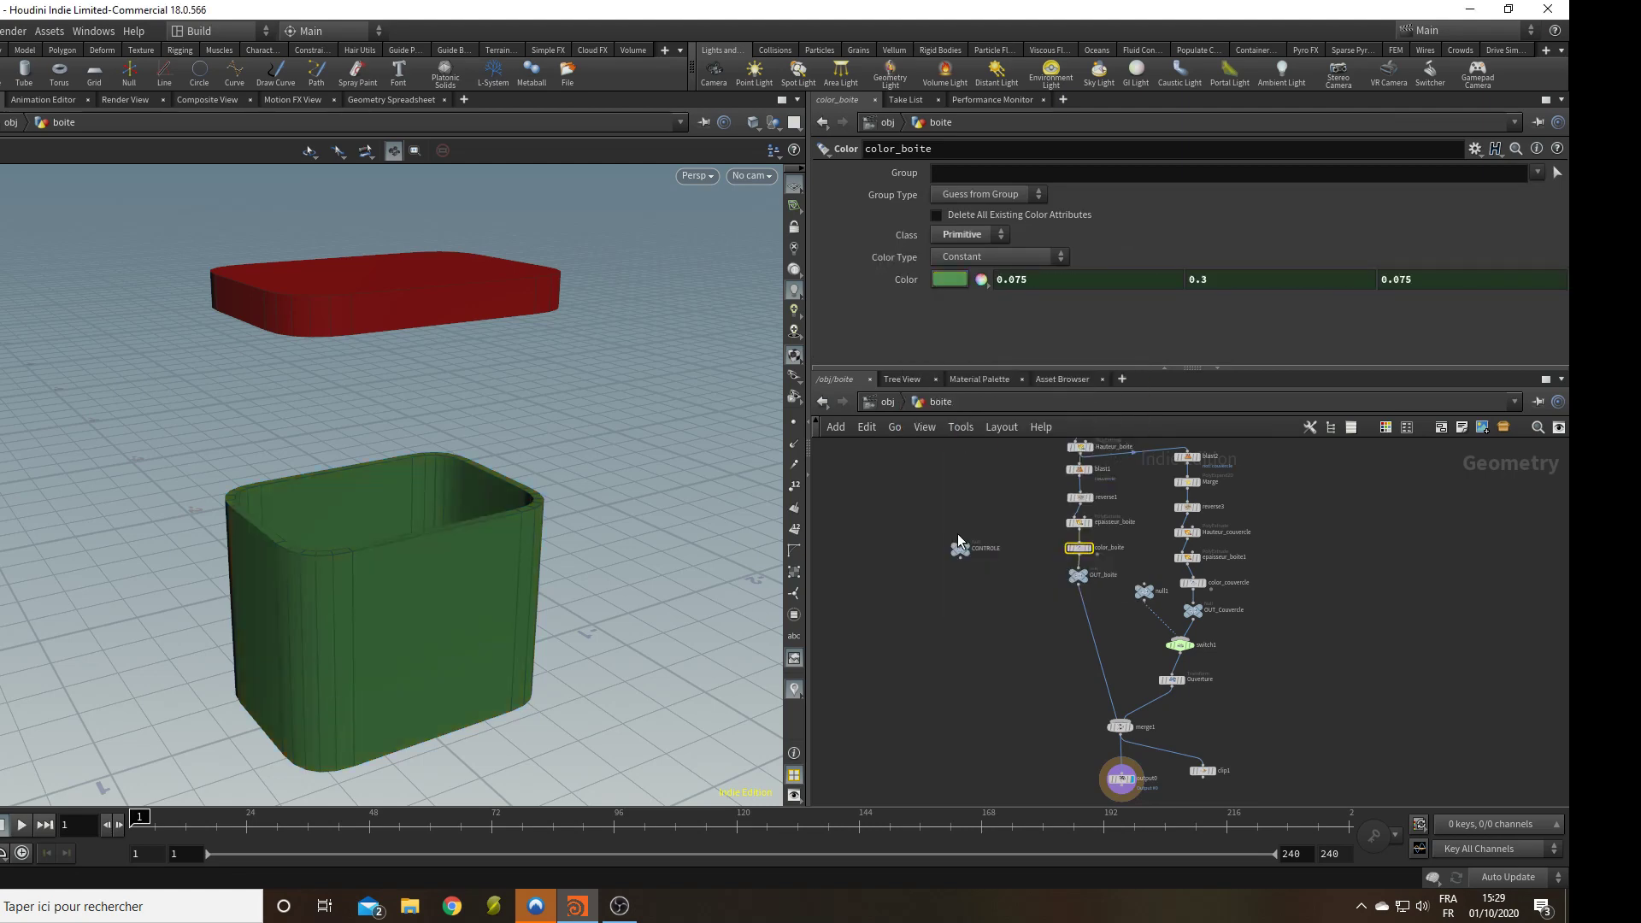
# Copy the CONTROLE node's Couleur Couvercle parameter and paste it as a relative reference into color_couvercle's Color.
pyautogui.click(962, 551)
pyautogui.rightClick(900, 349)
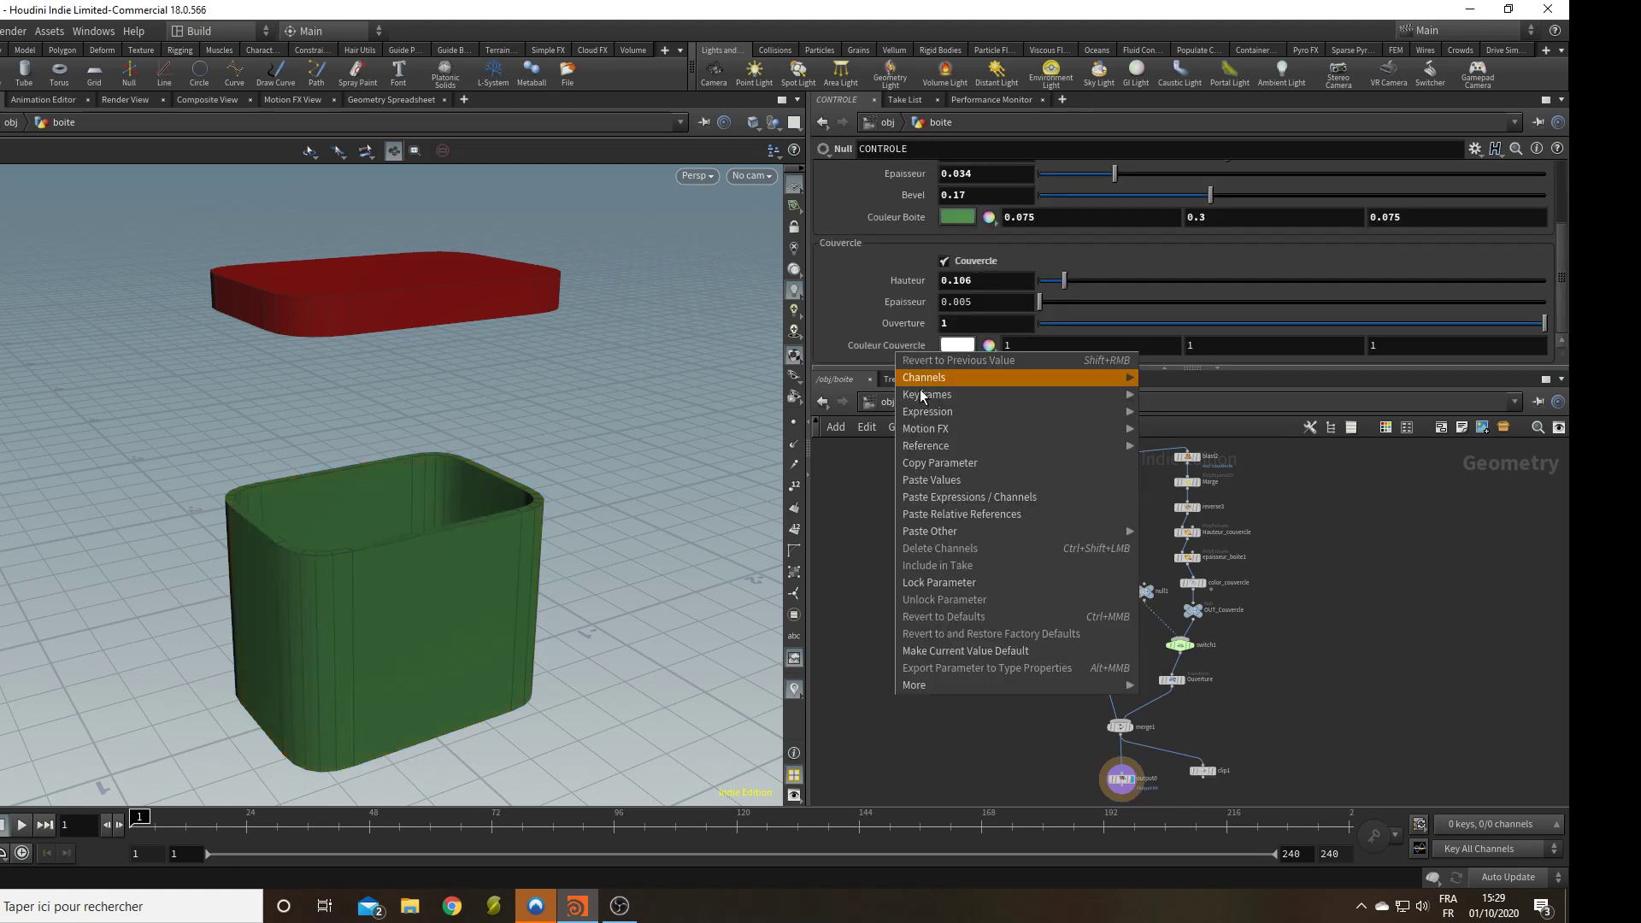
pyautogui.click(963, 464)
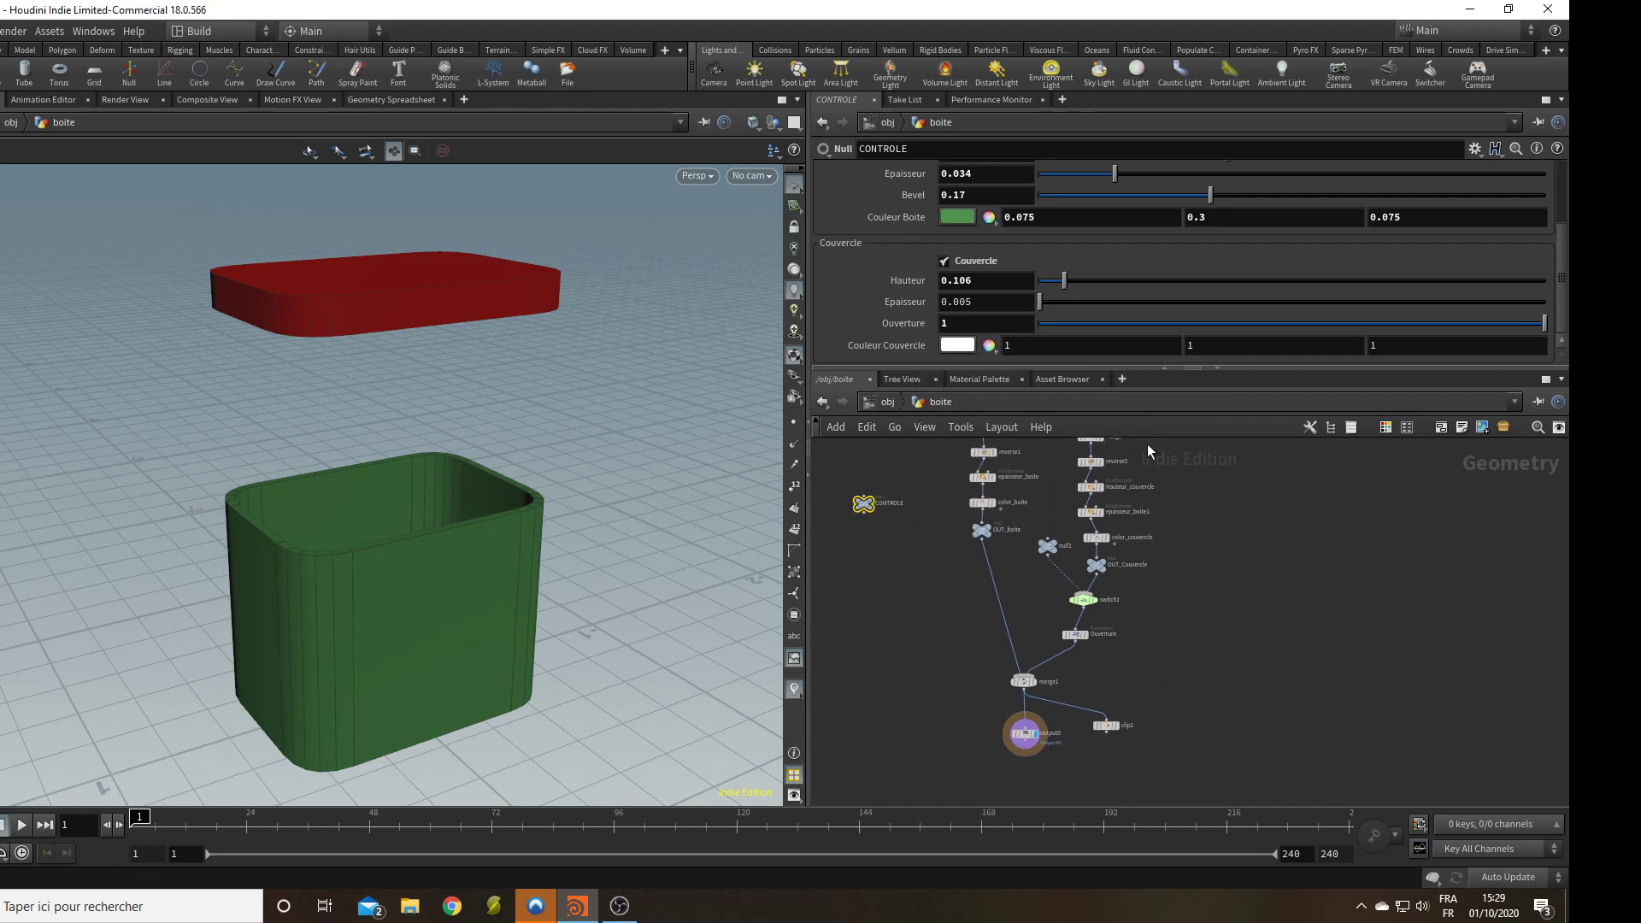
pyautogui.click(1099, 540)
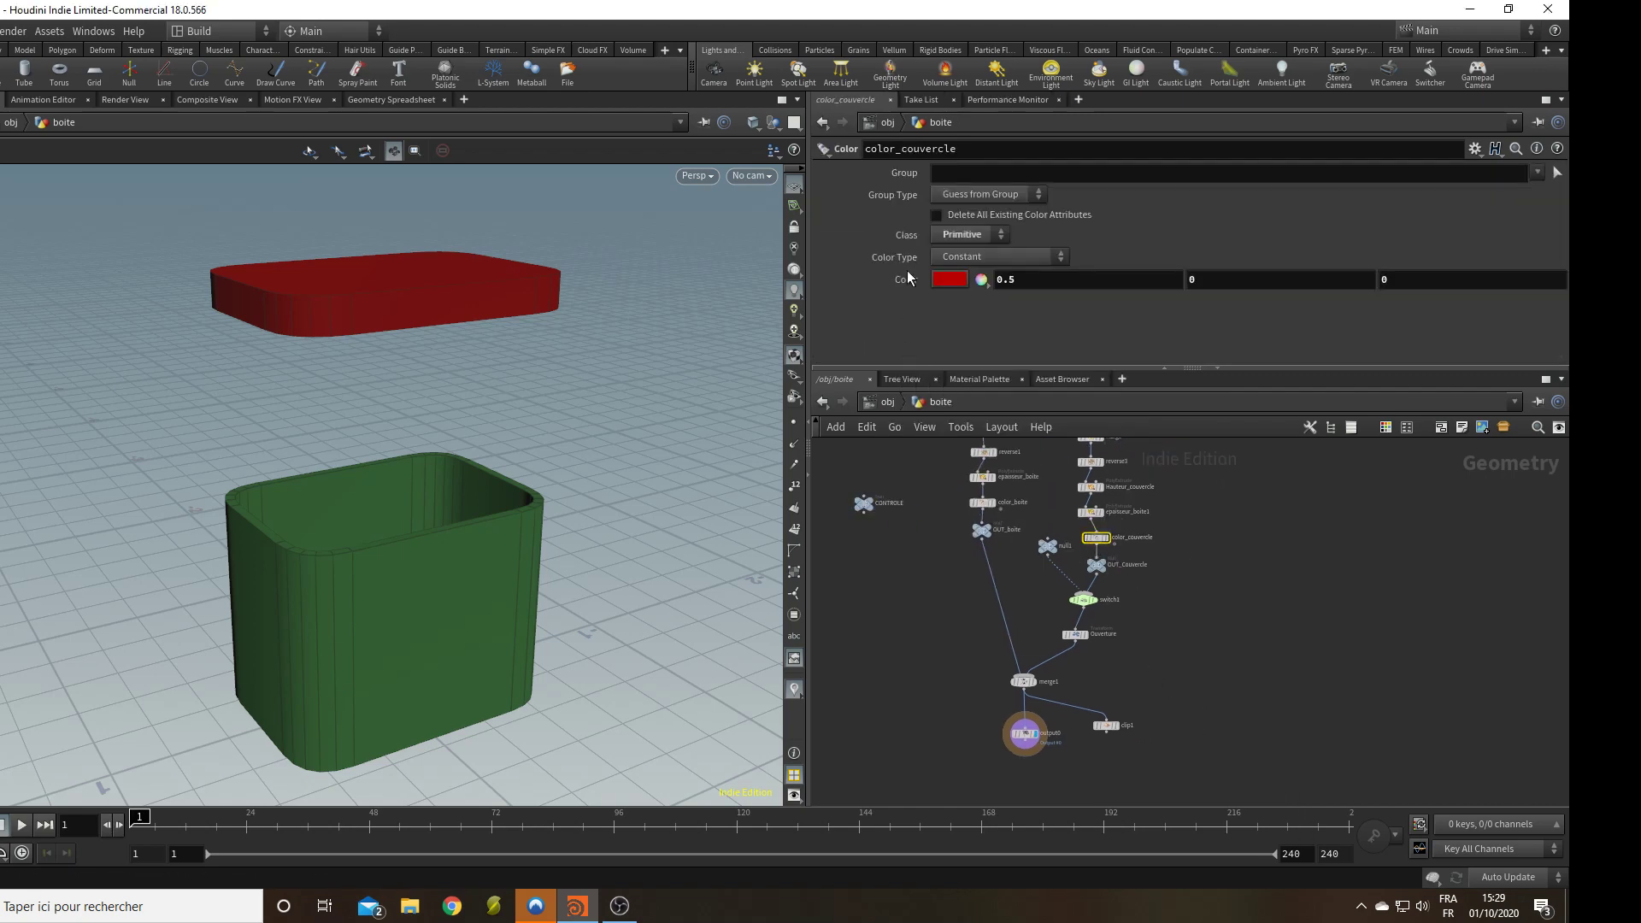
pyautogui.rightClick(905, 280)
pyautogui.click(990, 439)
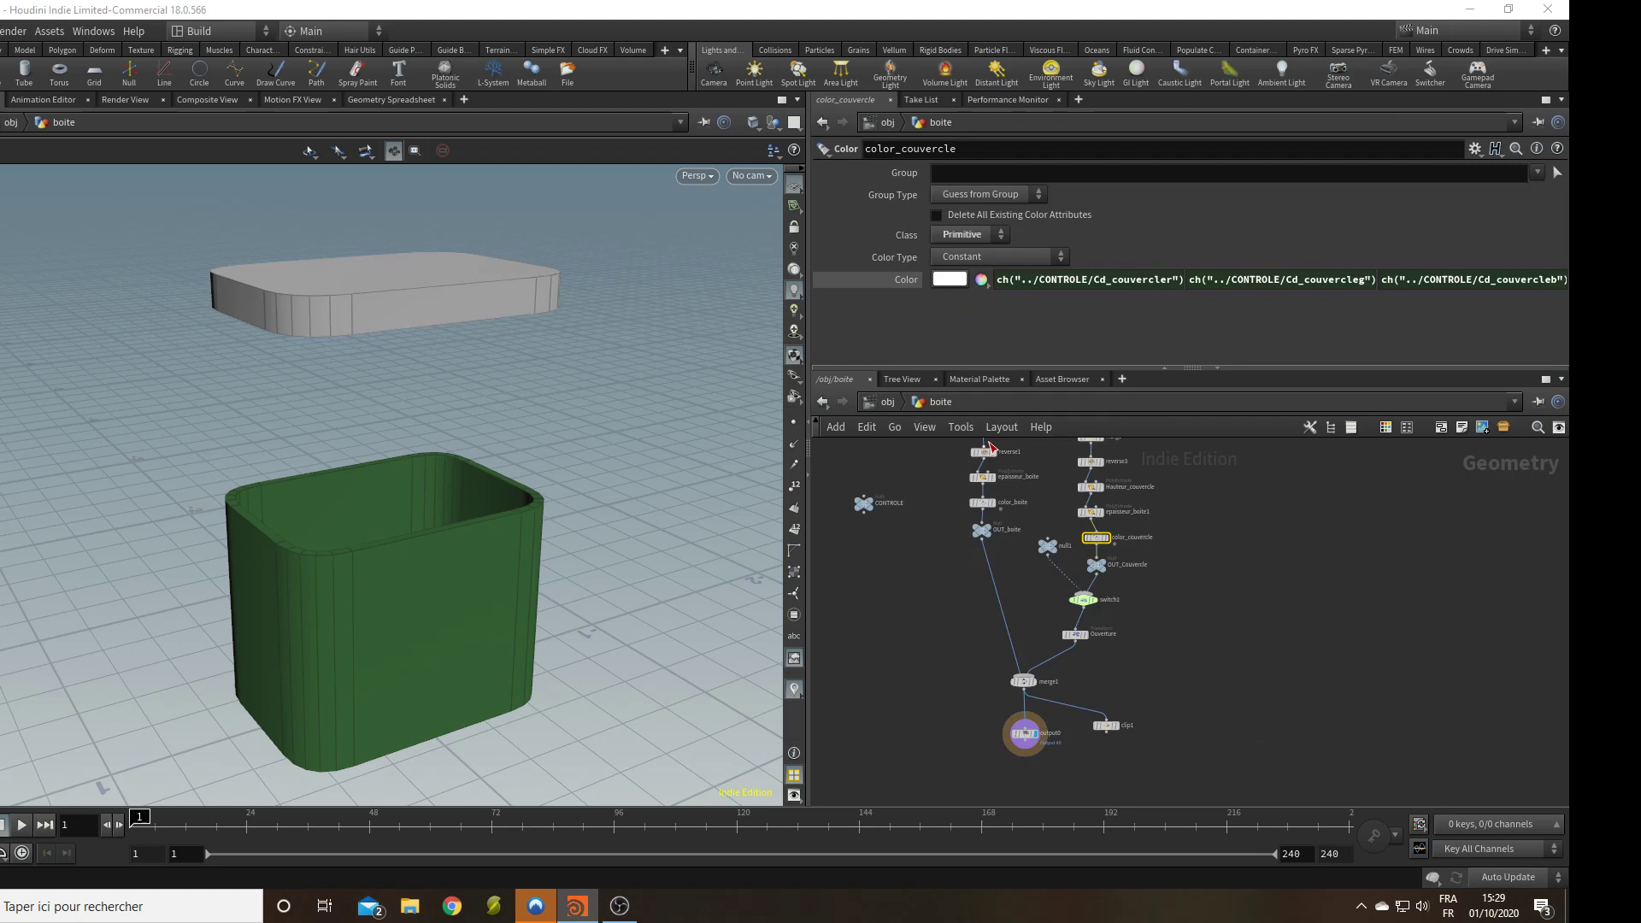
pyautogui.click(915, 284)
# Display the CONTROLE node's parameters and enlarge the parameter area so that all Boite and Couvercle settings fit.
pyautogui.moveTo(1281, 722); pyautogui.dragTo(1297, 688, button='middle')
pyautogui.moveTo(886, 572); pyautogui.dragTo(923, 623, button='middle')
pyautogui.click(916, 518)
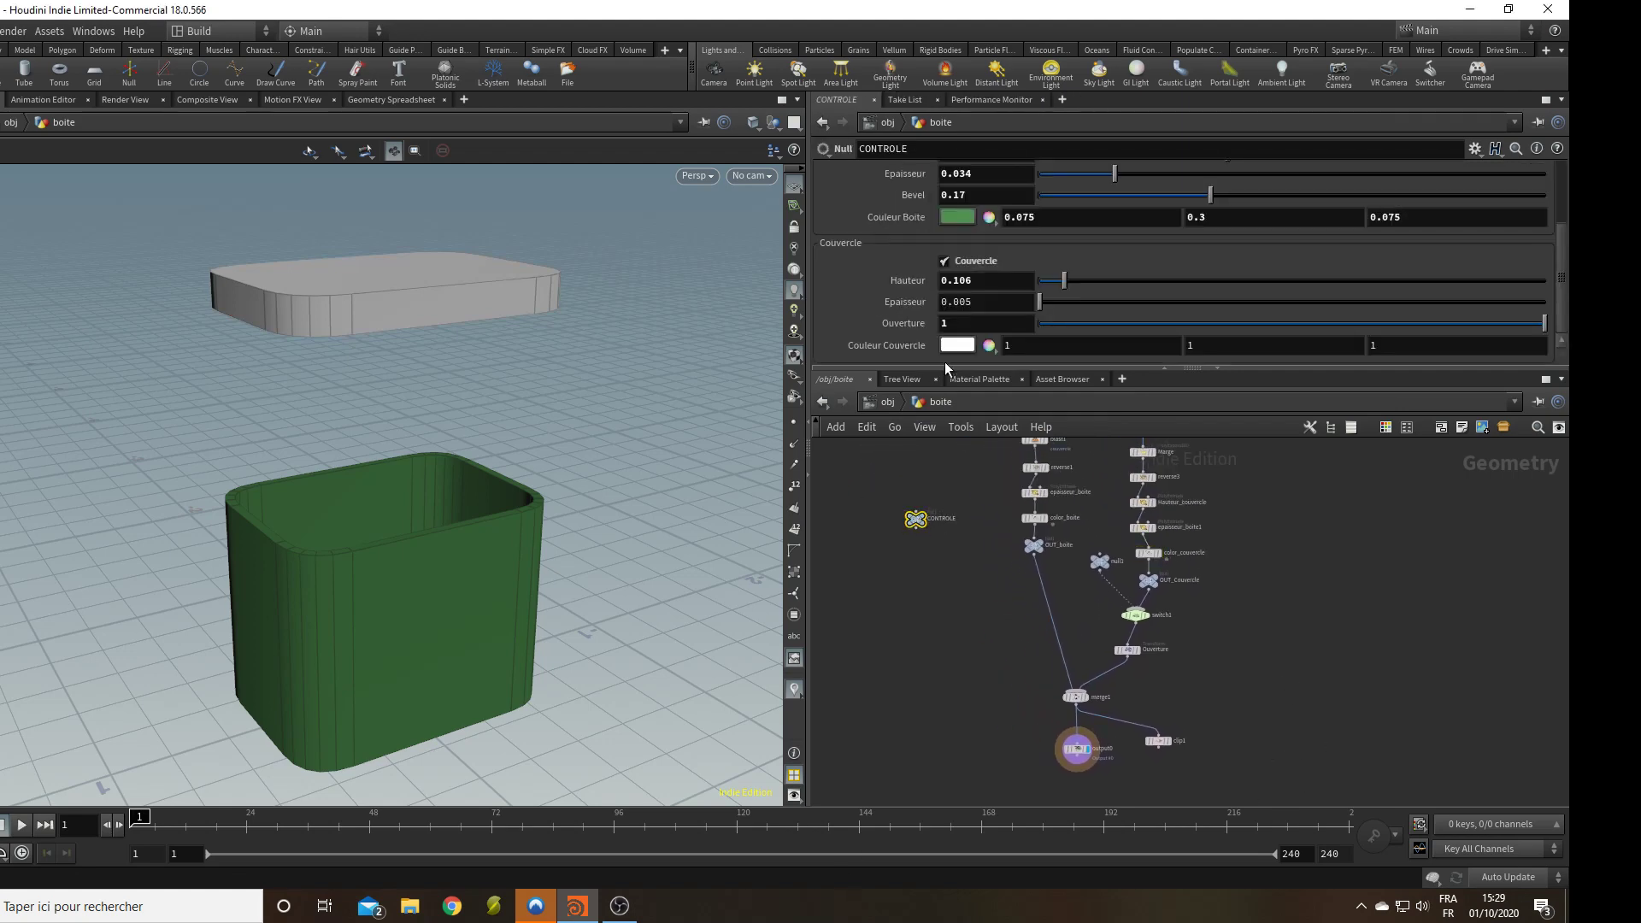
pyautogui.moveTo(946, 369); pyautogui.dragTo(947, 561)
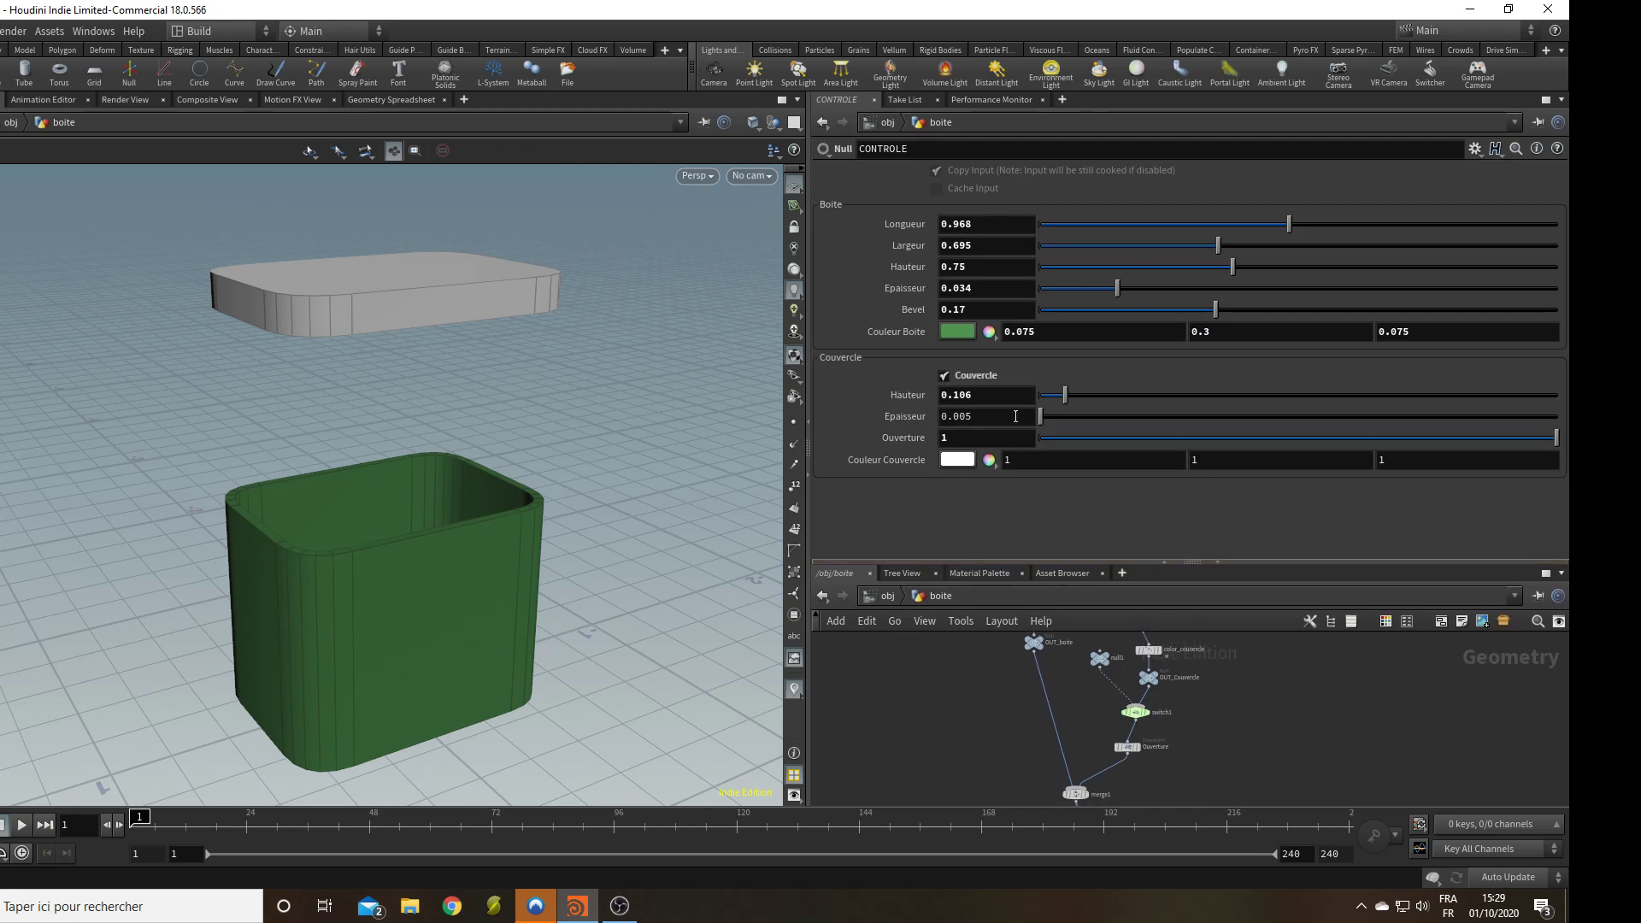
pyautogui.moveTo(1176, 713); pyautogui.dragTo(1159, 727, button='middle')
pyautogui.moveTo(1146, 563); pyautogui.dragTo(1145, 505)
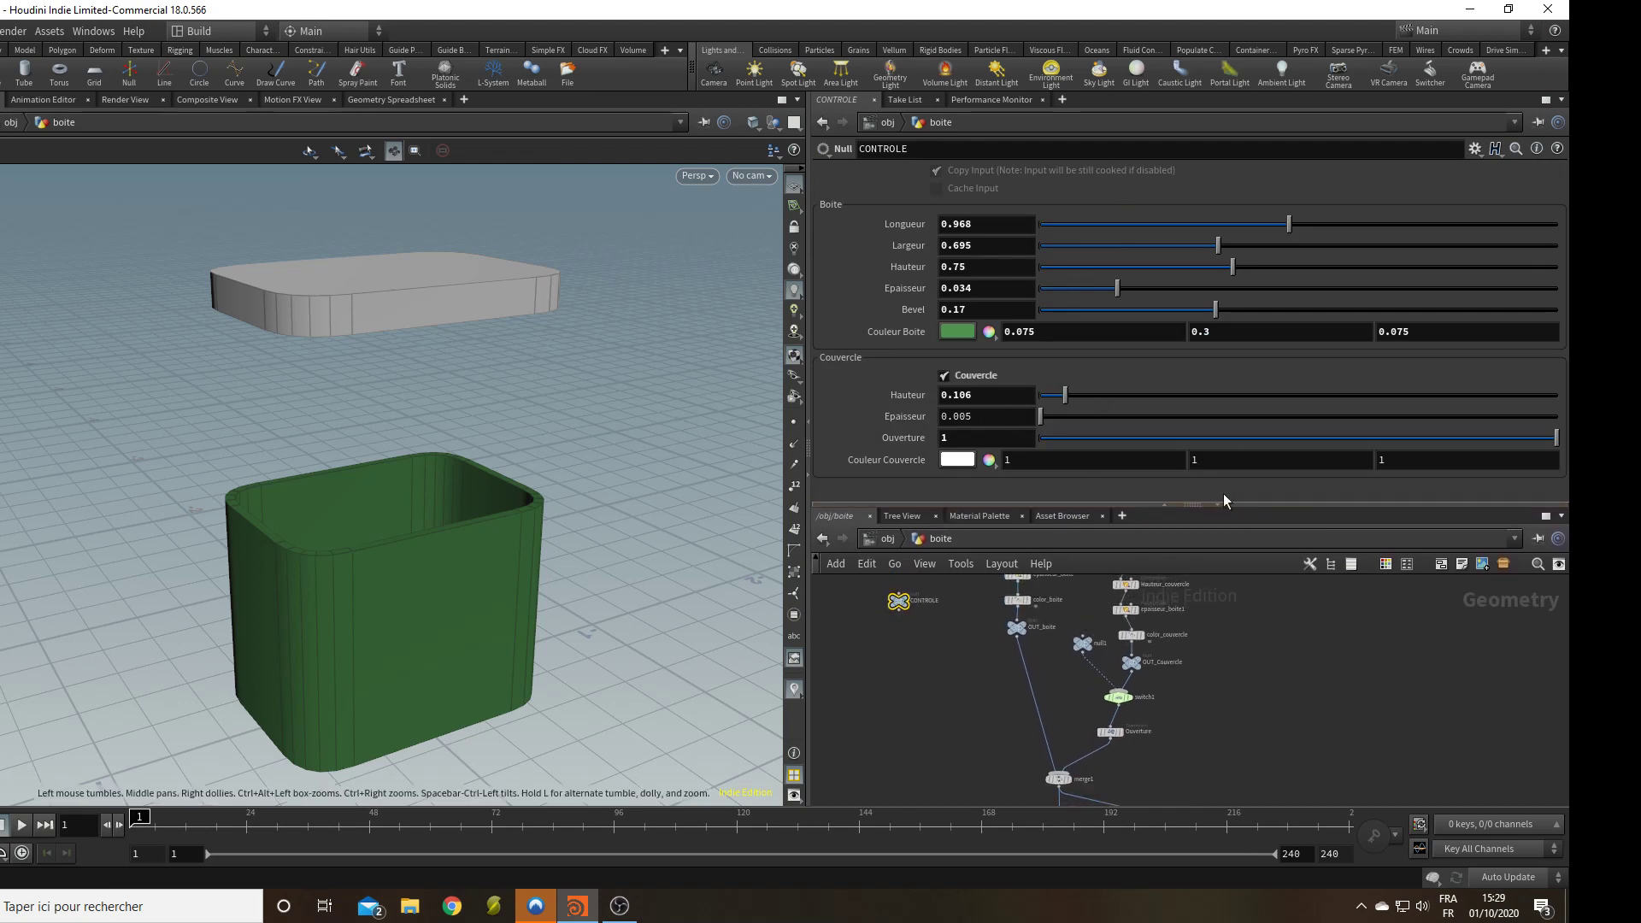
# Set the Boite Longueur to 2 and Largeur to .5 on the CONTROLE node.
pyautogui.doubleClick(983, 223)
pyautogui.write('2')
pyautogui.press('Return')
pyautogui.doubleClick(984, 245)
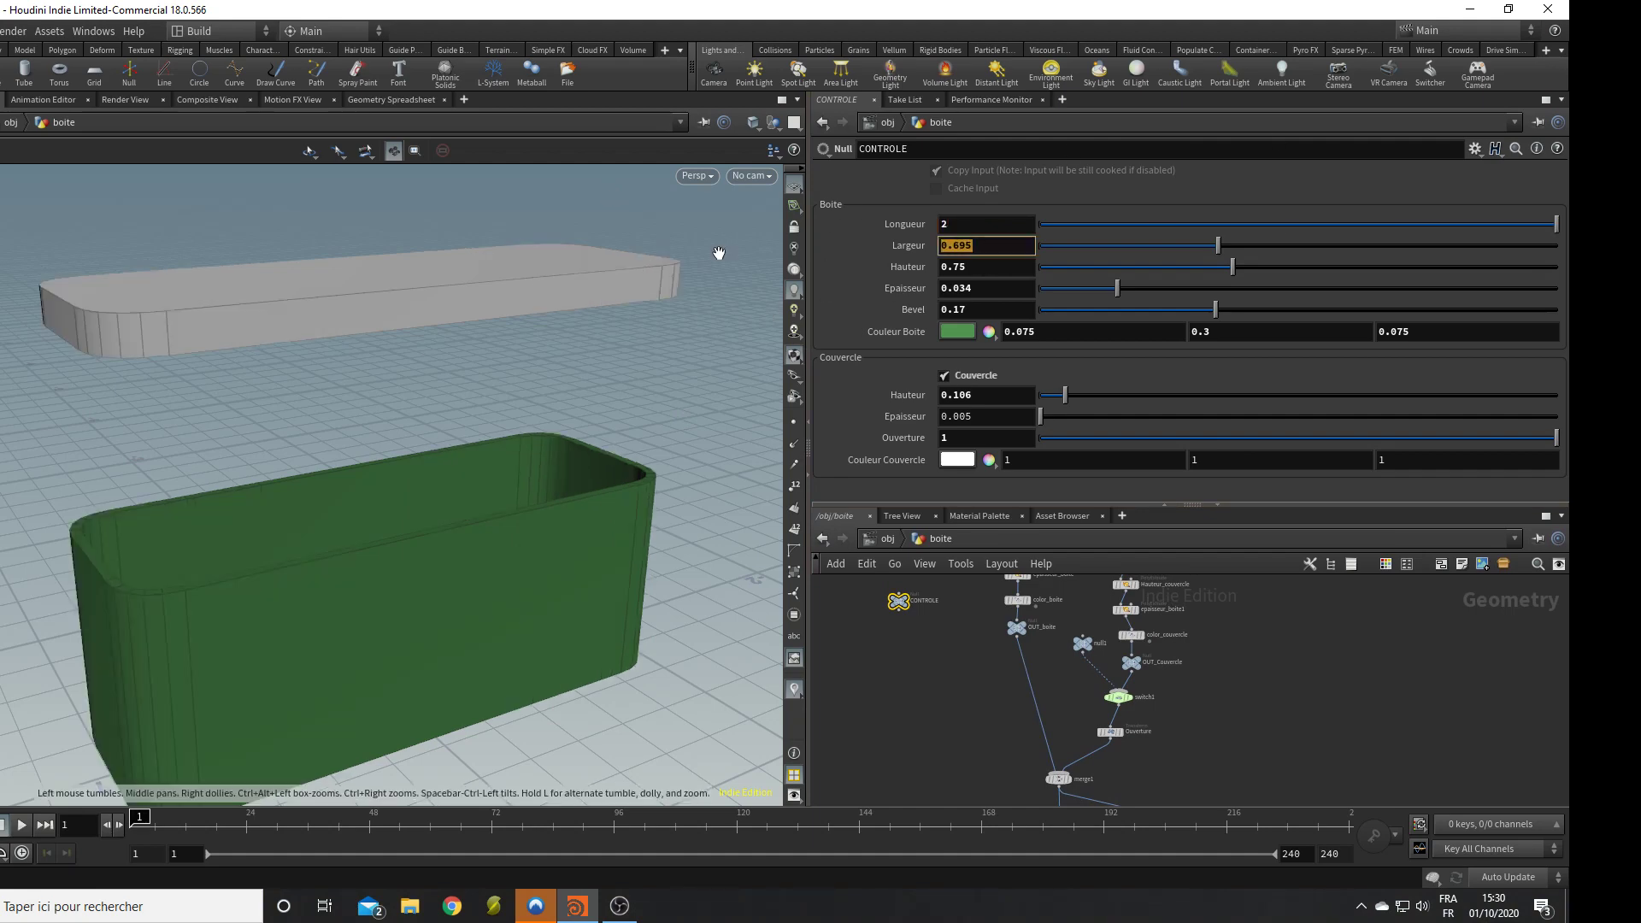
pyautogui.write('.5')
pyautogui.press('Return')
pyautogui.moveTo(596, 335); pyautogui.dragTo(470, 465)
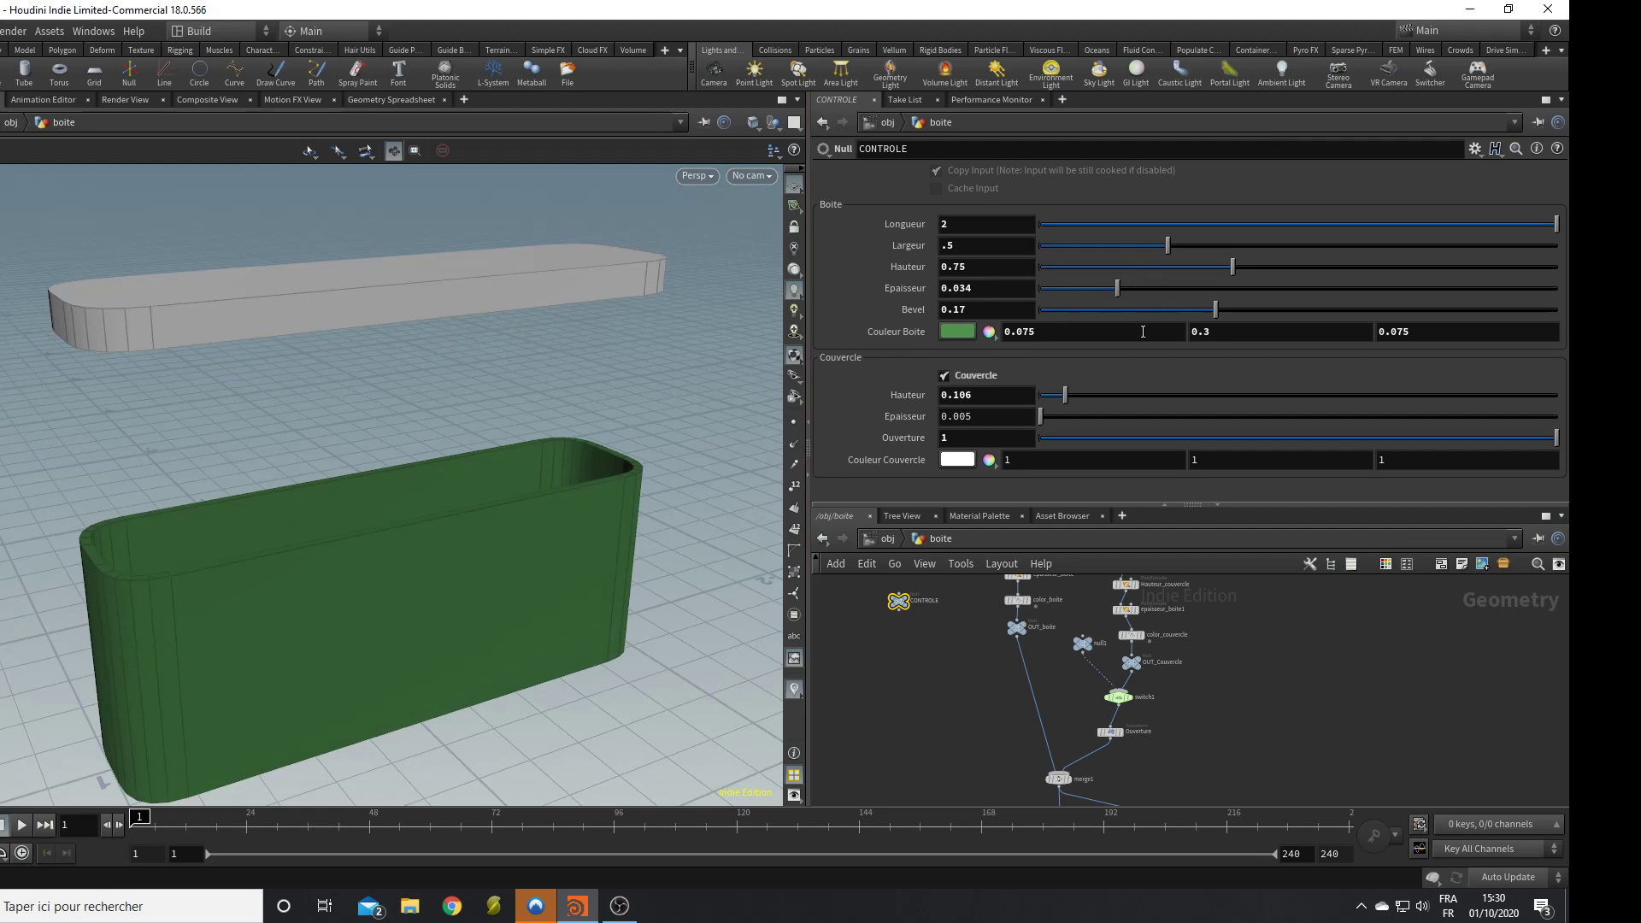
# Raise the Boite Bevel to about 0.235 and the Boite Epaisseur to about 0.06 on the CONTROLE node.
pyautogui.moveTo(1213, 317); pyautogui.dragTo(1284, 337)
pyautogui.moveTo(457, 397); pyautogui.dragTo(462, 446)
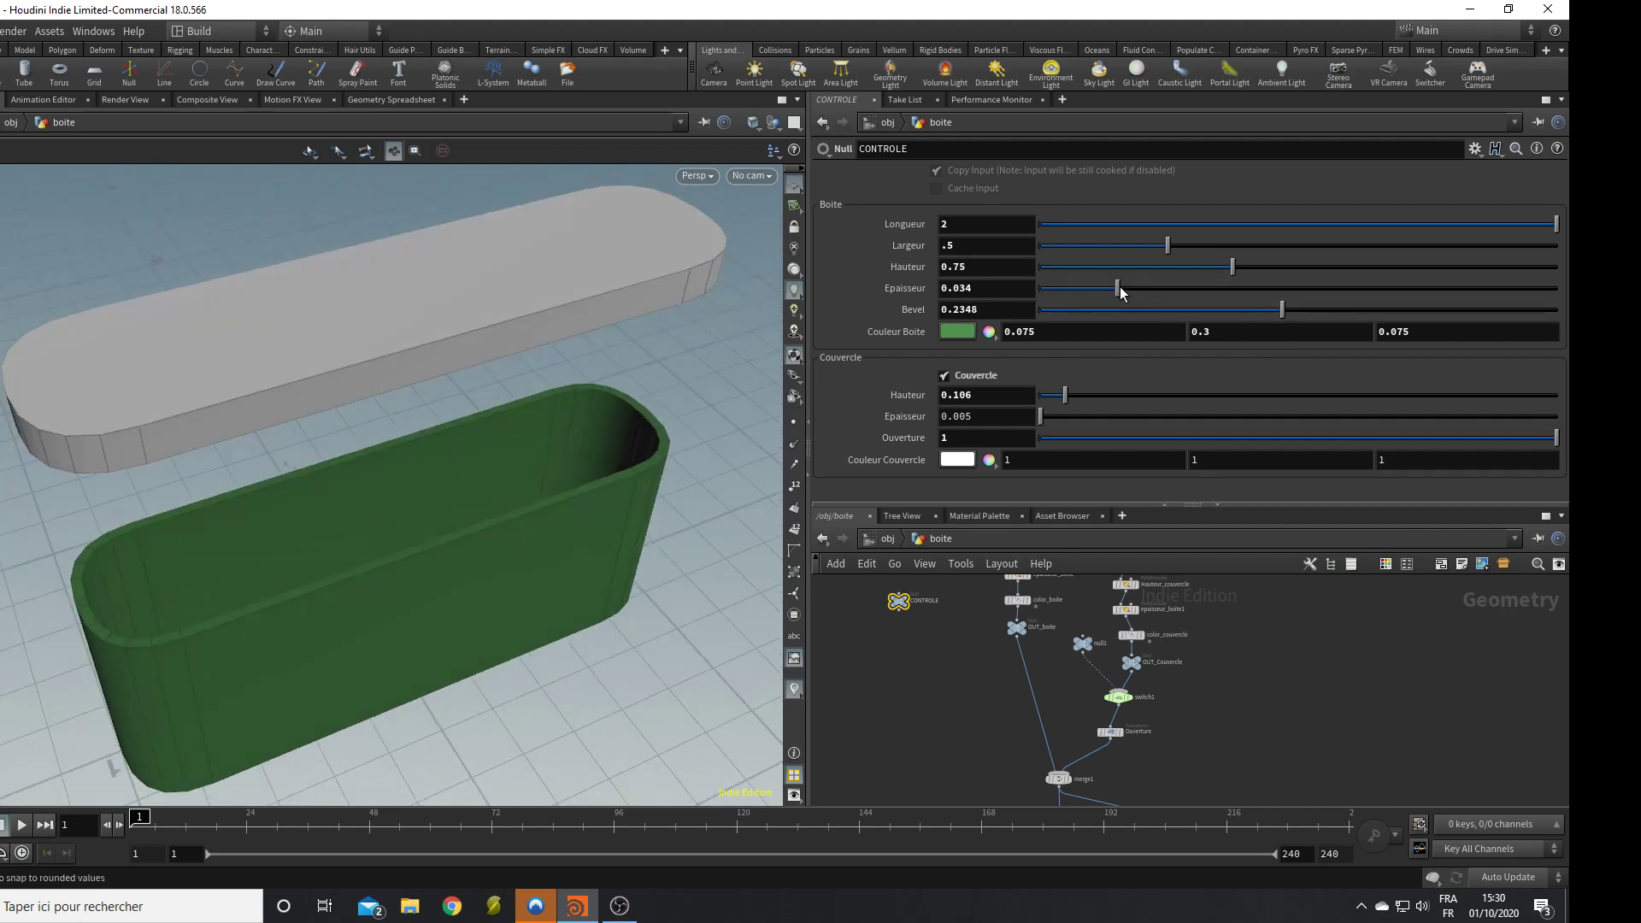
pyautogui.moveTo(1121, 292); pyautogui.dragTo(1187, 292)
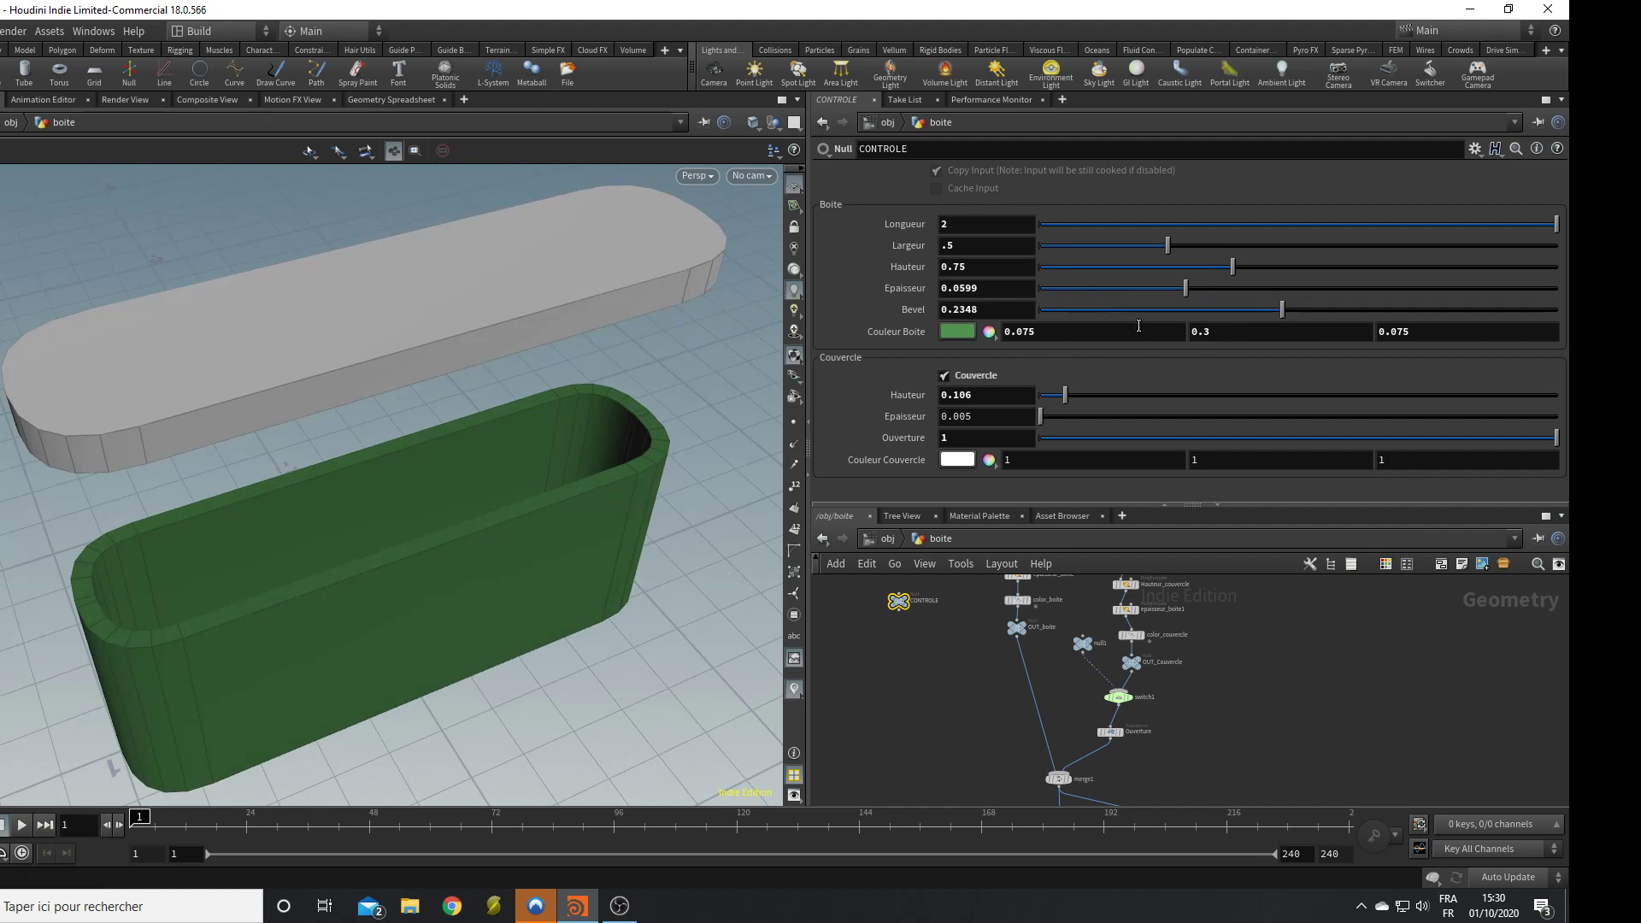
pyautogui.moveTo(547, 378); pyautogui.dragTo(549, 261)
# Raise the Couvercle Hauteur to about 0.359 and inspect the lid against the box.
pyautogui.moveTo(1069, 396); pyautogui.dragTo(1131, 396)
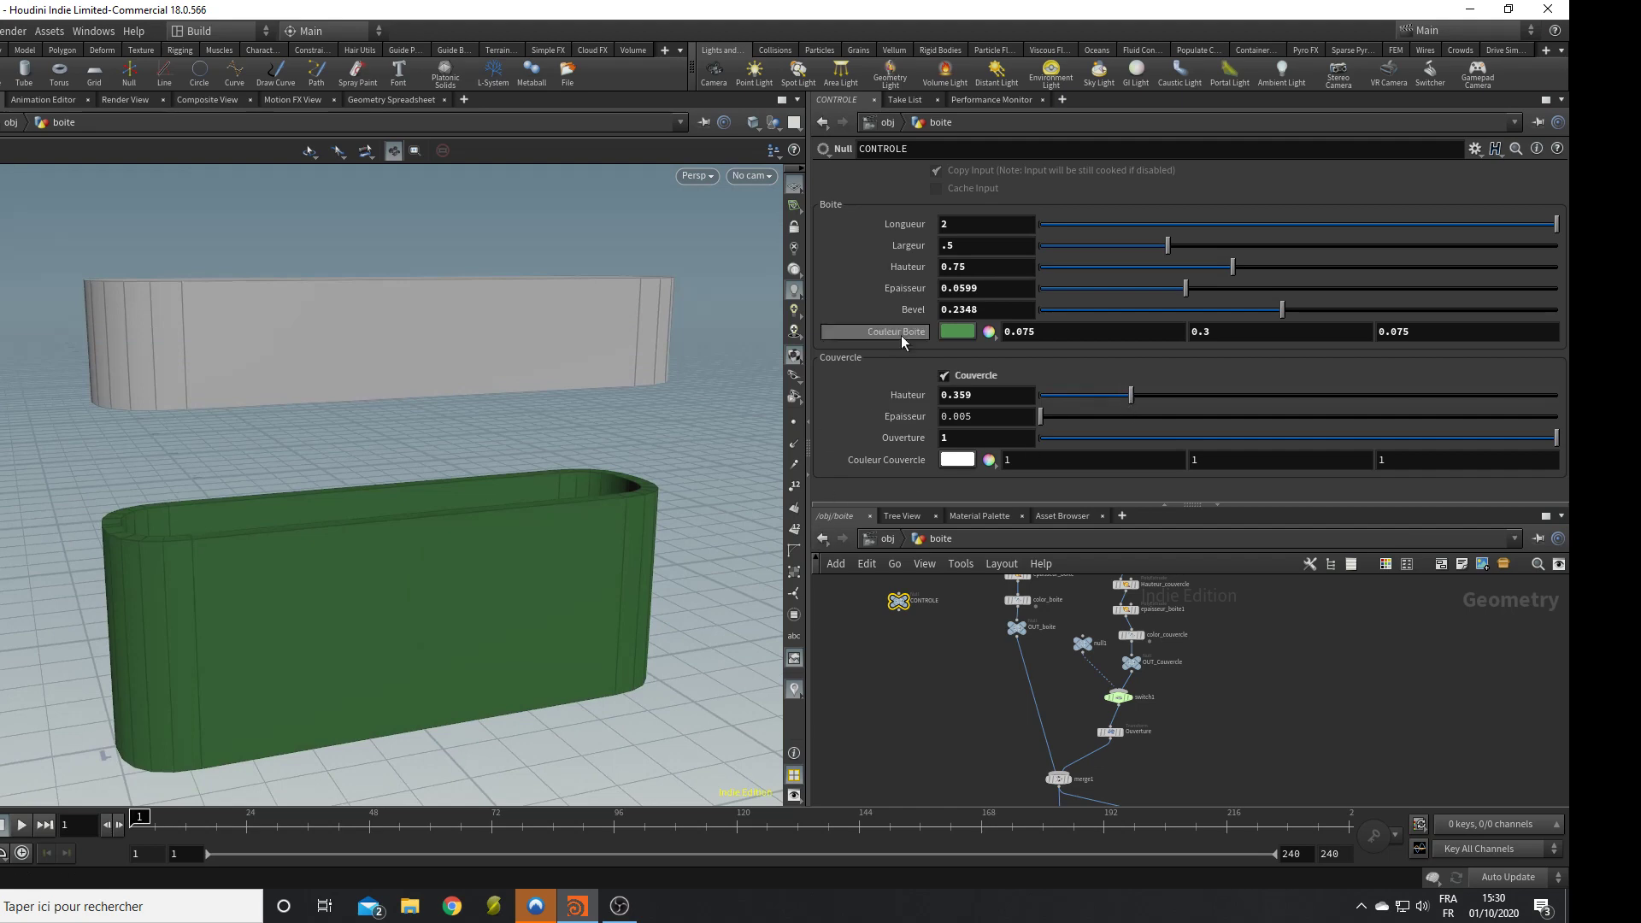
pyautogui.moveTo(550, 410); pyautogui.dragTo(579, 328)
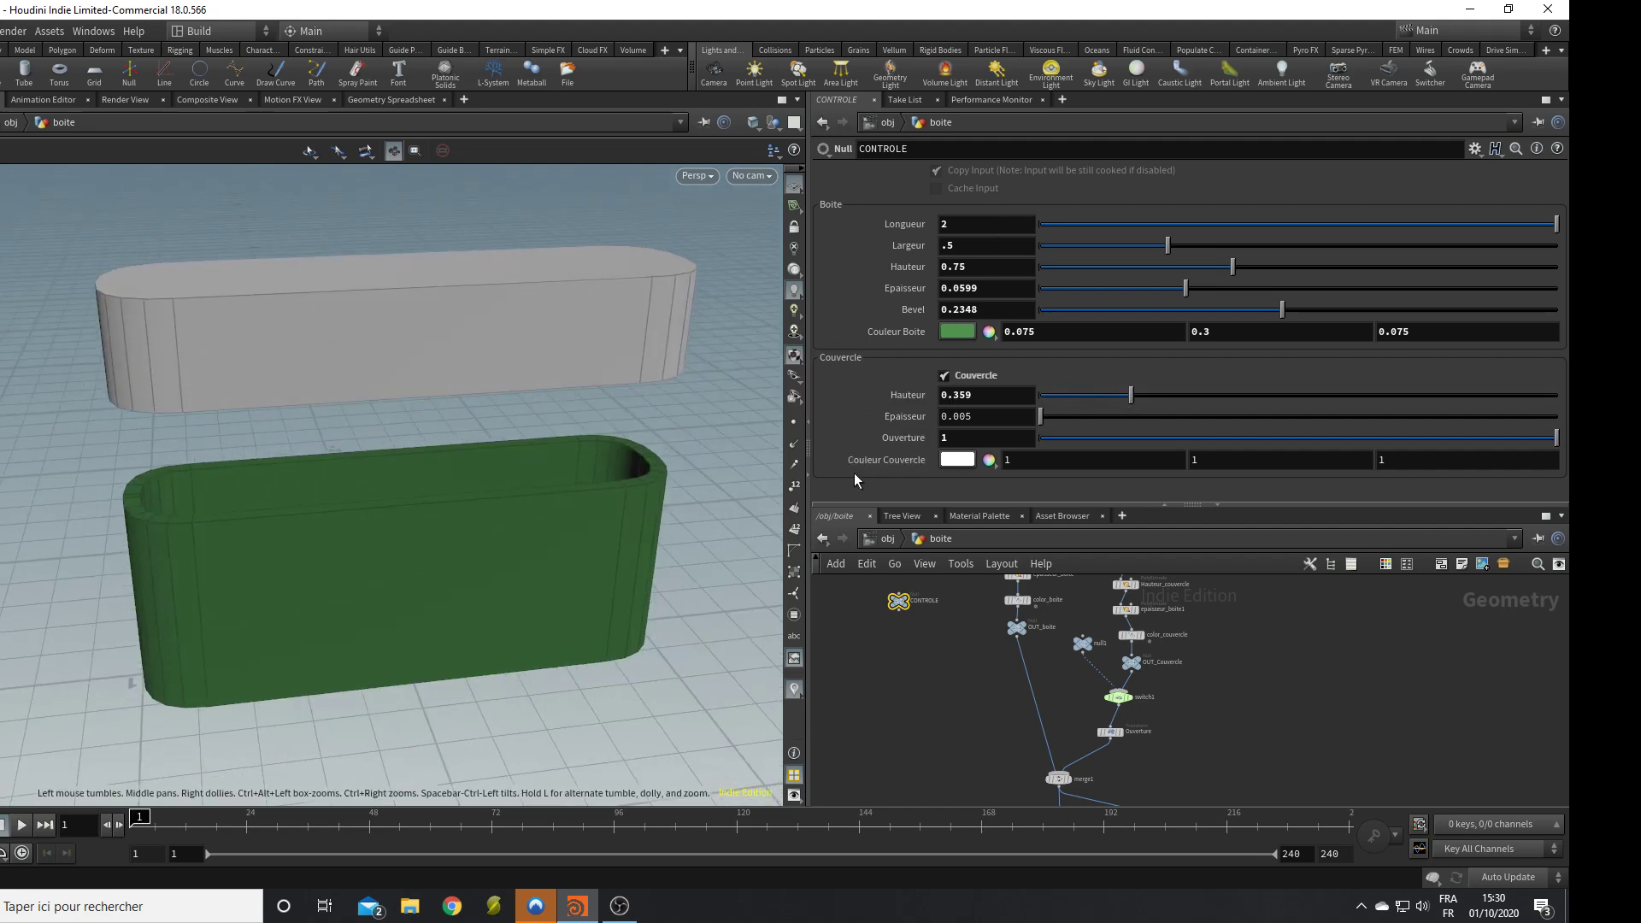
pyautogui.moveTo(590, 392); pyautogui.dragTo(575, 475)
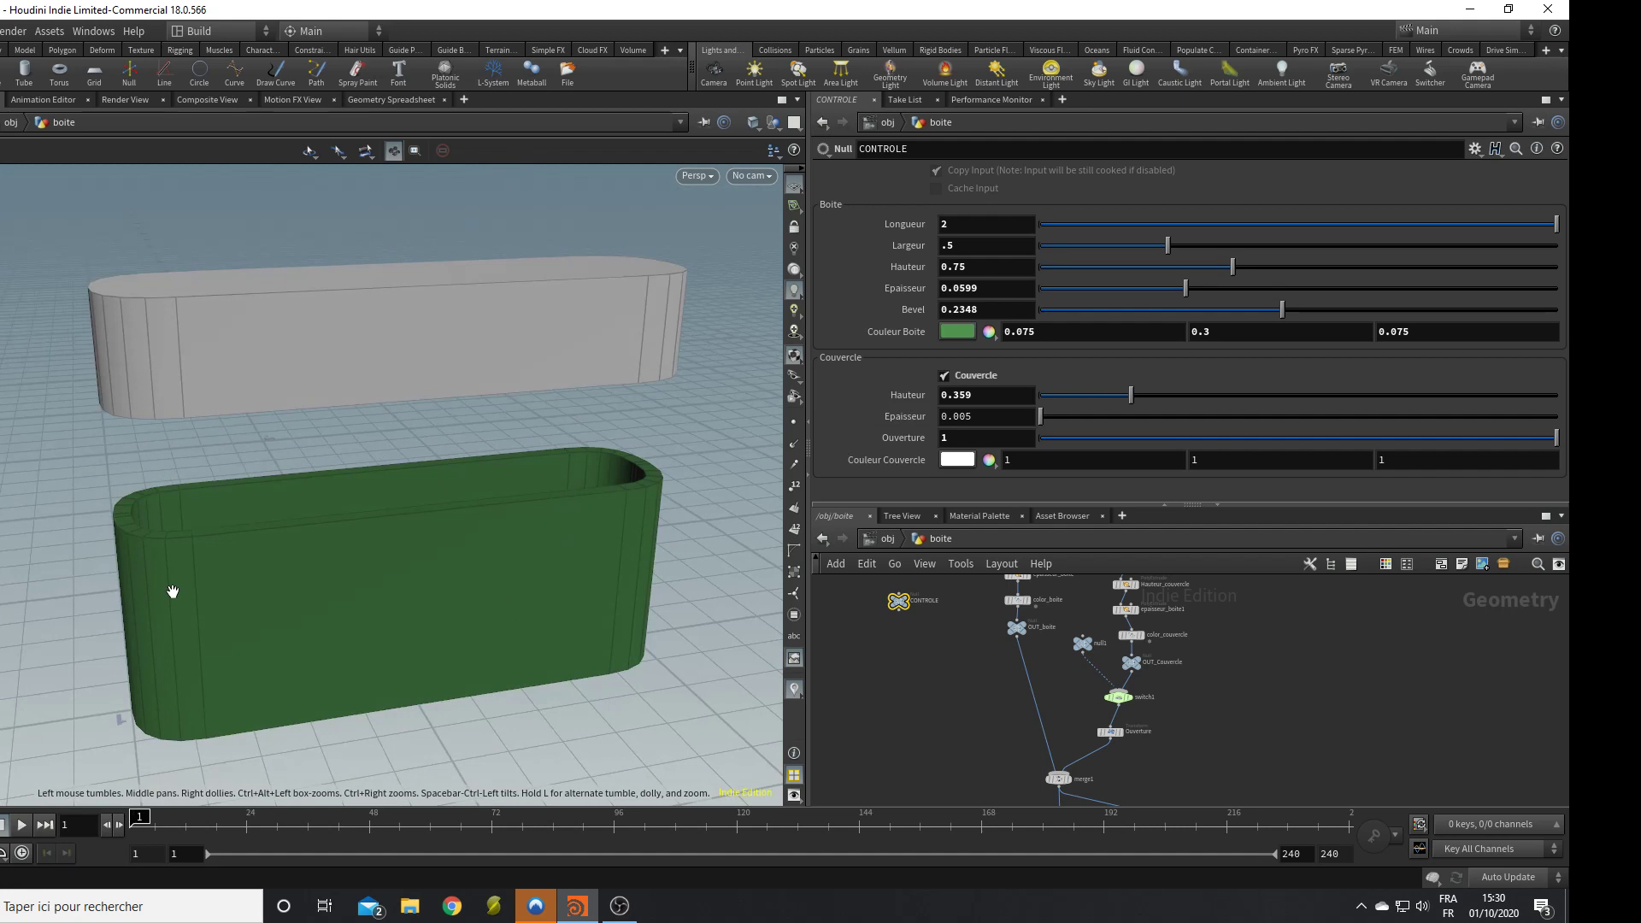
# Link the Couvercle Hauteur to the Boite Hauteur by relative reference, using the expression ch("hauteur")*0.25.
pyautogui.rightClick(980, 269)
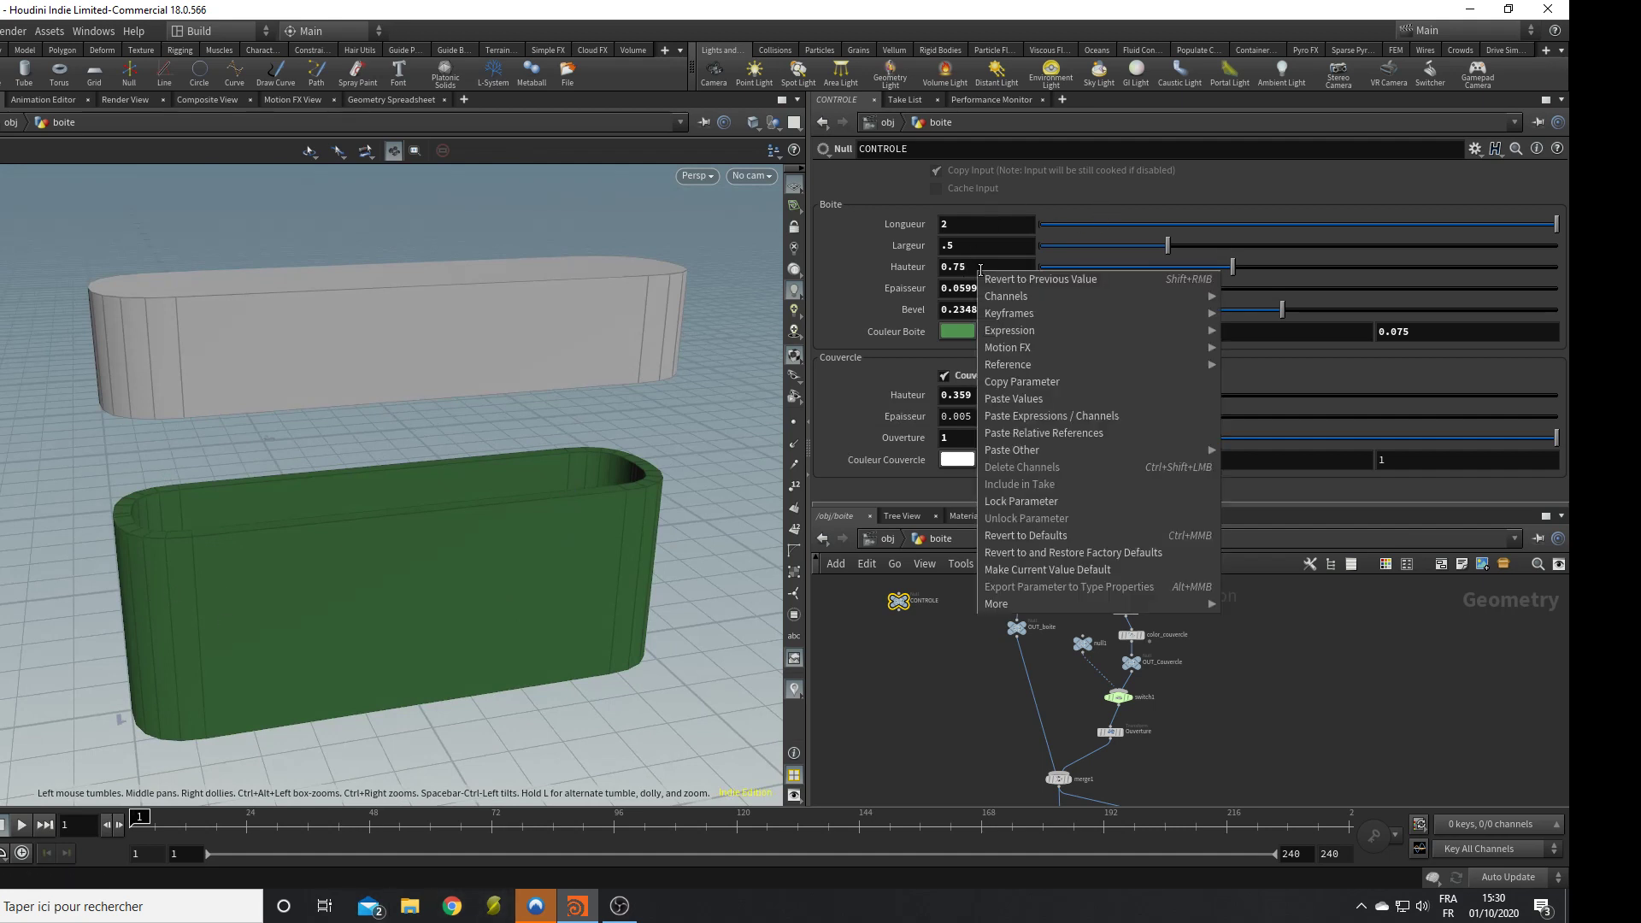
pyautogui.click(1028, 381)
pyautogui.rightClick(997, 395)
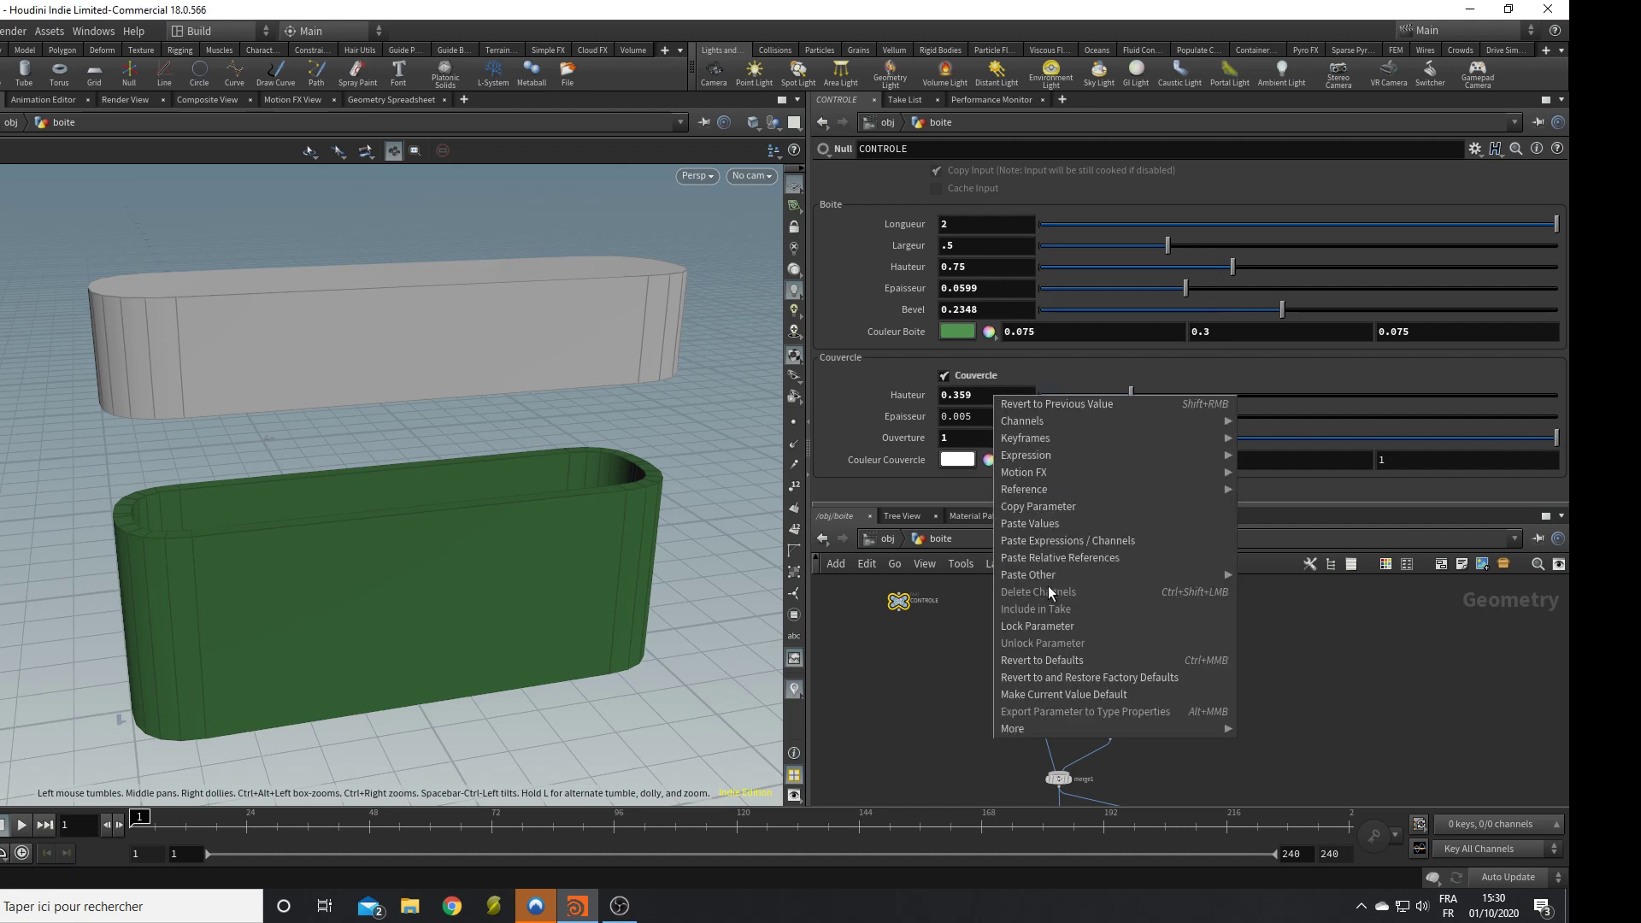
pyautogui.click(1059, 562)
pyautogui.click(1071, 389)
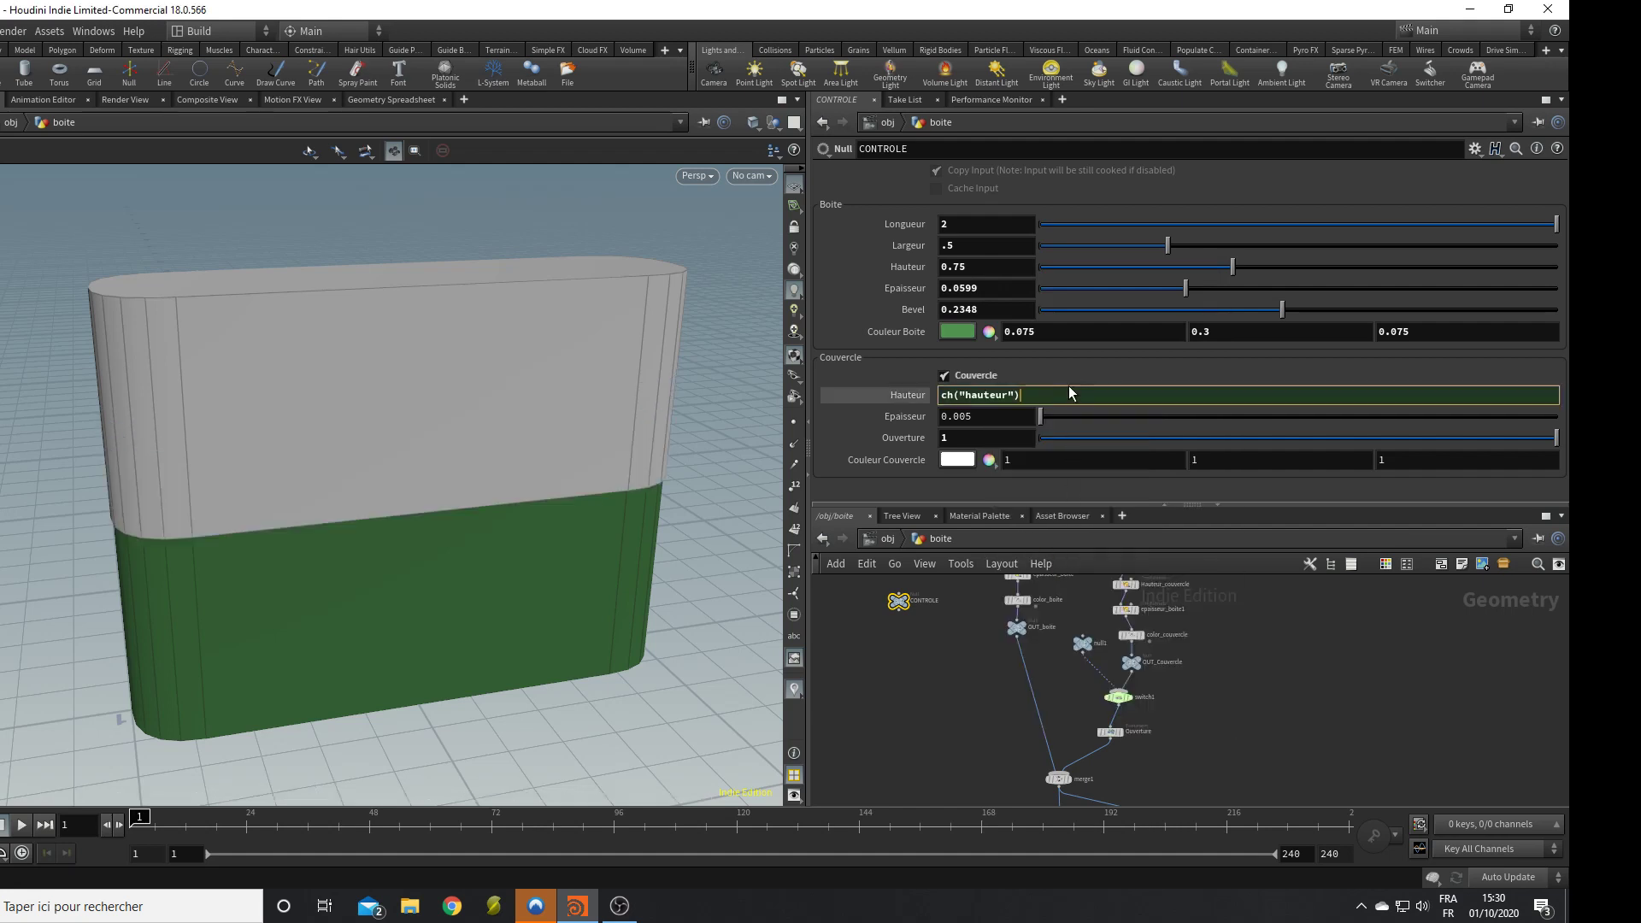
pyautogui.press('Return')
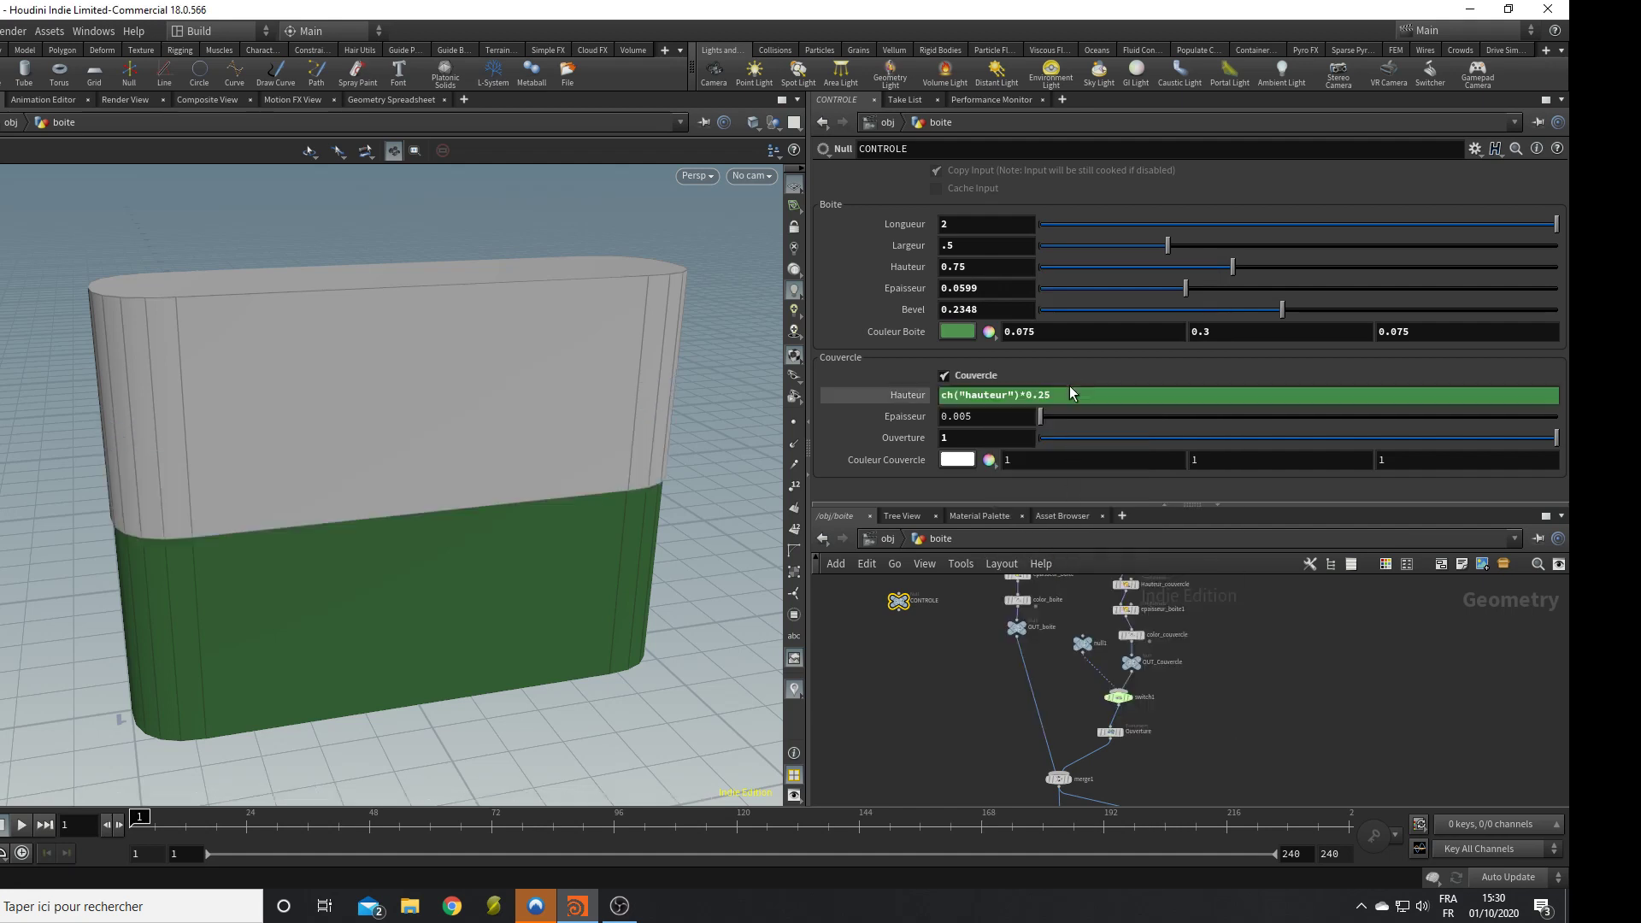
pyautogui.click(902, 397)
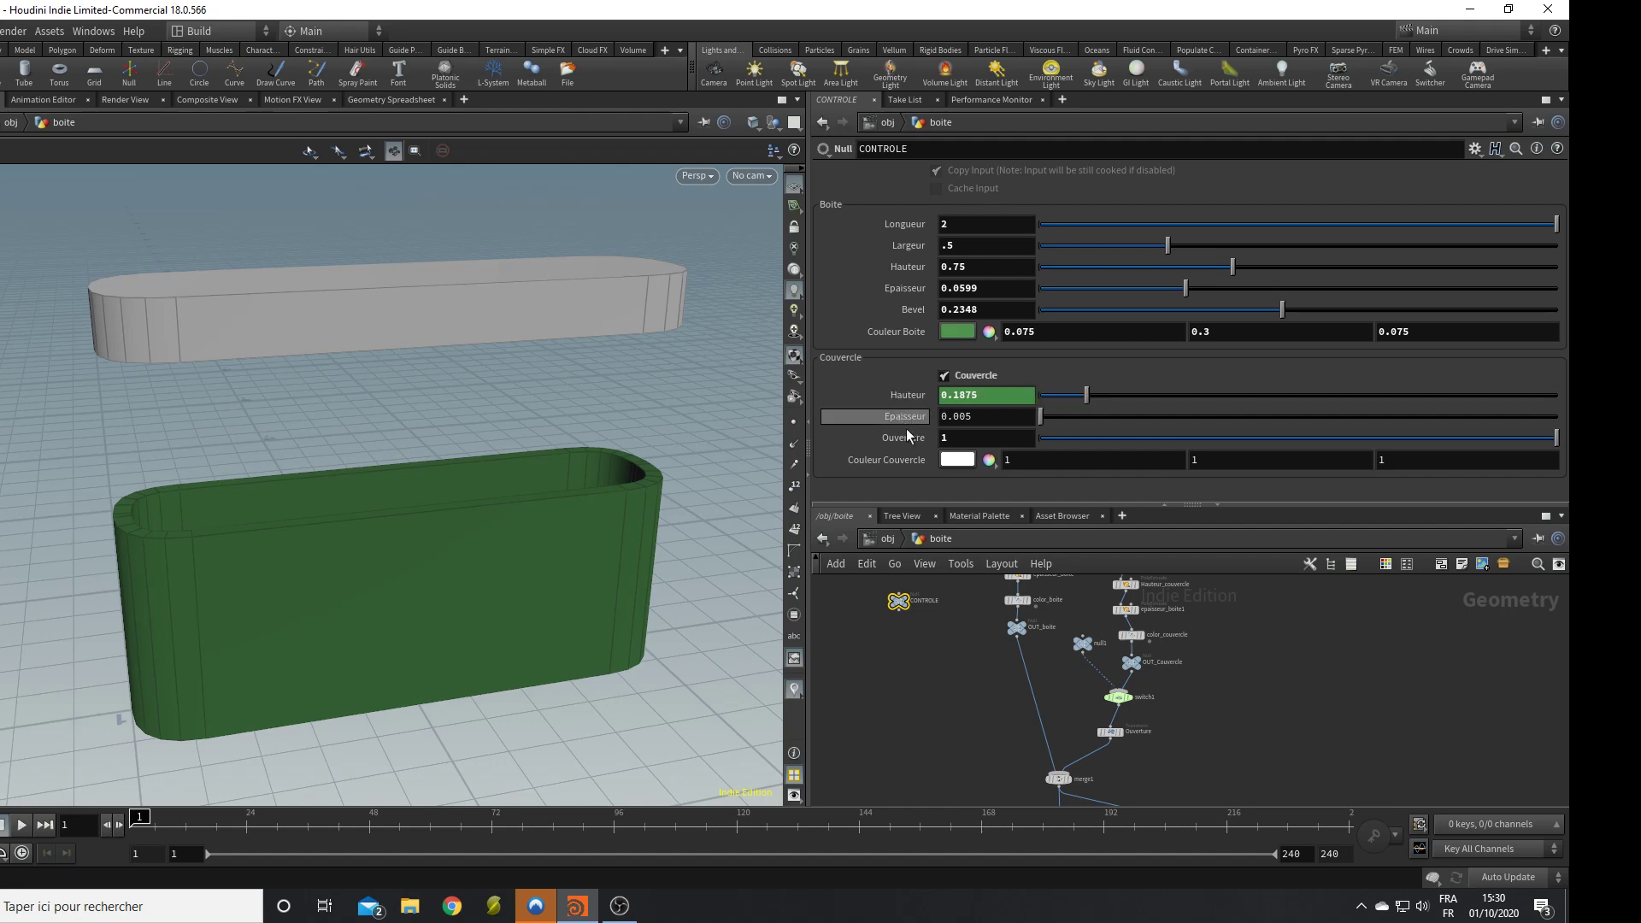
# Set the Boite Epaisseur to 0.05 and the Couvercle Epaisseur to 0.01.
pyautogui.moveTo(628, 432)
pyautogui.mouseDown()
pyautogui.moveTo(627, 382)
pyautogui.moveTo(682, 345)
pyautogui.moveTo(642, 424)
pyautogui.moveTo(643, 407)
pyautogui.mouseUp()
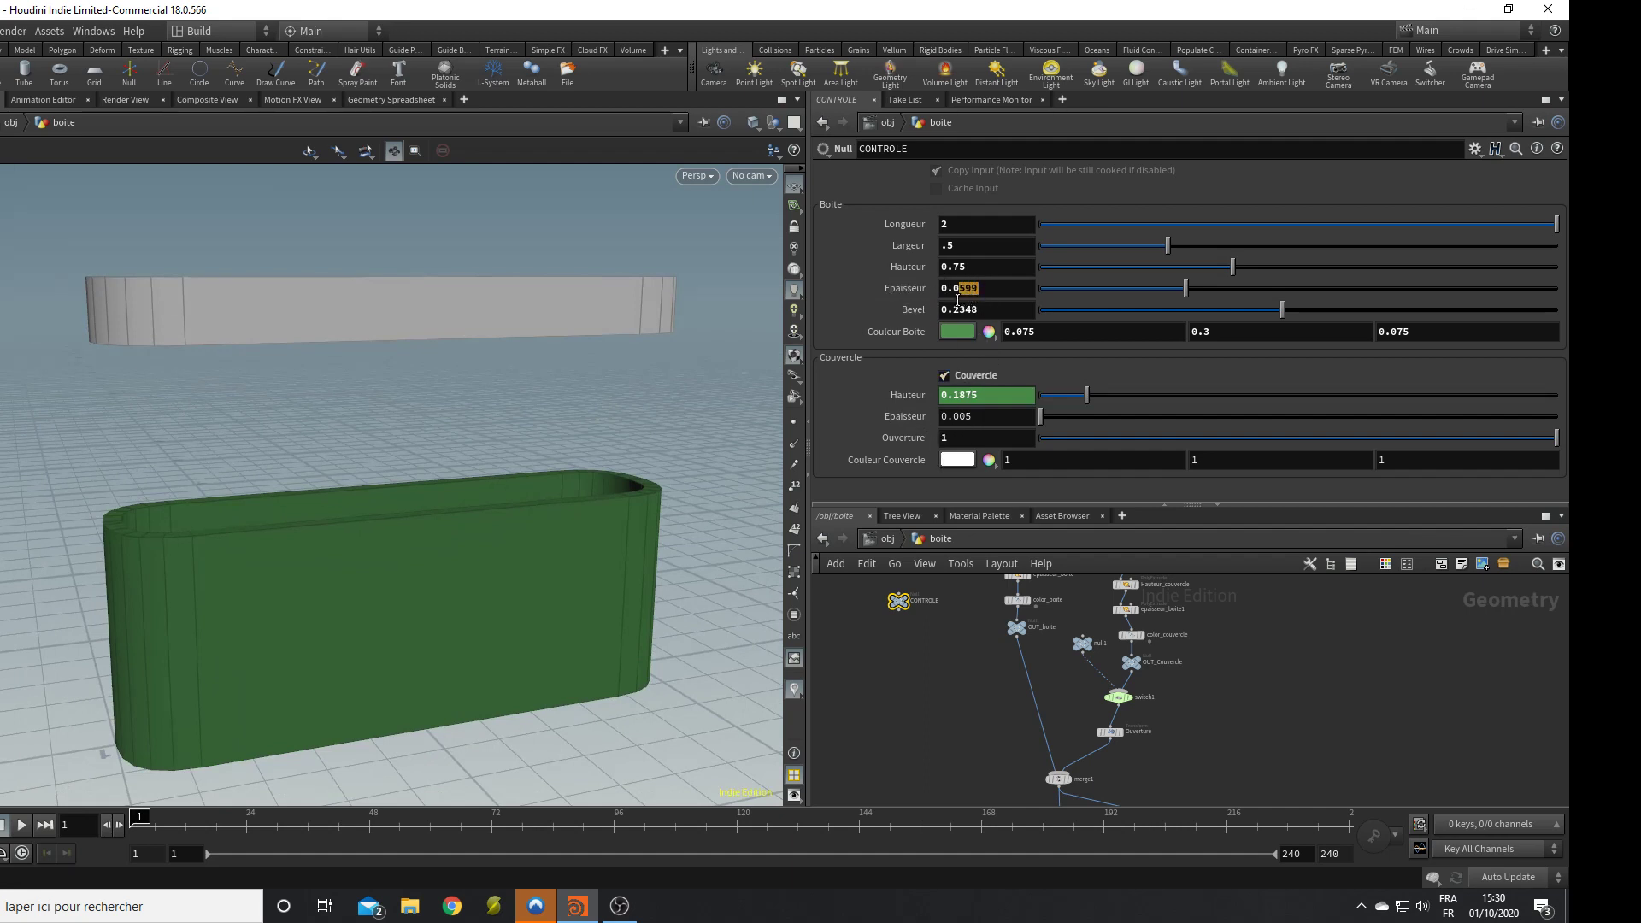
pyautogui.write('5')
pyautogui.press('Return')
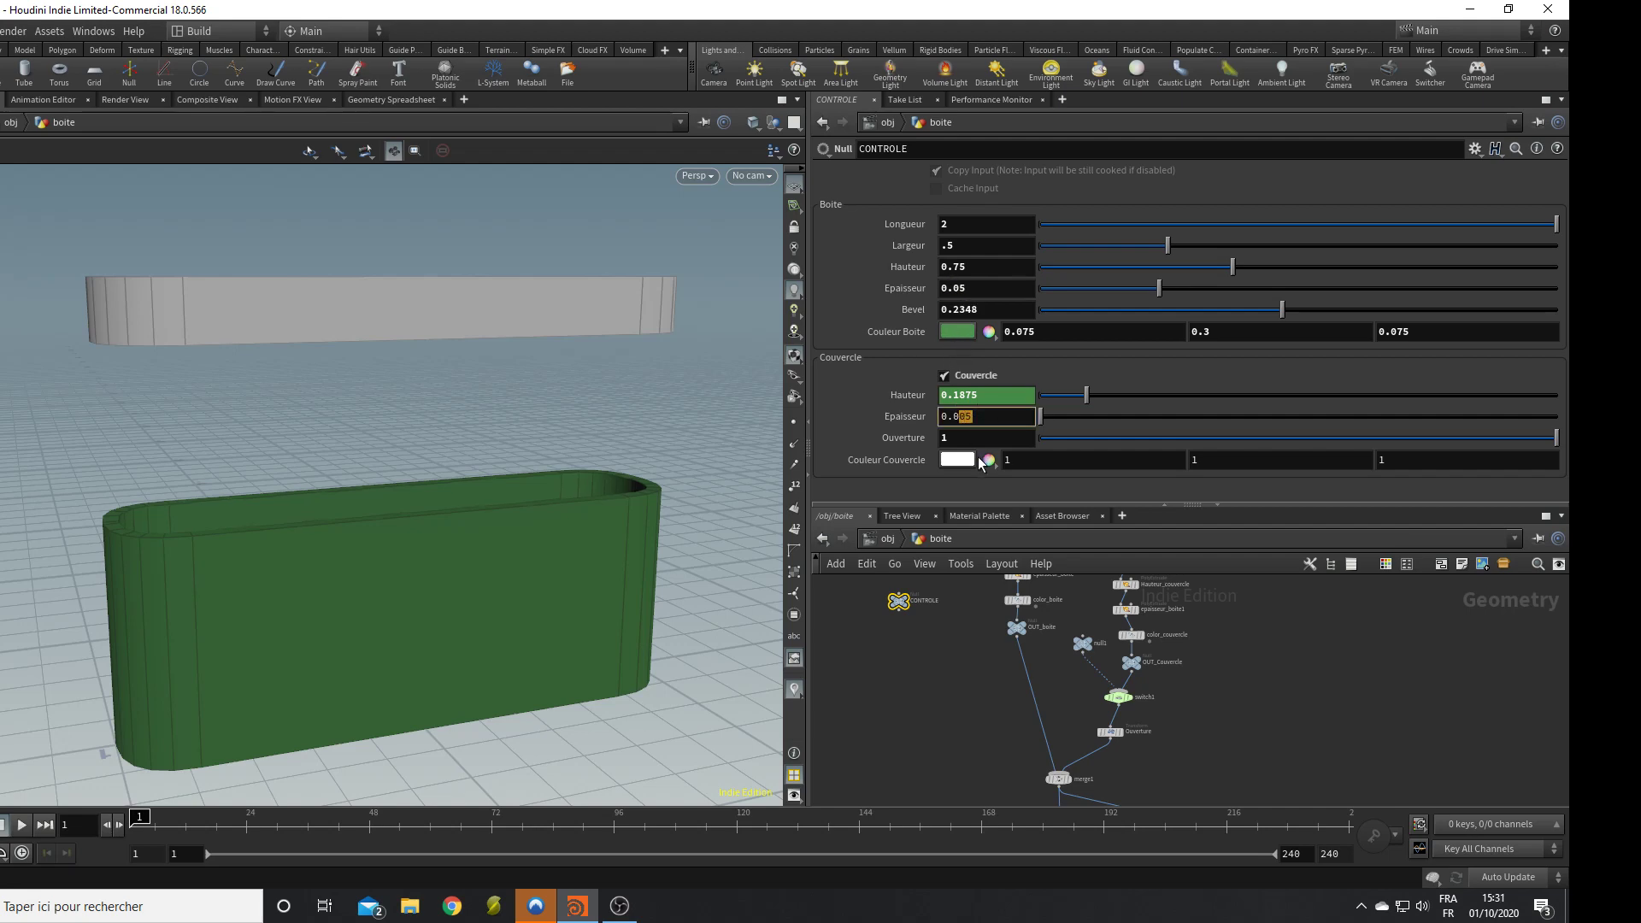
pyautogui.write('1')
pyautogui.press('Return')
pyautogui.moveTo(548, 427); pyautogui.dragTo(587, 454)
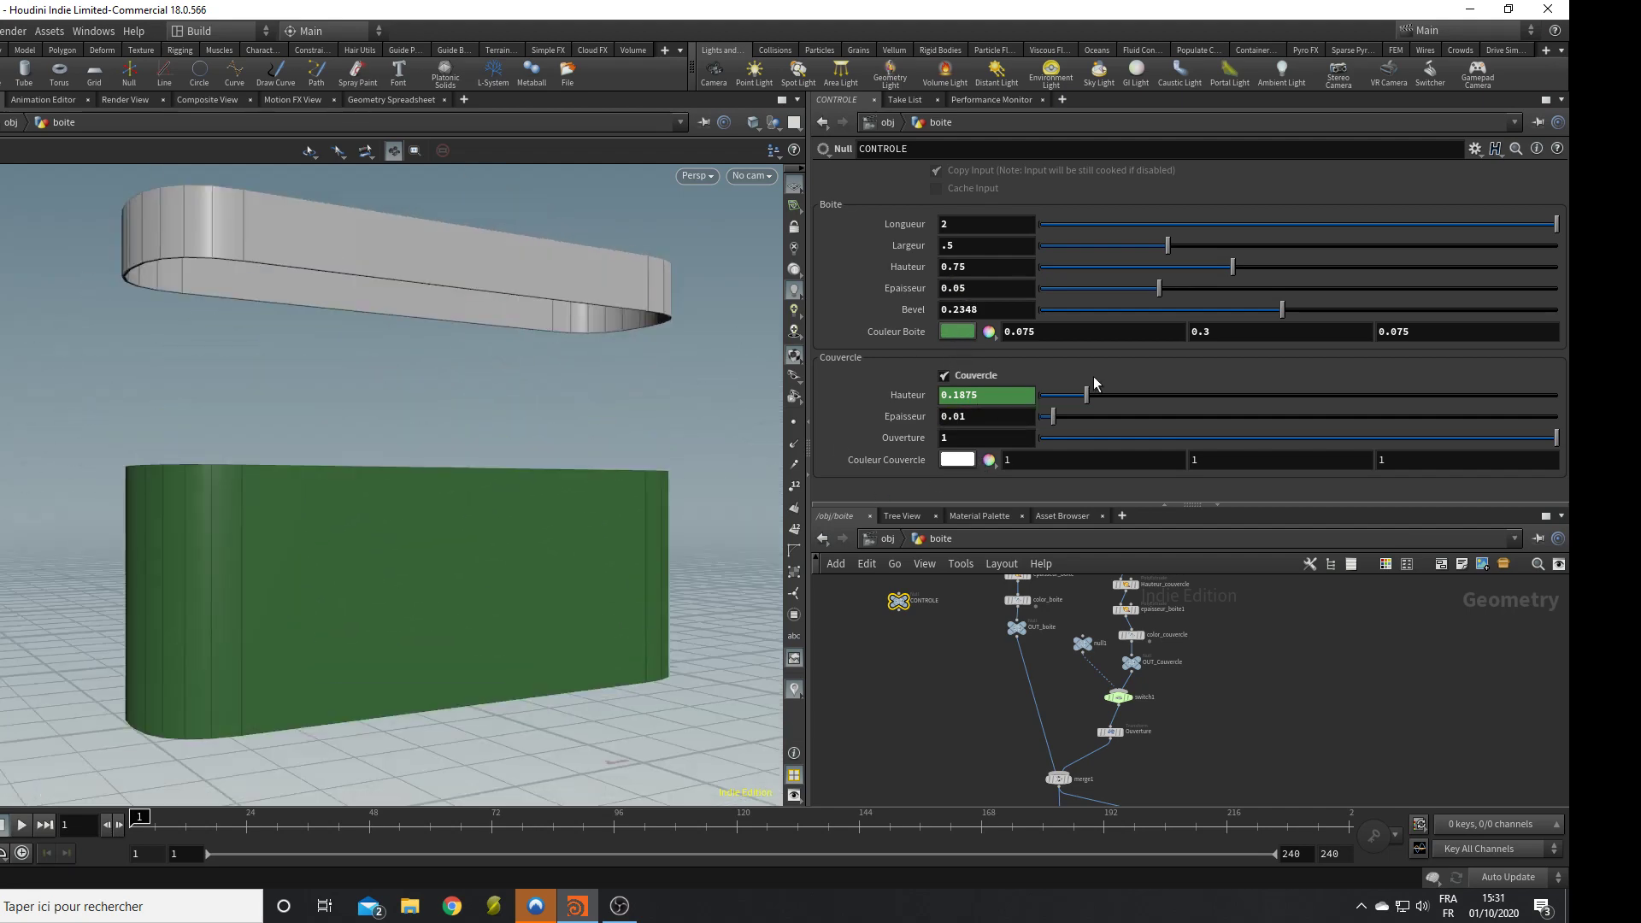
# Test the lid's Ouverture setting and switch the lid off and back on with the Couvercle option.
pyautogui.moveTo(1551, 438)
pyautogui.mouseDown()
pyautogui.moveTo(1032, 453)
pyautogui.moveTo(1563, 444)
pyautogui.mouseUp()
pyautogui.moveTo(582, 402); pyautogui.dragTo(574, 486)
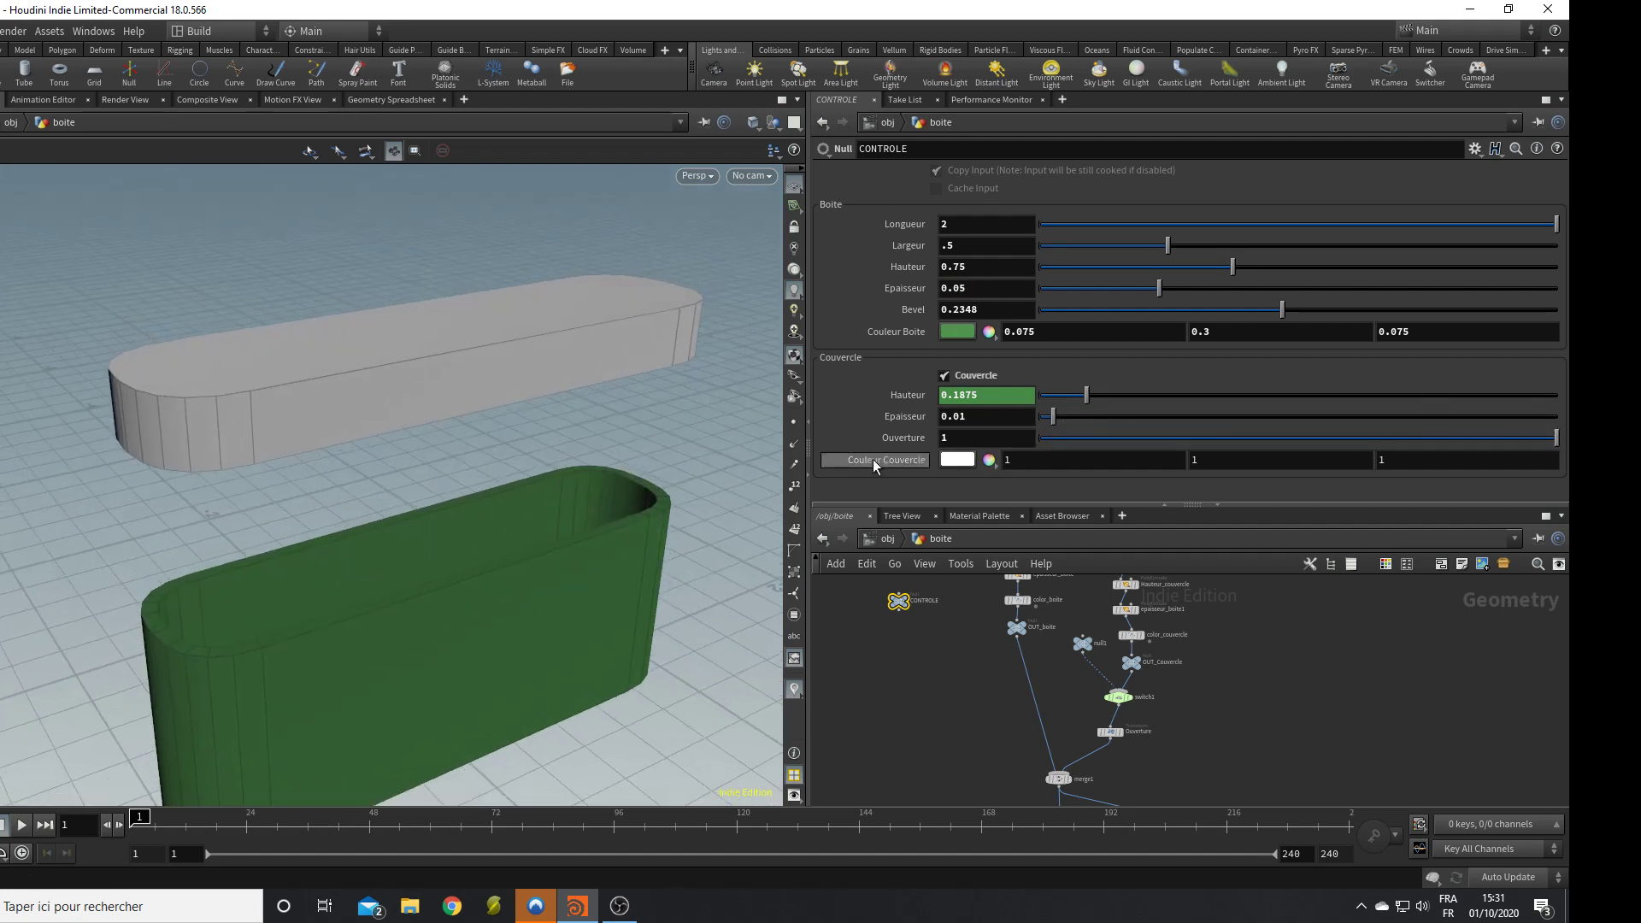
pyautogui.click(955, 383)
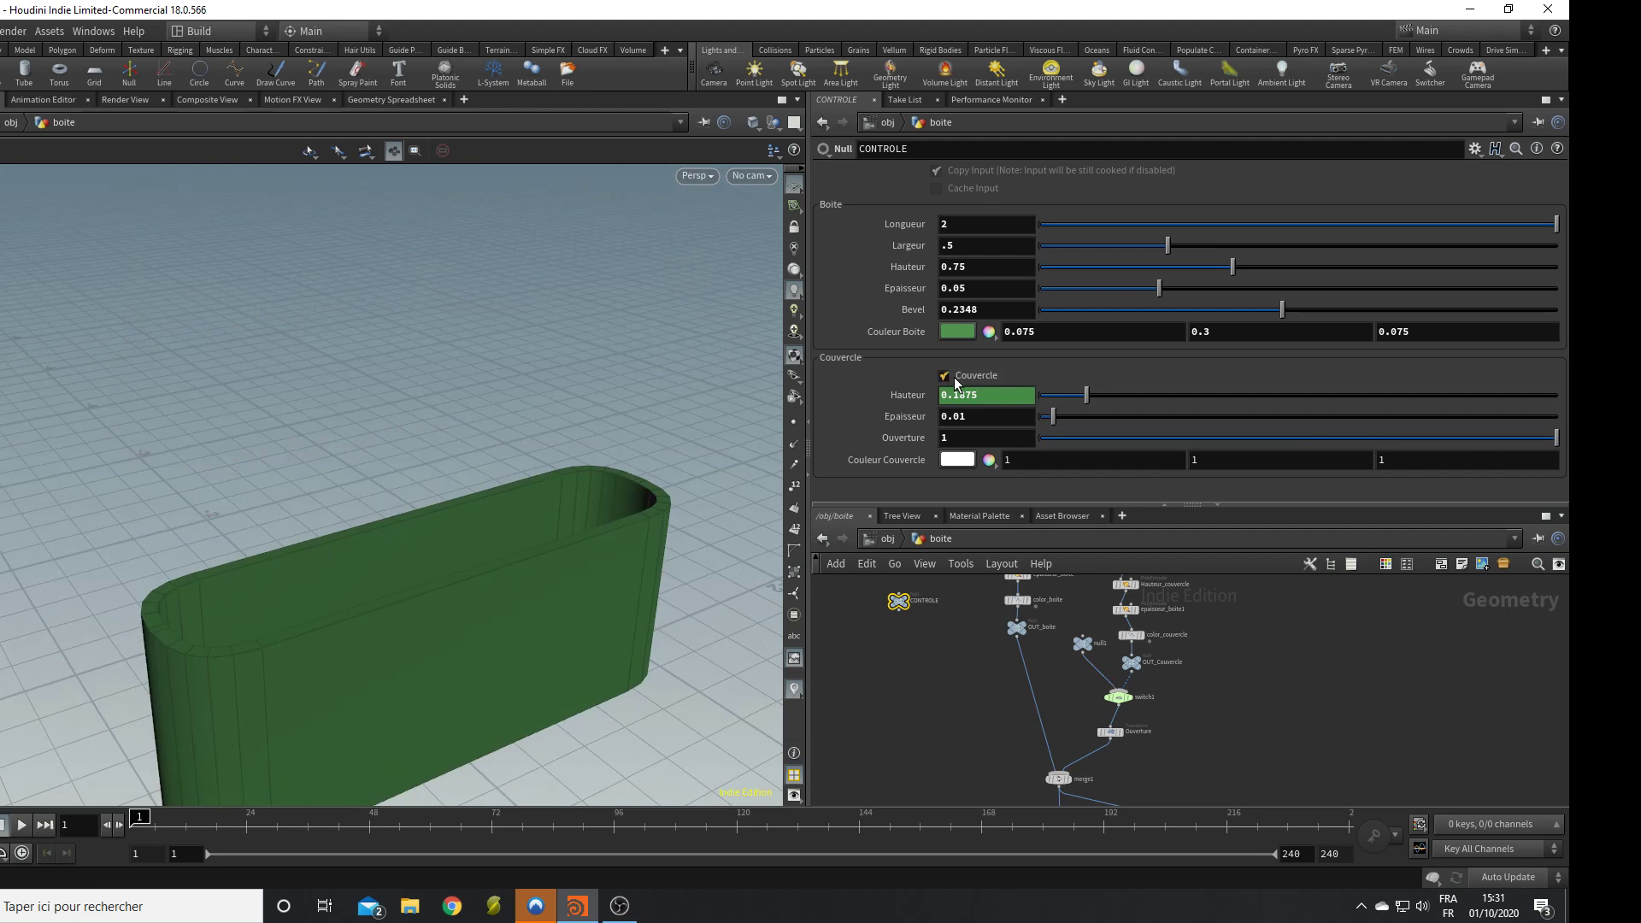
# Enlarge the network area and move the box node chain from grid1 to OUT_boite away from and above the lid branch.
pyautogui.moveTo(1049, 504); pyautogui.dragTo(1064, 272)
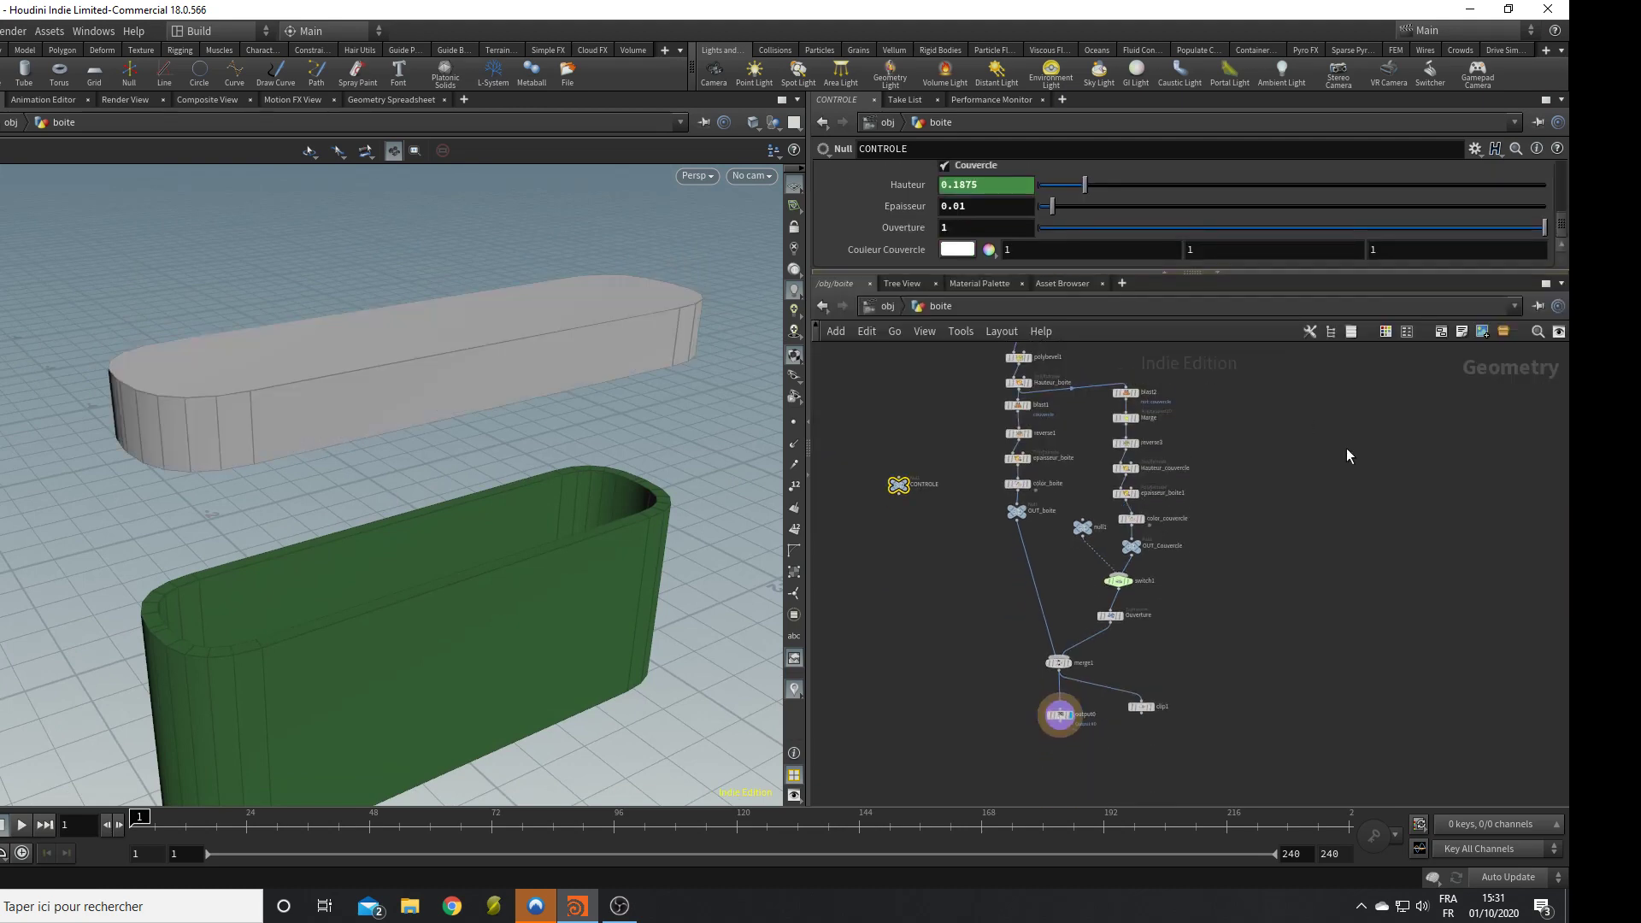
pyautogui.moveTo(1349, 456); pyautogui.dragTo(1376, 526, button='middle')
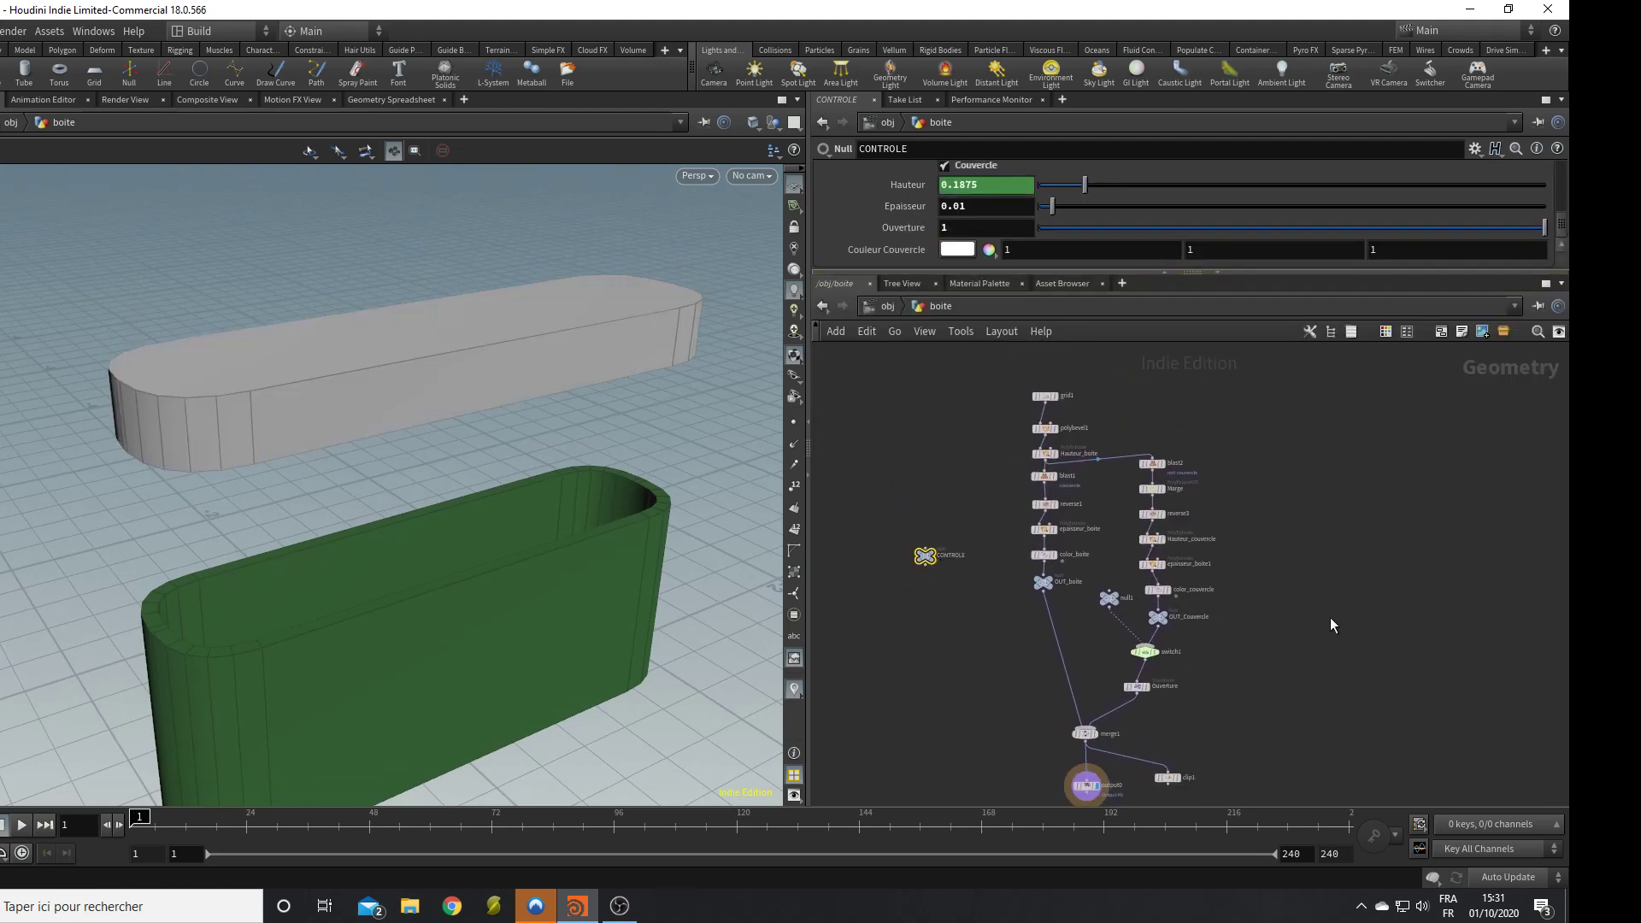
pyautogui.moveTo(1330, 617); pyautogui.dragTo(1320, 600, button='middle')
pyautogui.scroll(3, 1283, 642)
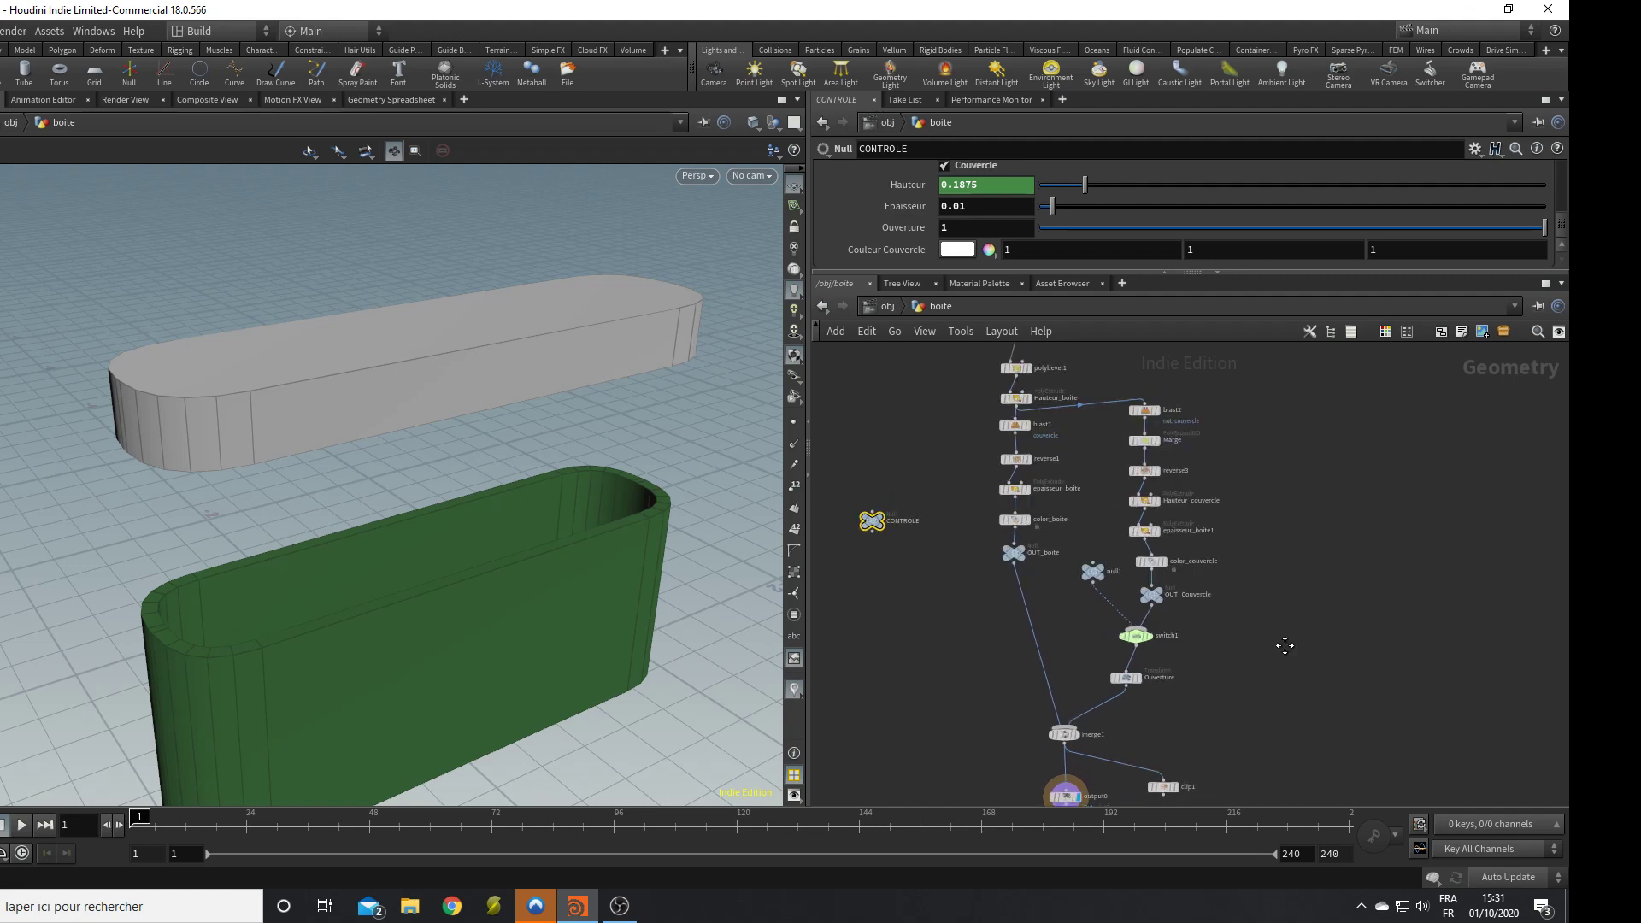
pyautogui.moveTo(925, 368); pyautogui.dragTo(1018, 680)
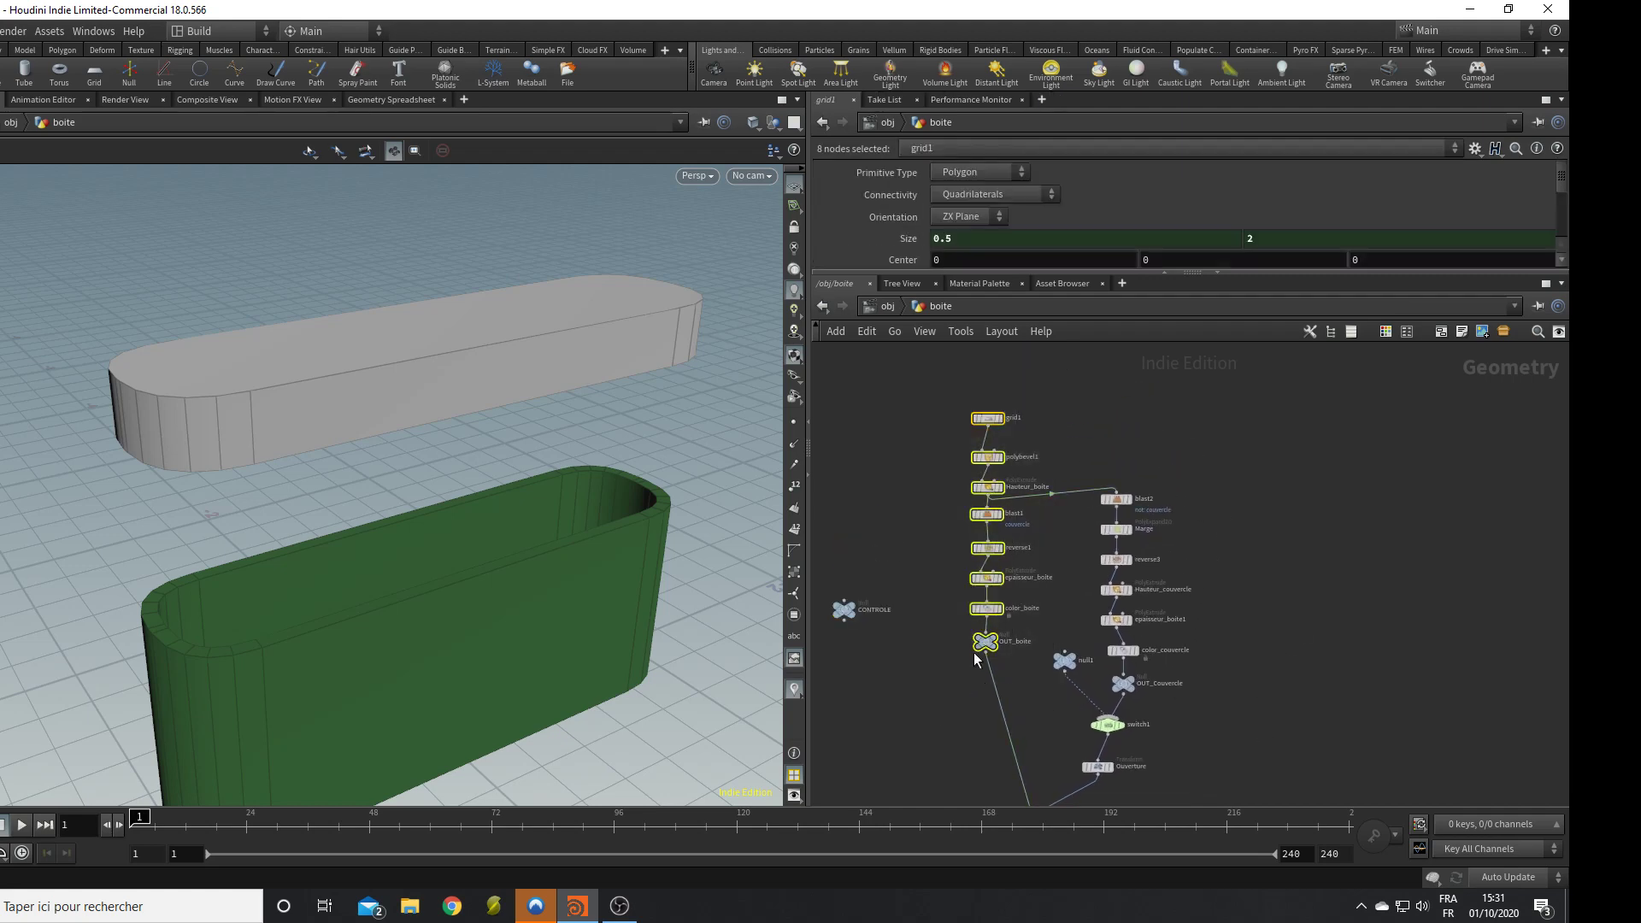
pyautogui.moveTo(987, 608)
pyautogui.mouseDown()
pyautogui.moveTo(947, 619)
pyautogui.moveTo(963, 623)
pyautogui.mouseUp()
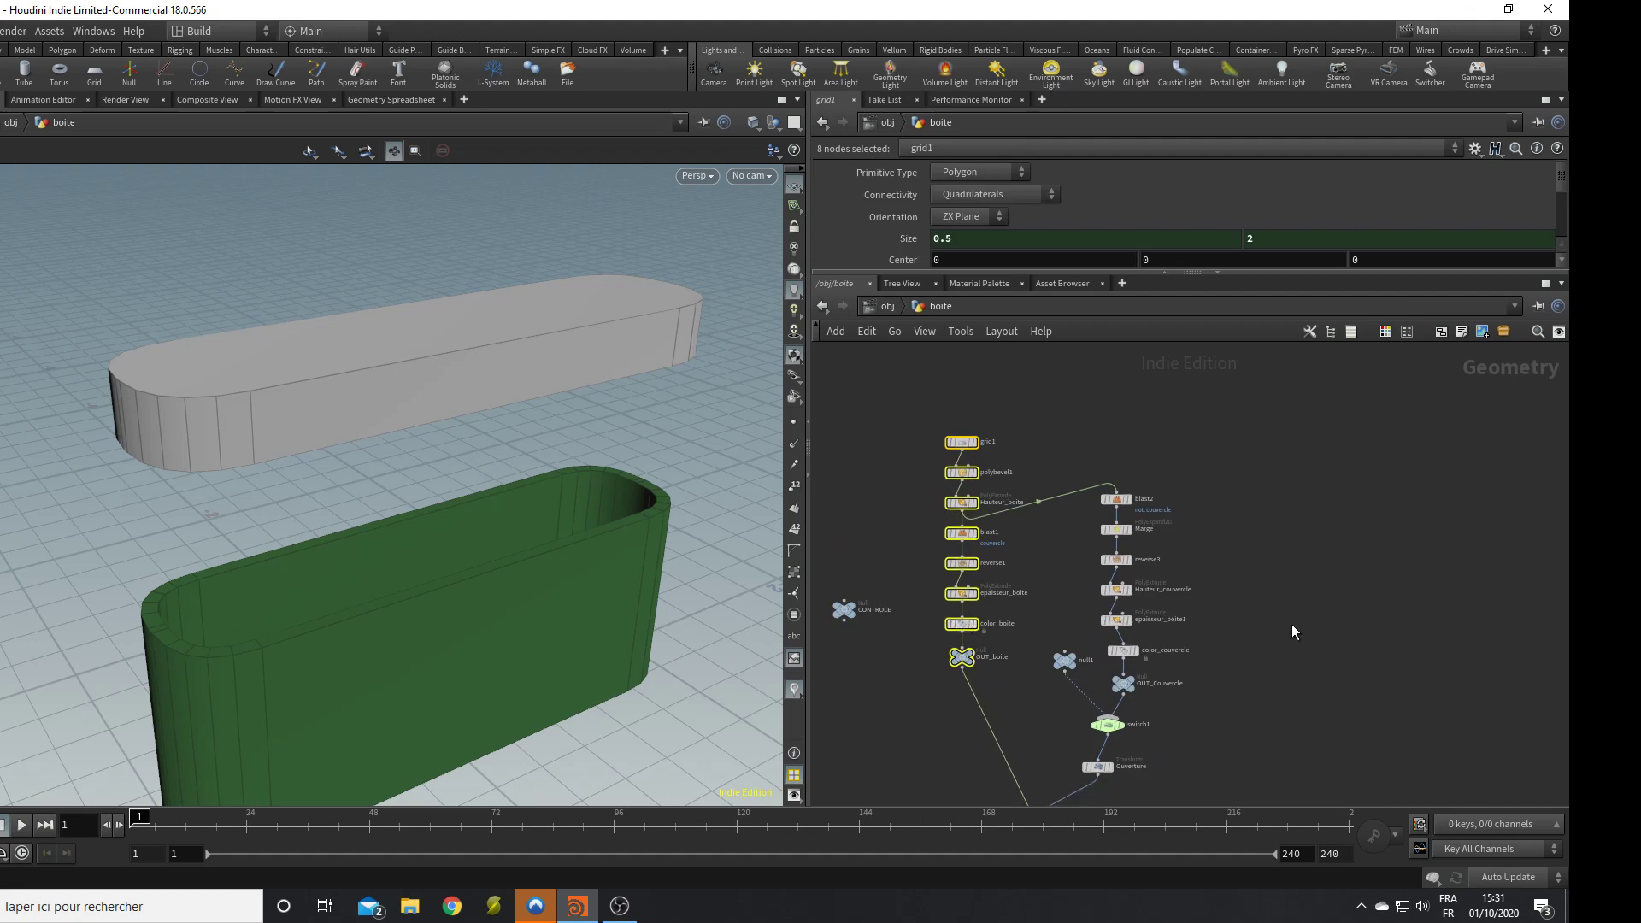
pyautogui.moveTo(962, 660); pyautogui.dragTo(961, 619)
pyautogui.click(1091, 390)
# Display the grid1 node's result and examine the flat base shape.
pyautogui.click(974, 402)
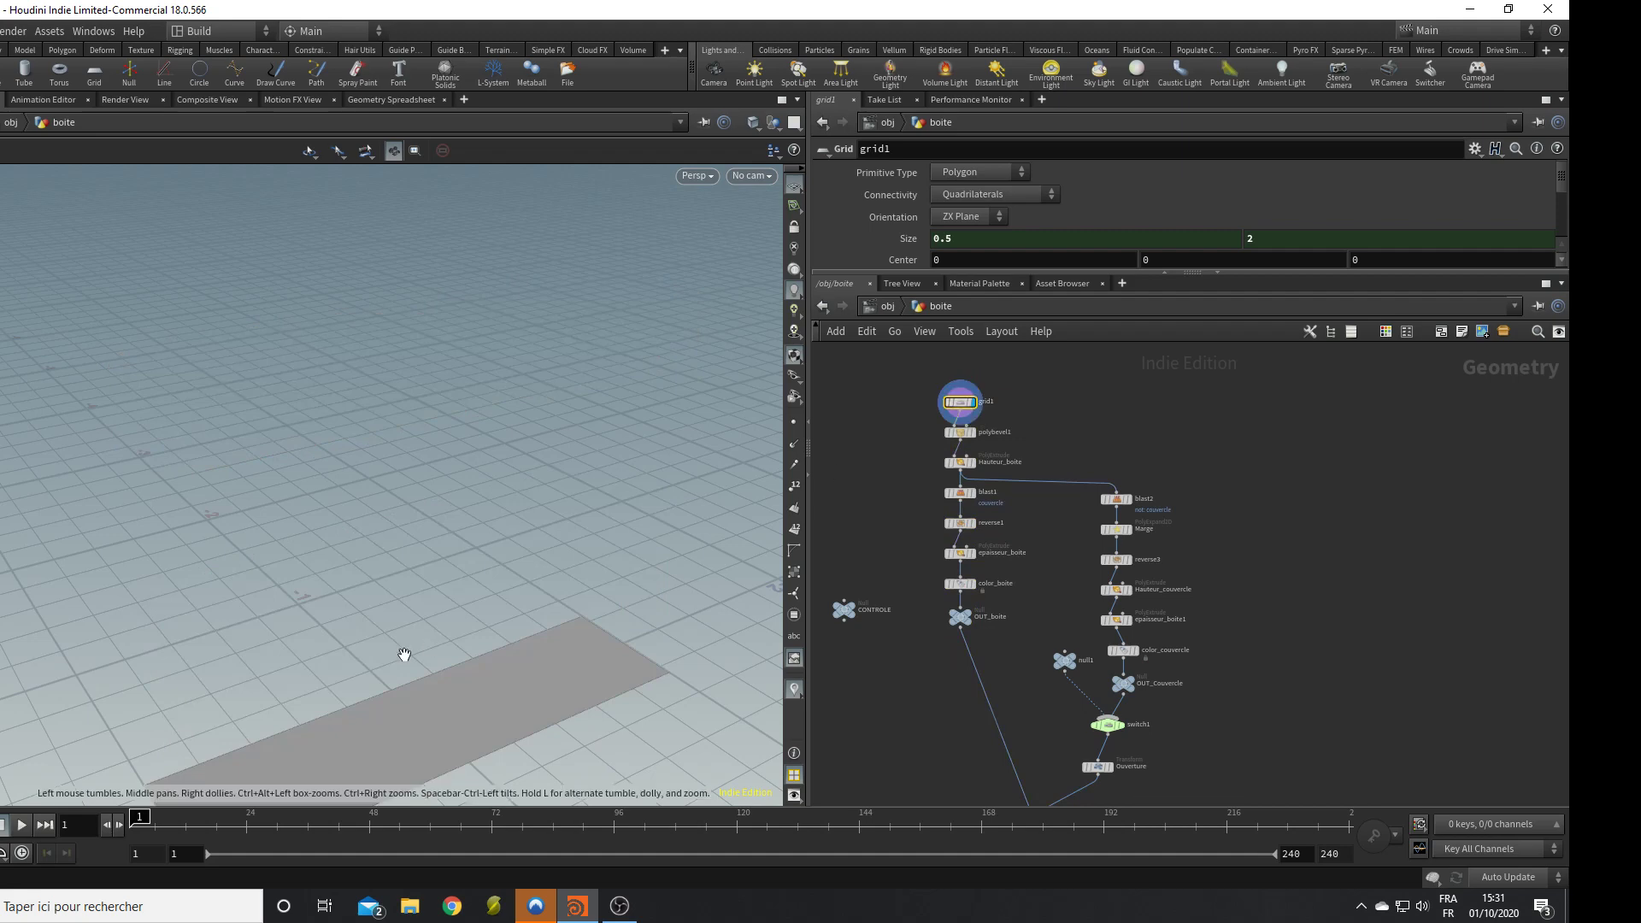
pyautogui.moveTo(403, 656); pyautogui.dragTo(485, 522, button='middle')
pyautogui.keyDown('alt'); pyautogui.moveTo(485, 522); pyautogui.dragTo(437, 532); pyautogui.keyUp('alt')
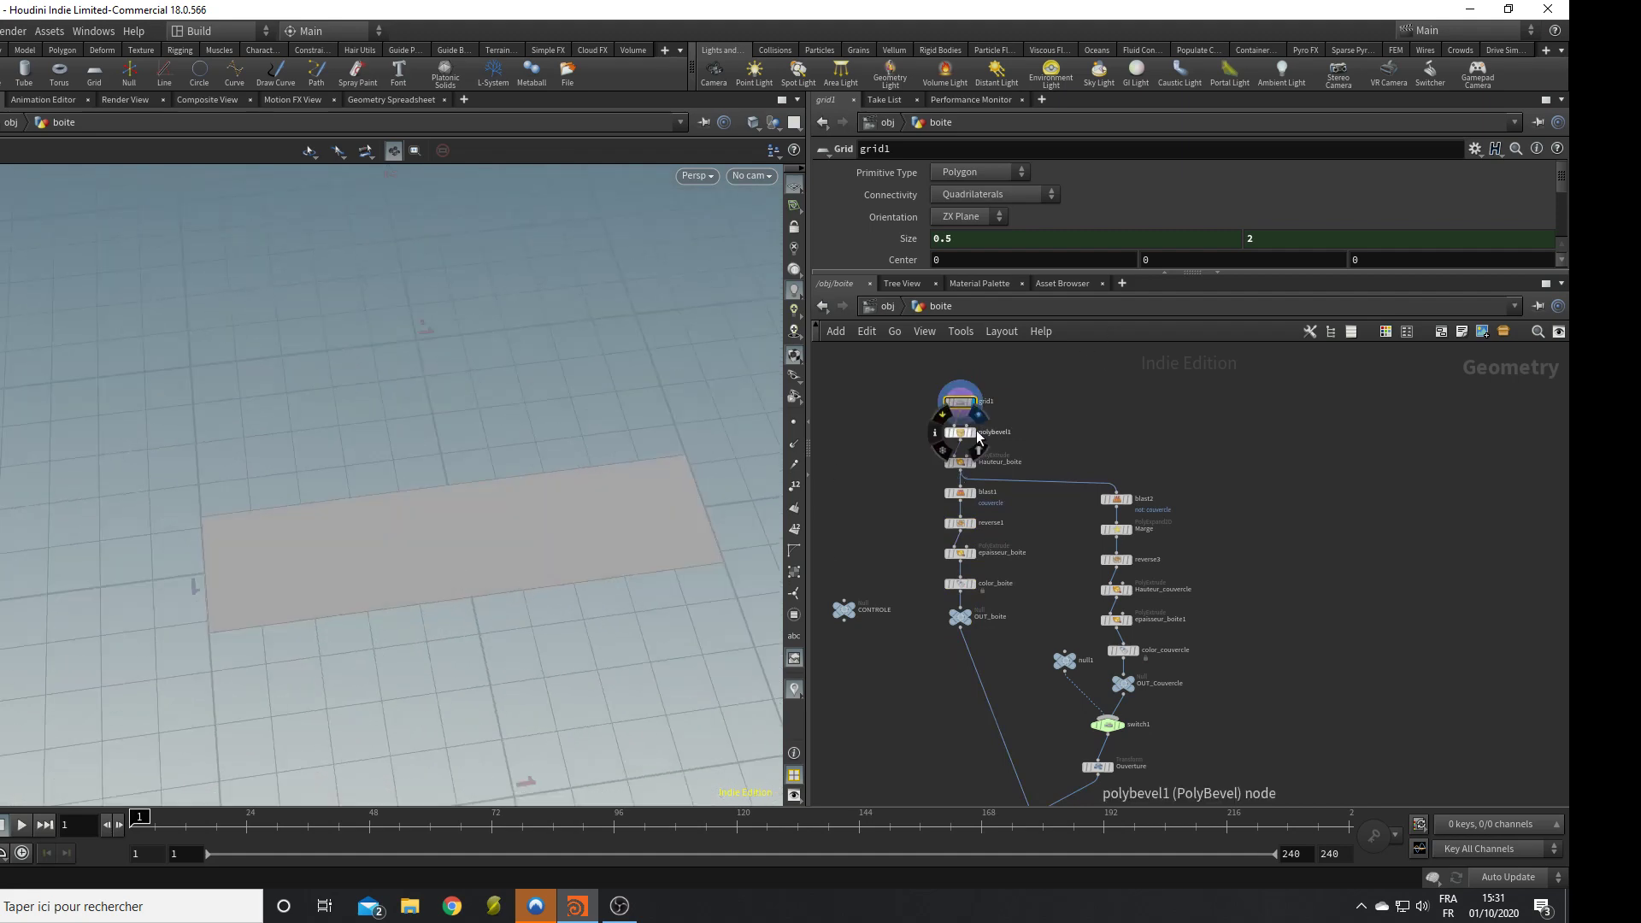
# Display the polybevel1 node's result and rename the node angle_bevel.
pyautogui.click(974, 433)
pyautogui.click(961, 433)
pyautogui.doubleClick(1007, 433)
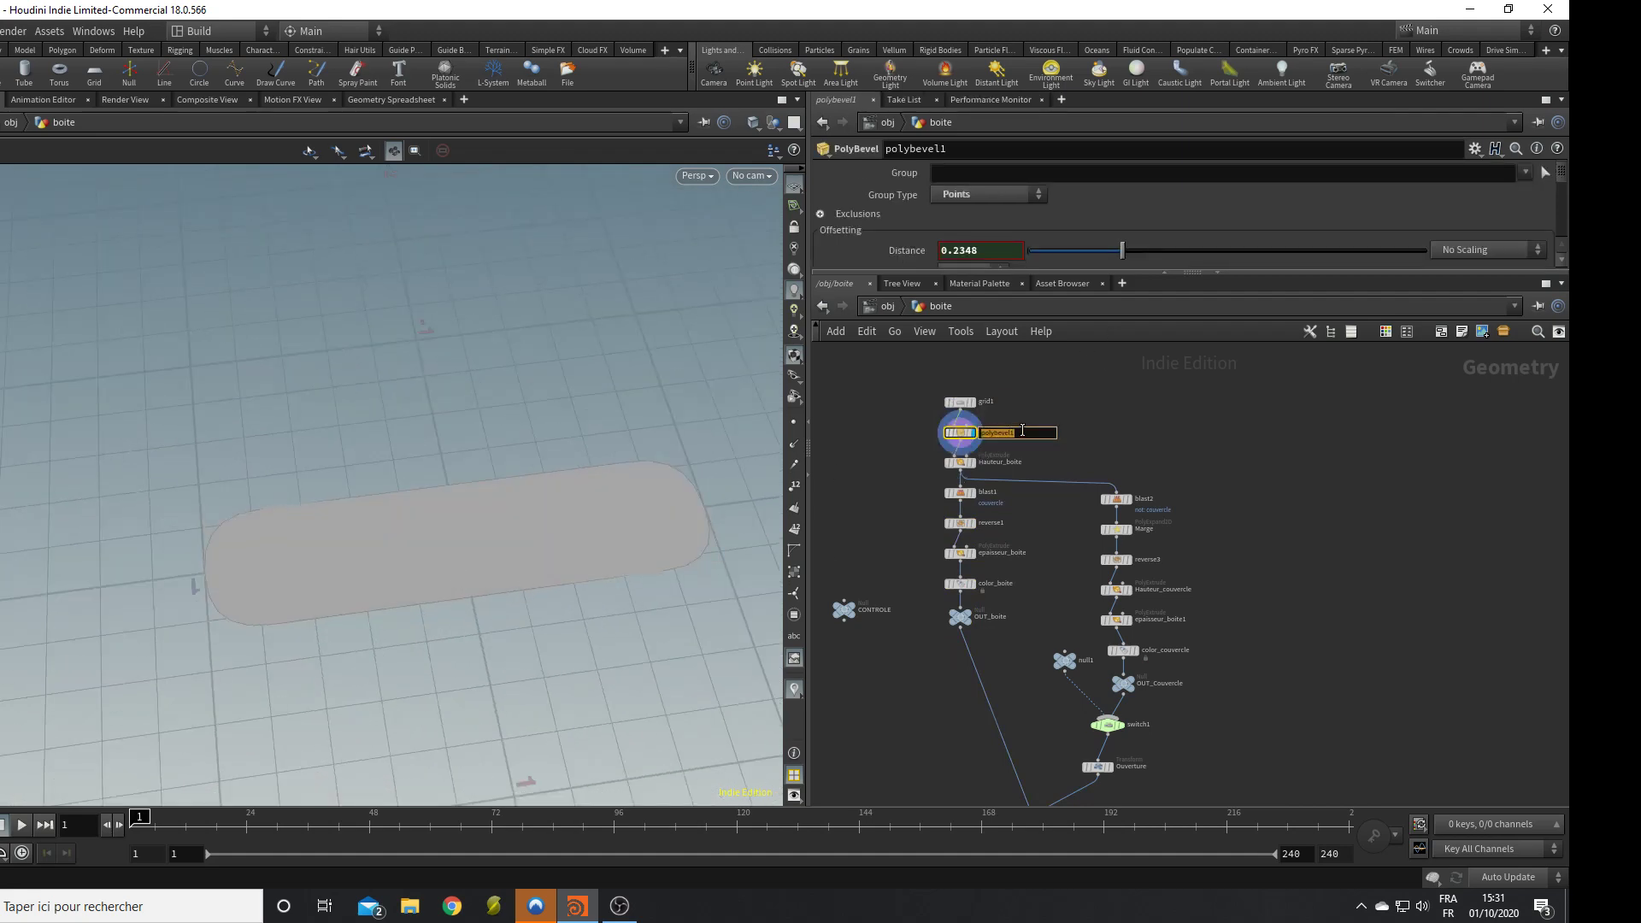
pyautogui.write('angle_bevel')
pyautogui.press('Return')
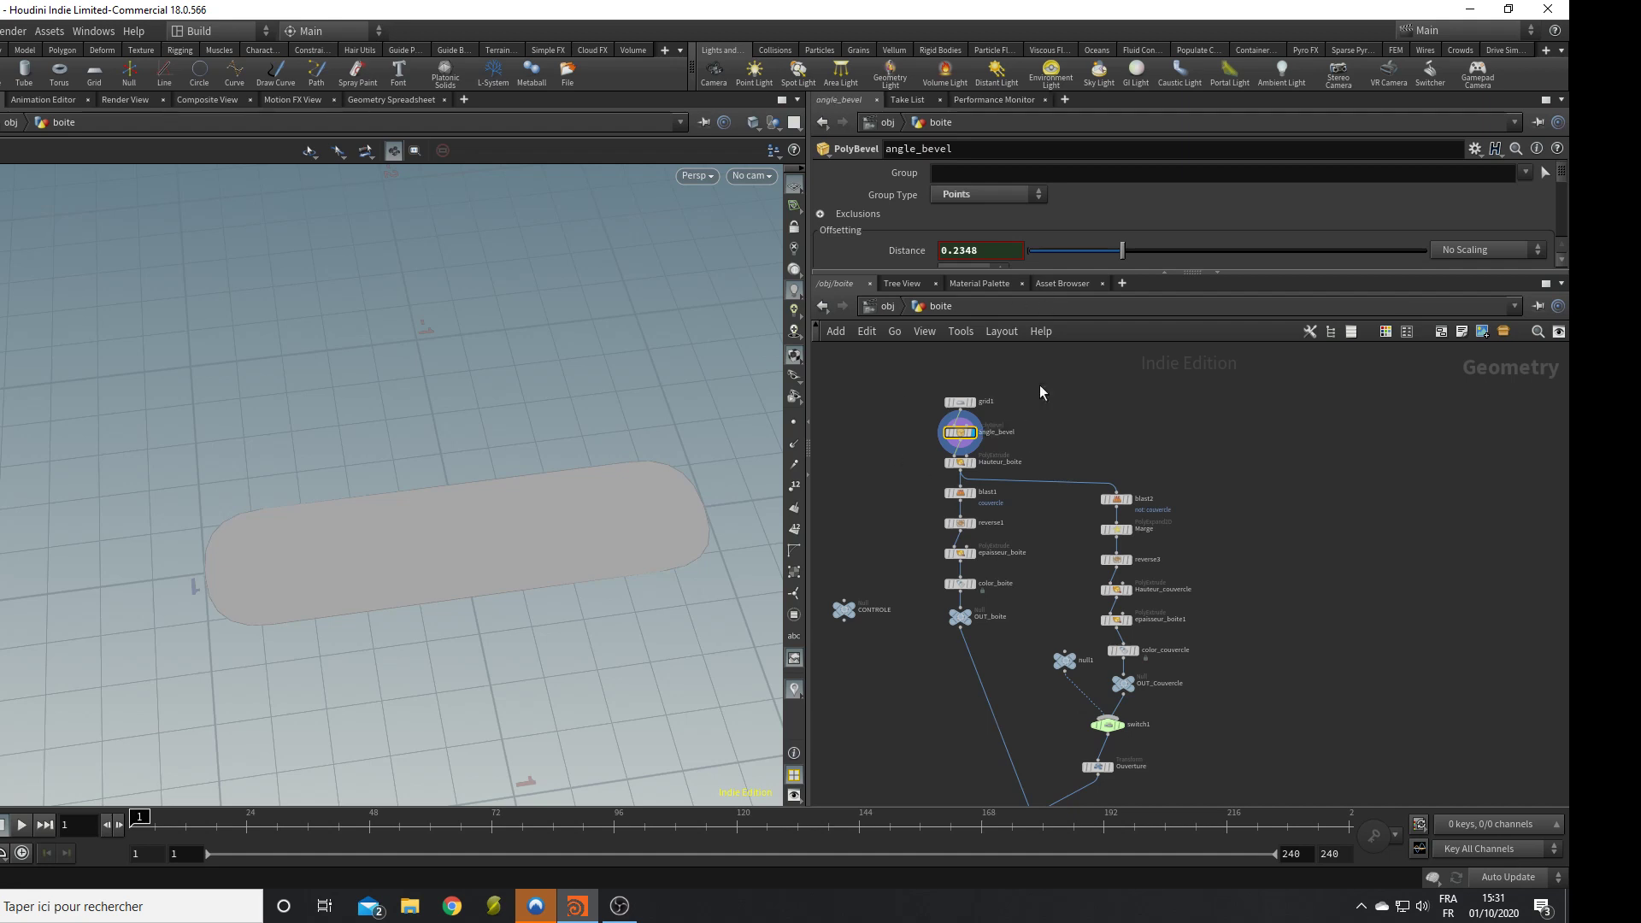
# Display the Hauteur_boite extrusion and examine its volume and output group settings.
pyautogui.click(967, 463)
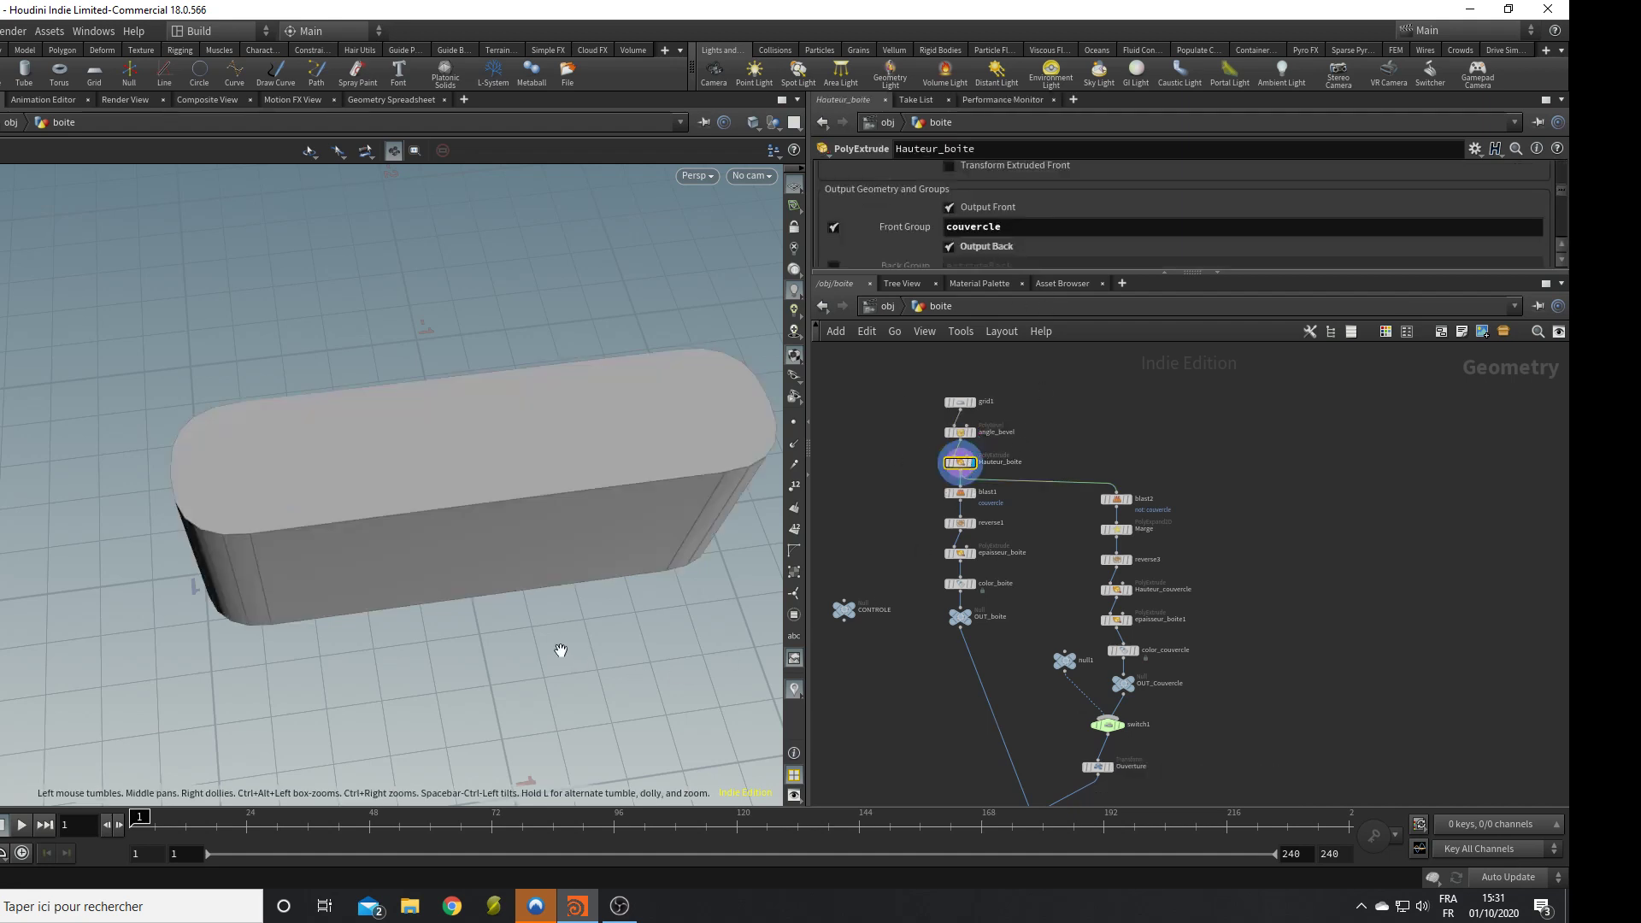
pyautogui.moveTo(557, 653)
pyautogui.mouseDown()
pyautogui.moveTo(532, 404)
pyautogui.moveTo(531, 649)
pyautogui.mouseUp()
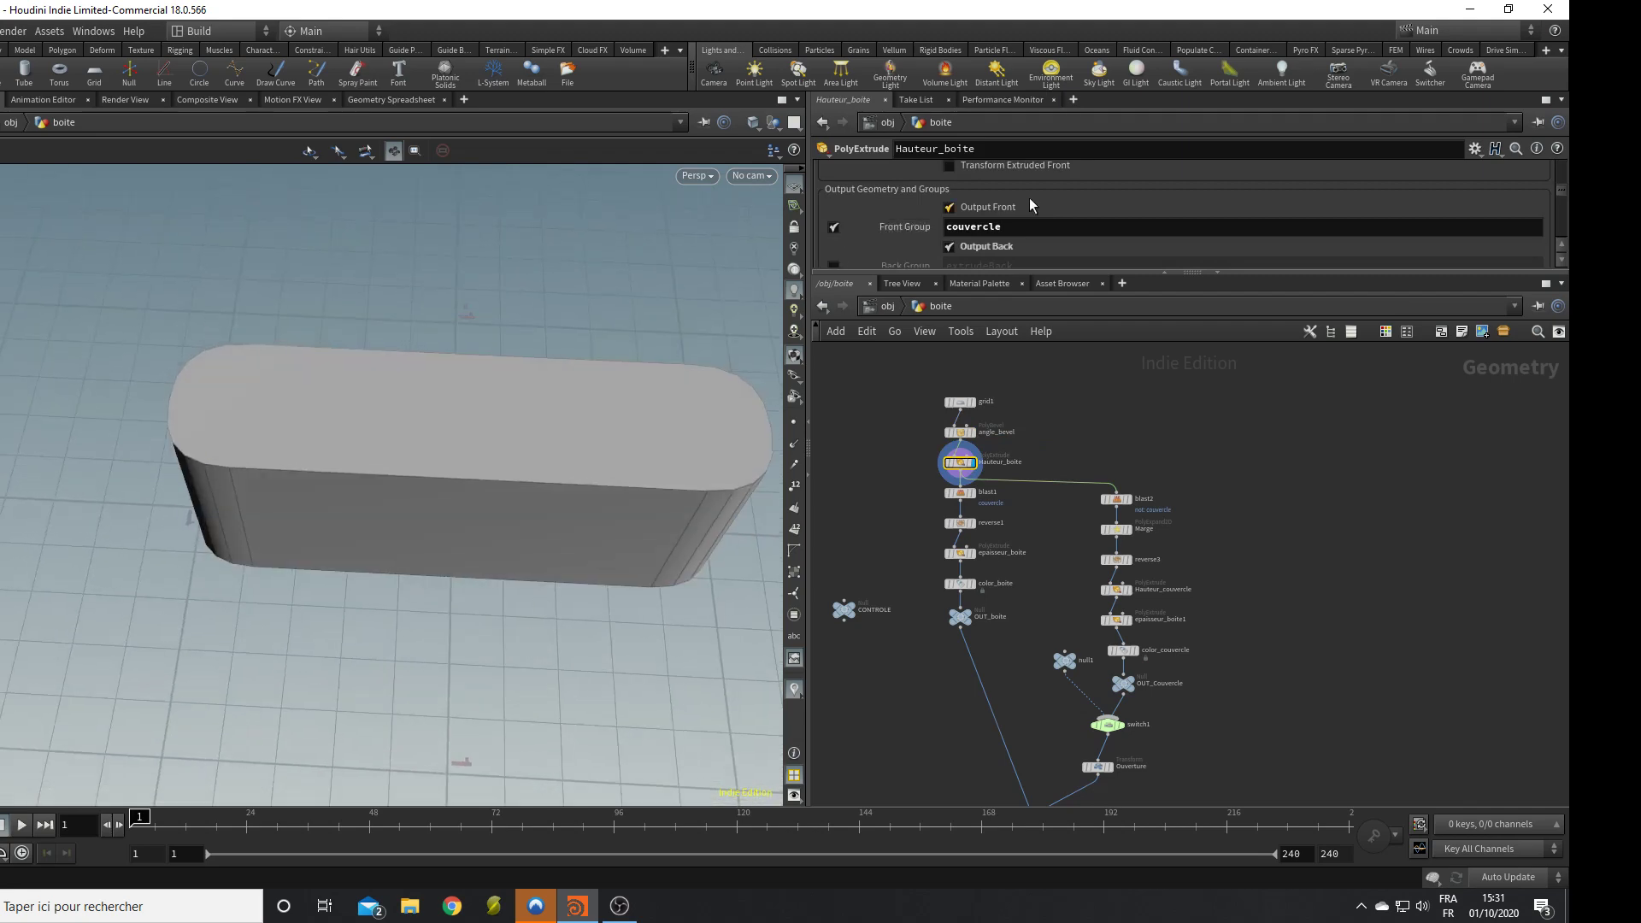
pyautogui.scroll(-2, 994, 208)
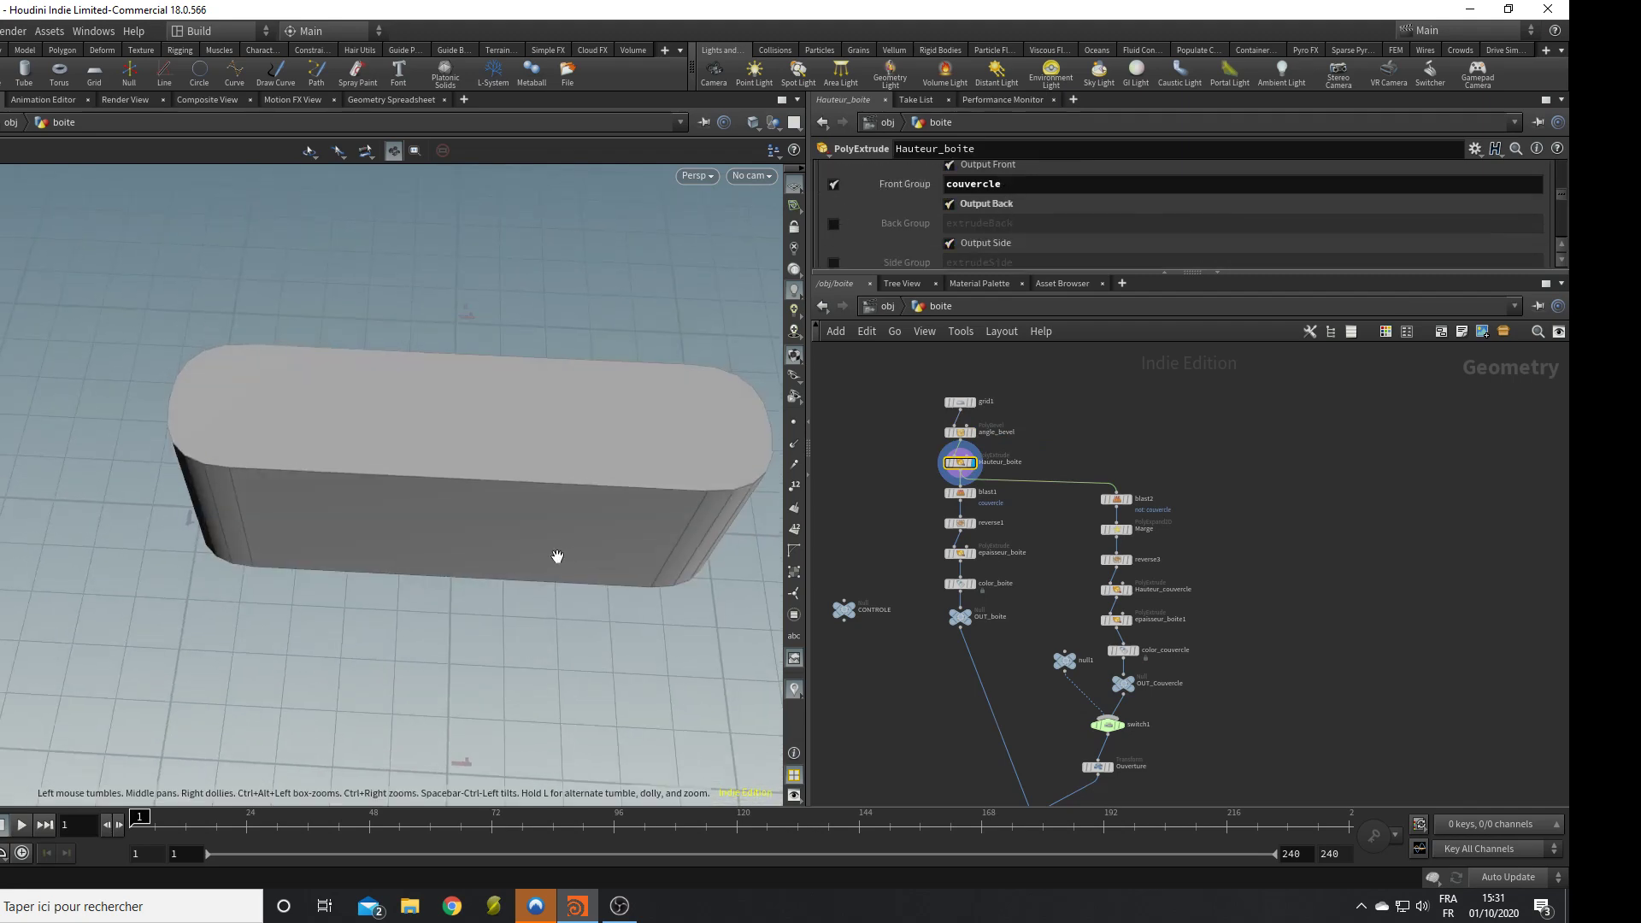
pyautogui.moveTo(556, 556); pyautogui.dragTo(564, 425)
pyautogui.scroll(2, 974, 509)
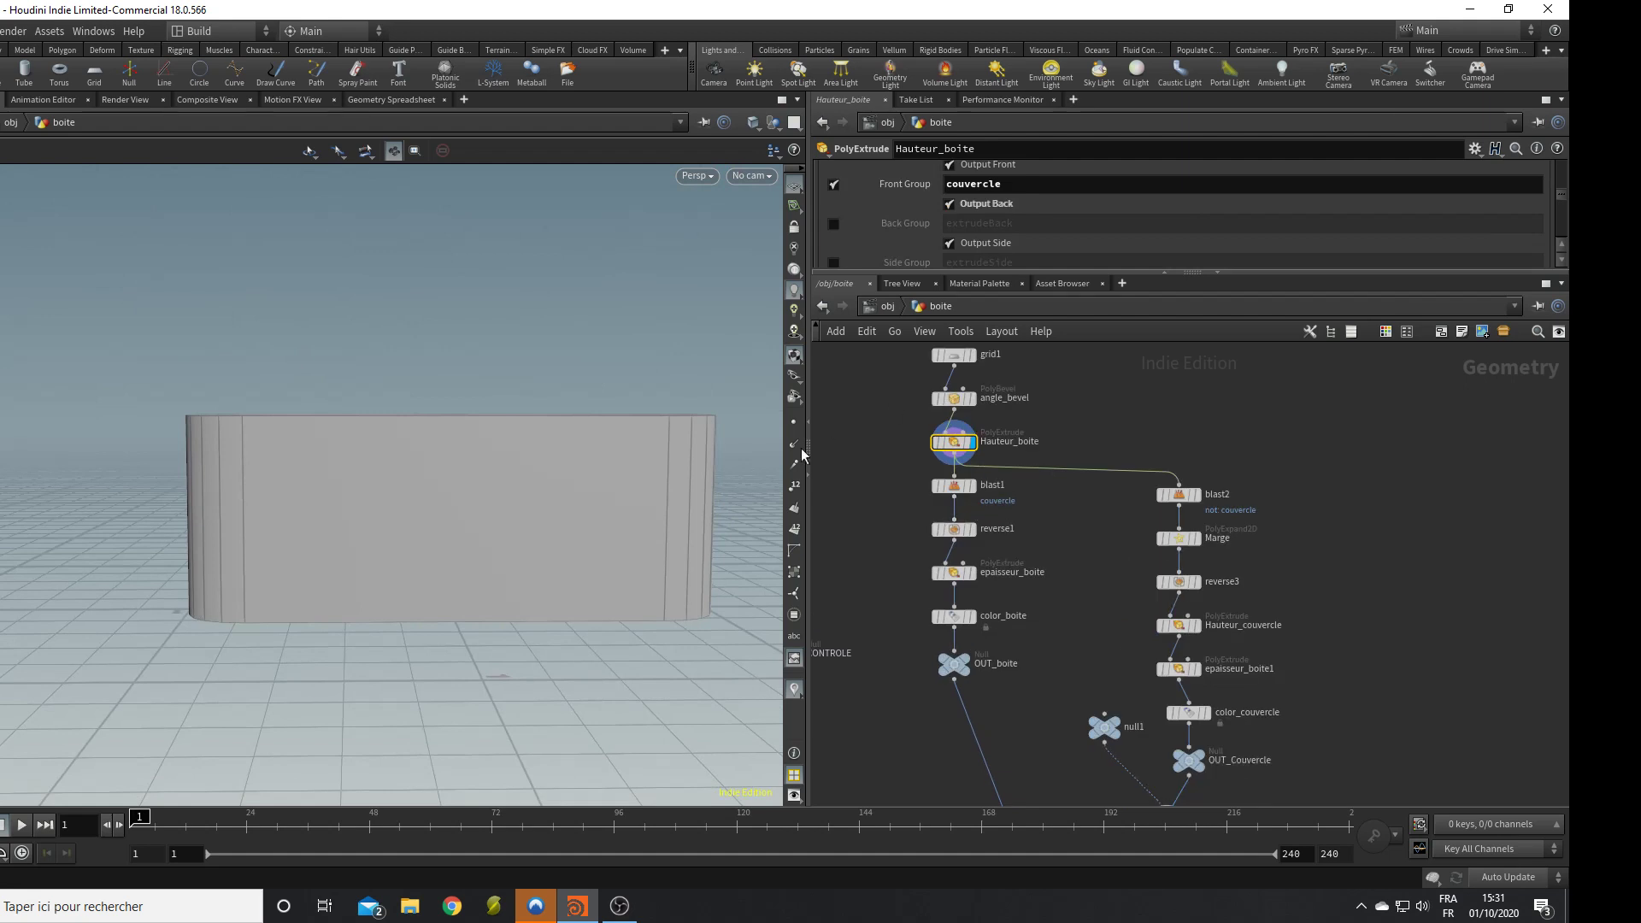
# Display the results of blast1, reverse1, epaisseur_boite and color_boite in turn to review how the box is built.
pyautogui.click(974, 488)
pyautogui.moveTo(634, 463); pyautogui.dragTo(641, 532)
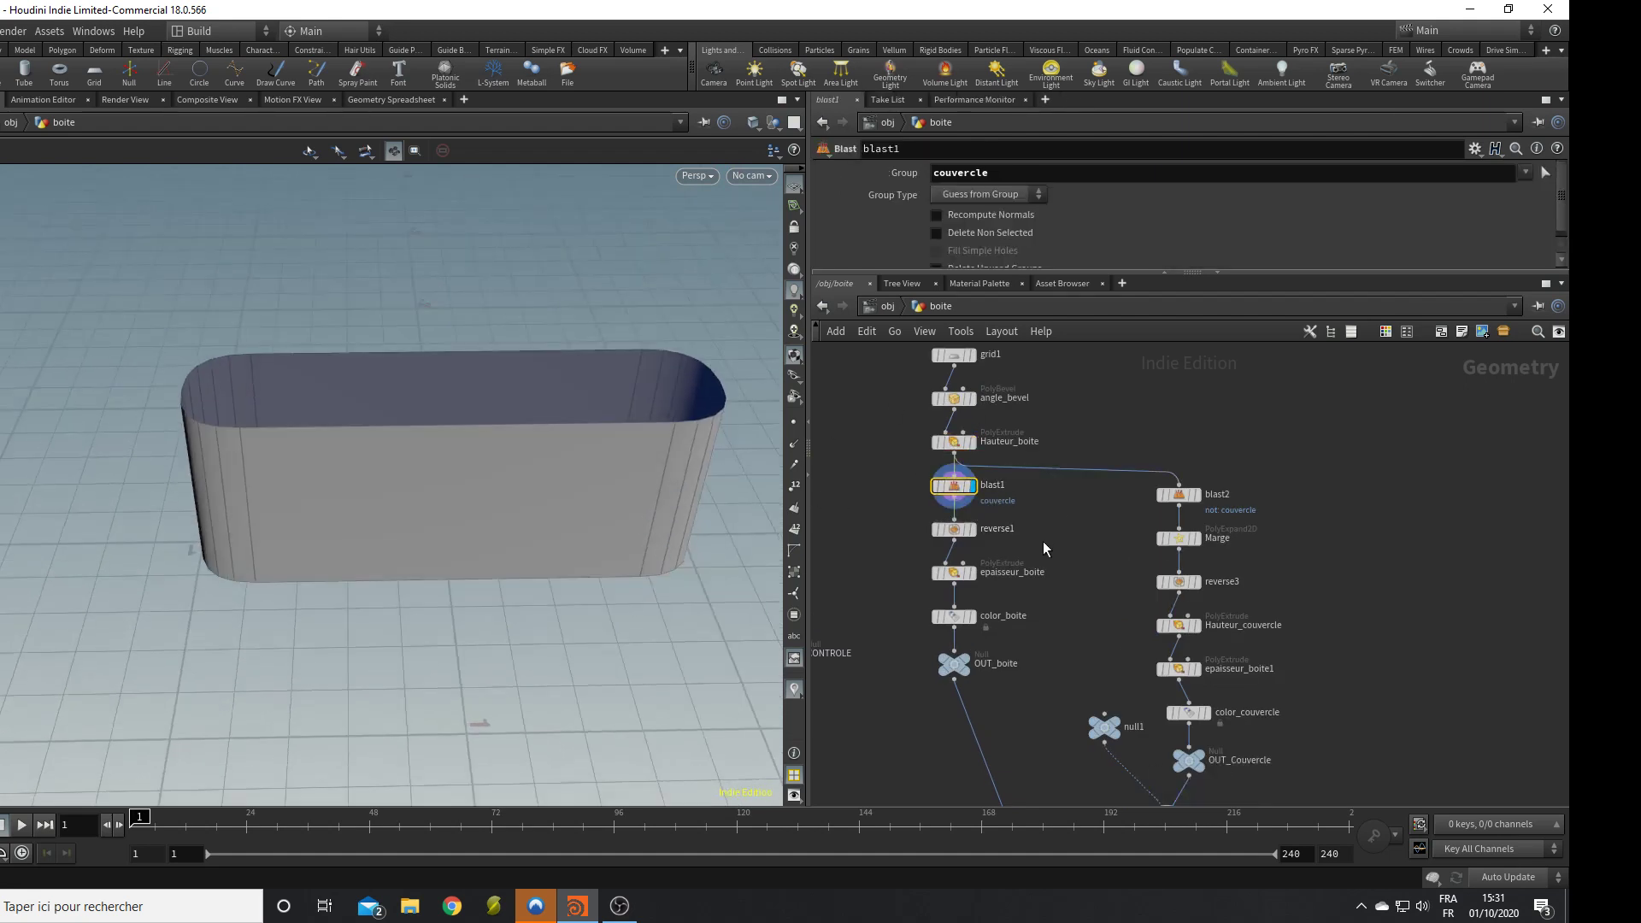
pyautogui.moveTo(1043, 543); pyautogui.dragTo(1063, 627, button='middle')
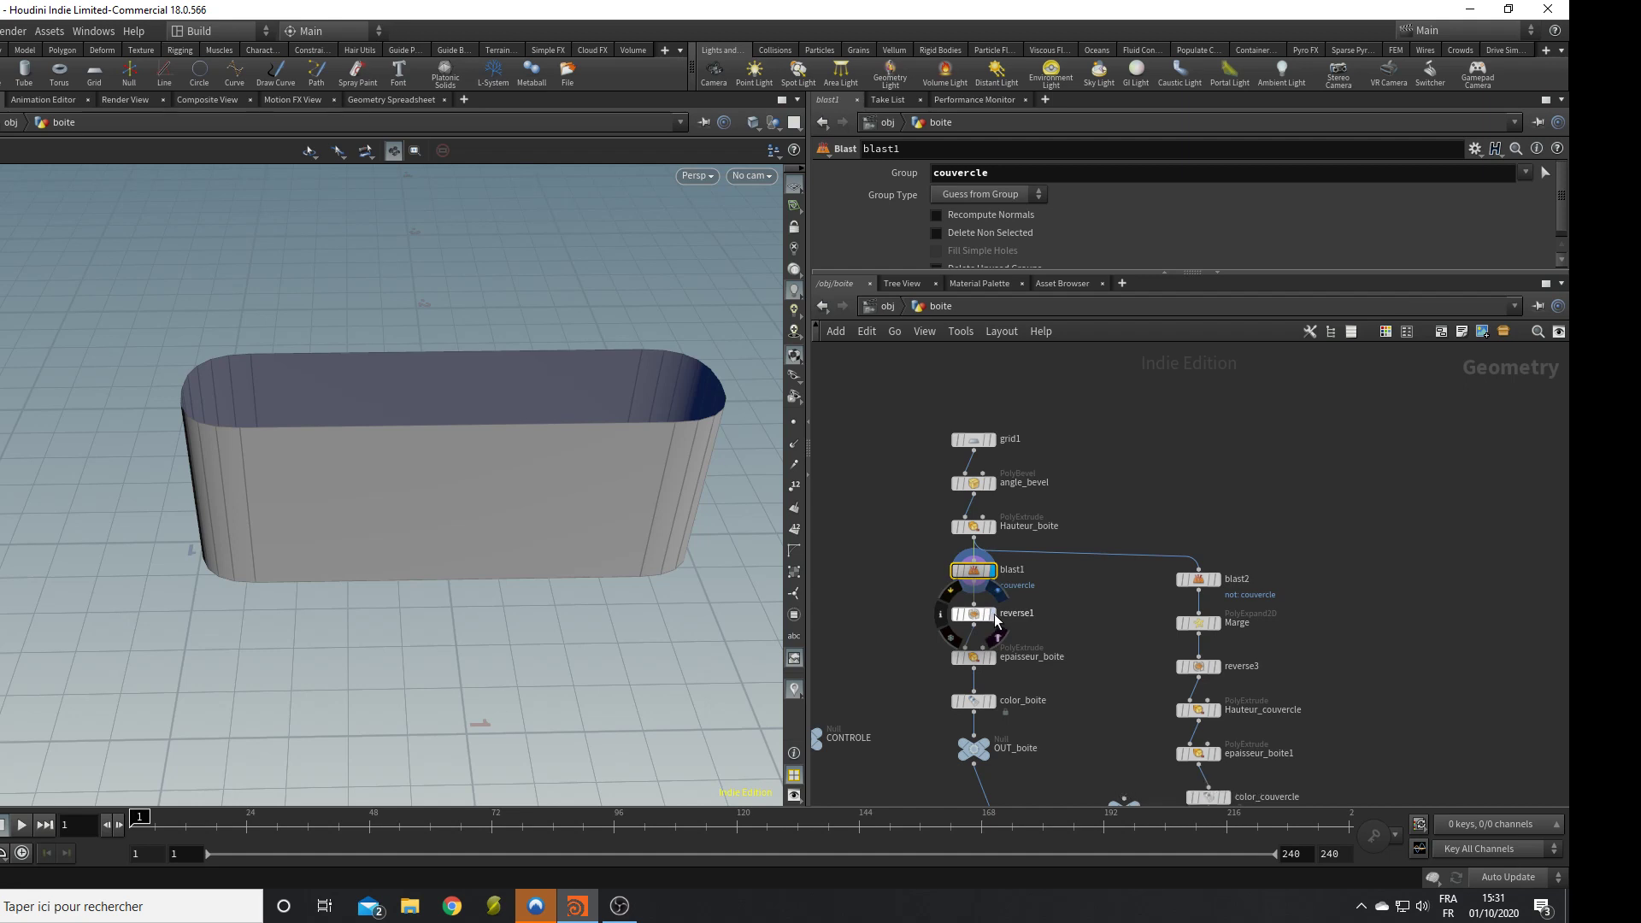
pyautogui.click(992, 614)
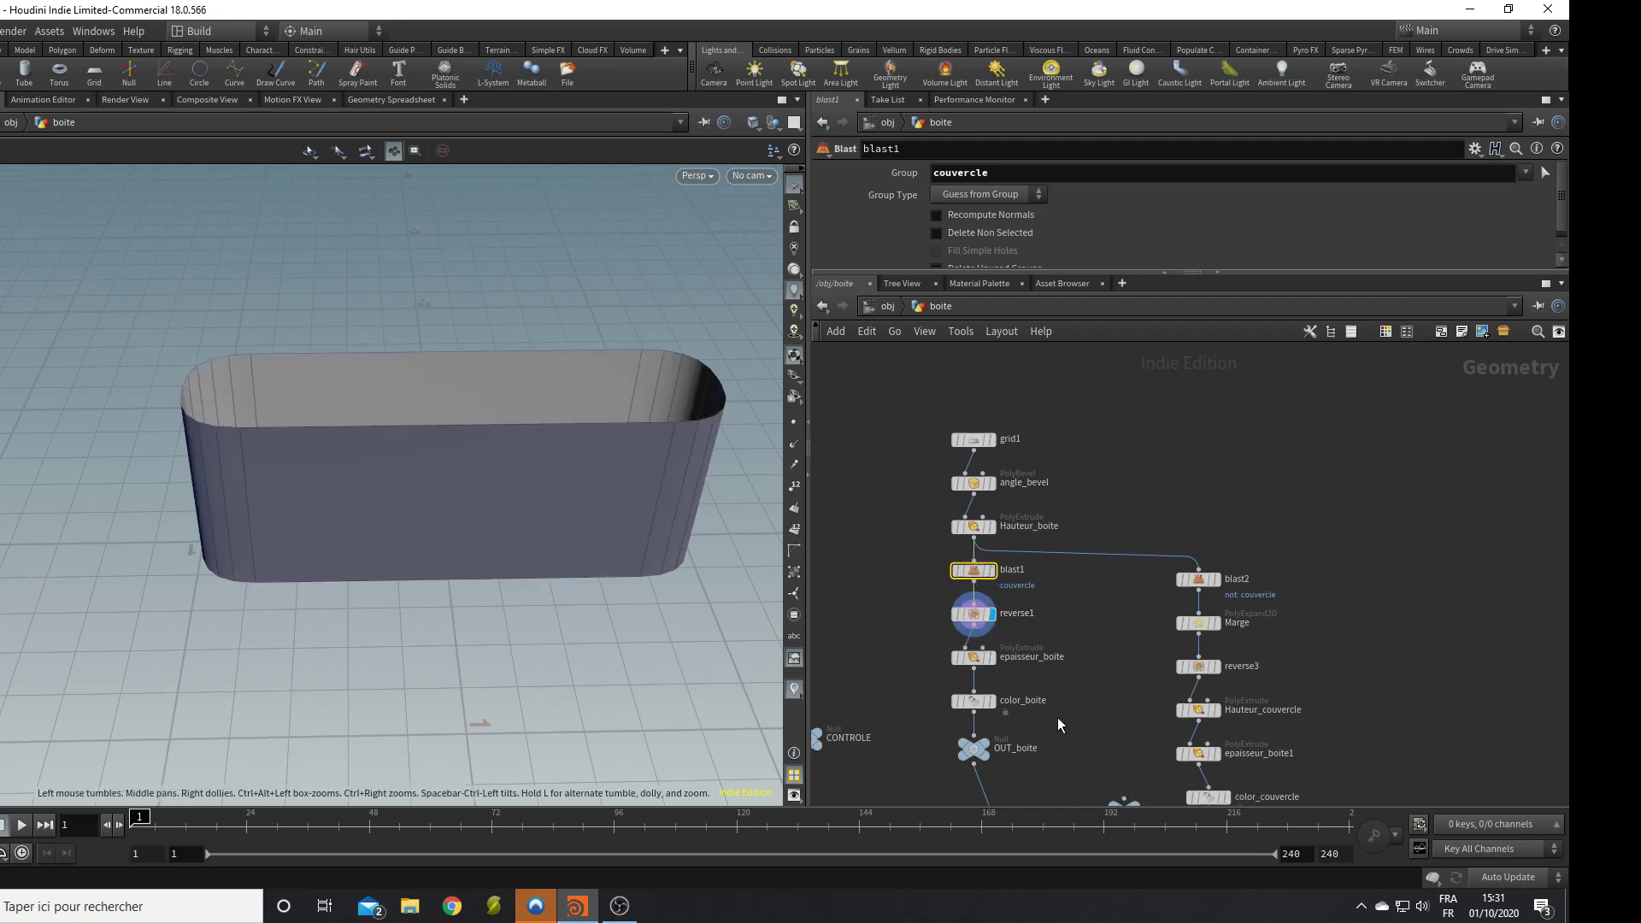
pyautogui.click(992, 659)
pyautogui.click(980, 658)
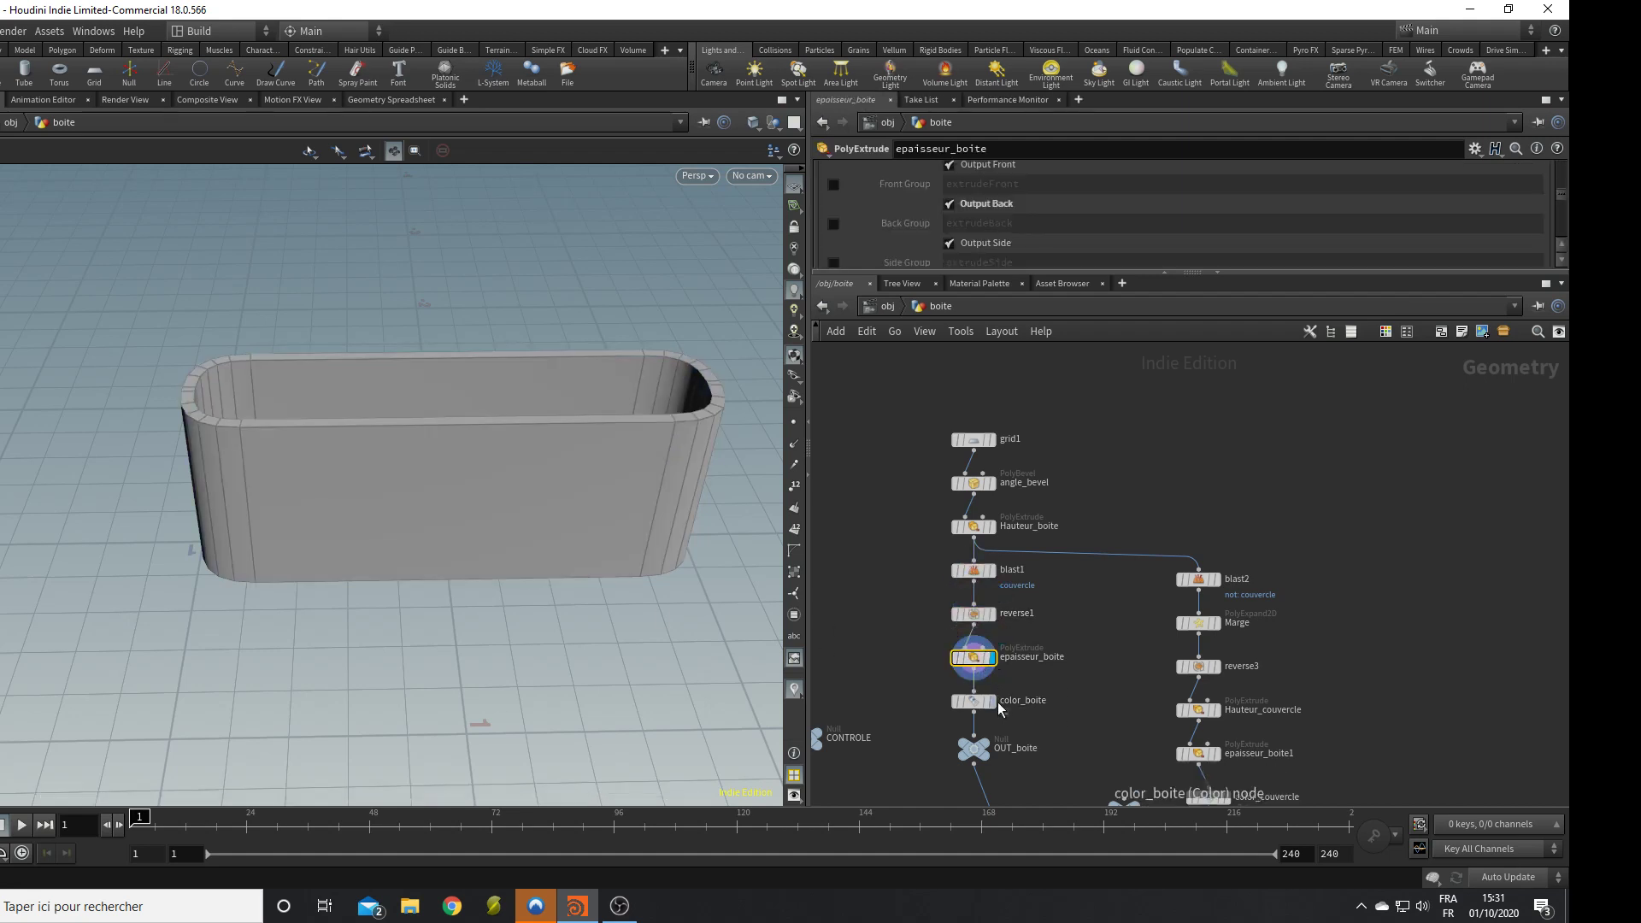
pyautogui.click(992, 702)
pyautogui.click(975, 701)
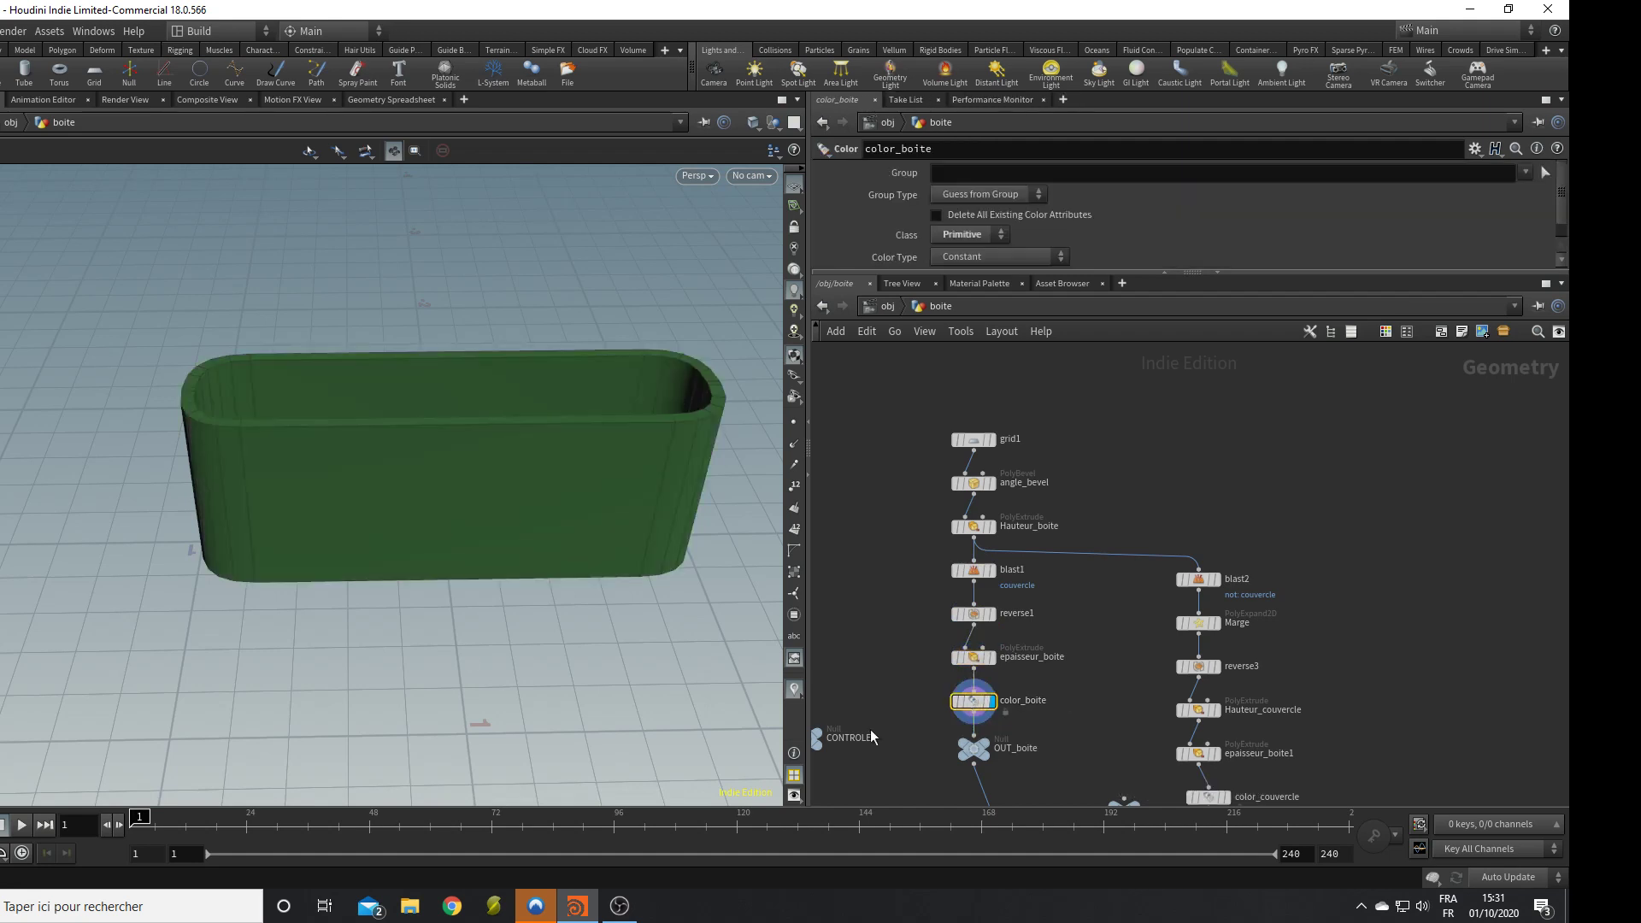
# Display blast2, Marge, Hauteur_couvercle and color_couvercle in turn to review how the lid is built.
pyautogui.click(1215, 579)
pyautogui.click(1195, 579)
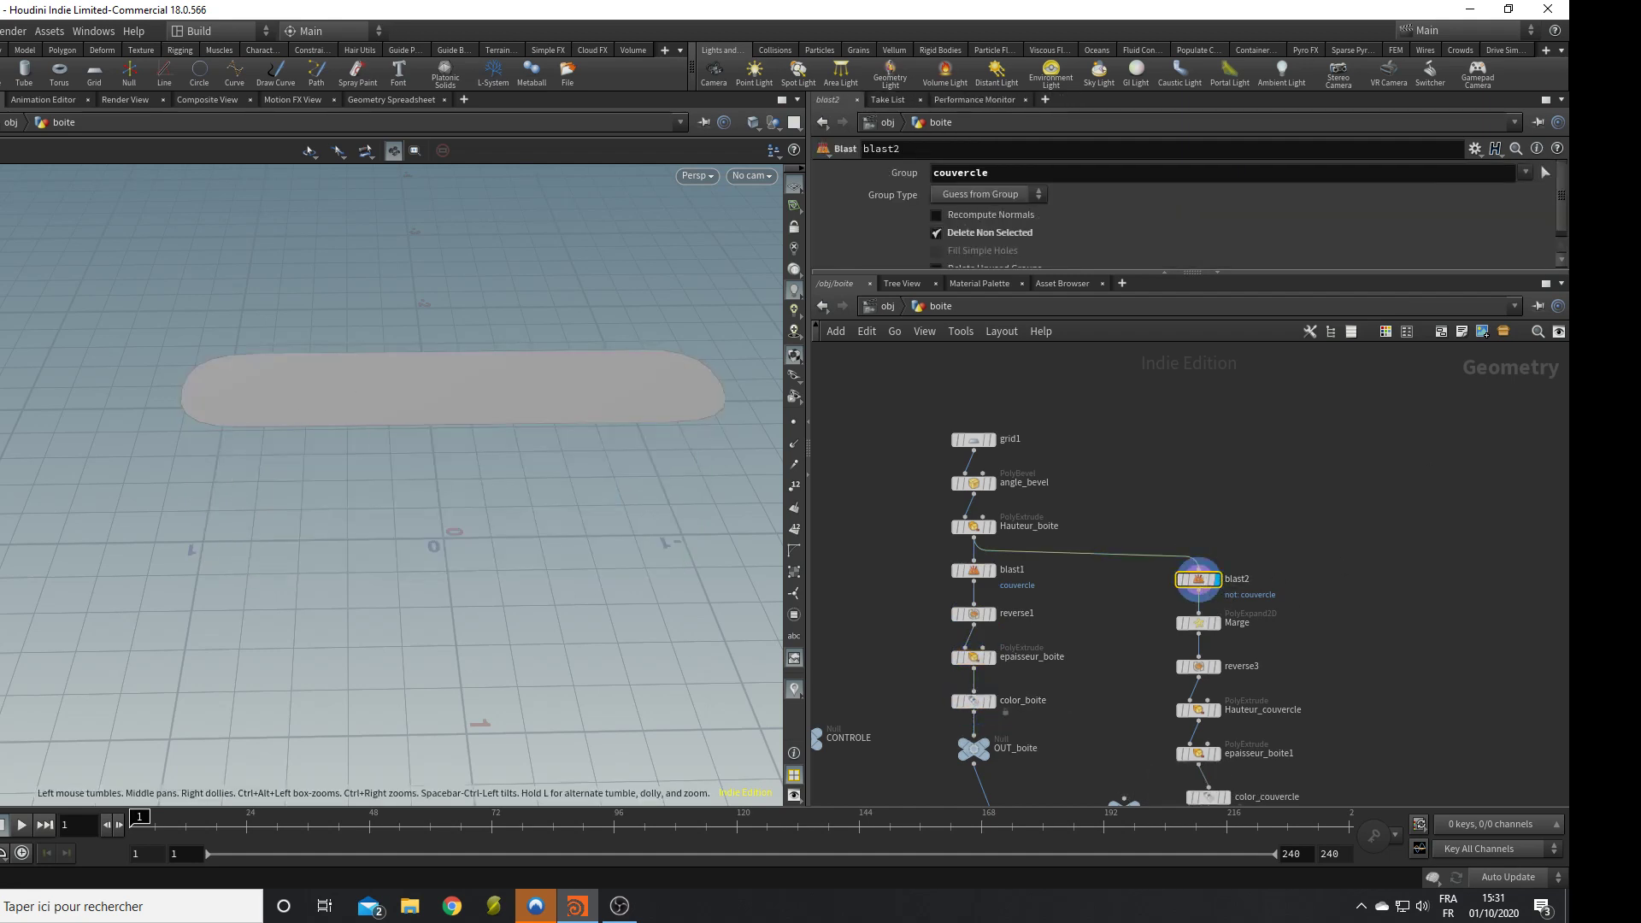
pyautogui.moveTo(1380, 638); pyautogui.dragTo(1342, 464, button='middle')
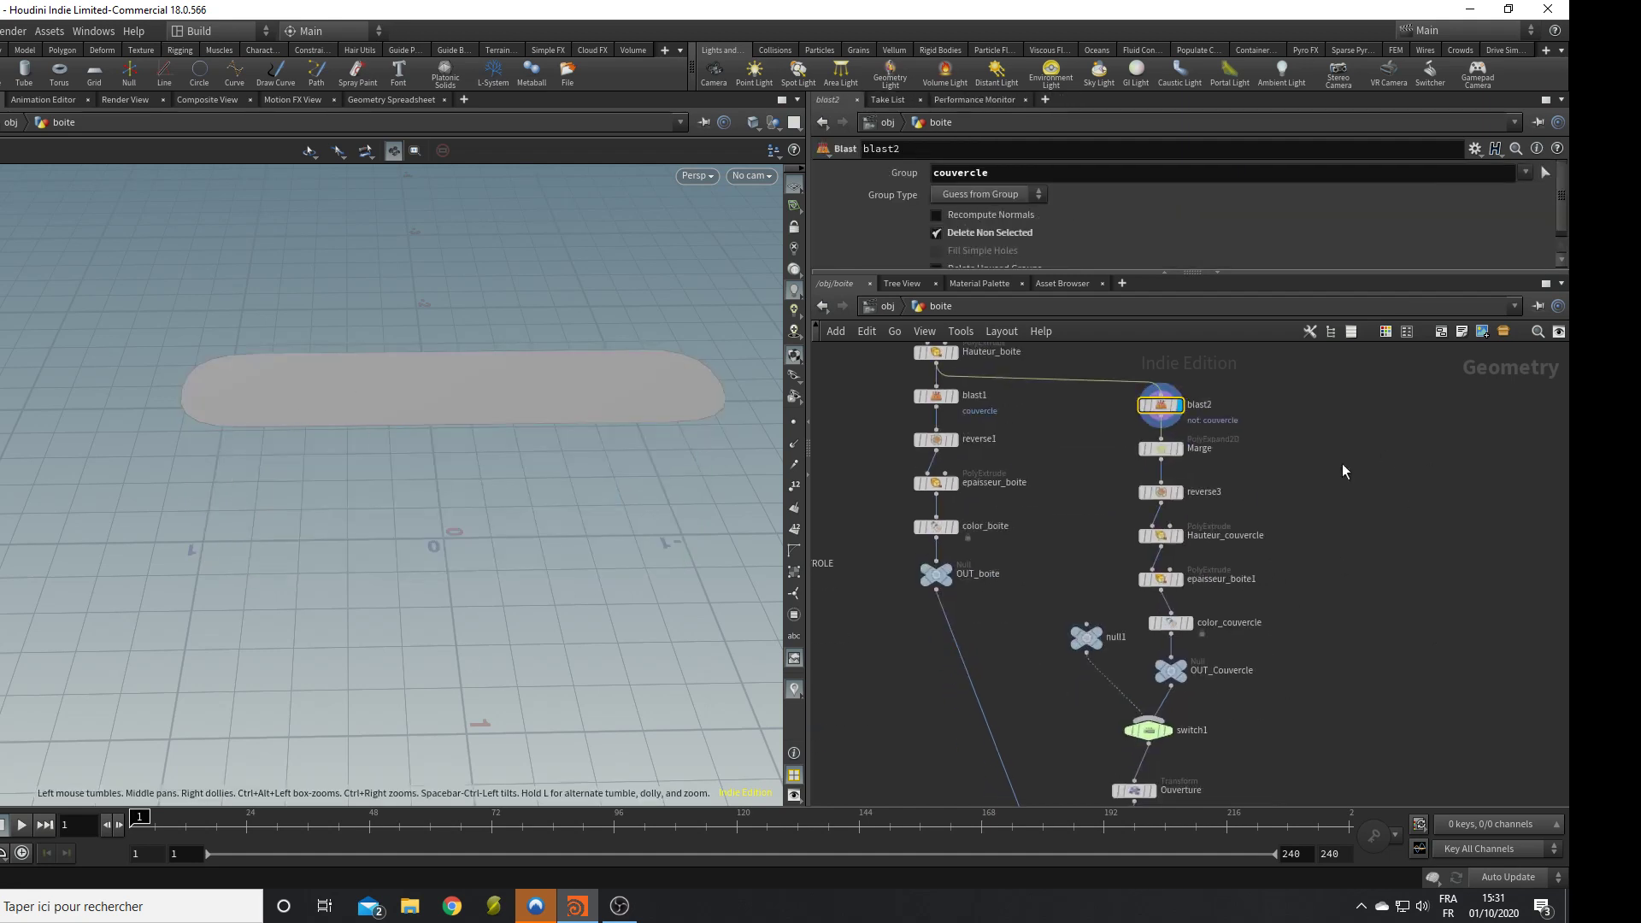
pyautogui.click(1183, 455)
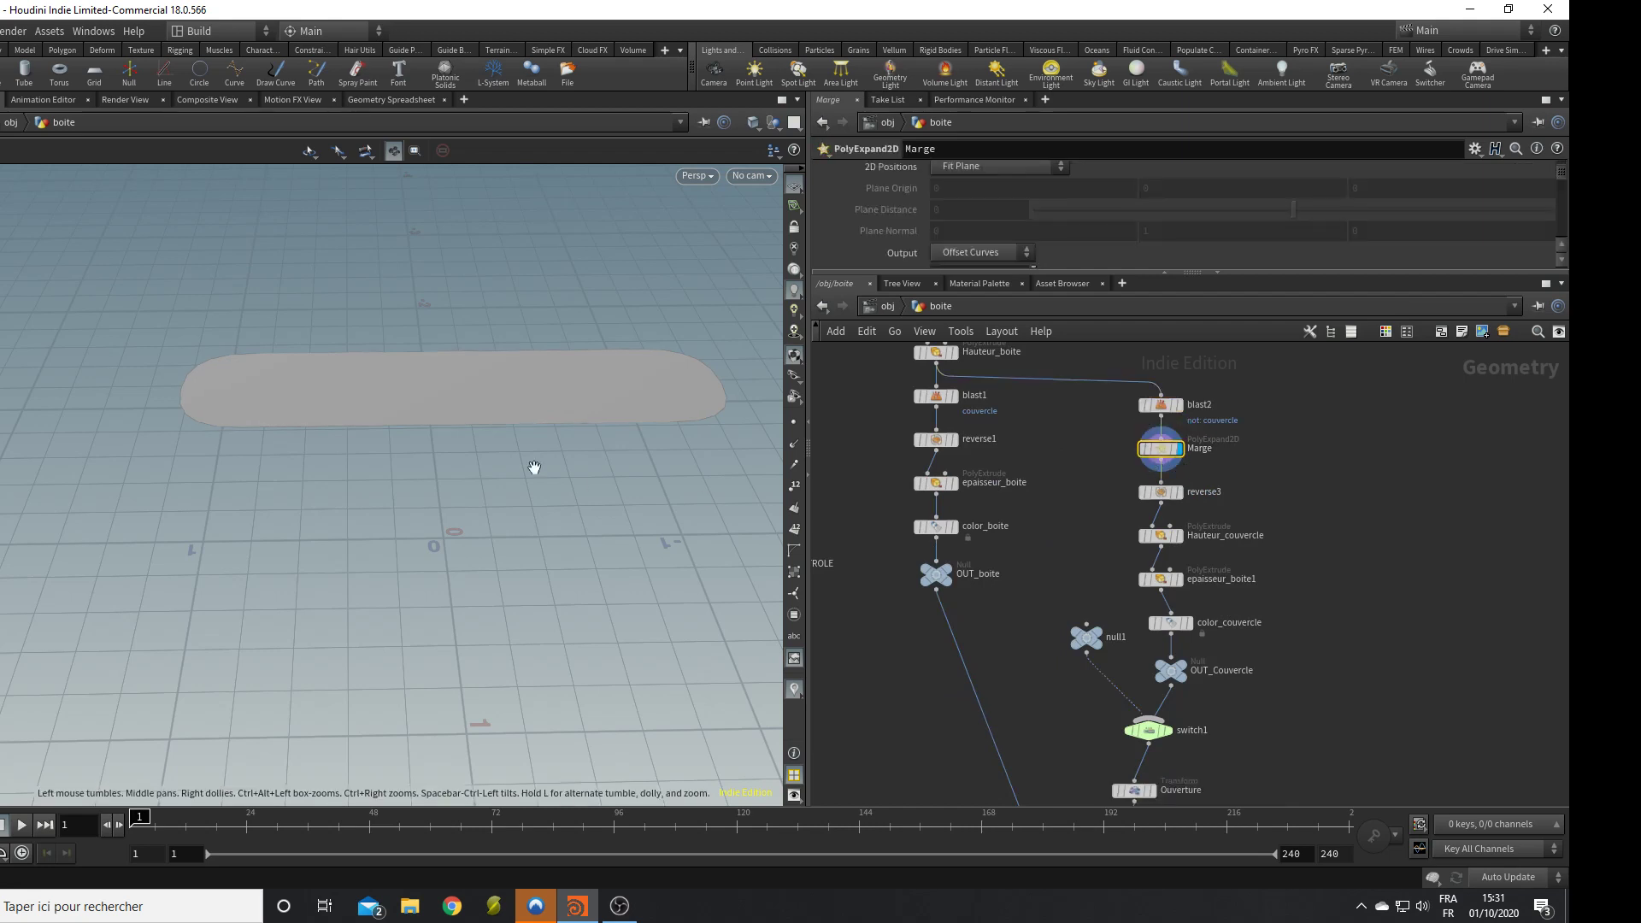
pyautogui.click(1180, 492)
pyautogui.click(1180, 536)
pyautogui.click(1162, 538)
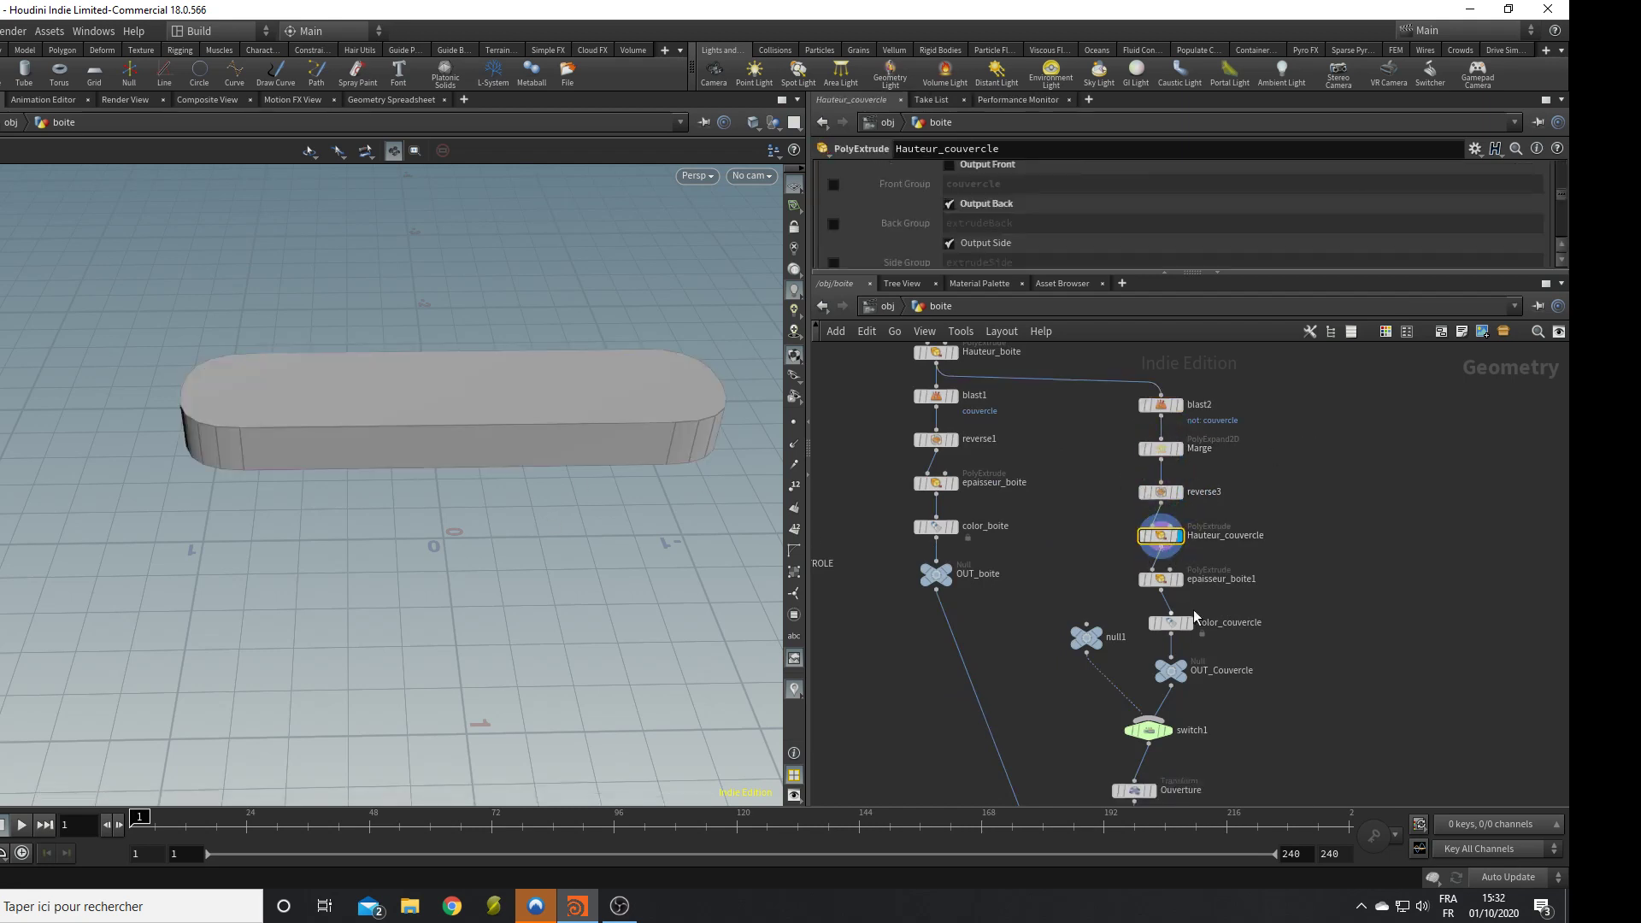
pyautogui.click(1180, 579)
pyautogui.click(1189, 624)
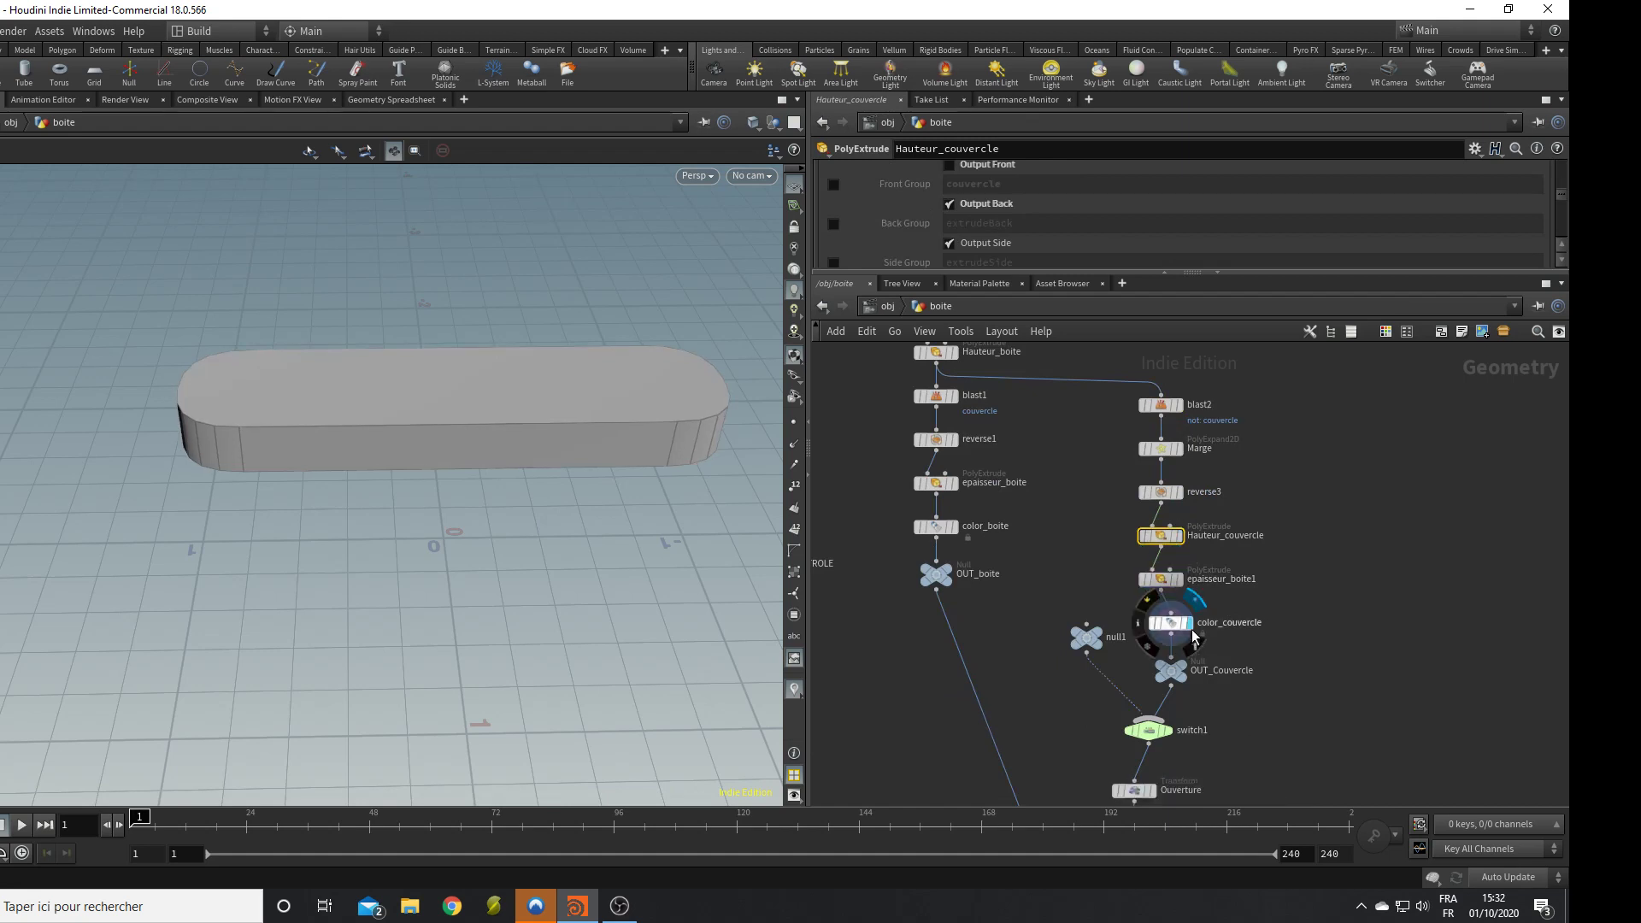
pyautogui.moveTo(1252, 705); pyautogui.dragTo(1259, 571, button='middle')
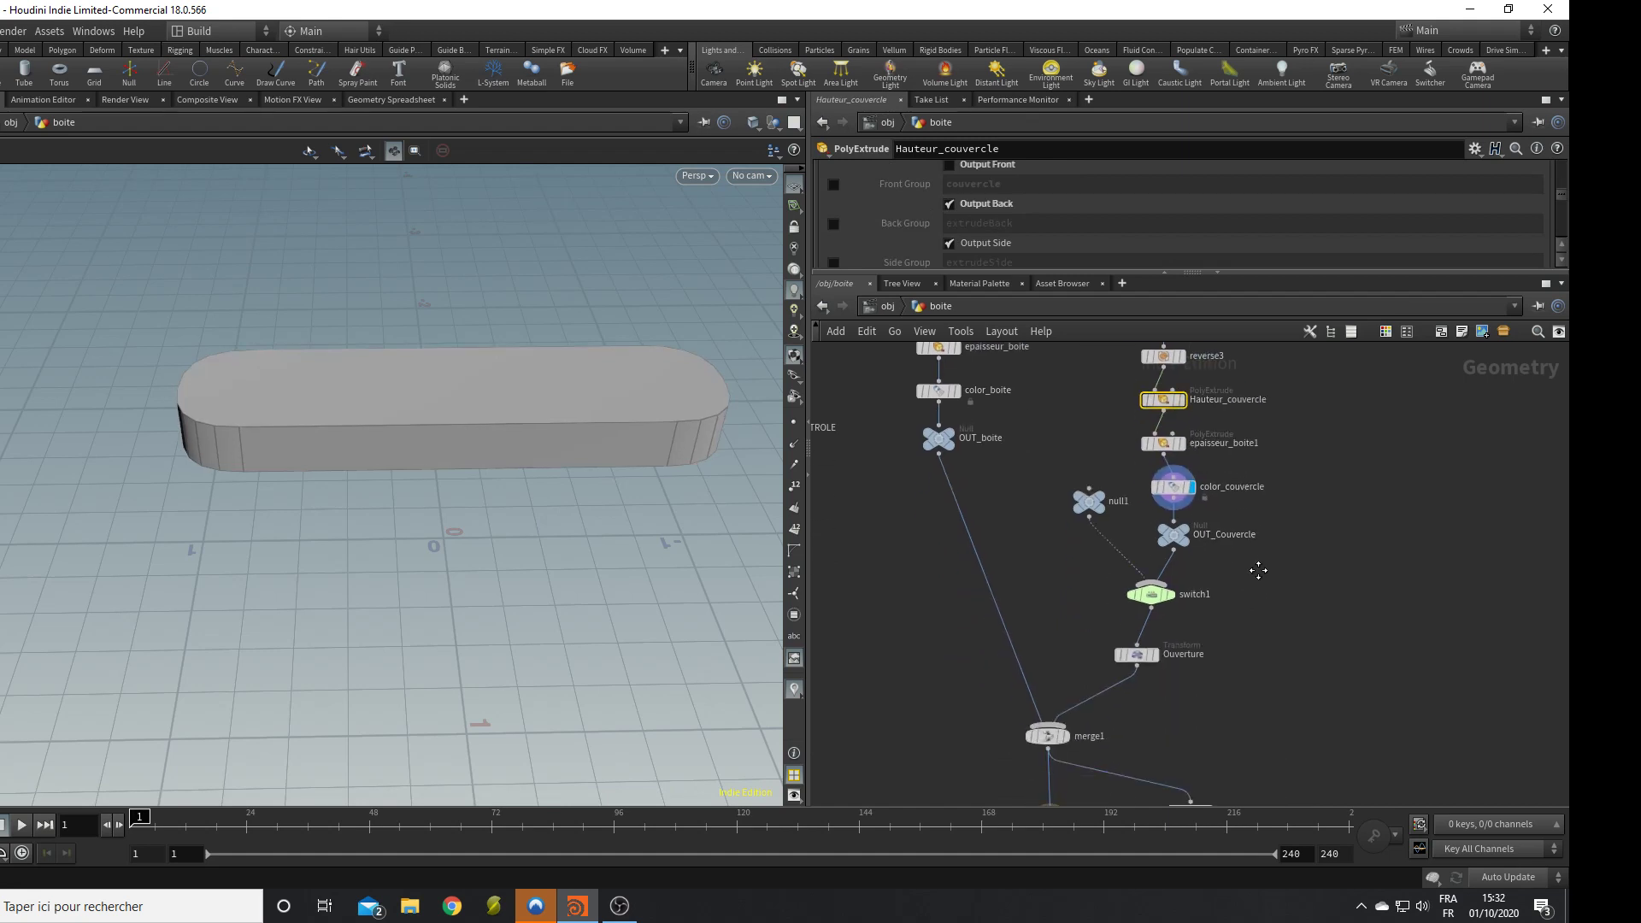
# Examine the settings of switch1 and the Ouverture transform, including its Ouverture_Max value and Translate expression.
pyautogui.click(1164, 598)
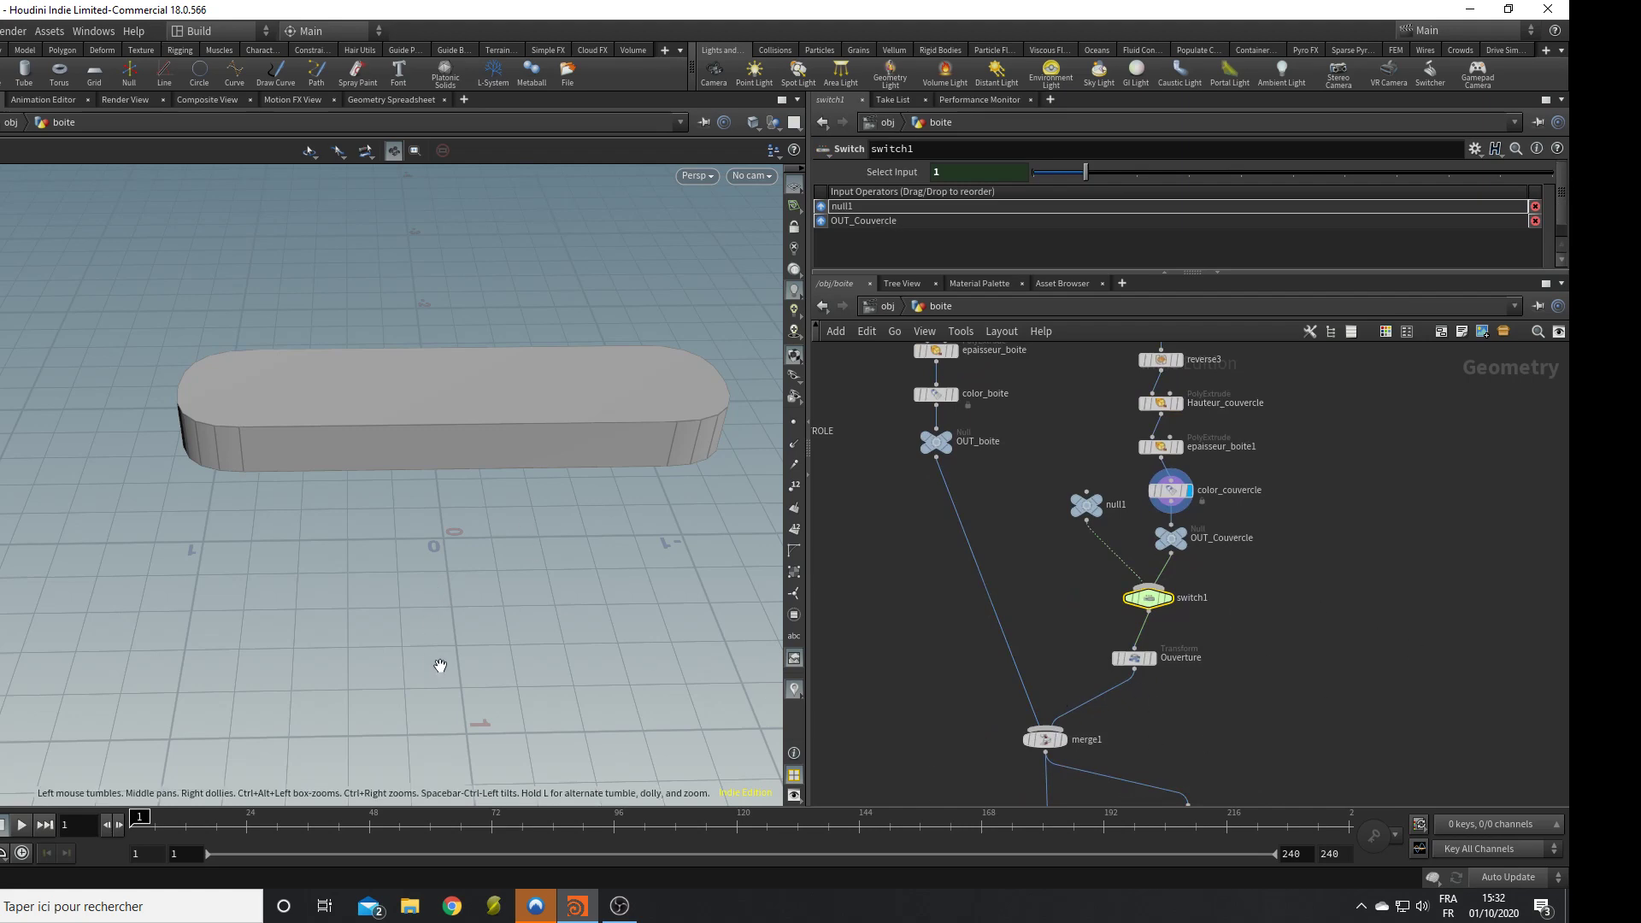
pyautogui.moveTo(440, 666); pyautogui.dragTo(433, 575)
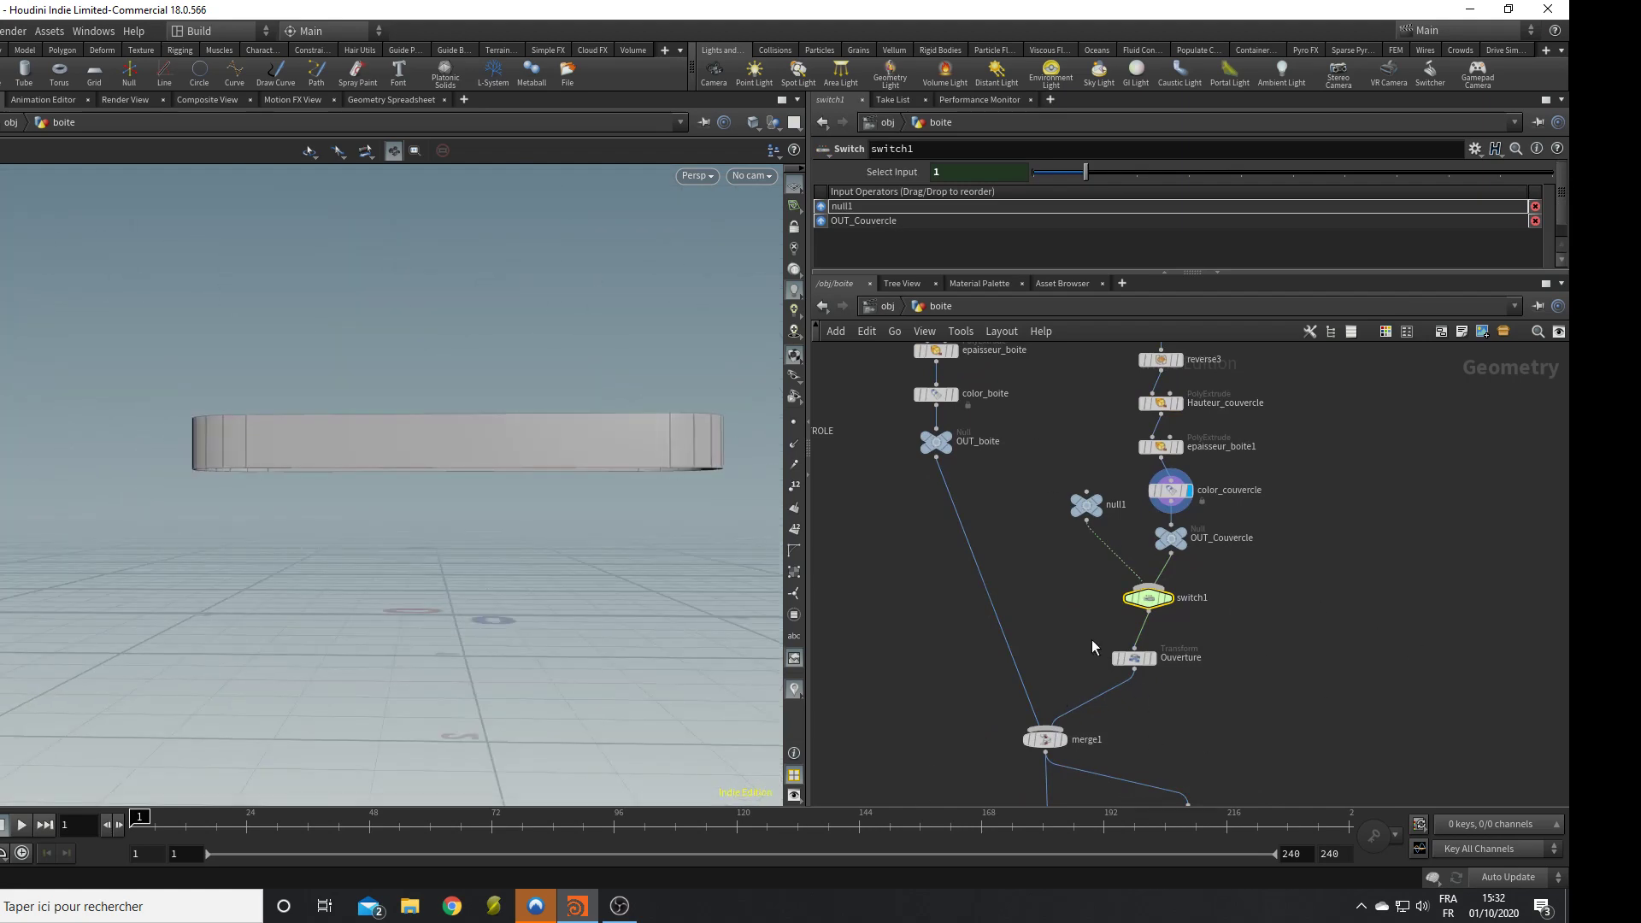
pyautogui.click(1130, 659)
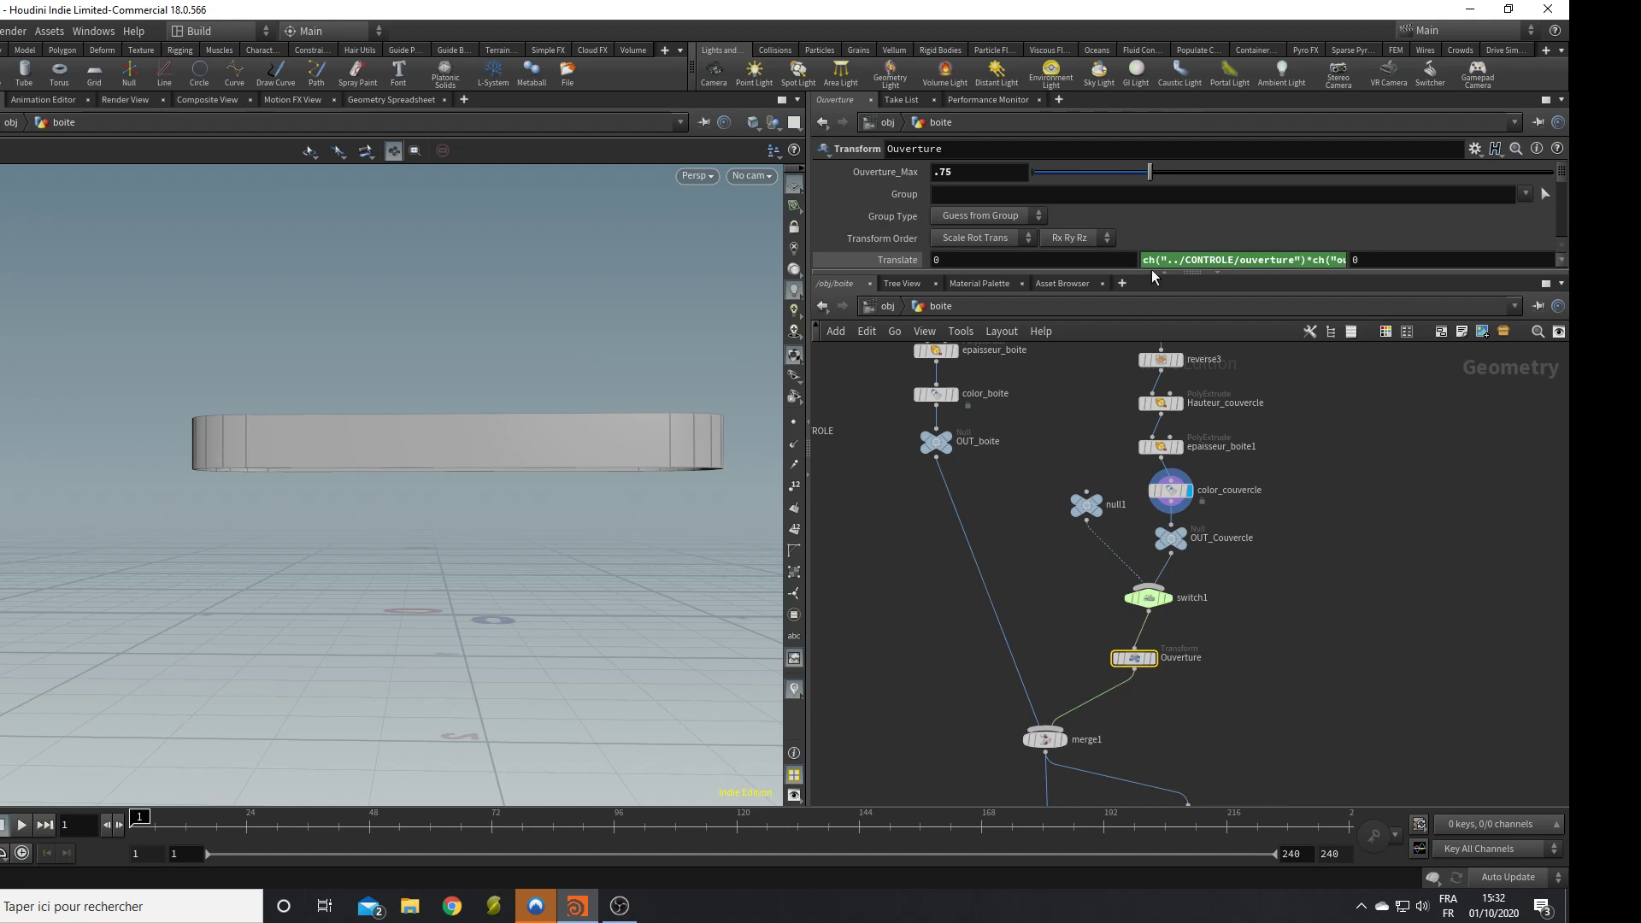
pyautogui.moveTo(1151, 272); pyautogui.dragTo(1128, 393)
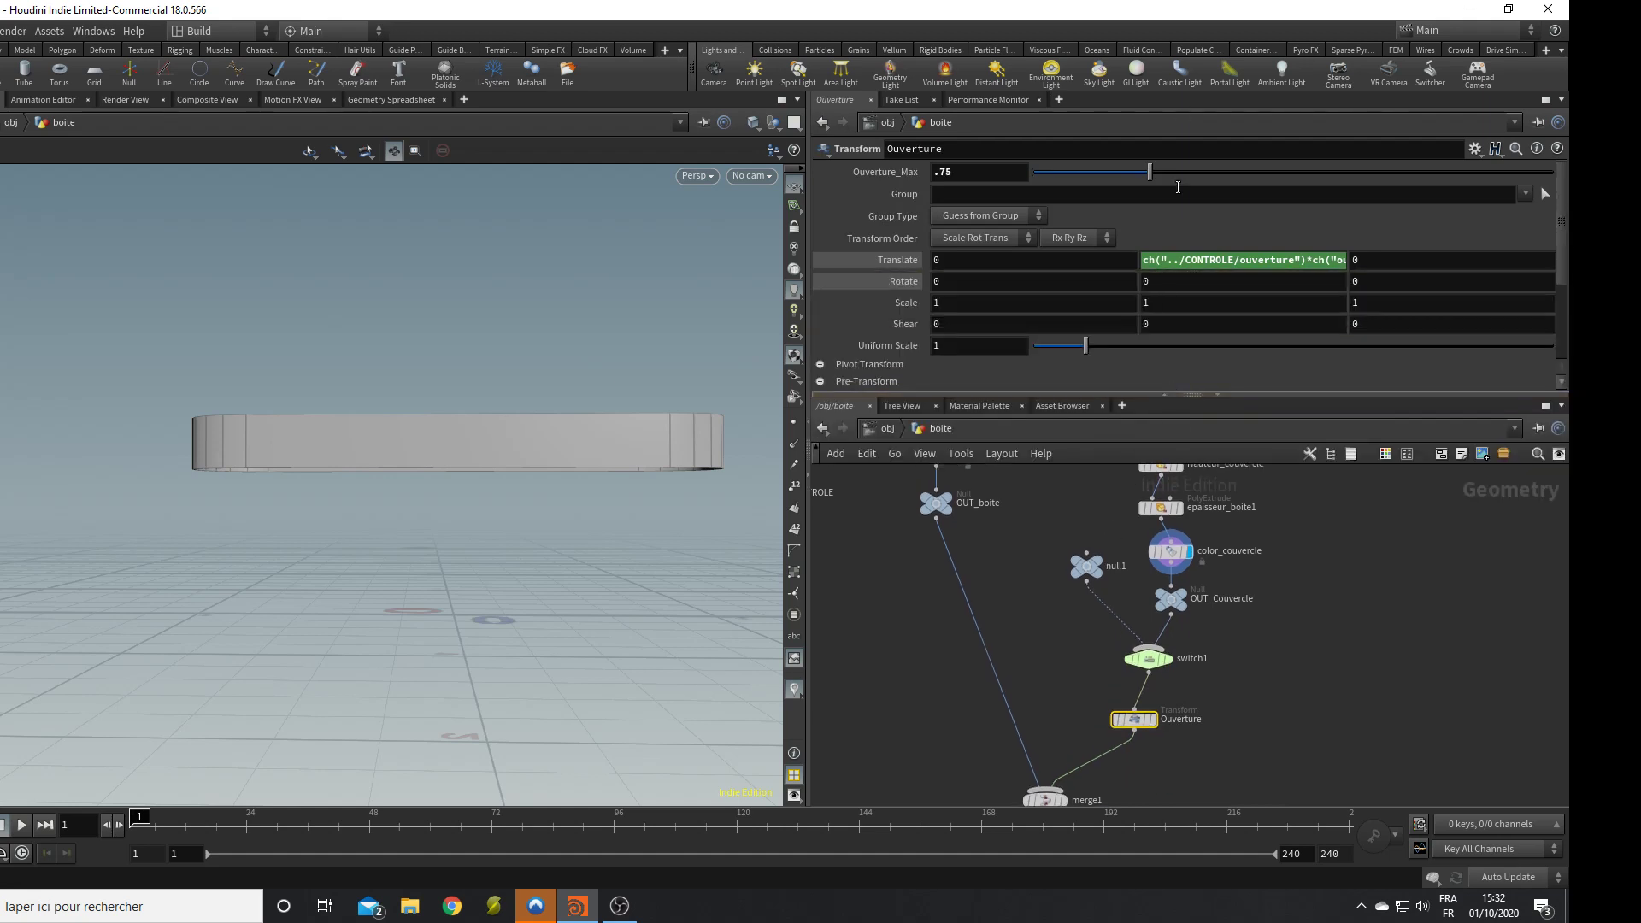
pyautogui.moveTo(1261, 688); pyautogui.dragTo(1187, 559, button='middle')
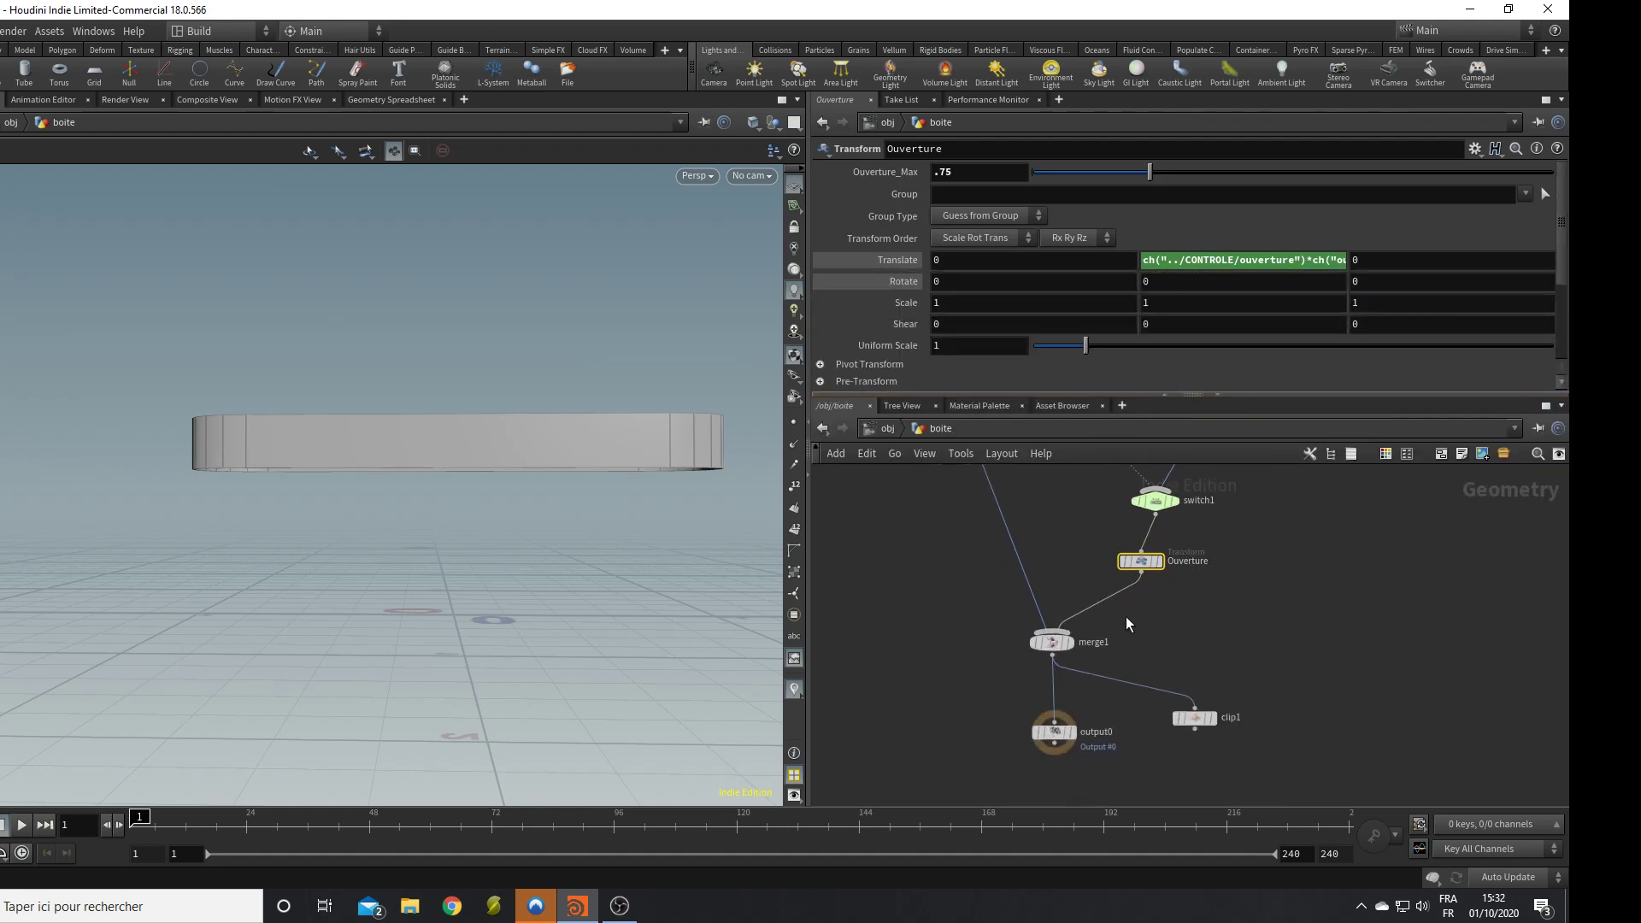
# Check the merge1 inputs and display the output0 node to view the box and lid together.
pyautogui.click(1049, 646)
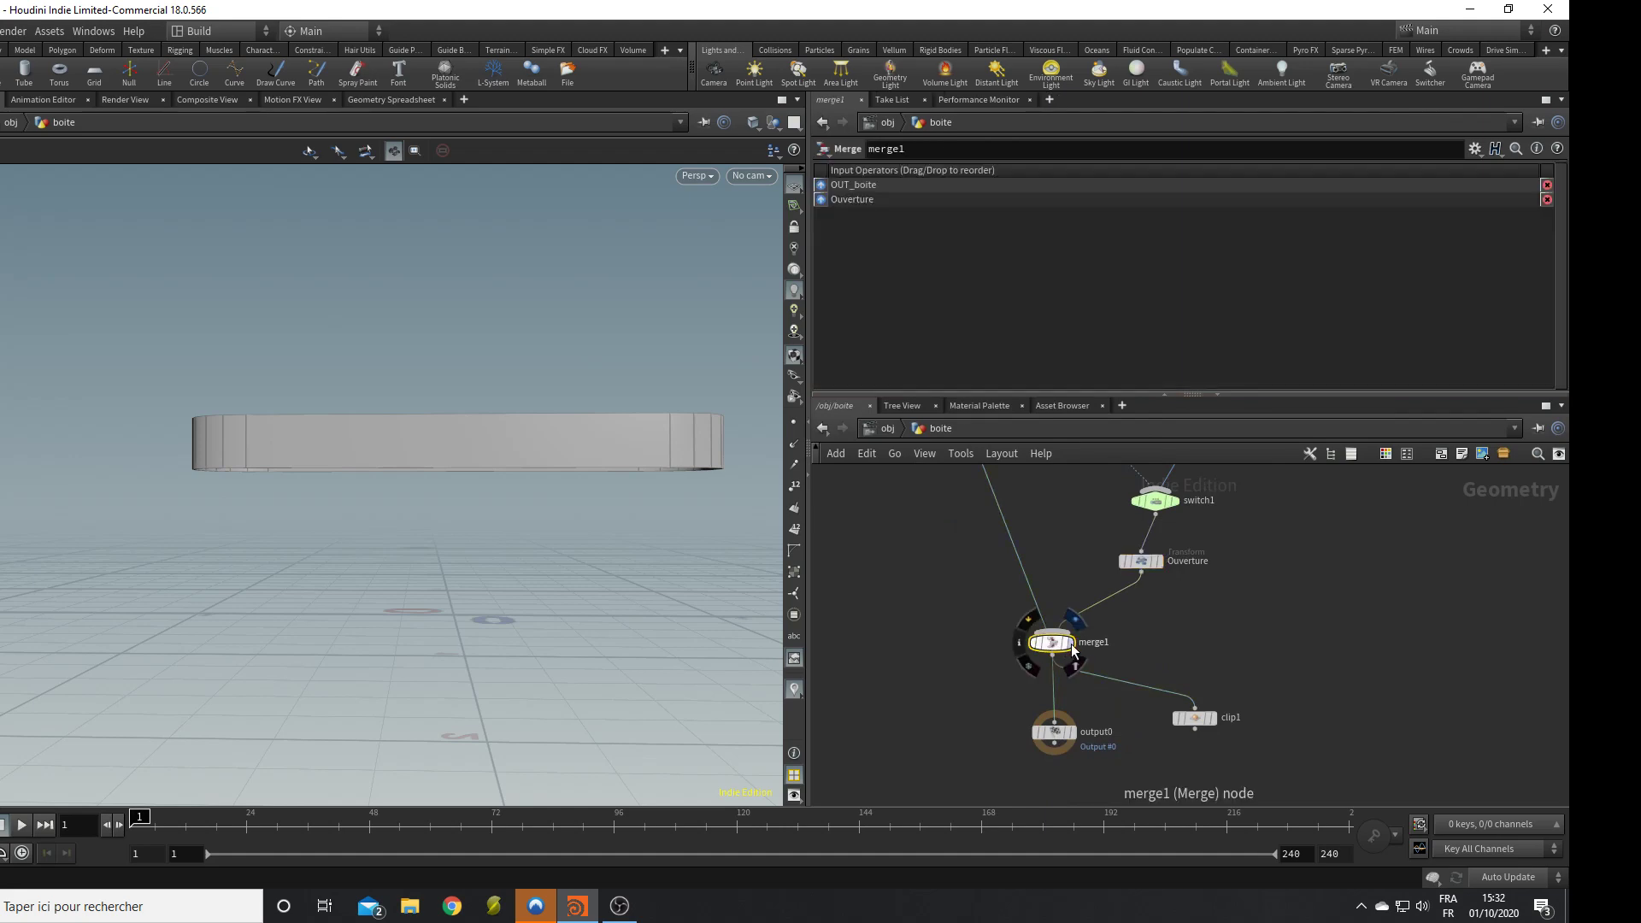
pyautogui.click(1073, 733)
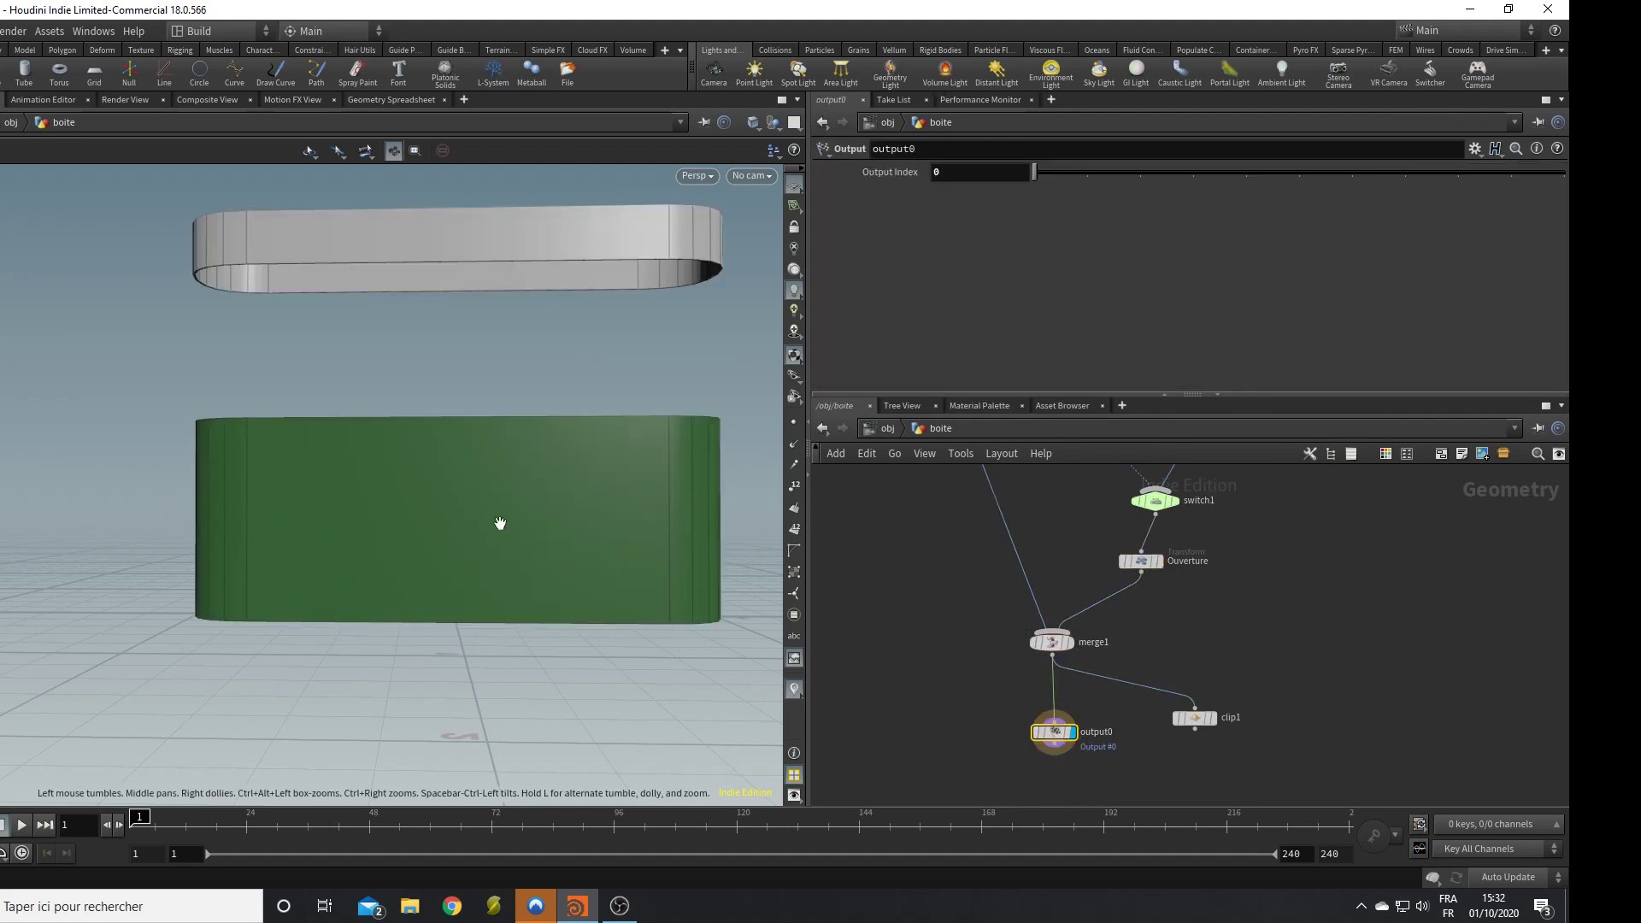
pyautogui.moveTo(500, 523); pyautogui.dragTo(444, 586)
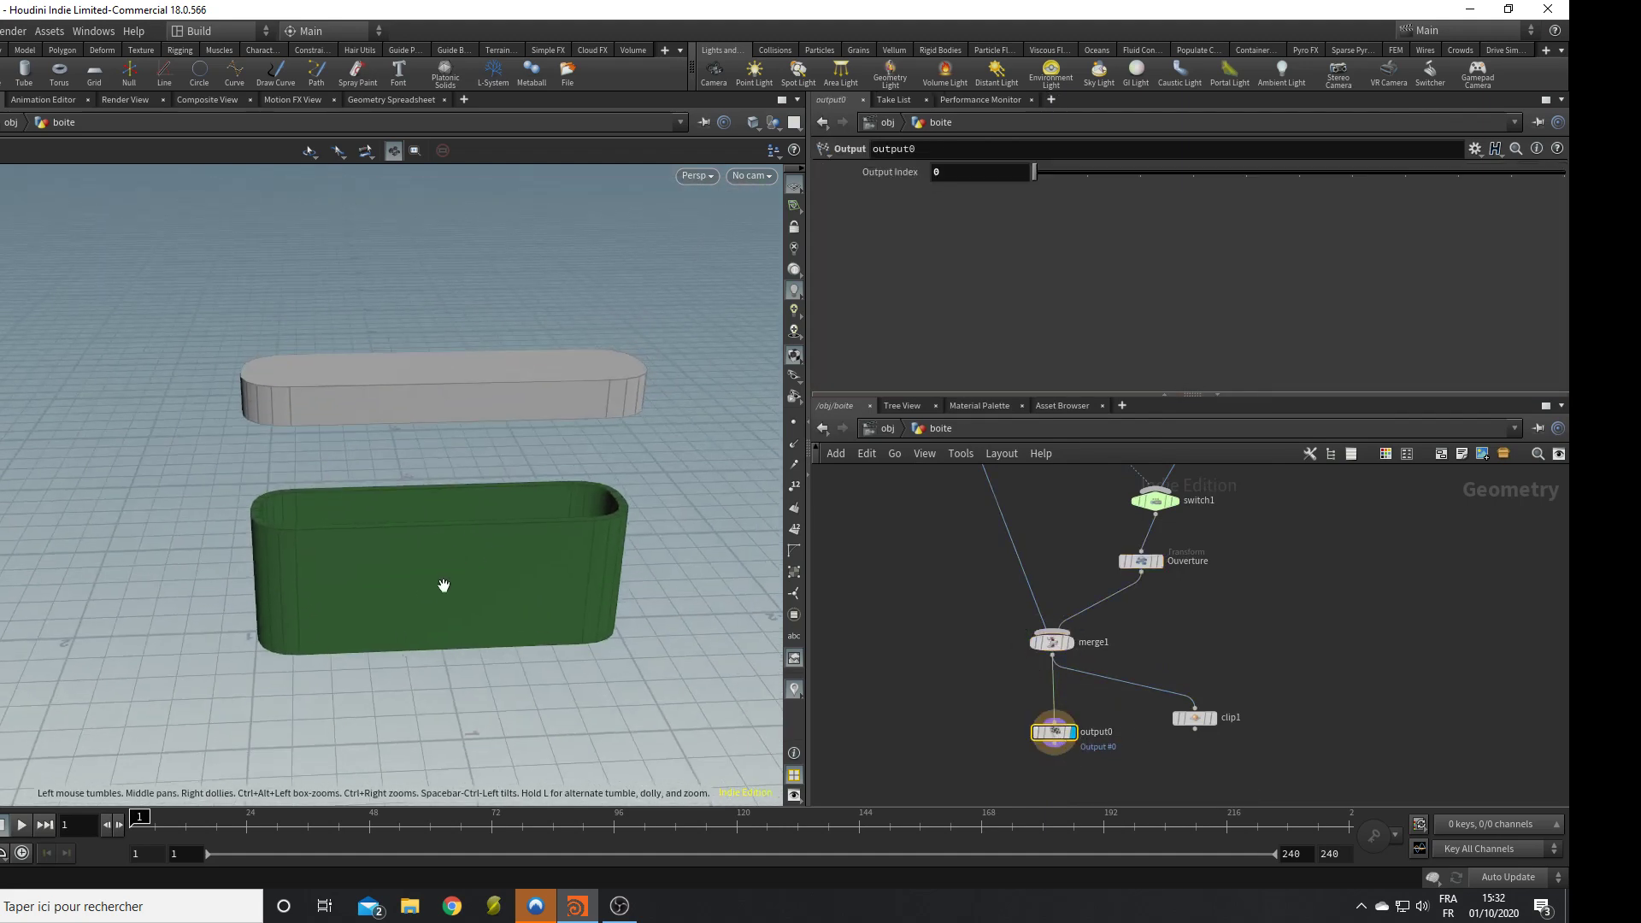
pyautogui.scroll(2, 444, 586)
# Rename the null1 node feeding switch1 as RIEN.
pyautogui.moveTo(918, 586); pyautogui.dragTo(938, 688, button='middle')
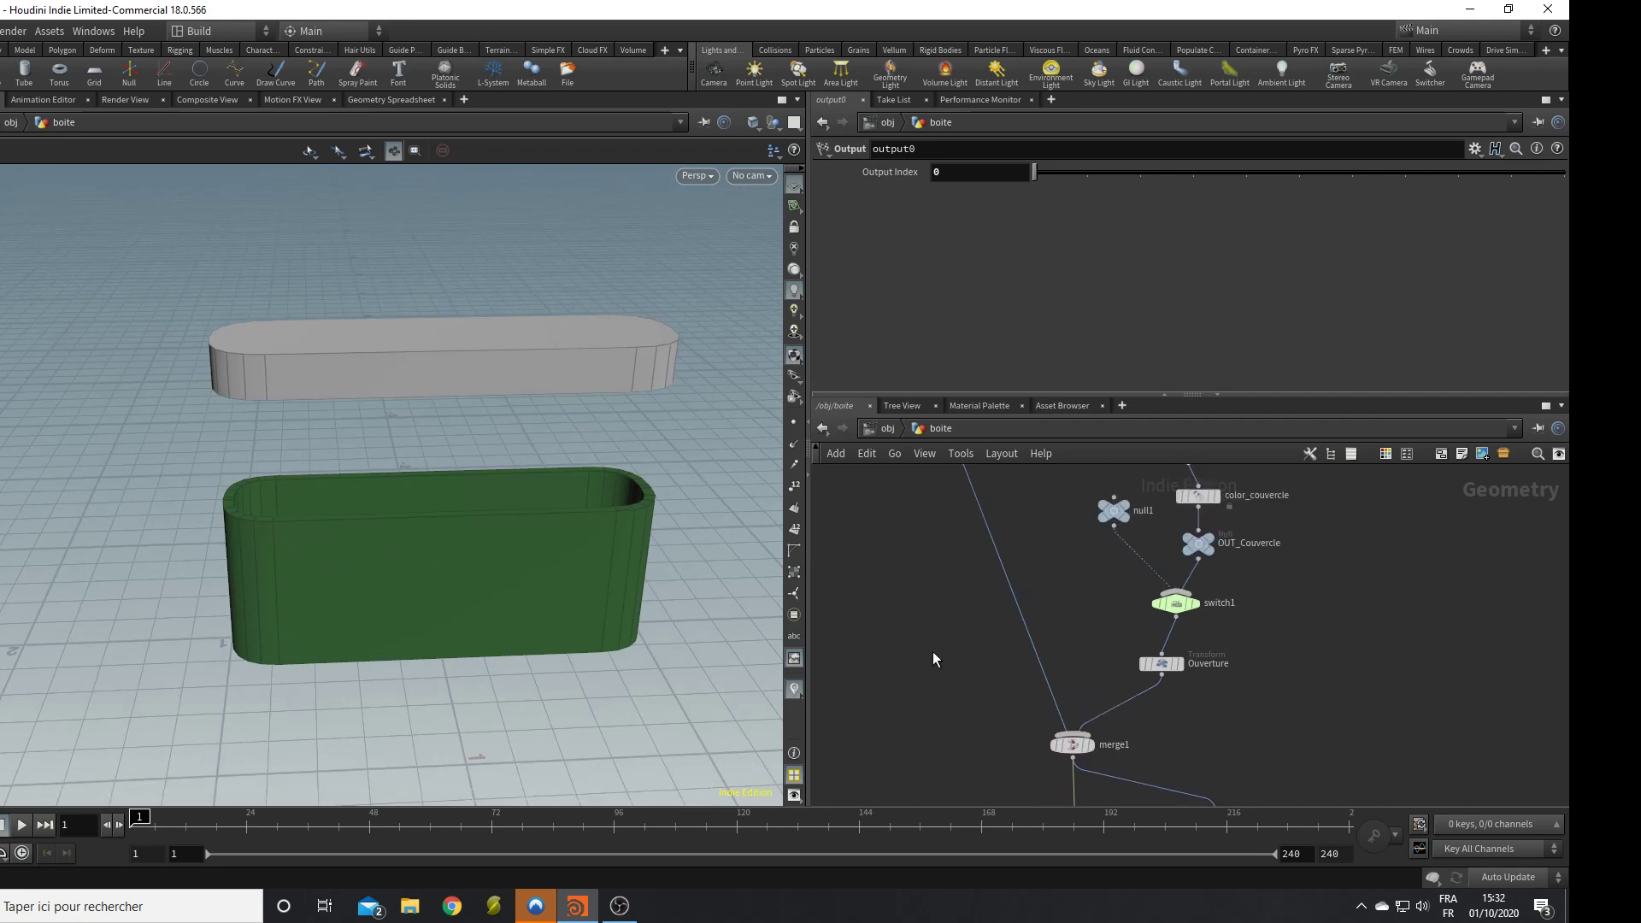
pyautogui.scroll(-3, 934, 653)
pyautogui.moveTo(949, 623); pyautogui.dragTo(934, 666, button='middle')
pyautogui.scroll(2, 947, 655)
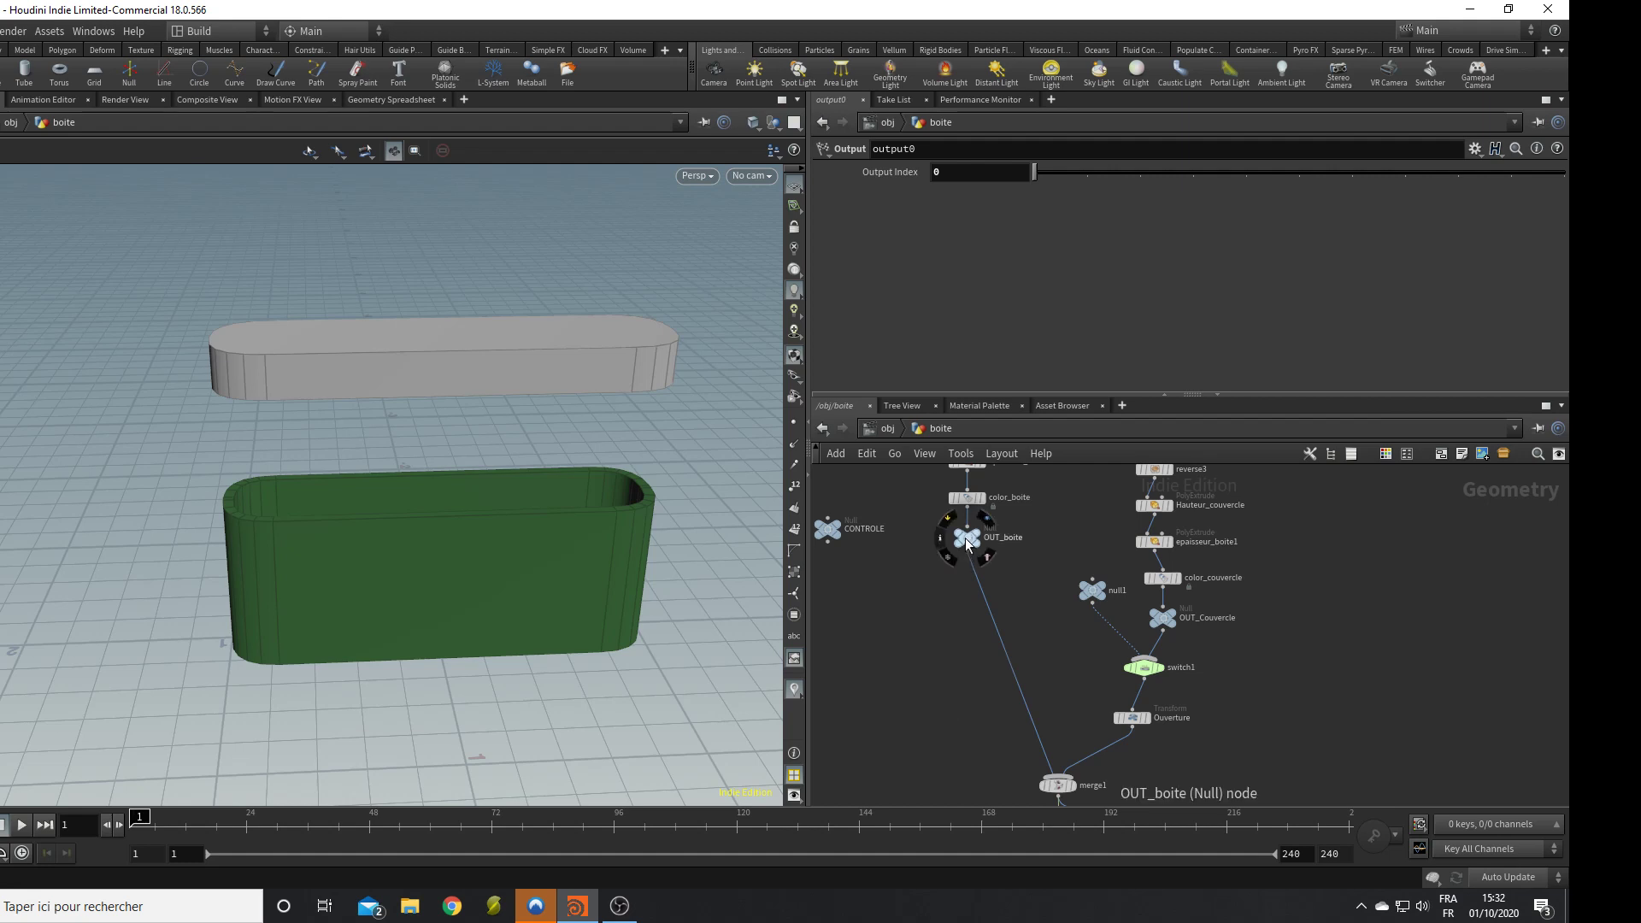
pyautogui.moveTo(1070, 612); pyautogui.dragTo(1037, 636, button='middle')
pyautogui.doubleClick(1081, 615)
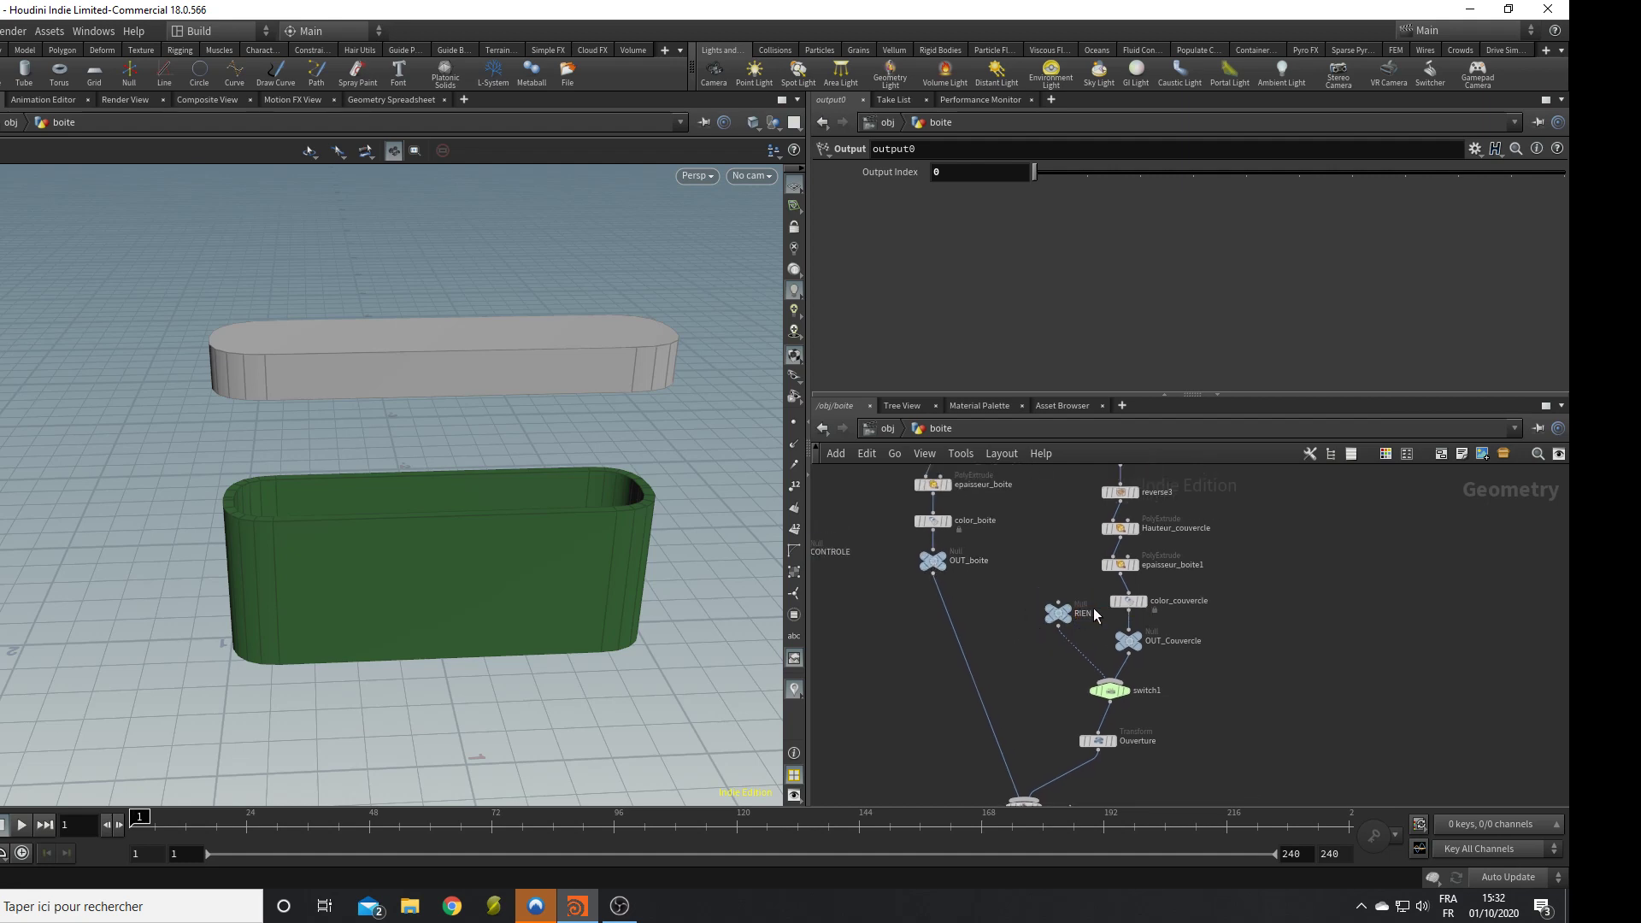
# Insert a Group Delete node between blast1 and reverse1 and set it to delete the couvercle group.
pyautogui.moveTo(1034, 535); pyautogui.dragTo(1013, 693, button='middle')
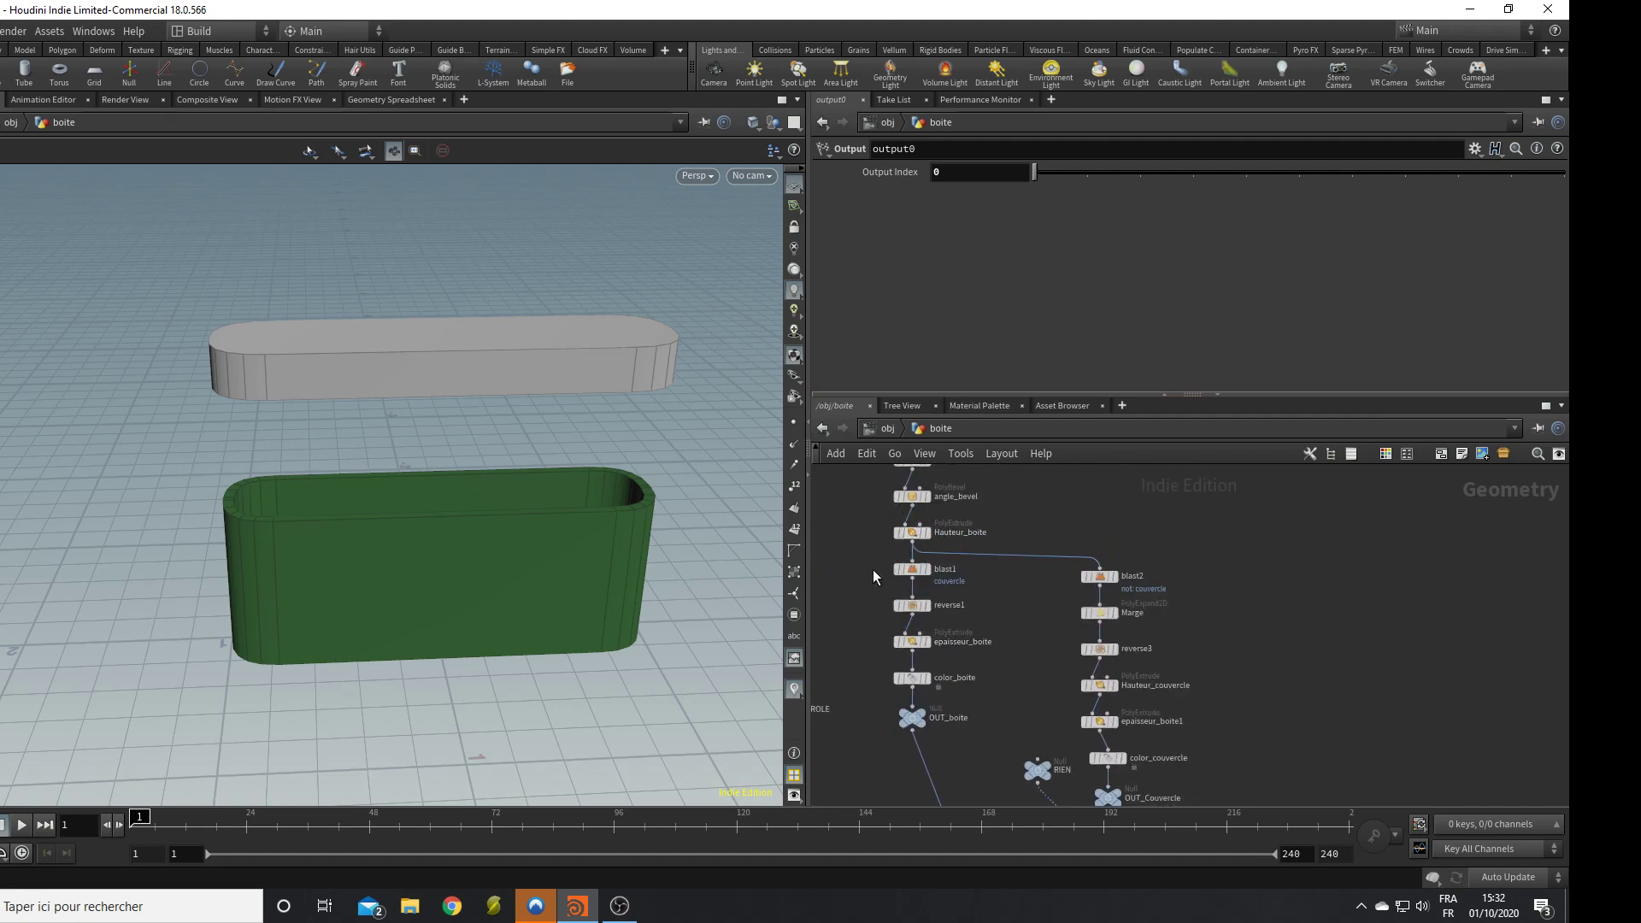
pyautogui.moveTo(1265, 712); pyautogui.dragTo(1292, 688, button='middle')
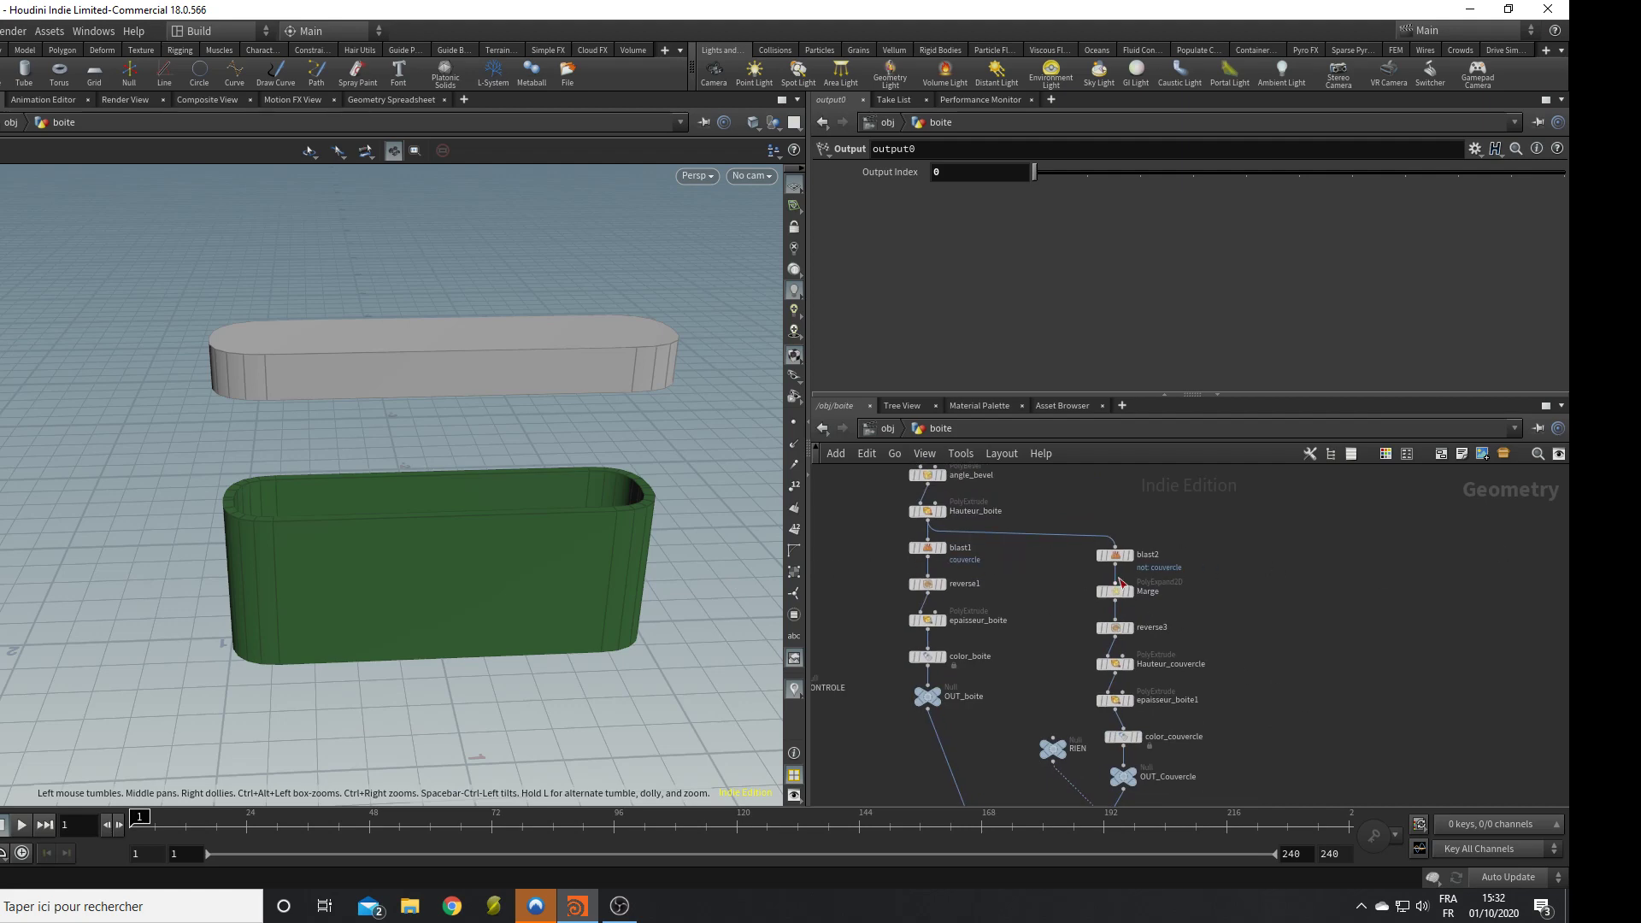
pyautogui.press('Tab')
pyautogui.write('group')
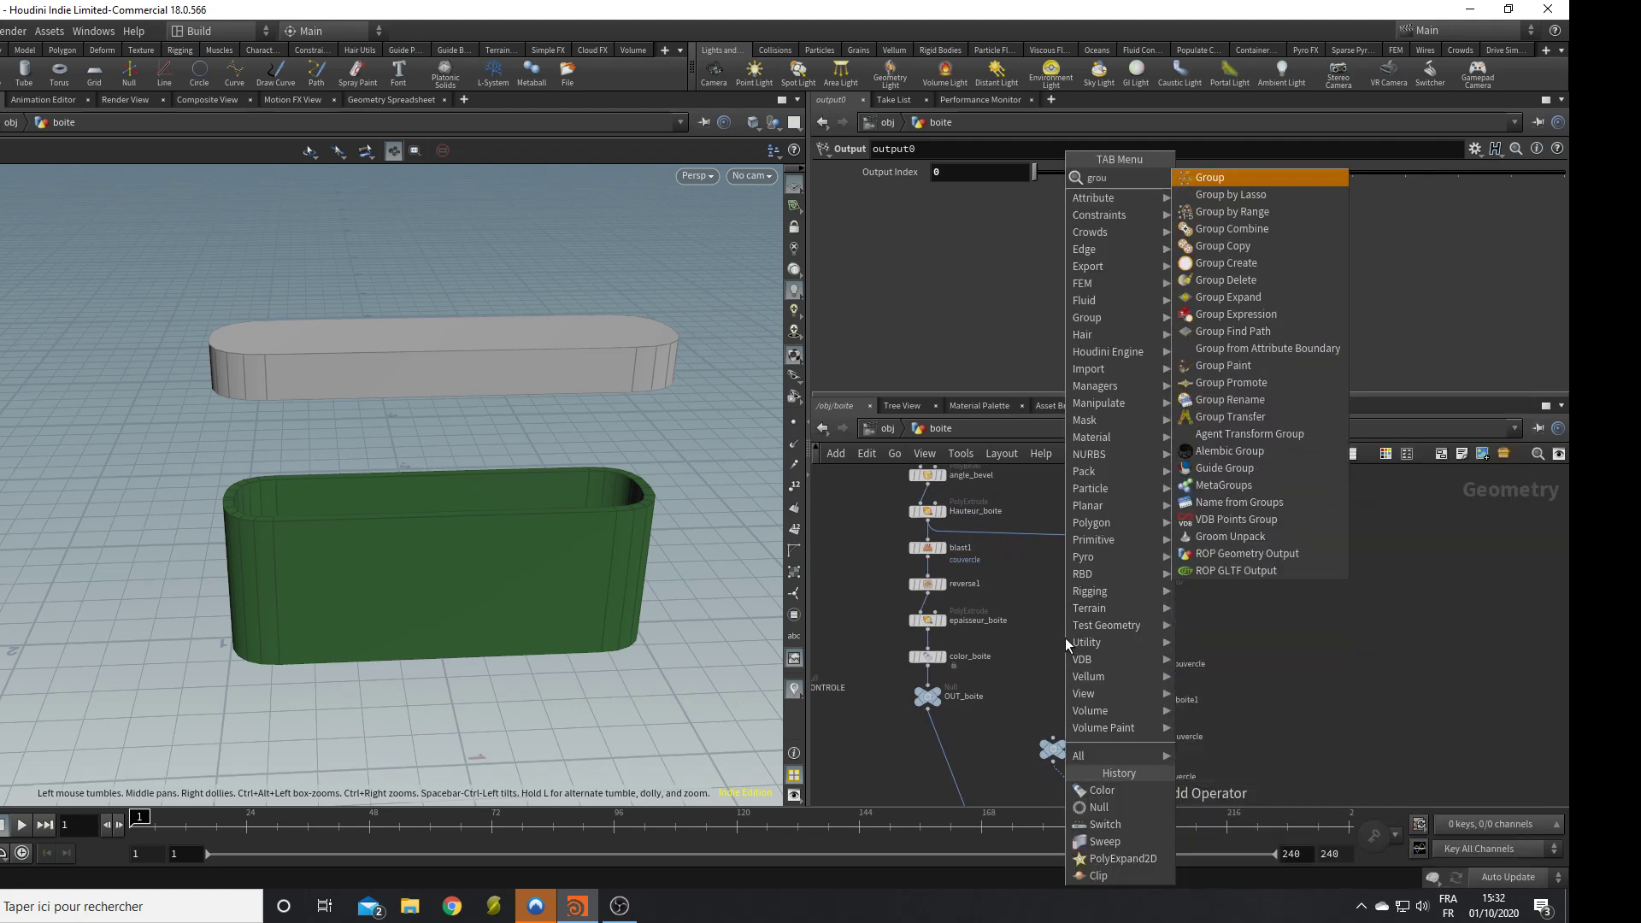
pyautogui.press('Return')
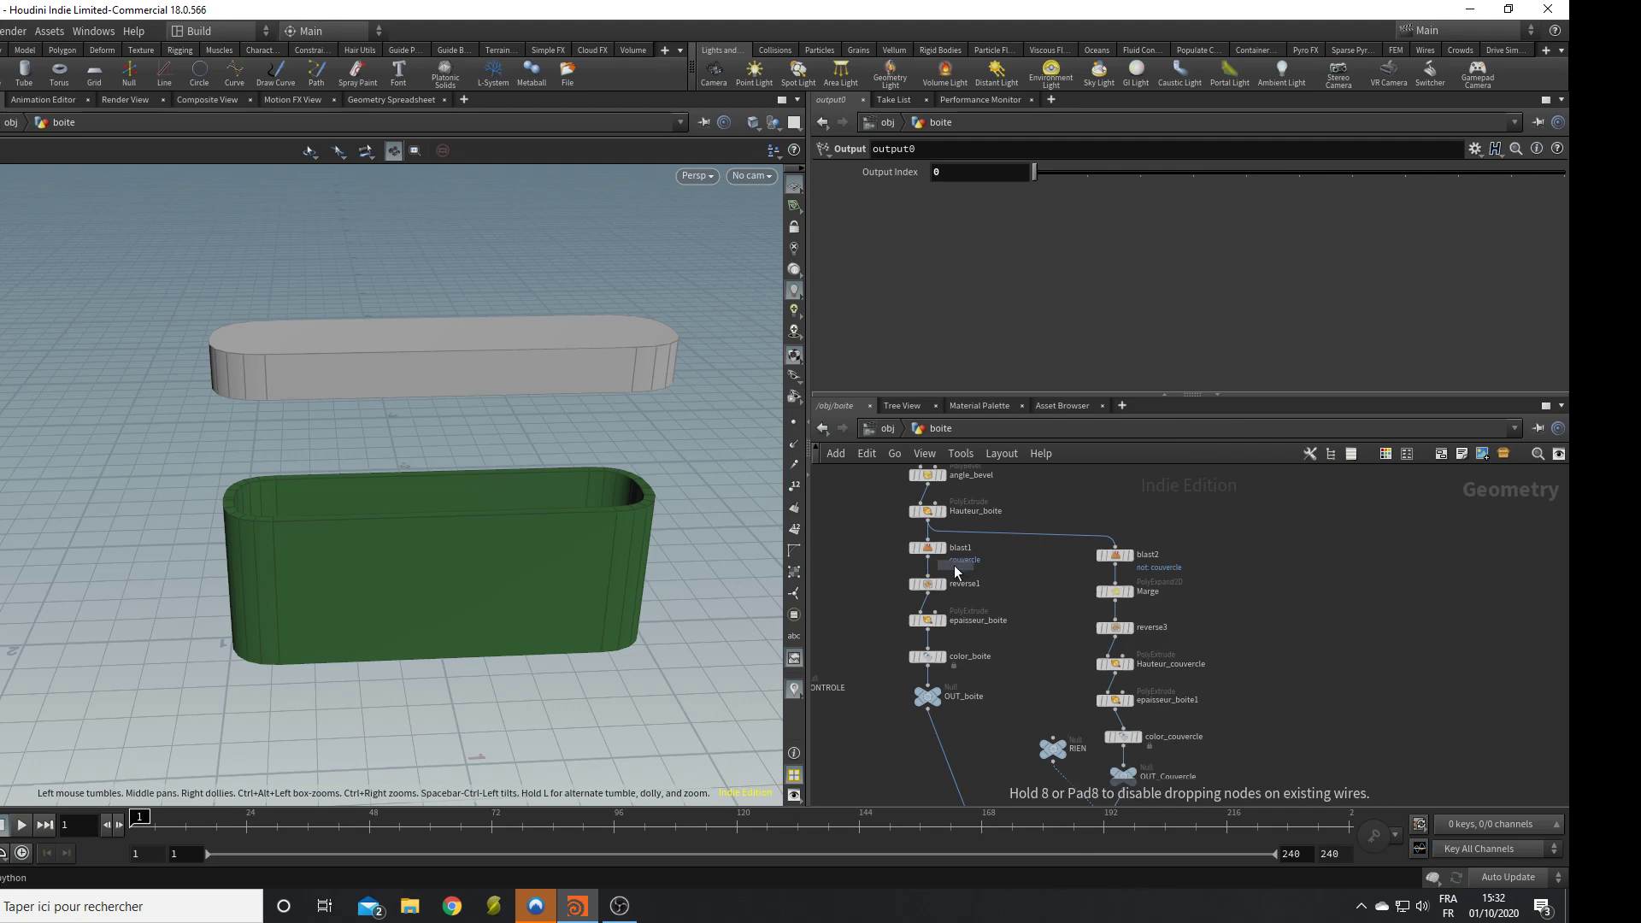
pyautogui.click(927, 568)
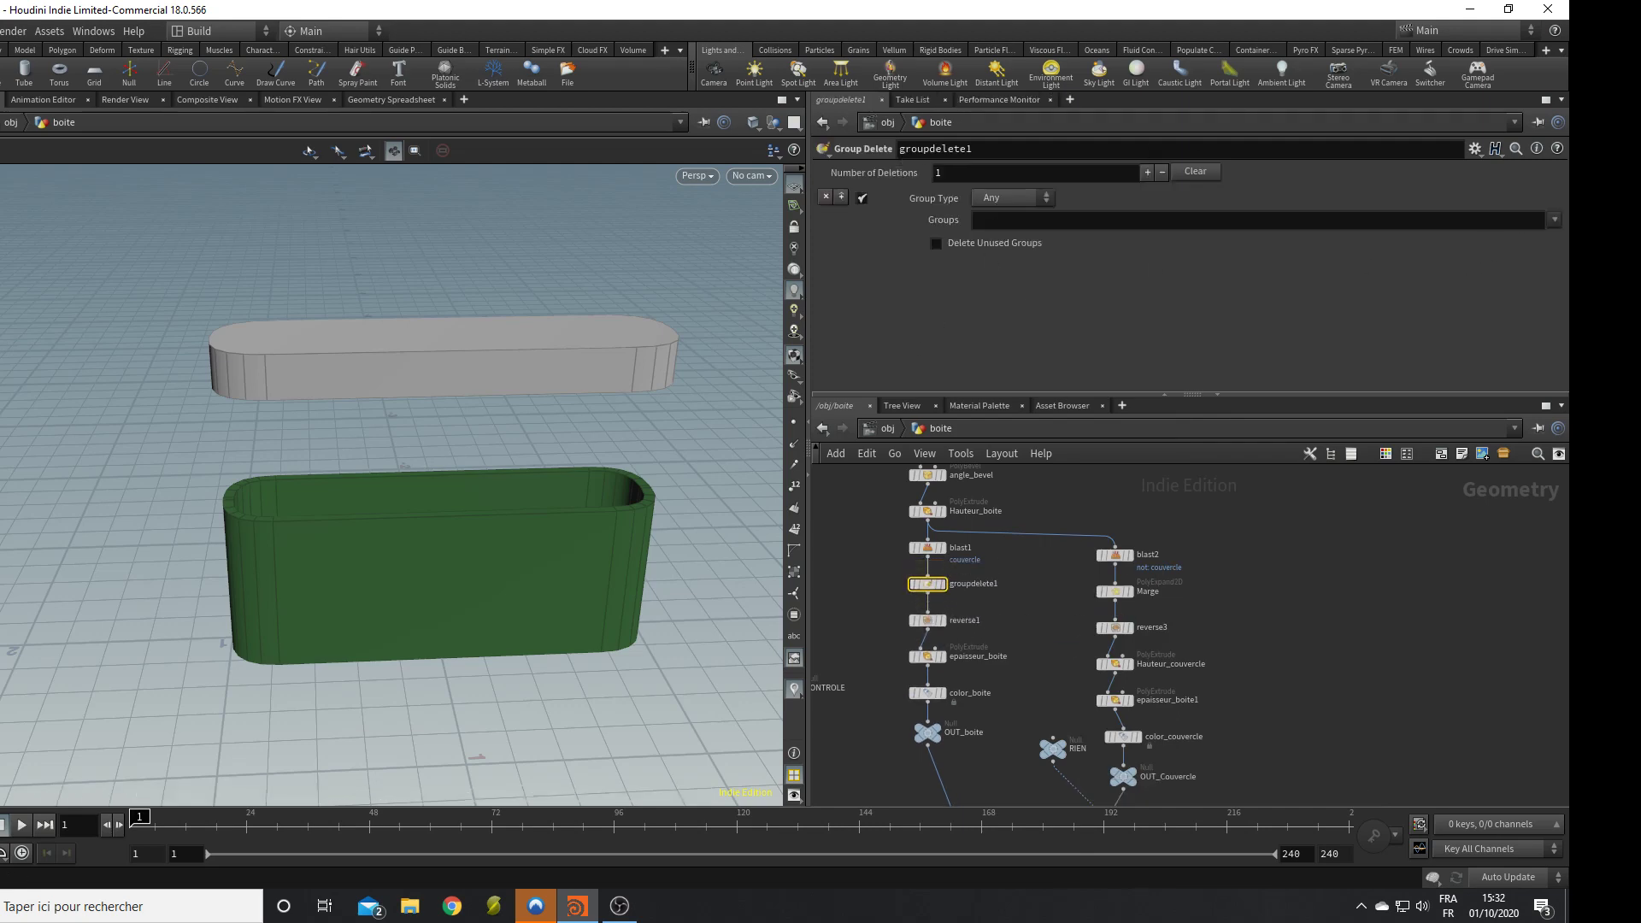
pyautogui.click(1556, 222)
pyautogui.click(1530, 239)
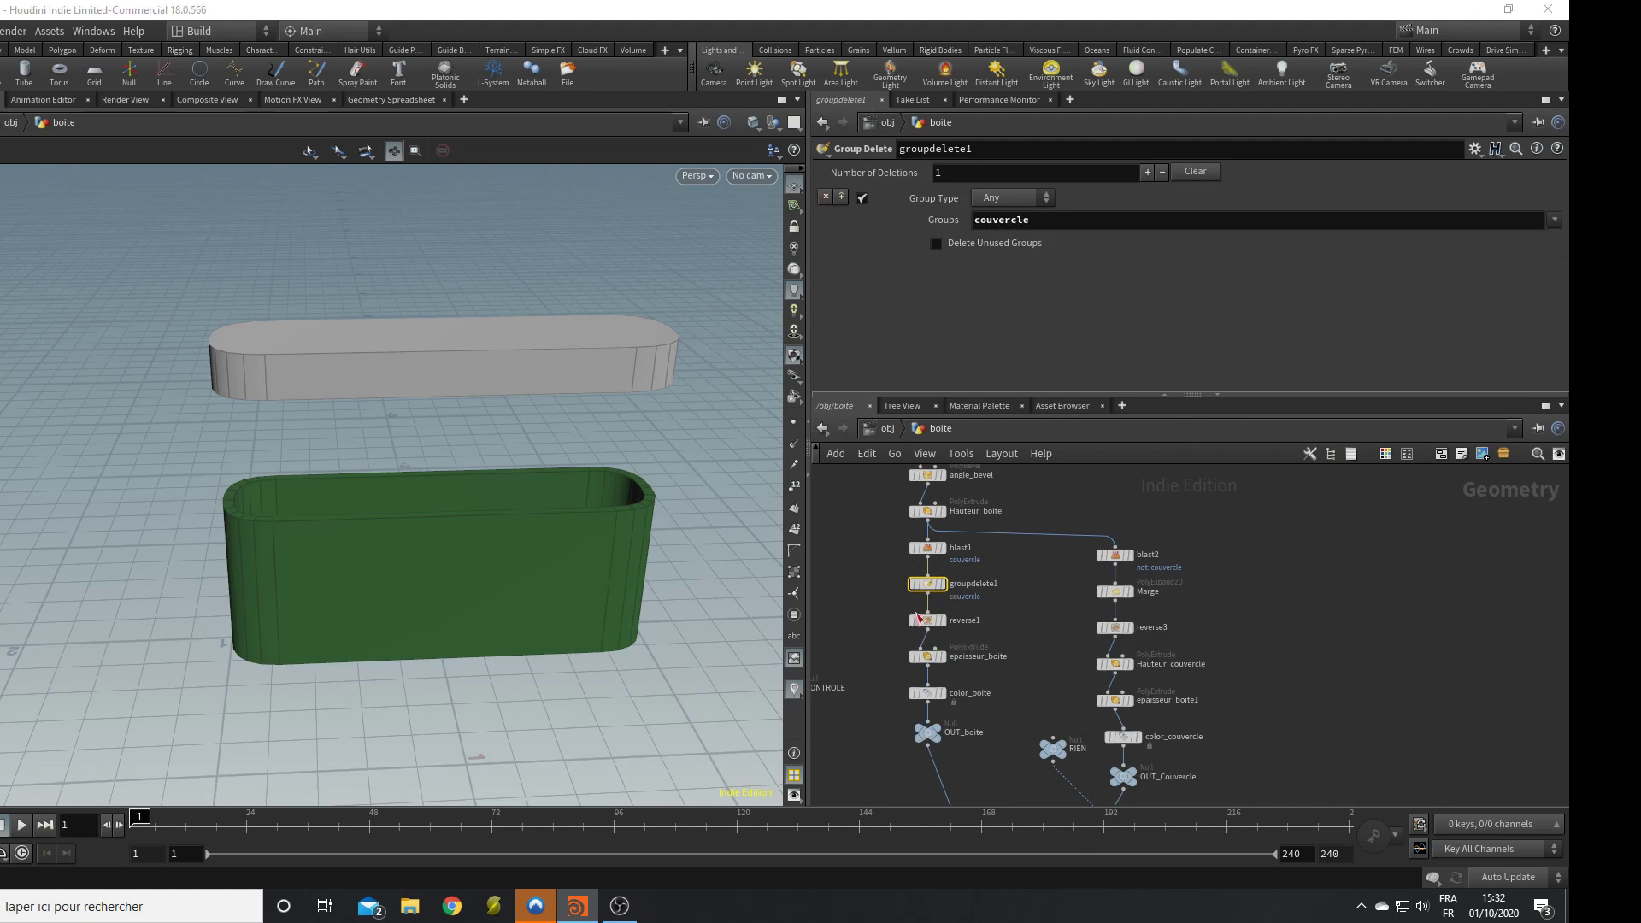
# Insert a copy of the Group Delete node between blast2 and Marge in the lid branch.
pyautogui.keyDown('alt'); pyautogui.moveTo(926, 586); pyautogui.dragTo(1094, 590); pyautogui.keyUp('alt')
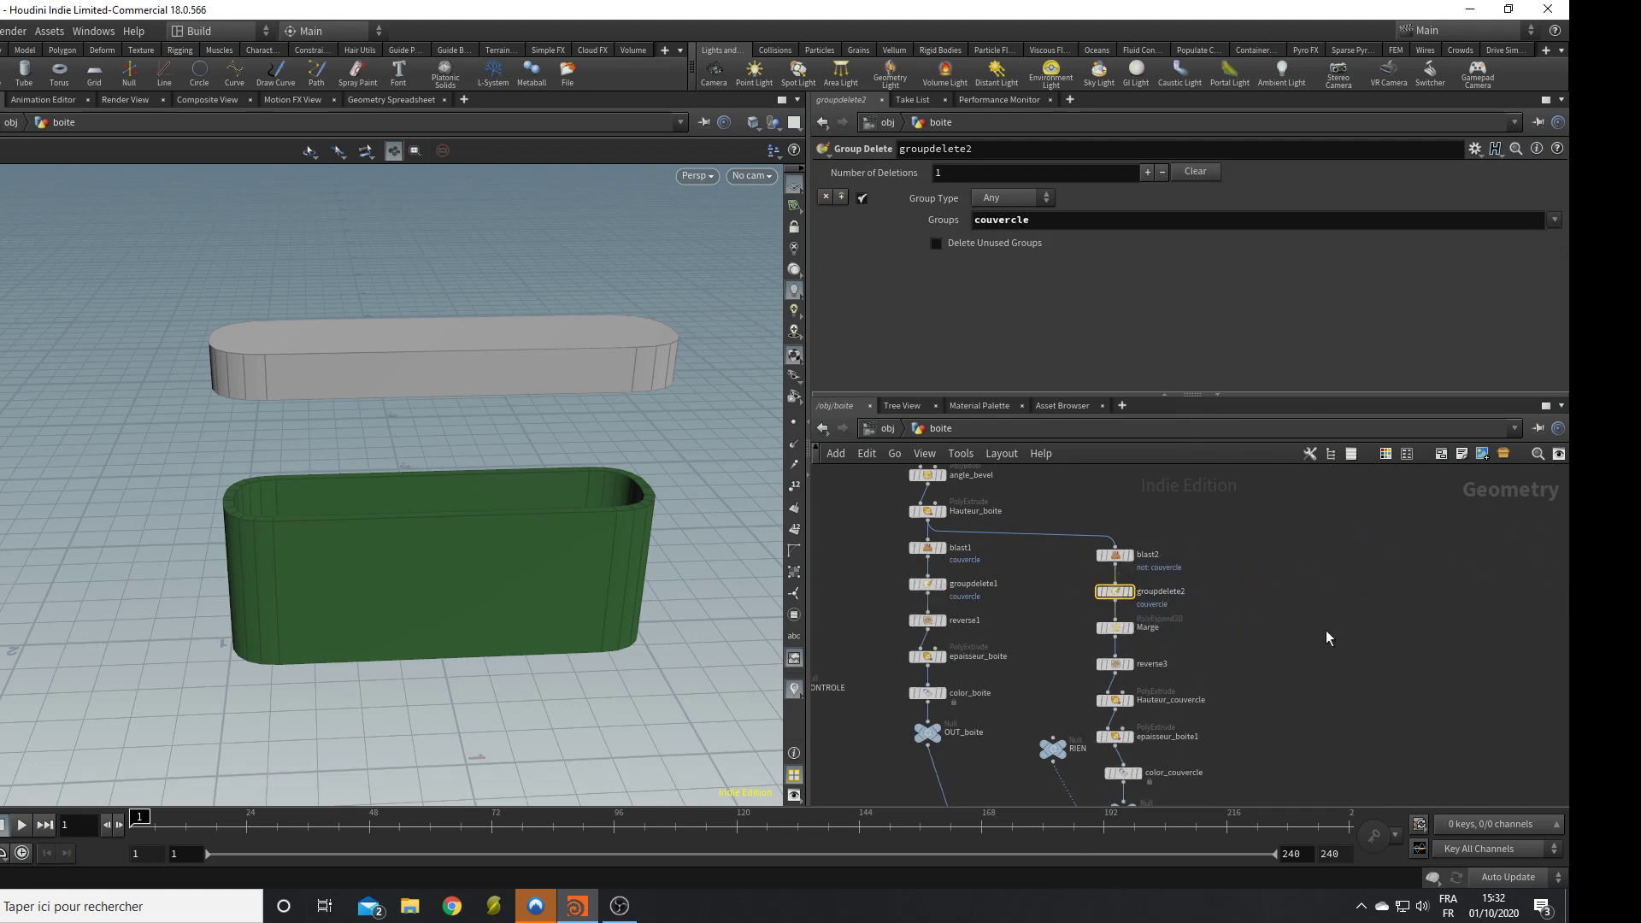
pyautogui.scroll(-3, 1291, 675)
pyautogui.moveTo(1285, 735); pyautogui.dragTo(1275, 575, button='middle')
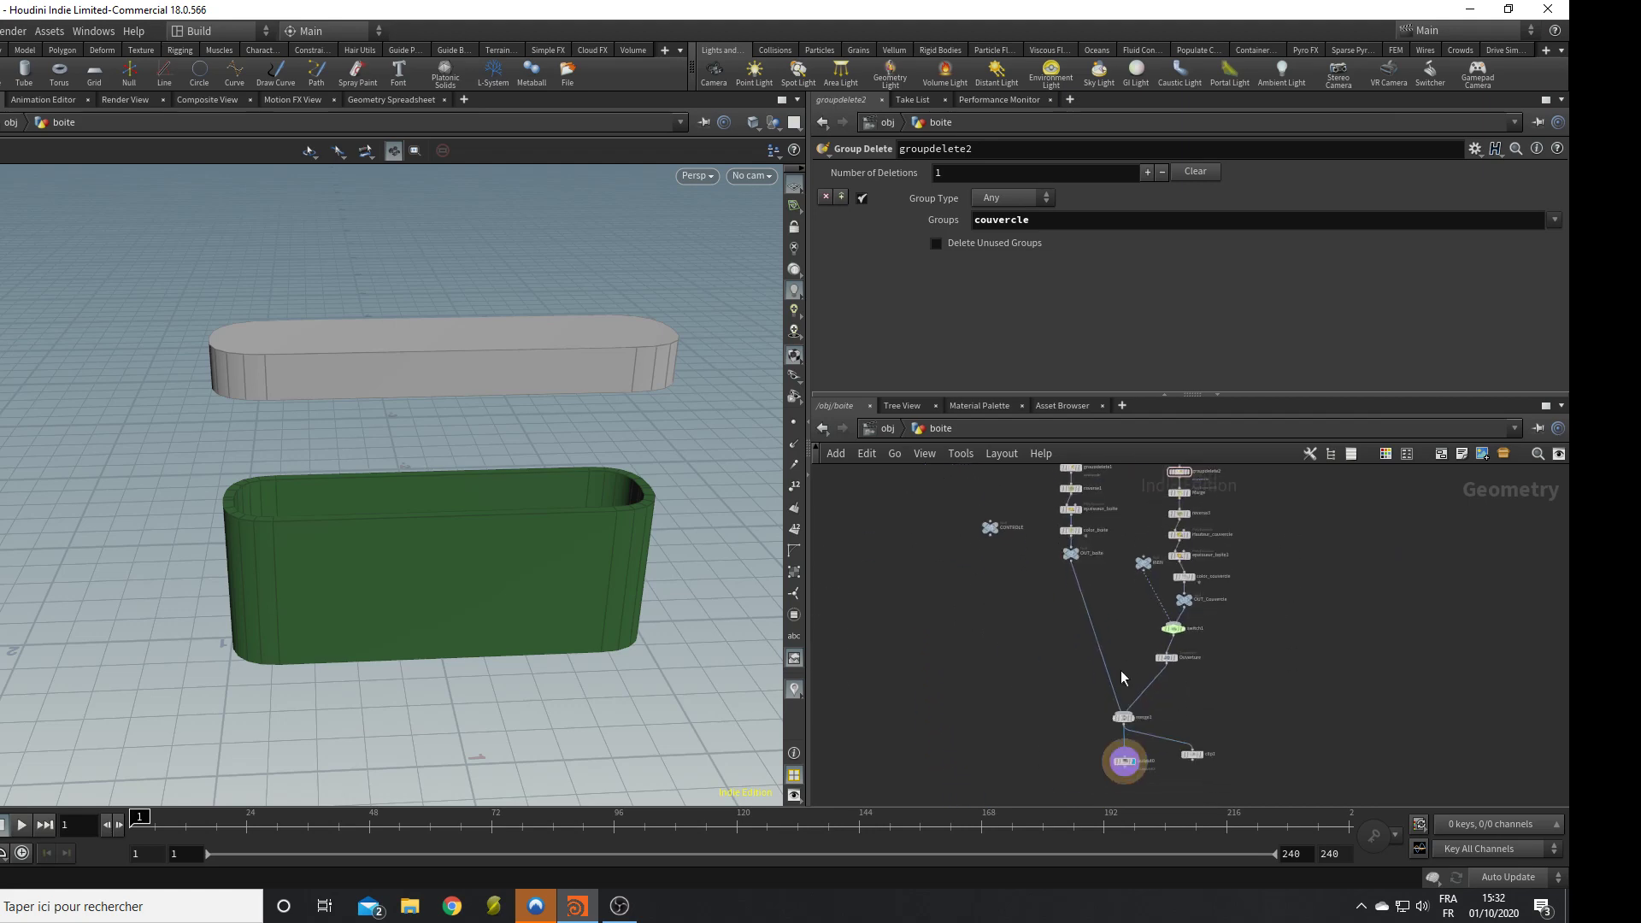
# On the CONTROLE node, set the box's Largeur to 1.556 and its Hauteur to 2.
pyautogui.keyDown('alt'); pyautogui.moveTo(616, 685); pyautogui.dragTo(483, 657); pyautogui.keyUp('alt')
pyautogui.moveTo(963, 640); pyautogui.dragTo(953, 671, button='middle')
pyautogui.scroll(2, 956, 663)
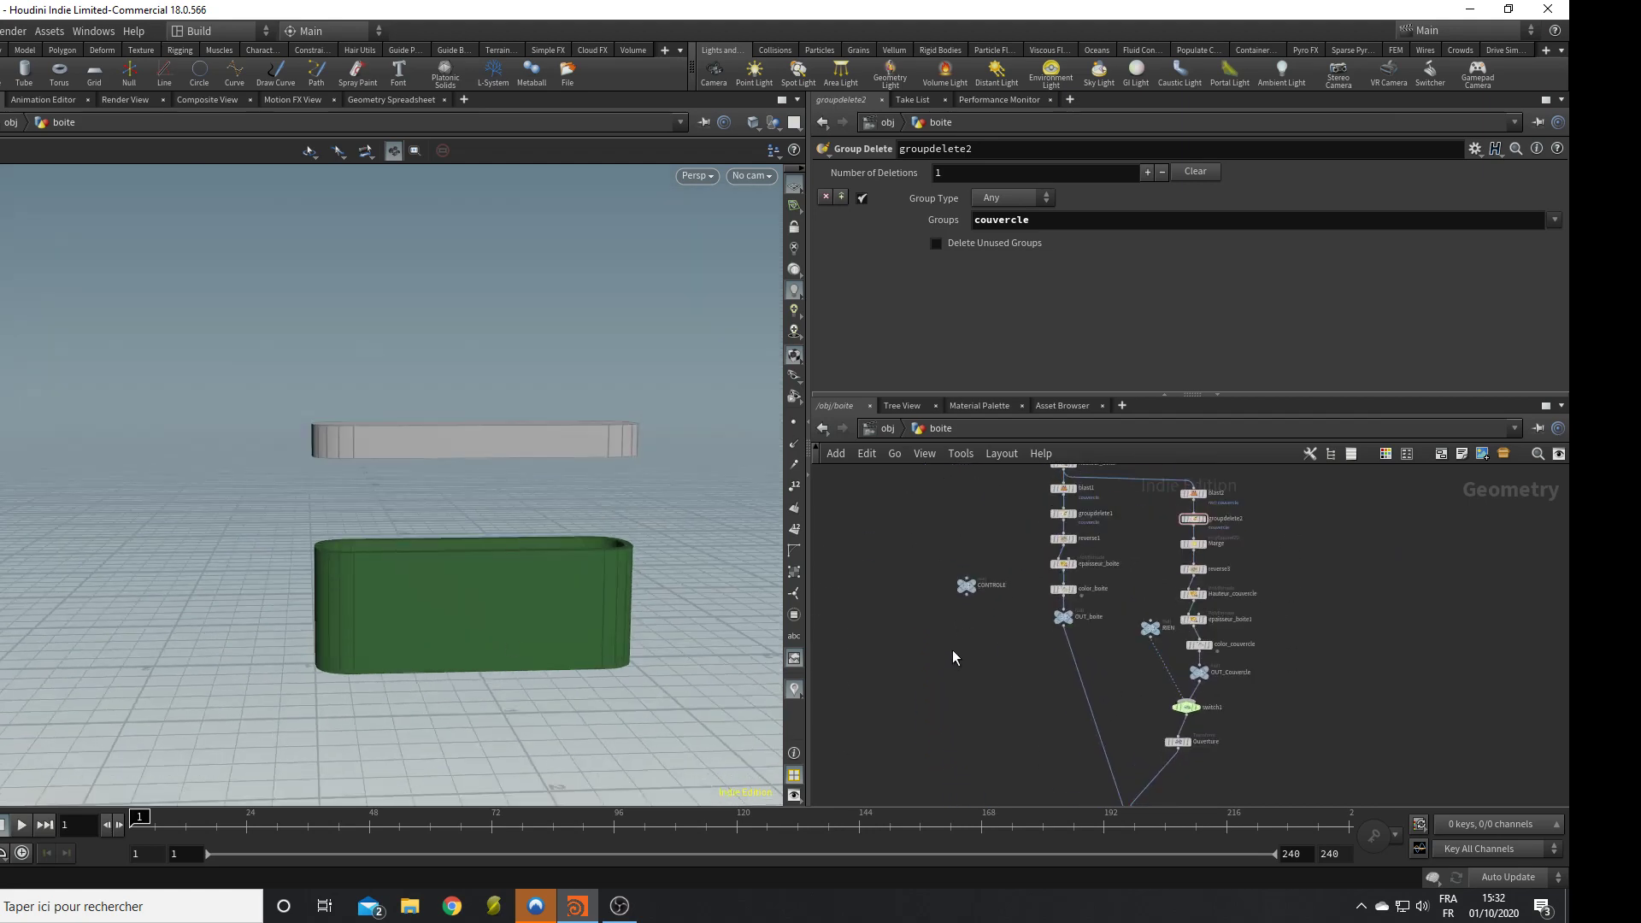
pyautogui.click(970, 586)
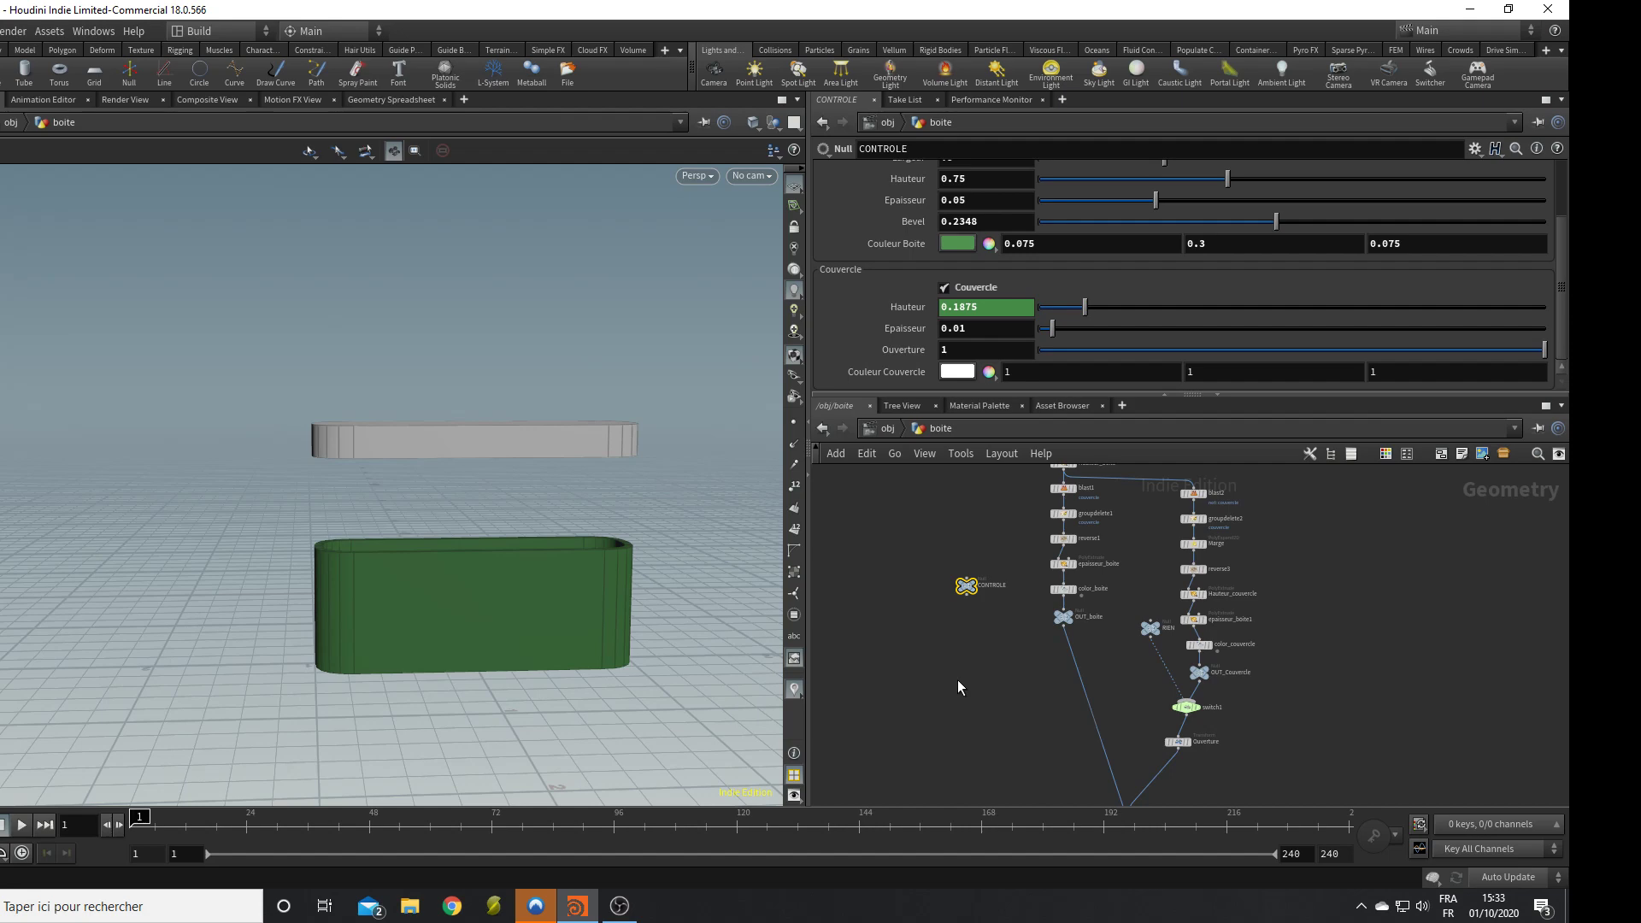
pyautogui.keyDown('alt'); pyautogui.moveTo(564, 433); pyautogui.dragTo(425, 564); pyautogui.keyUp('alt')
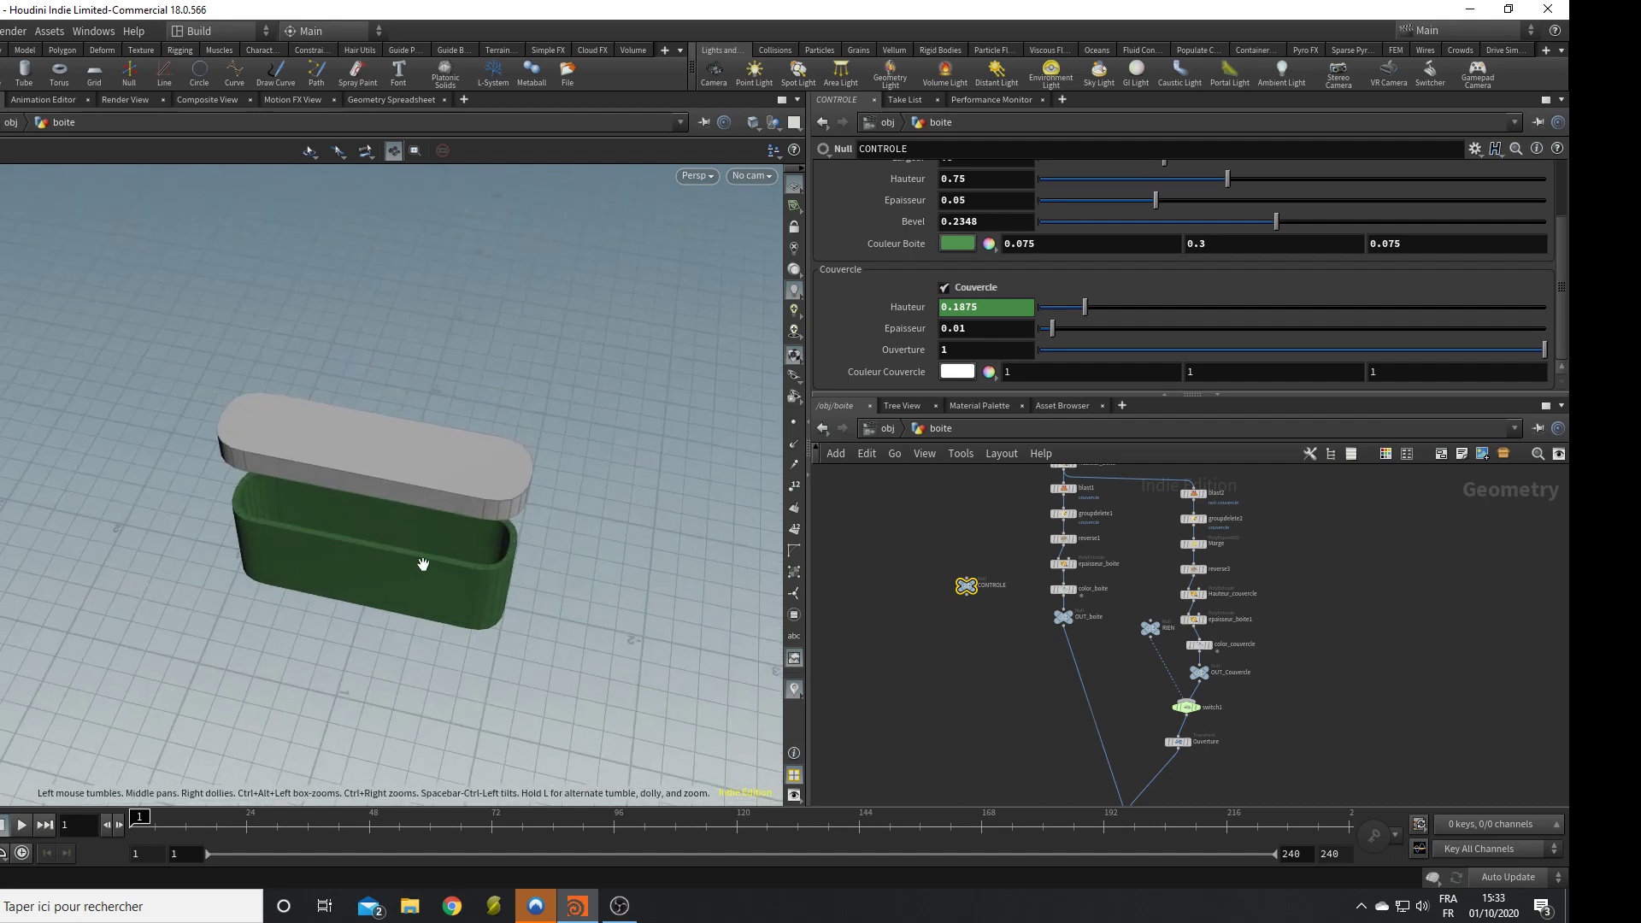
pyautogui.scroll(3, 425, 564)
pyautogui.scroll(3, 1197, 289)
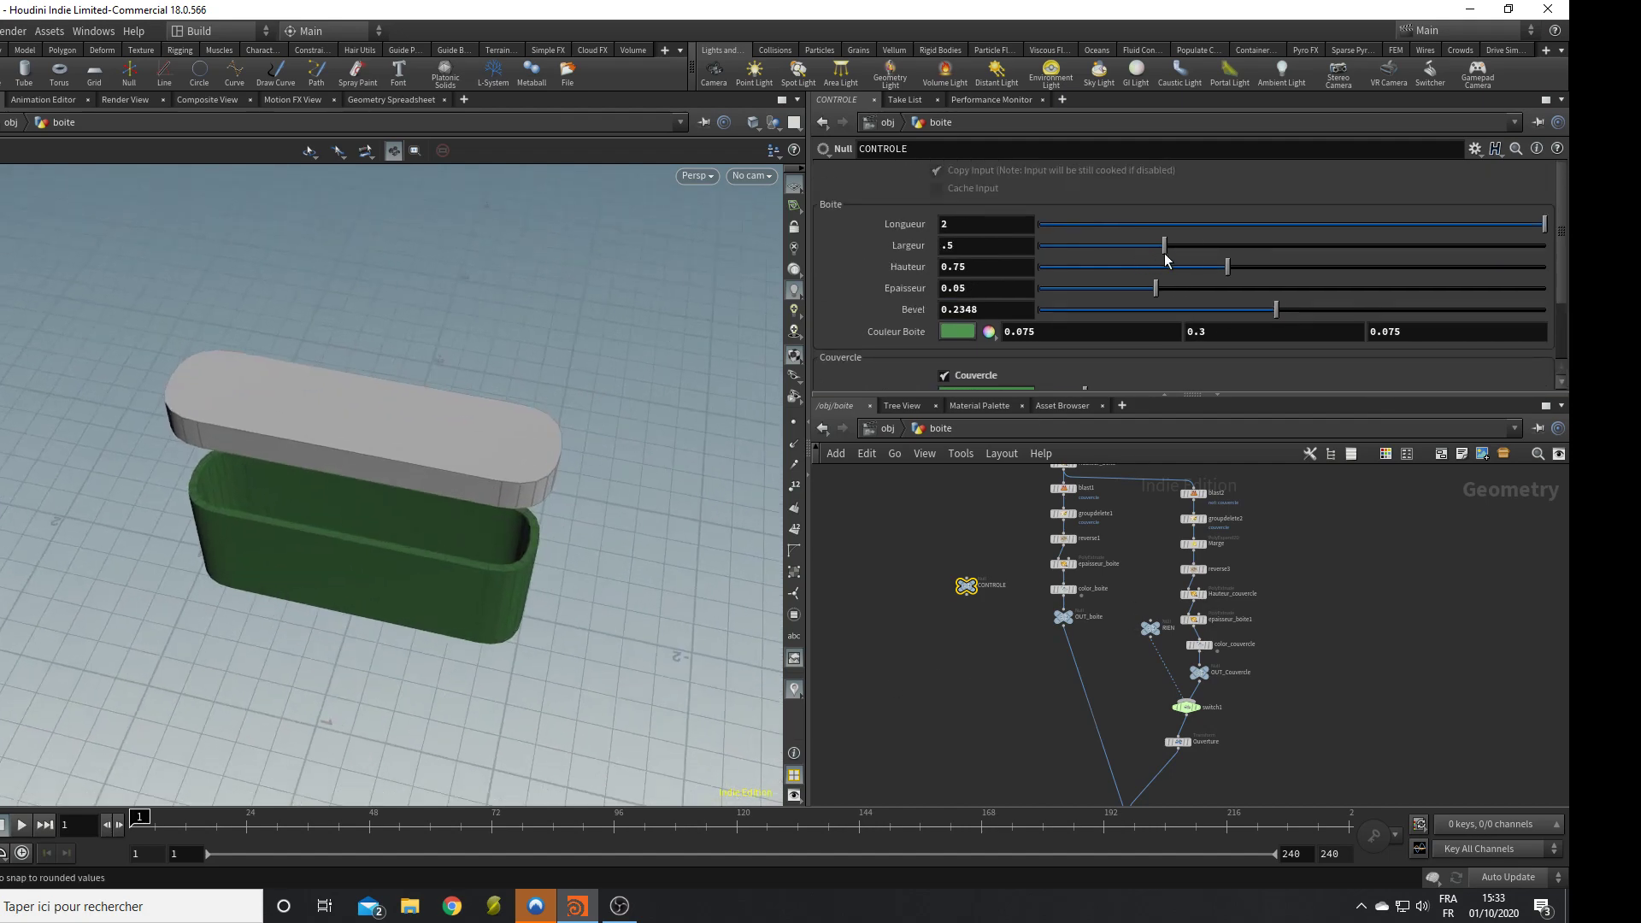
pyautogui.keyDown('alt'); pyautogui.moveTo(451, 469); pyautogui.dragTo(346, 428); pyautogui.keyUp('alt')
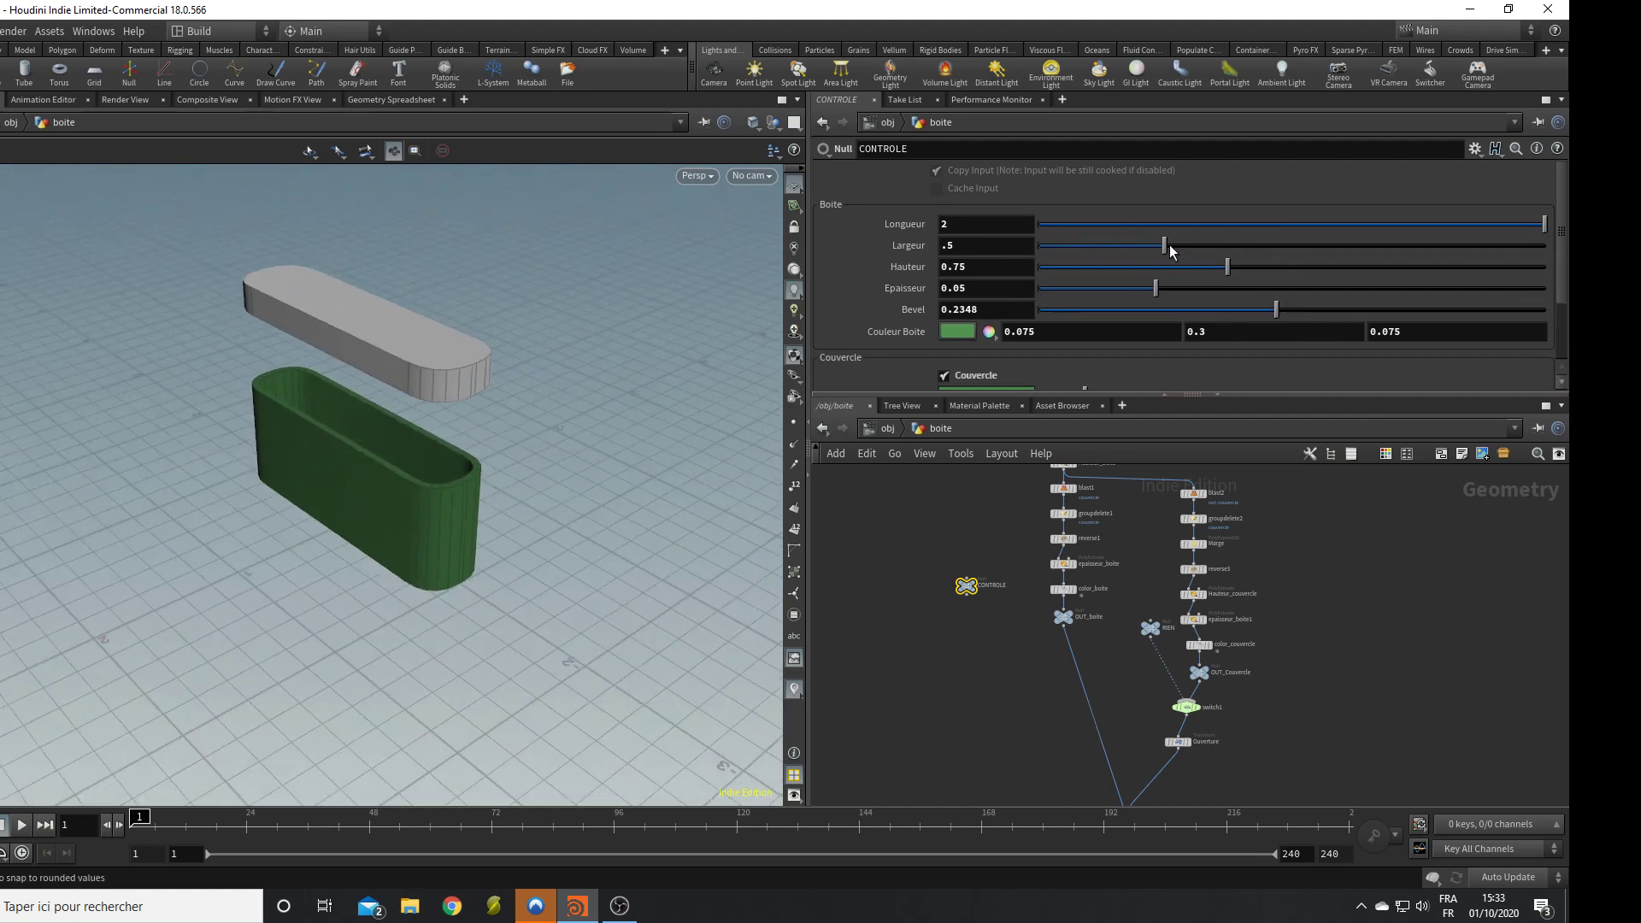
pyautogui.moveTo(1165, 245); pyautogui.dragTo(1432, 246)
pyautogui.moveTo(1228, 266); pyautogui.dragTo(1453, 267)
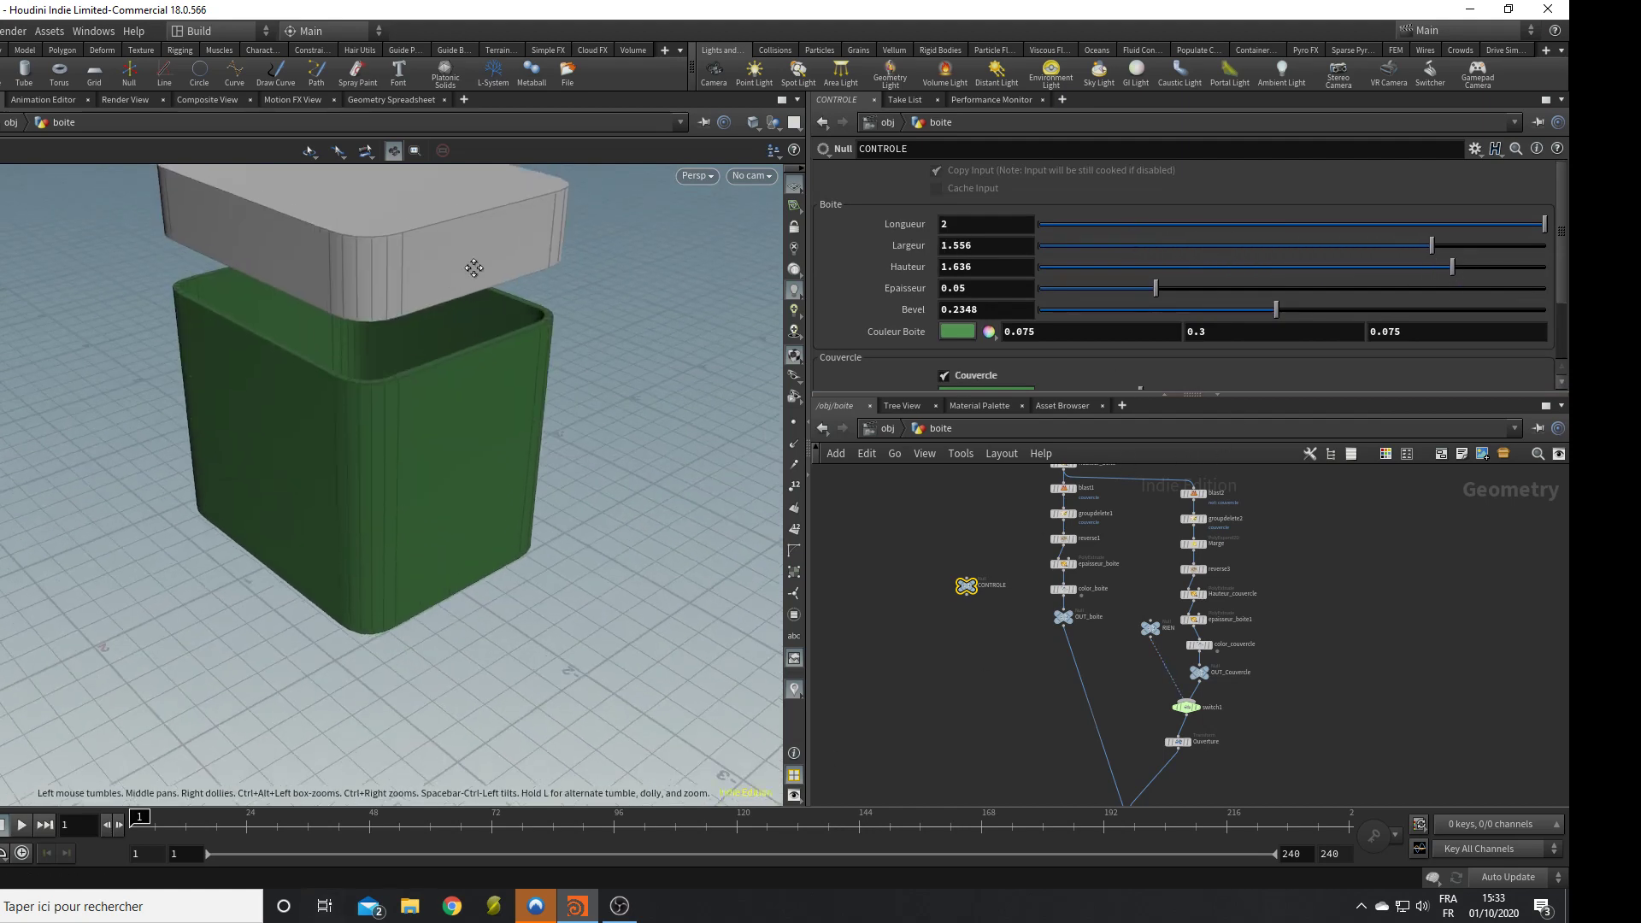
pyautogui.keyDown('alt'); pyautogui.moveTo(473, 269); pyautogui.dragTo(444, 548); pyautogui.keyUp('alt')
pyautogui.moveTo(1458, 269); pyautogui.dragTo(1550, 269)
pyautogui.keyDown('alt'); pyautogui.moveTo(547, 495); pyautogui.dragTo(585, 586); pyautogui.keyUp('alt')
# Close the lid by setting Ouverture to 0 and inspect the closed box.
pyautogui.scroll(-2, 1209, 323)
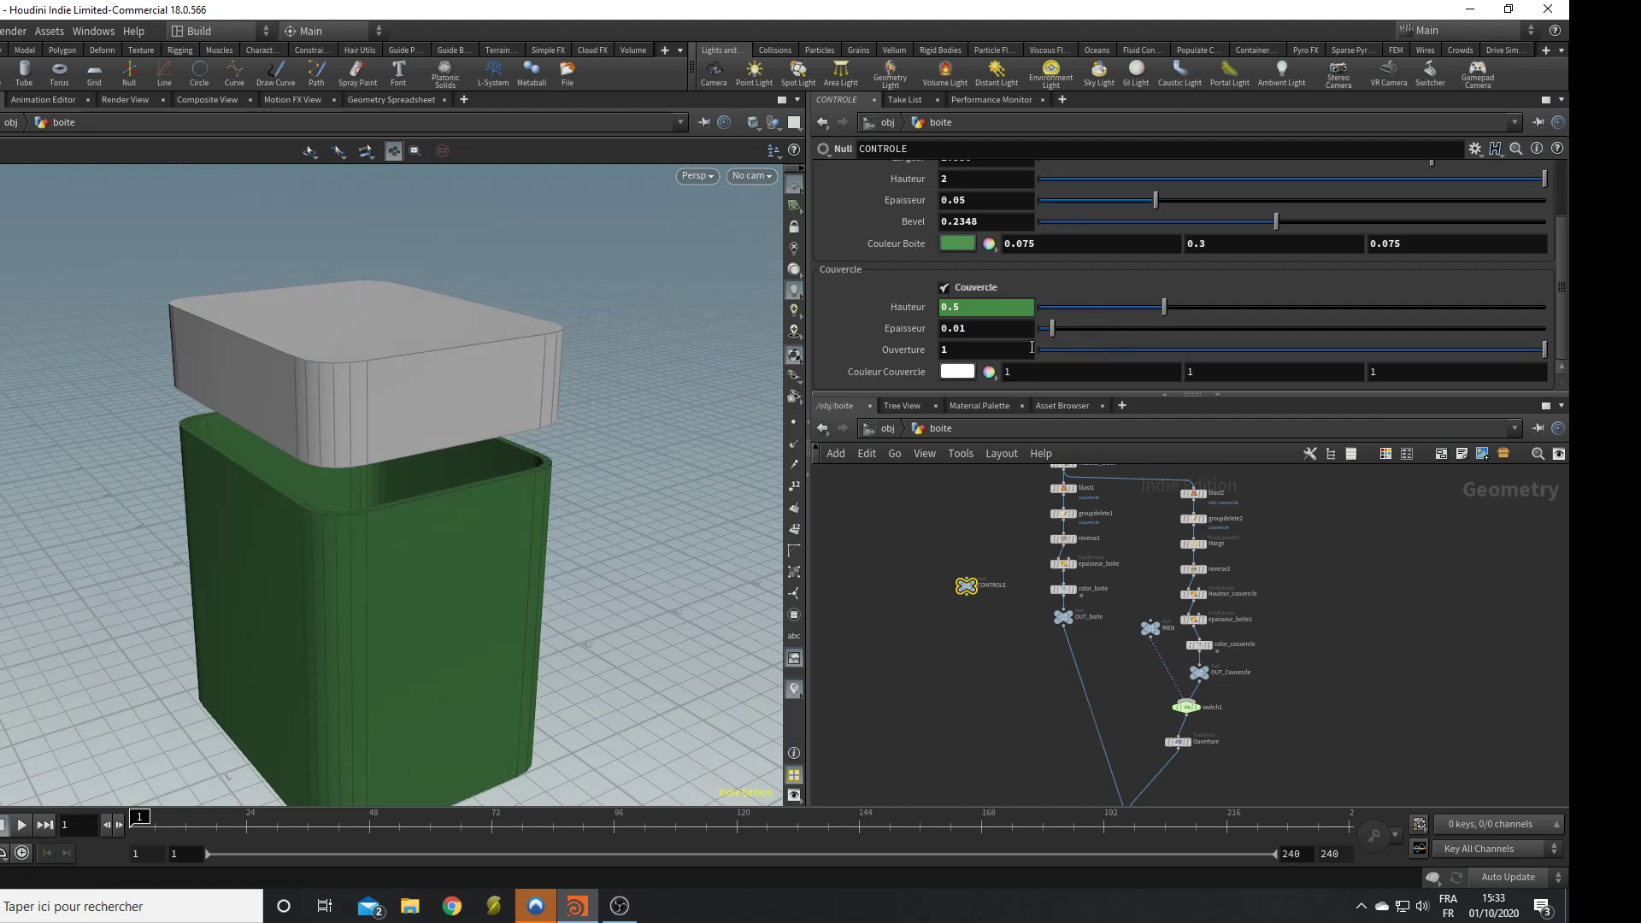
pyautogui.click(1201, 350)
pyautogui.moveTo(321, 579); pyautogui.dragTo(556, 419)
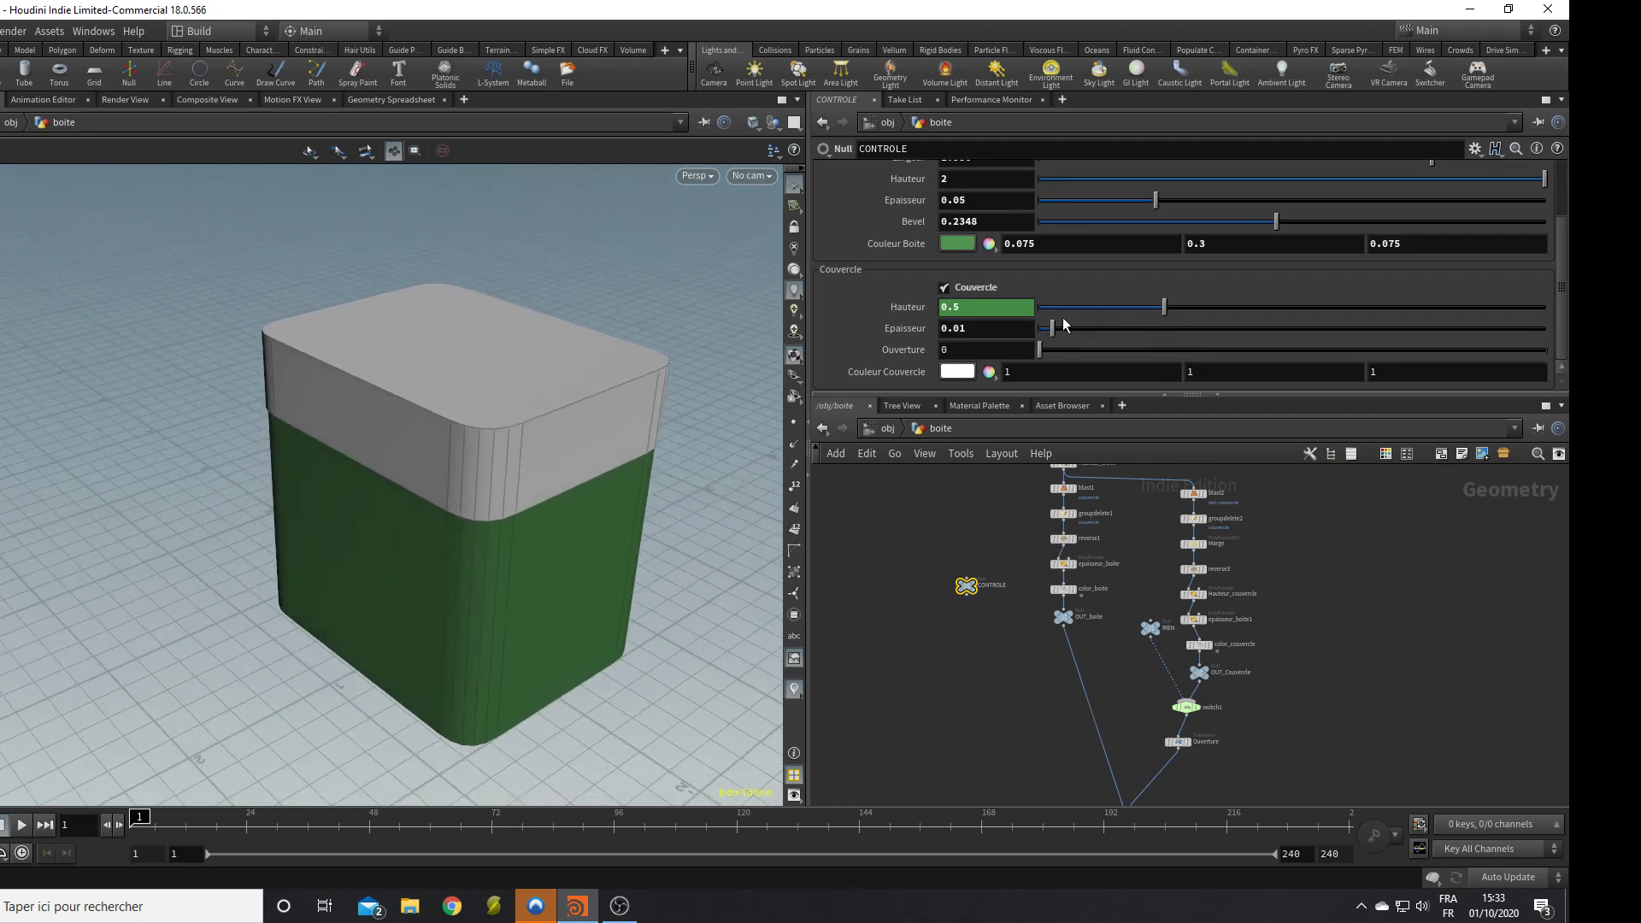
# Change Couleur Couvercle to blue (0, 0.25, 0.5) and Couleur Boite to yellow (1, 1, 0).
pyautogui.click(958, 372)
pyautogui.click(1065, 150)
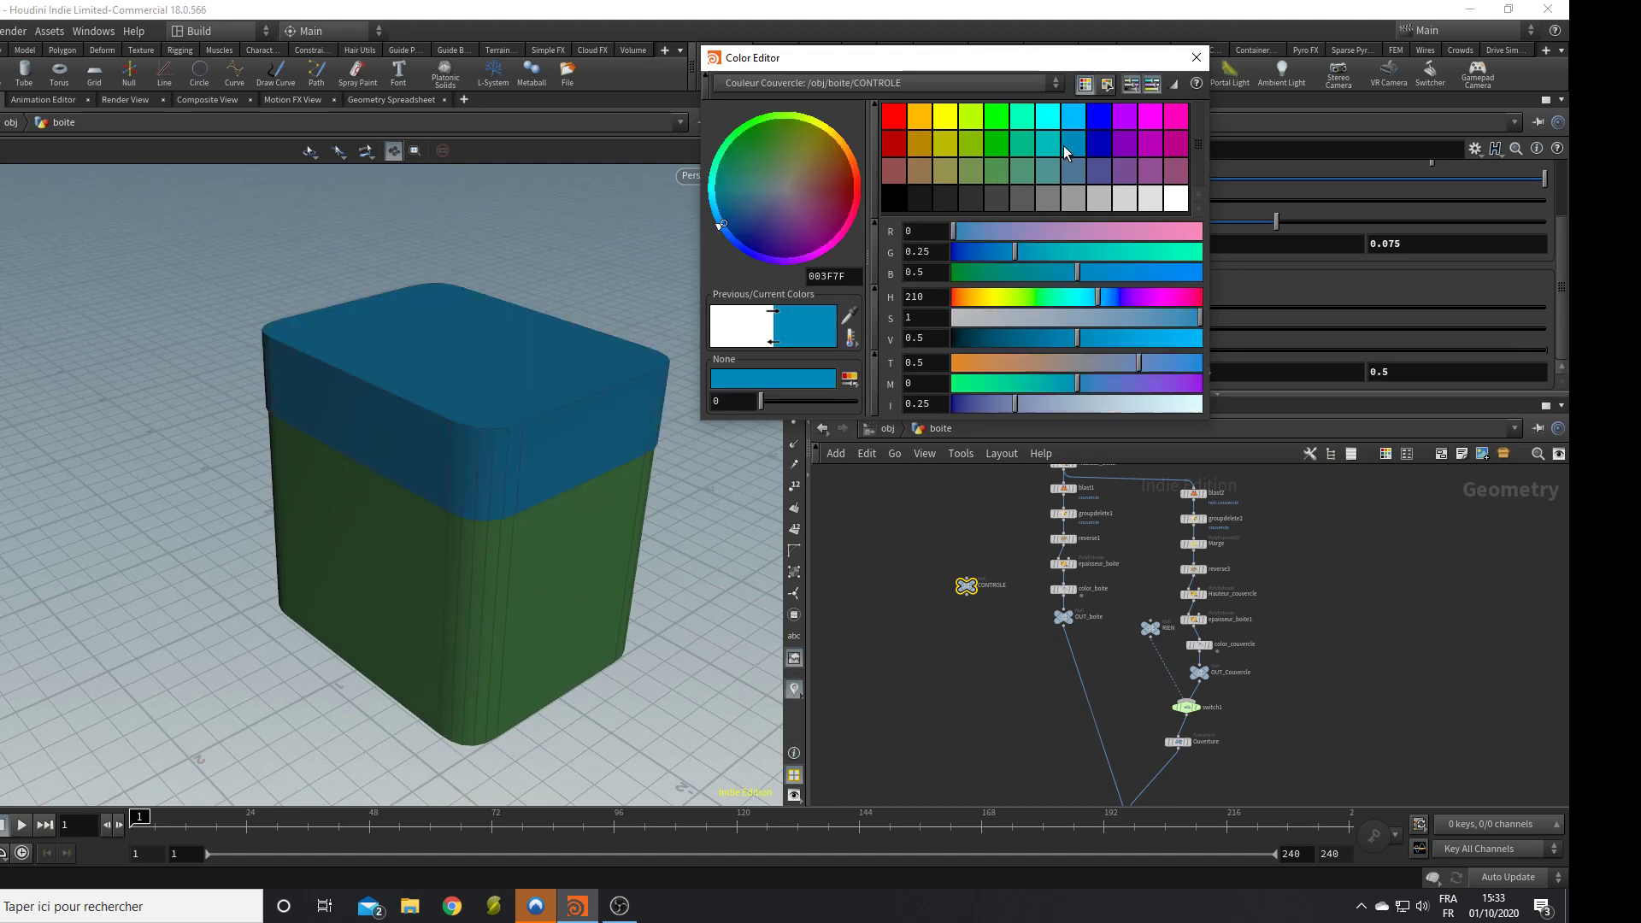
pyautogui.click(1196, 58)
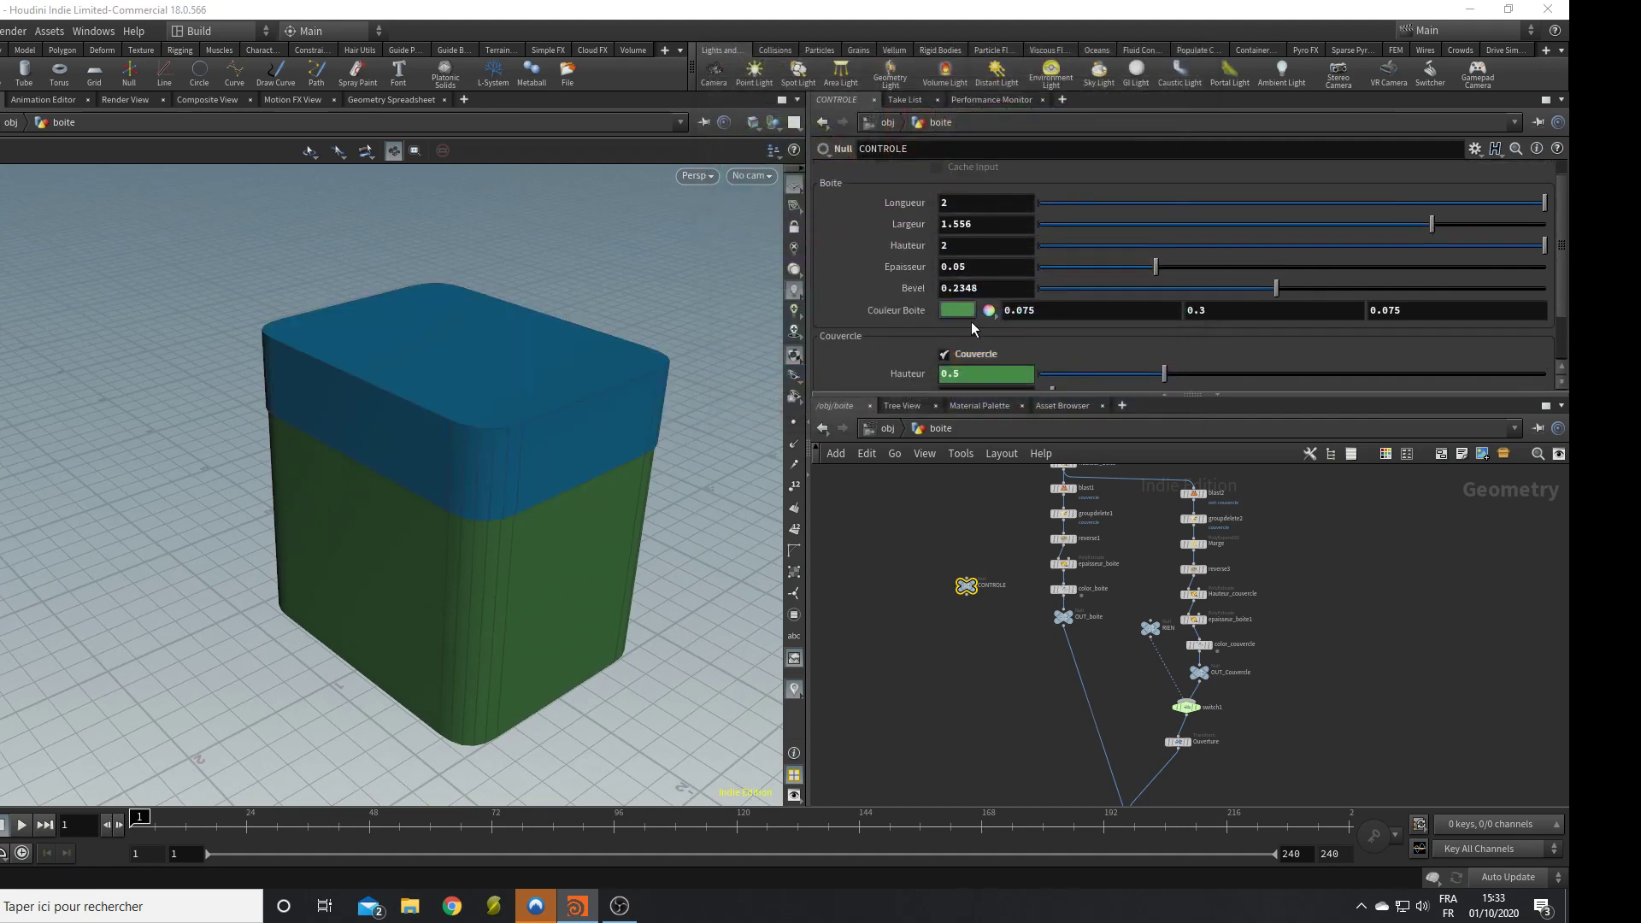
pyautogui.click(958, 310)
pyautogui.click(945, 88)
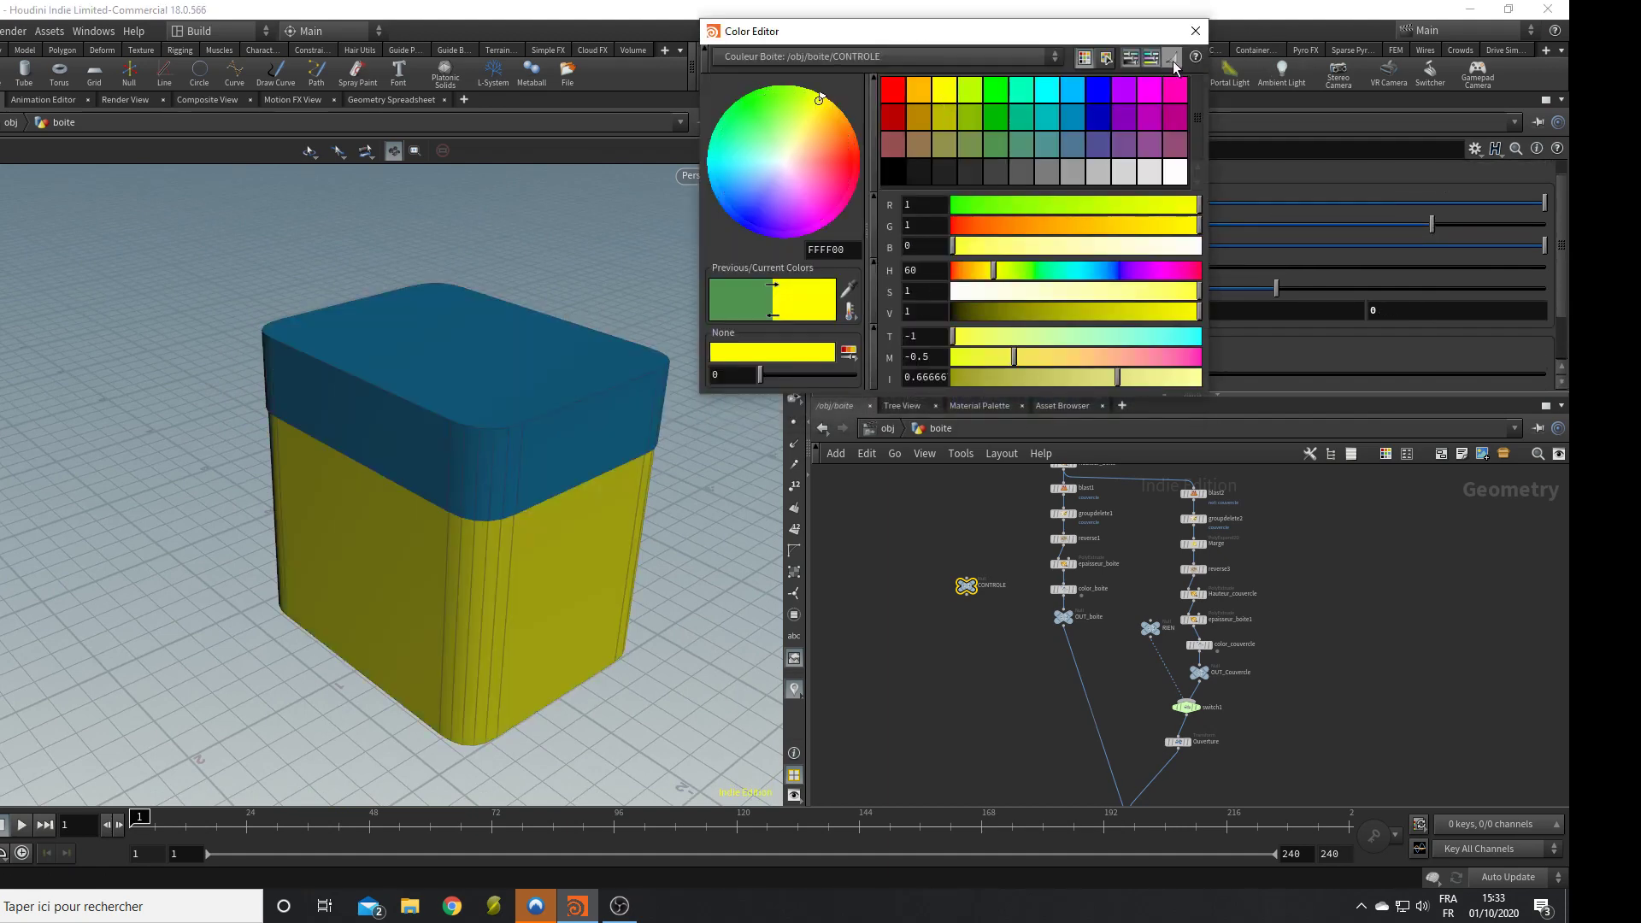
pyautogui.click(1196, 31)
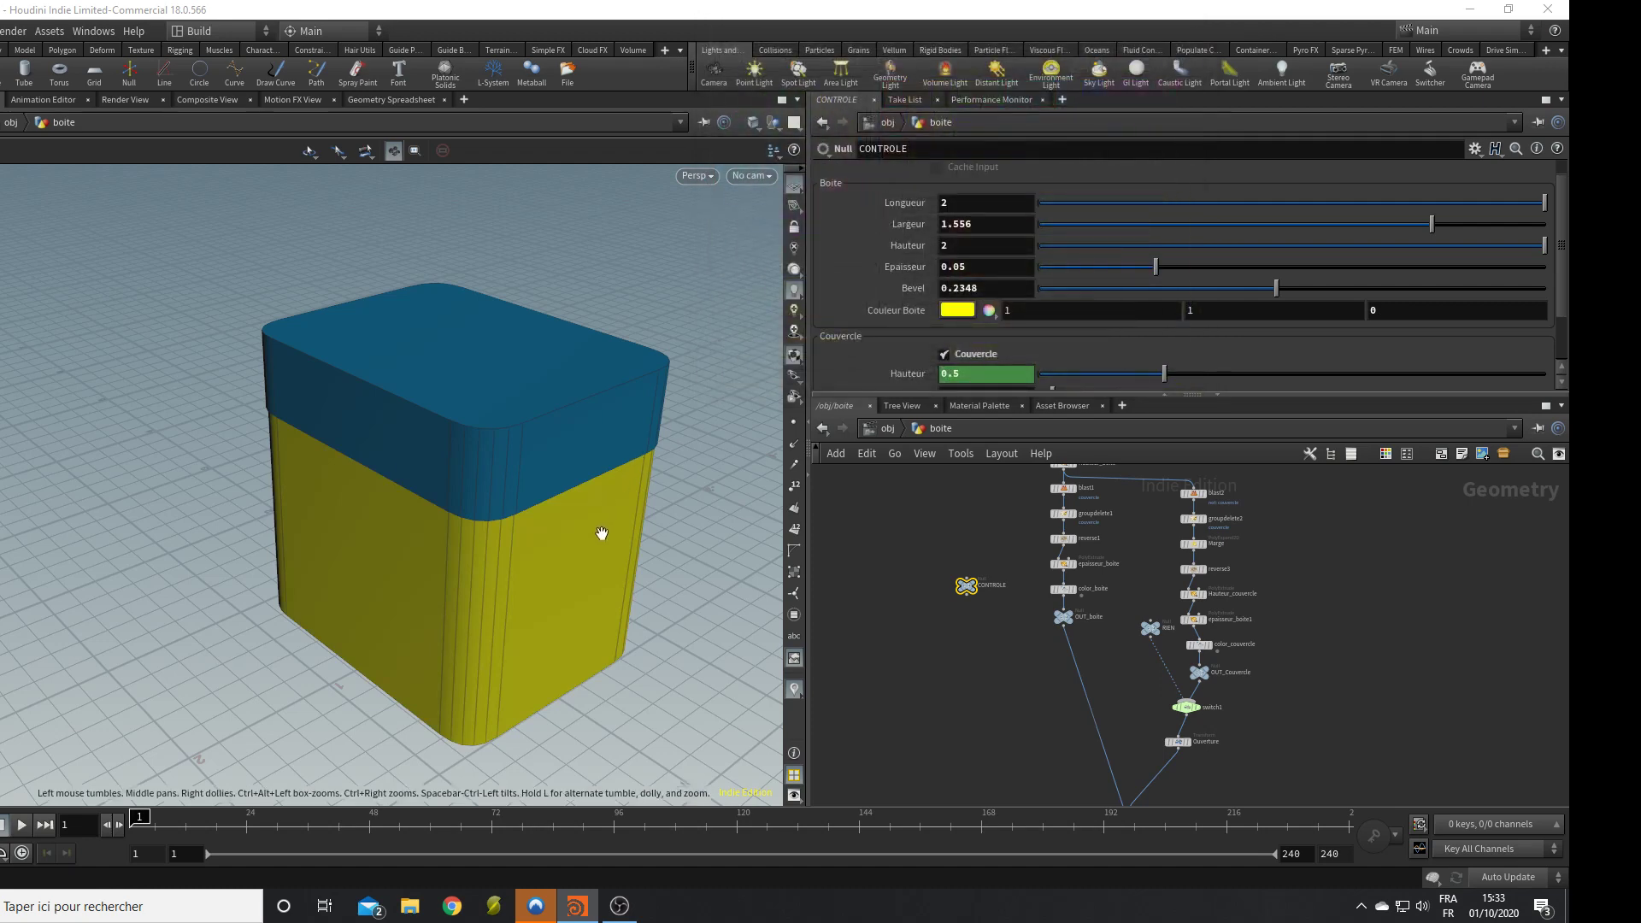
# Switch the viewport to plain shaded display without wireframe lines and inspect the finished box.
pyautogui.press('w')
pyautogui.press('w')
pyautogui.hotkey('shift', 'w')
pyautogui.moveTo(664, 542)
pyautogui.mouseDown()
pyautogui.moveTo(526, 452)
pyautogui.moveTo(528, 526)
pyautogui.mouseUp()
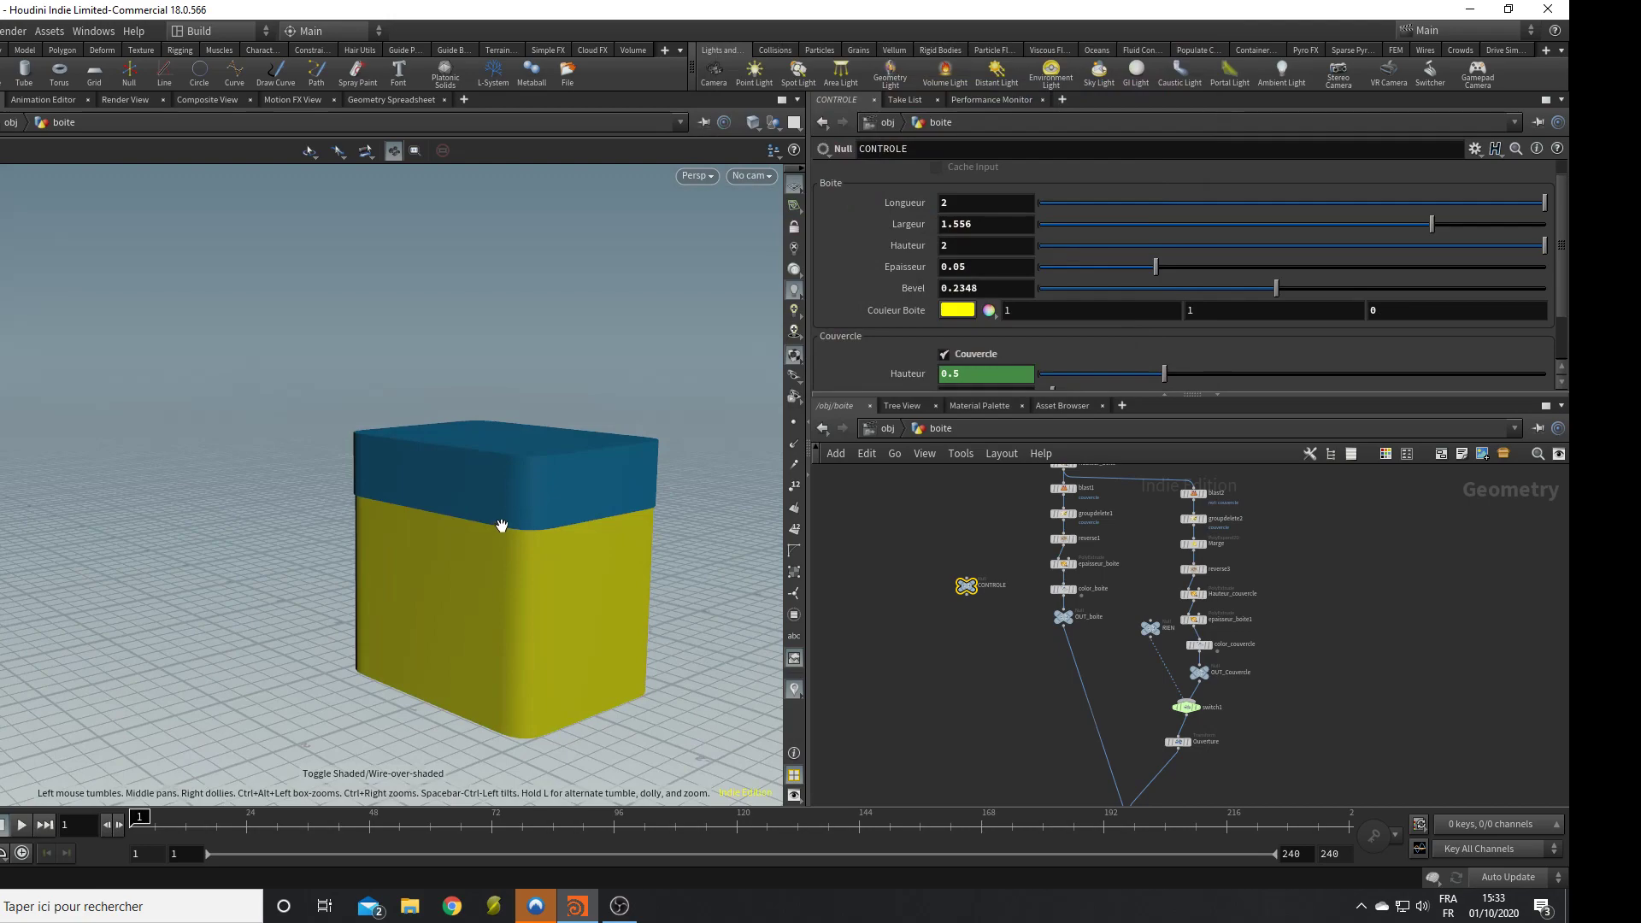